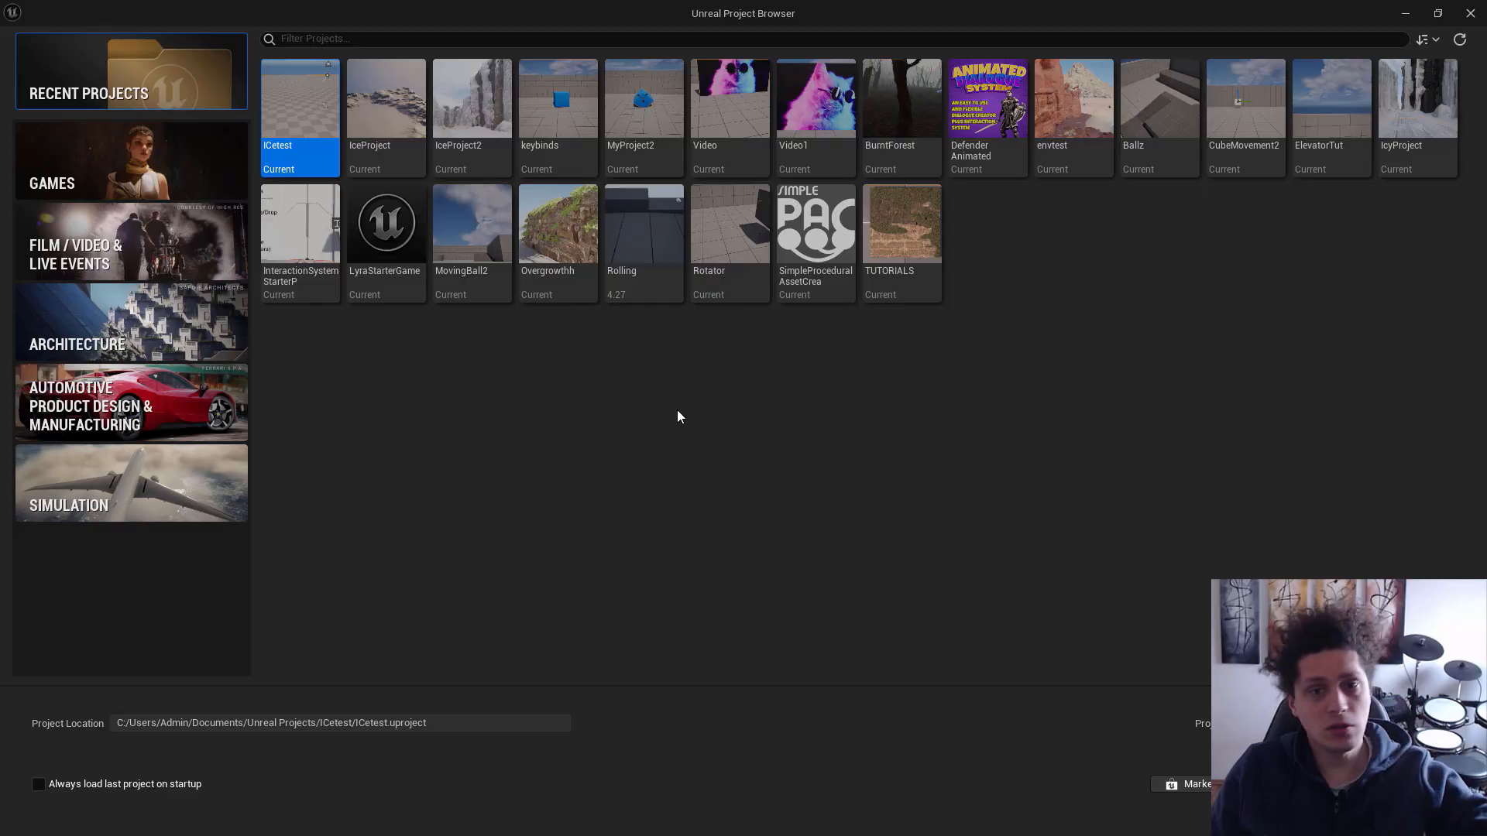
# Create a Games project named Canyon from the Third Person template
pyautogui.click(170, 181)
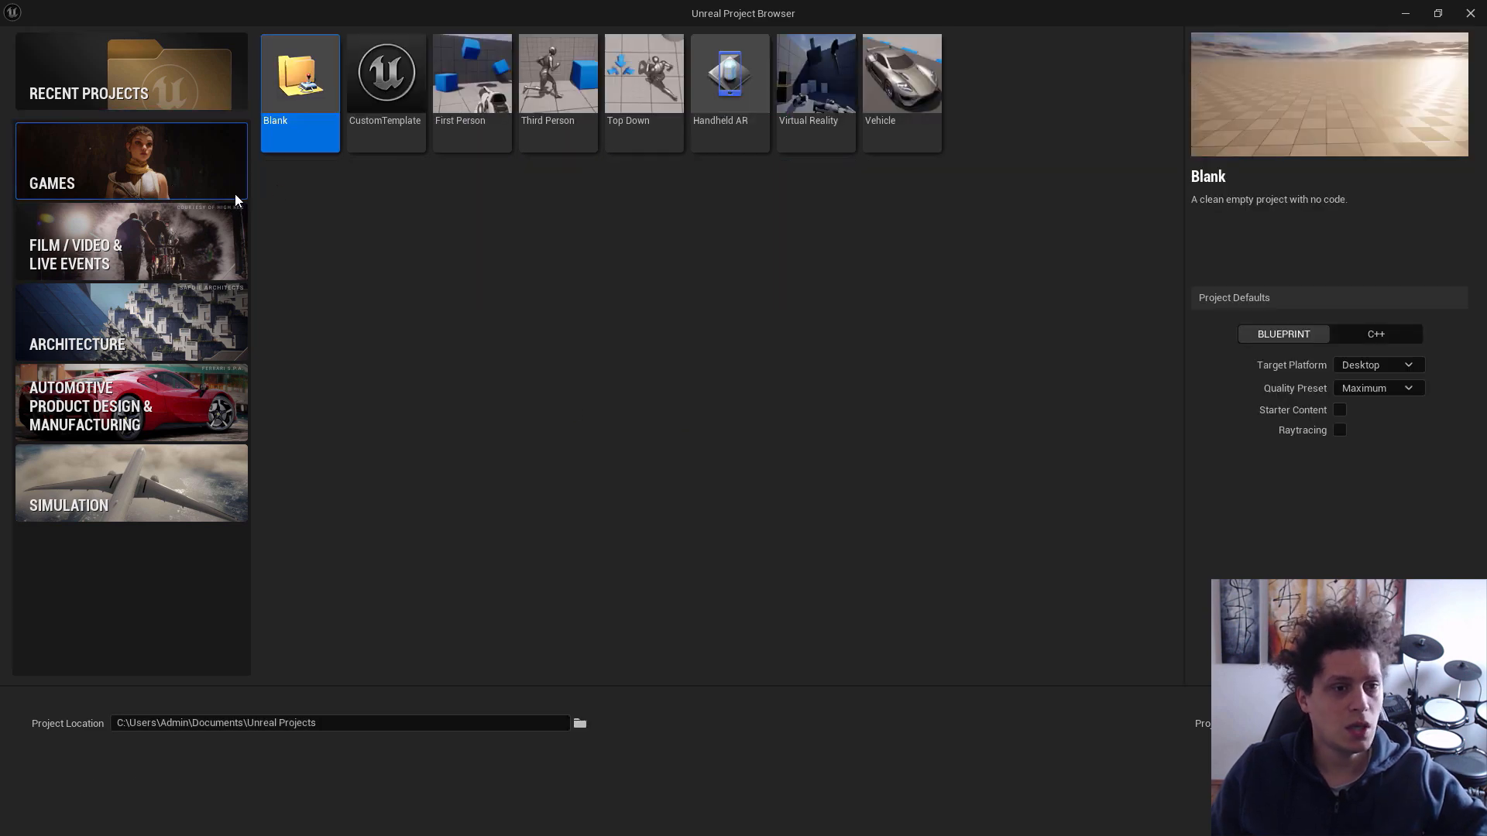
pyautogui.click(554, 87)
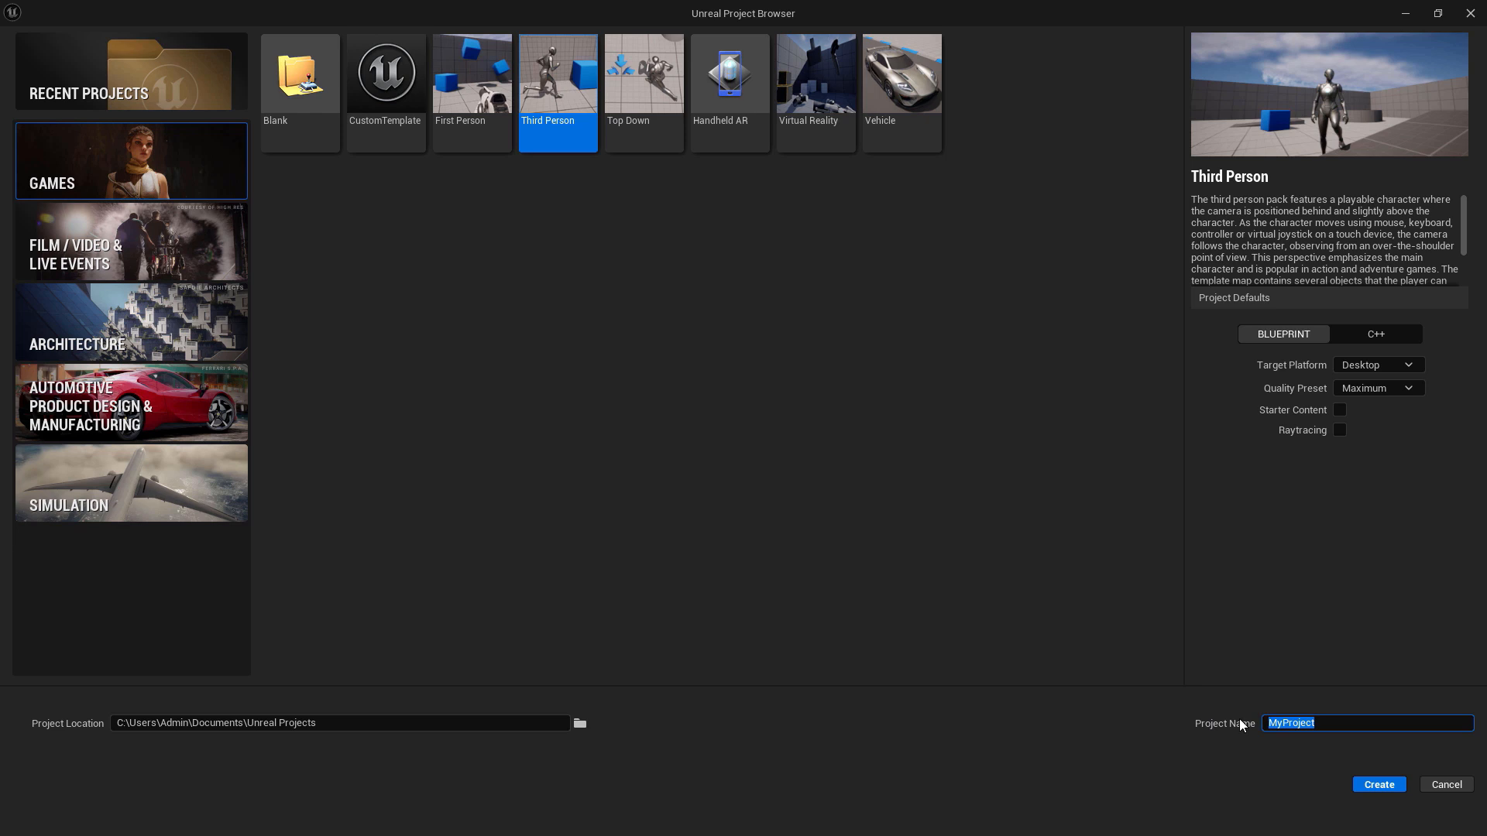
pyautogui.click(1379, 786)
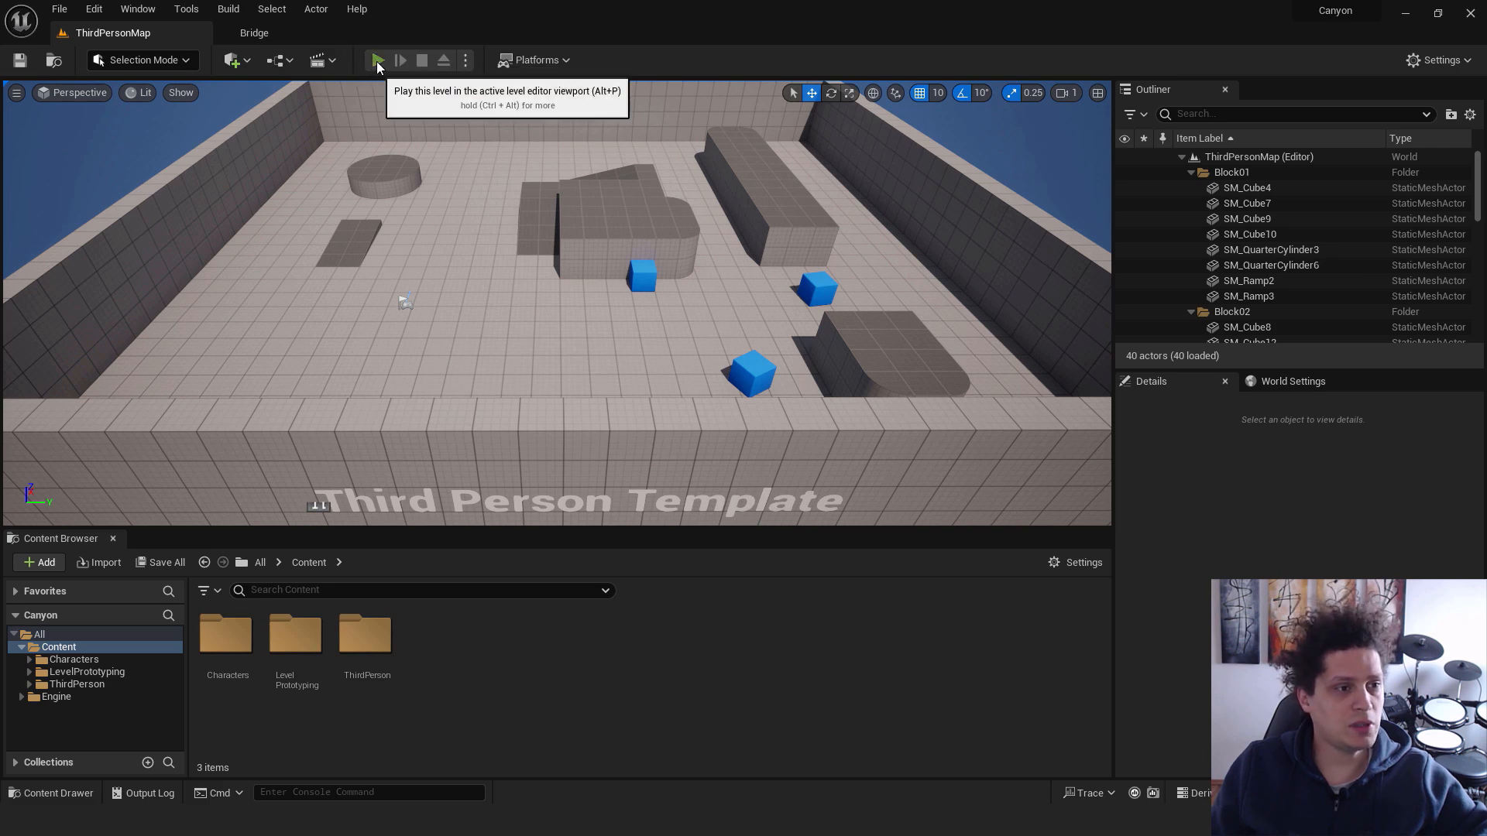
# Playtest the template level by running and jumping with the character, and stop the play session
pyautogui.press('w')
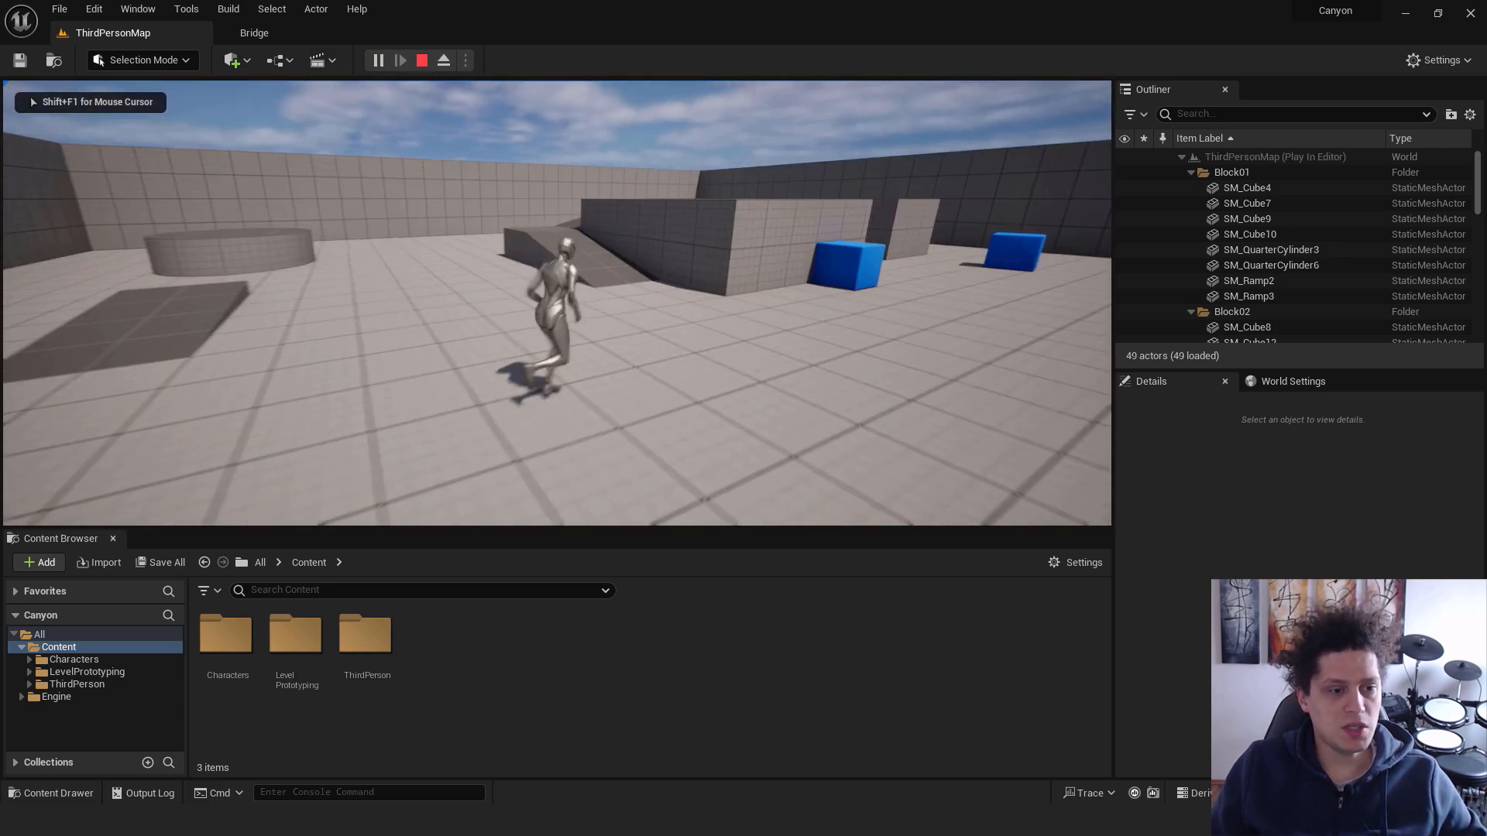
pyautogui.press('space')
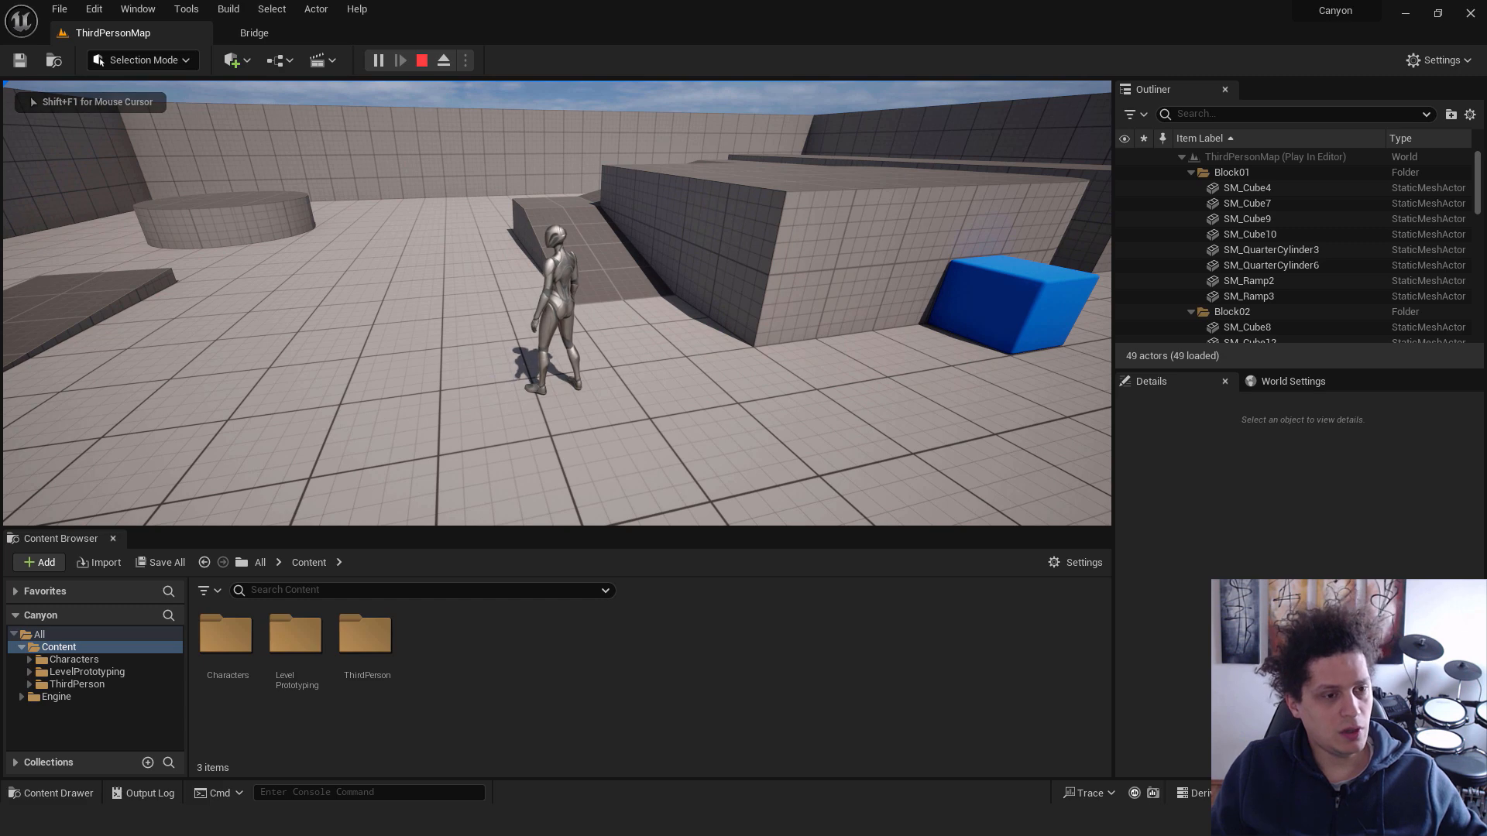
pyautogui.press('Escape')
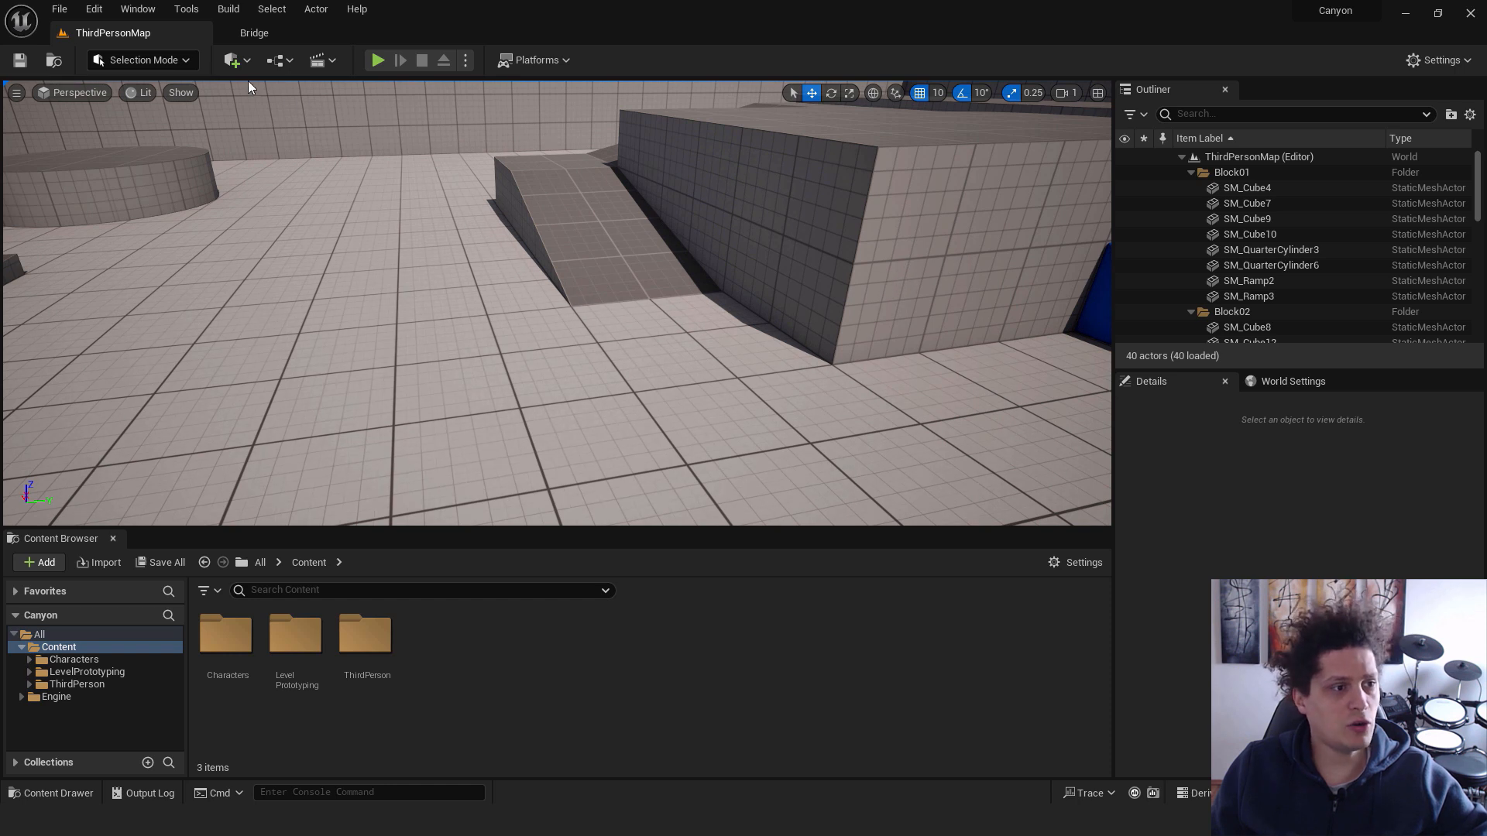
# Load the Default Editor Layout
pyautogui.click(140, 10)
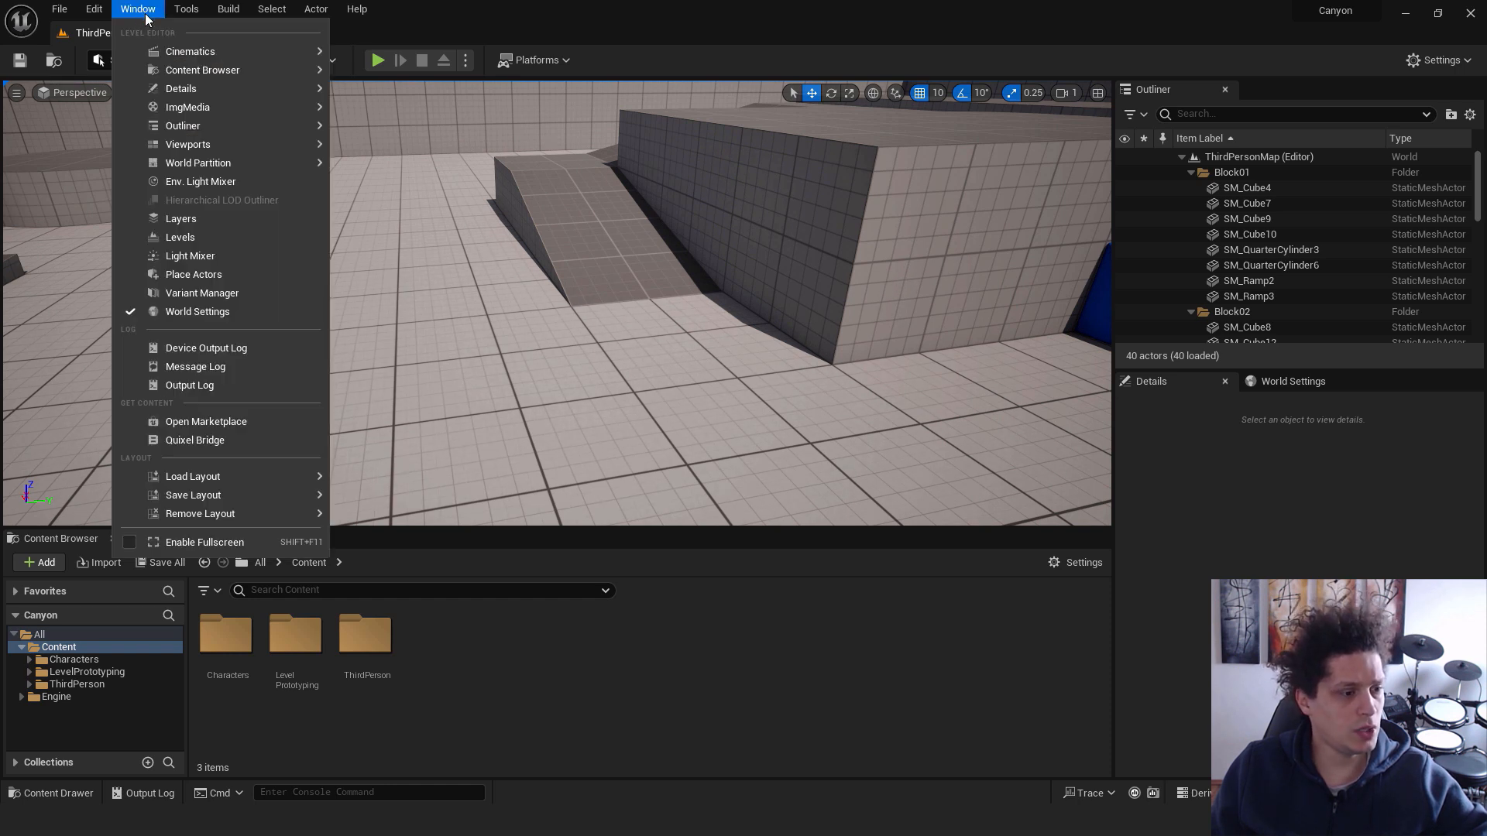
pyautogui.moveTo(205, 482)
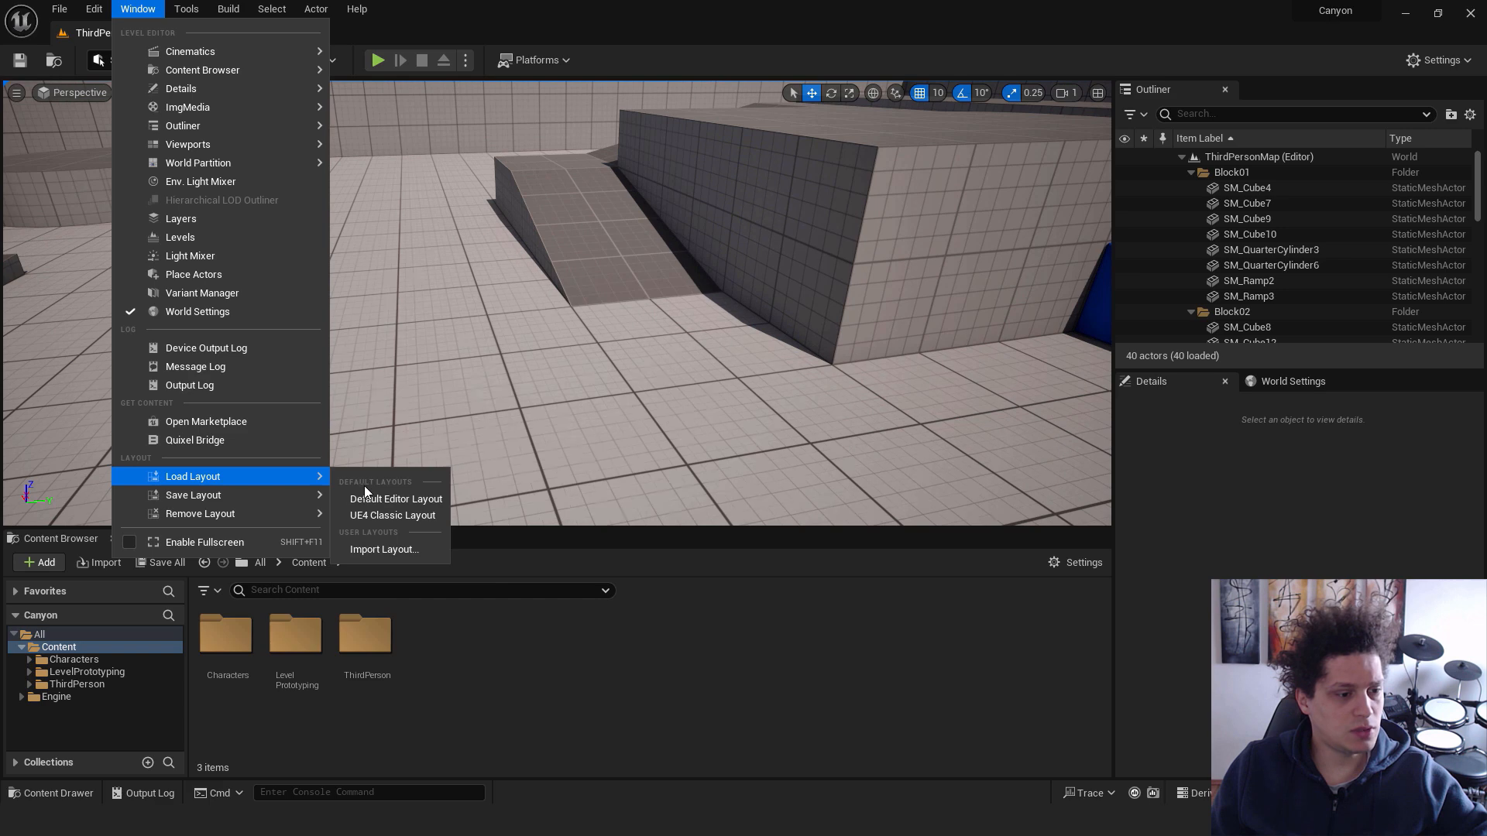
pyautogui.click(418, 501)
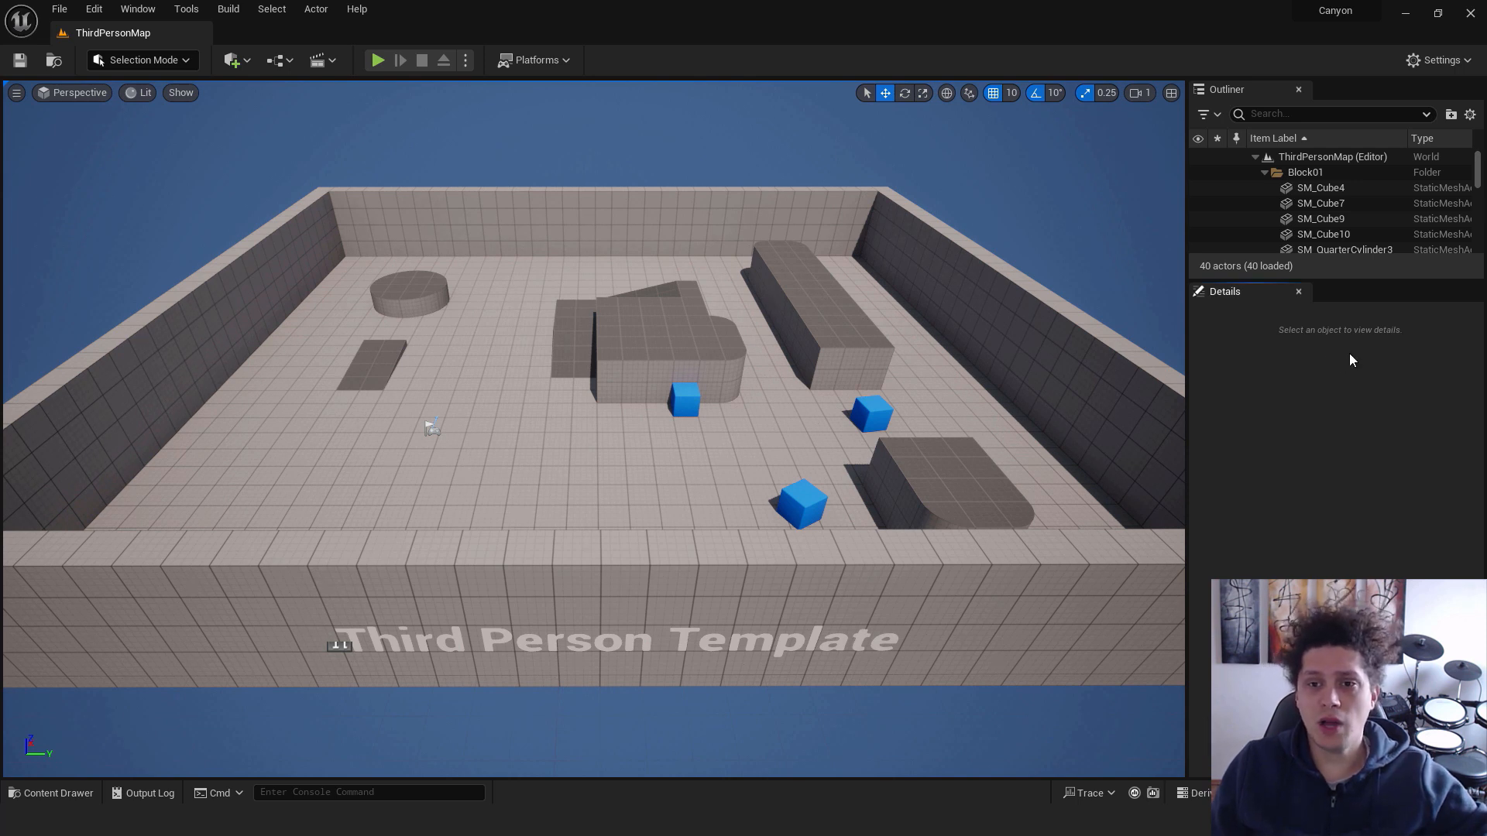
# Display the engine scalability settings
pyautogui.click(1438, 61)
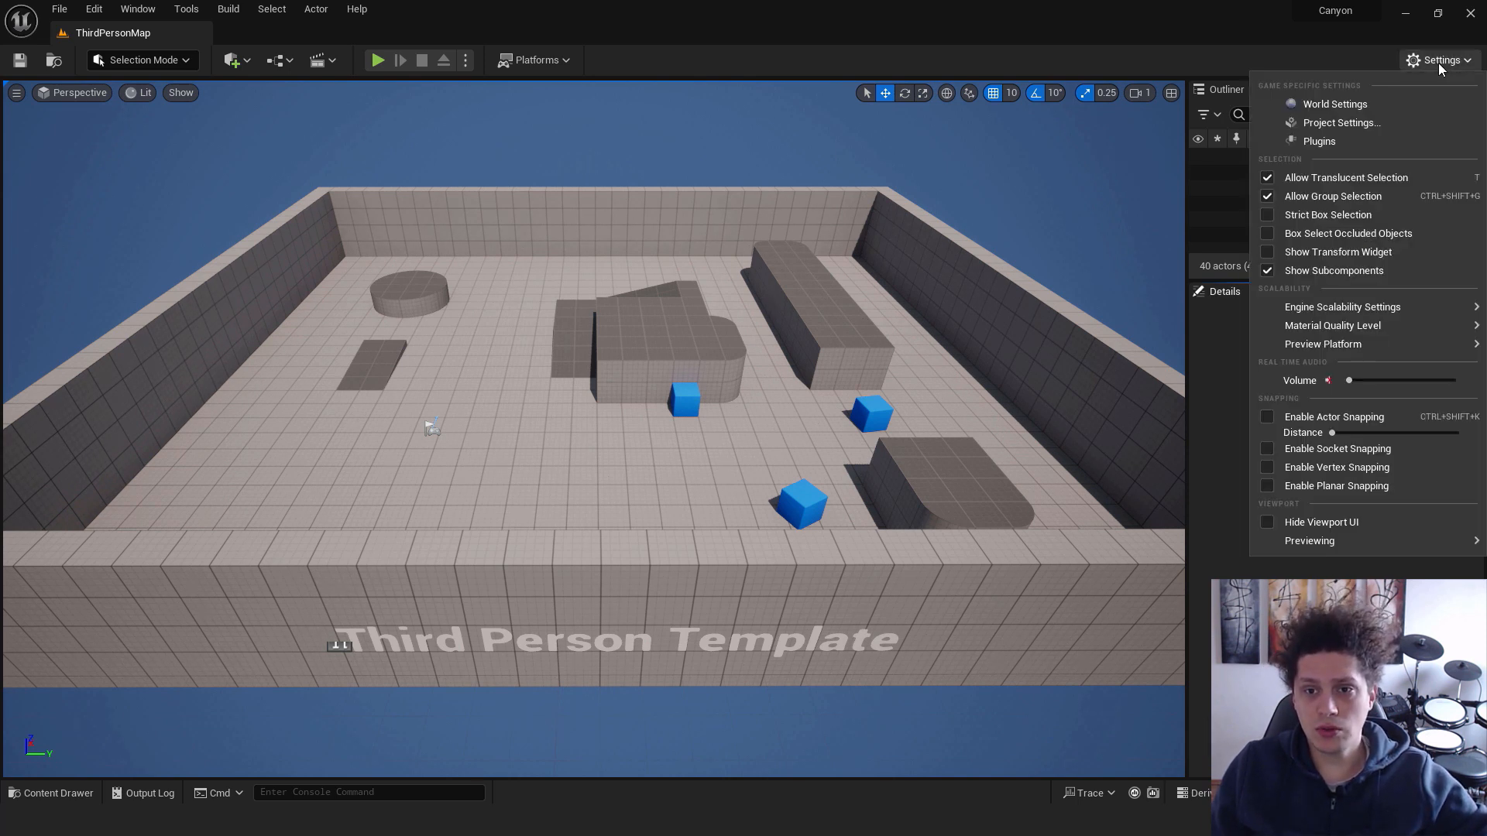
pyautogui.moveTo(1351, 308)
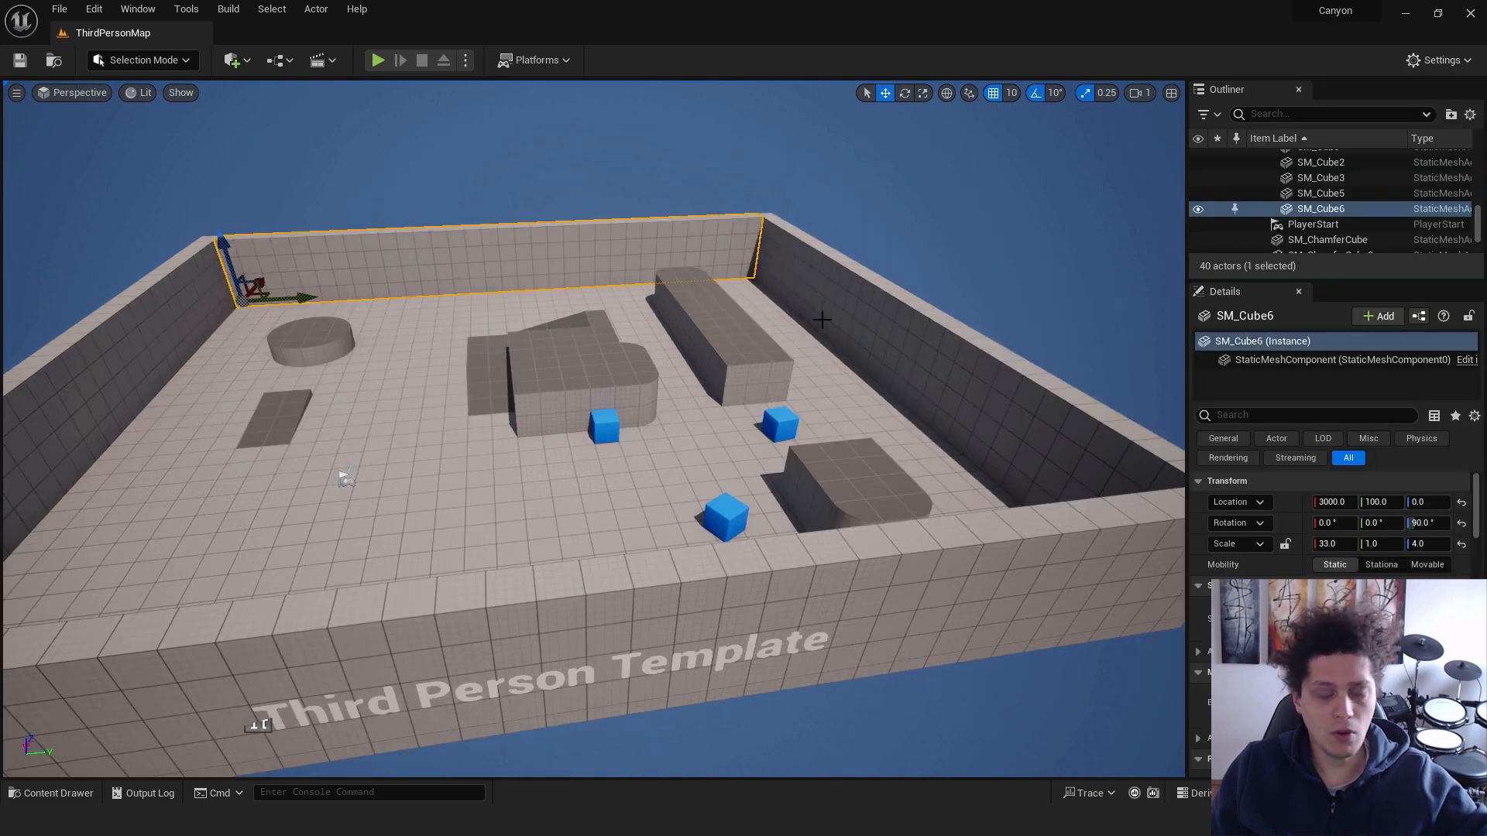
pyautogui.moveTo(849, 318); pyautogui.dragTo(818, 318, button='right')
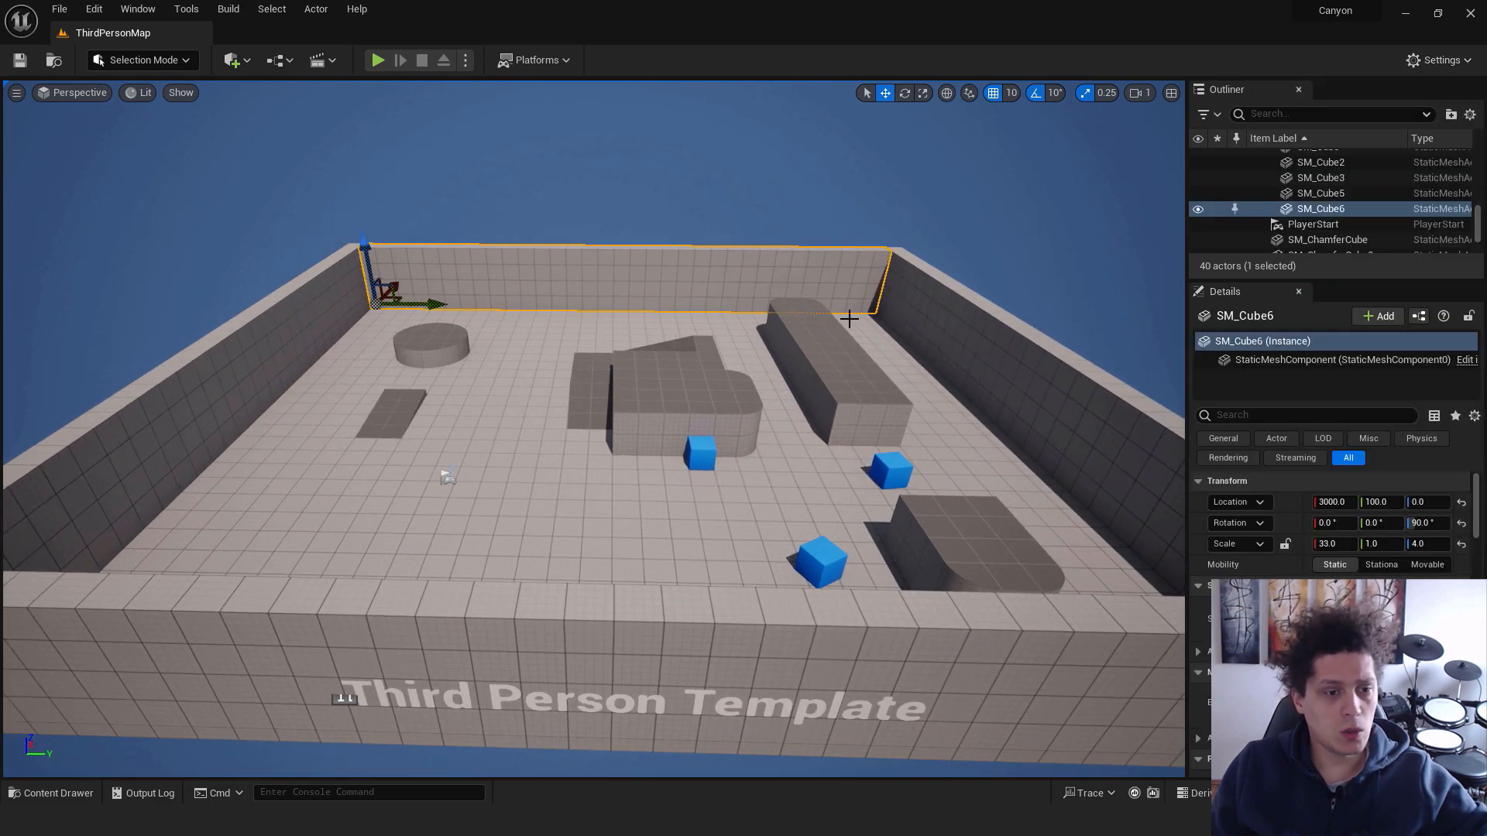
pyautogui.click(831, 198)
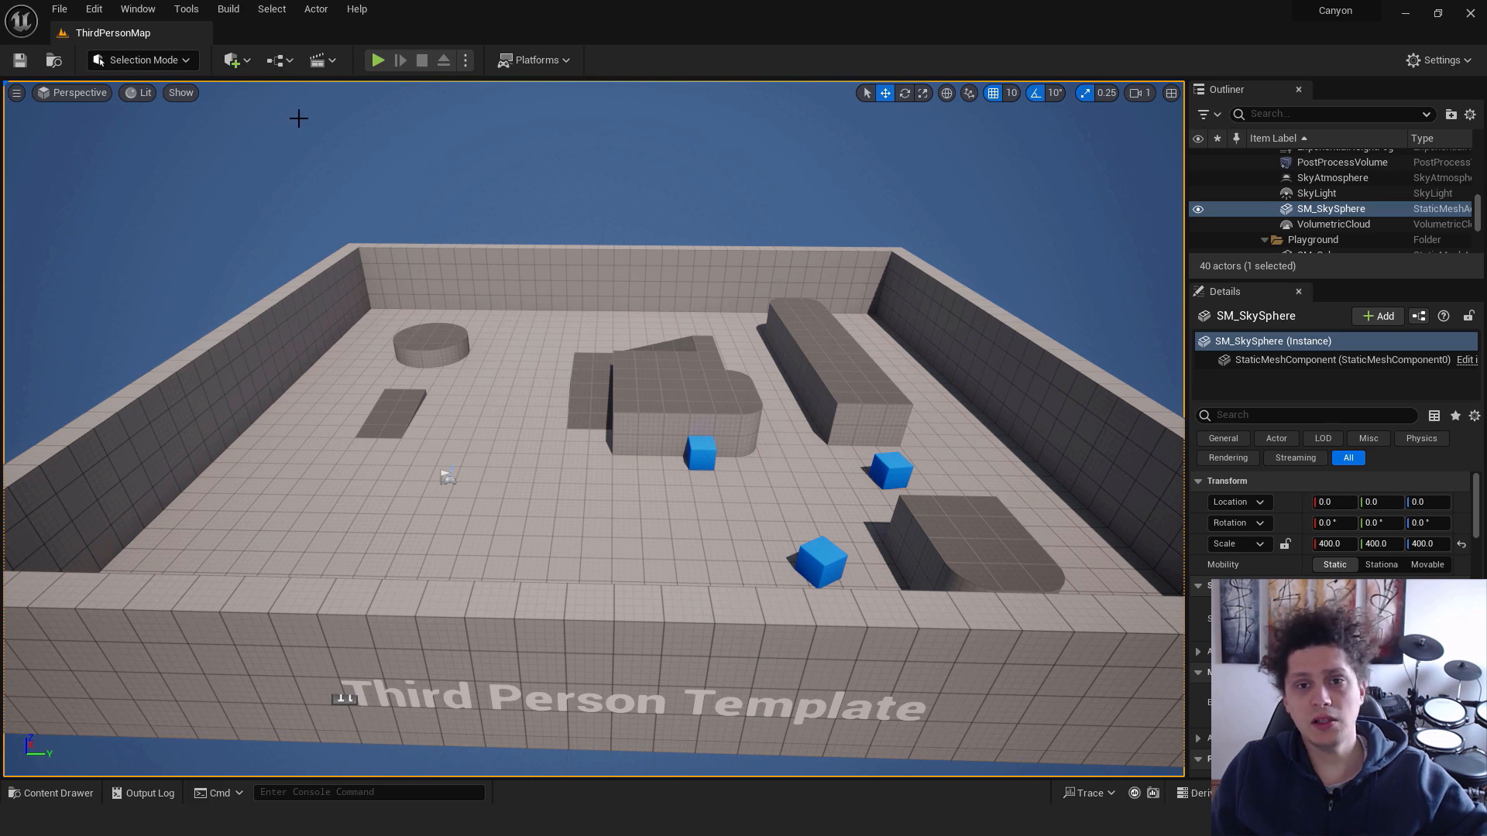
# Create a new level from the Basic template
pyautogui.click(60, 10)
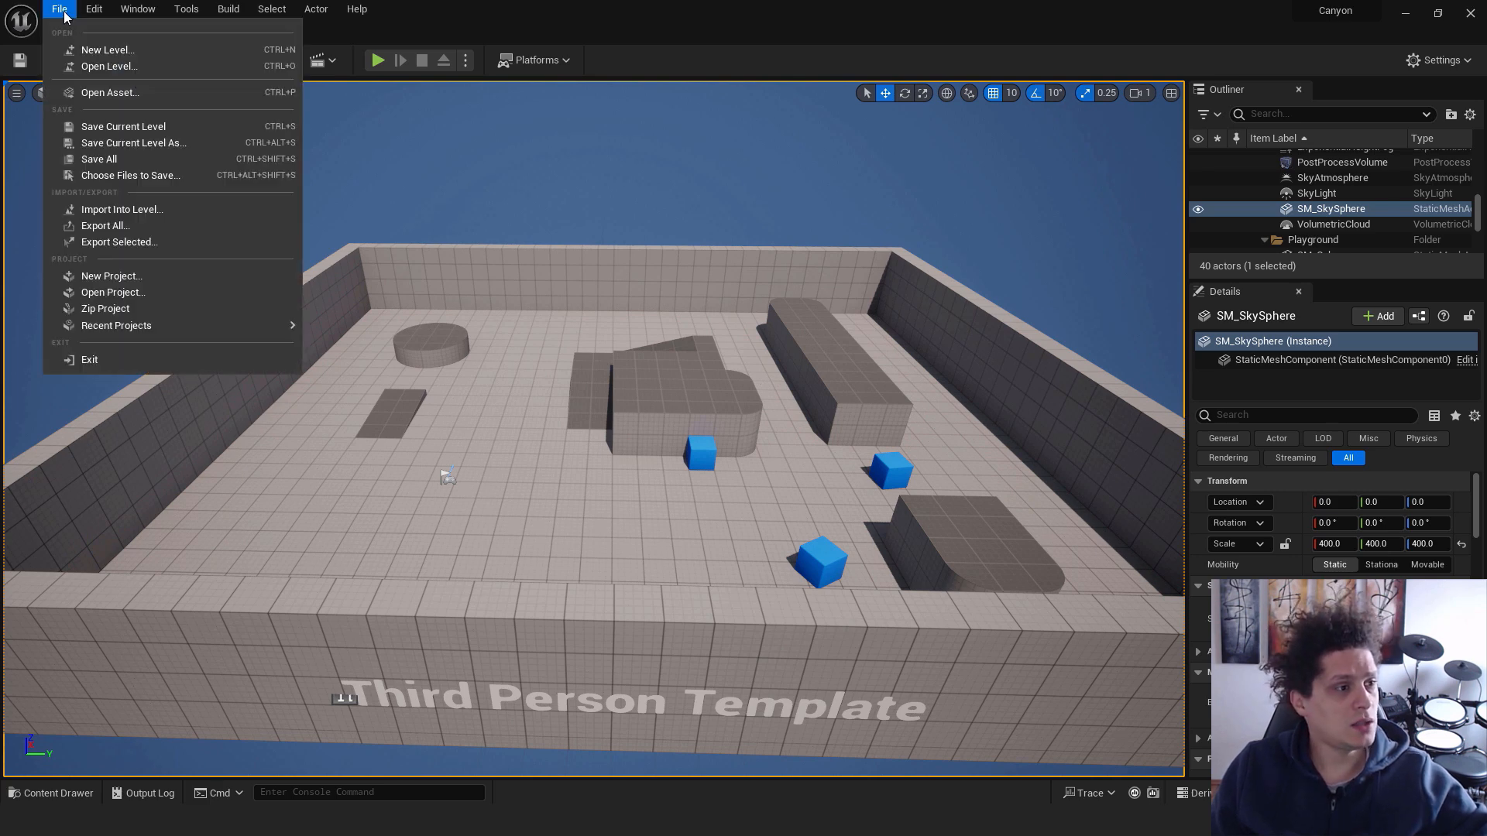
pyautogui.click(124, 52)
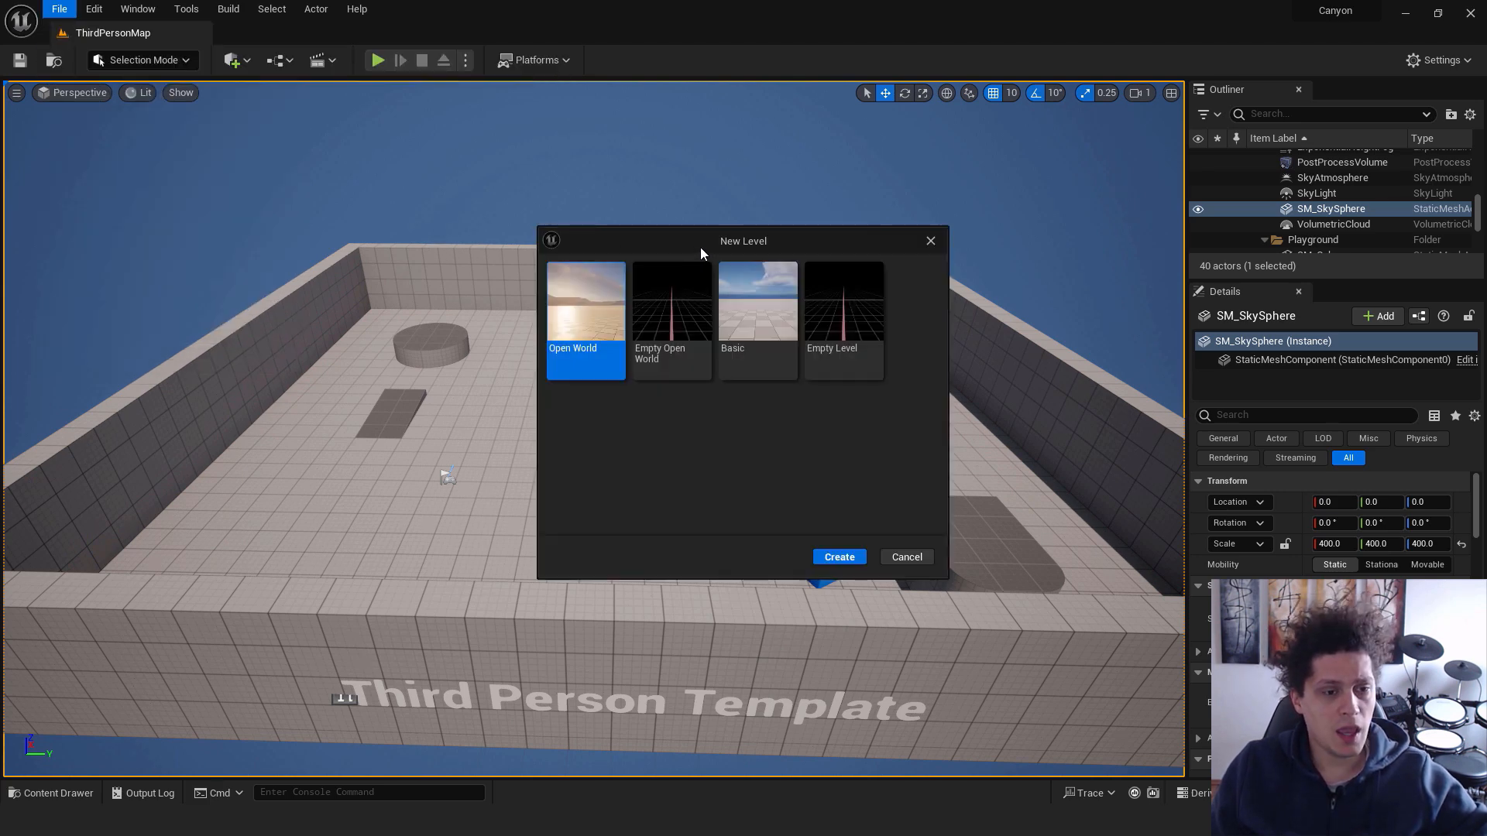
pyautogui.click(760, 302)
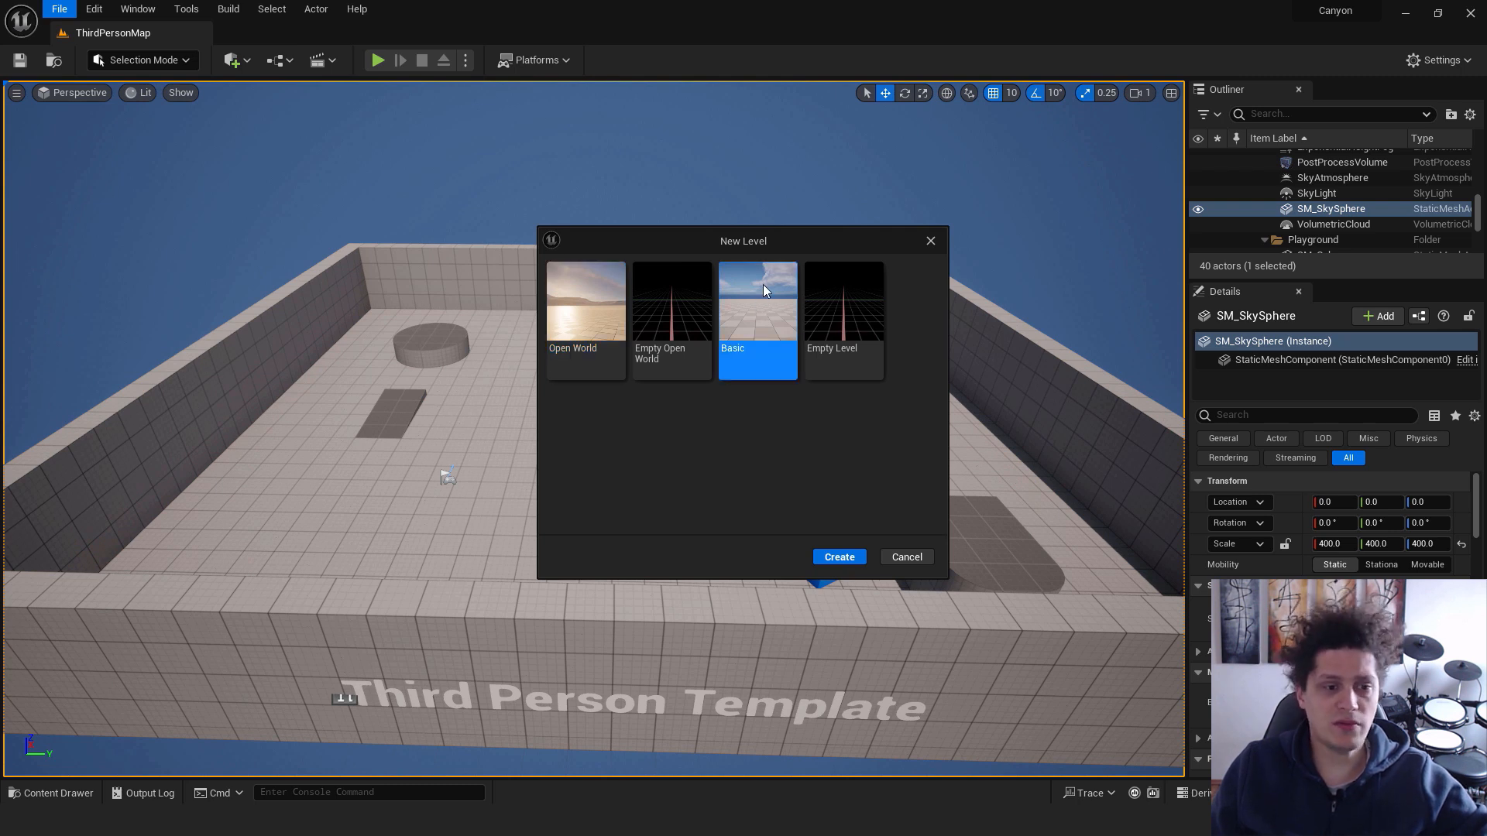
pyautogui.click(839, 557)
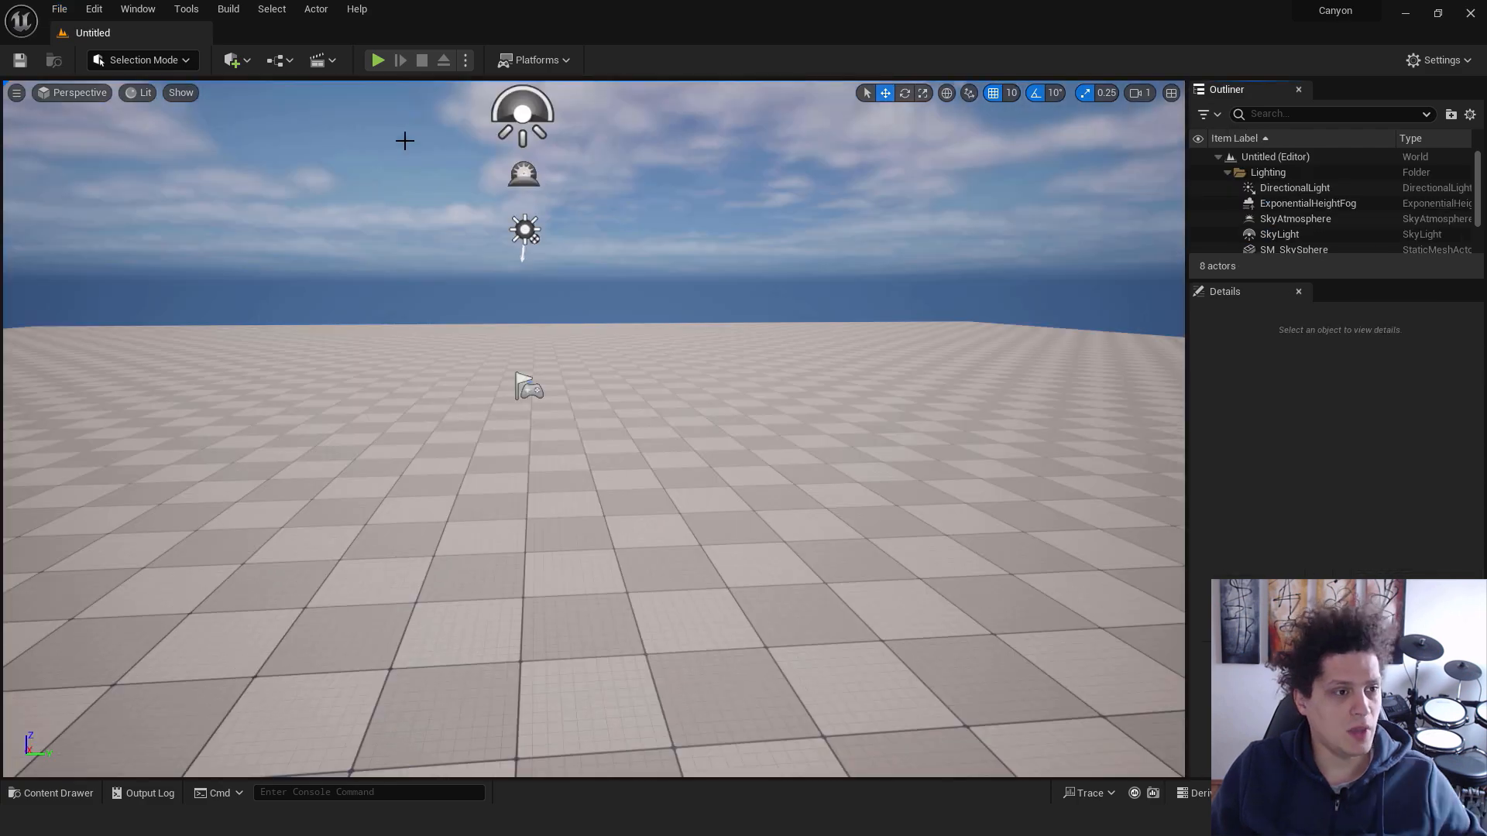
# Playtest the new Basic level by running with the character, stop playing, and select the floor
pyautogui.click(378, 60)
pyautogui.click(694, 317)
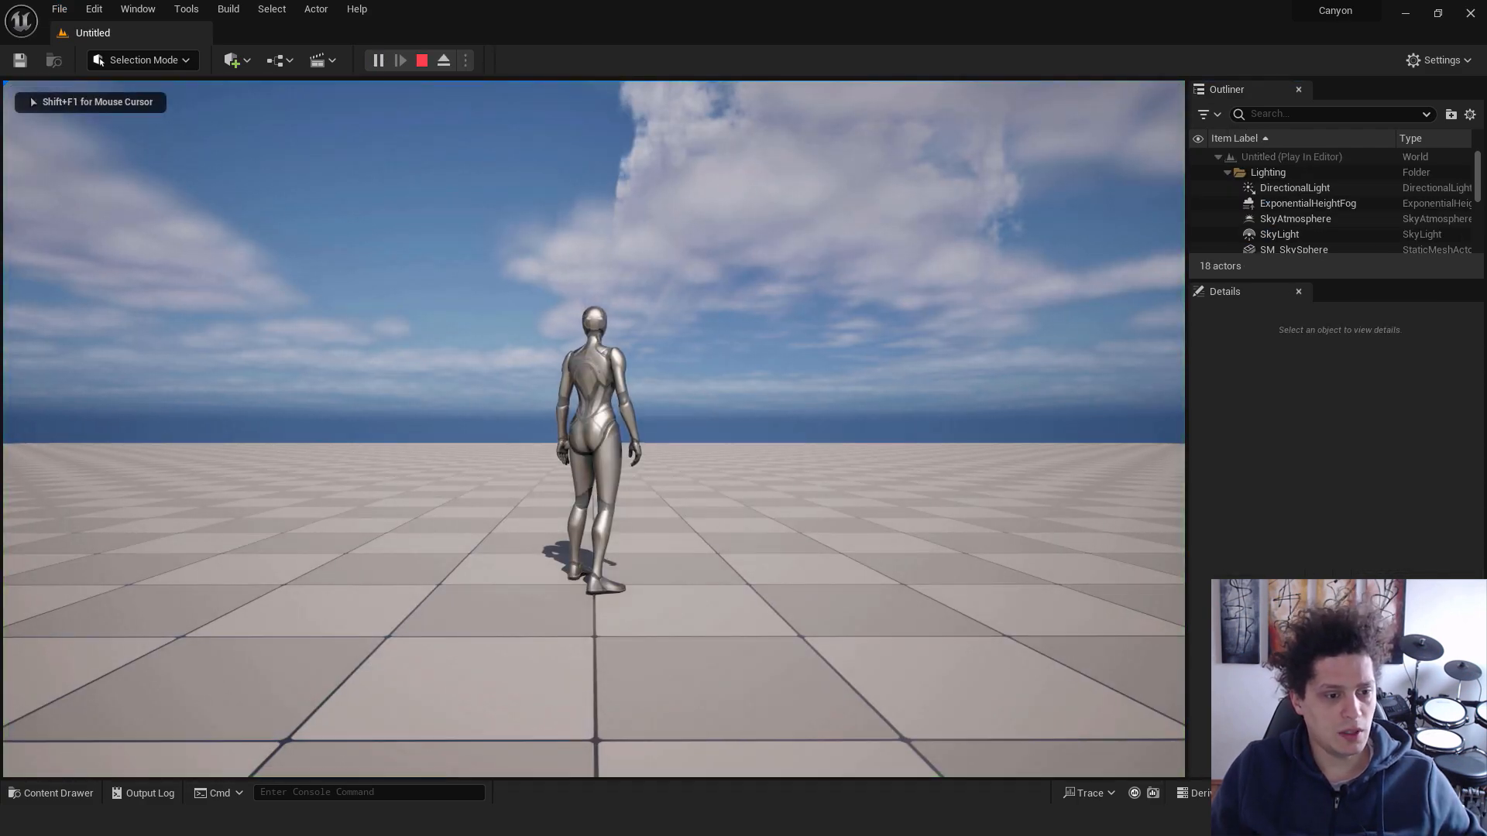
pyautogui.press('w')
pyautogui.press('Escape')
pyautogui.click(680, 253)
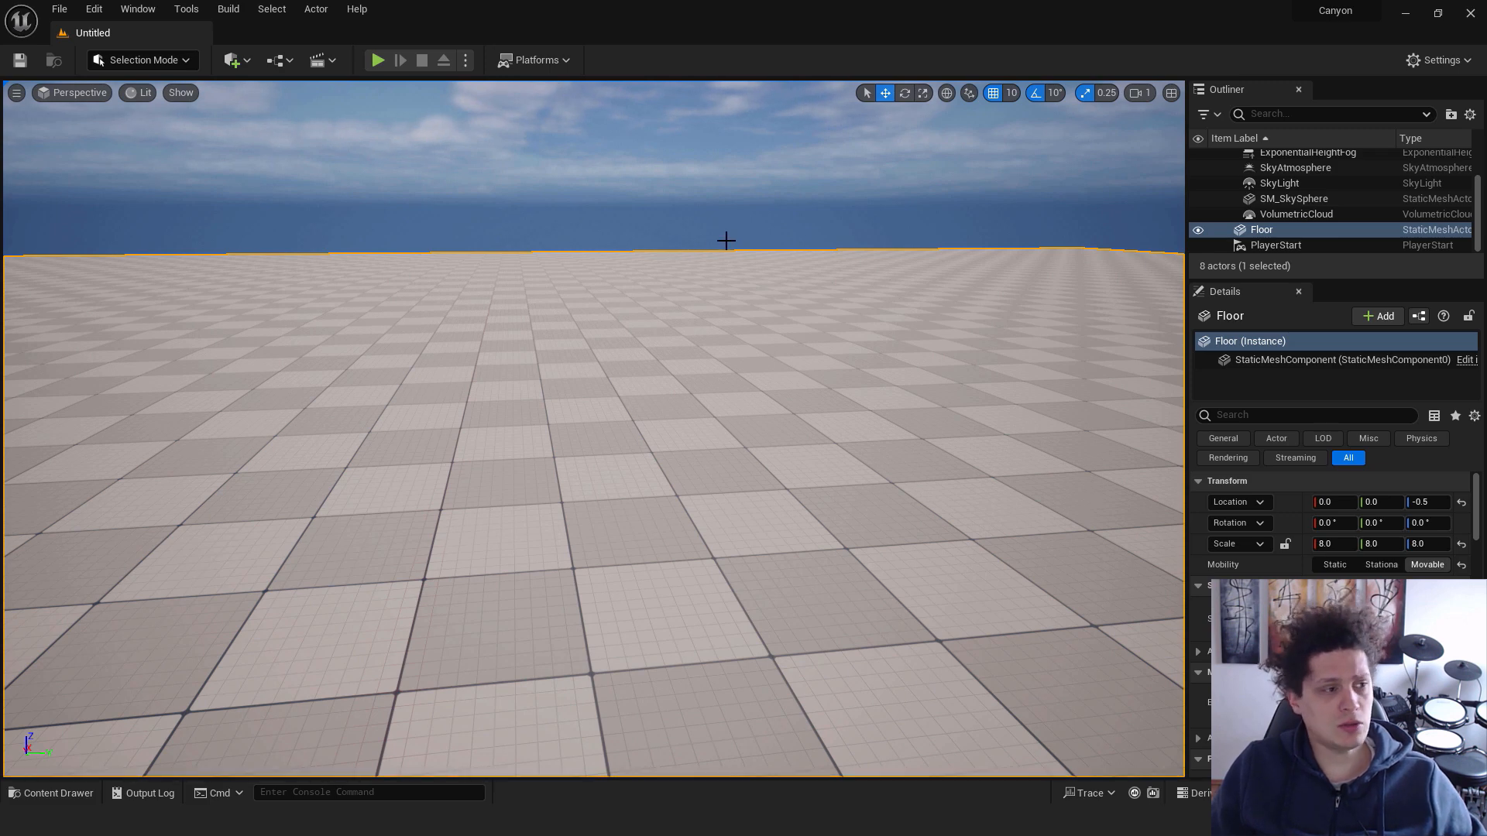
# Save the current level as level1 in the Content folder
pyautogui.click(65, 10)
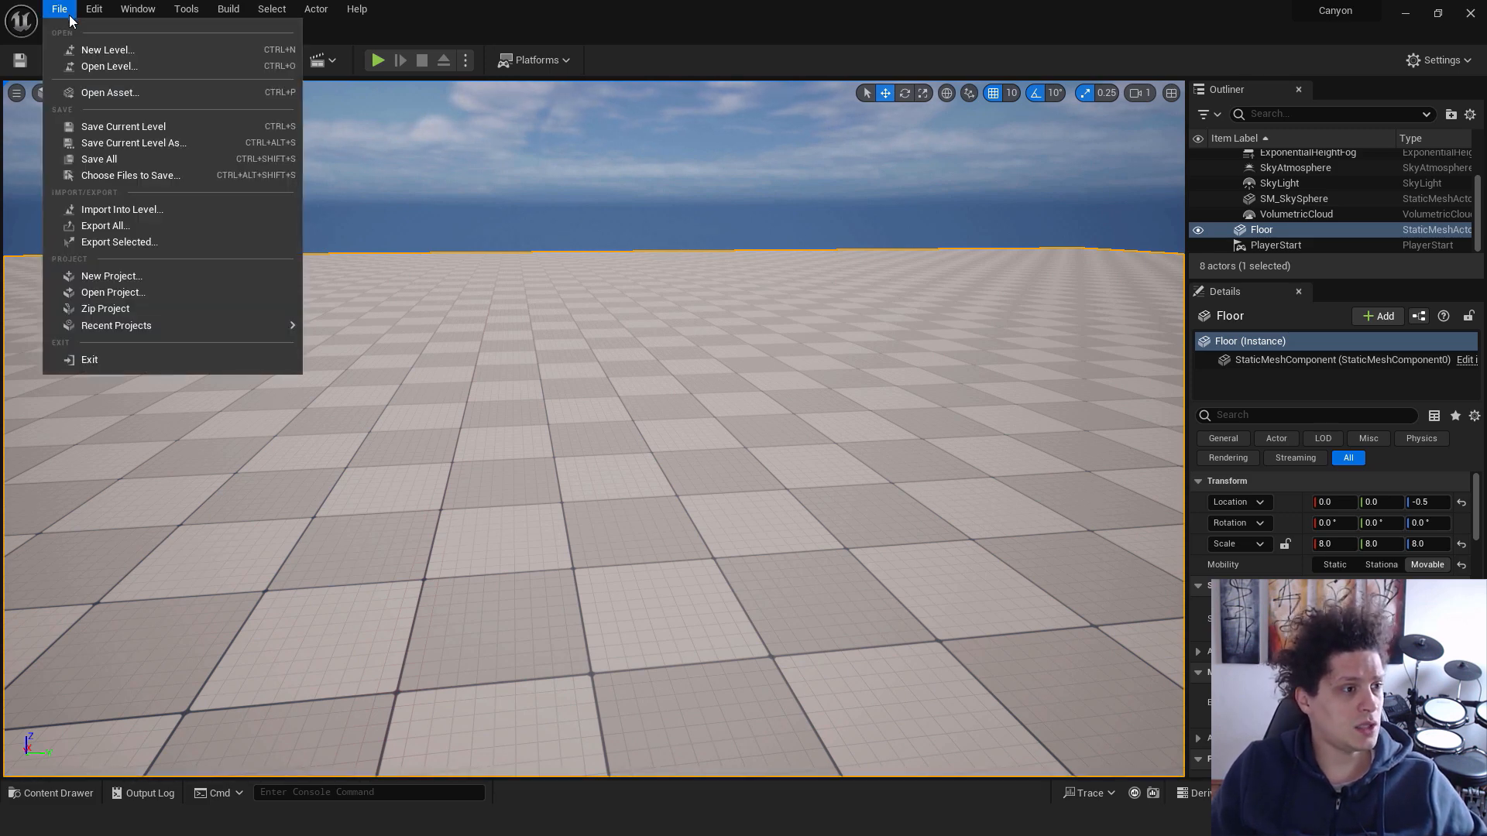
pyautogui.click(158, 128)
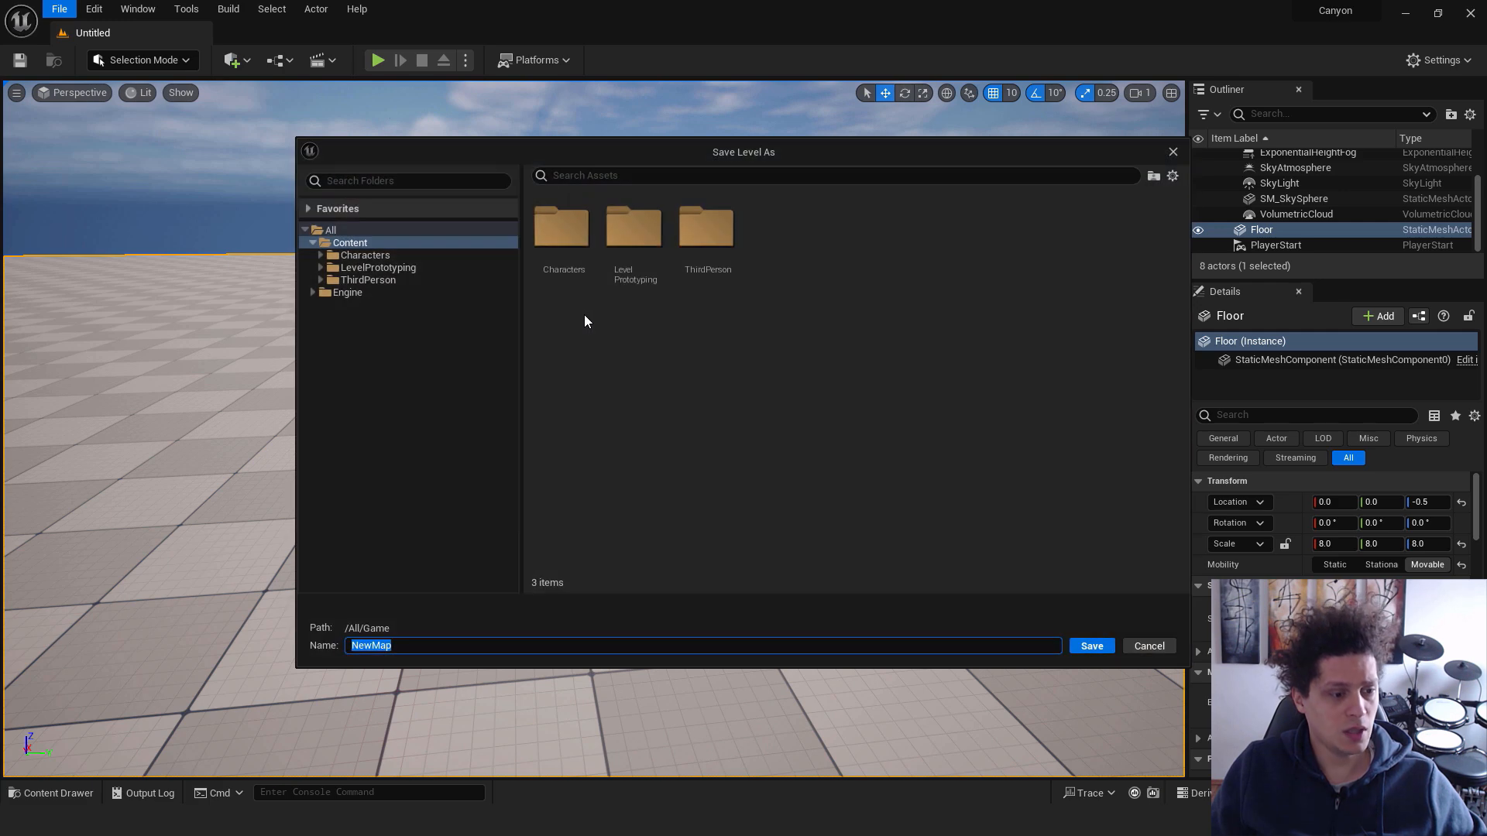
pyautogui.write('level1')
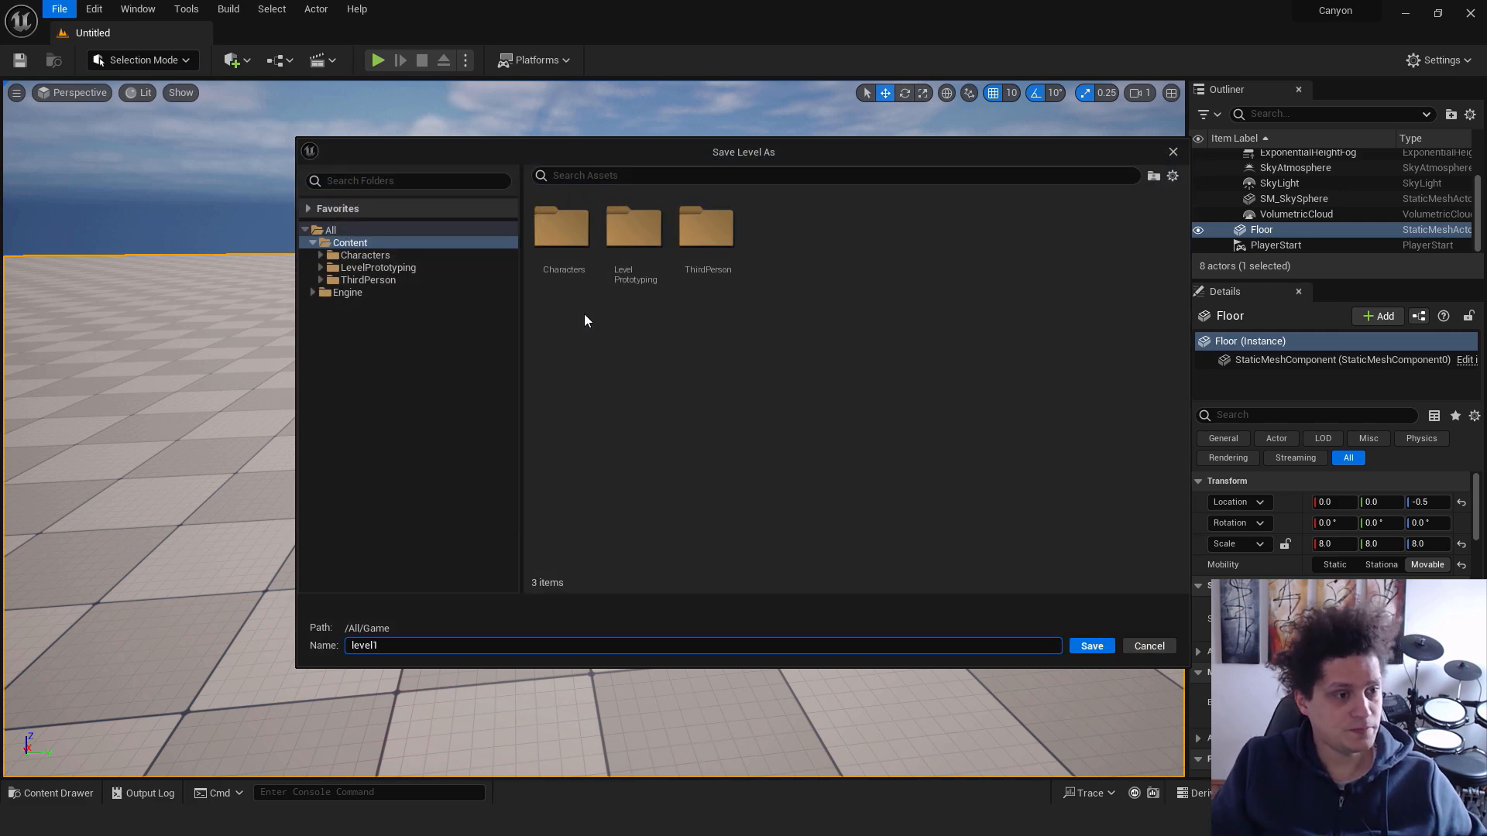
pyautogui.press('Return')
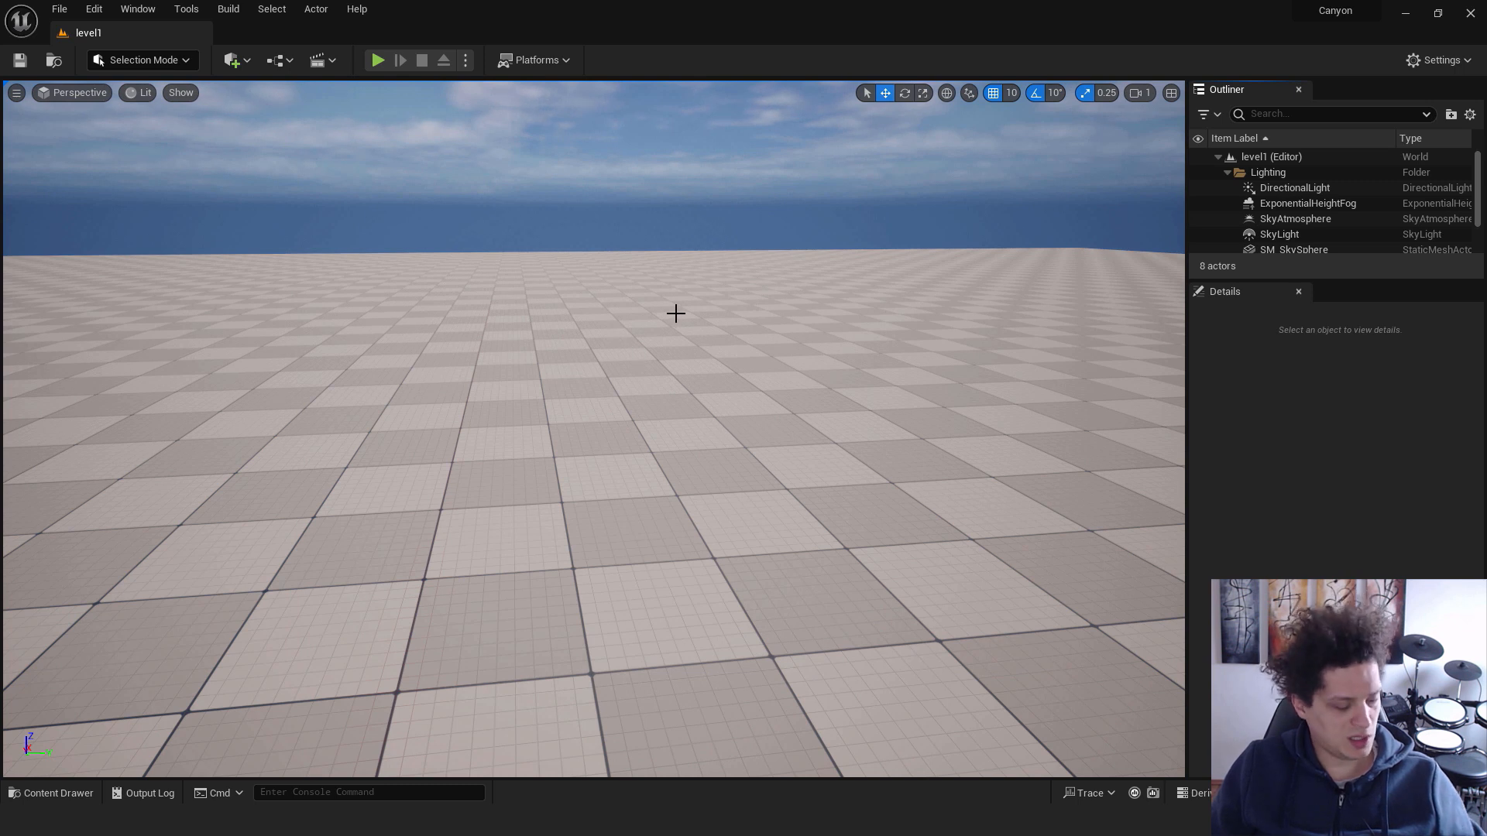
# Show the content drawer, select the saved level1 asset, and hide the drawer
pyautogui.hotkey('ctrl', 'space')
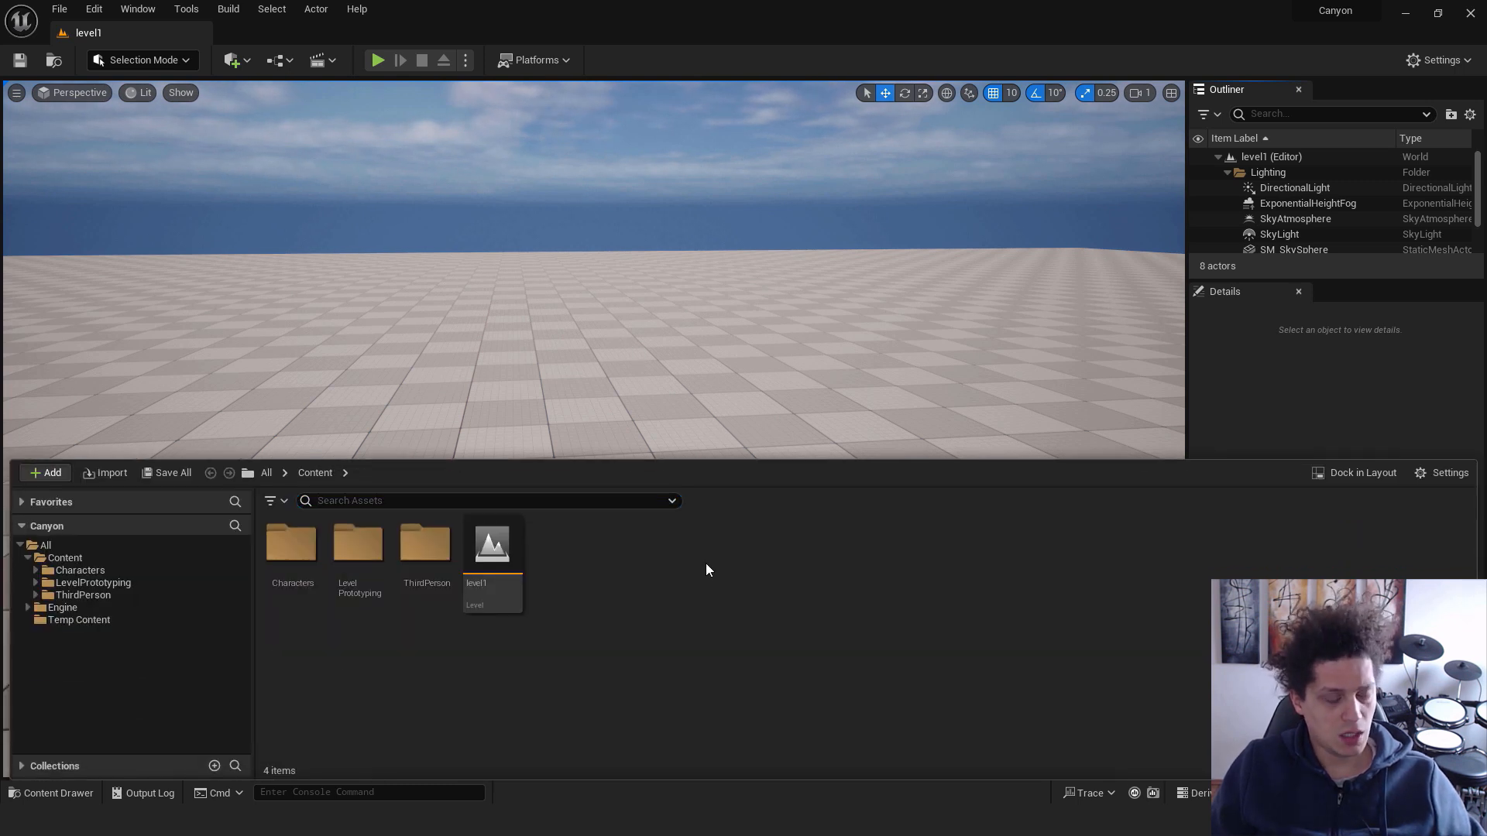
pyautogui.click(504, 542)
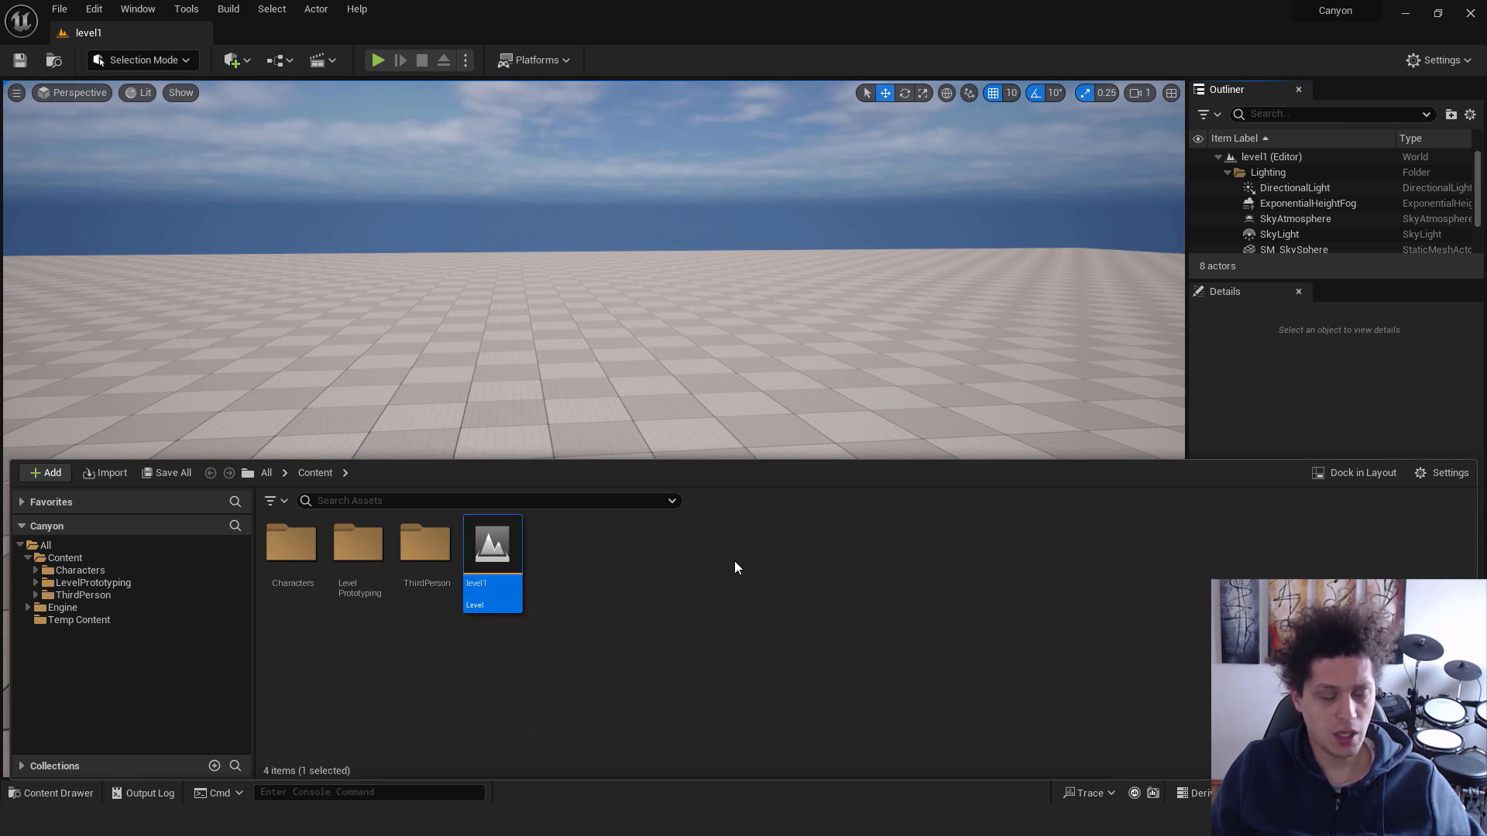
pyautogui.hotkey('ctrl', 'space')
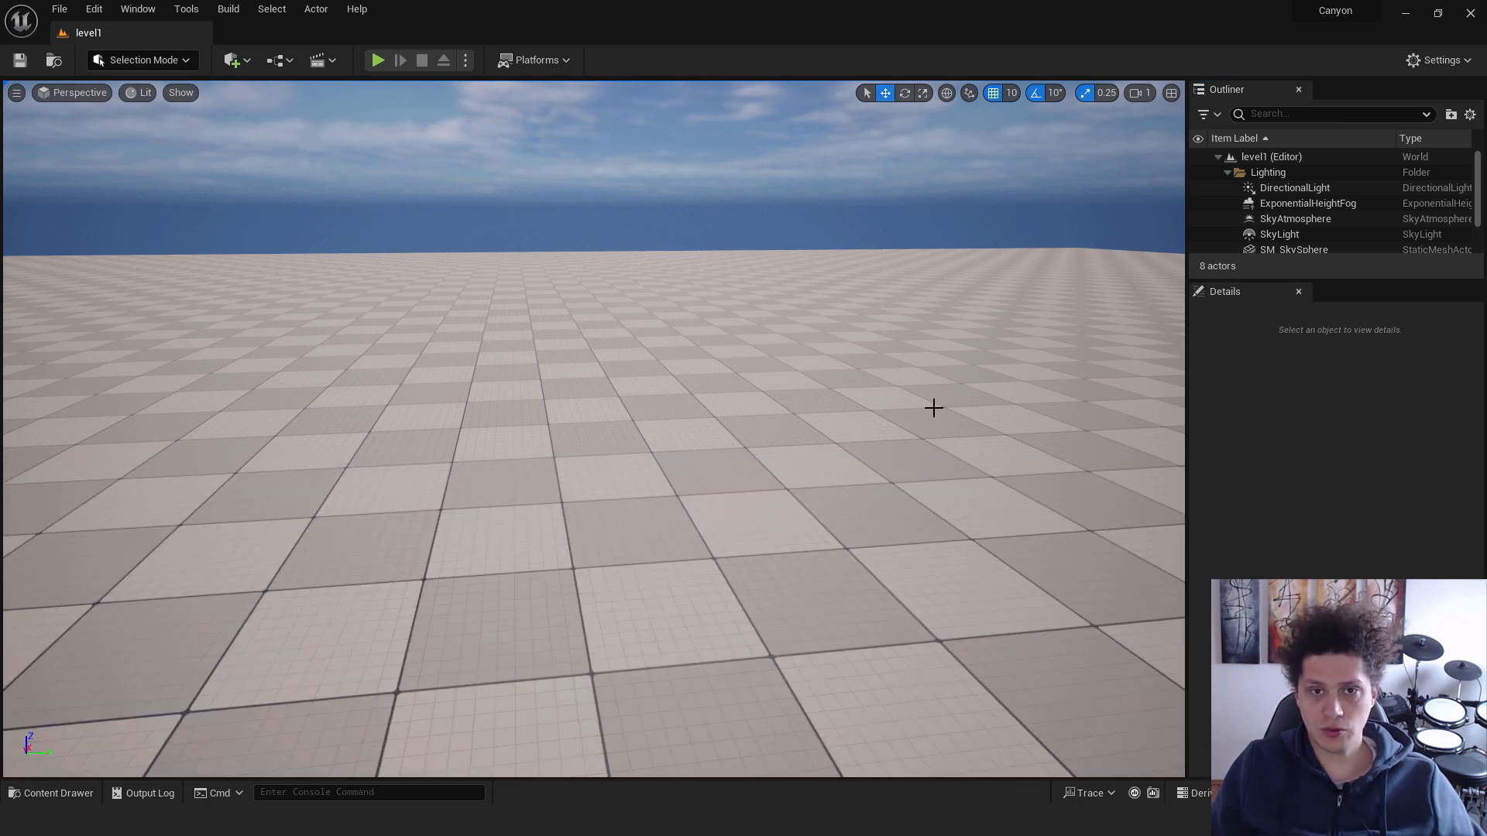
# Reopen the content drawer and dock it in the editor layout
pyautogui.hotkey('ctrl', 'space')
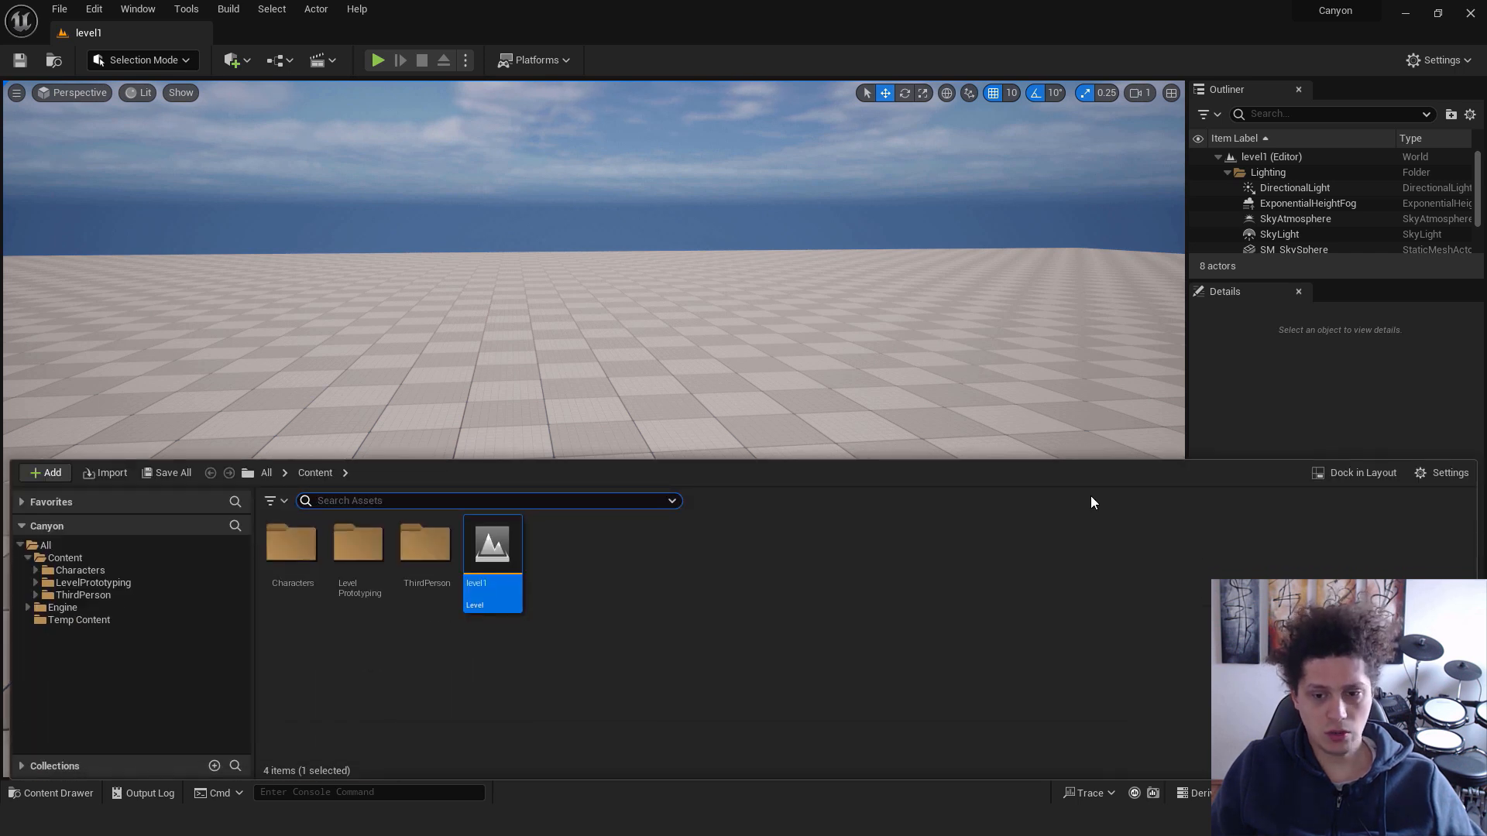
pyautogui.click(1356, 473)
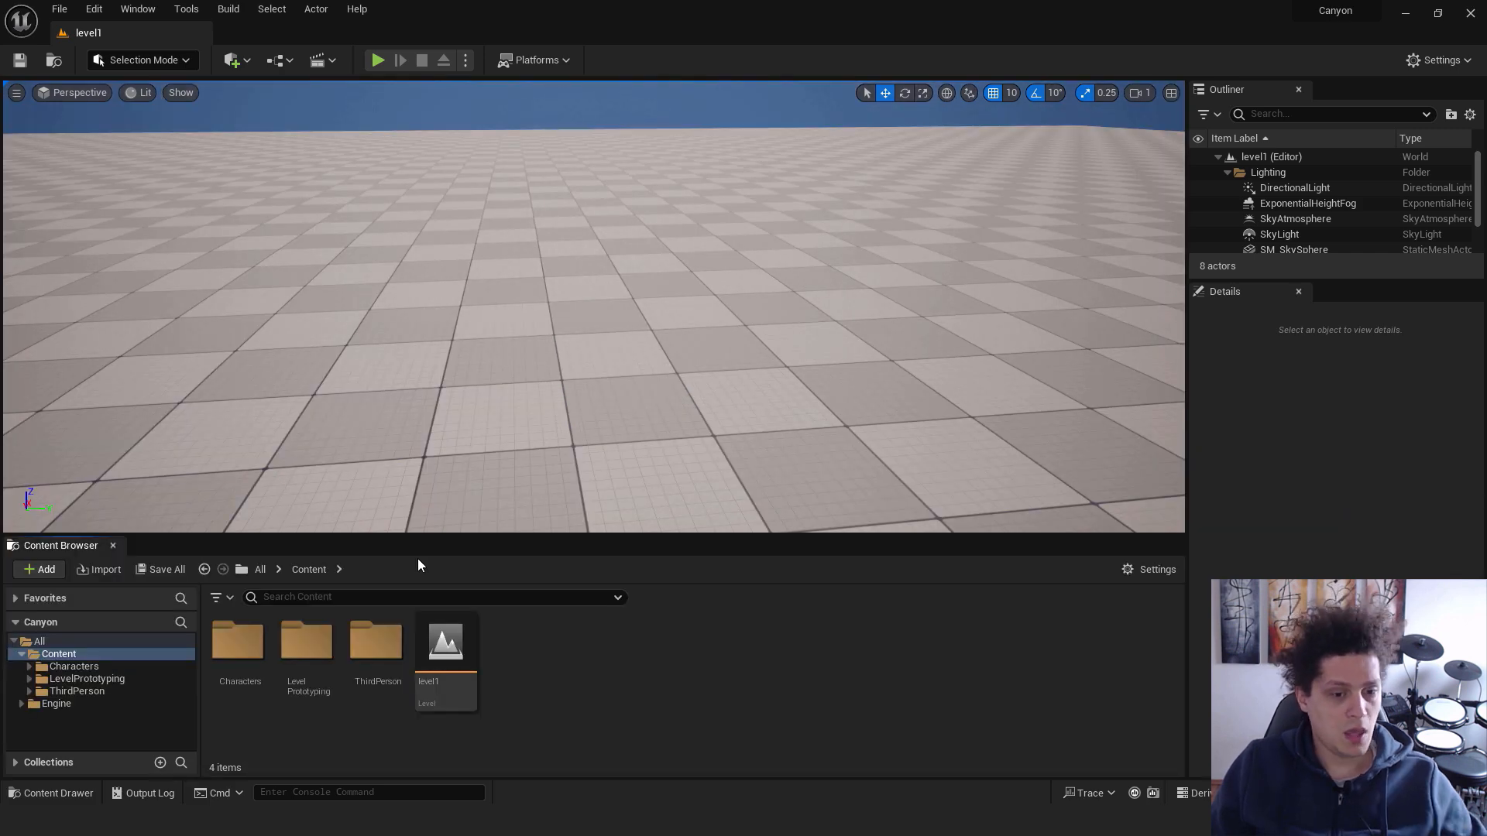
# Detach the Content Browser into a floating window and dock the Outliner above the viewport
pyautogui.moveTo(61, 545); pyautogui.dragTo(566, 398)
pyautogui.moveTo(1229, 88); pyautogui.dragTo(620, 194)
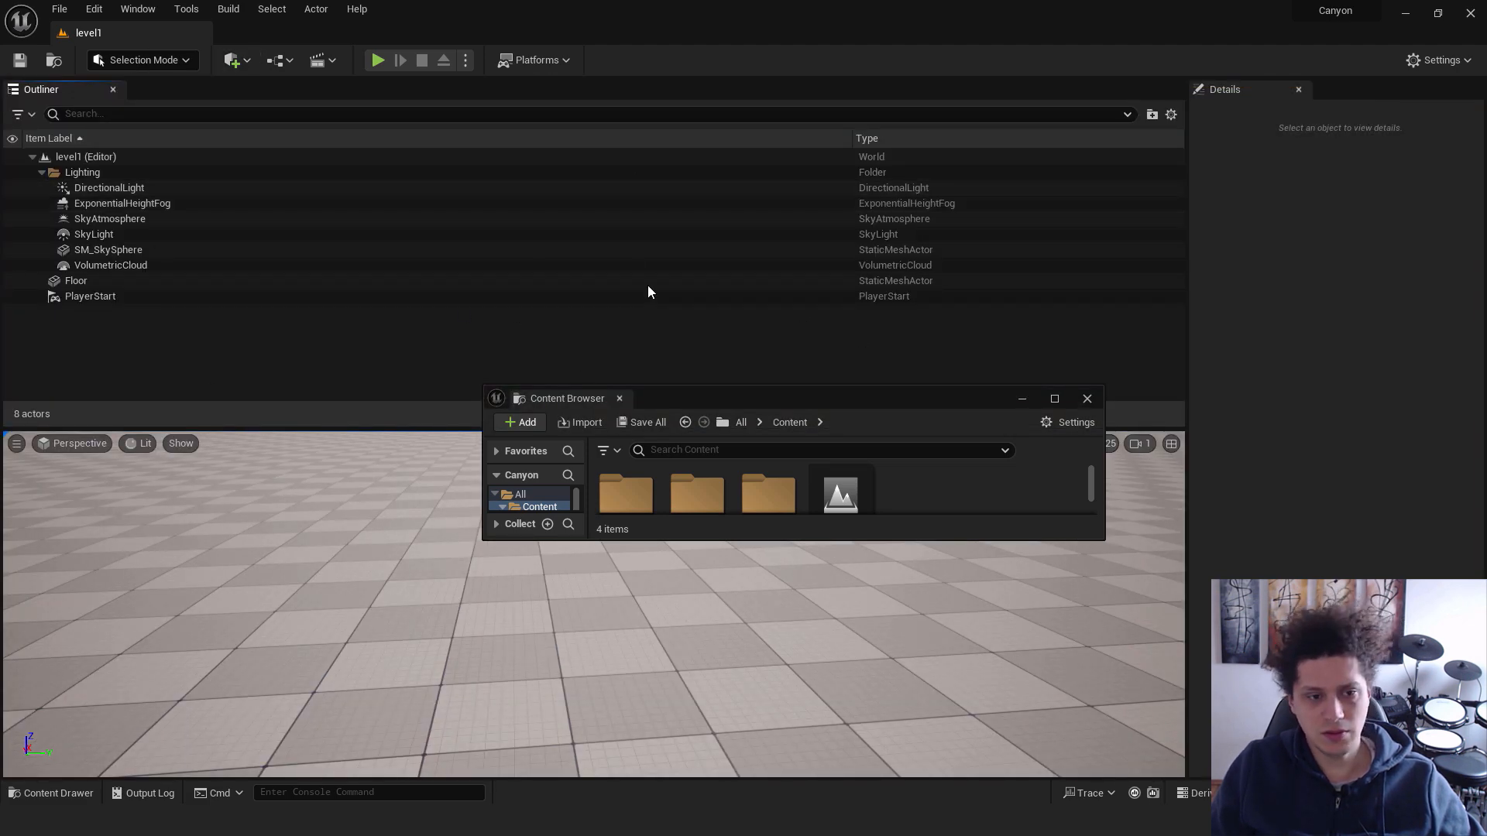
# Reset the rearranged panels by loading the Default Editor Layout
pyautogui.click(137, 9)
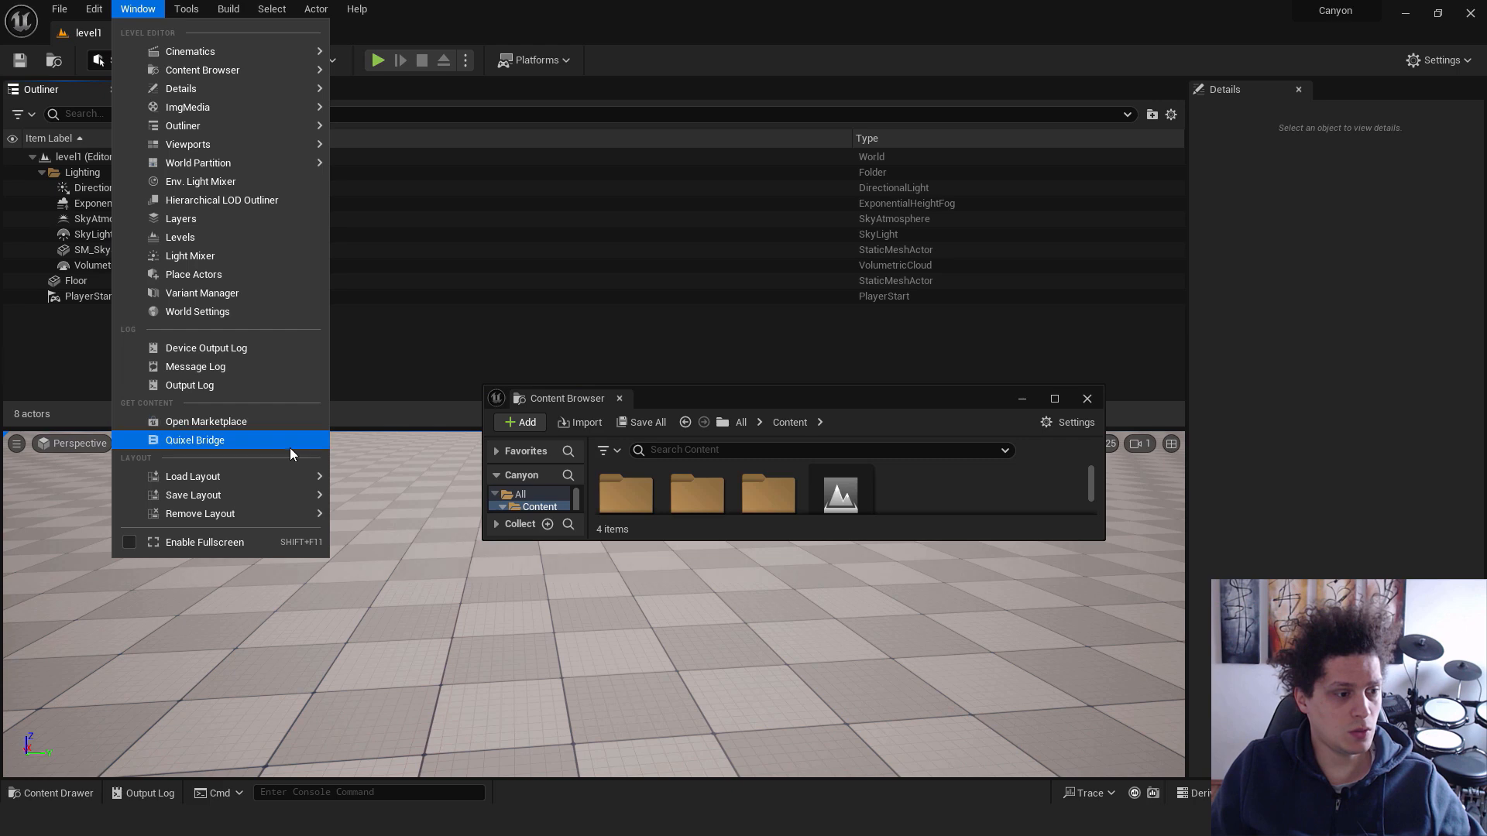
pyautogui.moveTo(281, 476)
pyautogui.click(410, 500)
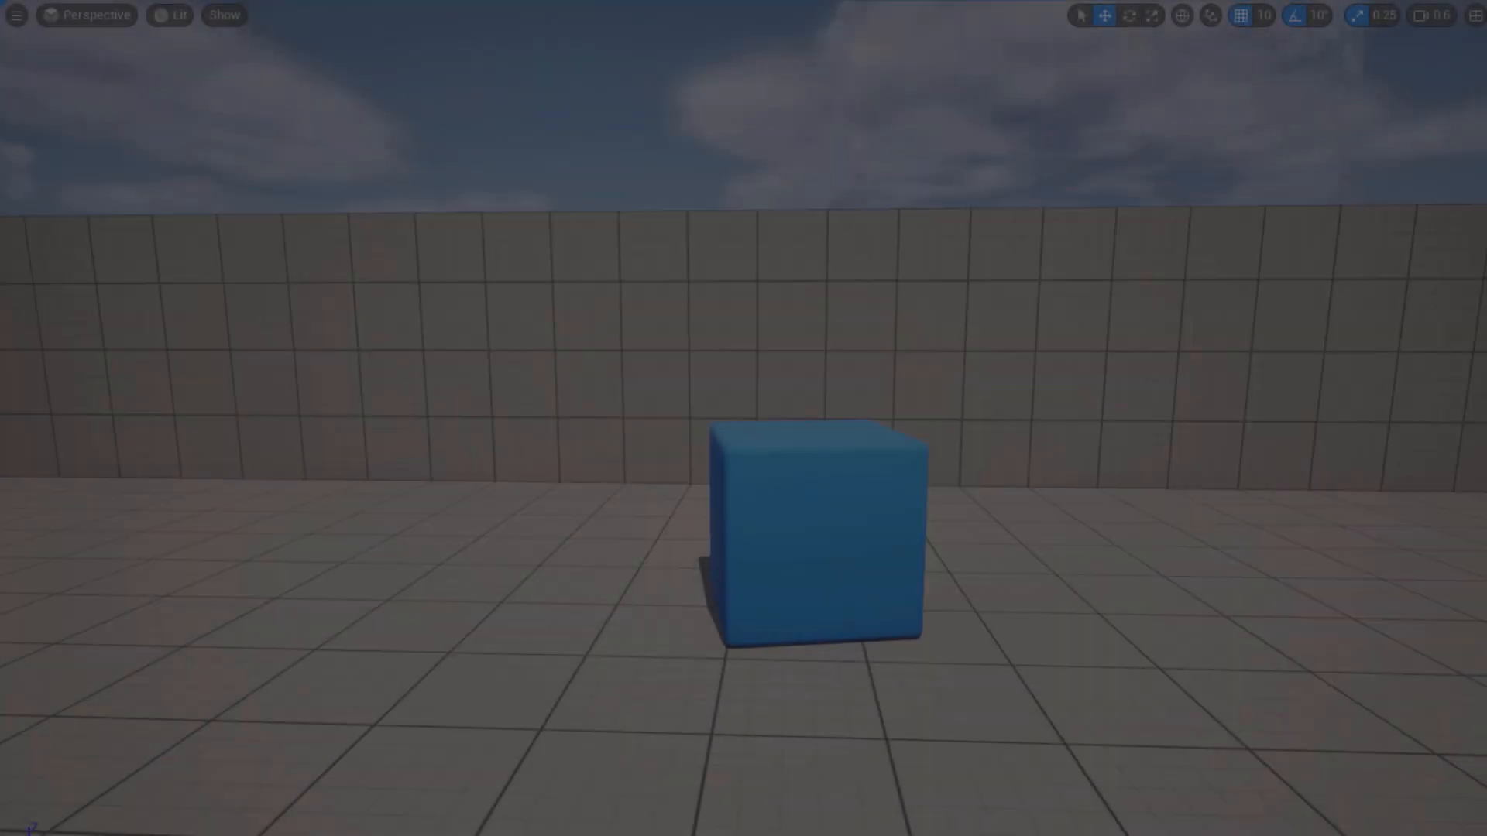
# Fly the viewport camera forward, backward and sideways around the single blue cube
pyautogui.press('s')
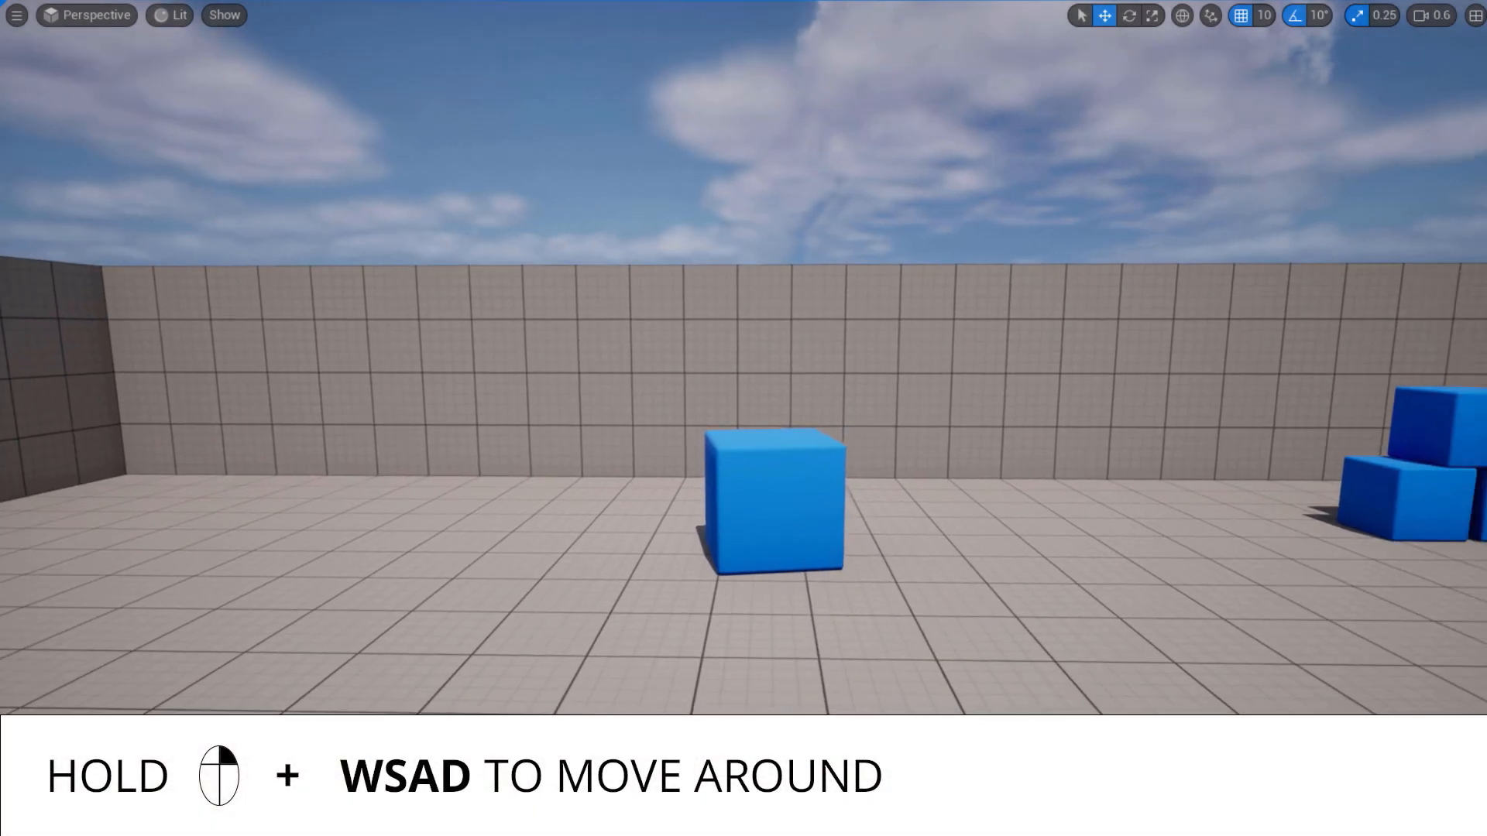
pyautogui.press('w')
pyautogui.press('s')
pyautogui.press('d')
pyautogui.press('d')
pyautogui.press('a')
pyautogui.press('d')
# Lower and raise the viewport camera repeatedly in front of the blue cube
pyautogui.press('q')
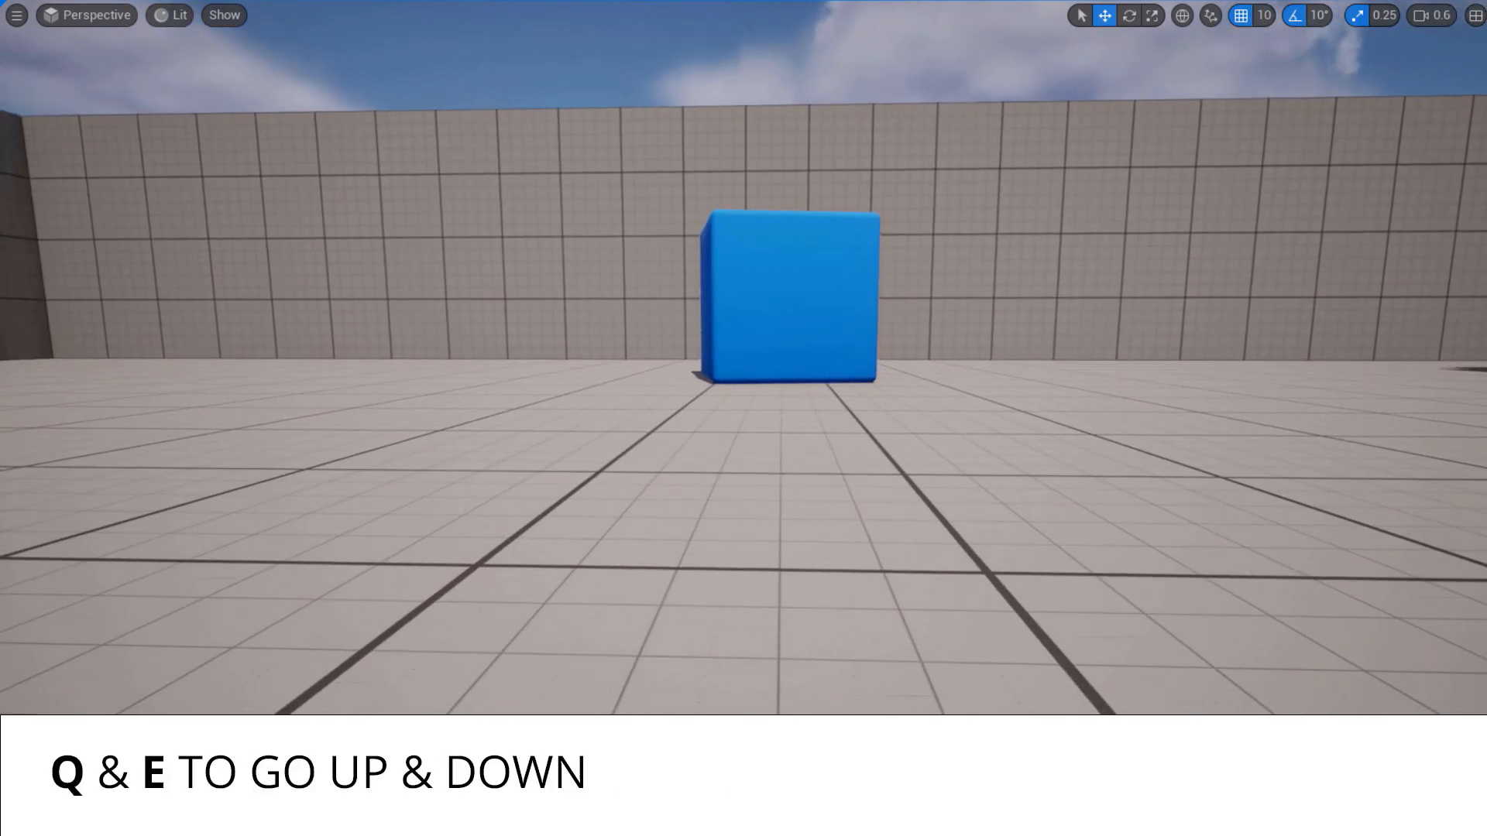
pyautogui.press('e')
pyautogui.press('e')
pyautogui.press('q')
pyautogui.press('e')
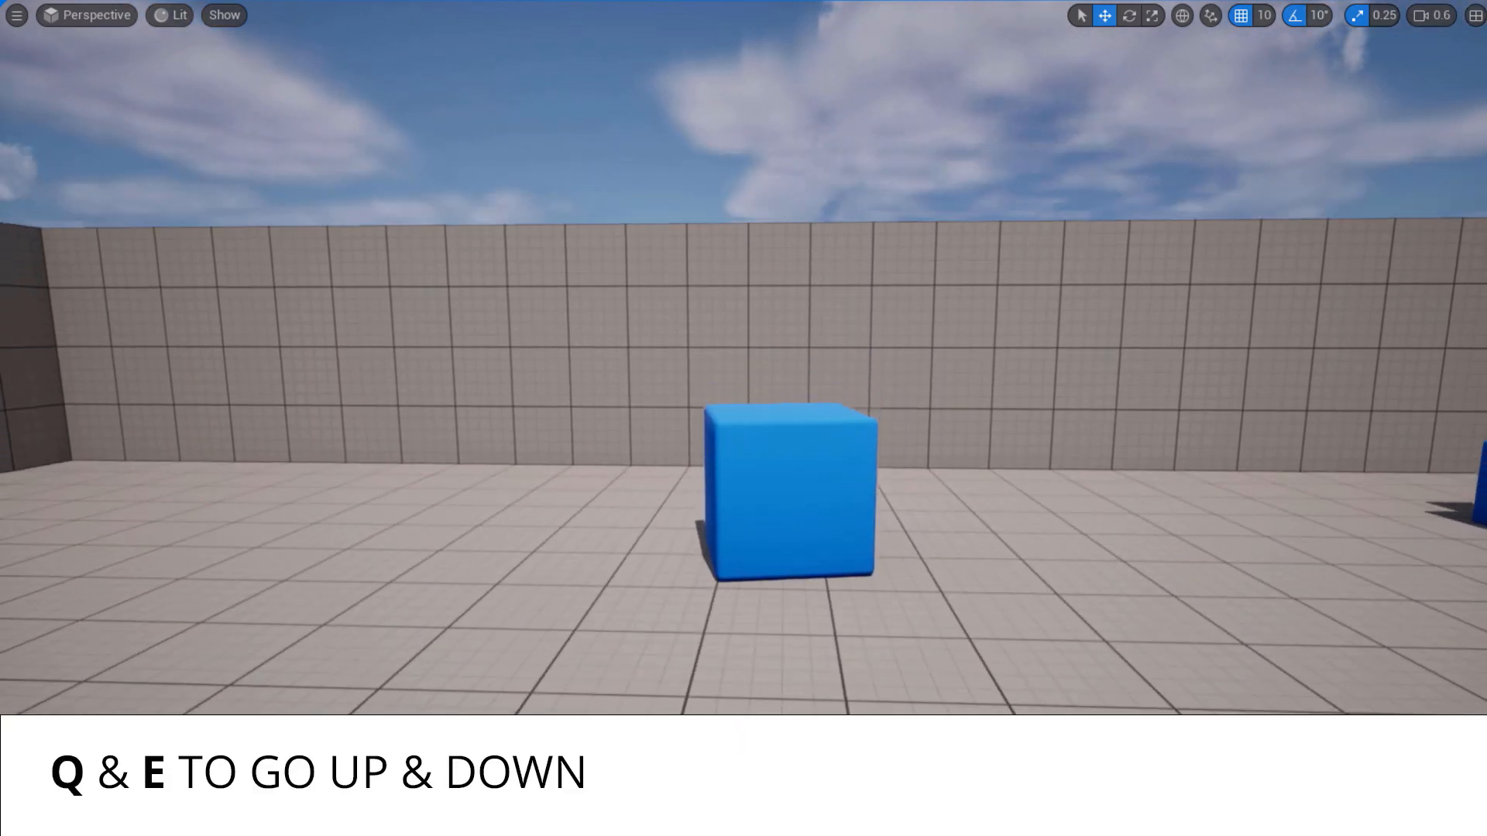
pyautogui.press('q')
# Pull the viewport camera back from the blue cube and increase the camera speed to 1.6
pyautogui.press('s')
pyautogui.scroll(5, 744, 358)
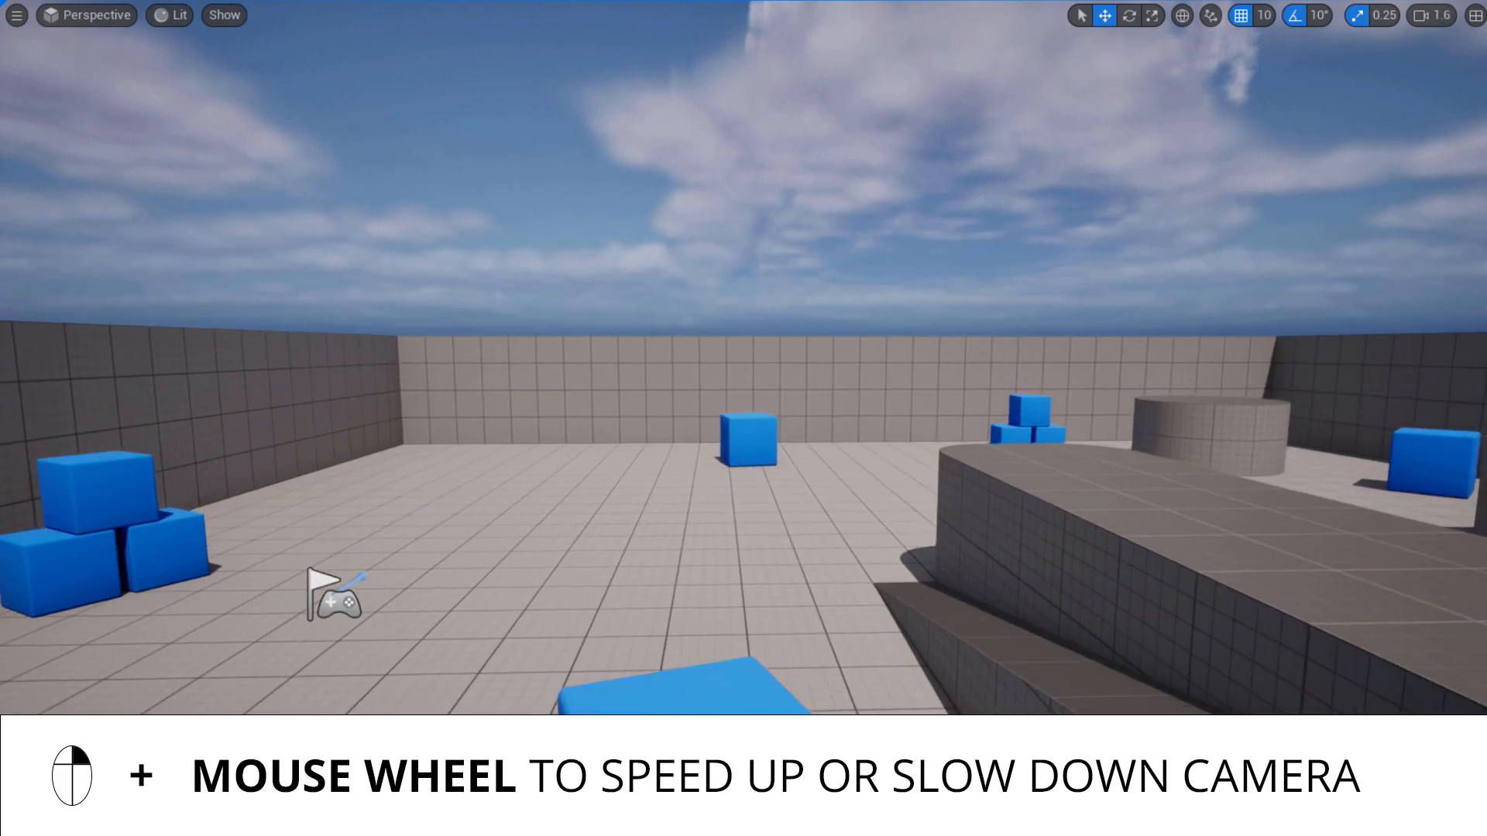
# Fly the viewport camera over the arena at the faster speed, then focus the view on the selected blue cube
pyautogui.press('w')
pyautogui.press('s')
pyautogui.press('w')
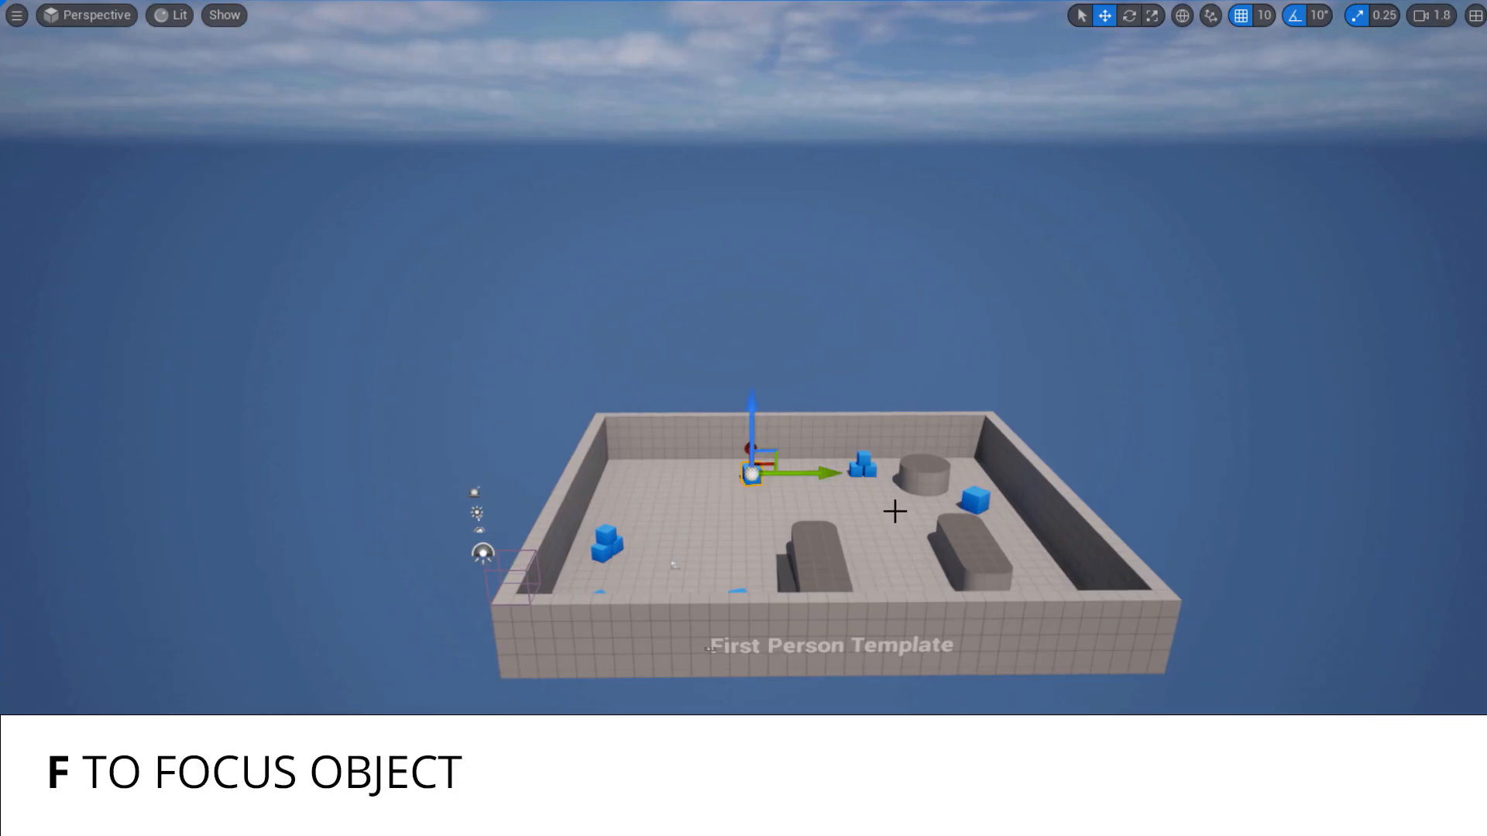
pyautogui.press('f')
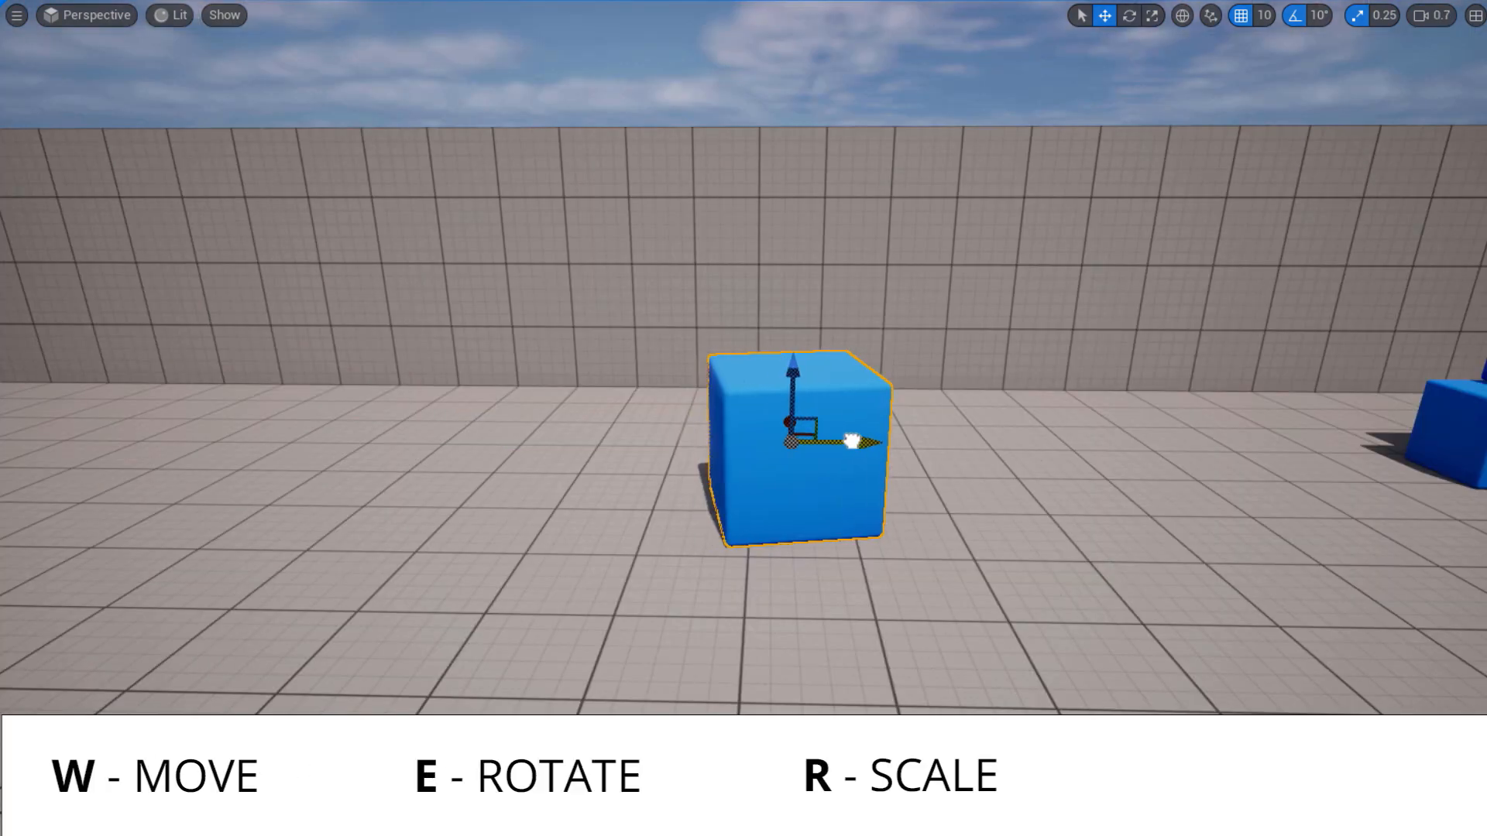
# Move the focused blue cube sideways, then rotate and scale it with the transform gizmos
pyautogui.moveTo(972, 447); pyautogui.dragTo(898, 443)
pyautogui.moveTo(711, 443); pyautogui.dragTo(863, 419)
pyautogui.press('e')
pyautogui.press('r')
pyautogui.moveTo(730, 442); pyautogui.dragTo(763, 427)
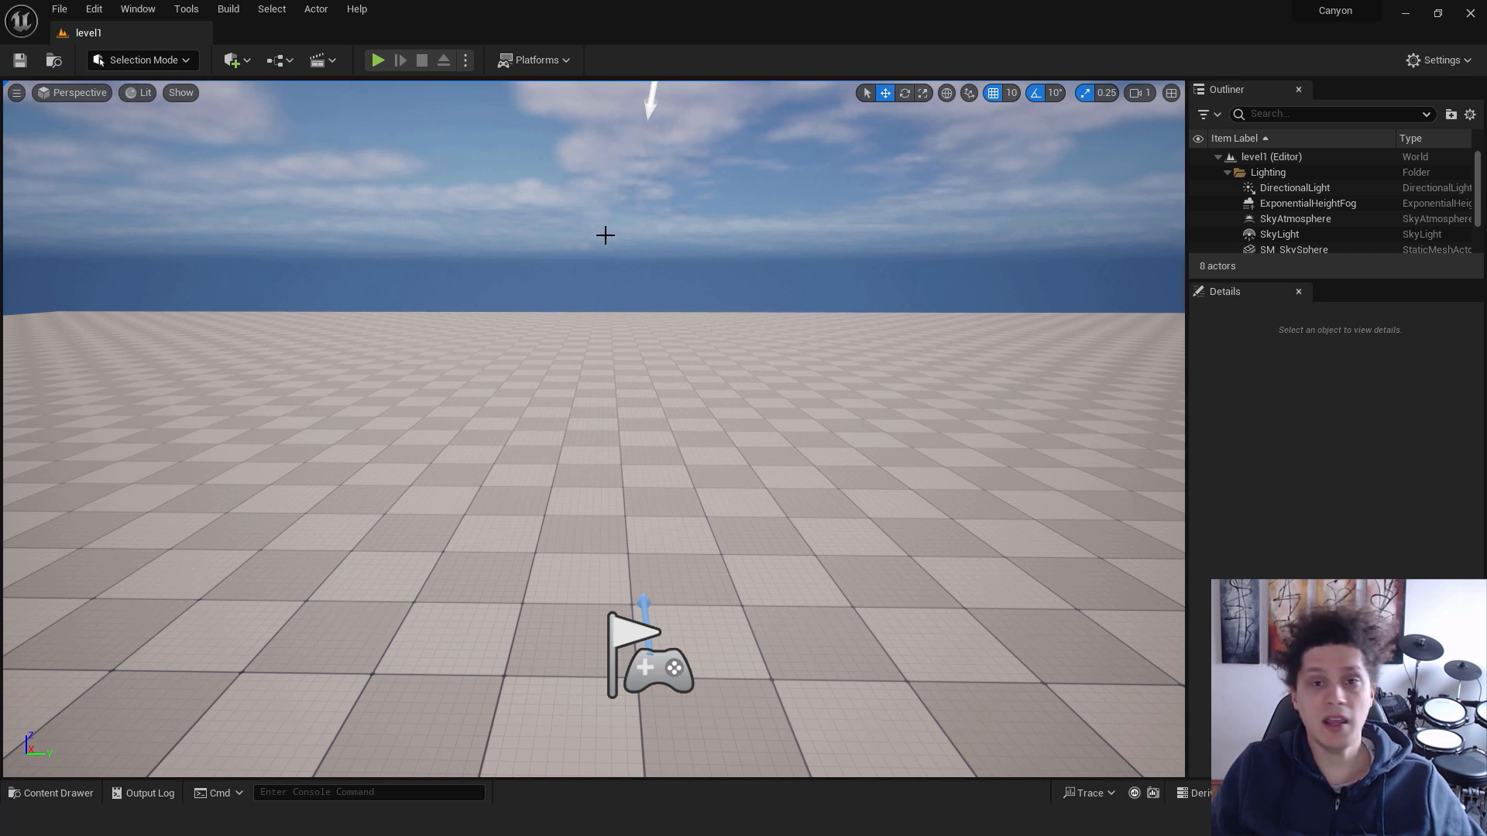
# Find the Water plugin with the search term "water" and enable it, accepting its experimental status
pyautogui.click(95, 10)
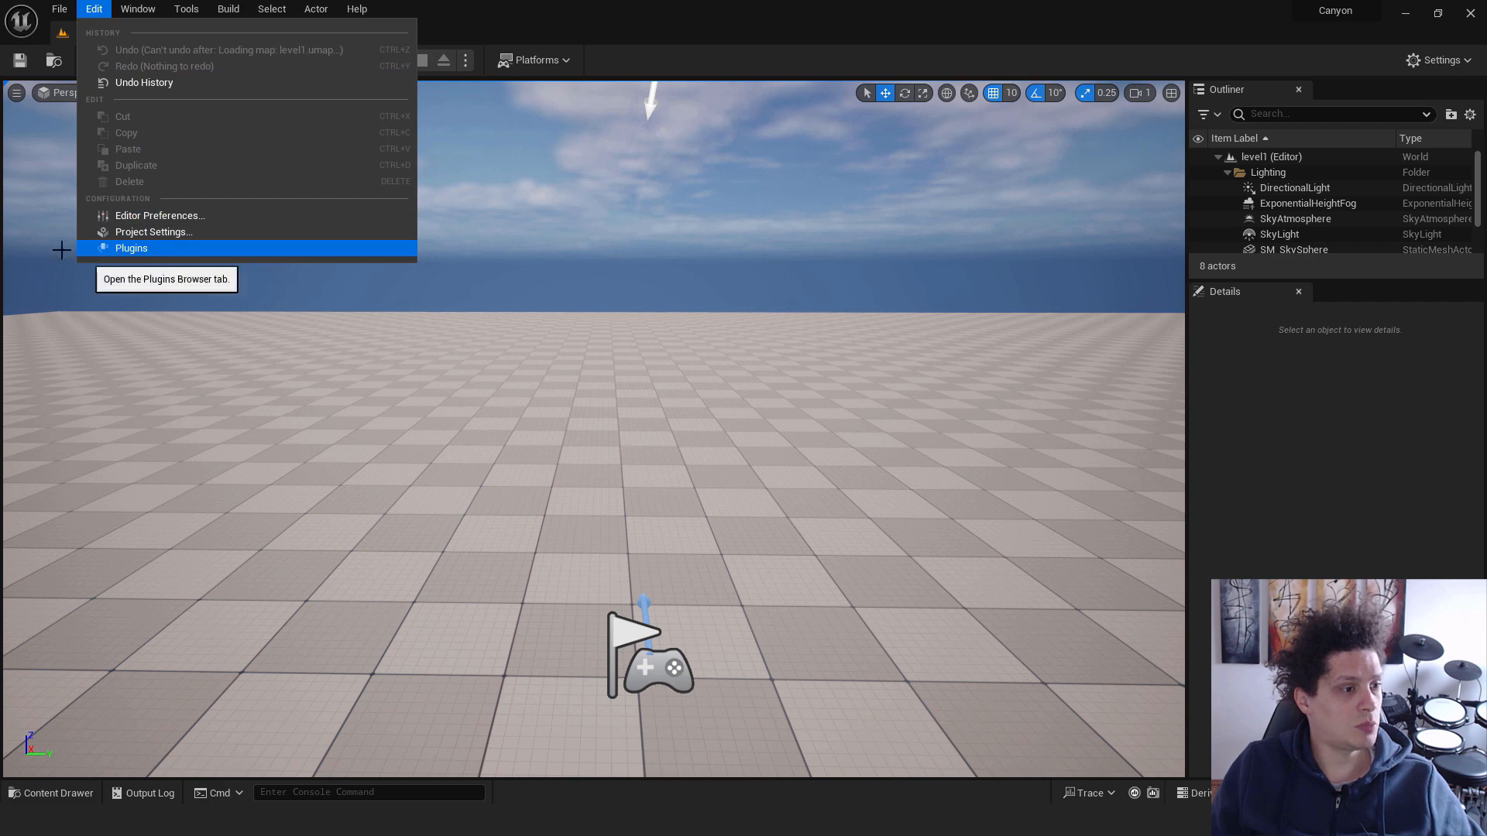
pyautogui.click(126, 249)
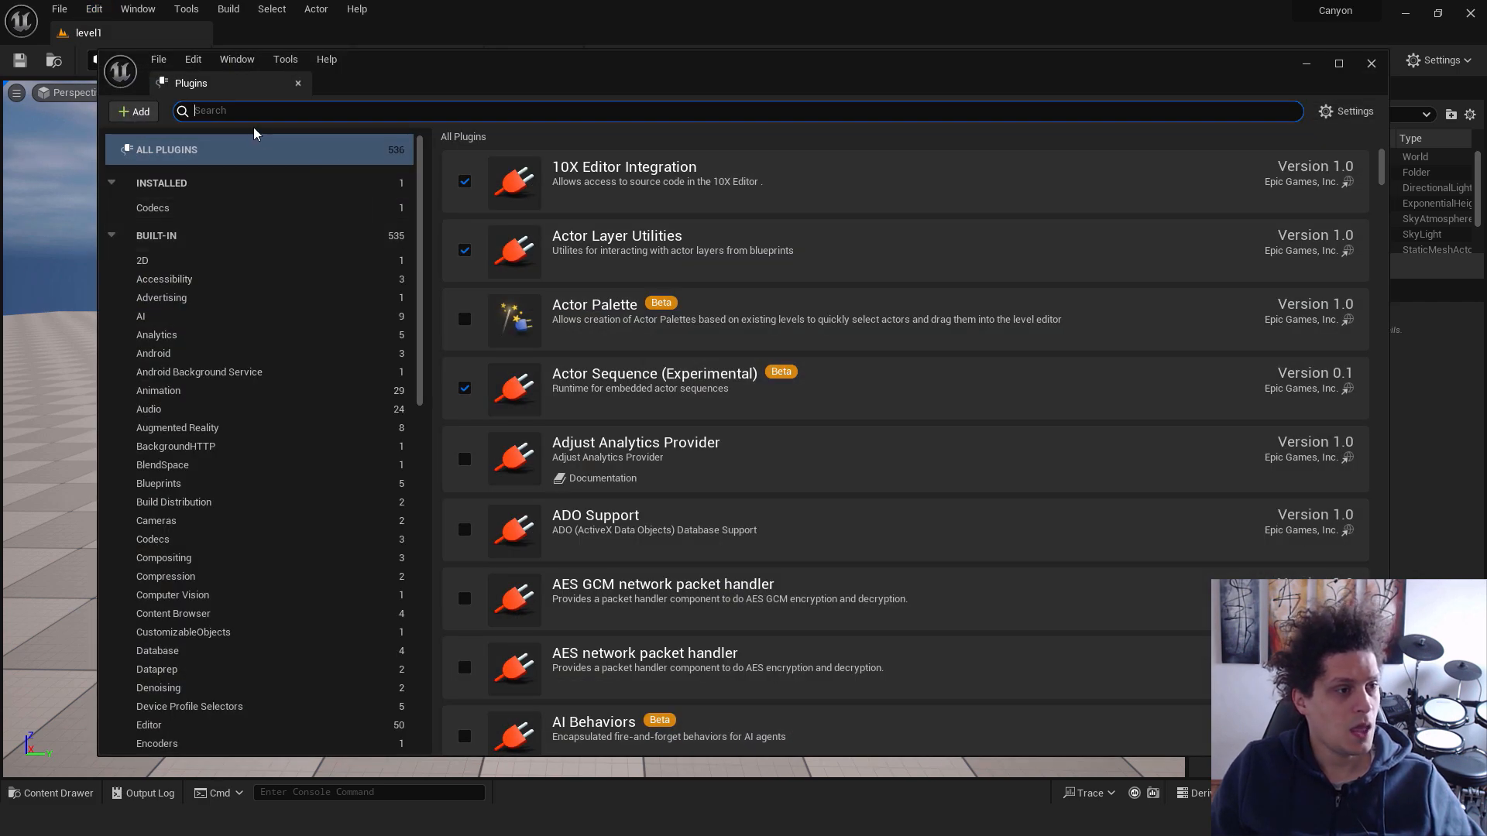
pyautogui.write('water')
pyautogui.click(465, 182)
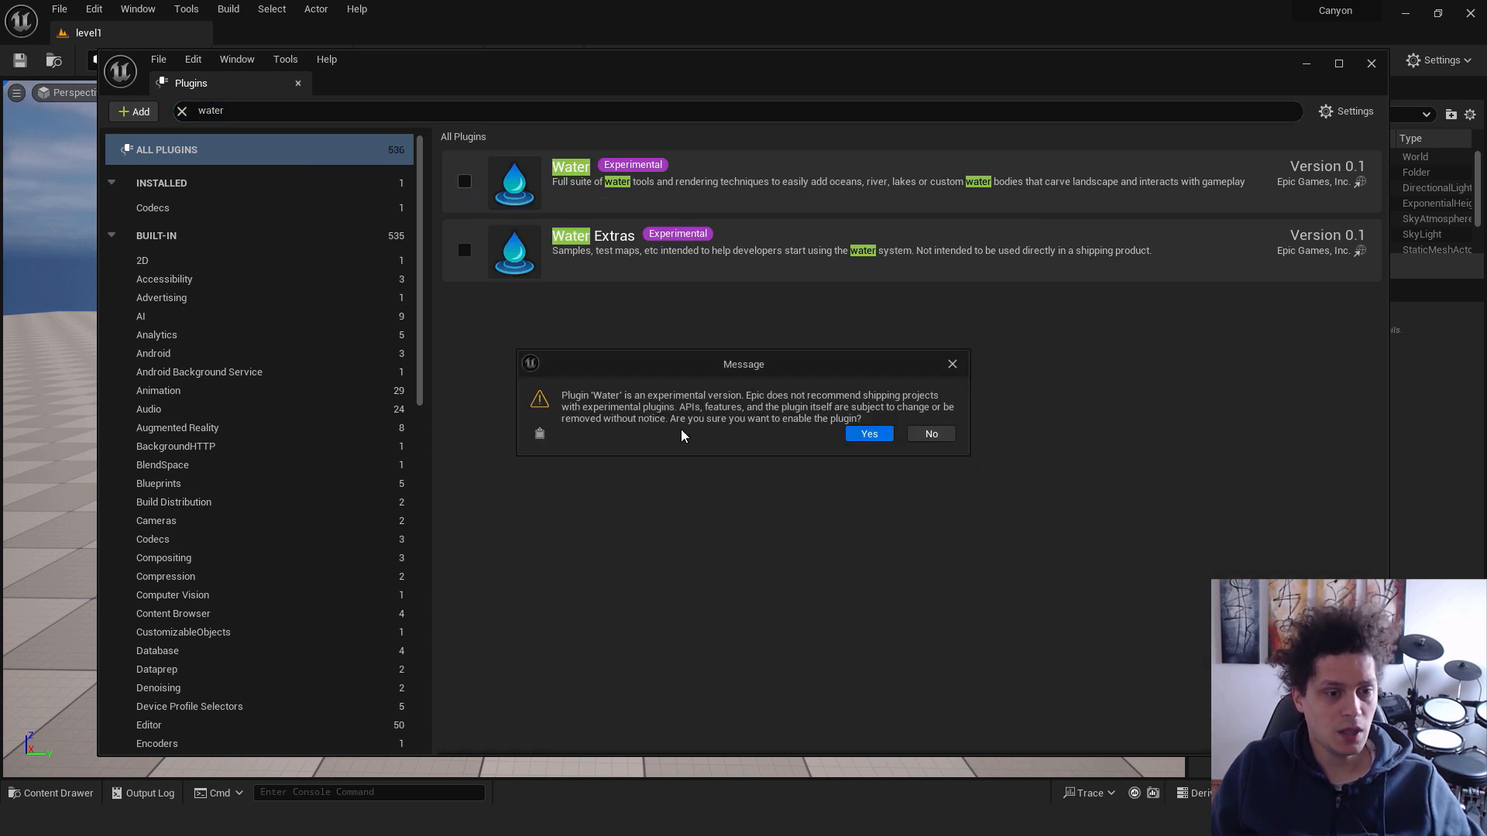
pyautogui.click(868, 434)
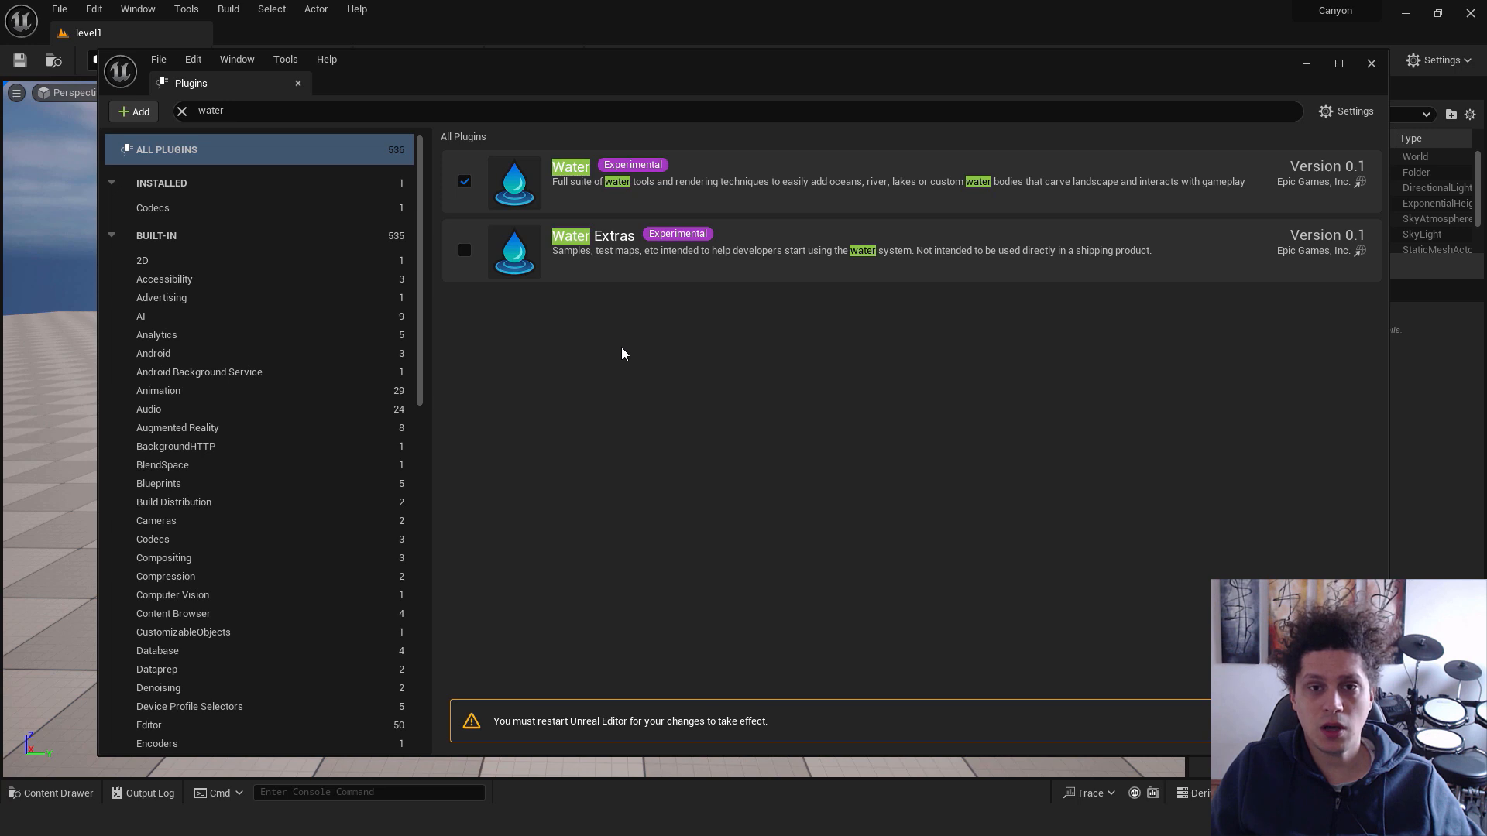
# Search the plugins for "land" and enable the Landmass beta plugin
pyautogui.click(195, 117)
pyautogui.write('l')
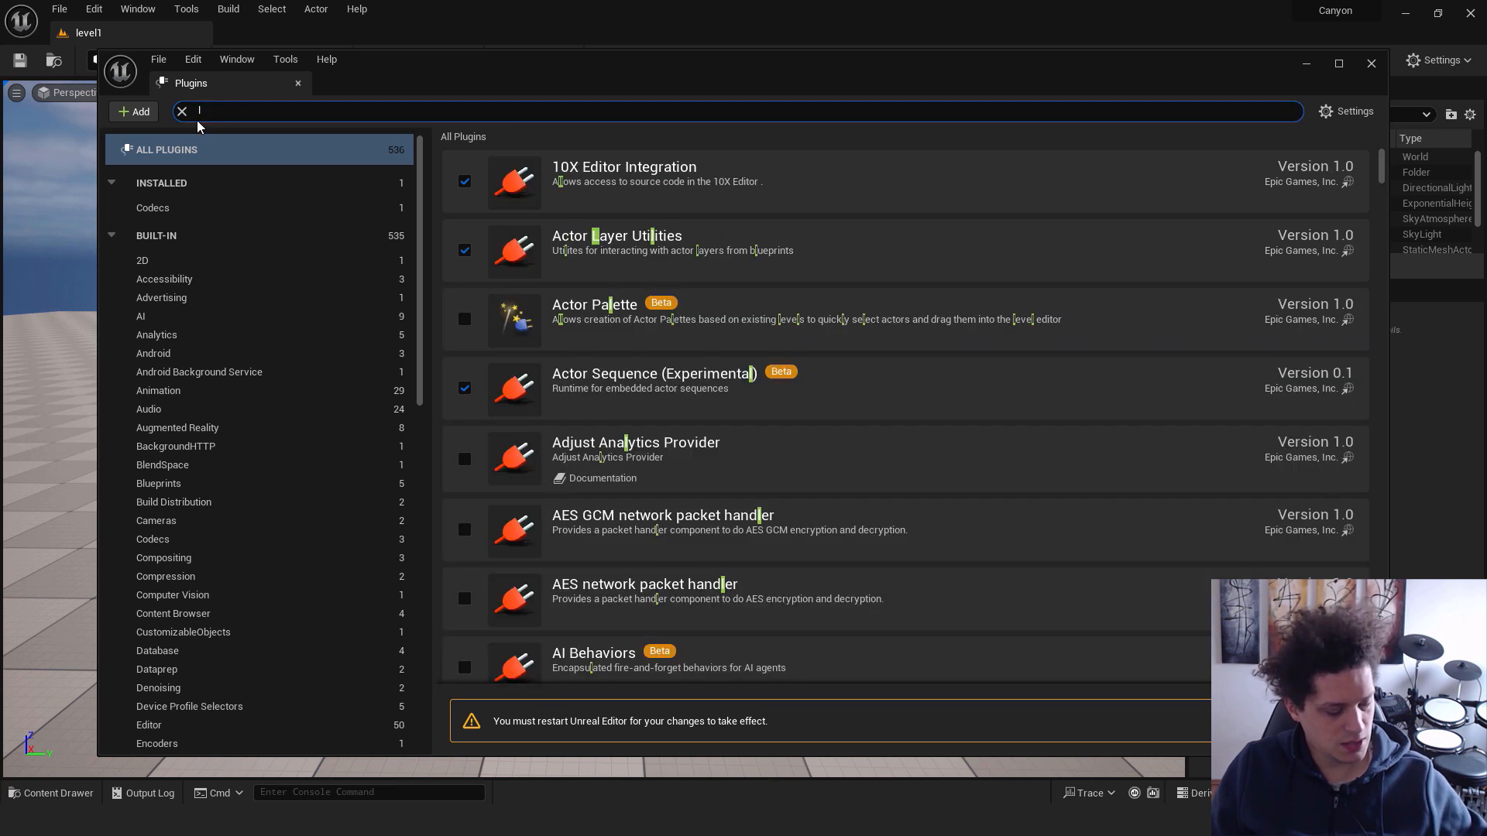
pyautogui.write('and')
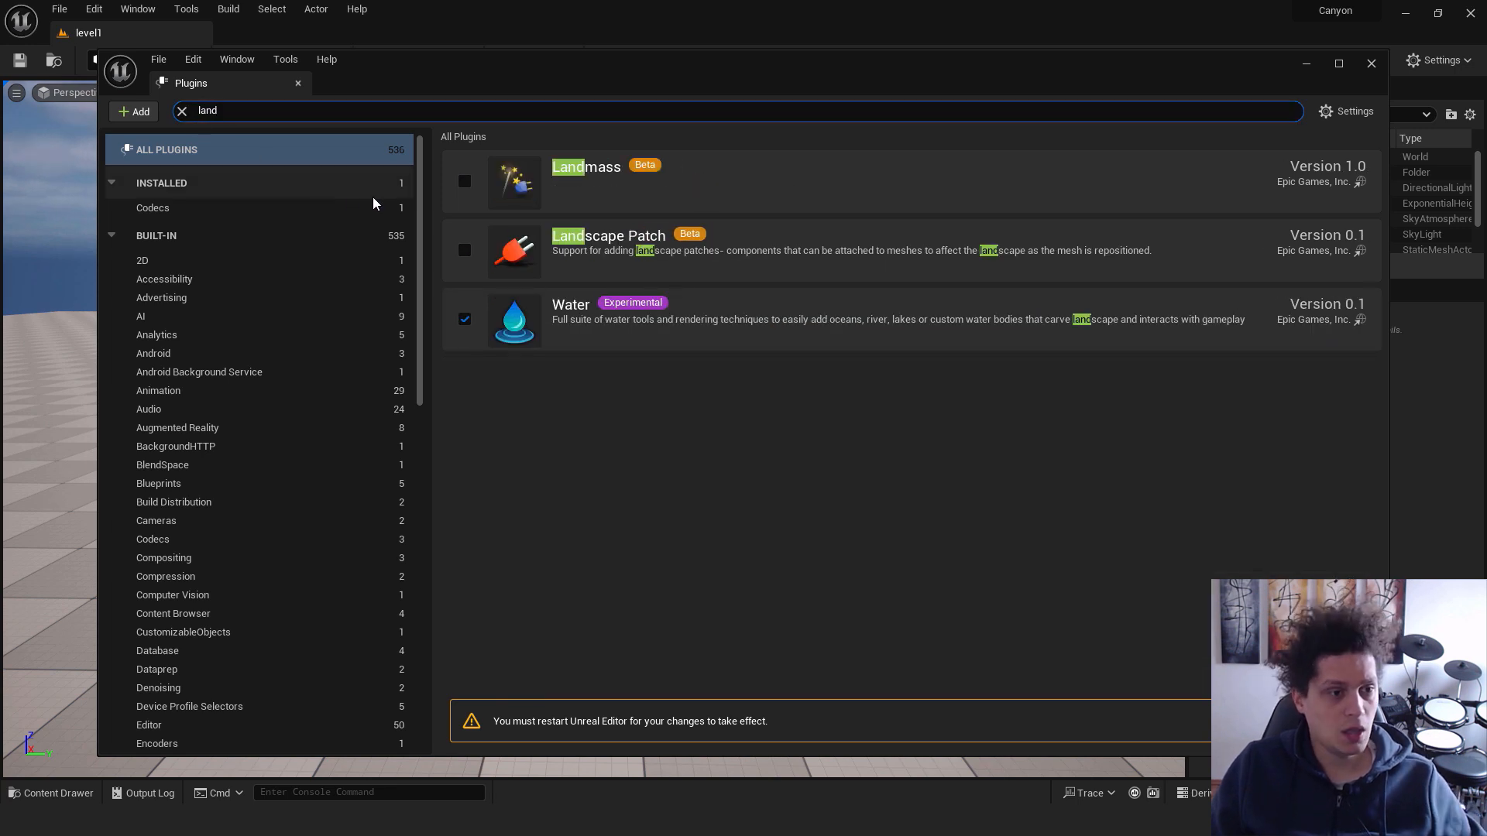
pyautogui.click(465, 182)
pyautogui.click(870, 439)
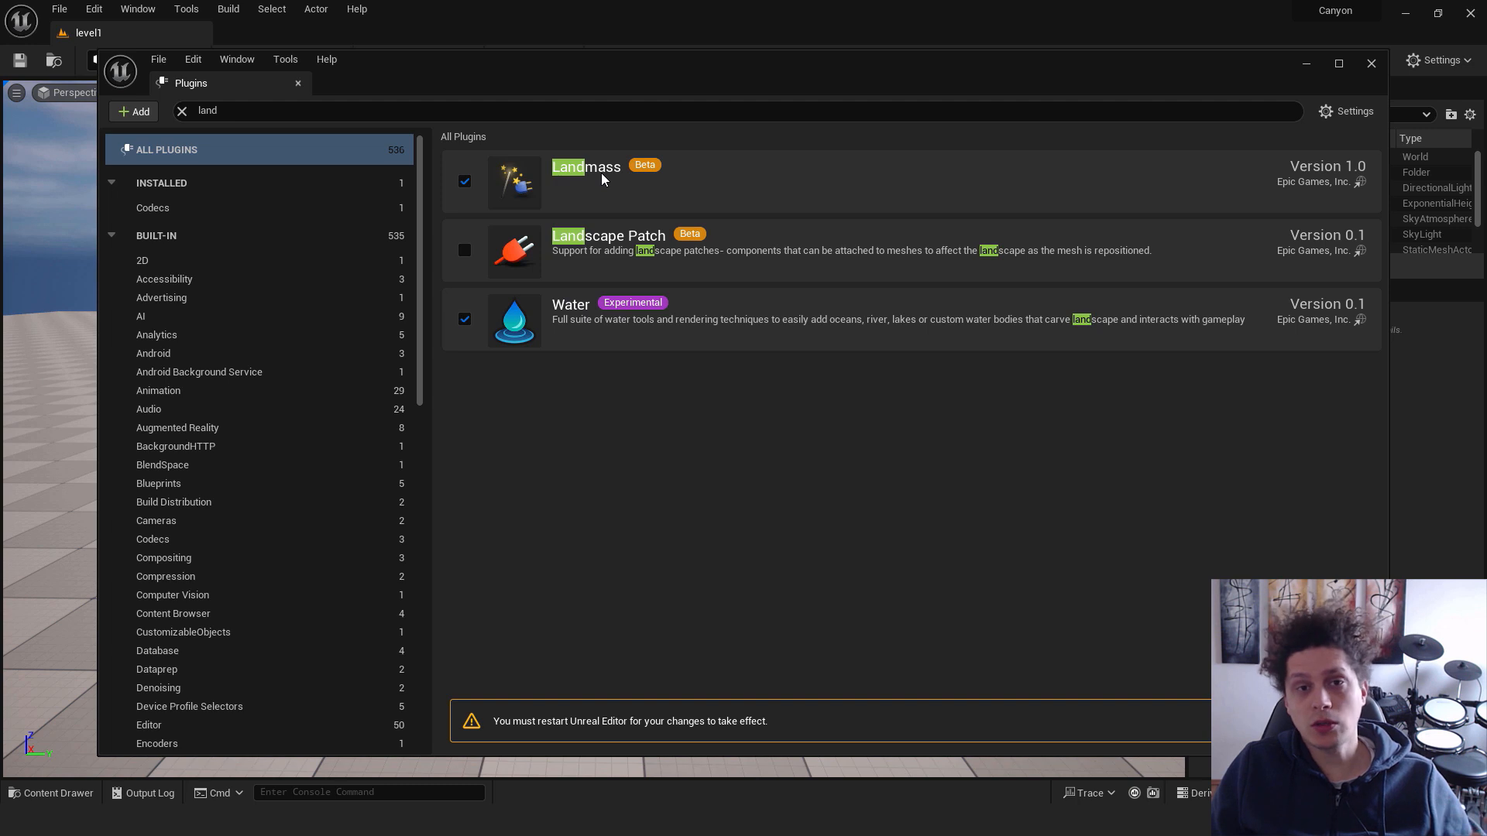
# Search the plugins for "hdri", enable HDRIBackdrop and restart the editor
pyautogui.moveTo(256, 111); pyautogui.dragTo(211, 108)
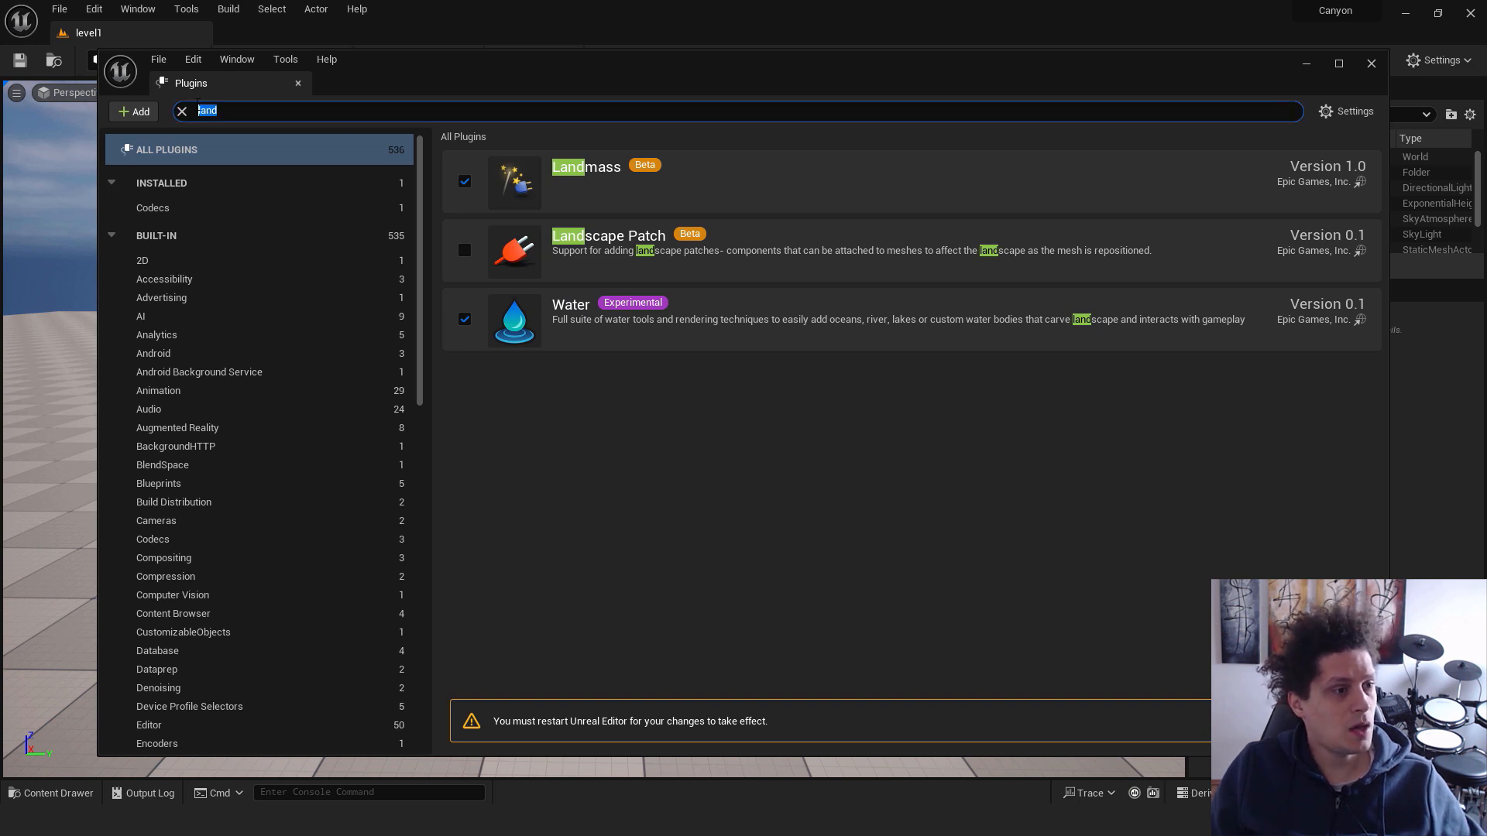
pyautogui.write('h')
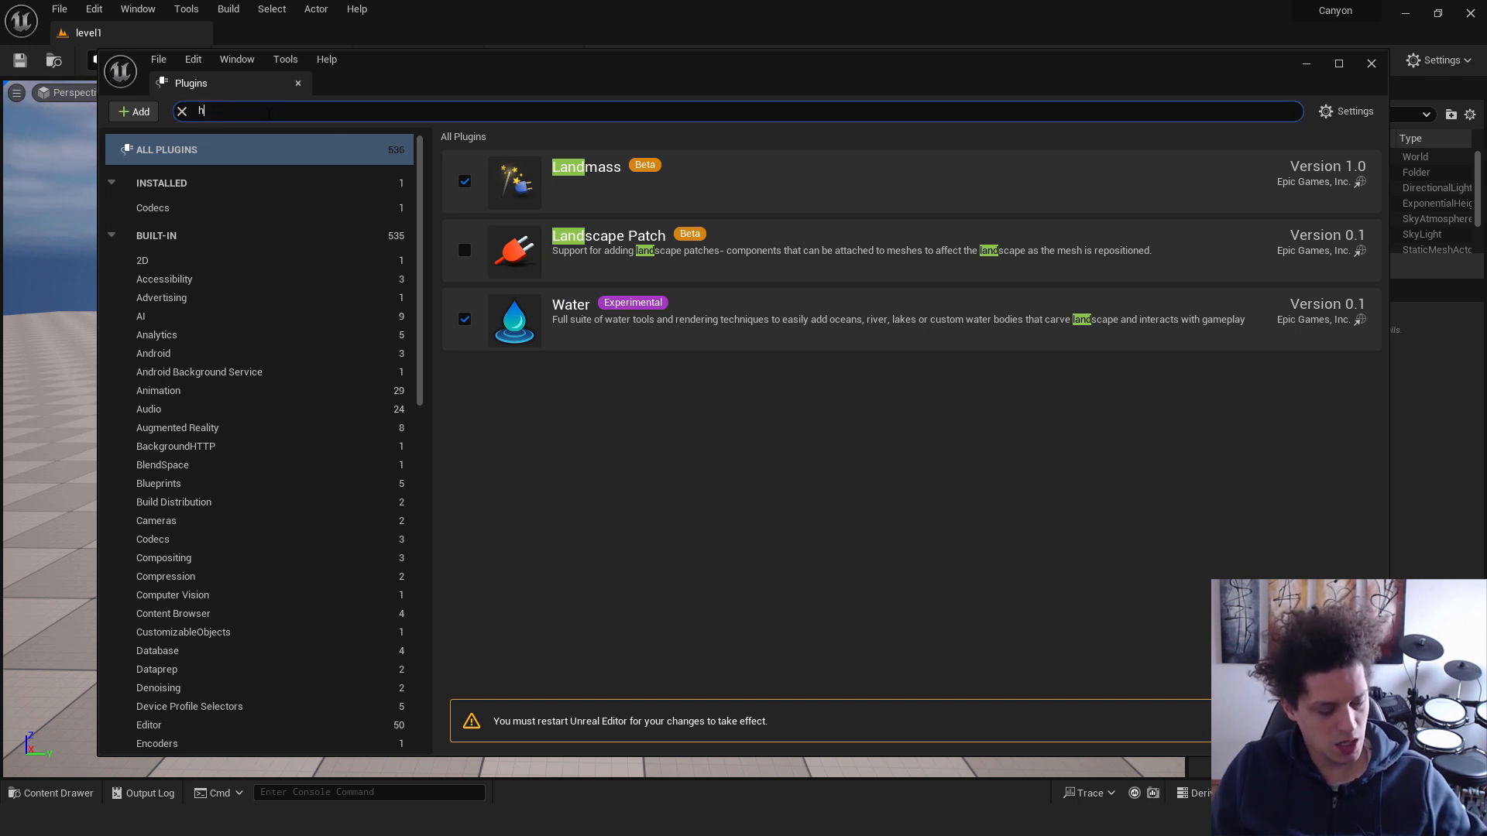
pyautogui.write('dri')
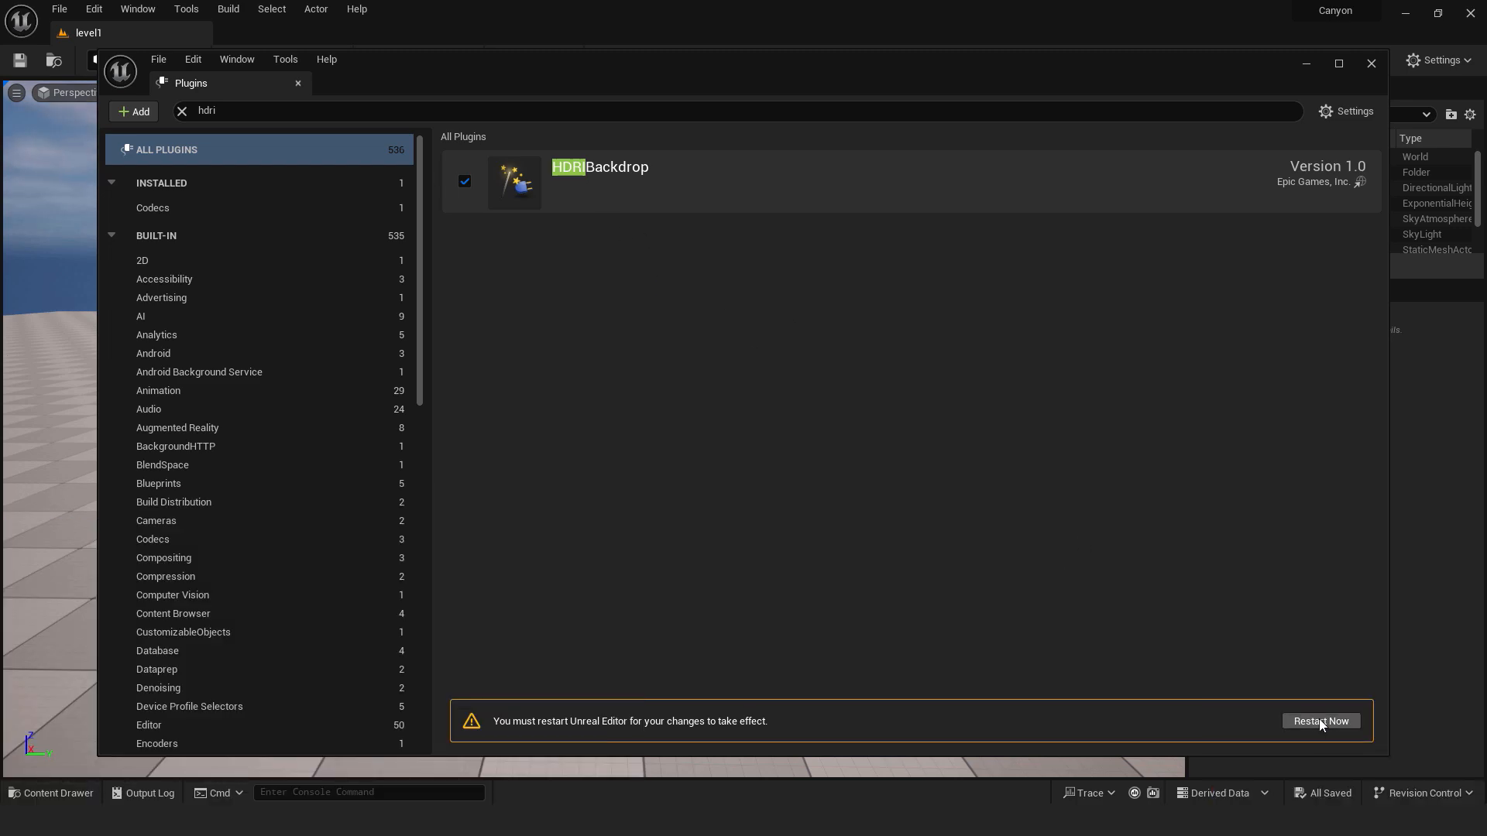
pyautogui.click(1320, 722)
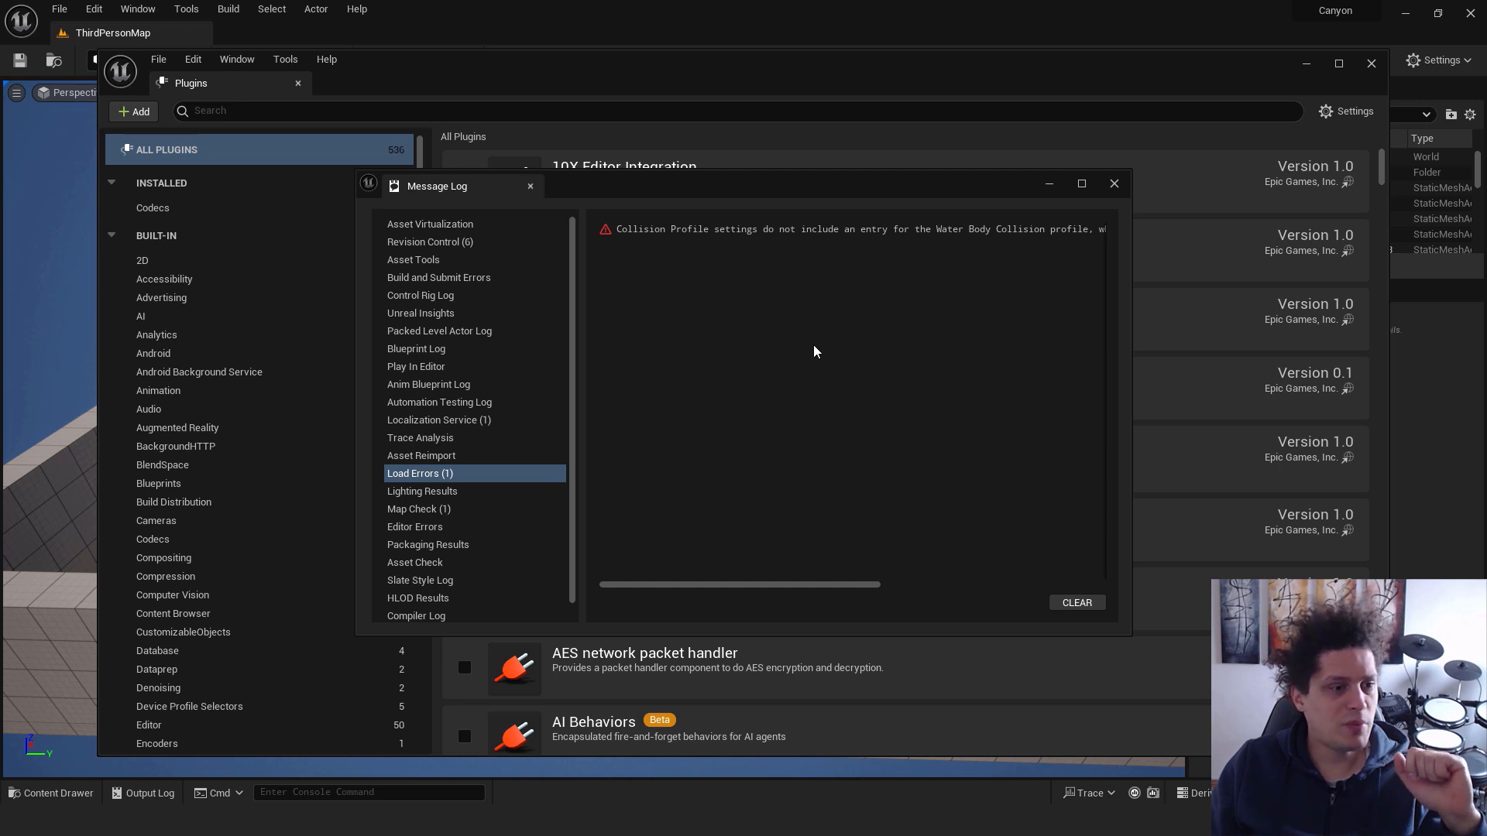
# Read through and clear the water collision load error, then close the Message Log and Plugins windows
pyautogui.moveTo(707, 588); pyautogui.dragTo(957, 588)
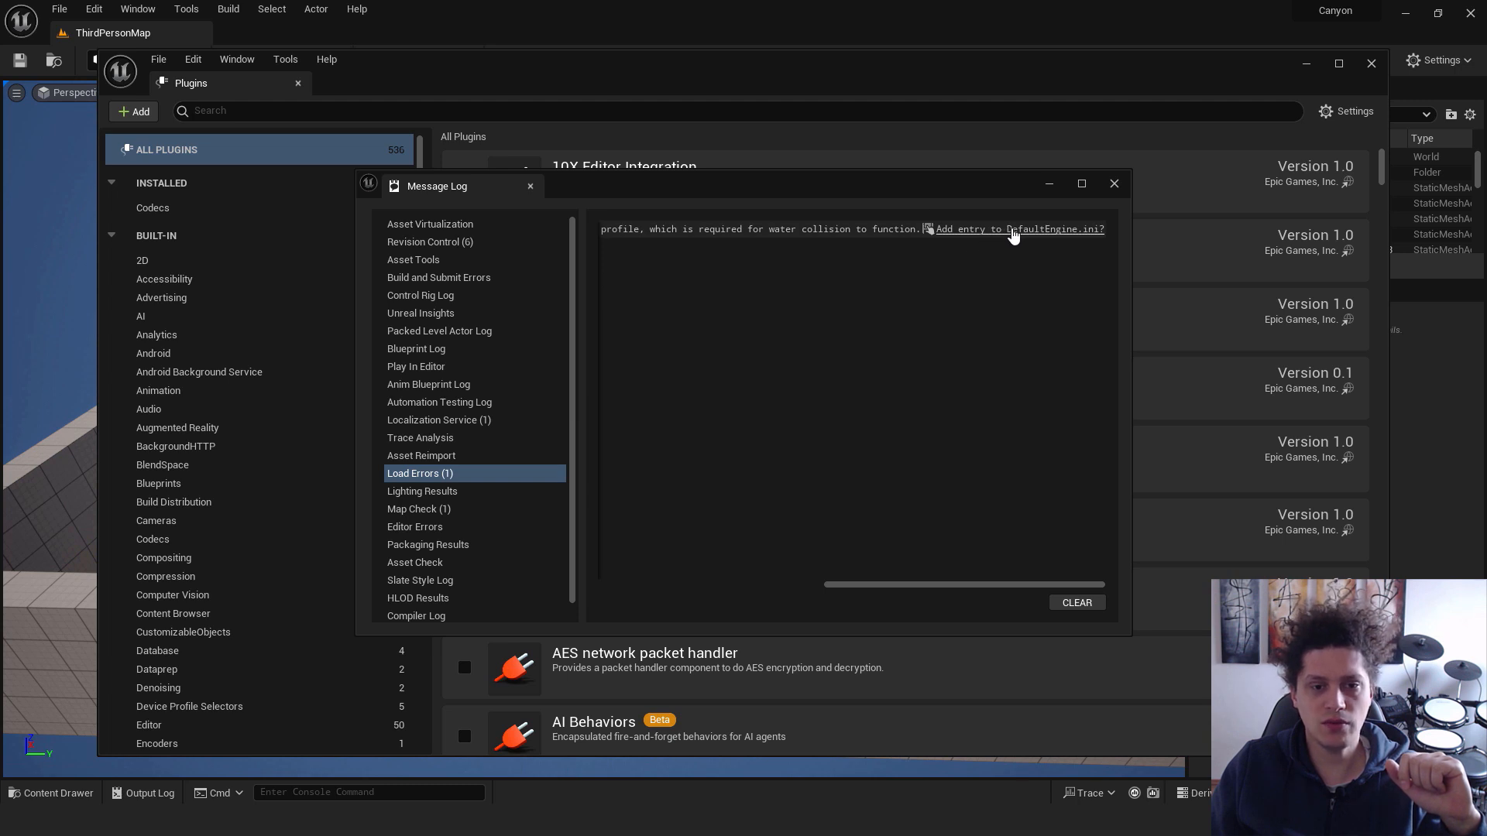
pyautogui.click(1073, 602)
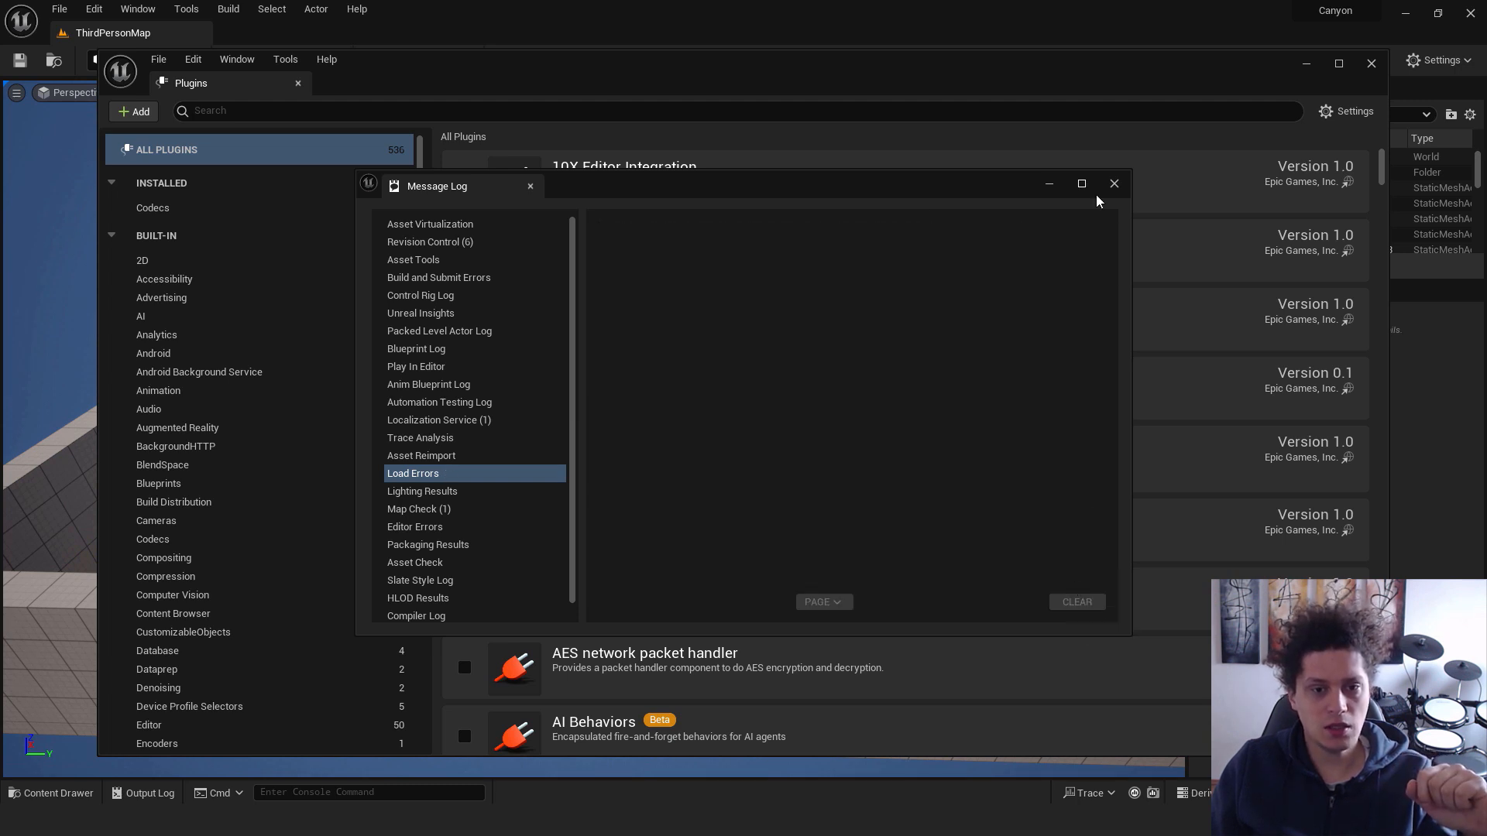
pyautogui.click(1114, 183)
pyautogui.click(1377, 63)
# Dock the Content Browser in the editor layout and open the level1 map from it
pyautogui.moveTo(620, 412); pyautogui.dragTo(622, 372, button='right')
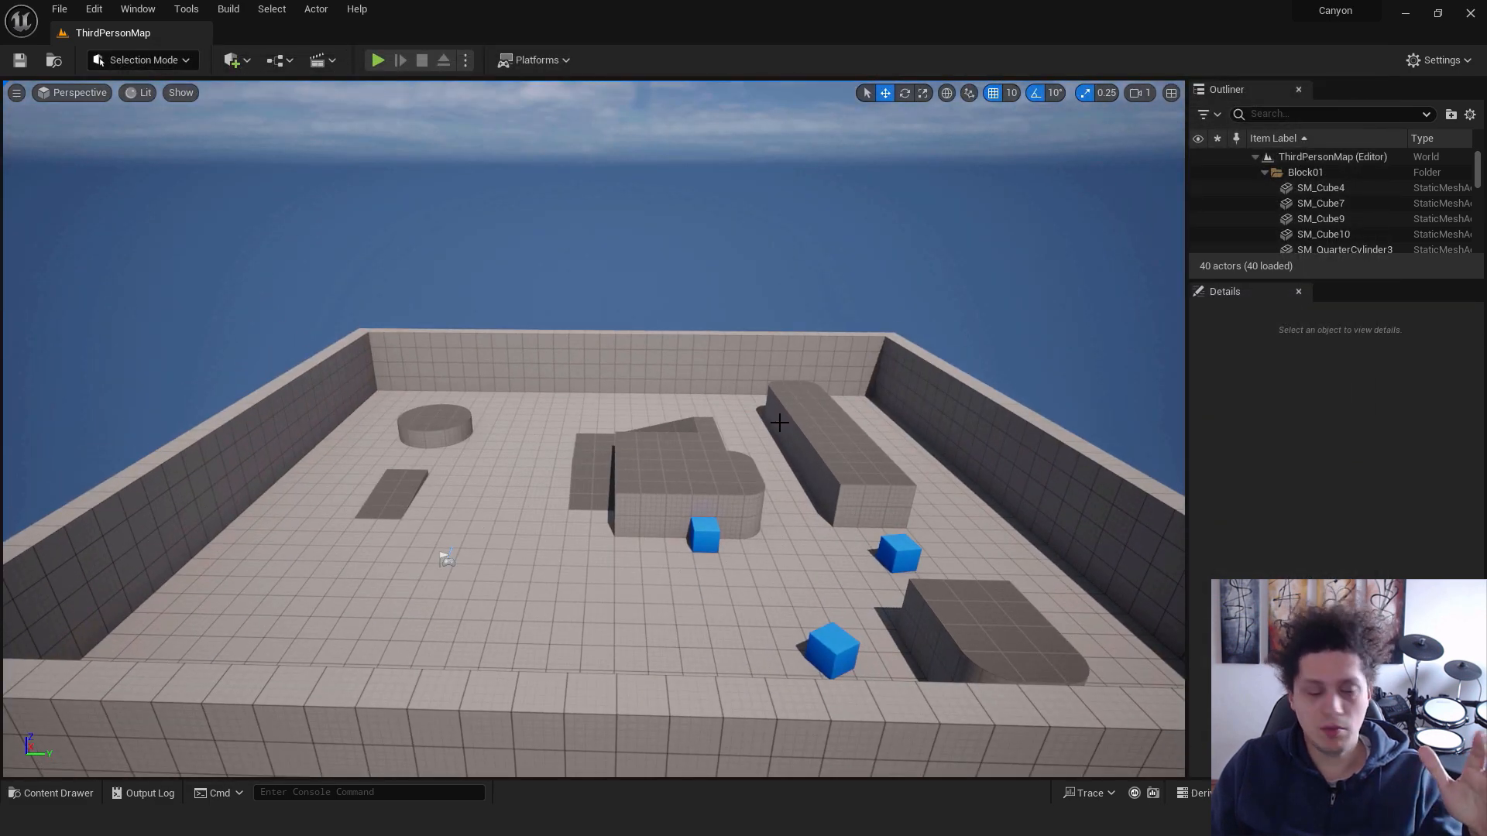
pyautogui.hotkey('ctrl', 'space')
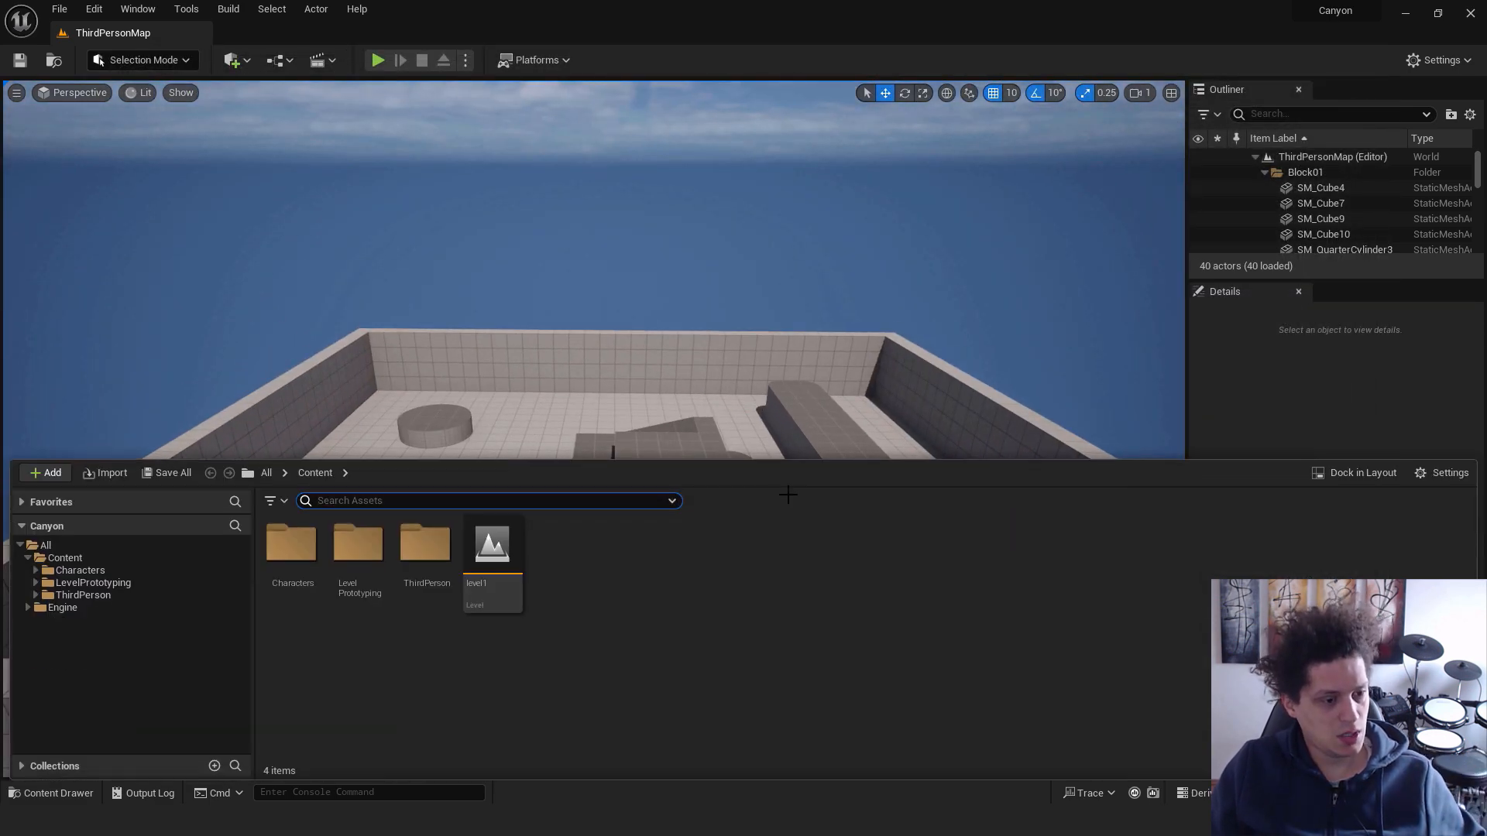
pyautogui.click(1361, 476)
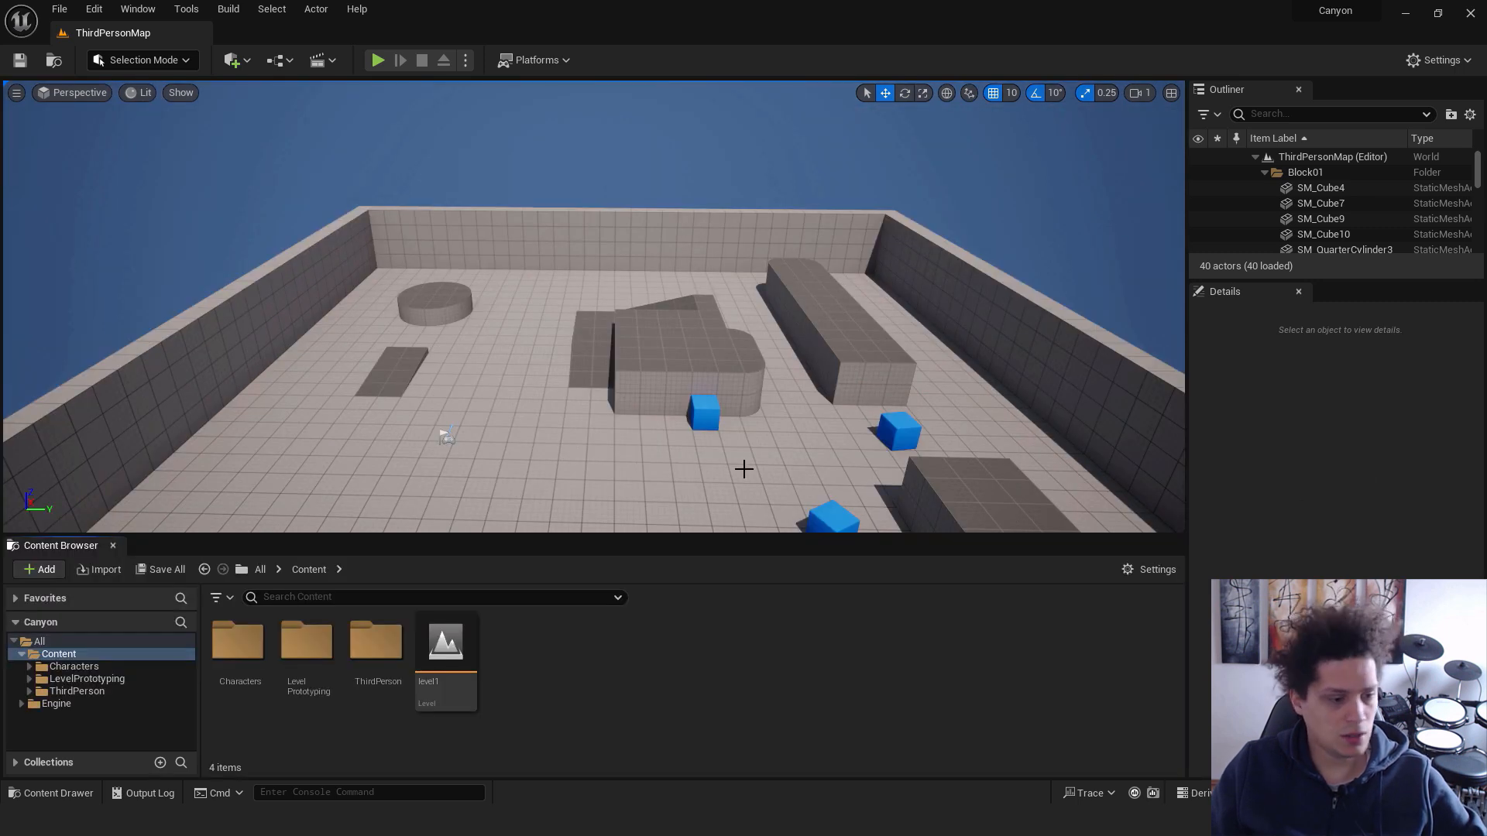
pyautogui.doubleClick(459, 650)
pyautogui.moveTo(681, 344); pyautogui.dragTo(681, 344, button='right')
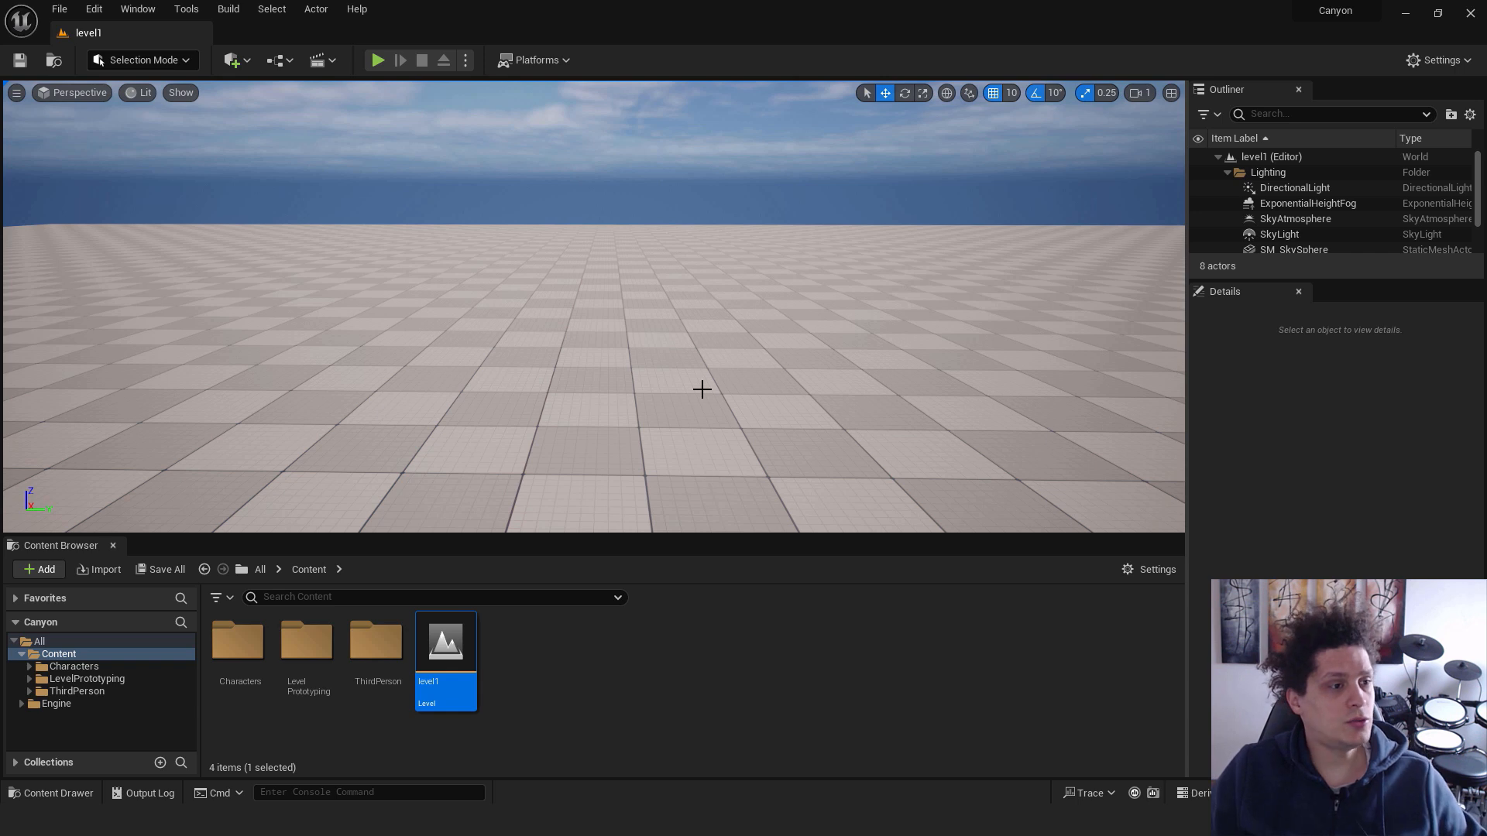
# Open Quixel Bridge, dock it beside the level1 tab and dismiss the plugin update notice
pyautogui.click(242, 62)
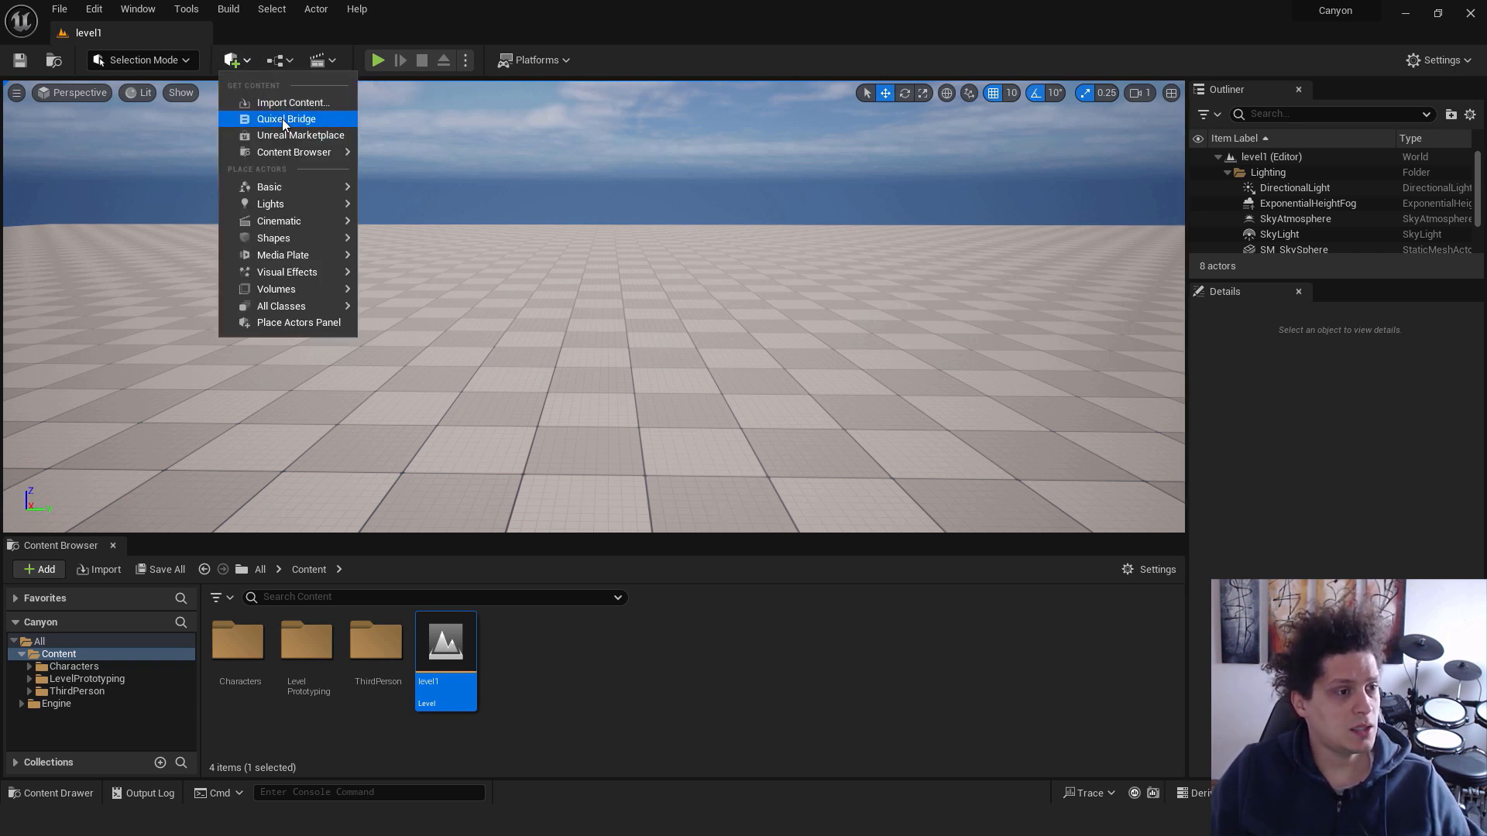
pyautogui.click(310, 119)
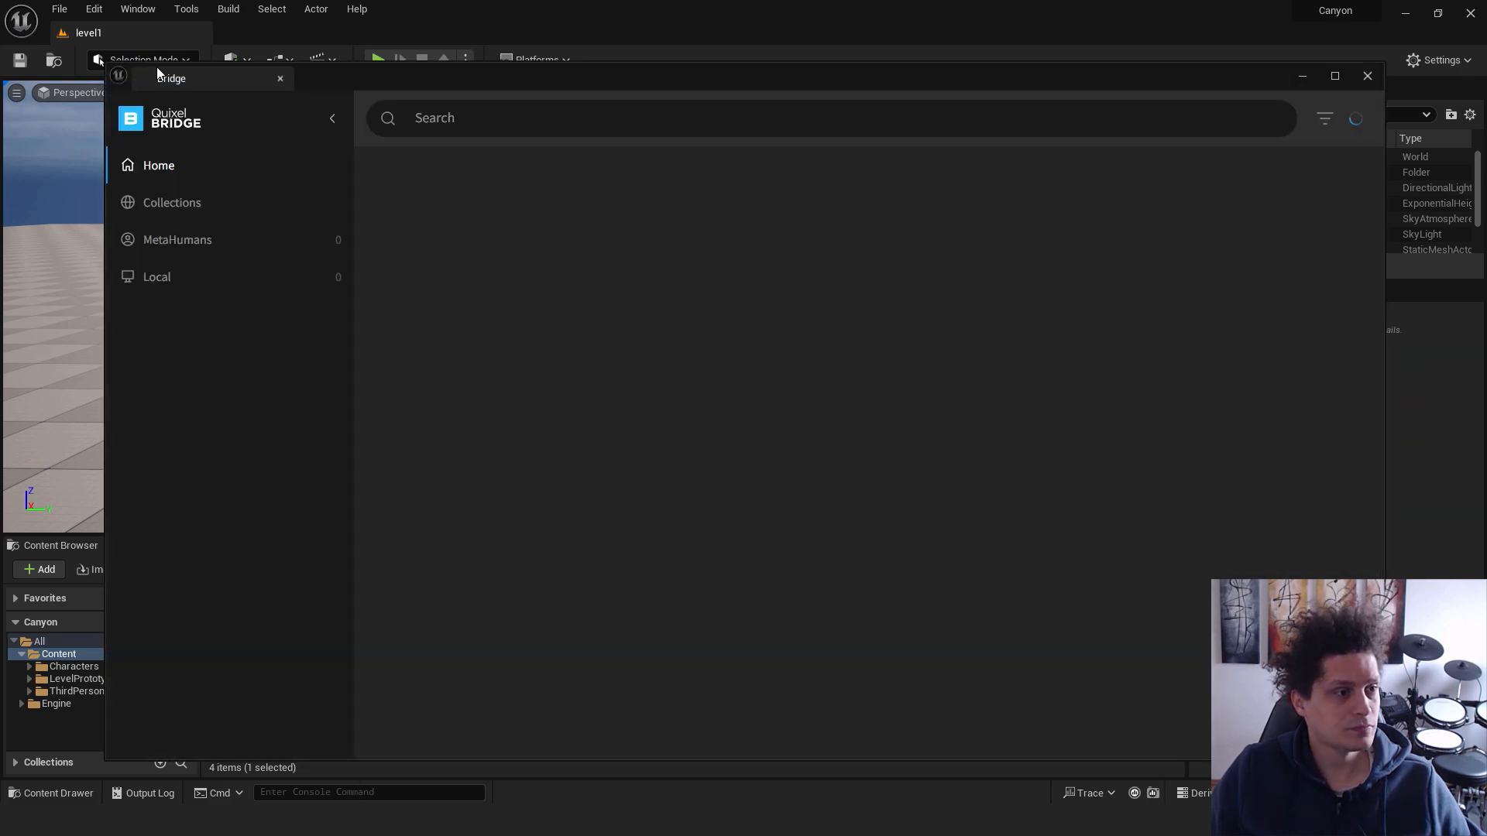
pyautogui.moveTo(179, 80); pyautogui.dragTo(234, 40)
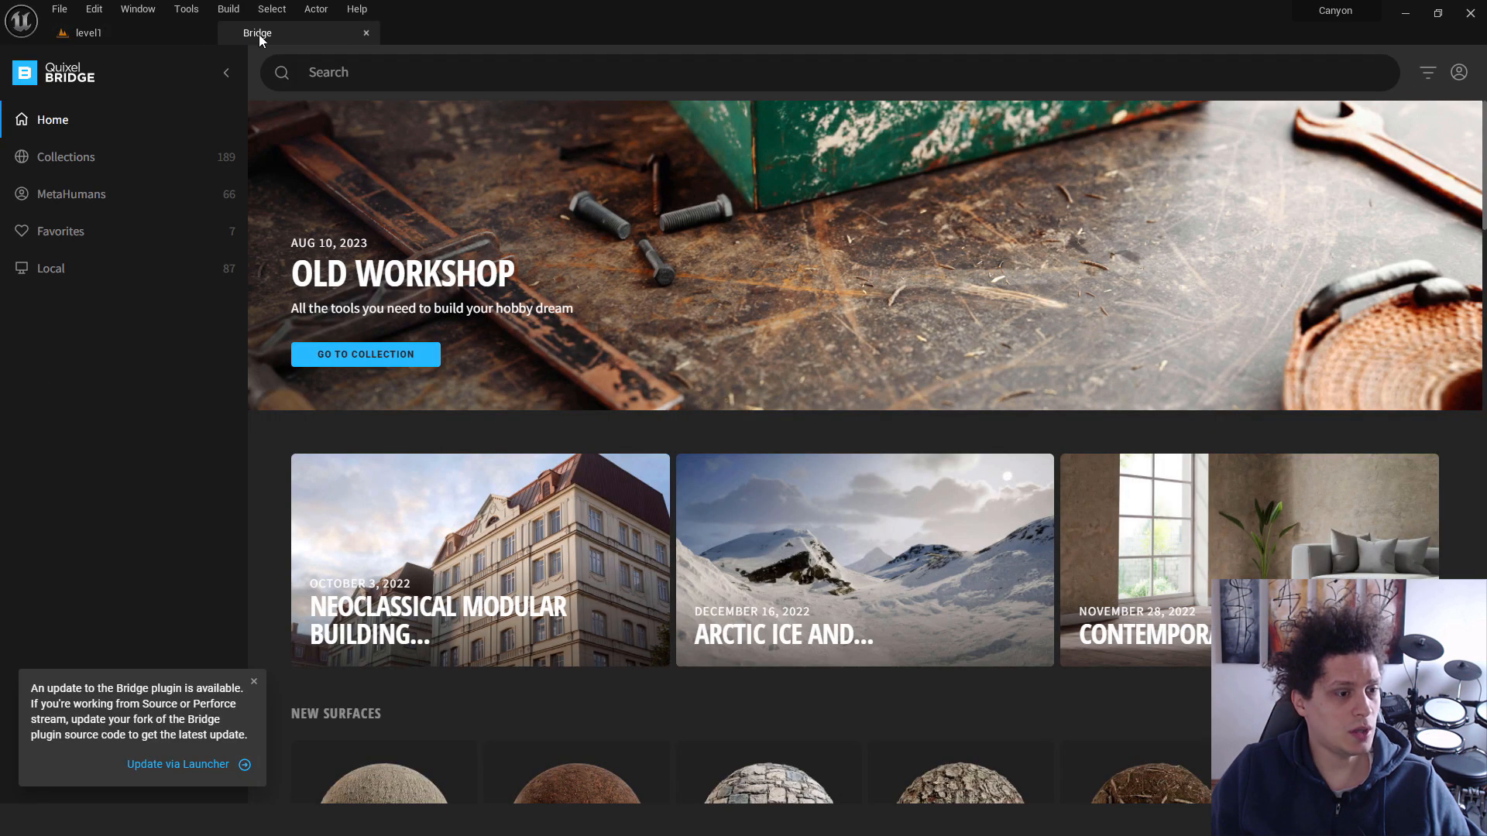
pyautogui.moveTo(245, 687); pyautogui.dragTo(215, 767)
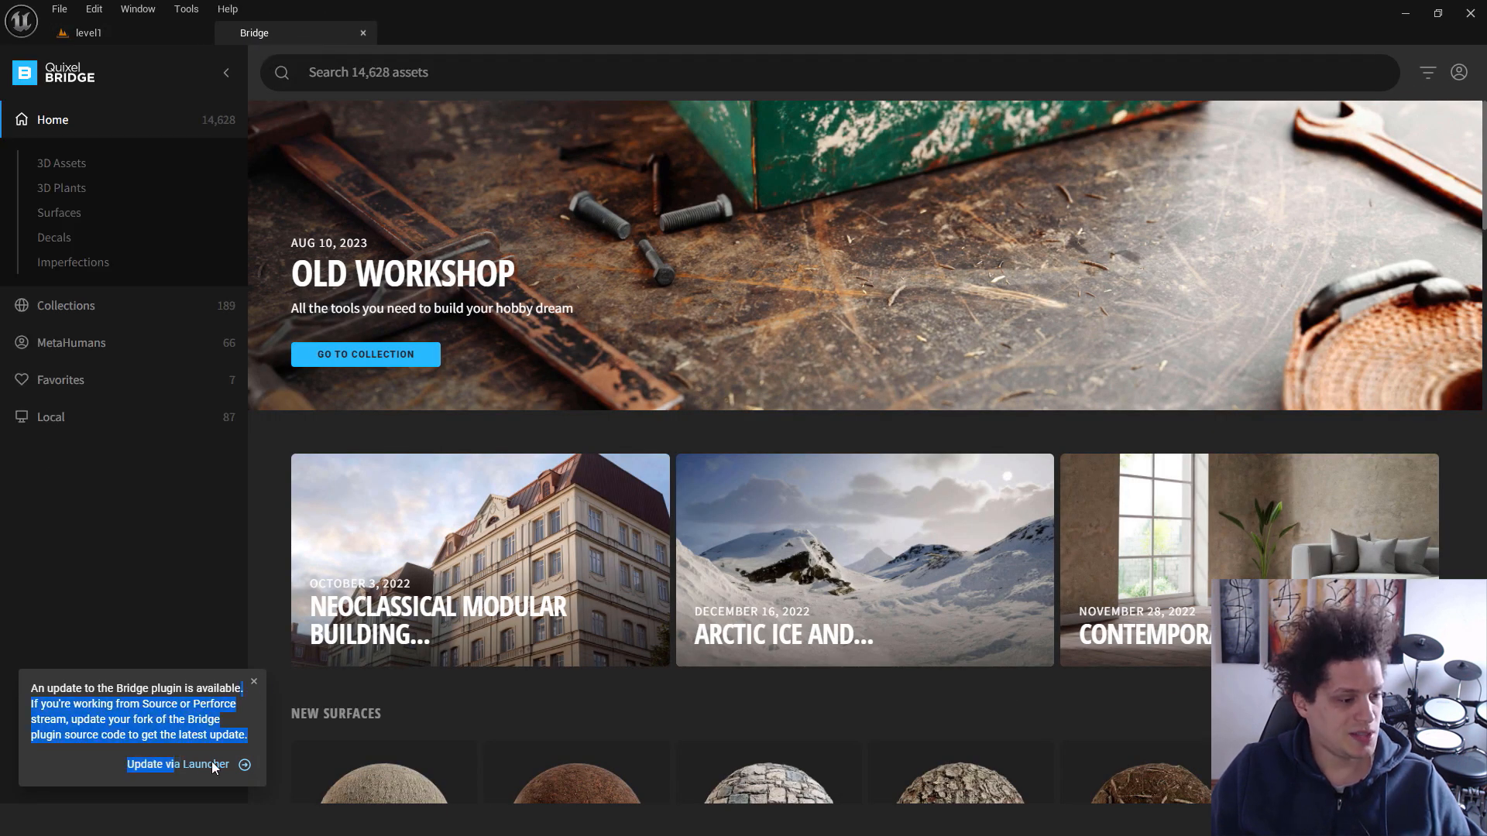
pyautogui.click(254, 682)
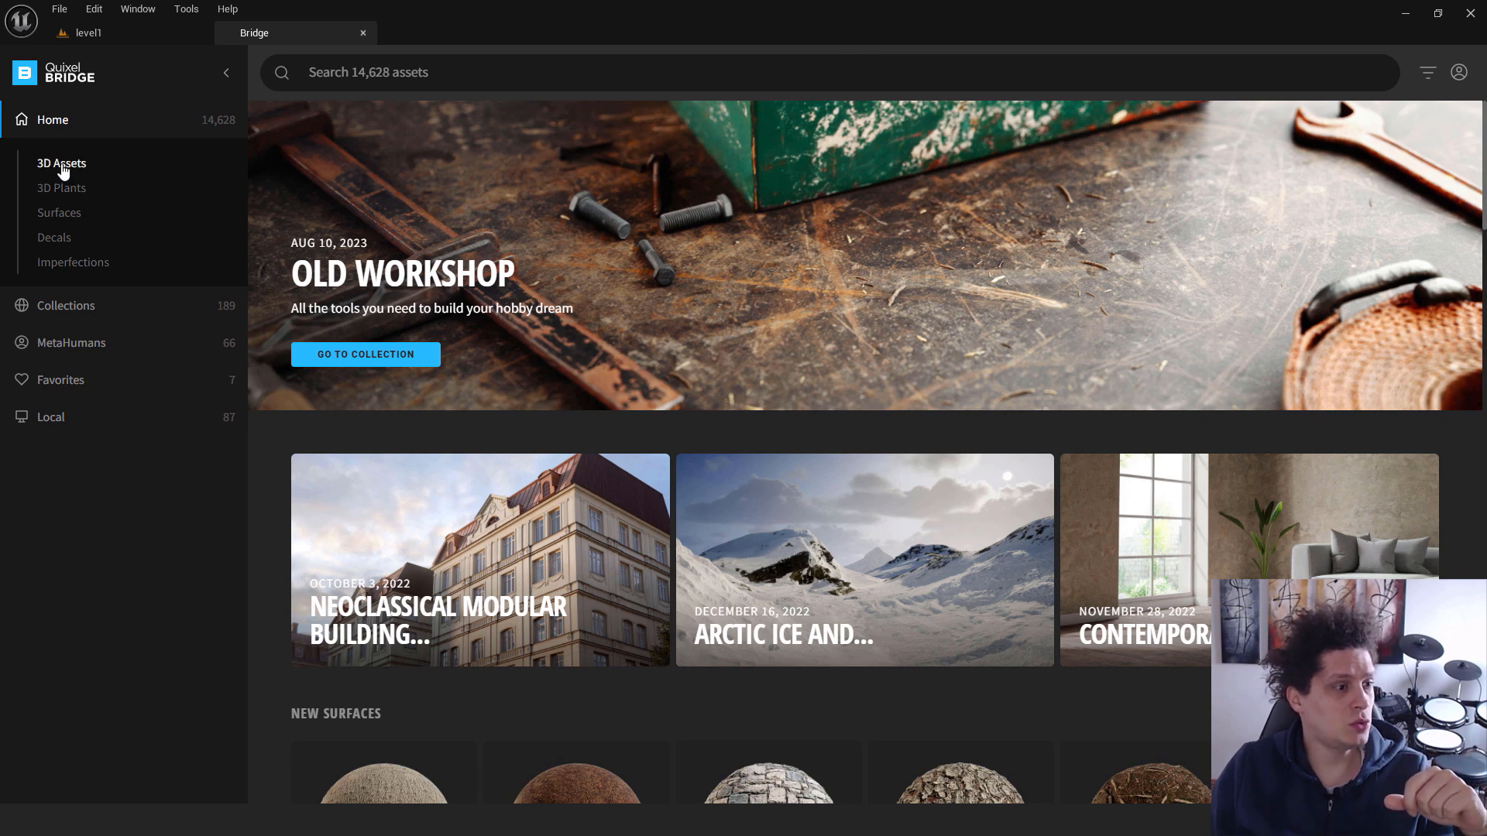
# Open the Canyons of Utah collection under Collections, Environment, Natural and browse its rock and ground assets
pyautogui.click(71, 310)
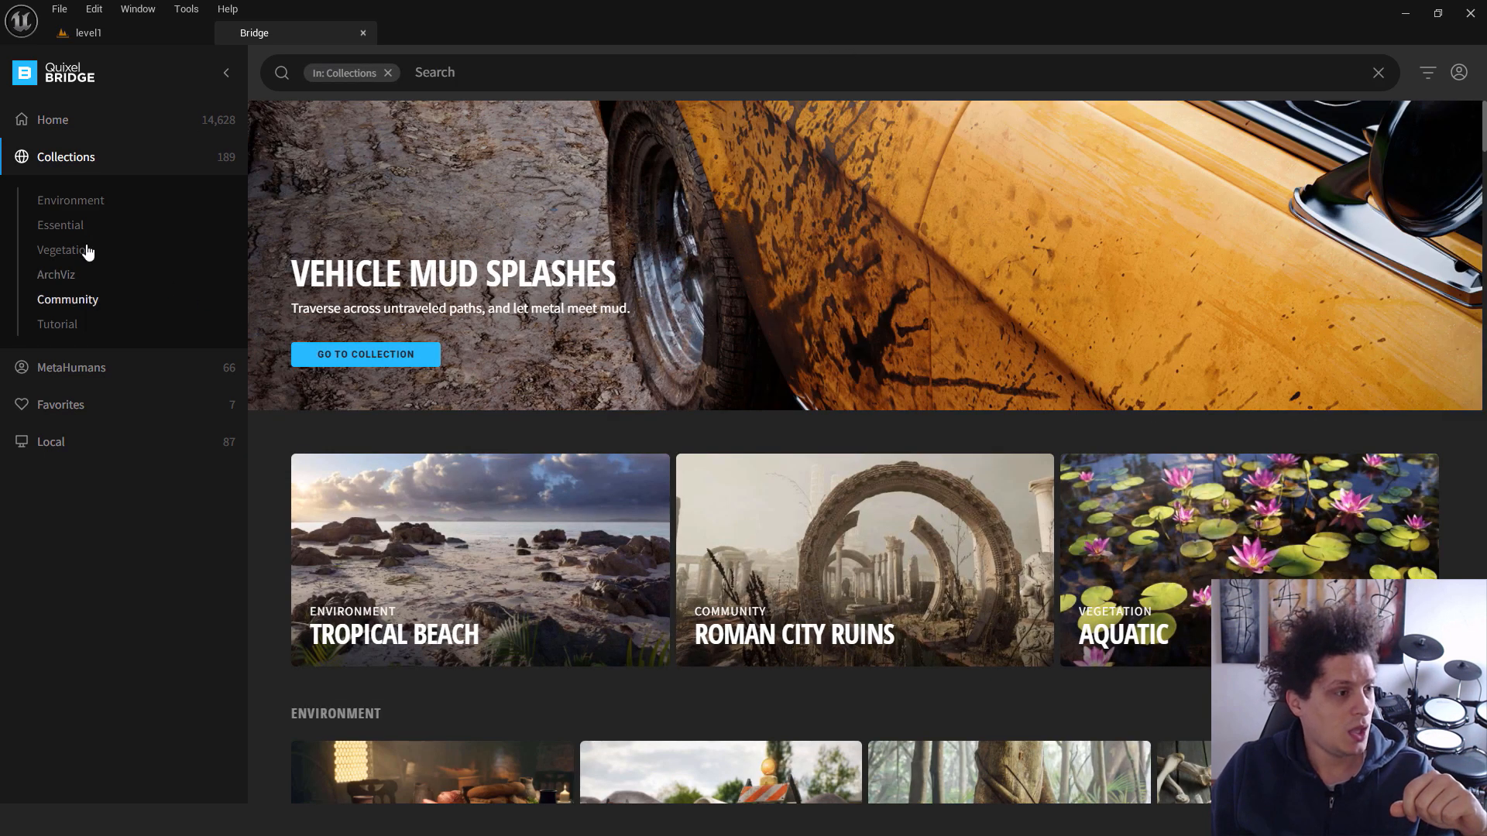
pyautogui.click(74, 203)
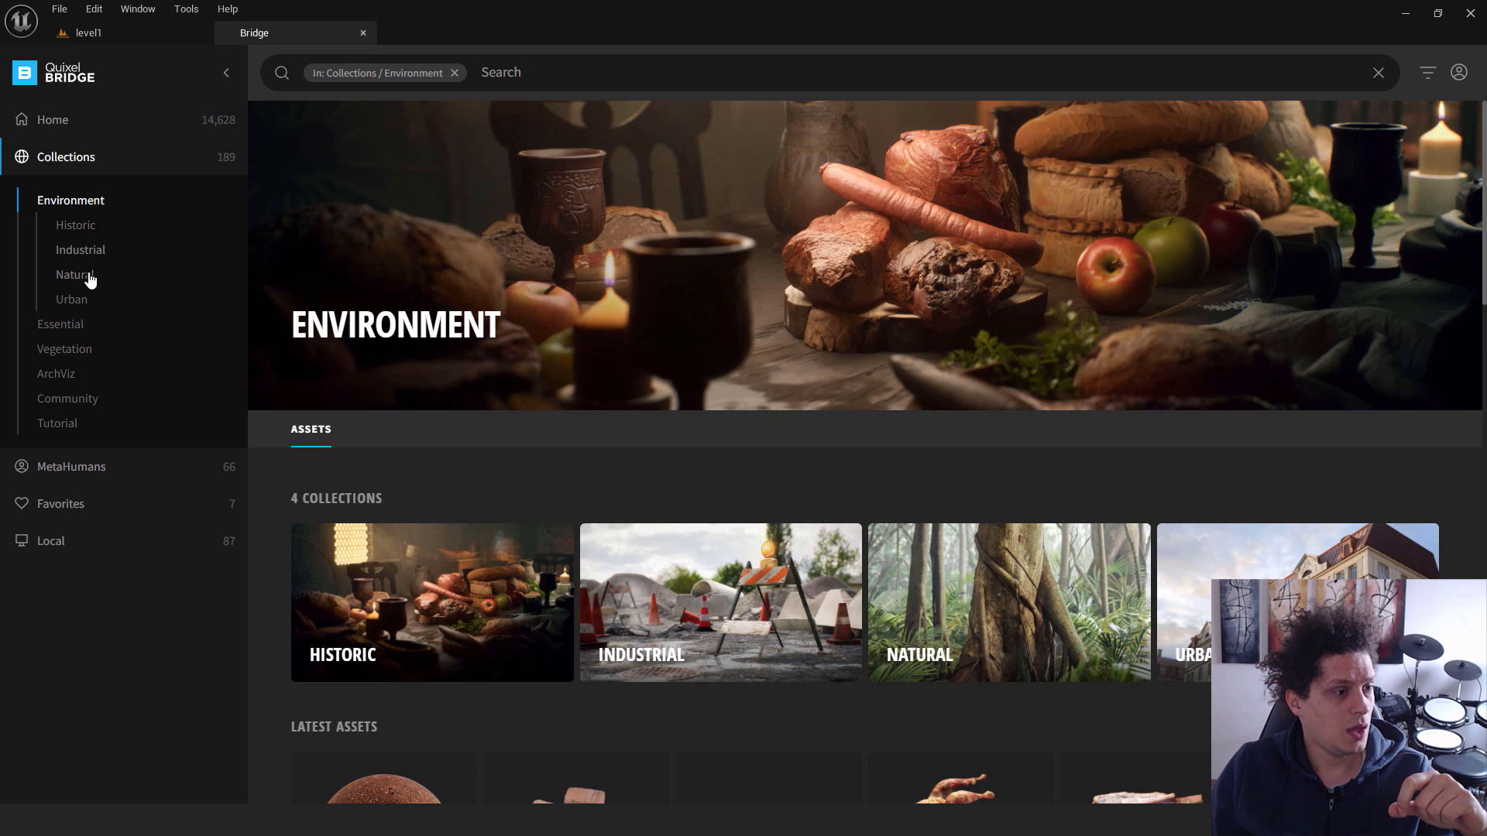
pyautogui.click(81, 277)
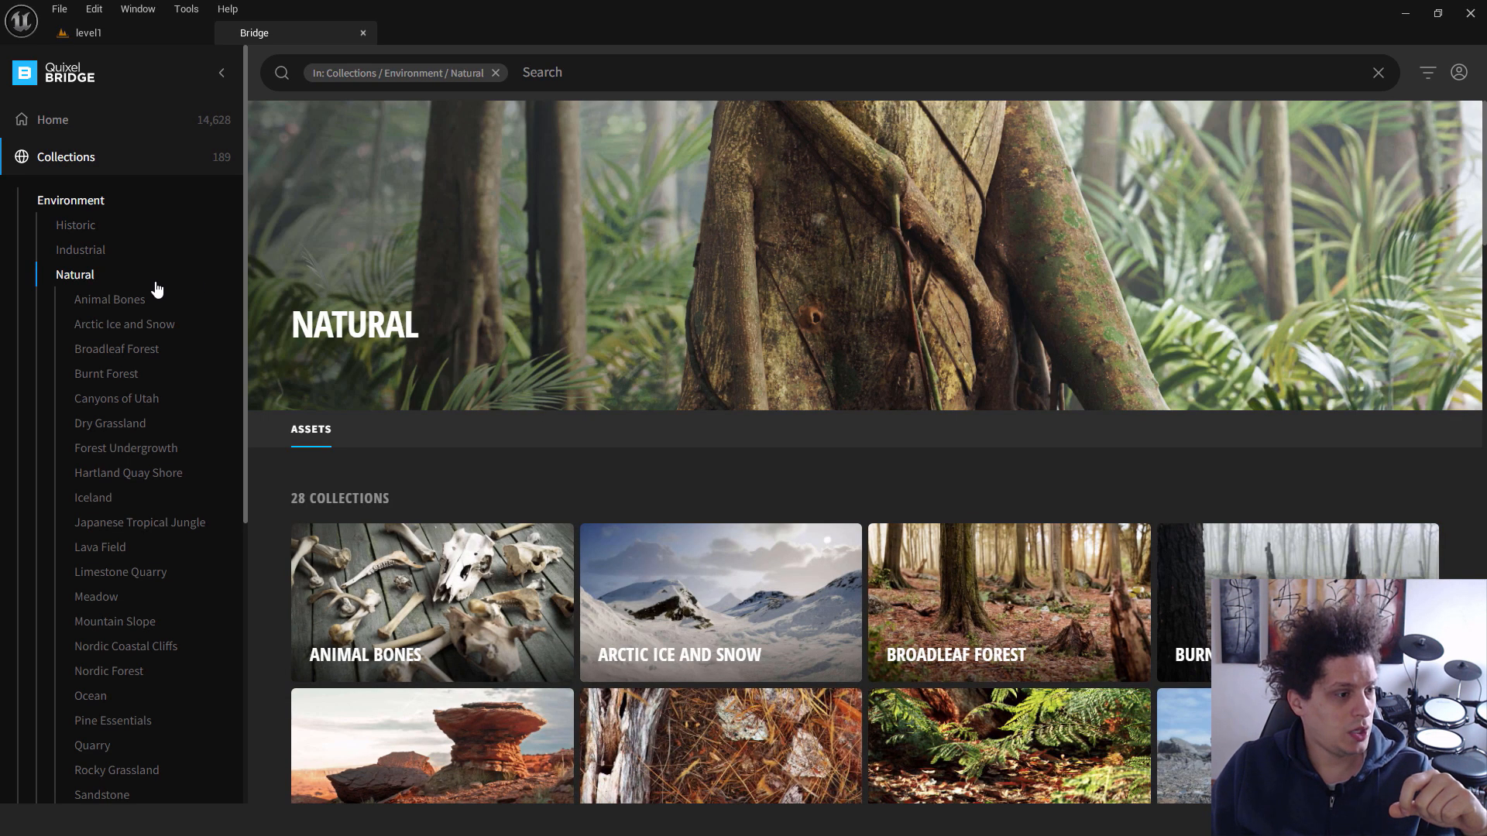
pyautogui.click(111, 408)
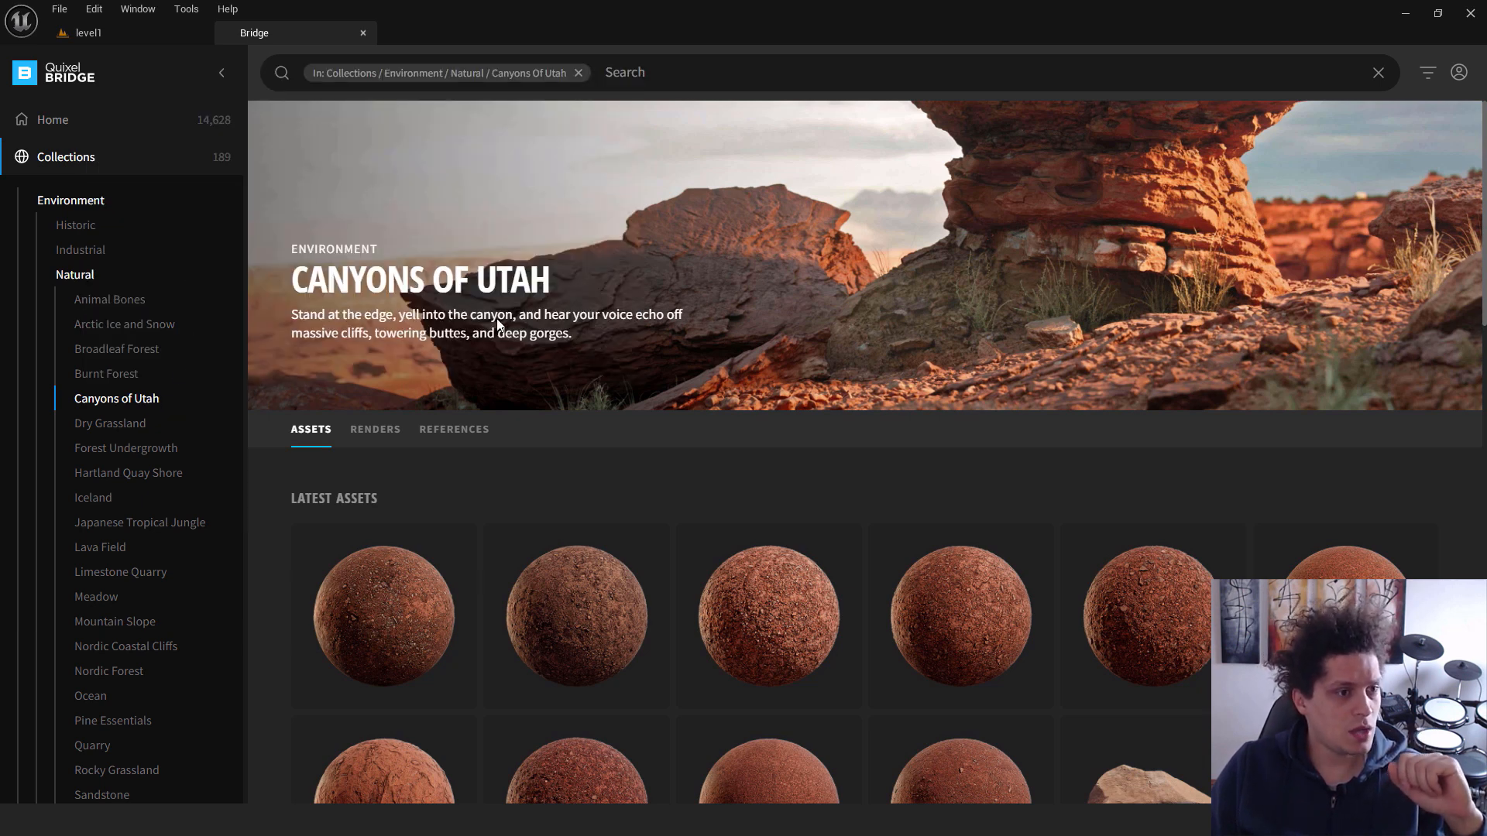
pyautogui.scroll(-7, 525, 282)
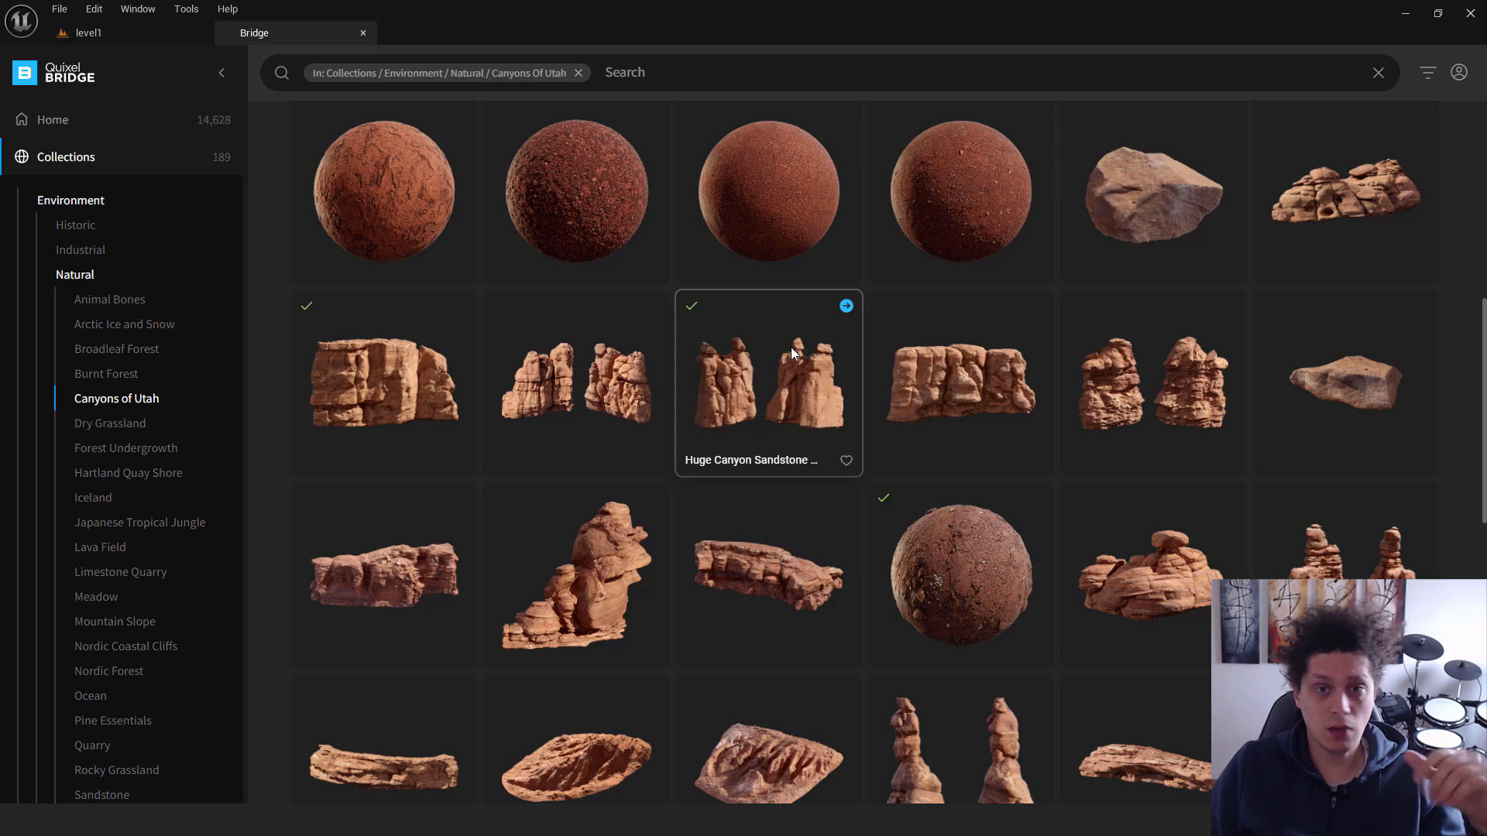
pyautogui.scroll(-3, 850, 341)
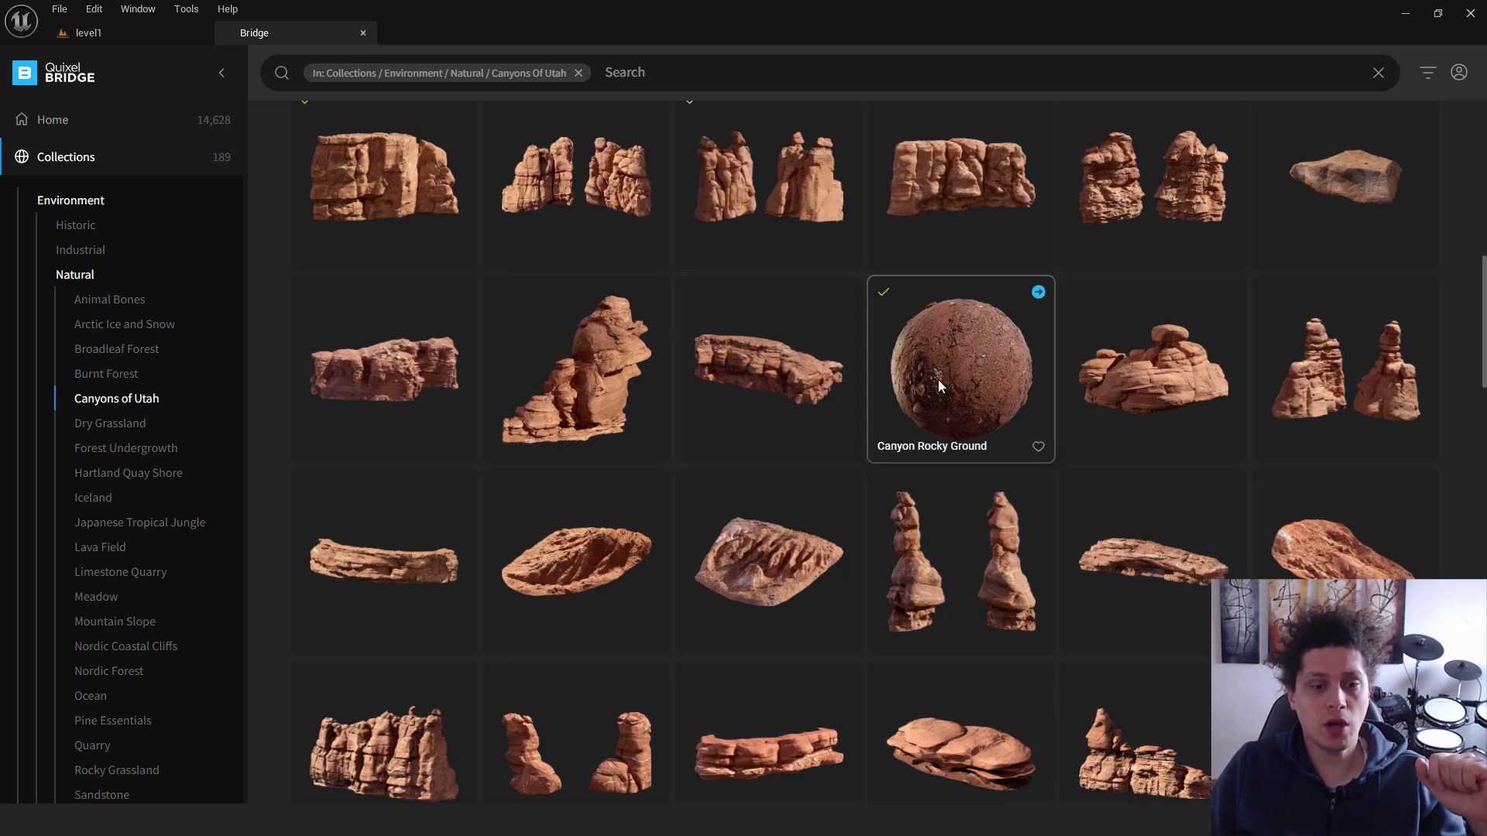
# Search the Canyons of Utah collection for "ground", then remove that filter and look through the full asset list
pyautogui.click(678, 72)
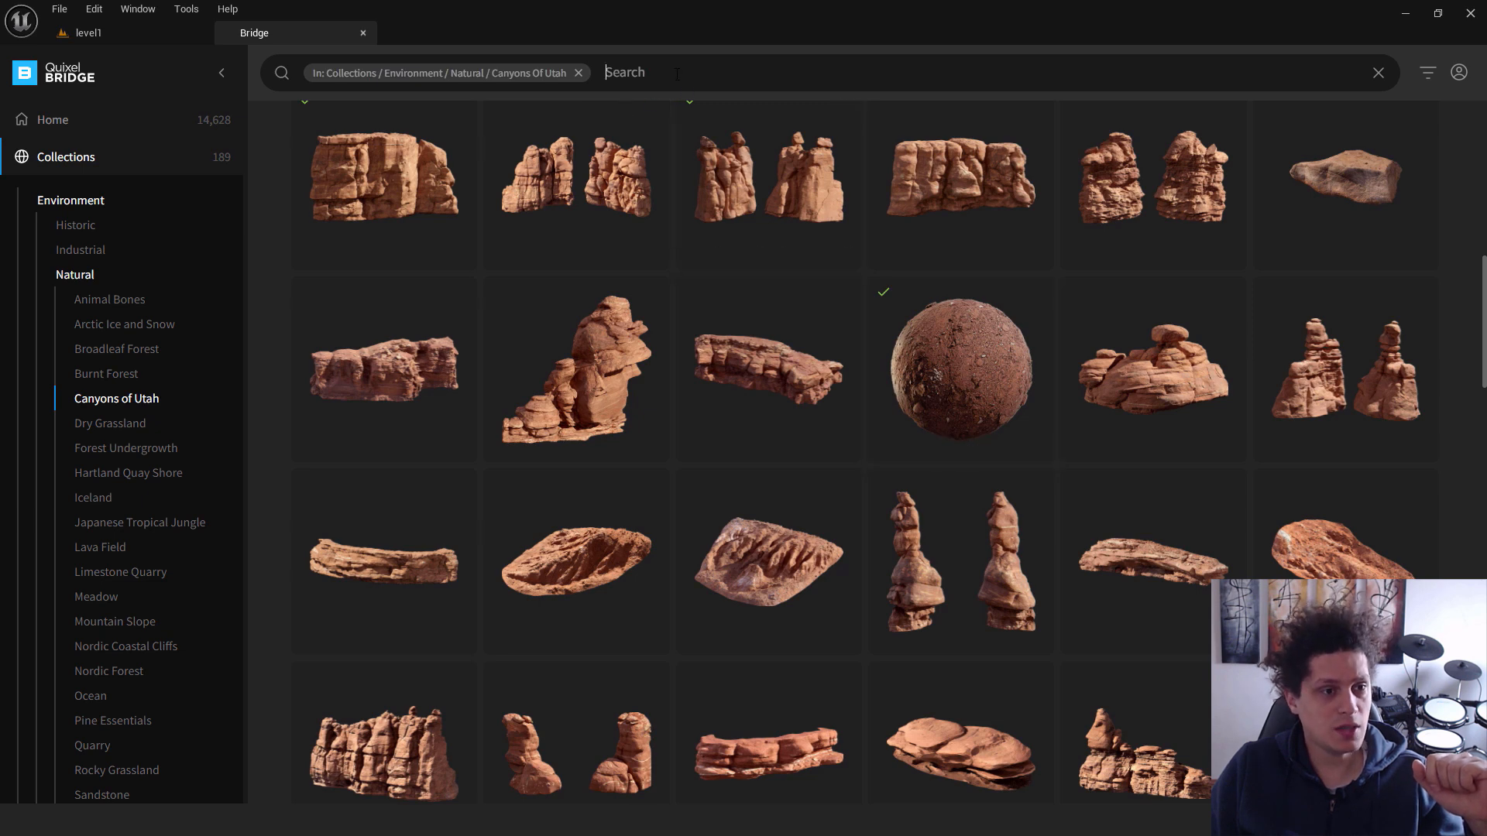
pyautogui.write('ground')
pyautogui.press('Return')
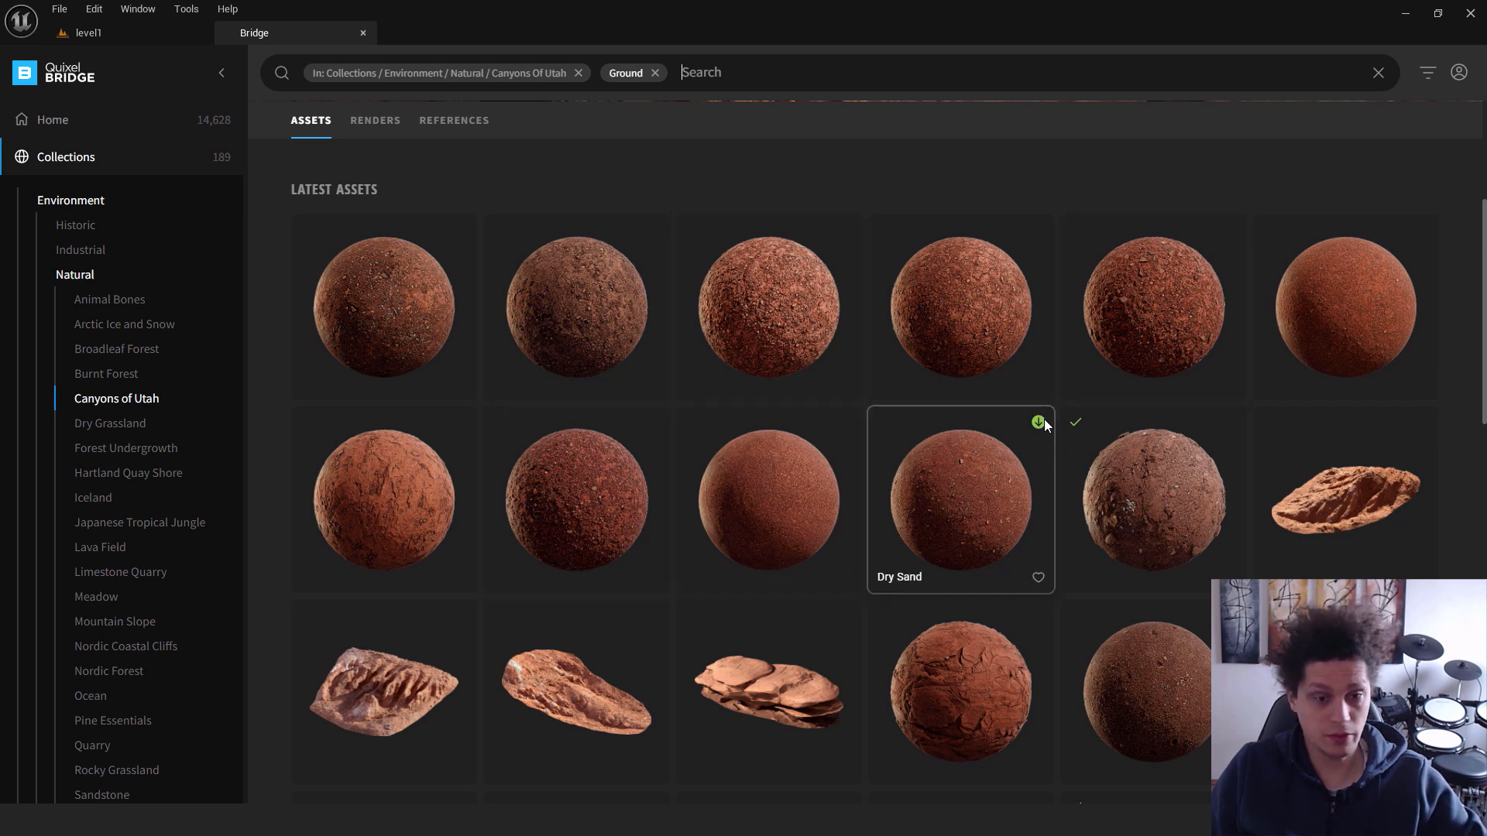
pyautogui.press('BackSpace')
pyautogui.scroll(-4, 968, 333)
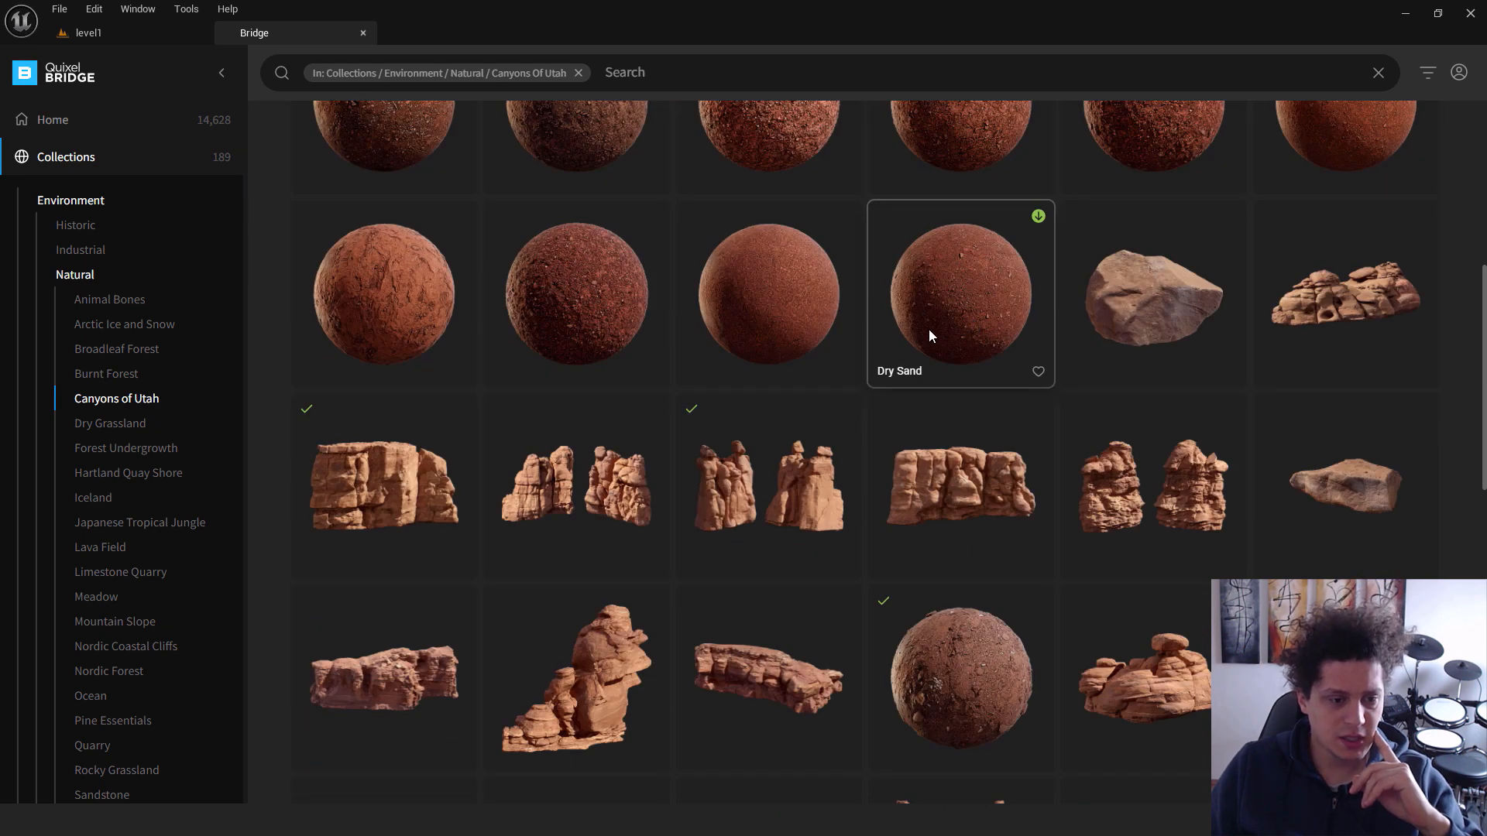
pyautogui.scroll(-3, 929, 335)
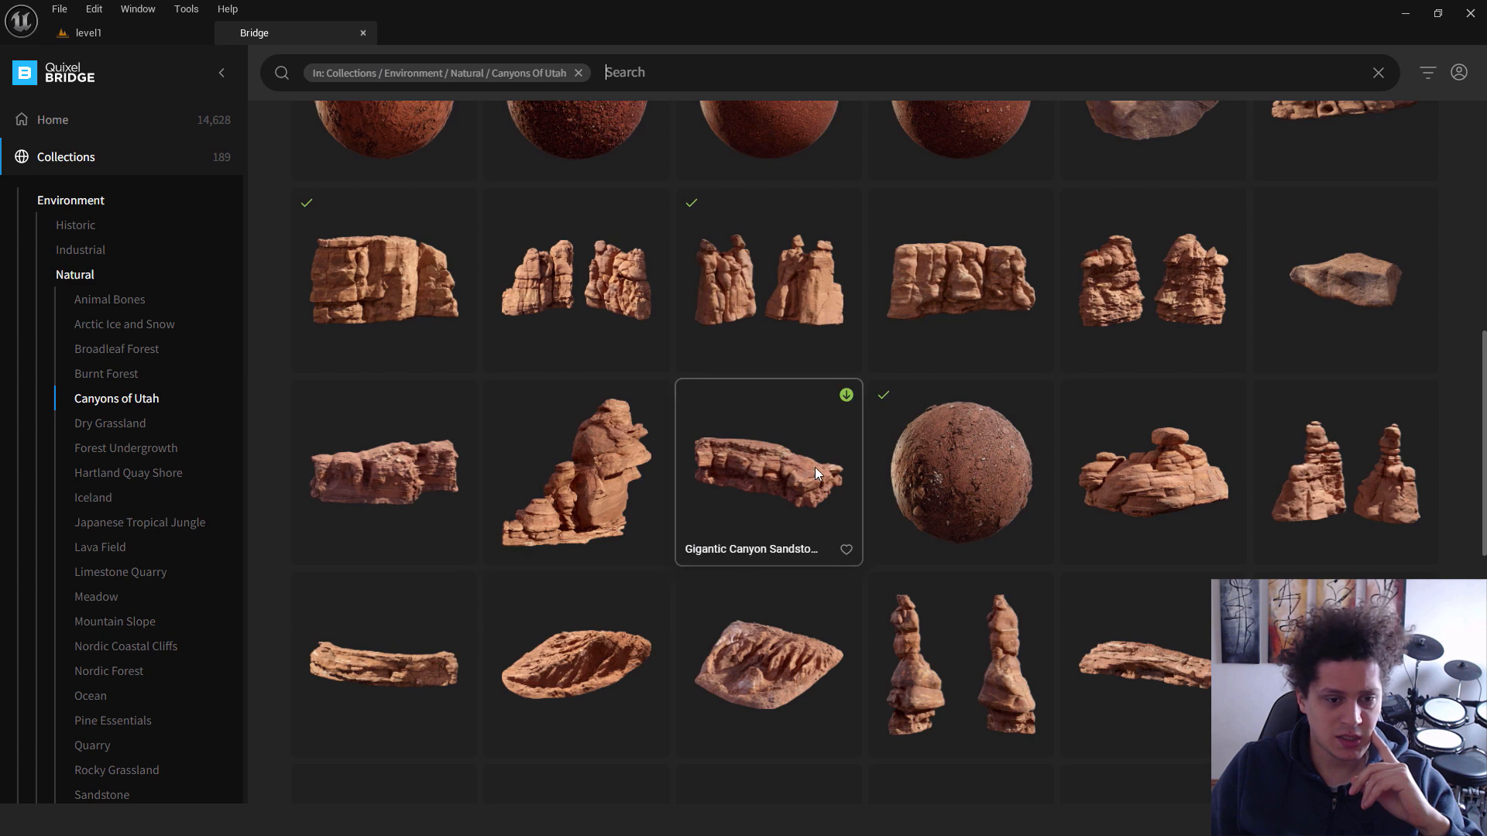
# Download the Canyon Rocky Ground surface at Medium Quality and export it to the project
pyautogui.click(946, 470)
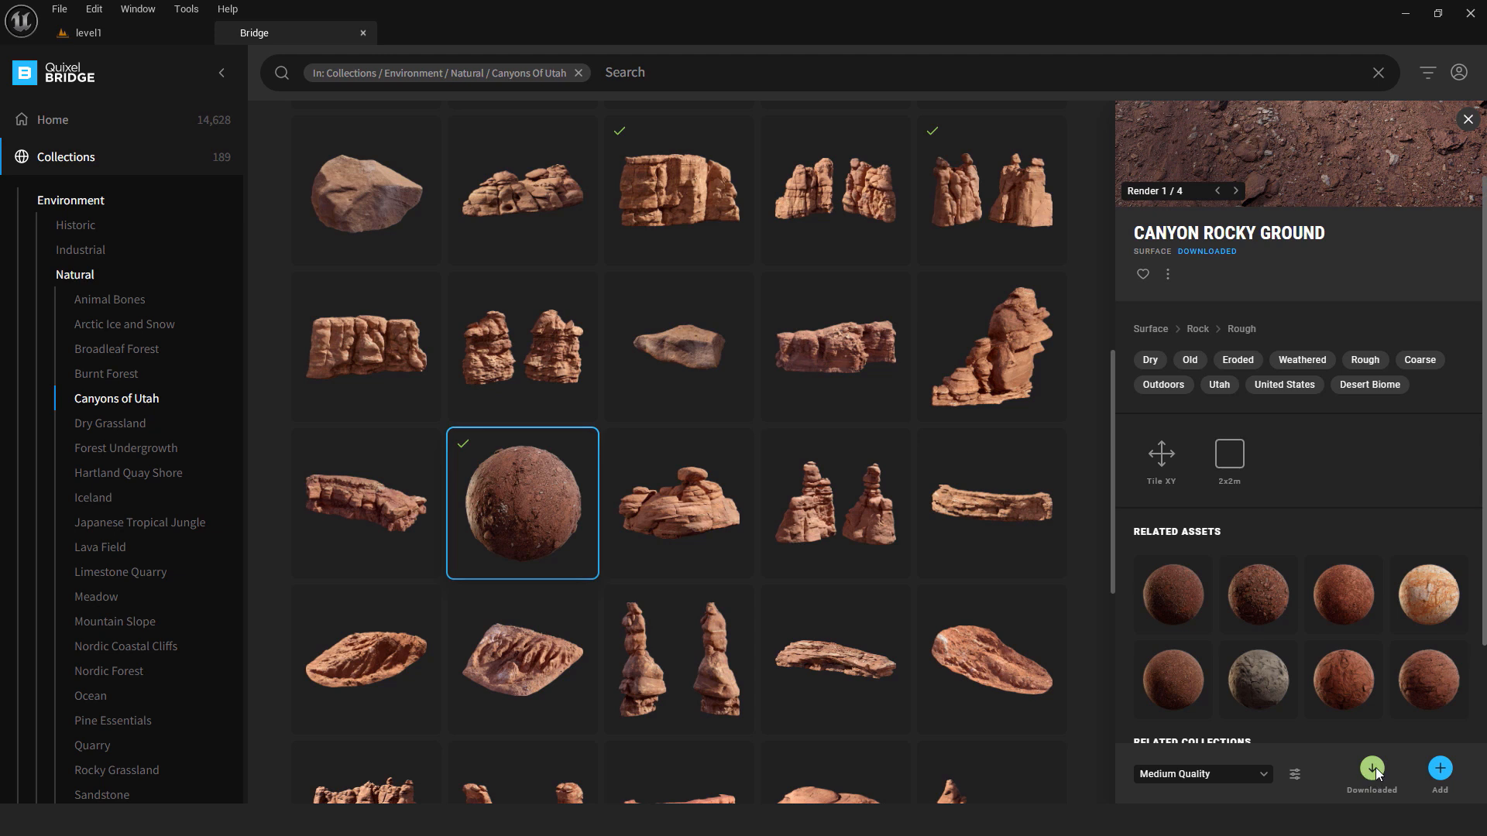
pyautogui.click(1264, 774)
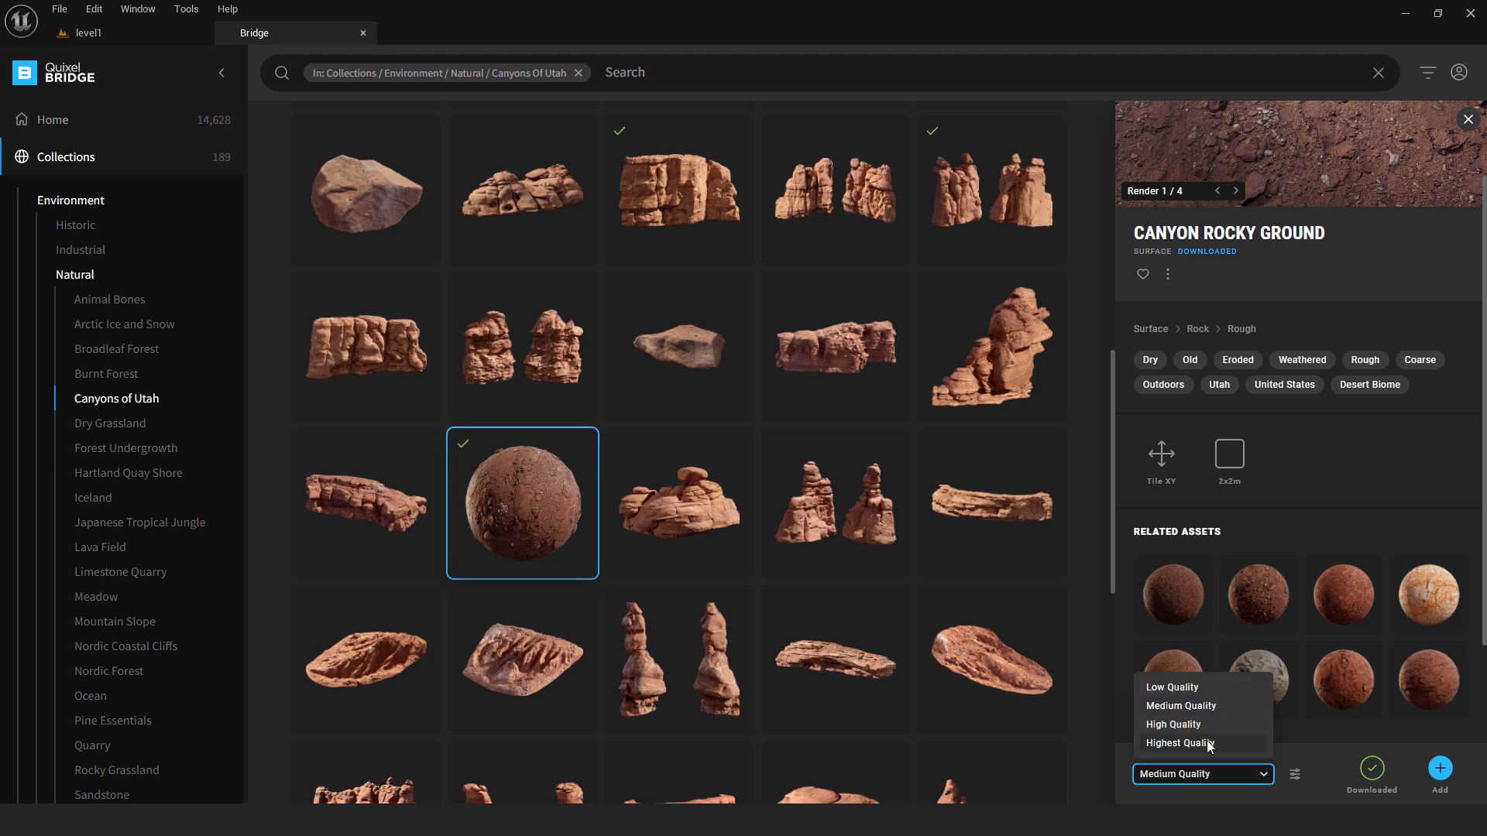
pyautogui.click(1199, 705)
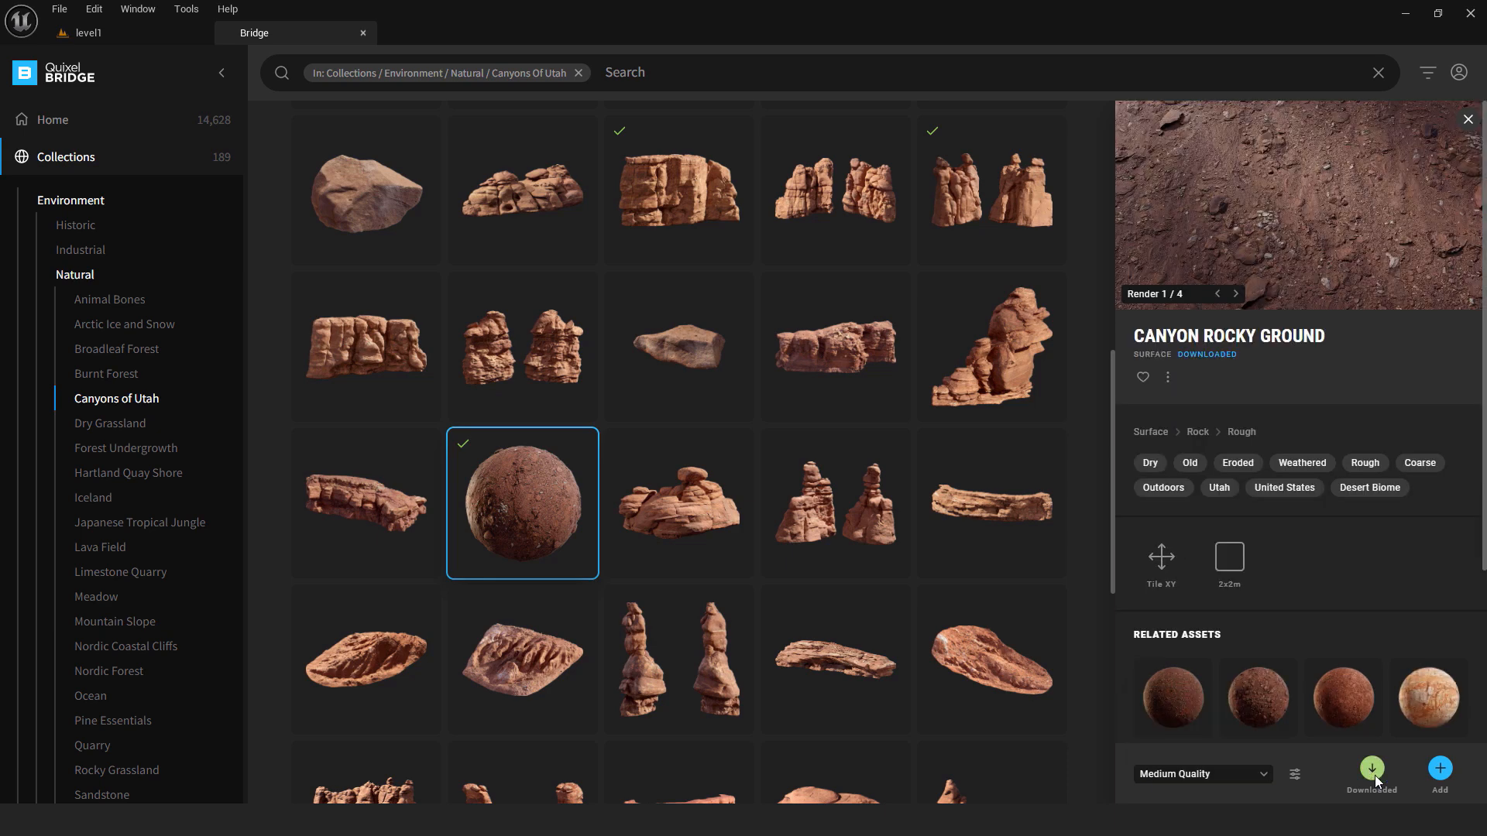
pyautogui.click(1373, 769)
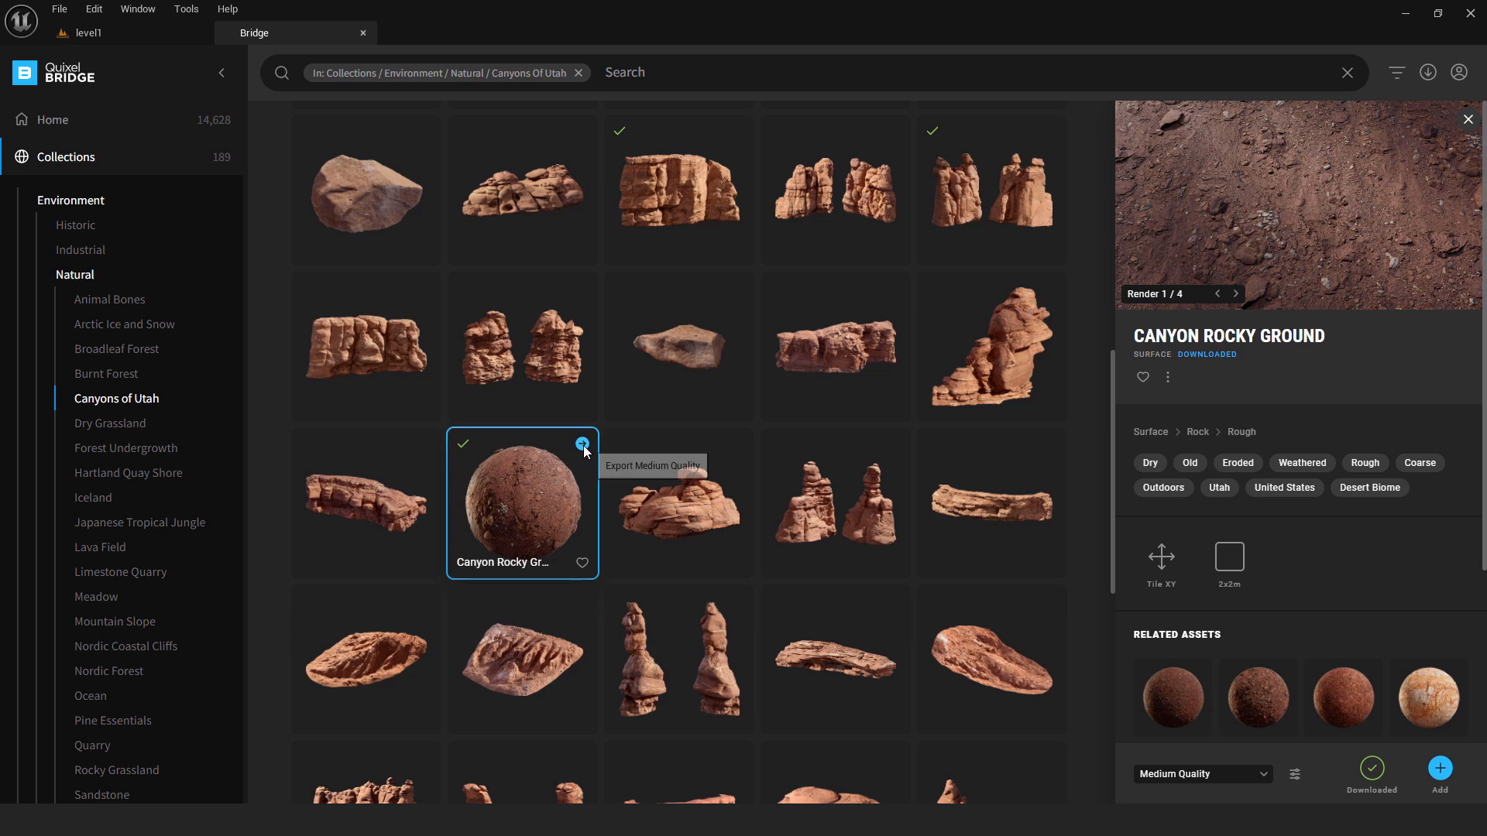
pyautogui.click(583, 446)
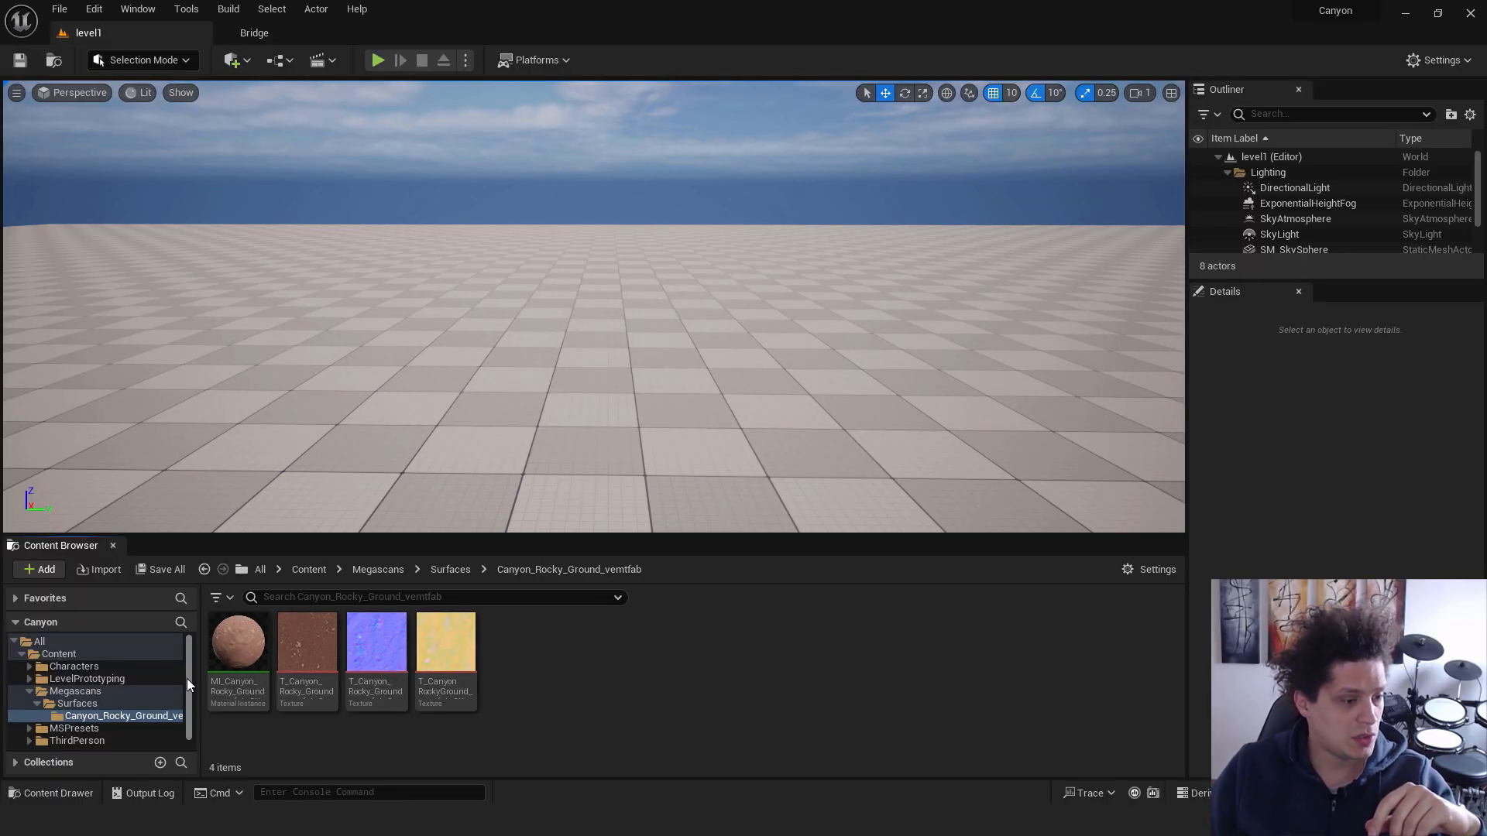
# Open the imported Canyon_Rocky_Ground folder under Megascans, Surfaces and look over its material instance and textures
pyautogui.scroll(-1, 189, 676)
pyautogui.click(76, 682)
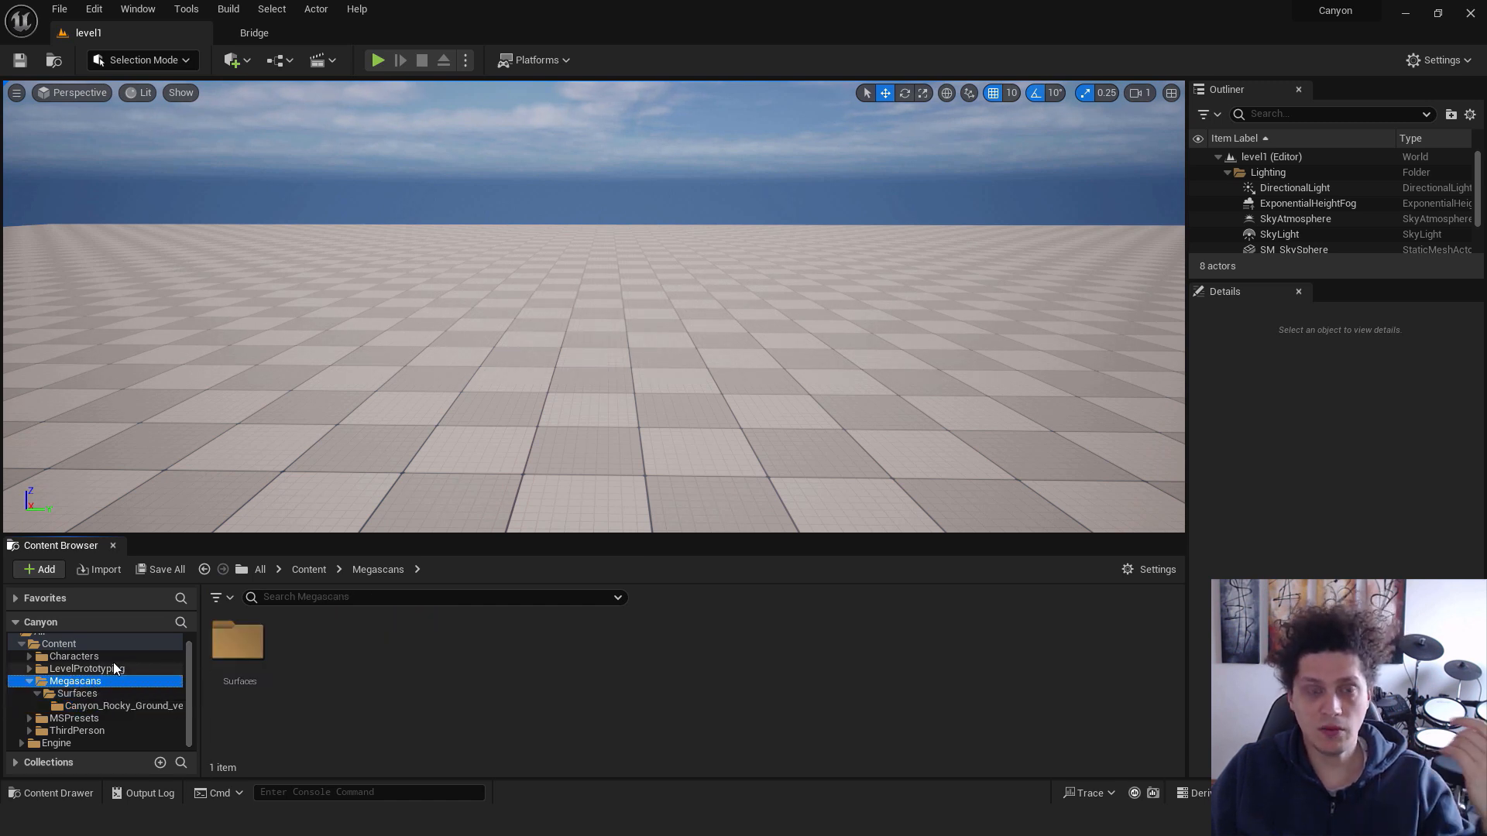
pyautogui.click(94, 692)
pyautogui.click(126, 705)
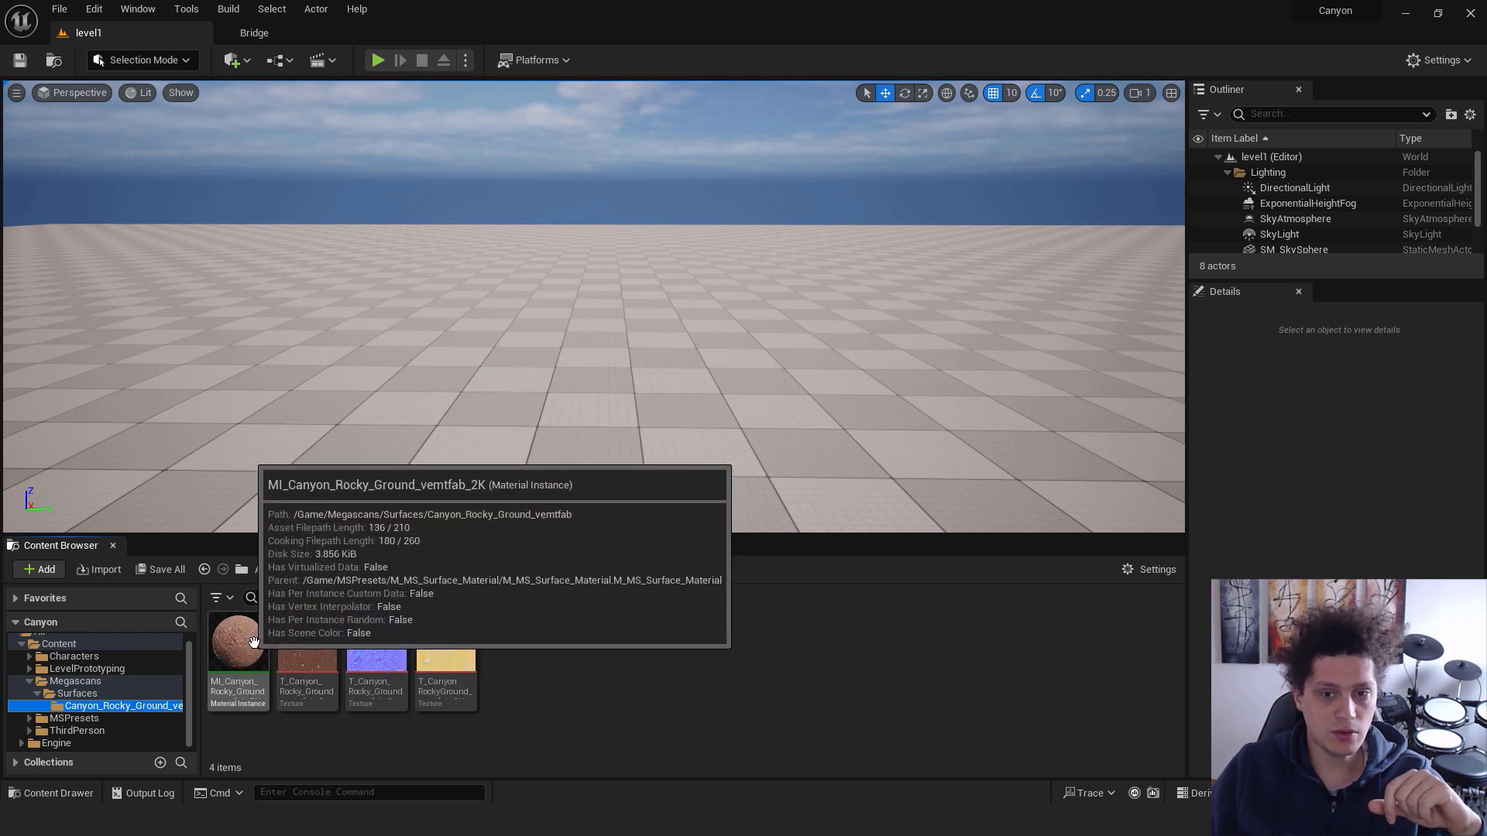
pyautogui.moveTo(762, 397); pyautogui.dragTo(781, 386, button='right')
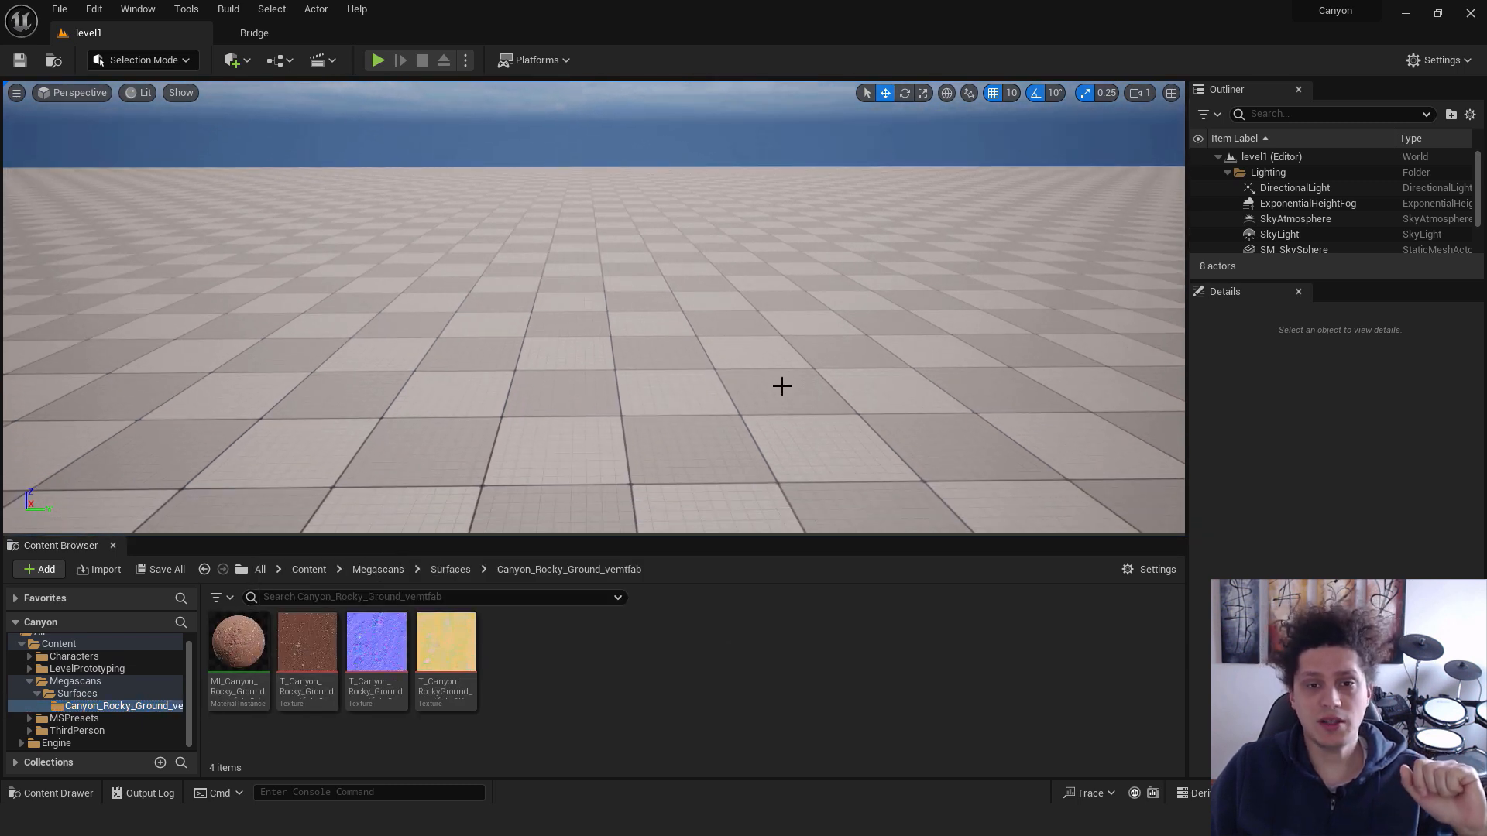
# Create a new landscape in Landscape mode with its Z location set to 0 and the other default settings kept
pyautogui.click(185, 62)
pyautogui.click(150, 100)
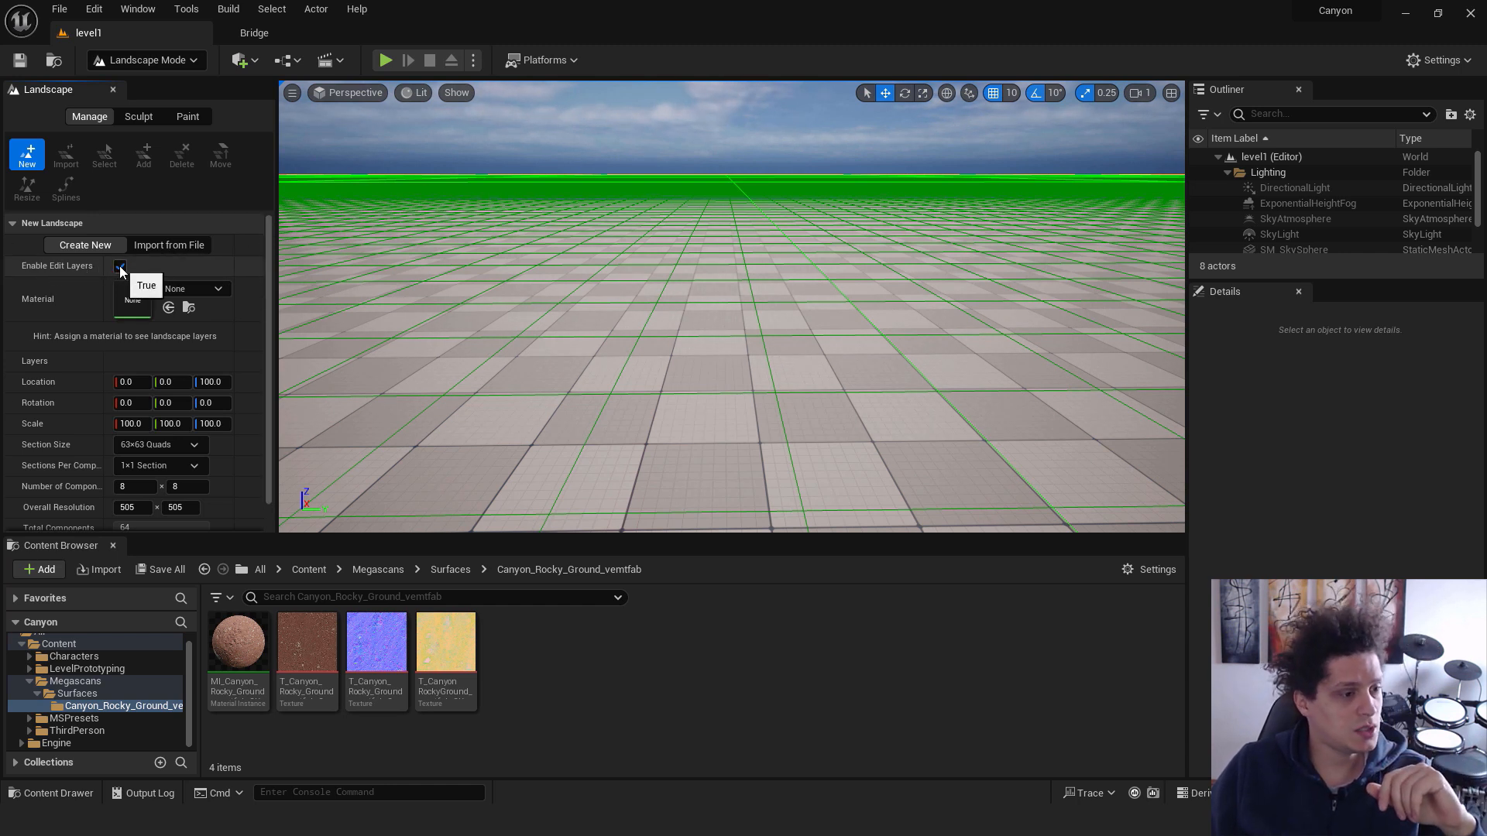
pyautogui.click(225, 382)
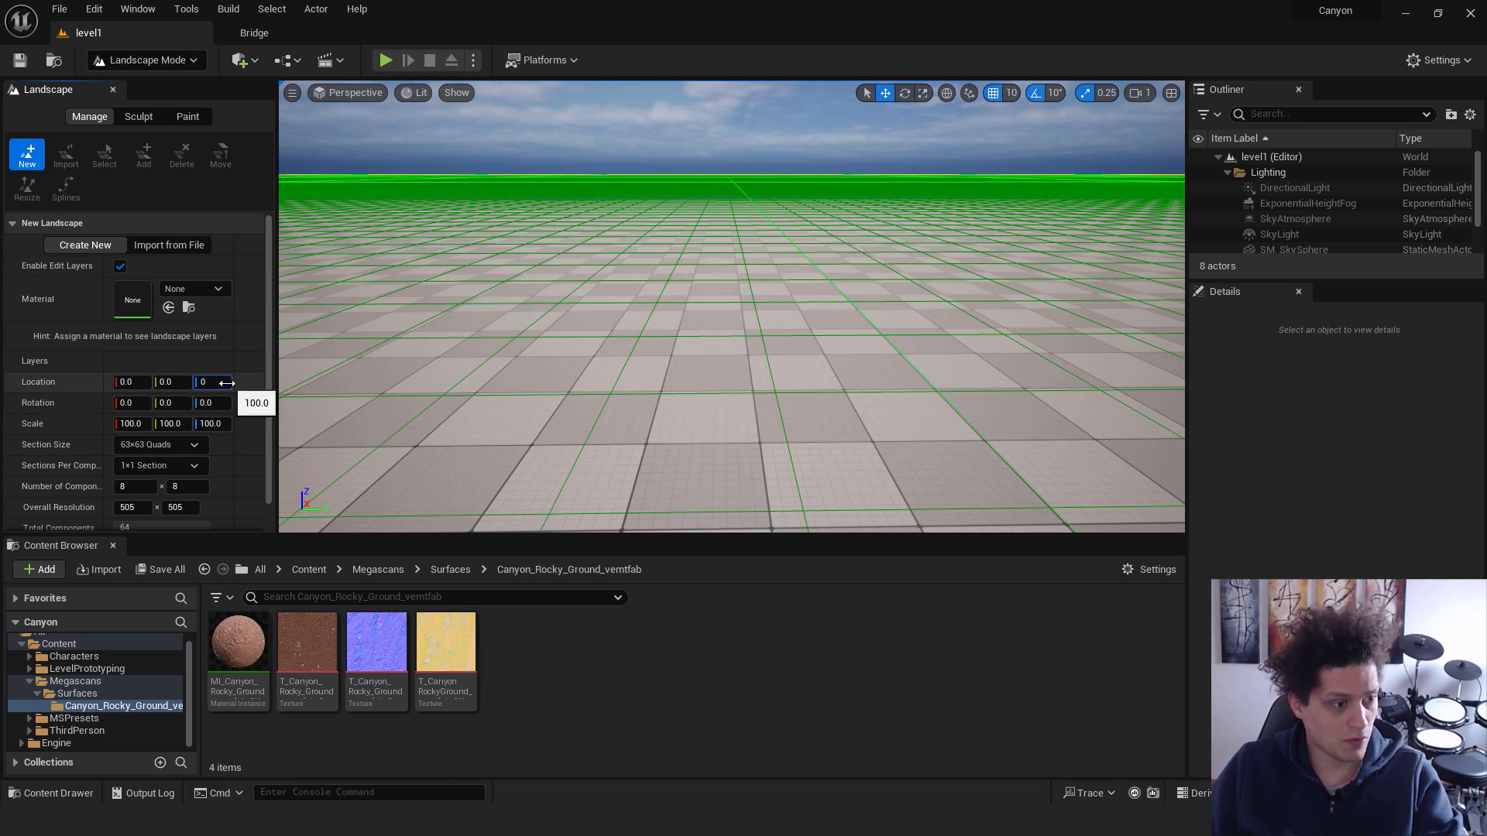
pyautogui.write('0')
pyautogui.press('Return')
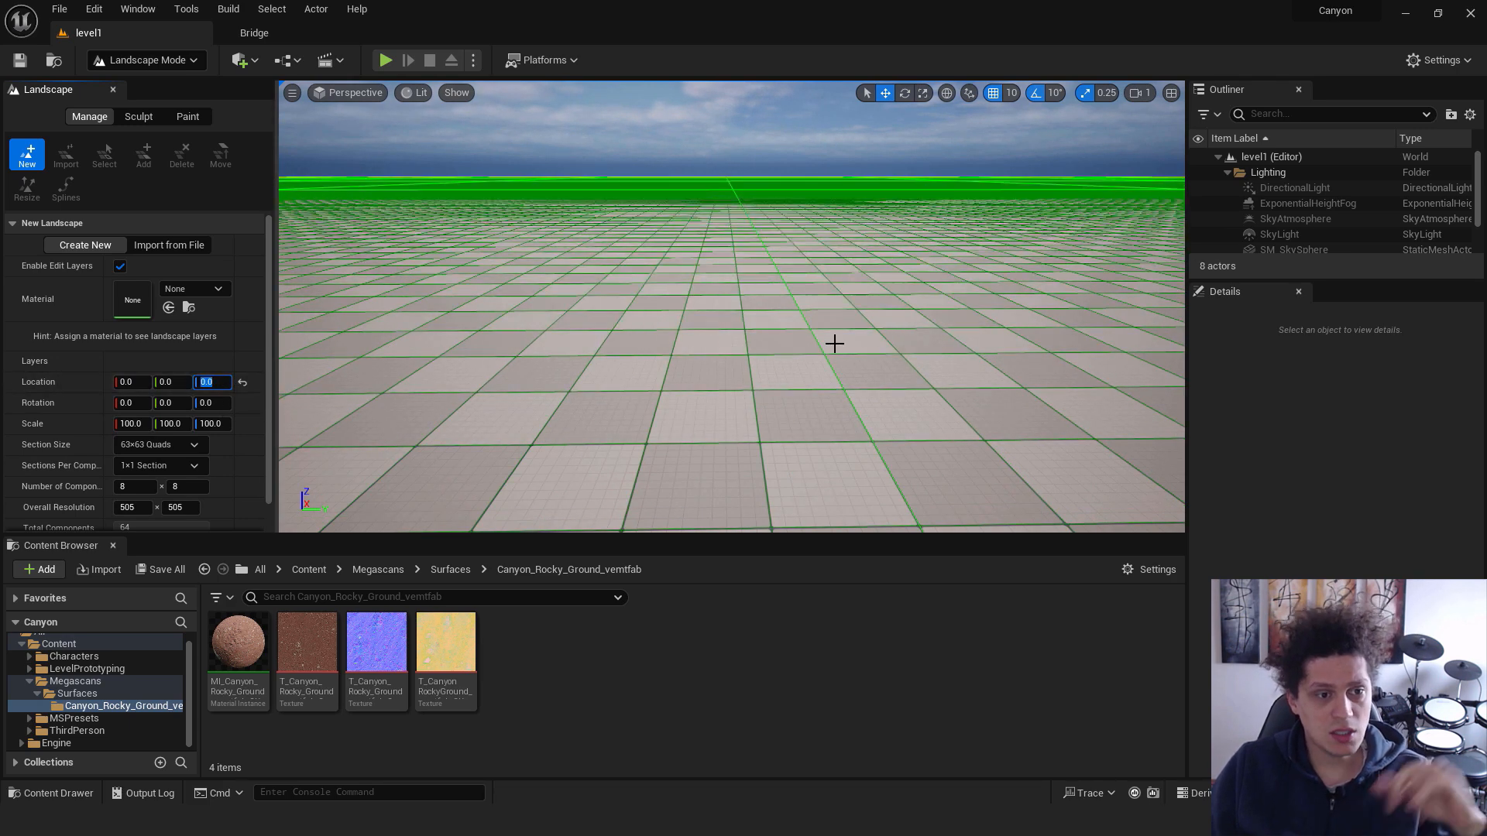
pyautogui.moveTo(731, 340); pyautogui.dragTo(724, 303, button='right')
pyautogui.scroll(-2, 206, 375)
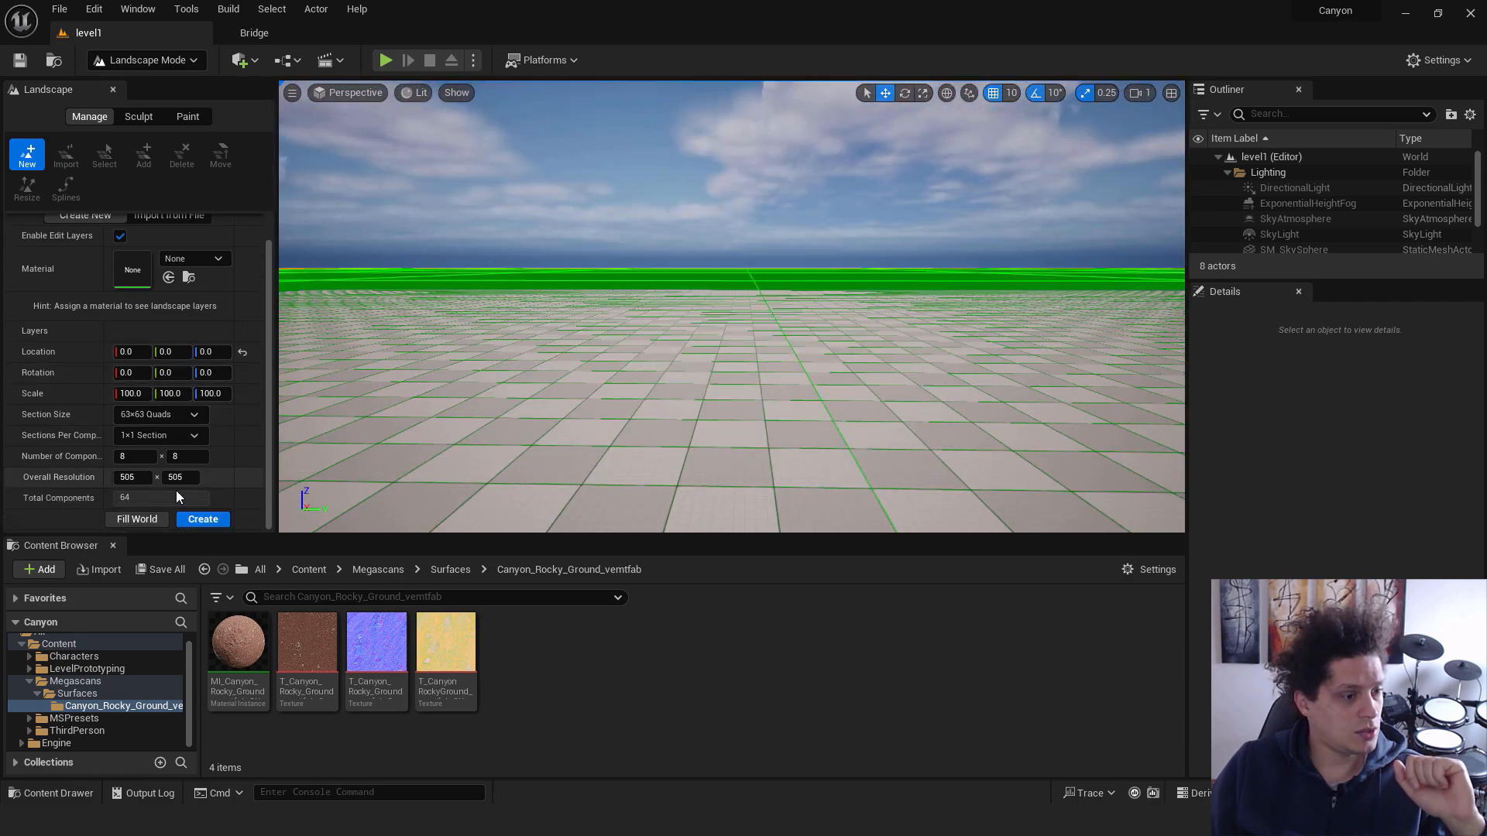
pyautogui.click(203, 520)
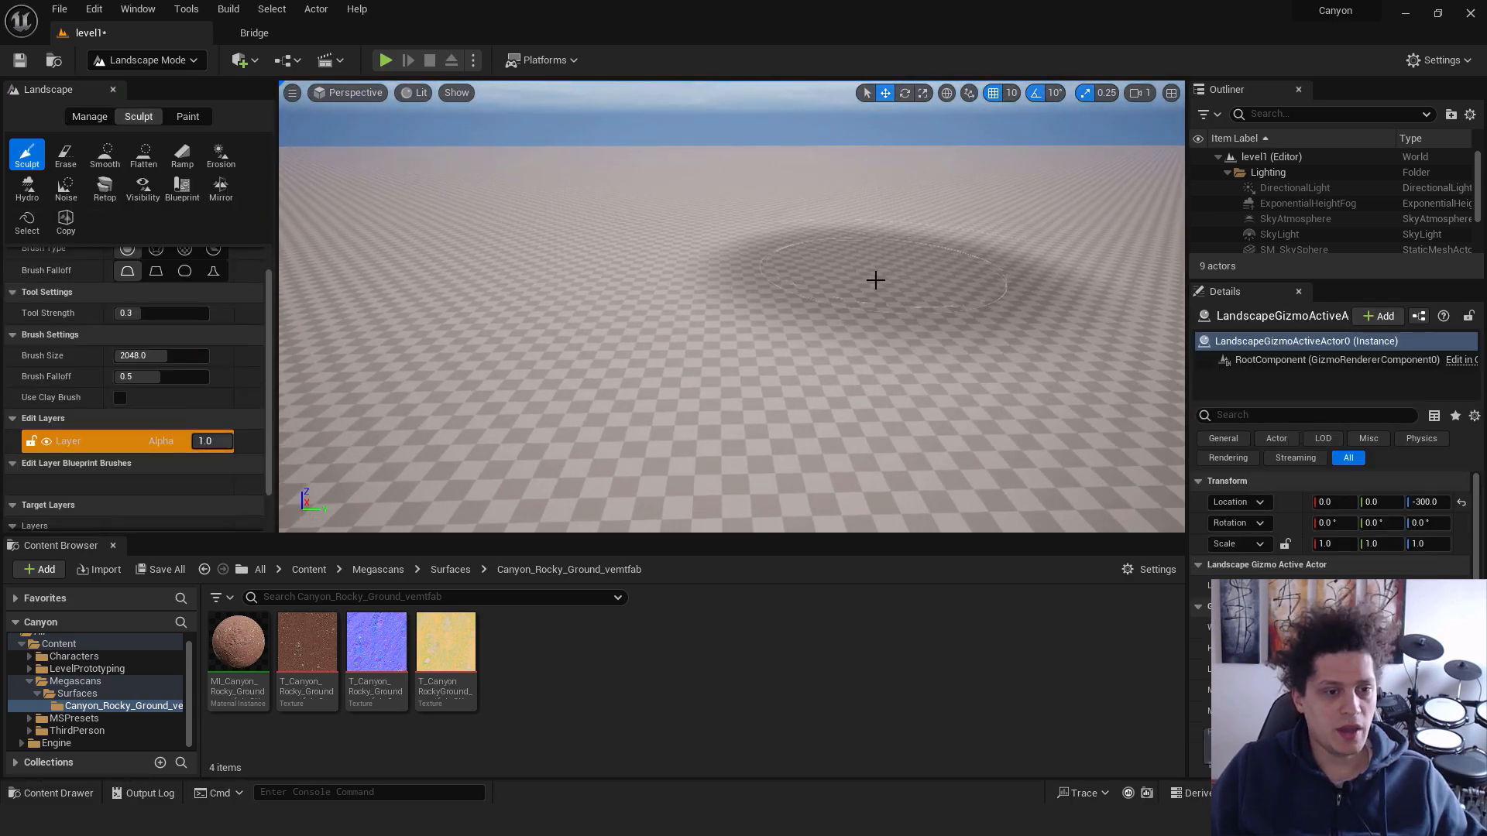
# Return to Selection mode and delete the Floor static mesh from the level
pyautogui.click(138, 62)
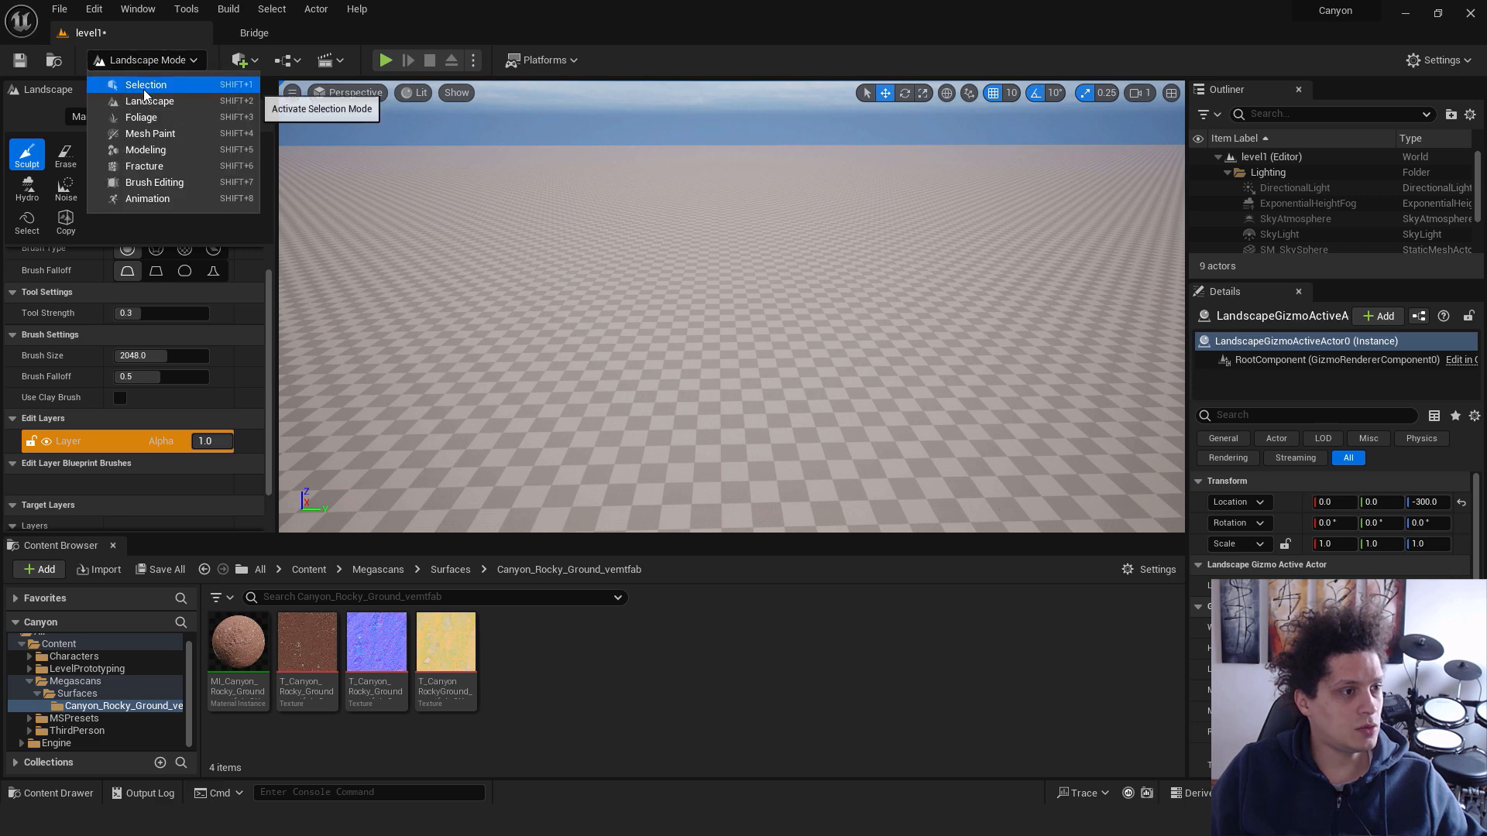
pyautogui.click(143, 90)
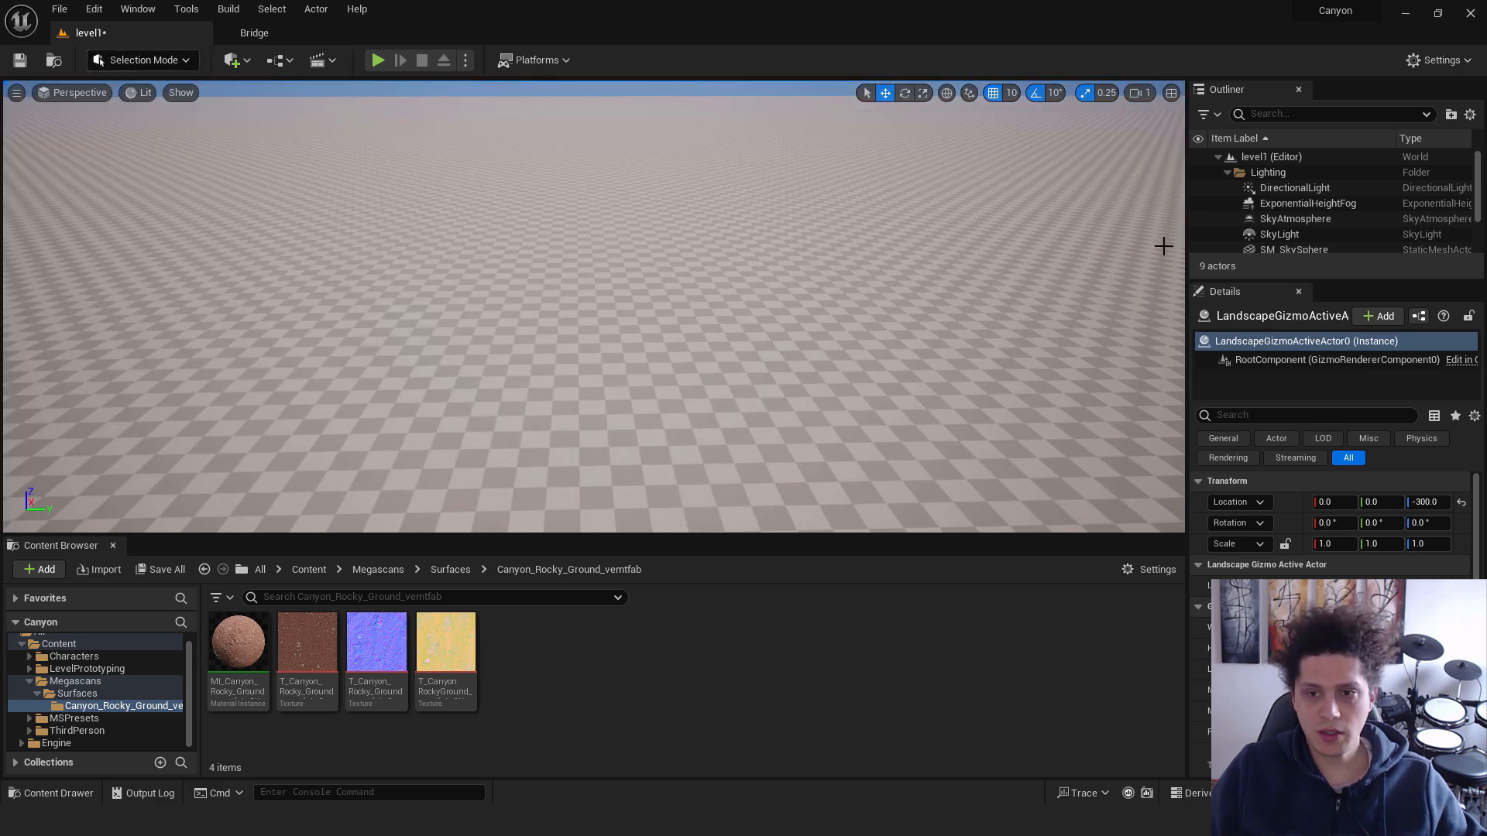
pyautogui.moveTo(1478, 180); pyautogui.dragTo(1482, 187)
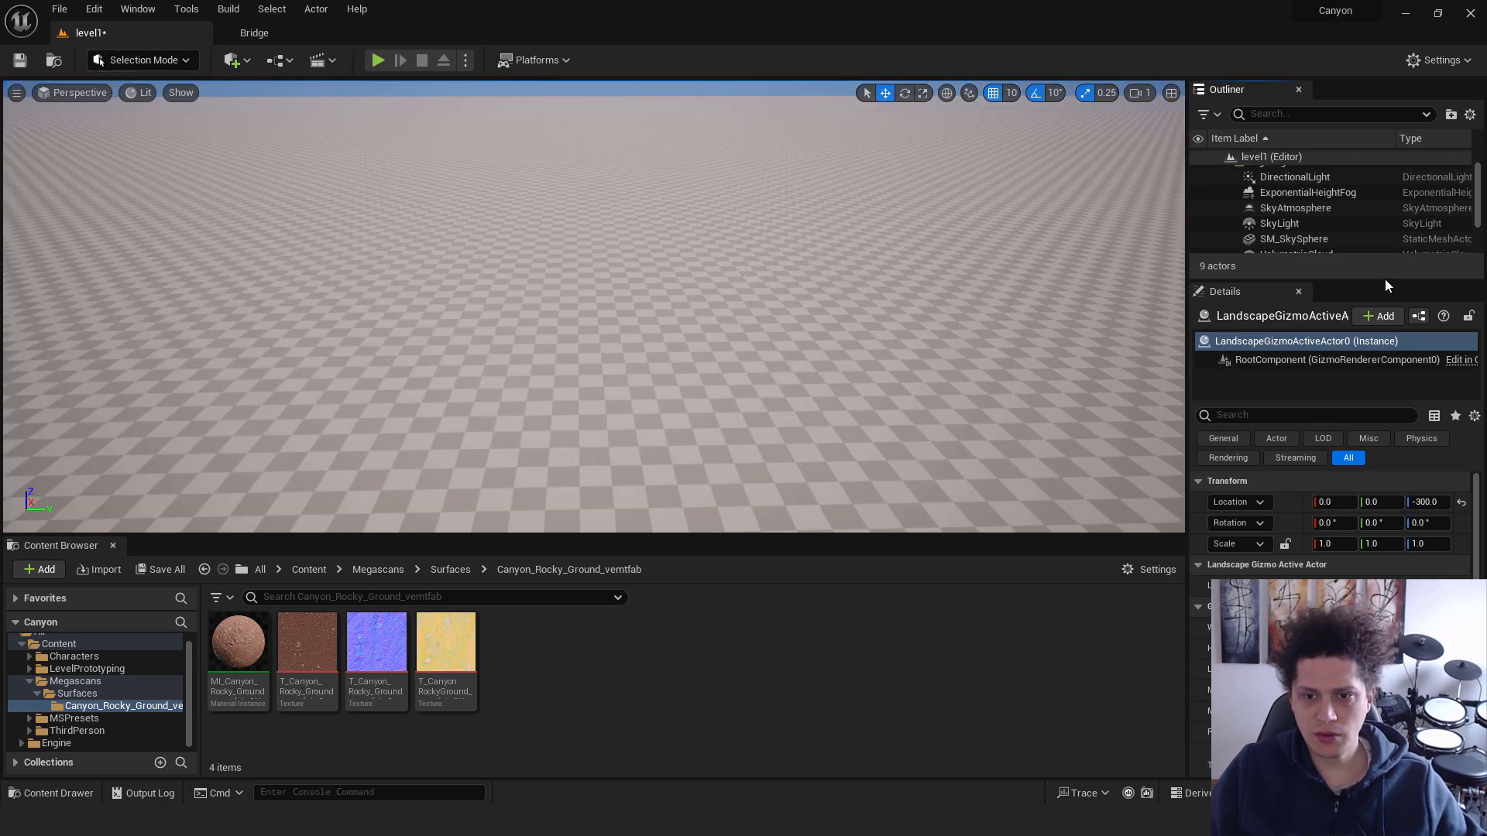
pyautogui.scroll(-2, 1317, 217)
pyautogui.click(1315, 217)
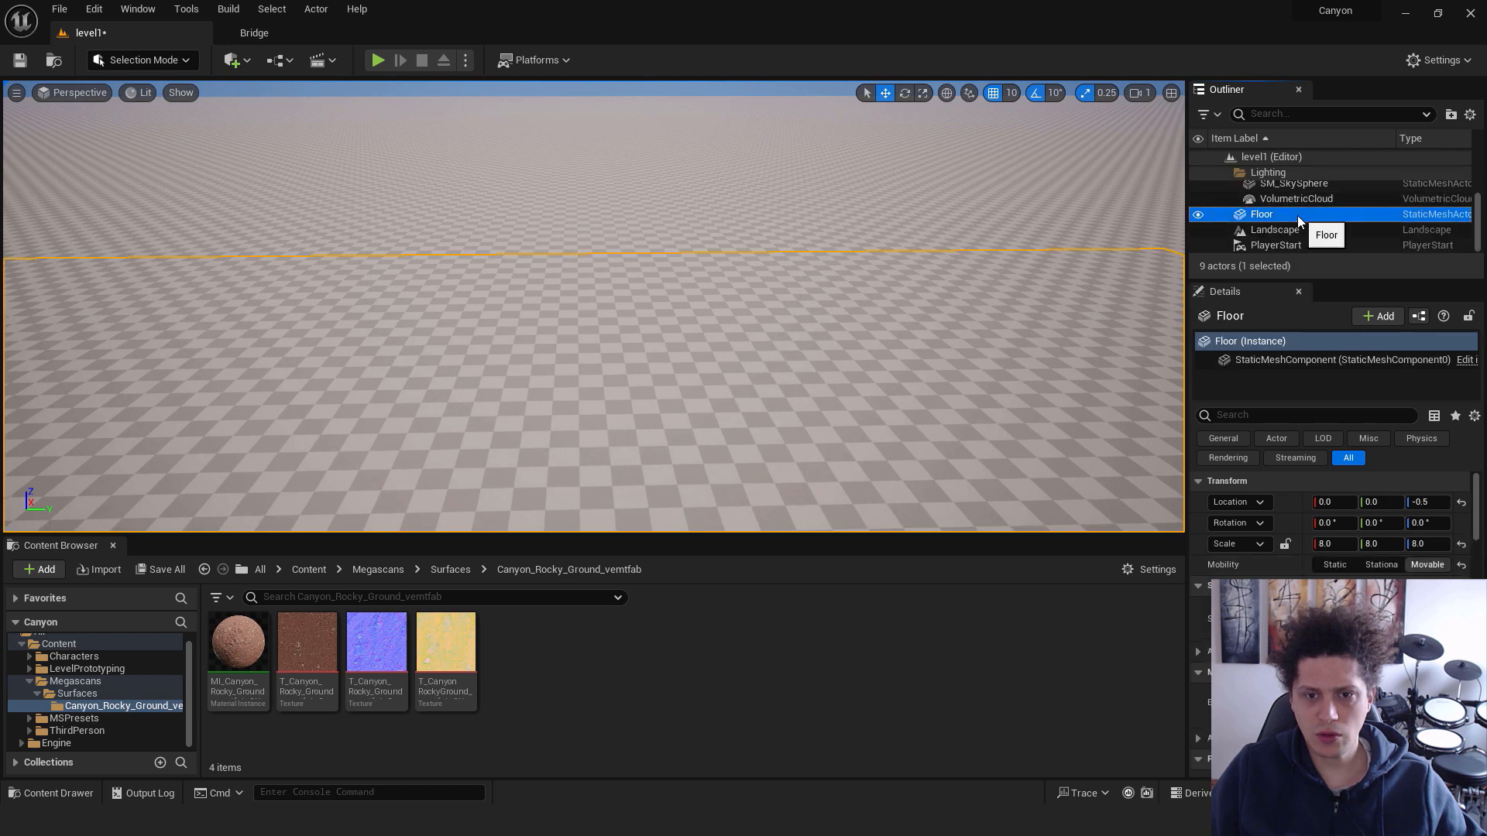
pyautogui.press('Delete')
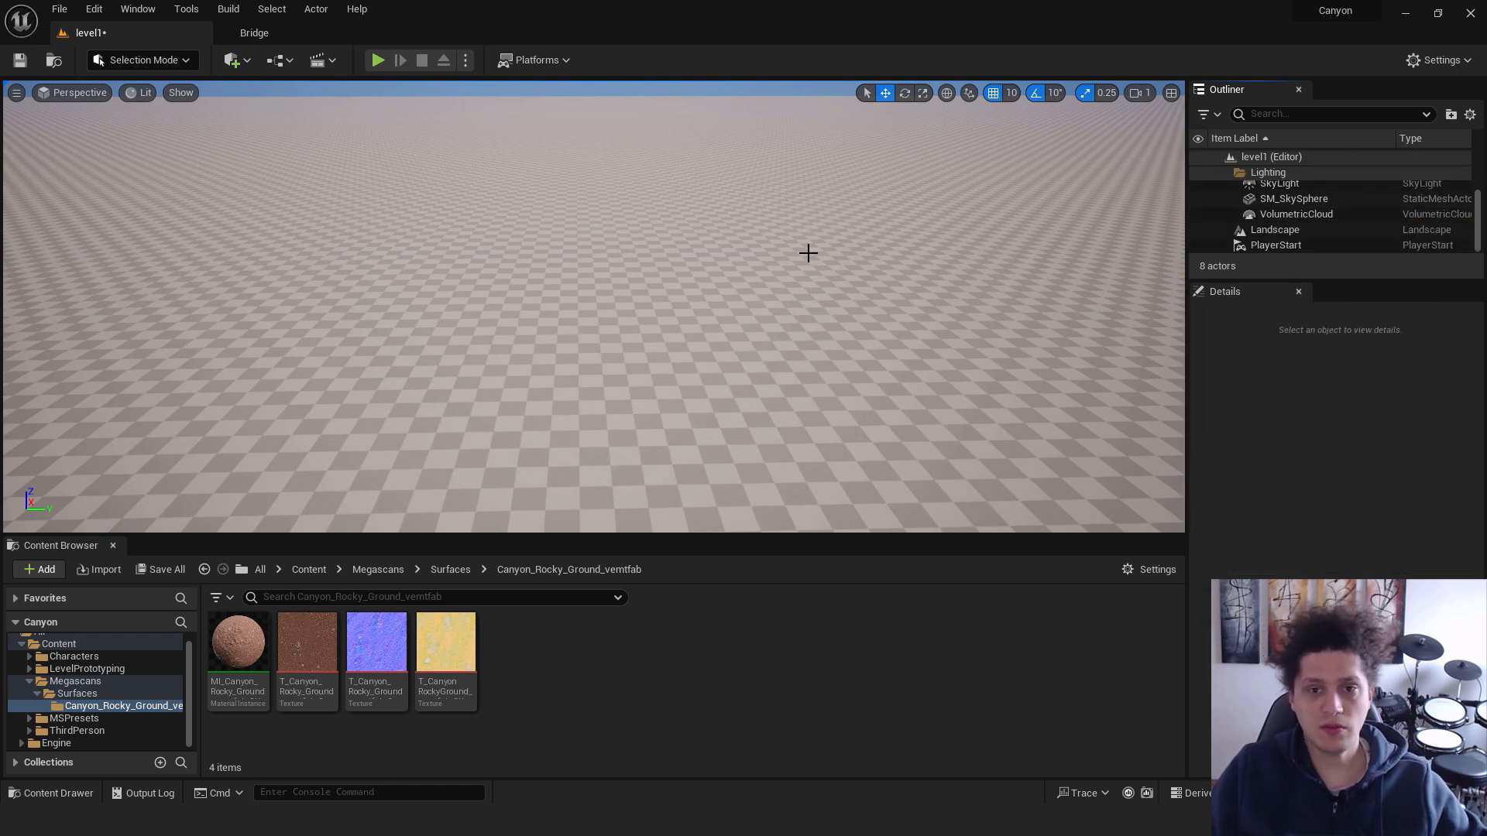
# Play the level to check the character standing on the new landscape, and stop the session
pyautogui.click(378, 59)
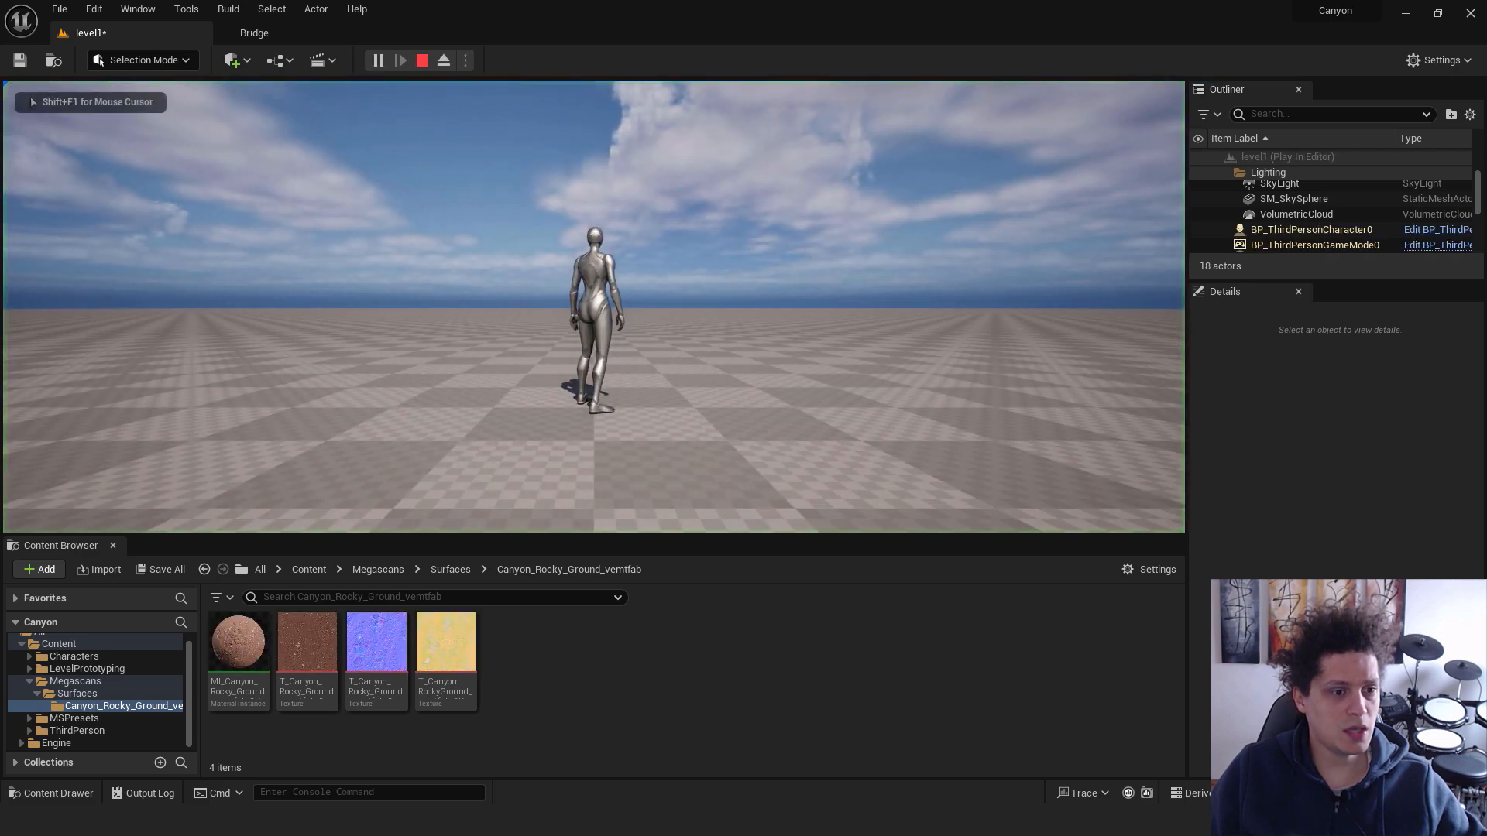
pyautogui.click(680, 272)
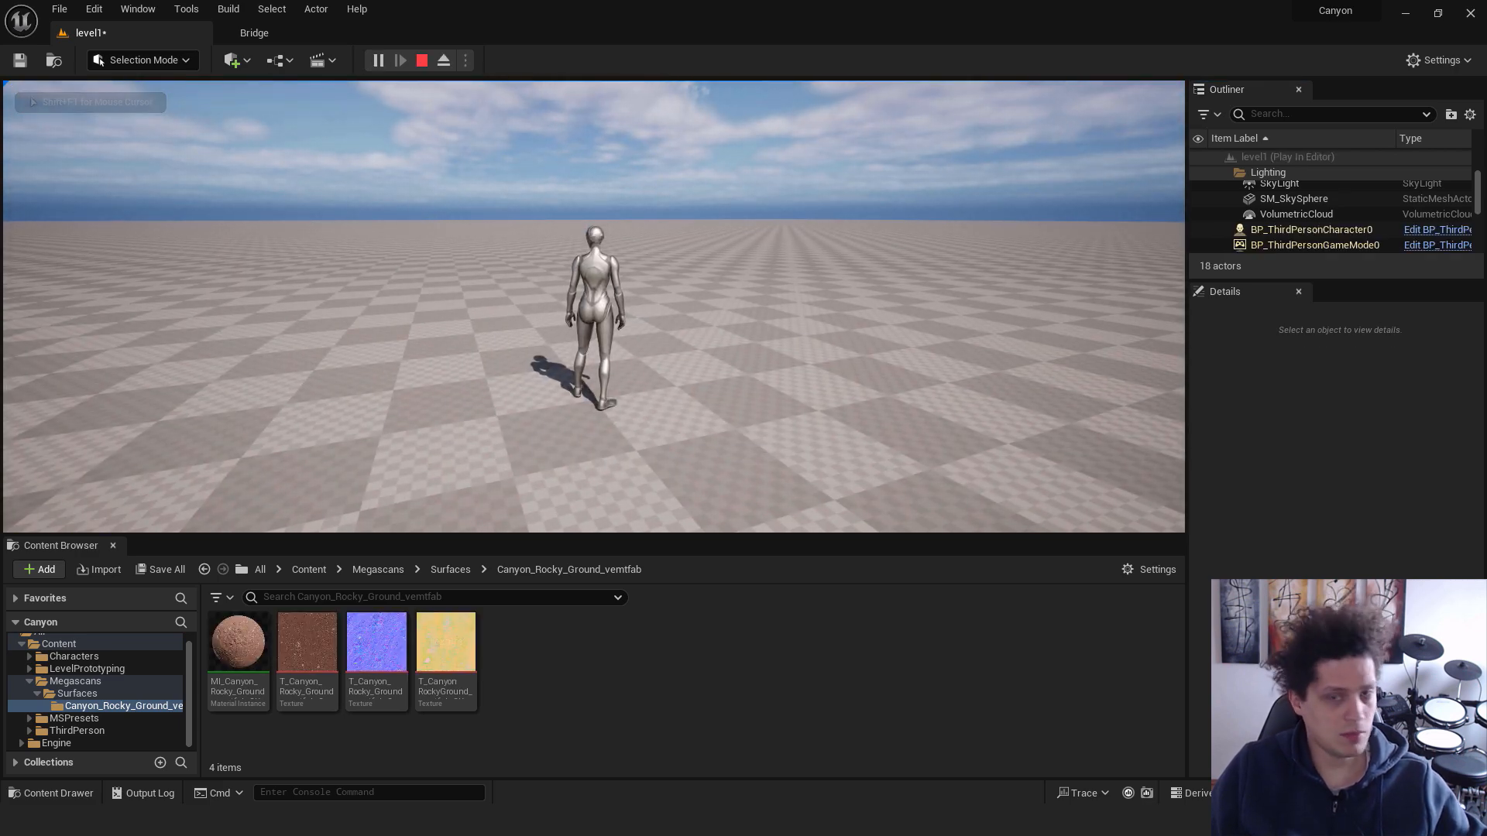
pyautogui.press('Escape')
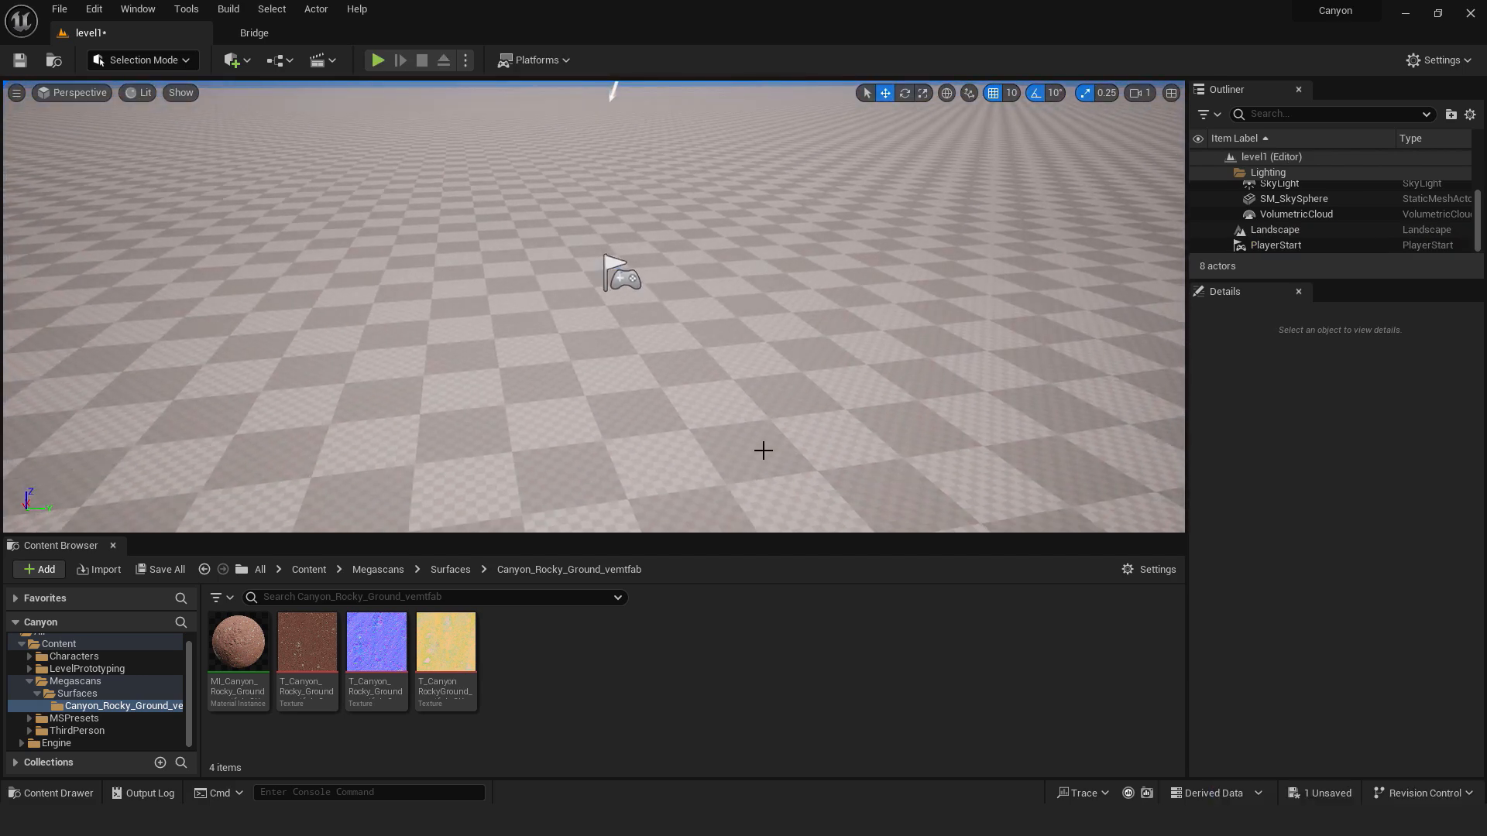
# Assign the Canyon Rocky Ground material instance as the Landscape Material of the Landscape actor
pyautogui.click(1281, 229)
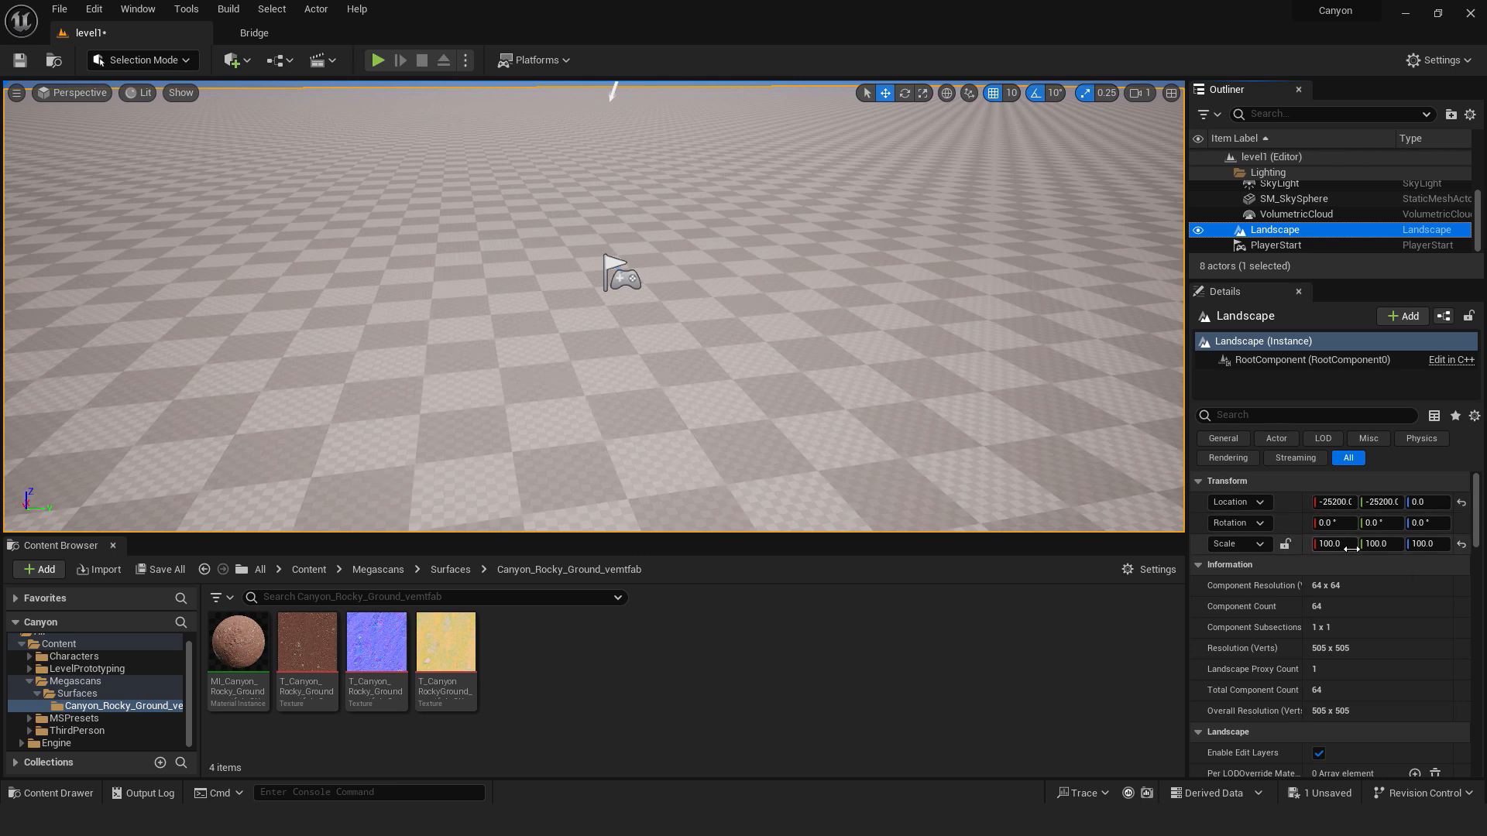
pyautogui.moveTo(1476, 508); pyautogui.dragTo(1479, 556)
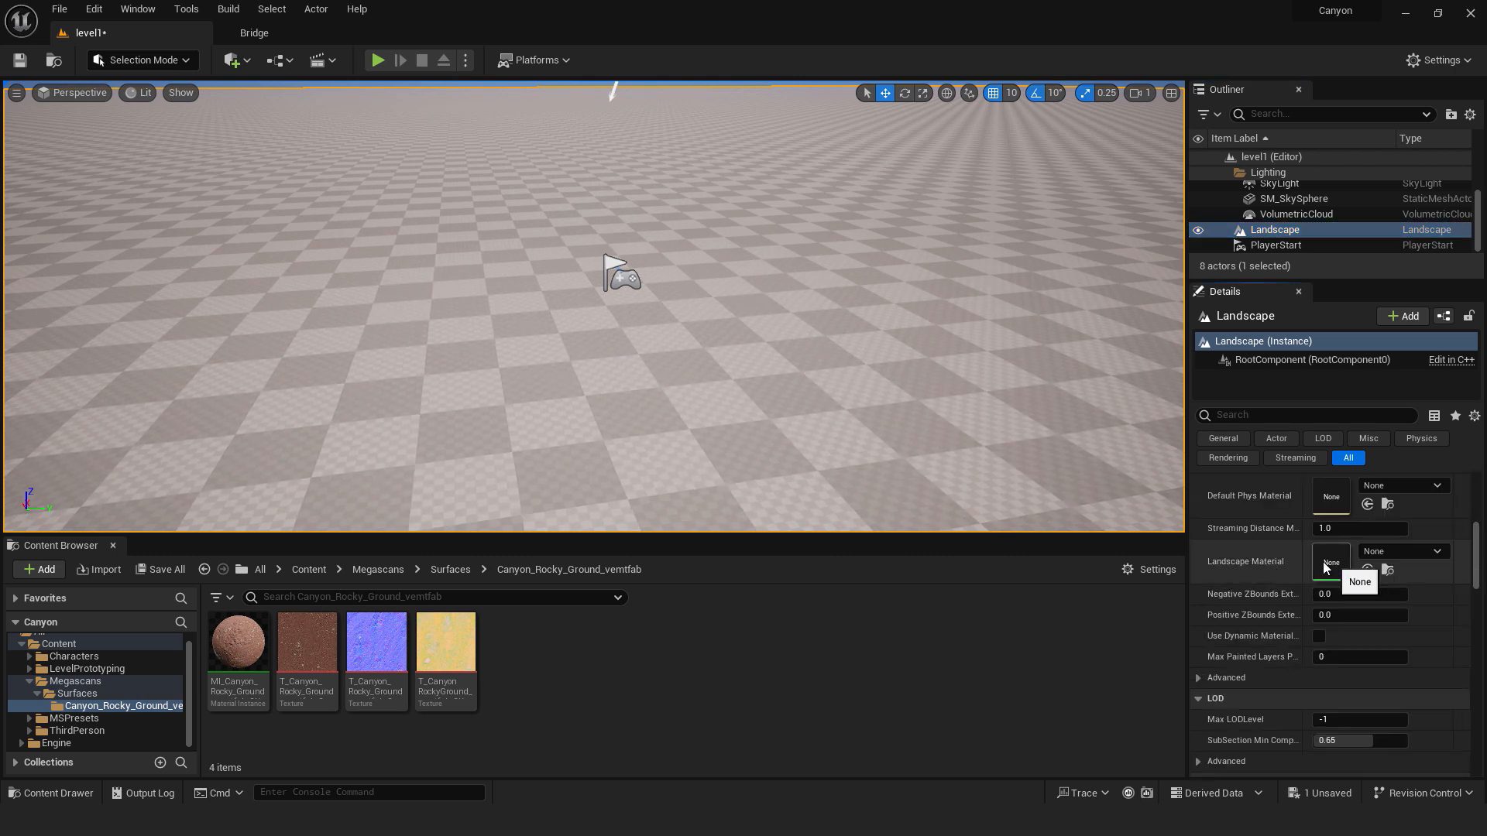
pyautogui.click(249, 645)
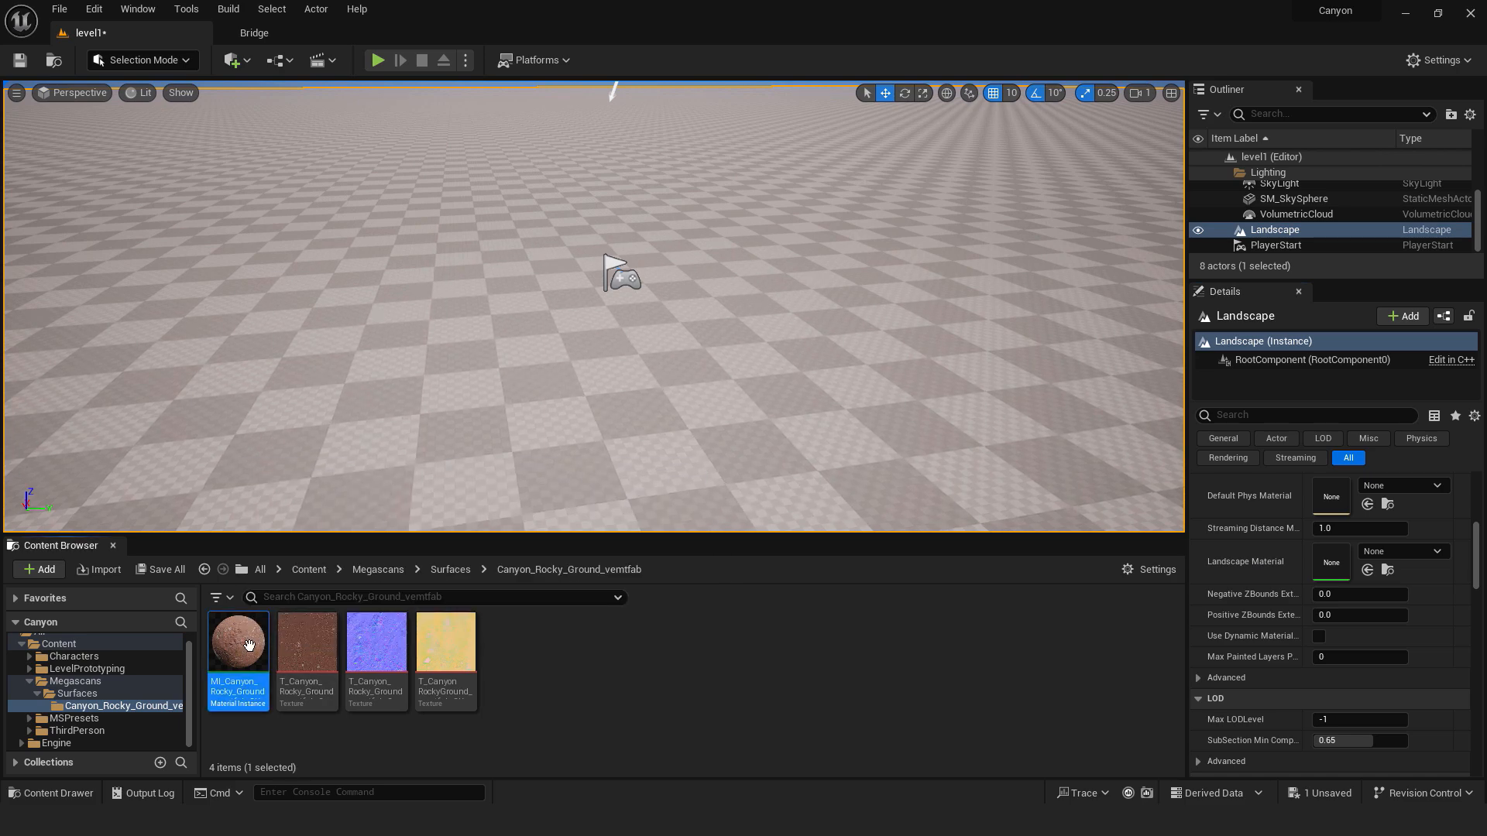
pyautogui.moveTo(236, 648); pyautogui.dragTo(1340, 568)
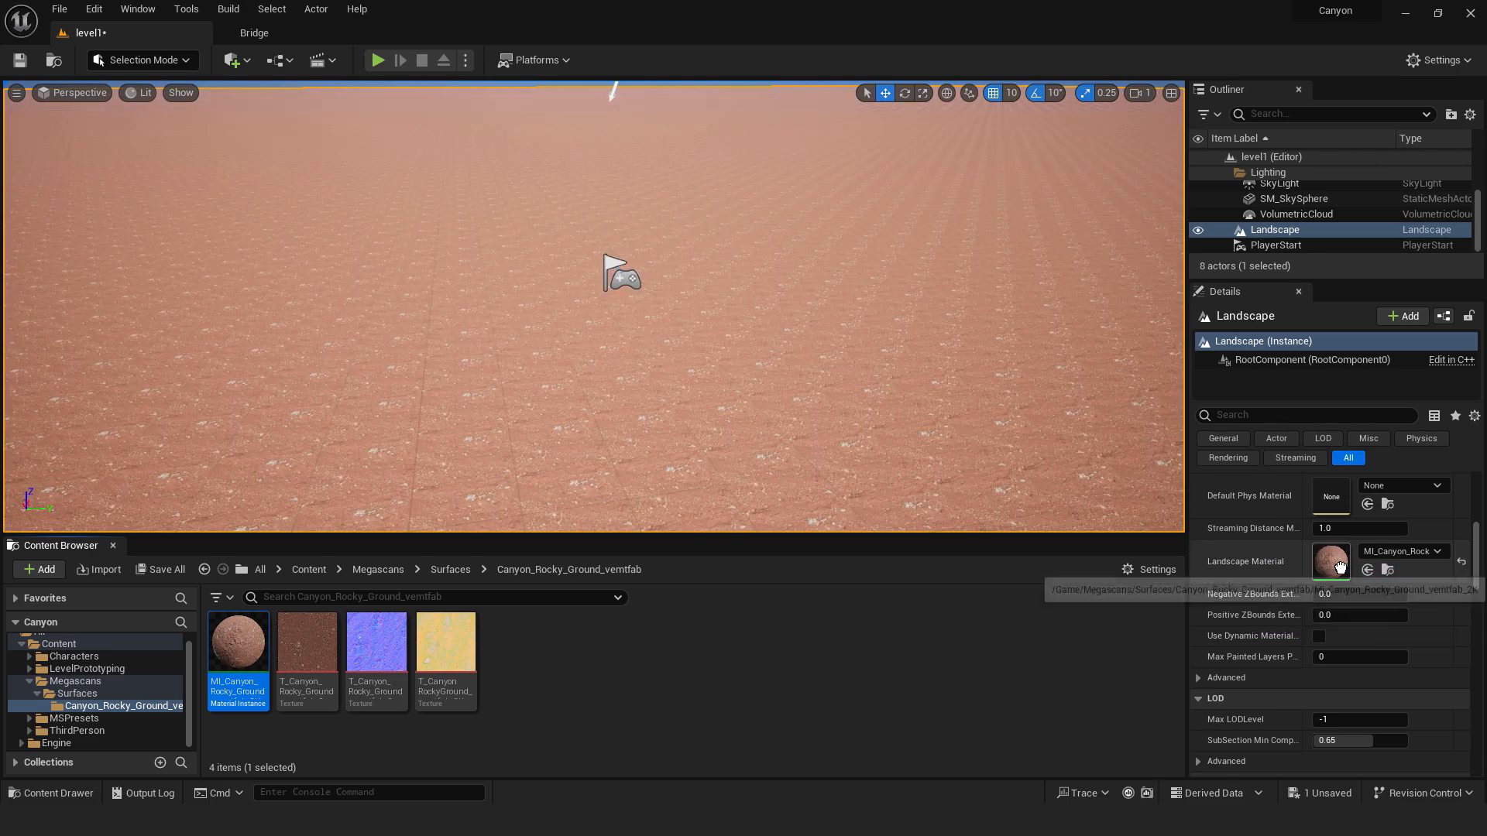
# Play the level to examine the rocky ground material on the landscape, and stop the session
pyautogui.moveTo(860, 370); pyautogui.dragTo(666, 178, button='right')
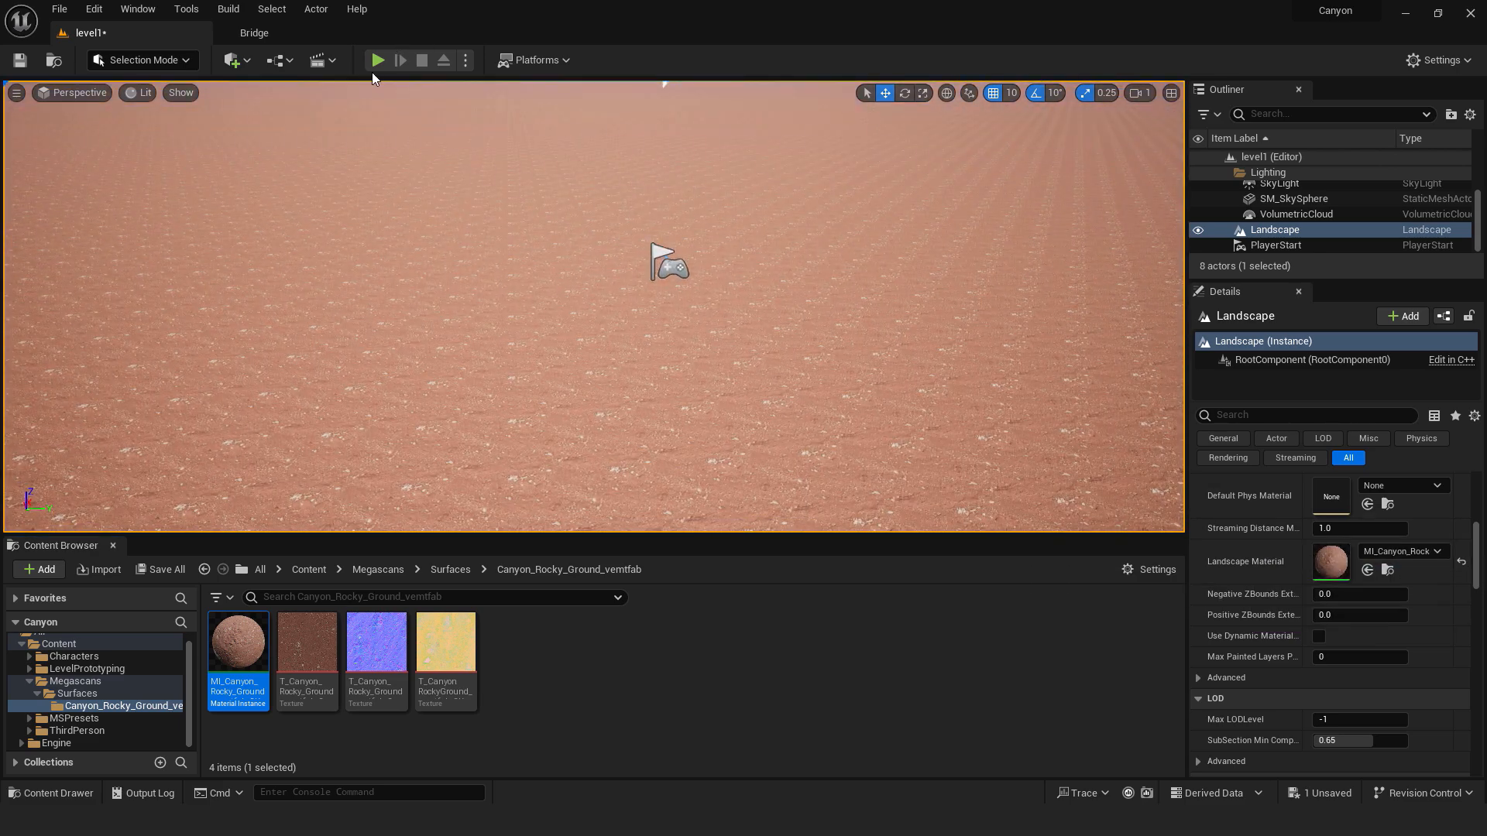
pyautogui.click(378, 61)
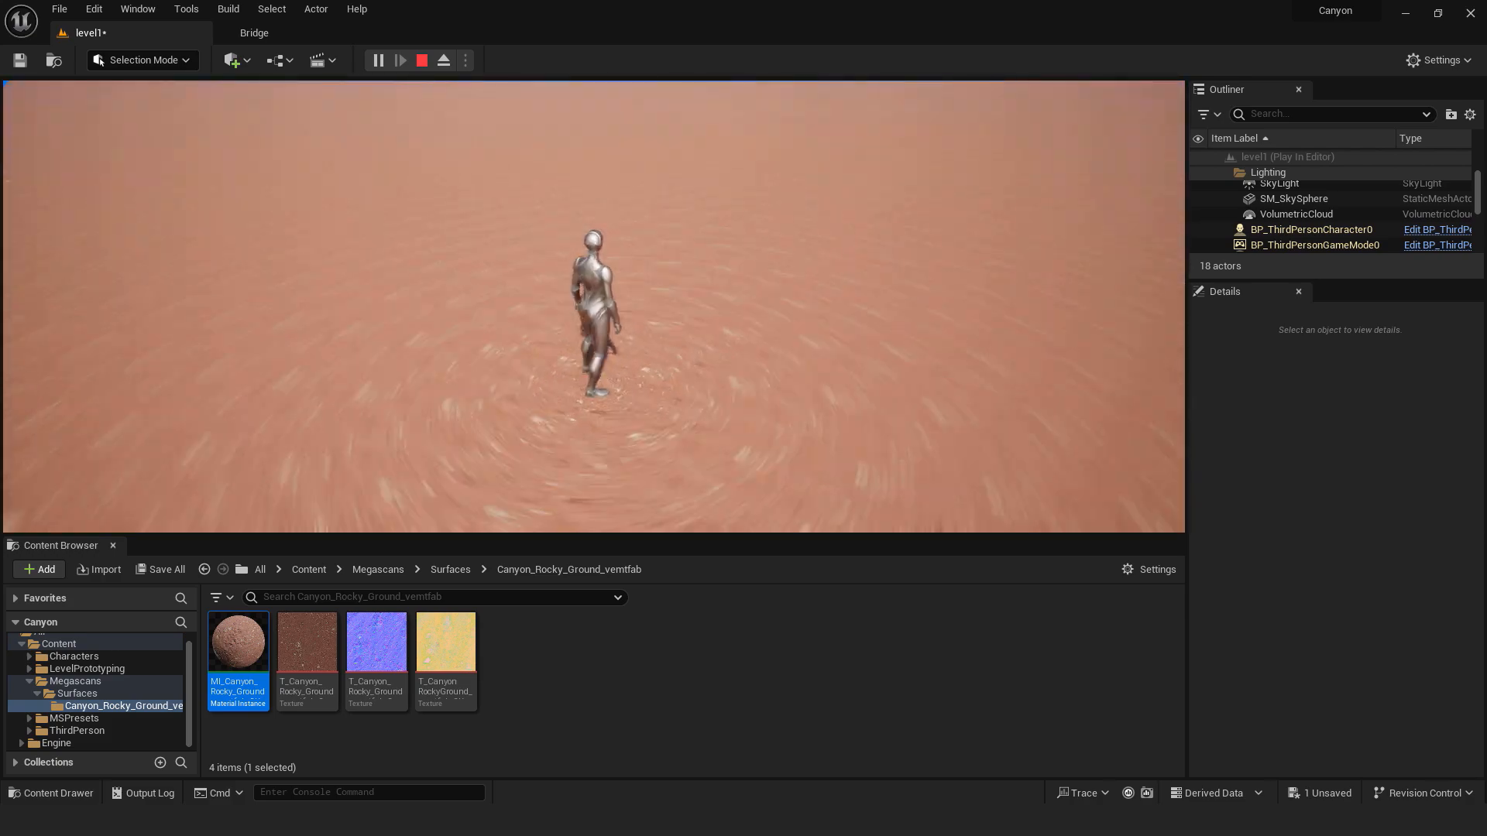
pyautogui.press('Escape')
# Enable the Tiling/Offset override in the Canyon Rocky Ground material instance and set Tiling X and Tiling Y to 0.1
pyautogui.doubleClick(237, 645)
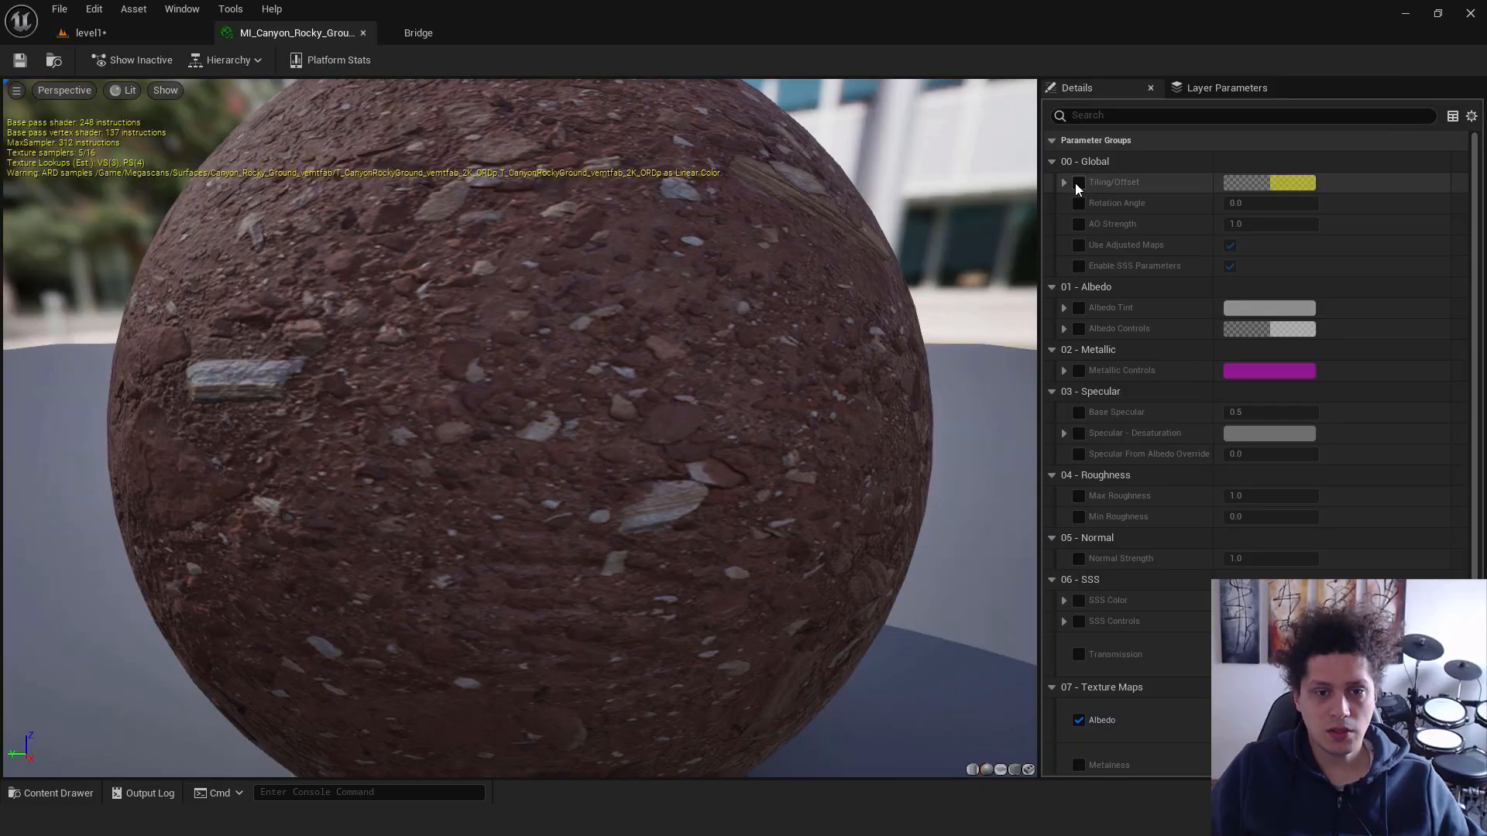
pyautogui.click(1080, 182)
pyautogui.click(1064, 182)
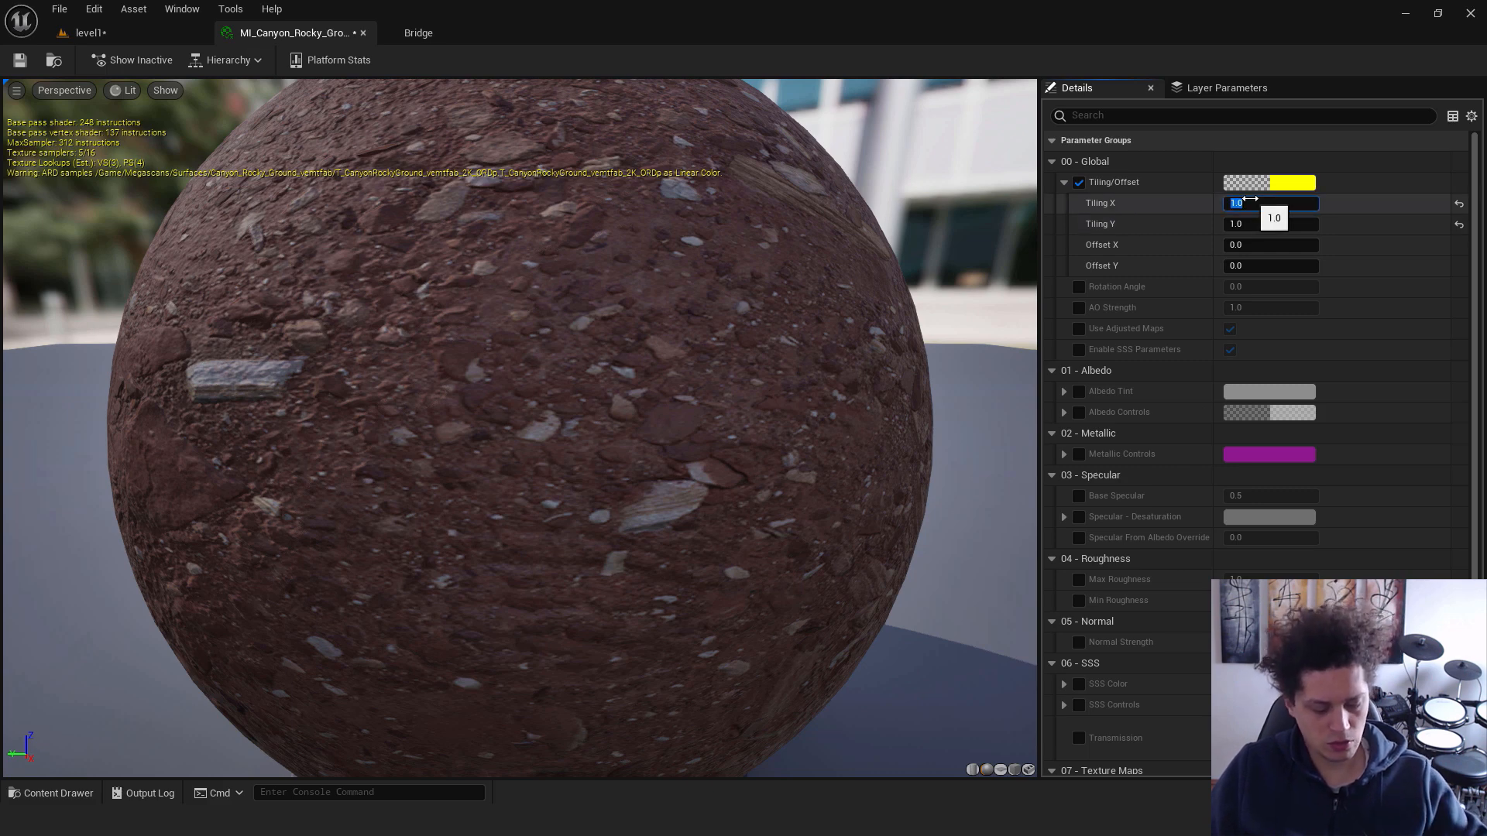
pyautogui.press('Return')
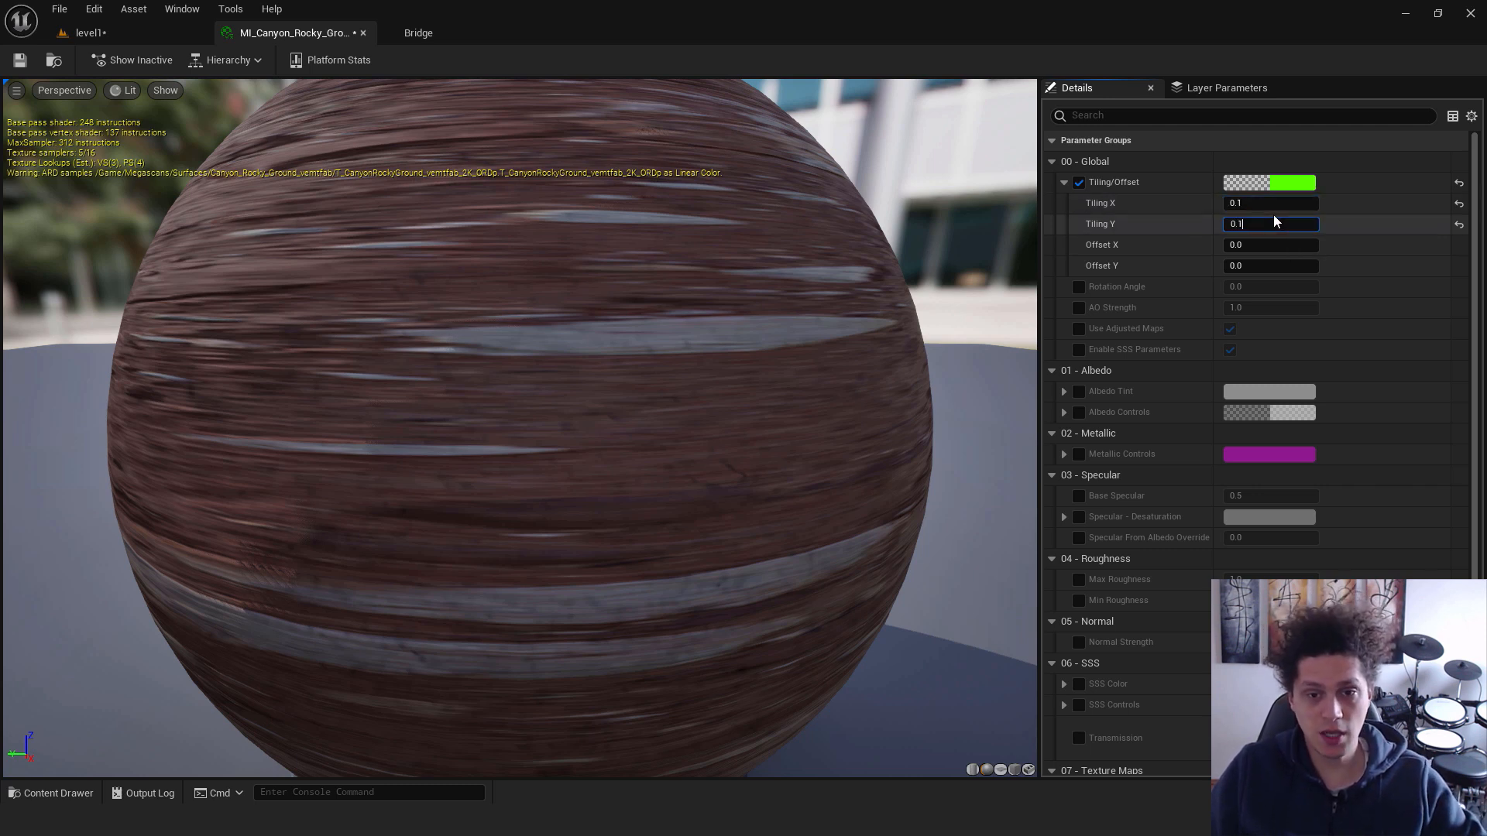
pyautogui.press('Return')
# Return to level1, inspect the retiled ground up close and hide the viewport grid
pyautogui.click(117, 33)
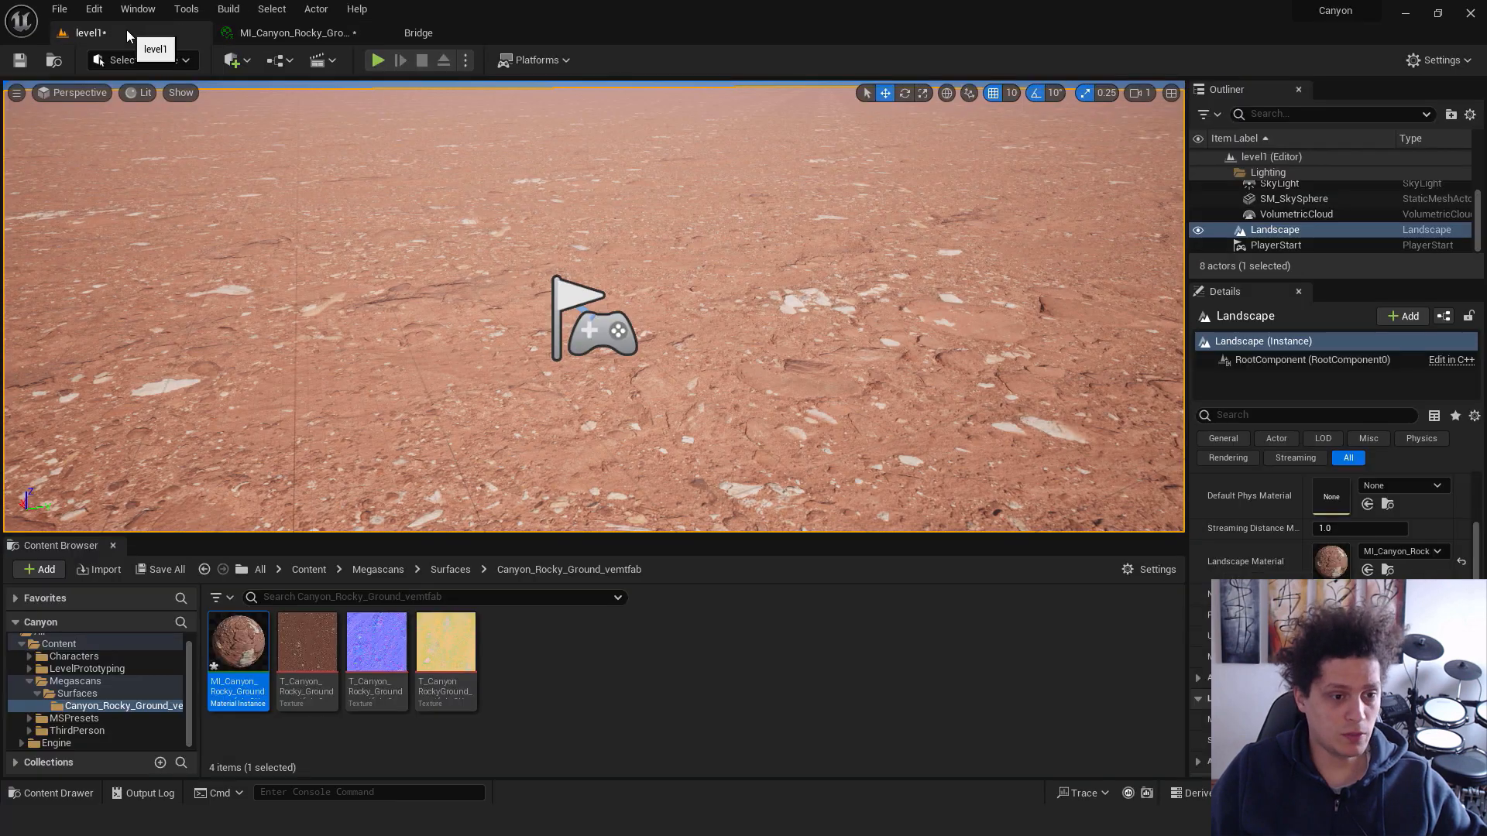
pyautogui.moveTo(594, 307); pyautogui.dragTo(583, 381, button='right')
pyautogui.press('w')
pyautogui.moveTo(697, 230)
pyautogui.mouseDown(button='right')
pyautogui.moveTo(732, 252)
pyautogui.moveTo(694, 207)
pyautogui.mouseUp(button='right')
pyautogui.scroll(-2, 698, 219)
pyautogui.press('s')
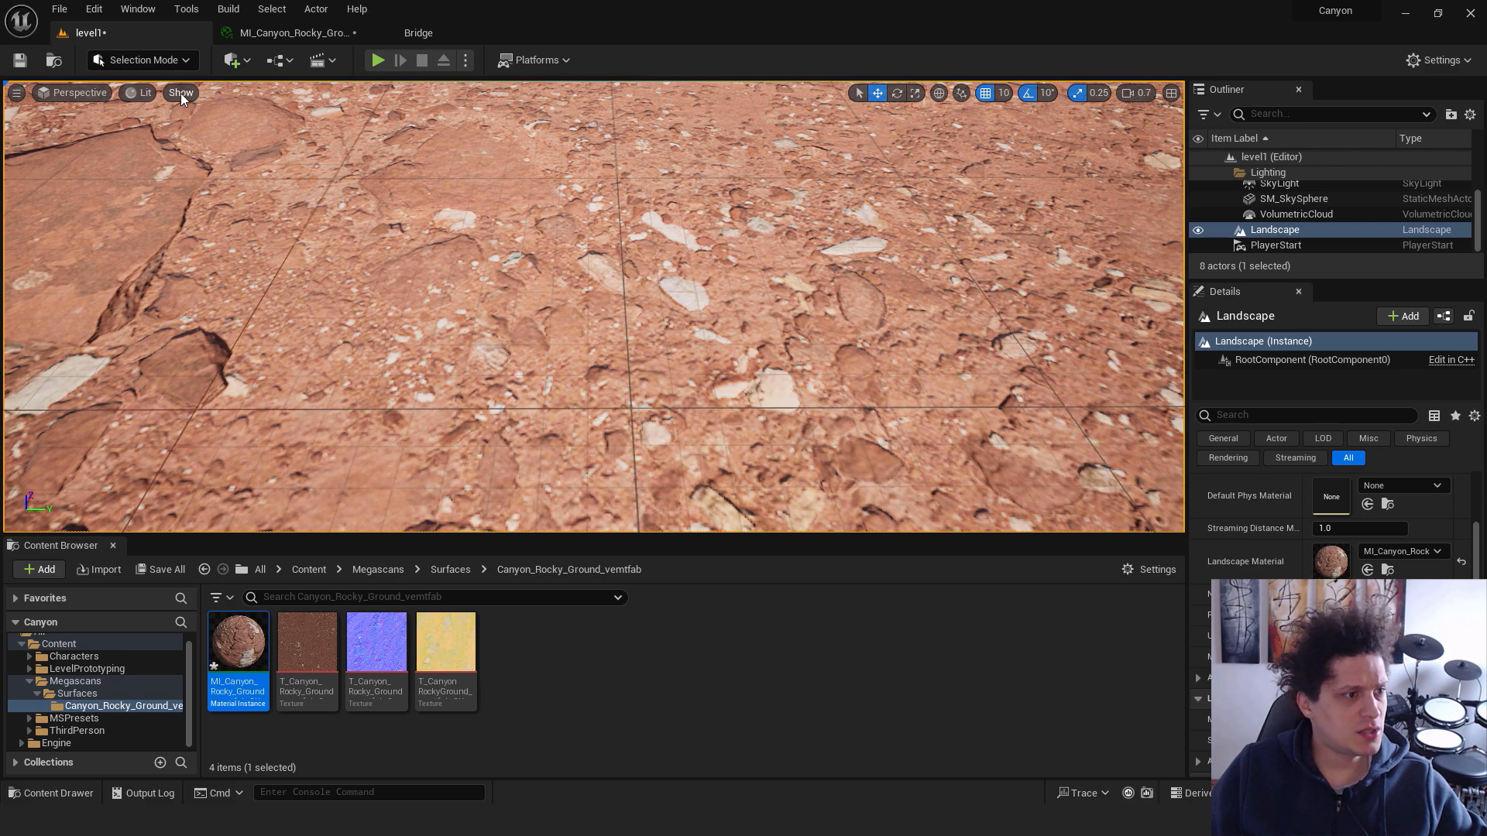
pyautogui.click(181, 94)
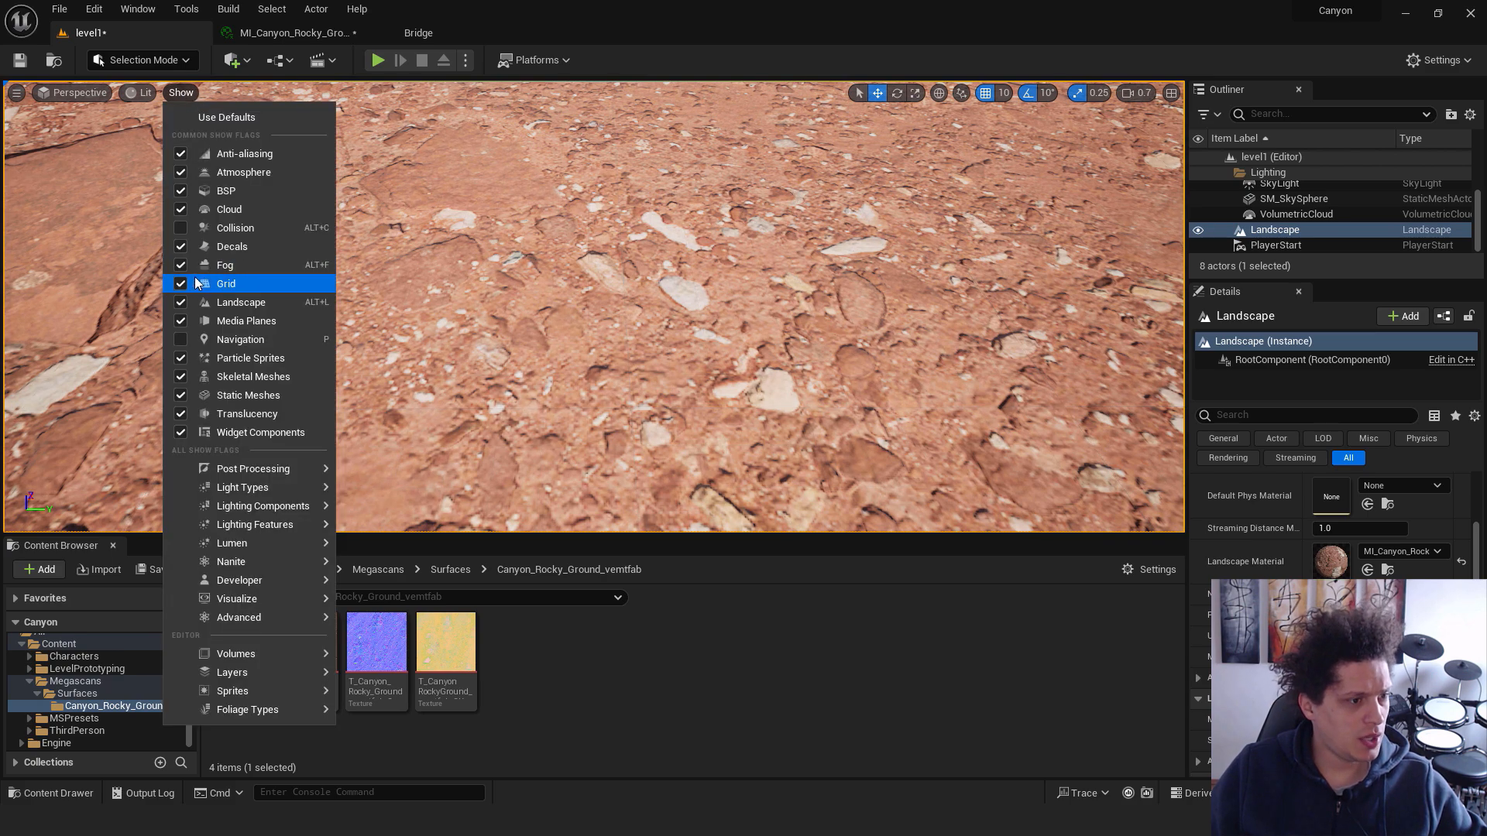
pyautogui.click(735, 327)
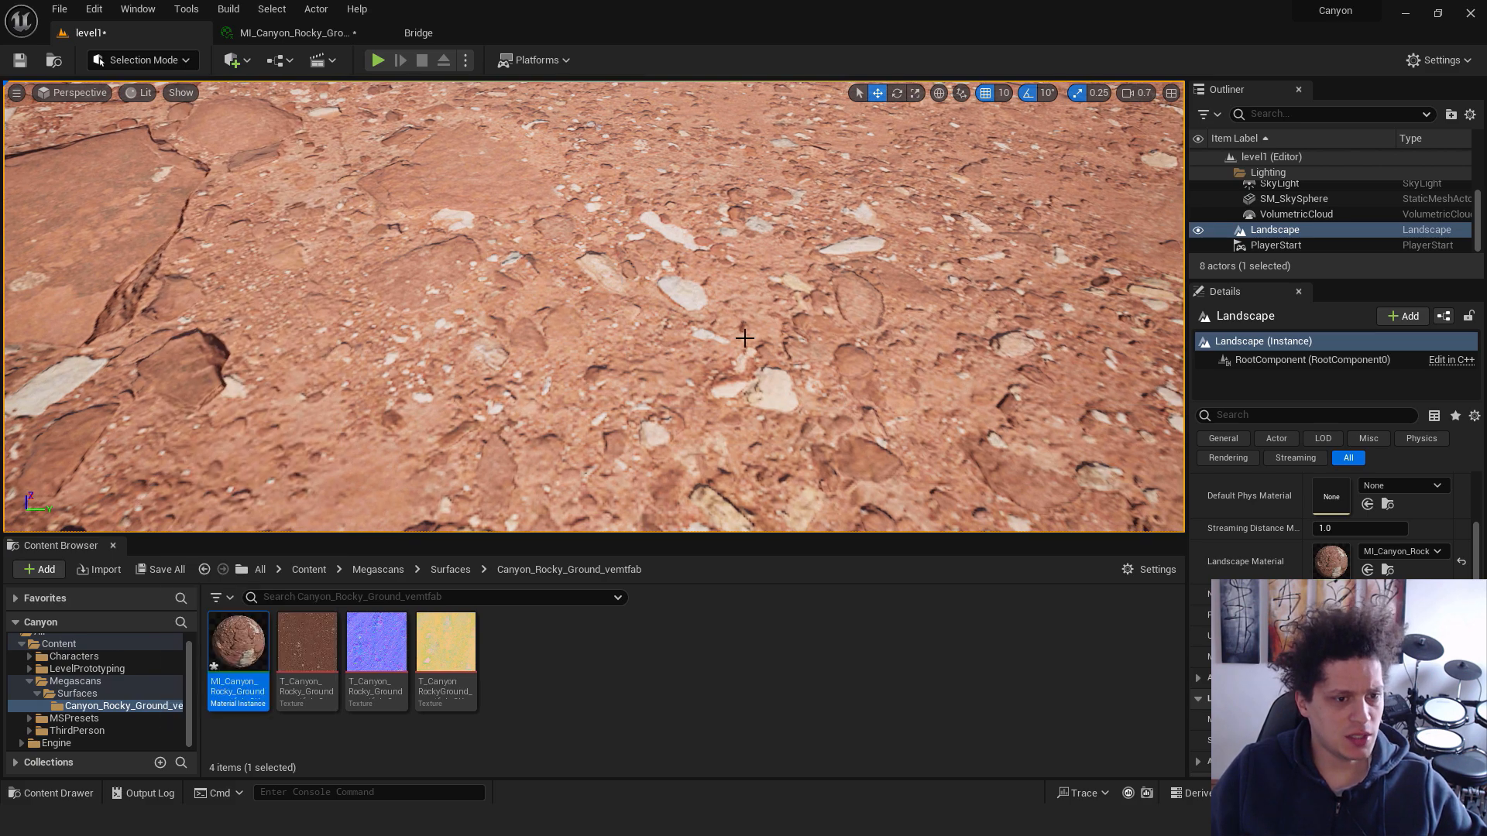
# Play the level to examine the retiled rocky ground from the character's view, and stop the session
pyautogui.moveTo(735, 327); pyautogui.dragTo(785, 312, button='right')
pyautogui.click(377, 60)
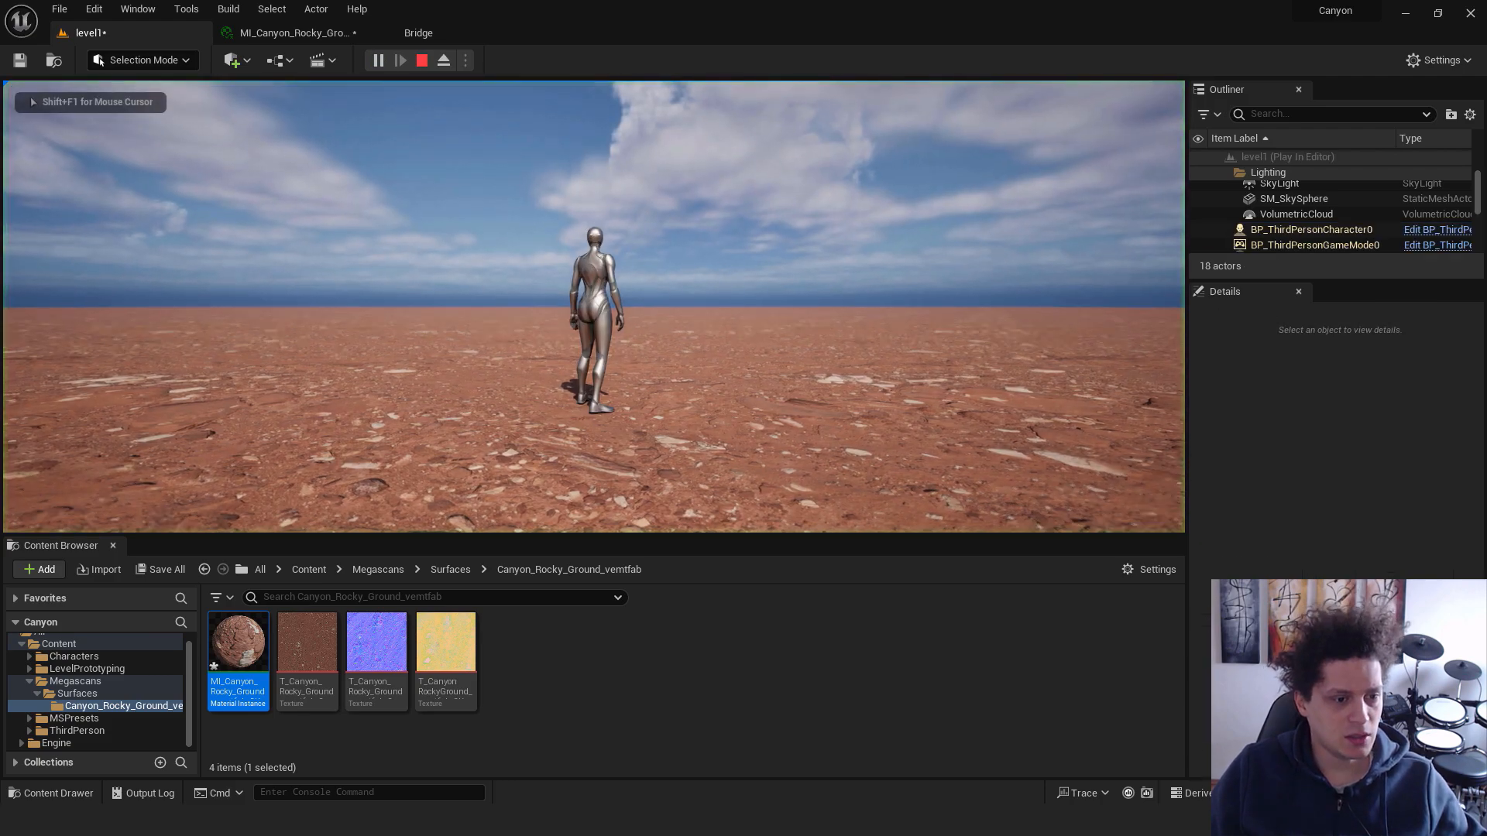
pyautogui.press('w')
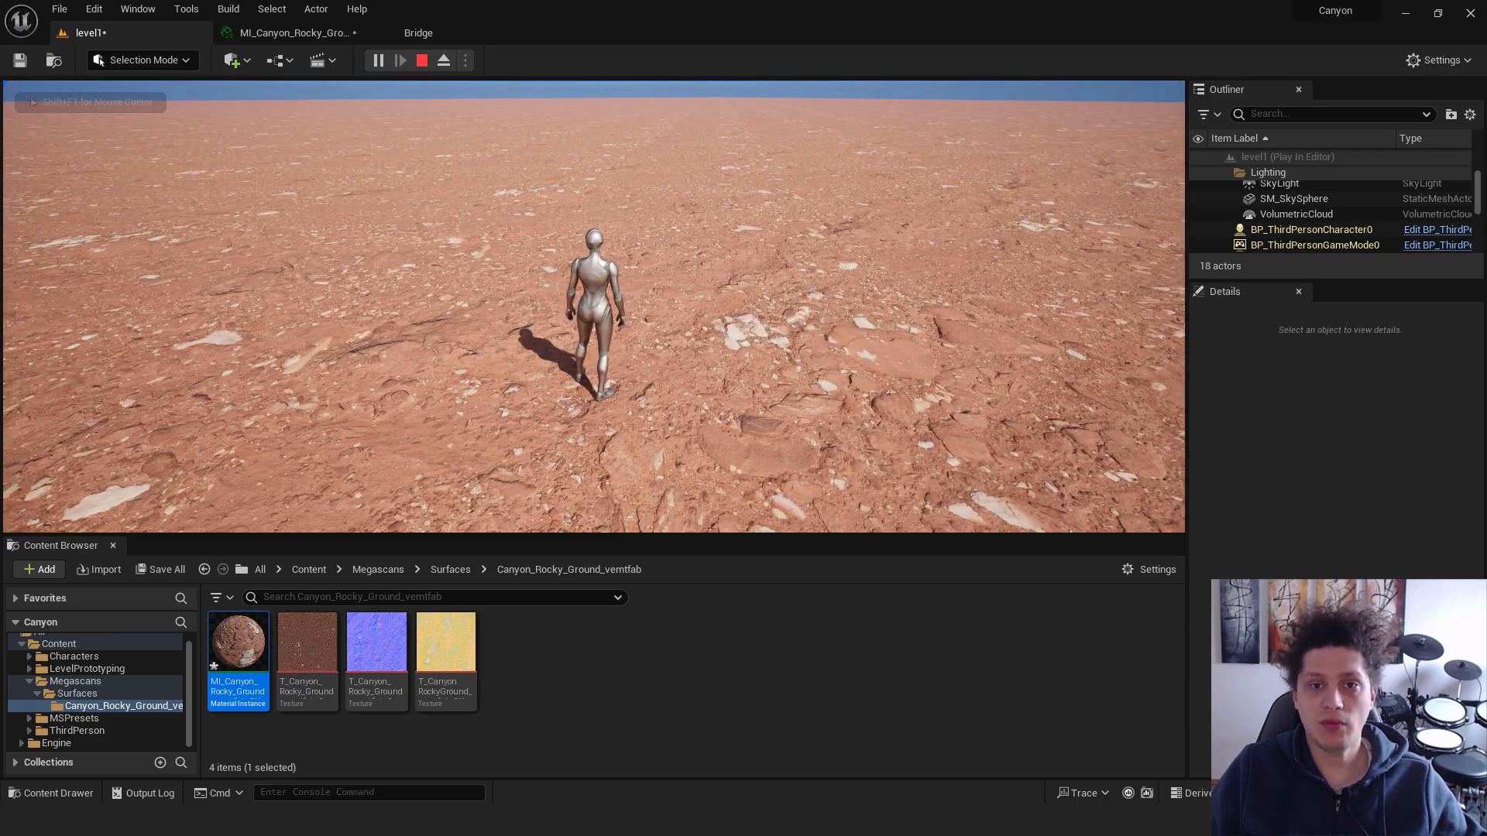
pyautogui.press('Escape')
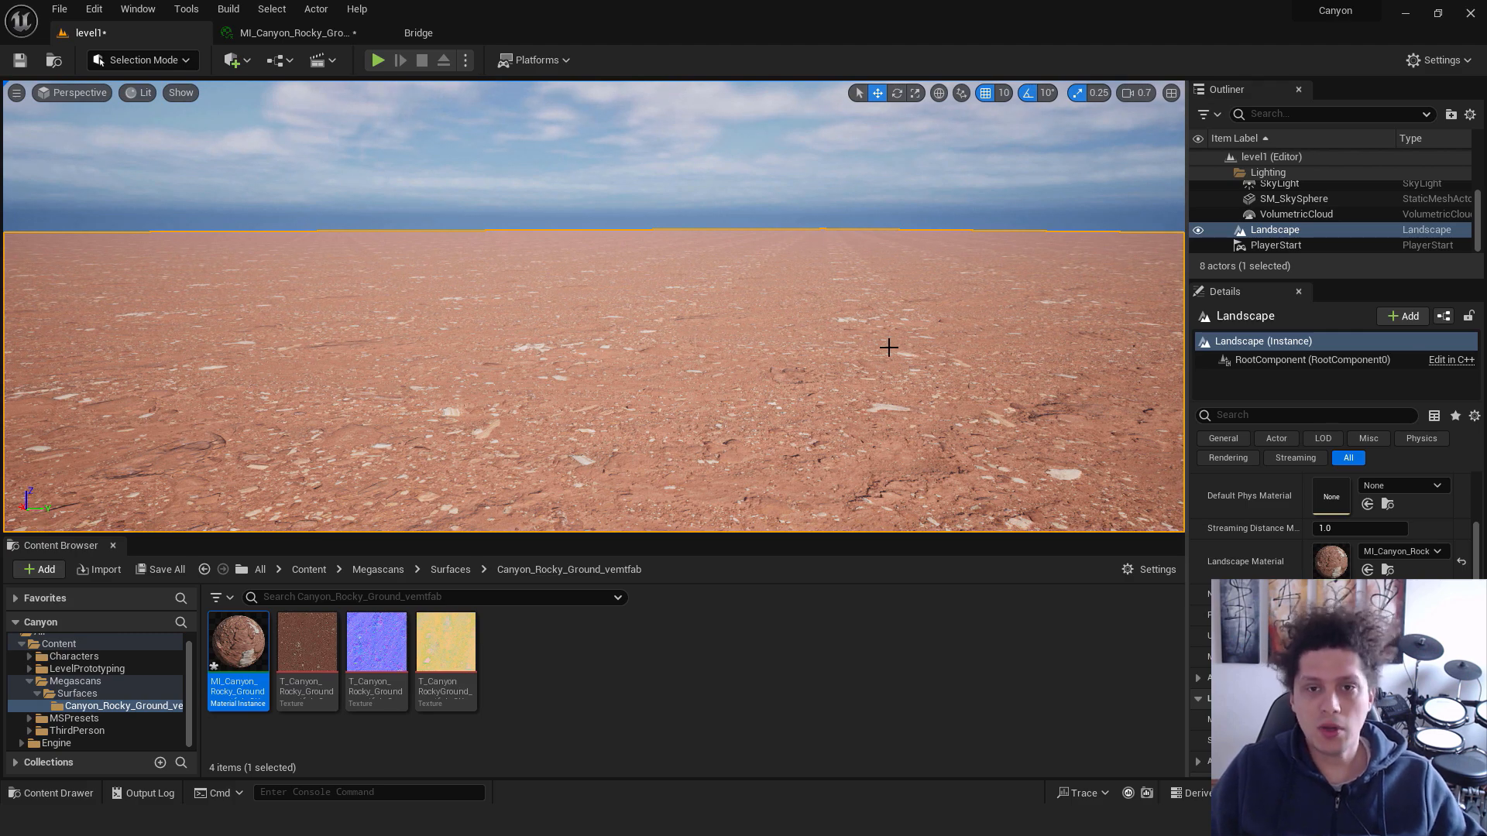
# Find the Water Body River actor and place it on the landscape beside the player start area
pyautogui.moveTo(812, 344); pyautogui.dragTo(805, 377, button='right')
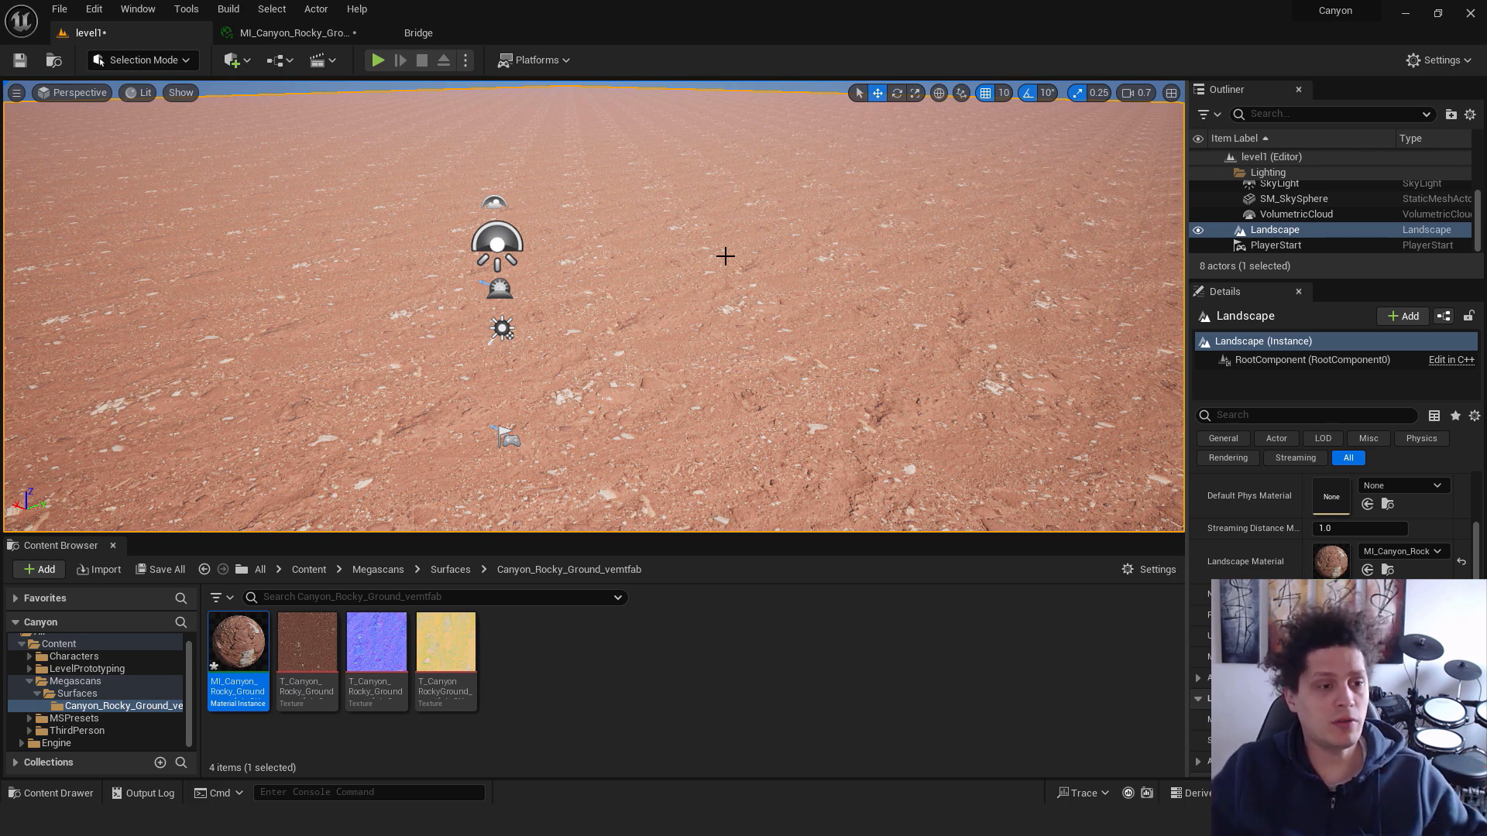
pyautogui.click(246, 62)
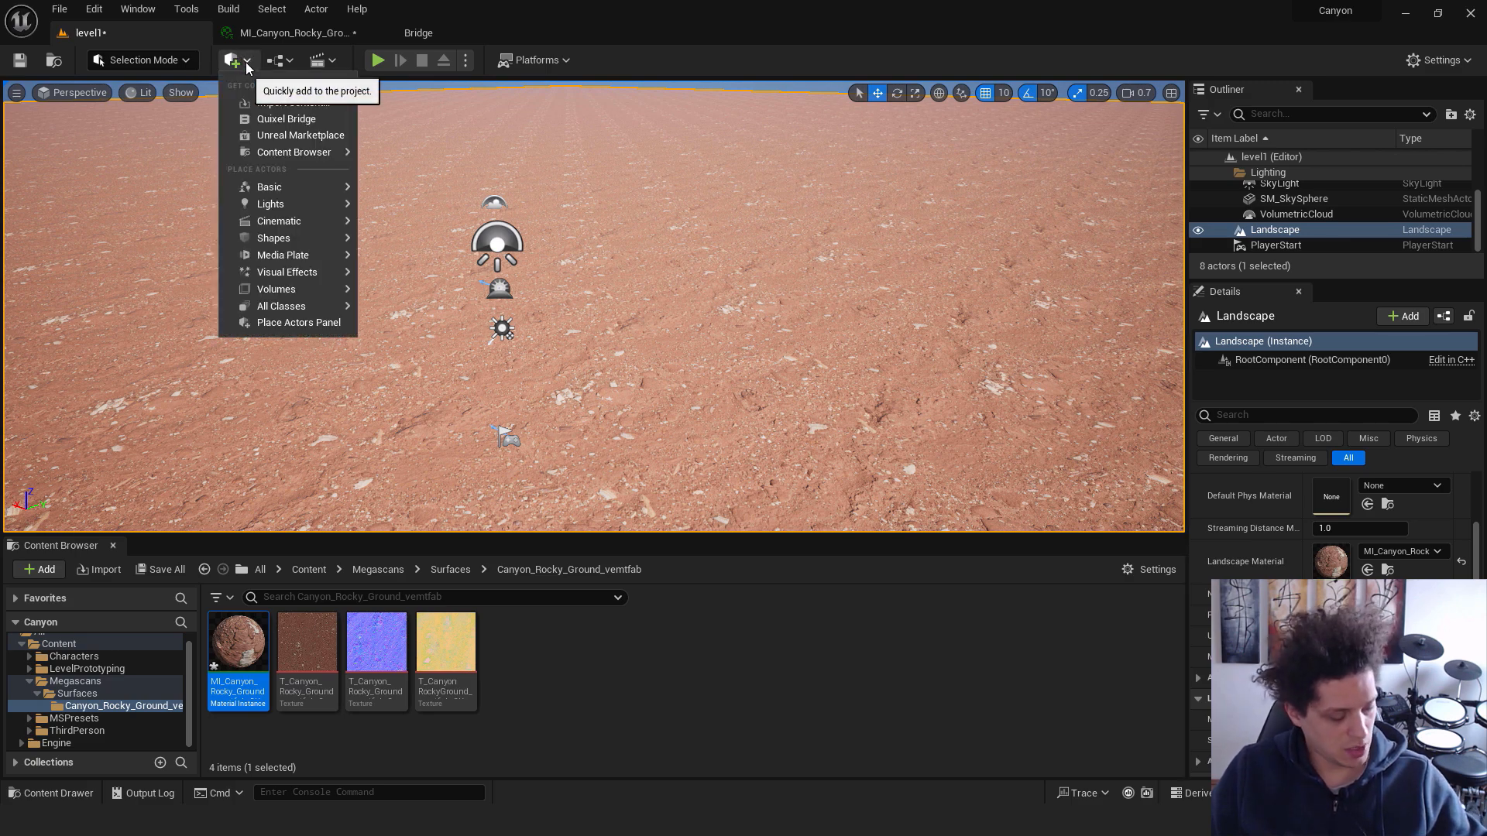
pyautogui.write('river')
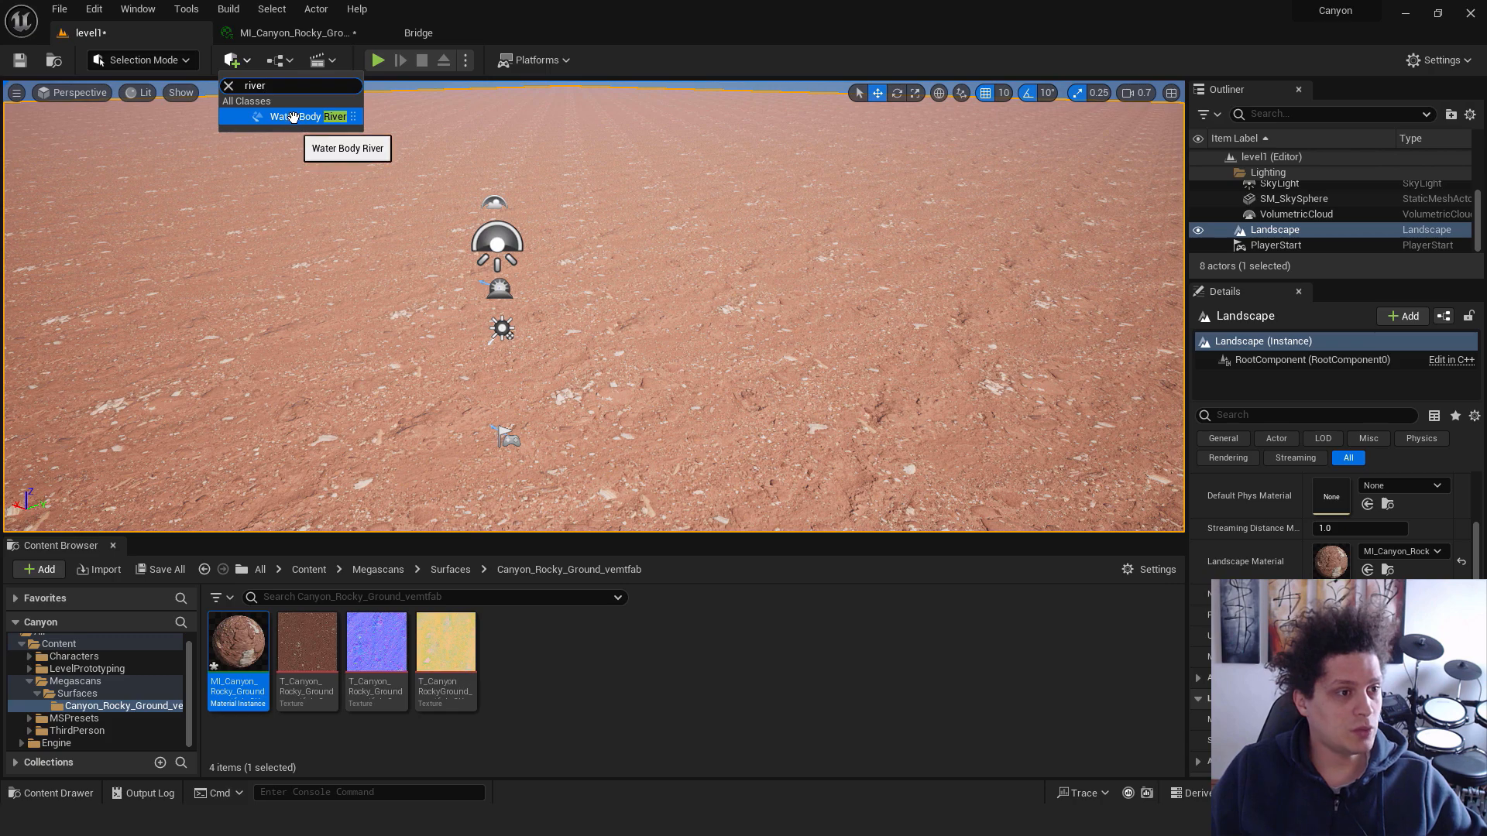
pyautogui.moveTo(290, 117); pyautogui.dragTo(649, 296)
pyautogui.moveTo(709, 309); pyautogui.dragTo(681, 341, button='right')
# Play the level from a spot next to the river, run along the bank to examine the water, and stop
pyautogui.rightClick(478, 434)
pyautogui.click(534, 790)
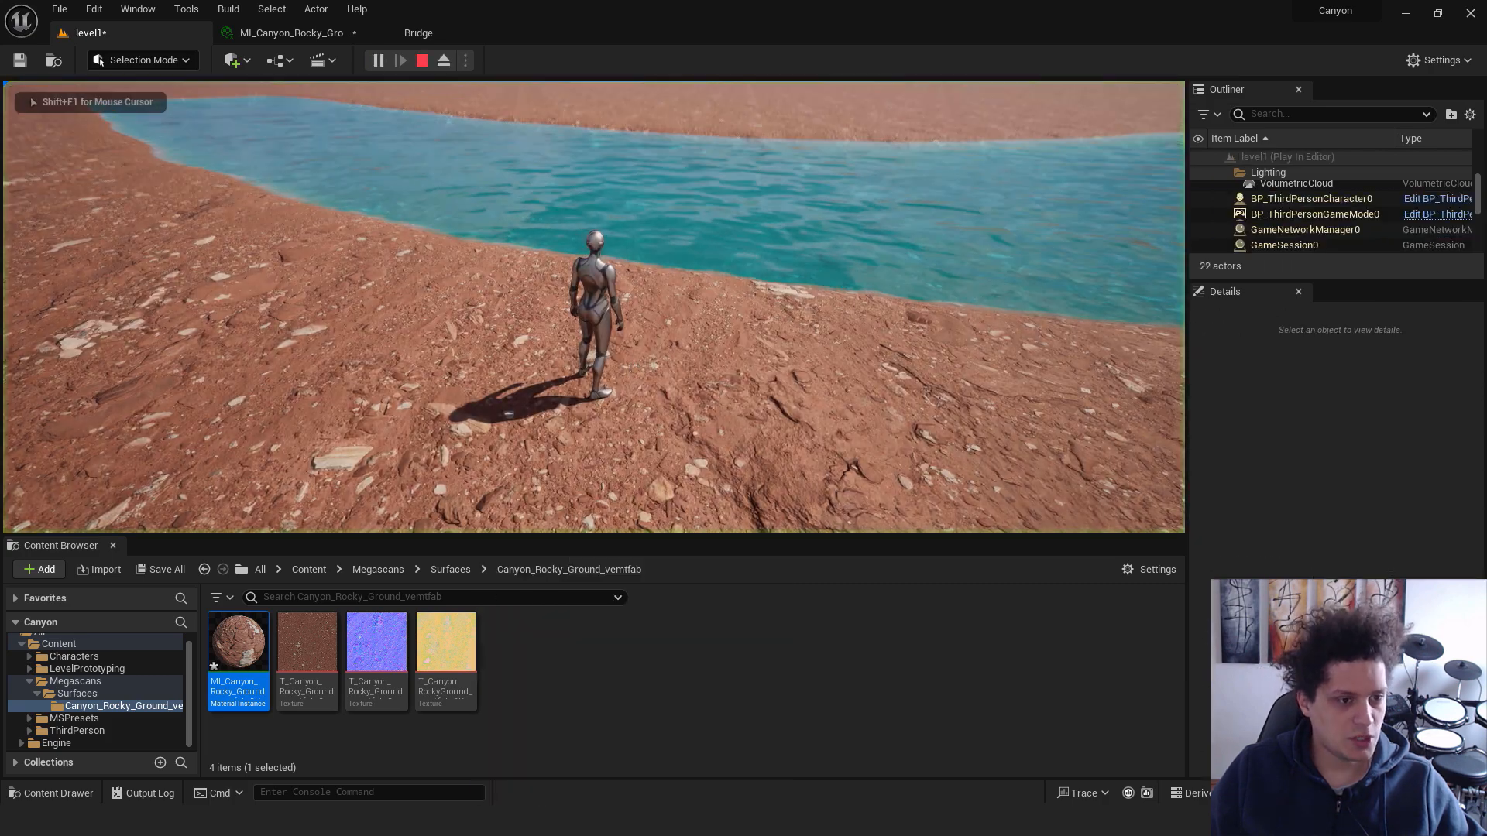
pyautogui.press('w')
pyautogui.press('d')
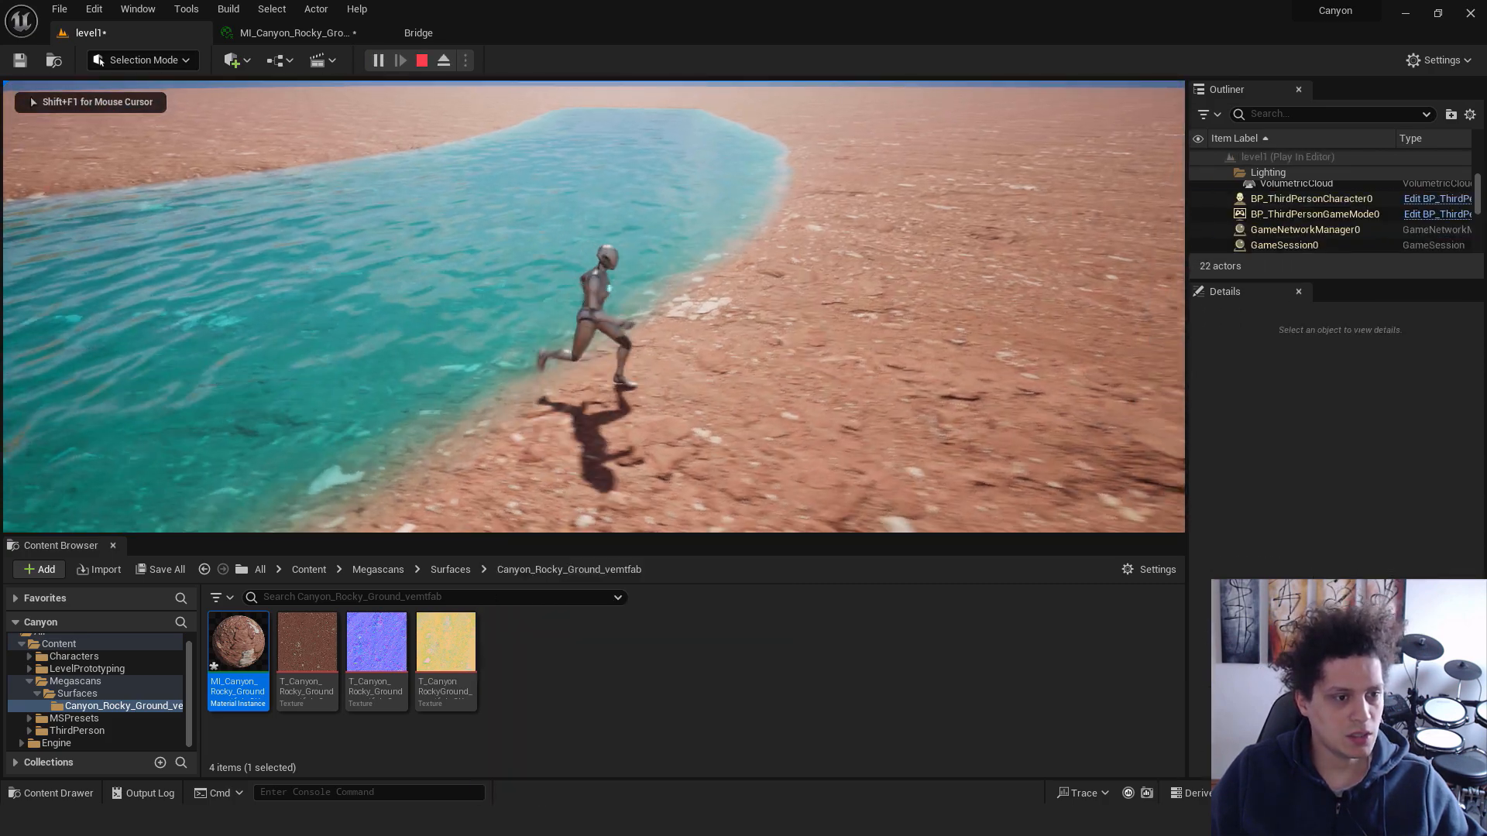
pyautogui.press('Escape')
# Select all spline points of WaterBodyRiver and set their River Width to 1500 in the water settings
pyautogui.moveTo(727, 323)
pyautogui.mouseDown(button='right')
pyautogui.moveTo(747, 341)
pyautogui.moveTo(744, 325)
pyautogui.moveTo(702, 319)
pyautogui.mouseUp(button='right')
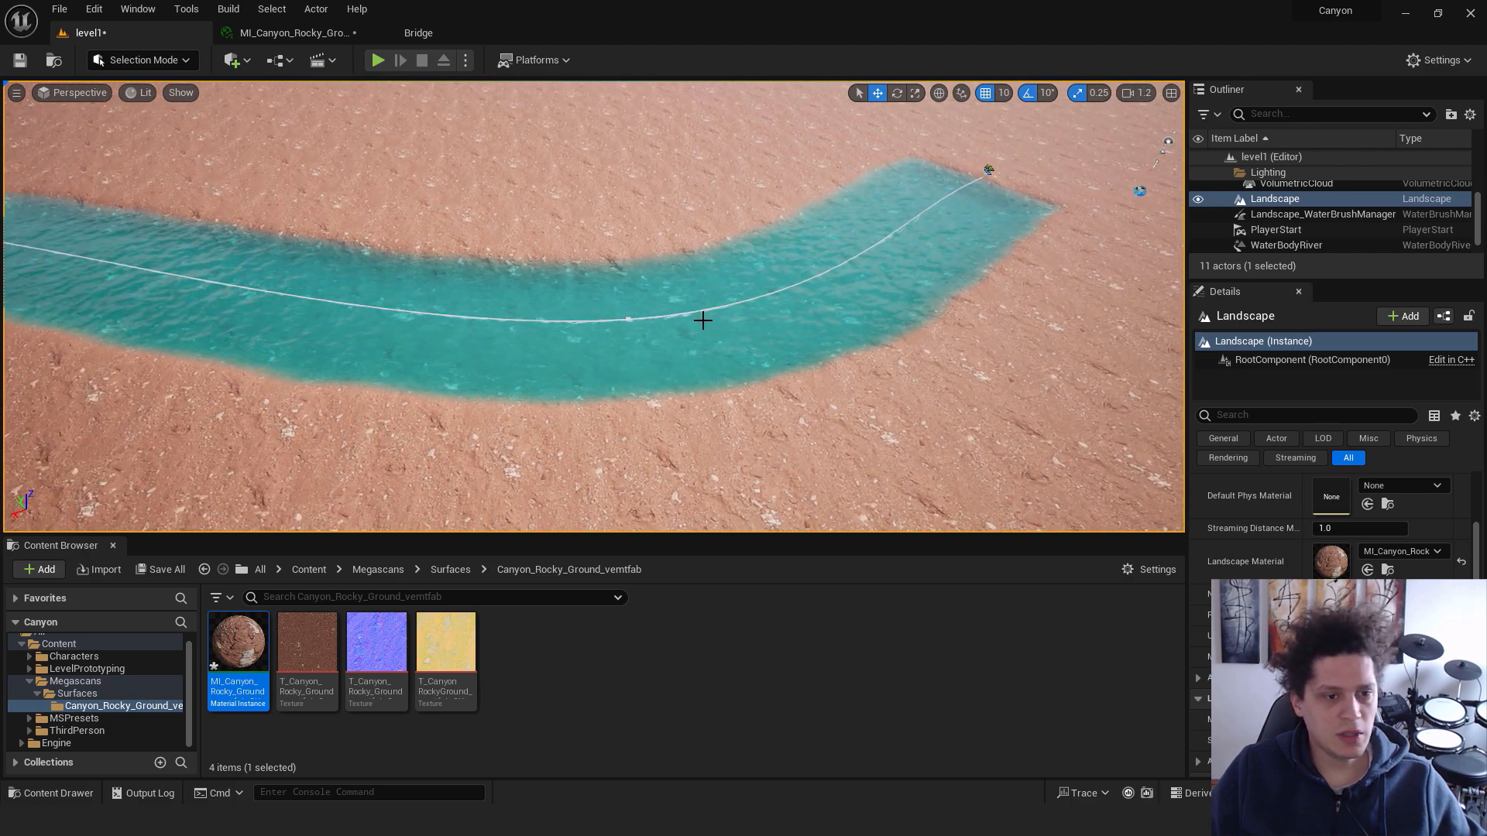
pyautogui.click(1295, 245)
pyautogui.moveTo(1477, 495)
pyautogui.mouseDown()
pyautogui.moveTo(1477, 542)
pyautogui.moveTo(1481, 502)
pyautogui.mouseUp()
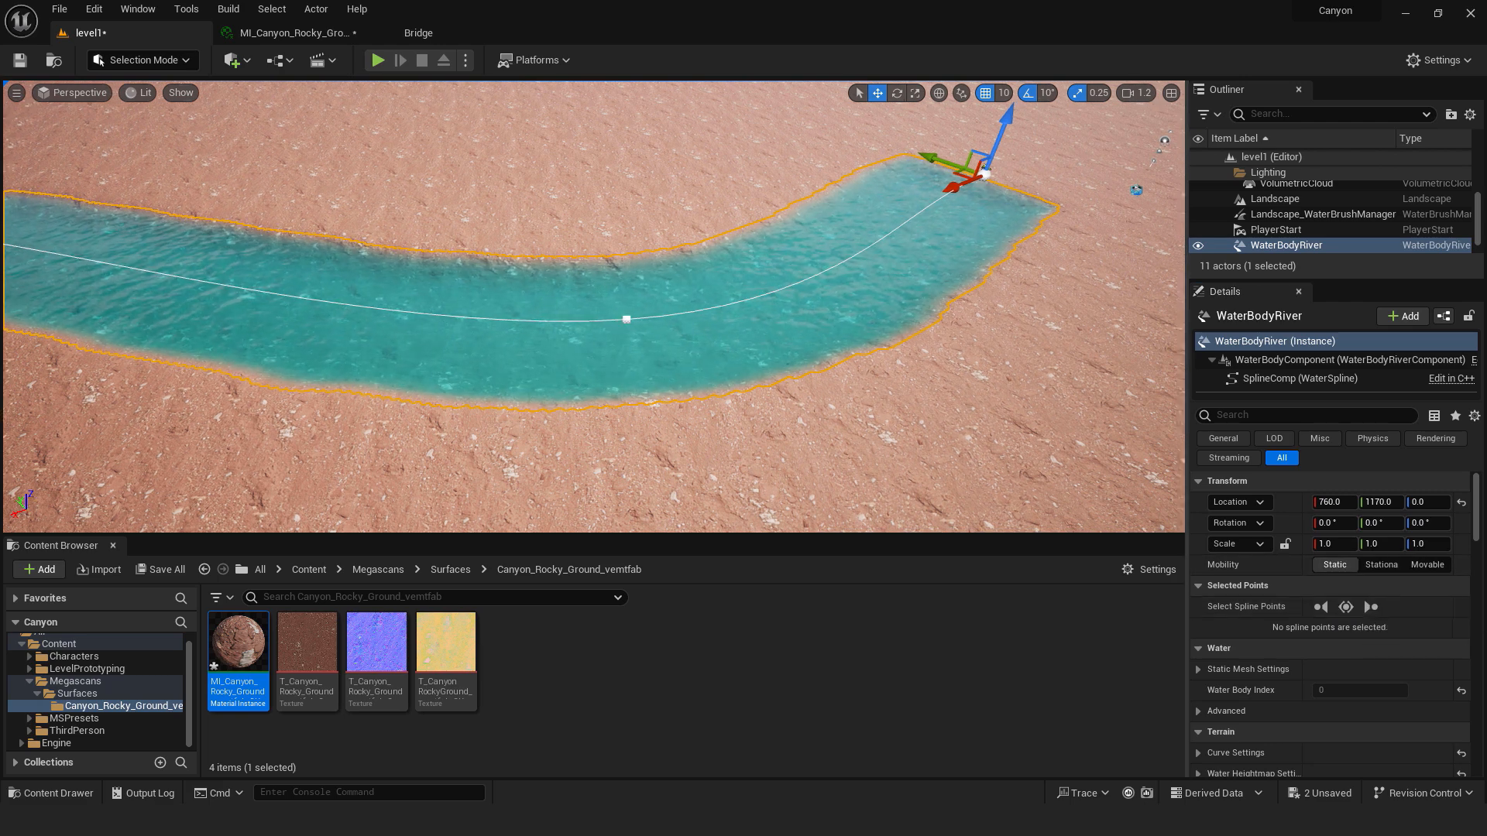
pyautogui.click(627, 320)
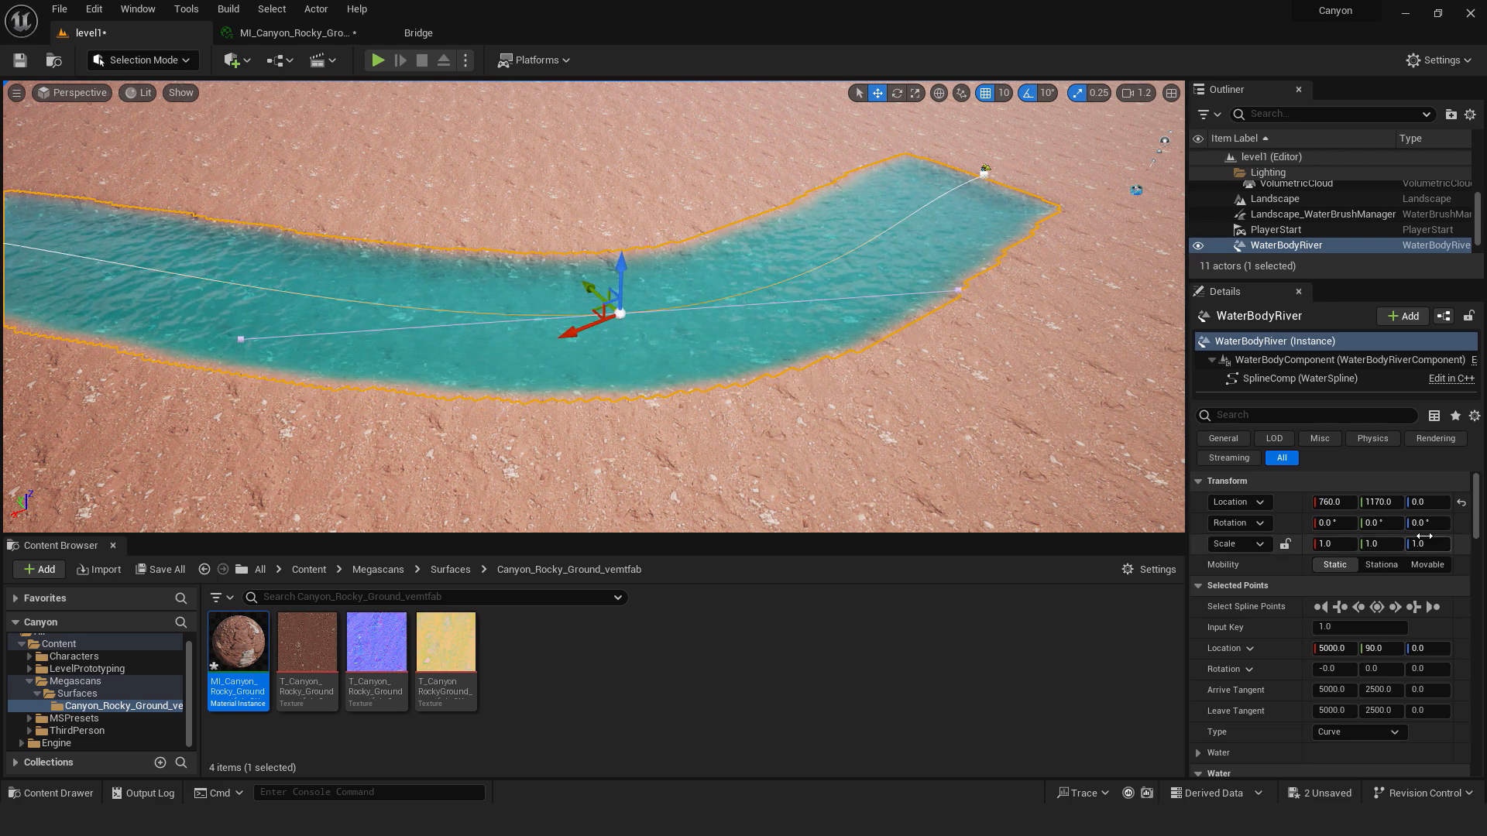
pyautogui.click(1378, 607)
pyautogui.scroll(-4, 1286, 643)
pyautogui.click(1198, 657)
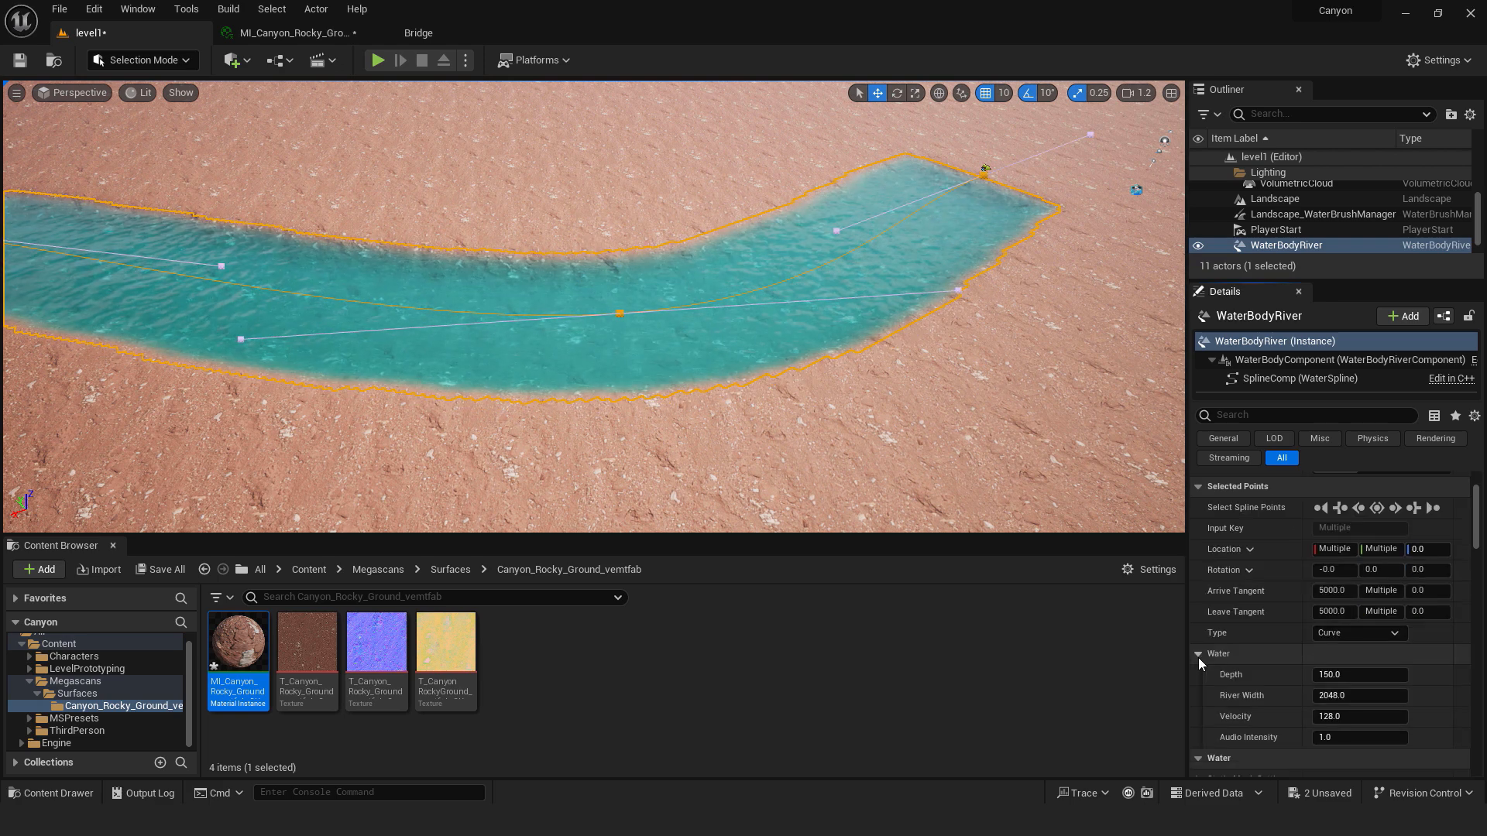
pyautogui.scroll(-1, 1198, 658)
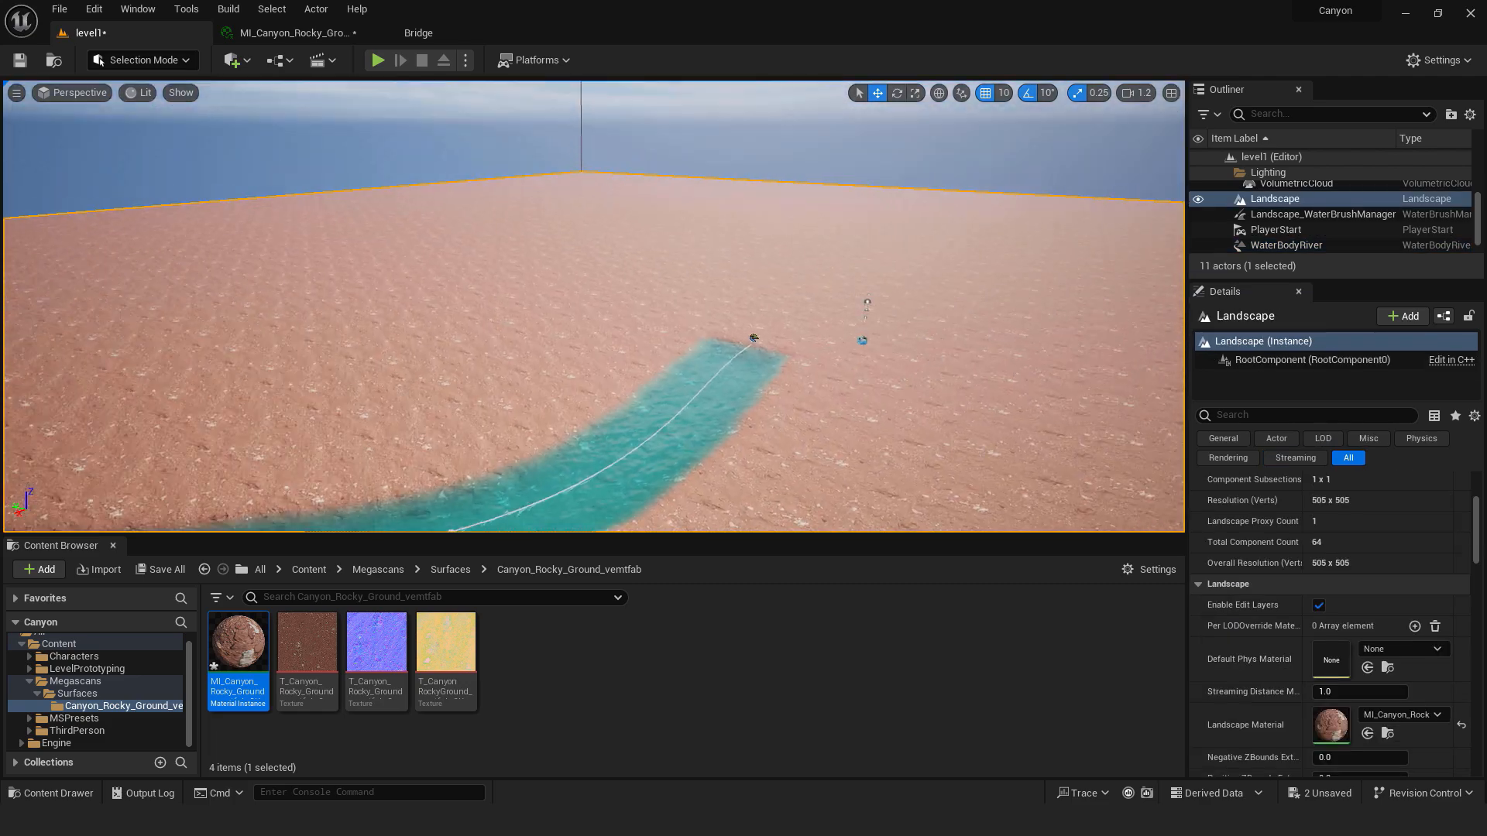
# Extend the river from its starting end with a duplicated spline point at about X -3607, Y -323, Z -80
pyautogui.press('w')
pyautogui.moveTo(593, 307); pyautogui.dragTo(472, 395, button='right')
pyautogui.click(823, 308)
pyautogui.press('s')
pyautogui.moveTo(852, 330); pyautogui.dragTo(905, 349, button='right')
pyautogui.click(653, 253)
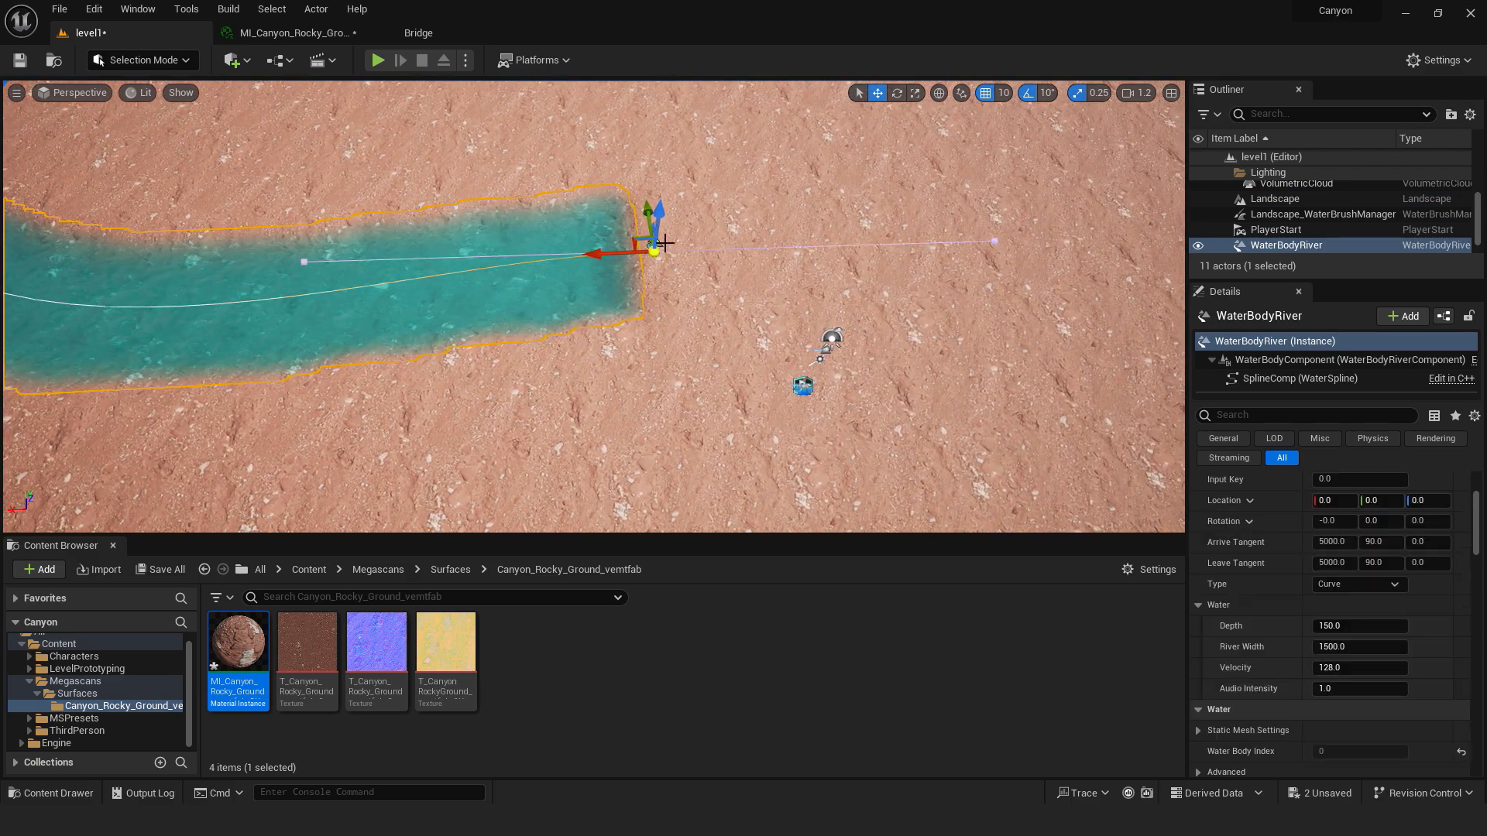
pyautogui.moveTo(796, 254); pyautogui.dragTo(1132, 273)
pyautogui.moveTo(668, 308)
pyautogui.mouseDown(button='right')
pyautogui.moveTo(763, 303)
pyautogui.moveTo(697, 294)
pyautogui.moveTo(668, 309)
pyautogui.mouseUp(button='right')
pyautogui.press('d')
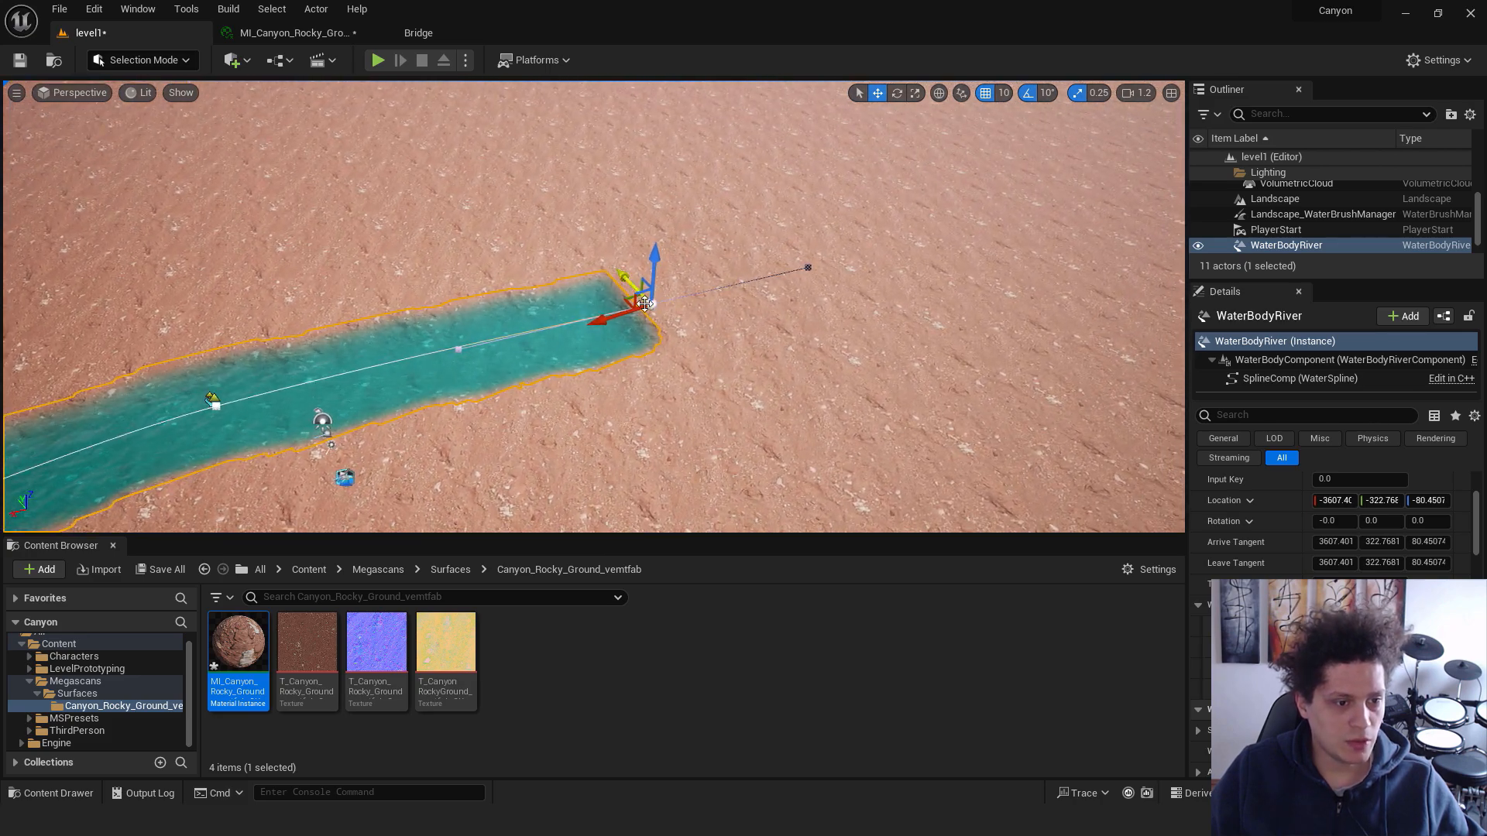
# Extend the river with spline points at about X -7694, Y -2043 and X -16834, Y -4603, and undo the last stray change
pyautogui.moveTo(654, 304); pyautogui.dragTo(1125, 247)
pyautogui.moveTo(885, 313); pyautogui.dragTo(1046, 285, button='right')
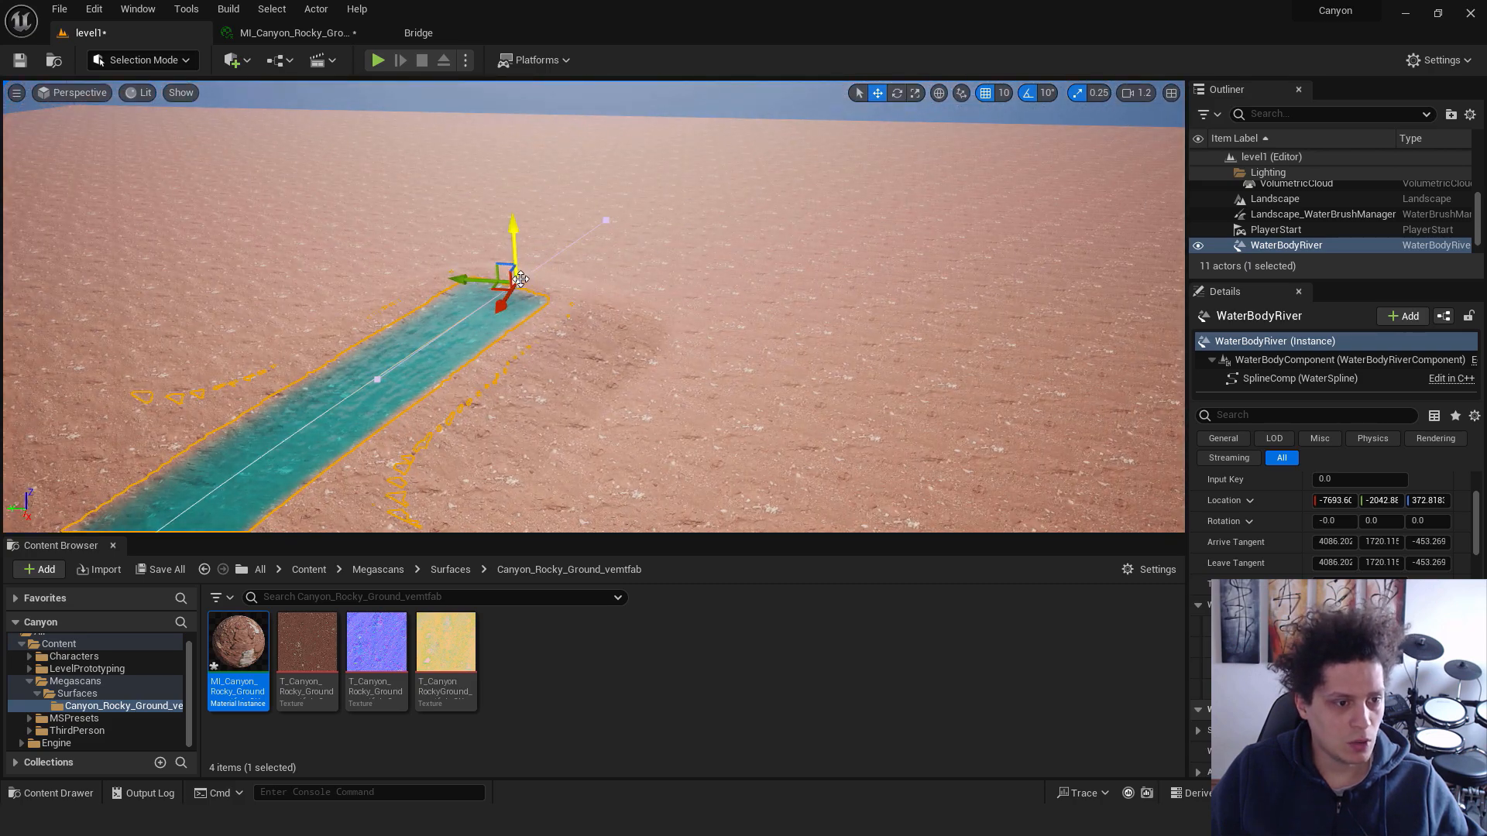
pyautogui.keyDown('alt'); pyautogui.moveTo(526, 277); pyautogui.dragTo(770, 221); pyautogui.keyUp('alt')
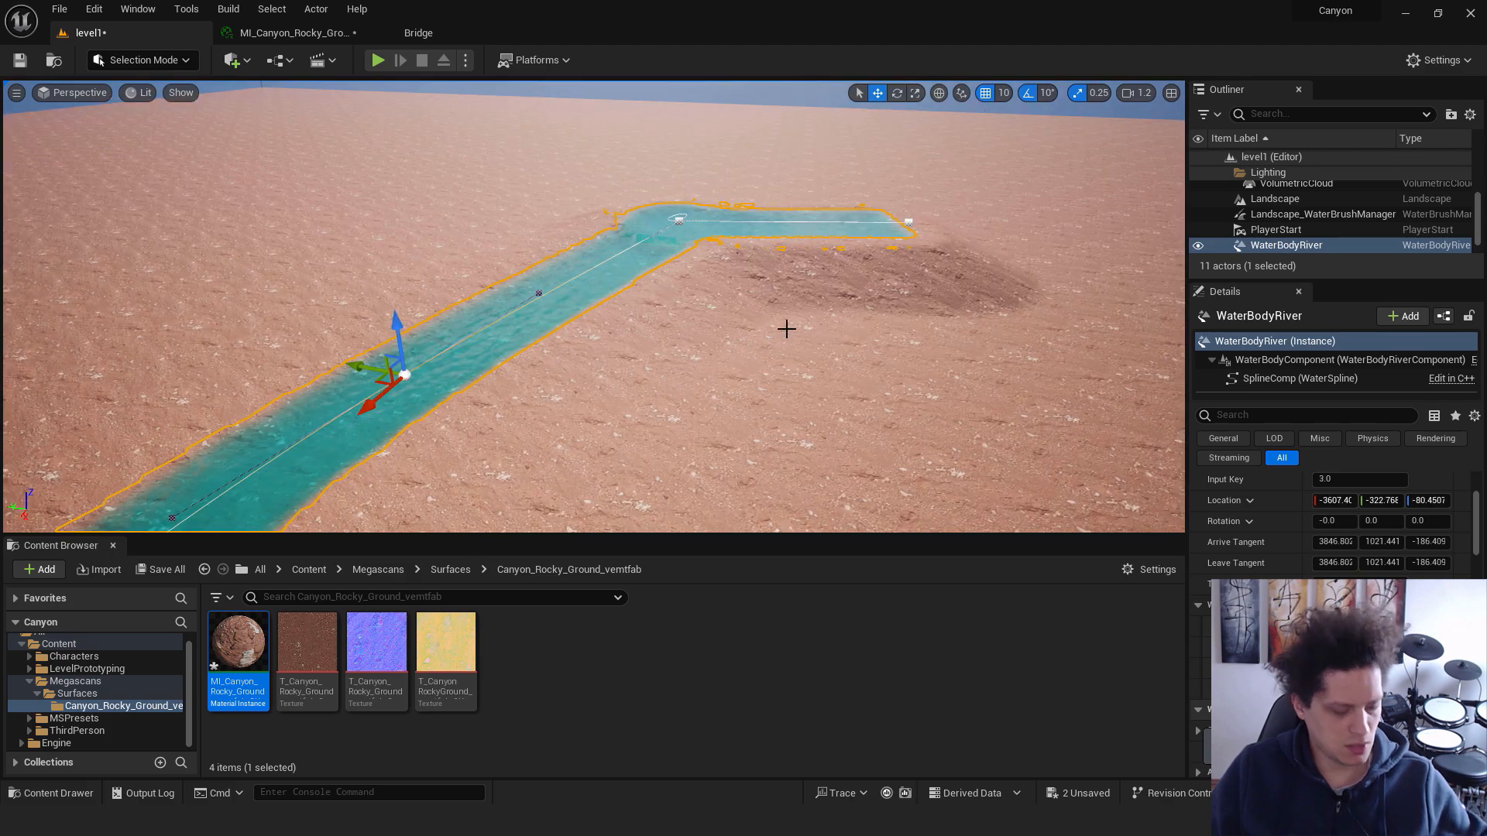
pyautogui.hotkey('ctrl', 'z')
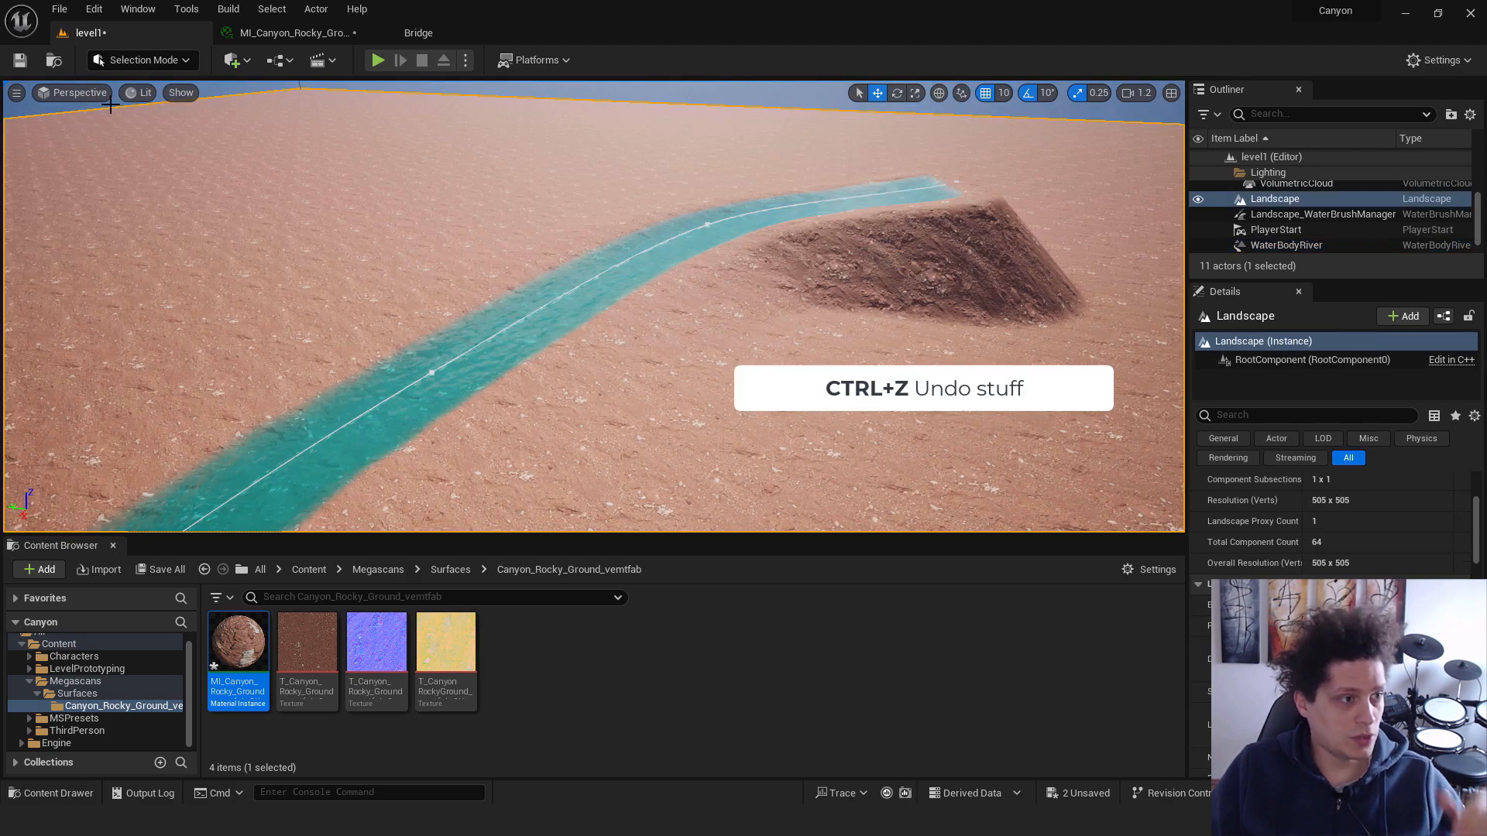
# Save level1 and all other modified files of the project
pyautogui.hotkey('ctrl', 's')
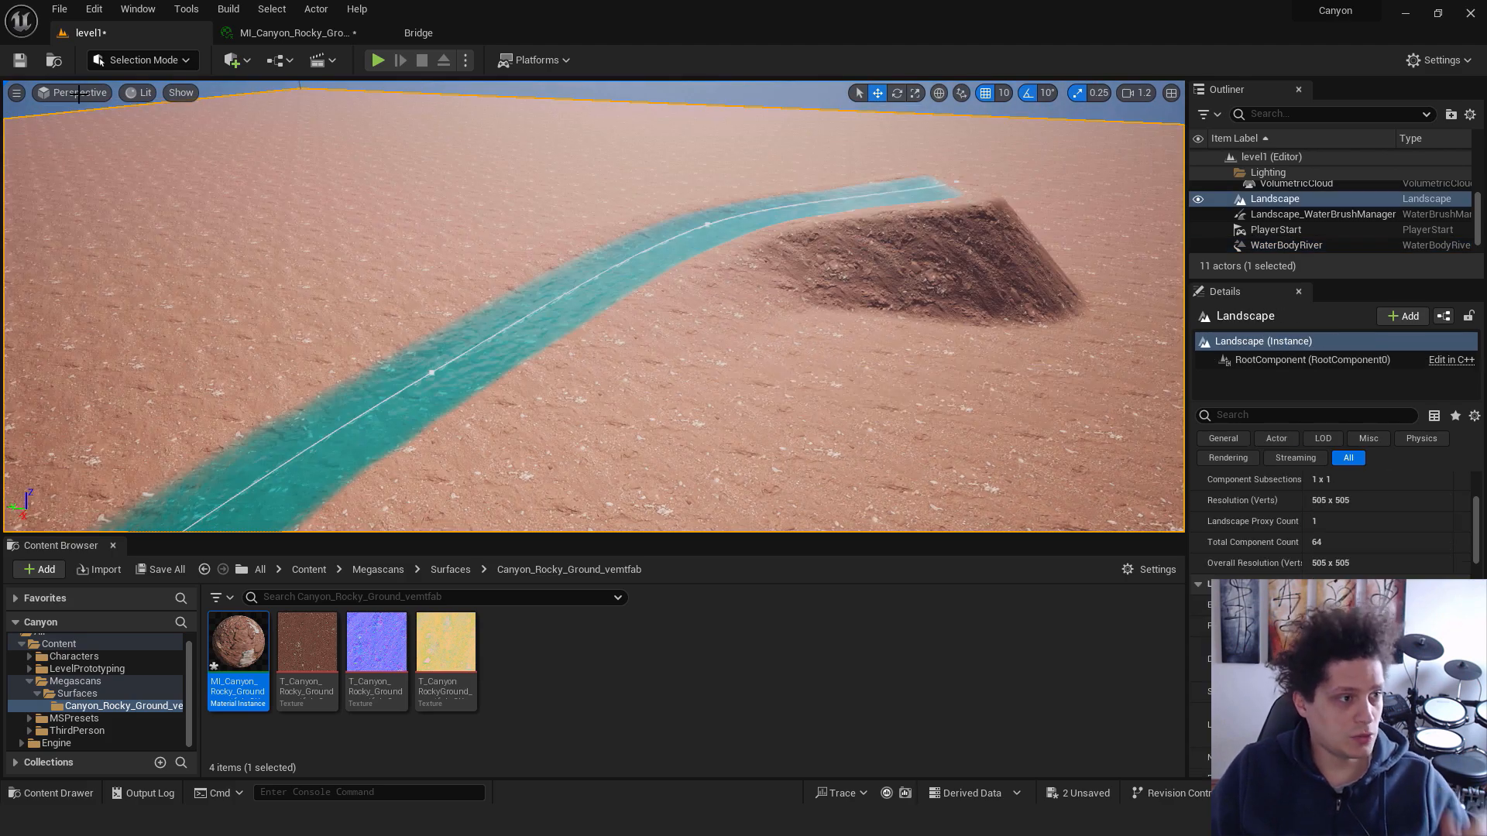
pyautogui.click(62, 9)
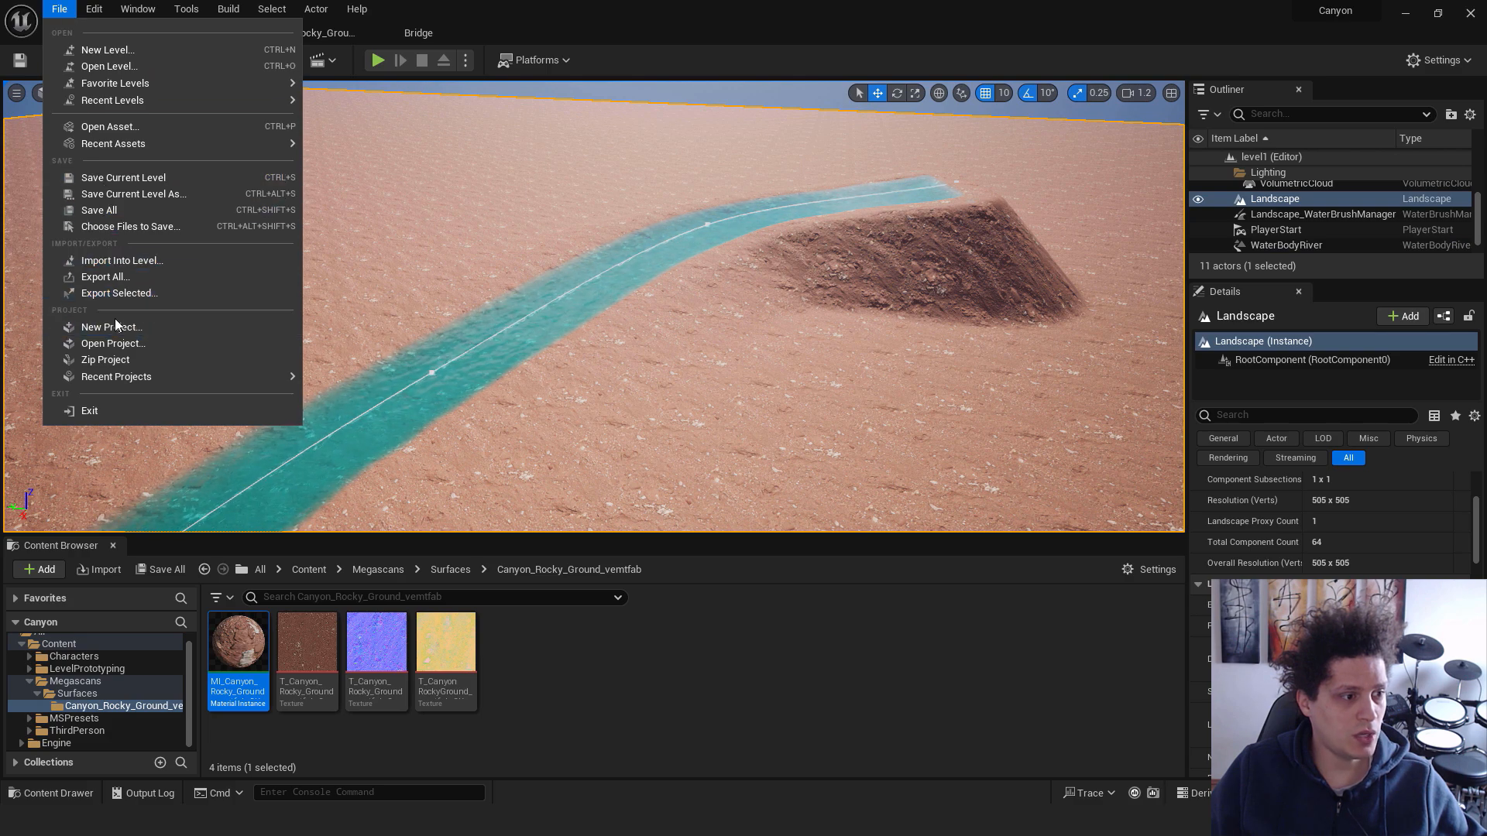
pyautogui.click(101, 210)
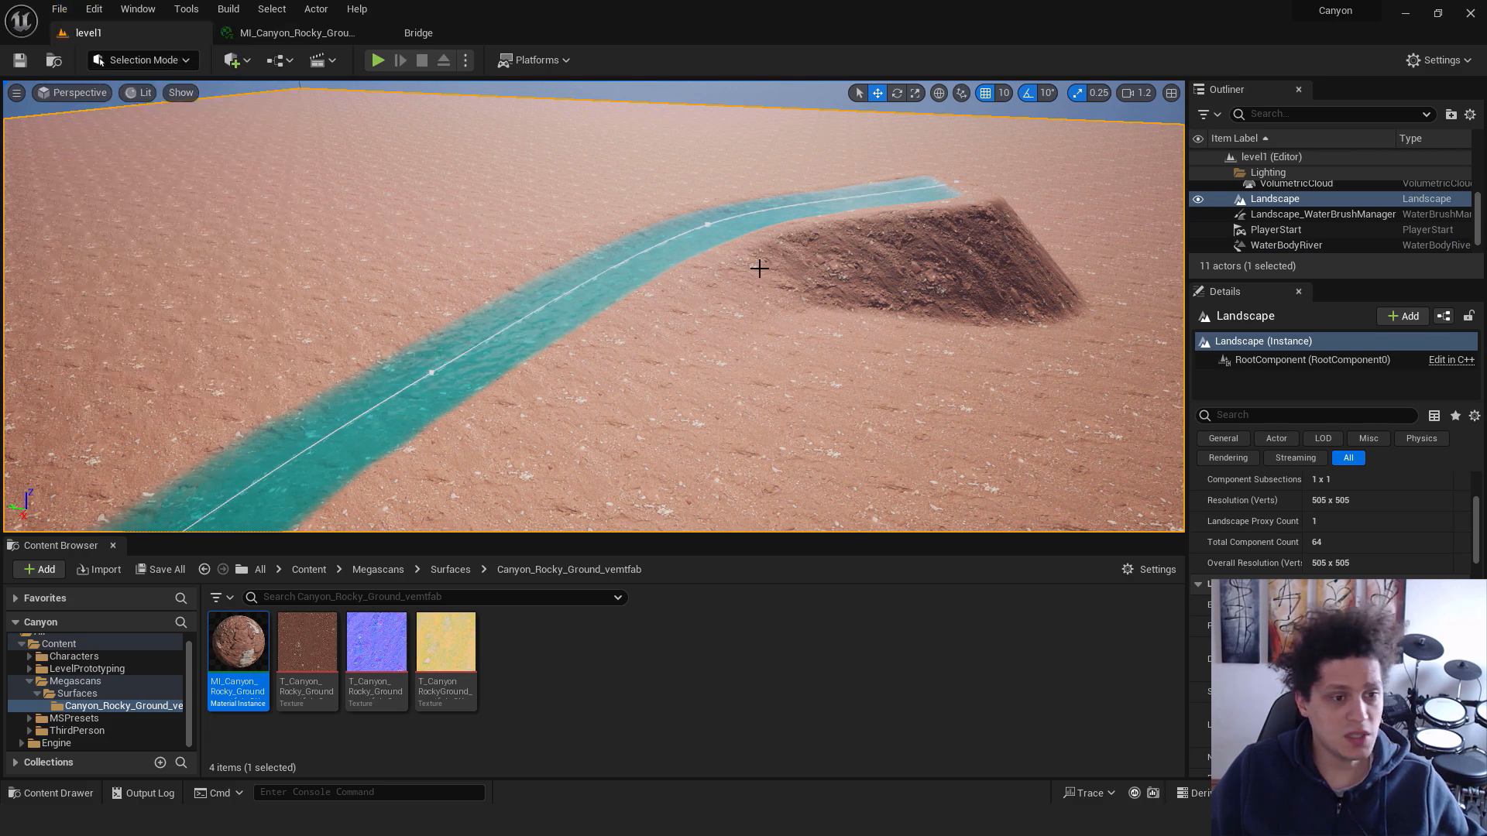
# Bend the river by moving its second spline point to about X -7834, Y 1197 and shifting the point at its original start sideways
pyautogui.moveTo(662, 238); pyautogui.dragTo(666, 269, button='right')
pyautogui.click(686, 284)
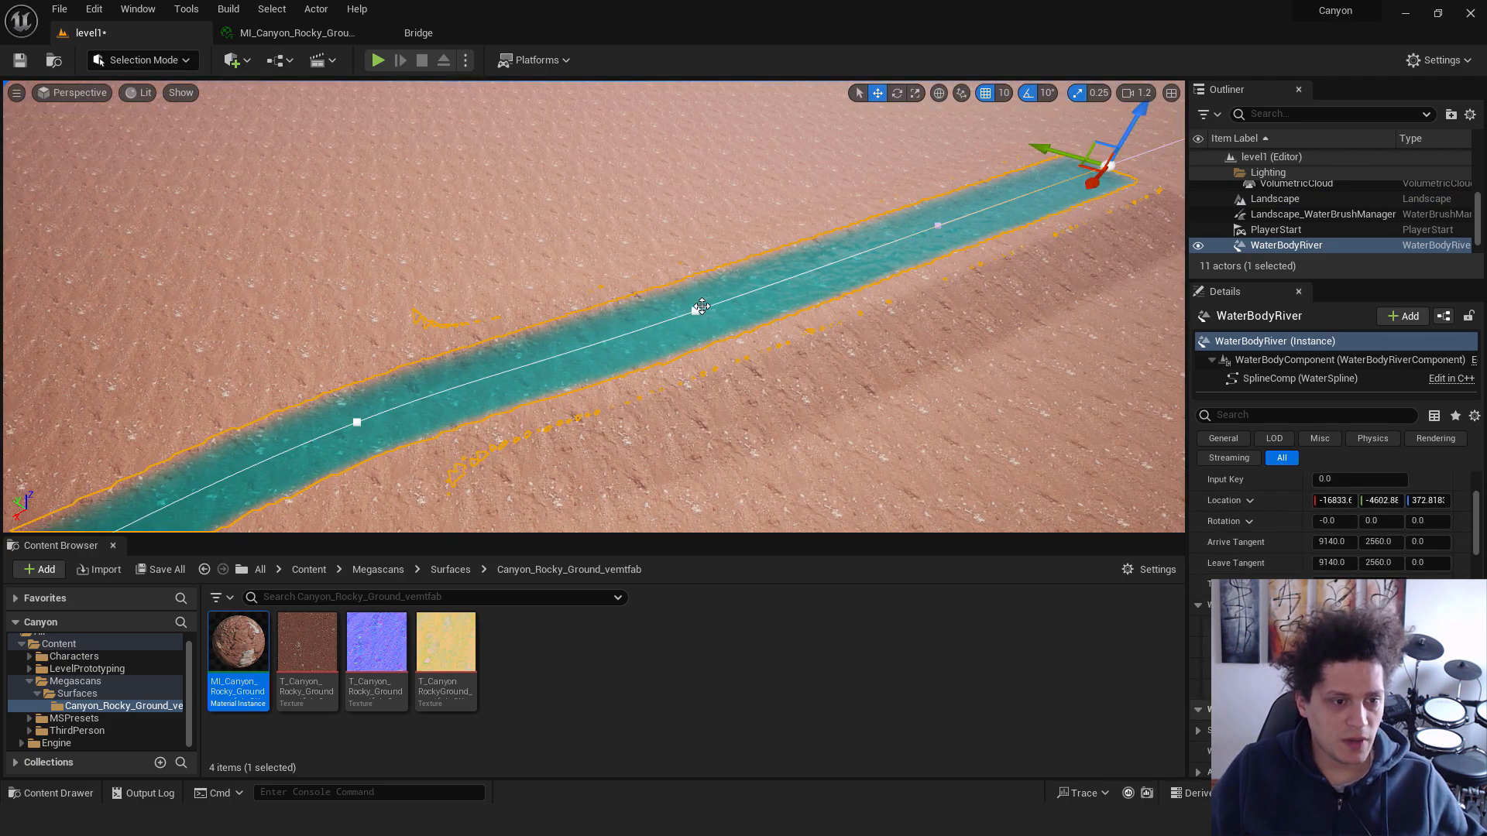
pyautogui.click(693, 311)
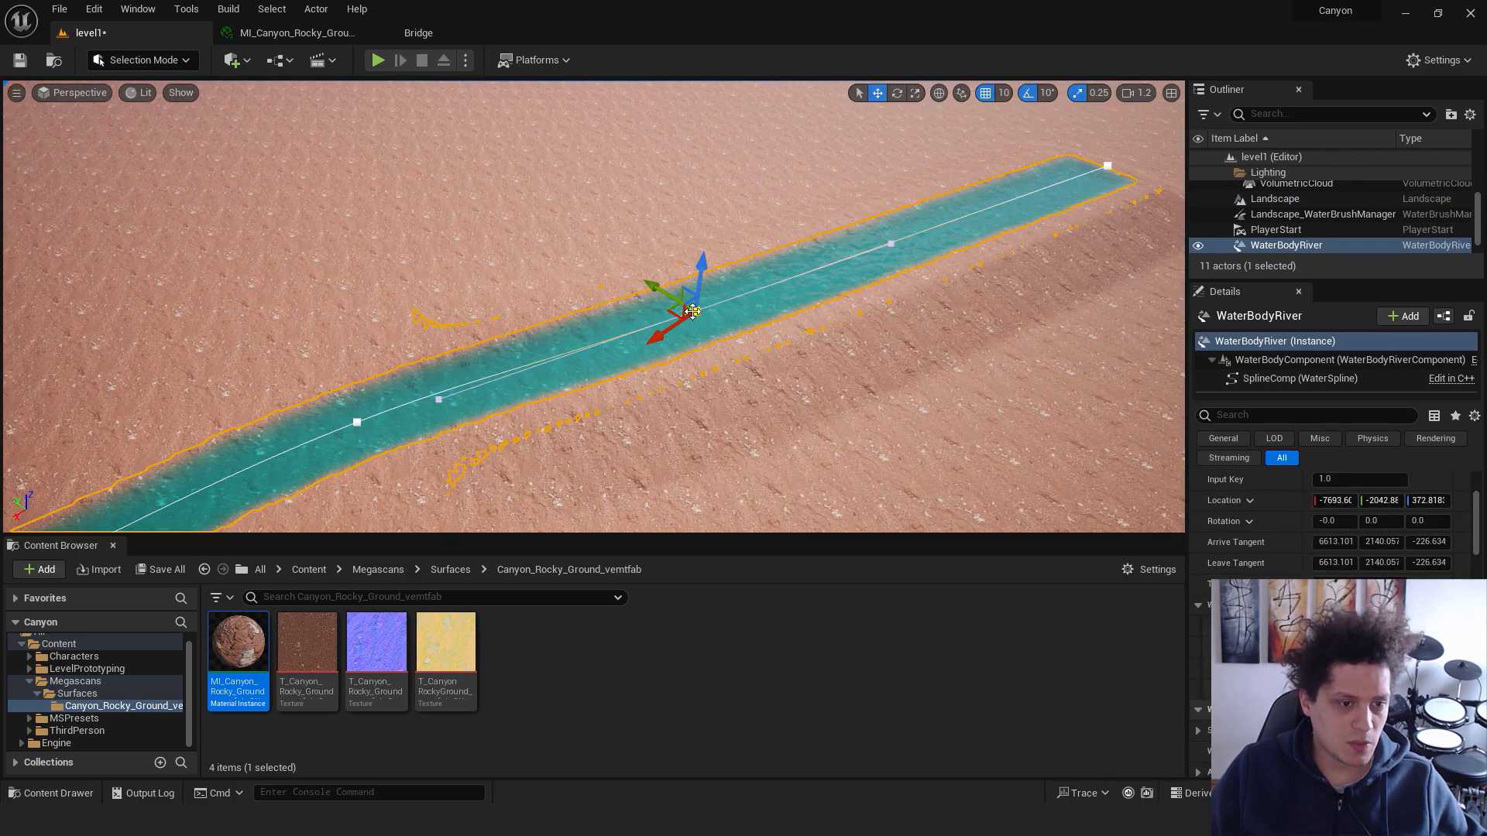
pyautogui.moveTo(649, 288); pyautogui.dragTo(495, 221)
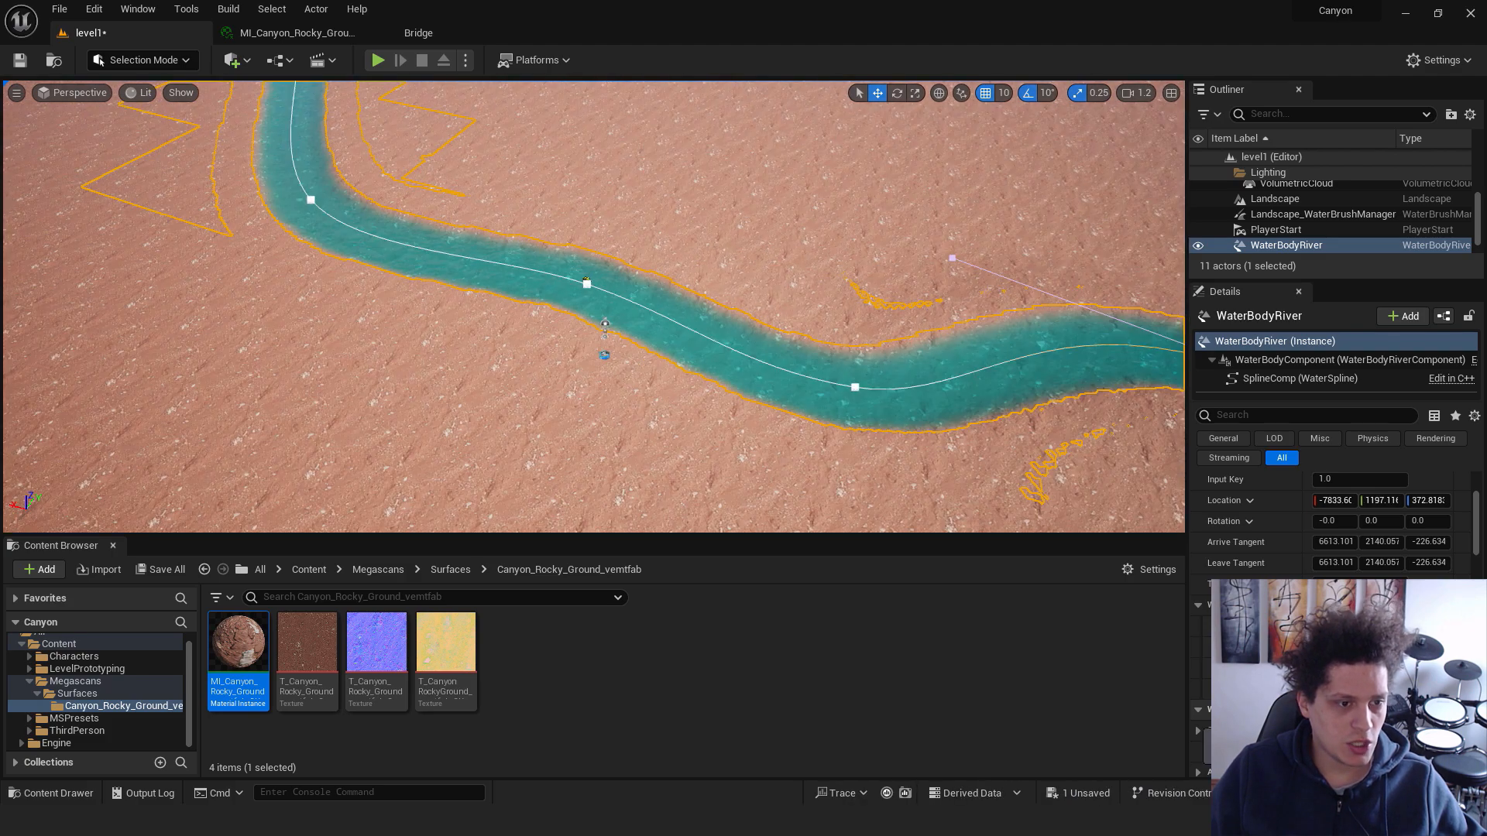
pyautogui.moveTo(579, 275); pyautogui.dragTo(572, 274, button='right')
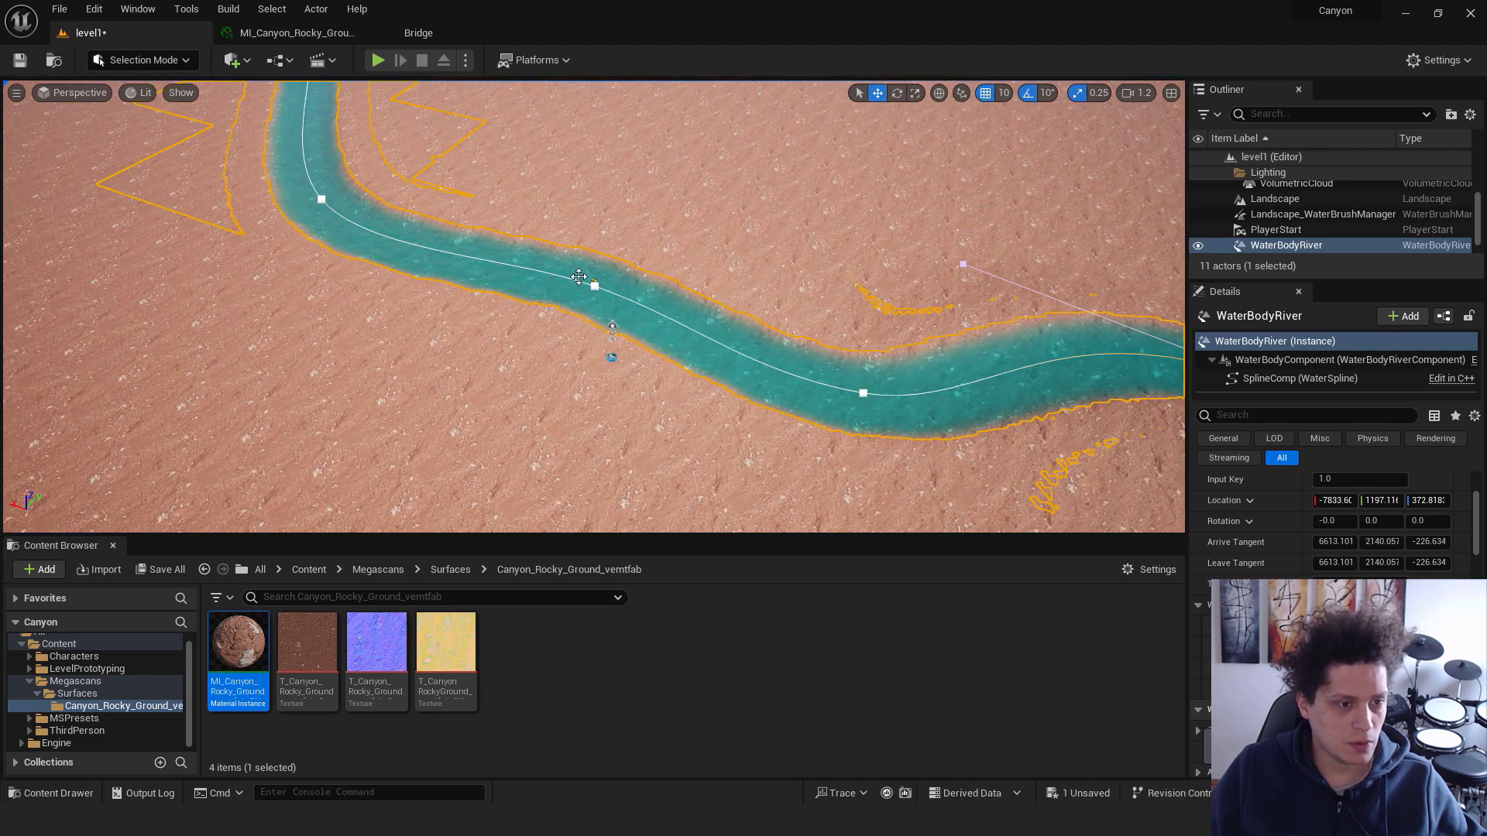
pyautogui.click(594, 285)
pyautogui.moveTo(585, 277); pyautogui.dragTo(445, 361)
pyautogui.moveTo(554, 292); pyautogui.dragTo(526, 263, button='right')
# Lower the river's second spline point to about Z 73, lower the raised end point too, and clear the selection
pyautogui.moveTo(721, 279); pyautogui.dragTo(794, 260, button='right')
pyautogui.click(366, 240)
pyautogui.moveTo(354, 197); pyautogui.dragTo(358, 216)
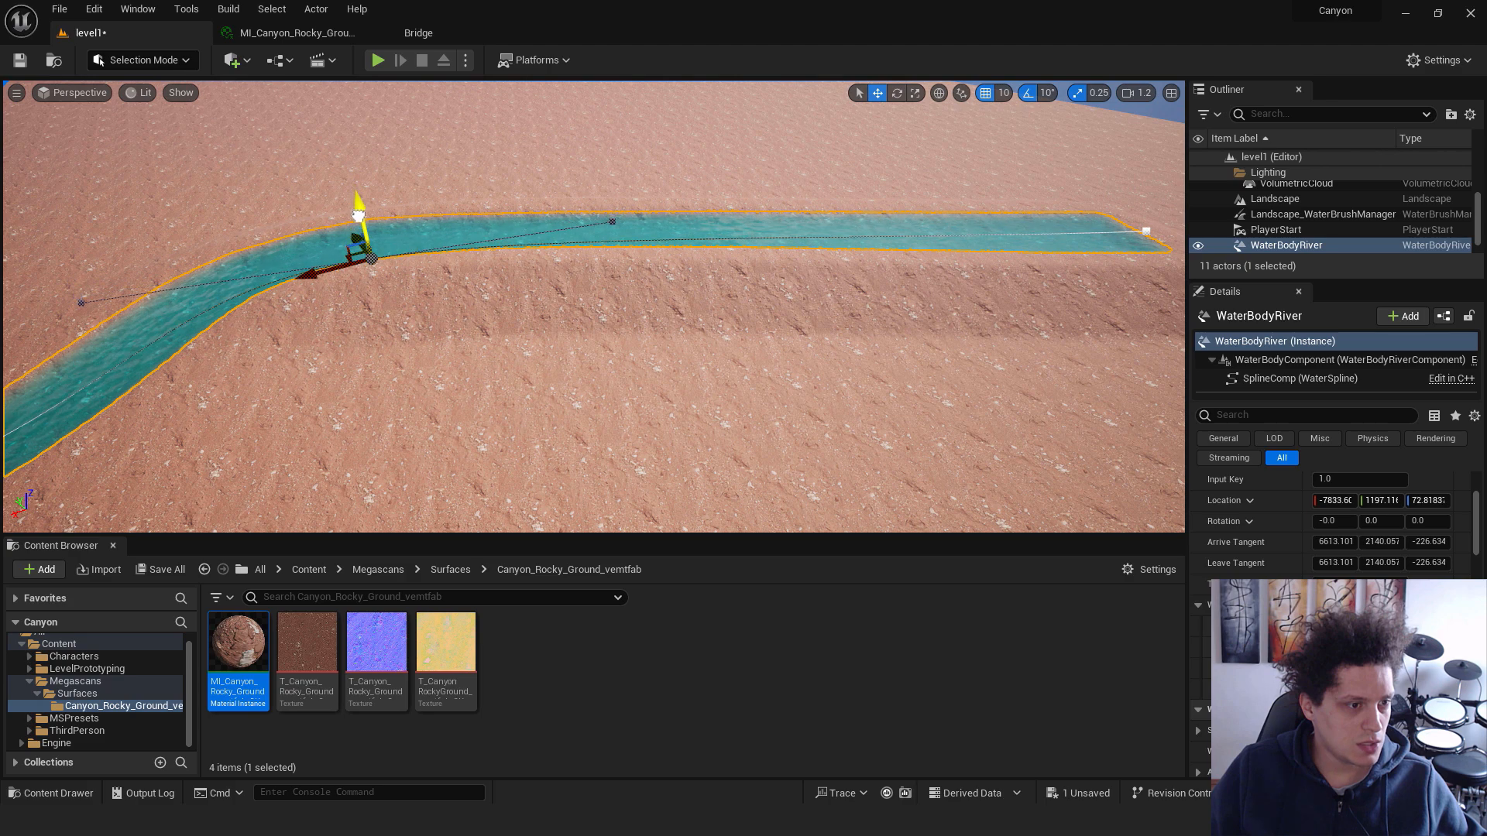
pyautogui.click(1142, 229)
pyautogui.moveTo(1171, 188); pyautogui.dragTo(1154, 218)
pyautogui.press('Escape')
# Play the level from beside the reshaped river, run and jump through the water to examine it, and stop the session
pyautogui.moveTo(598, 351); pyautogui.dragTo(676, 354, button='right')
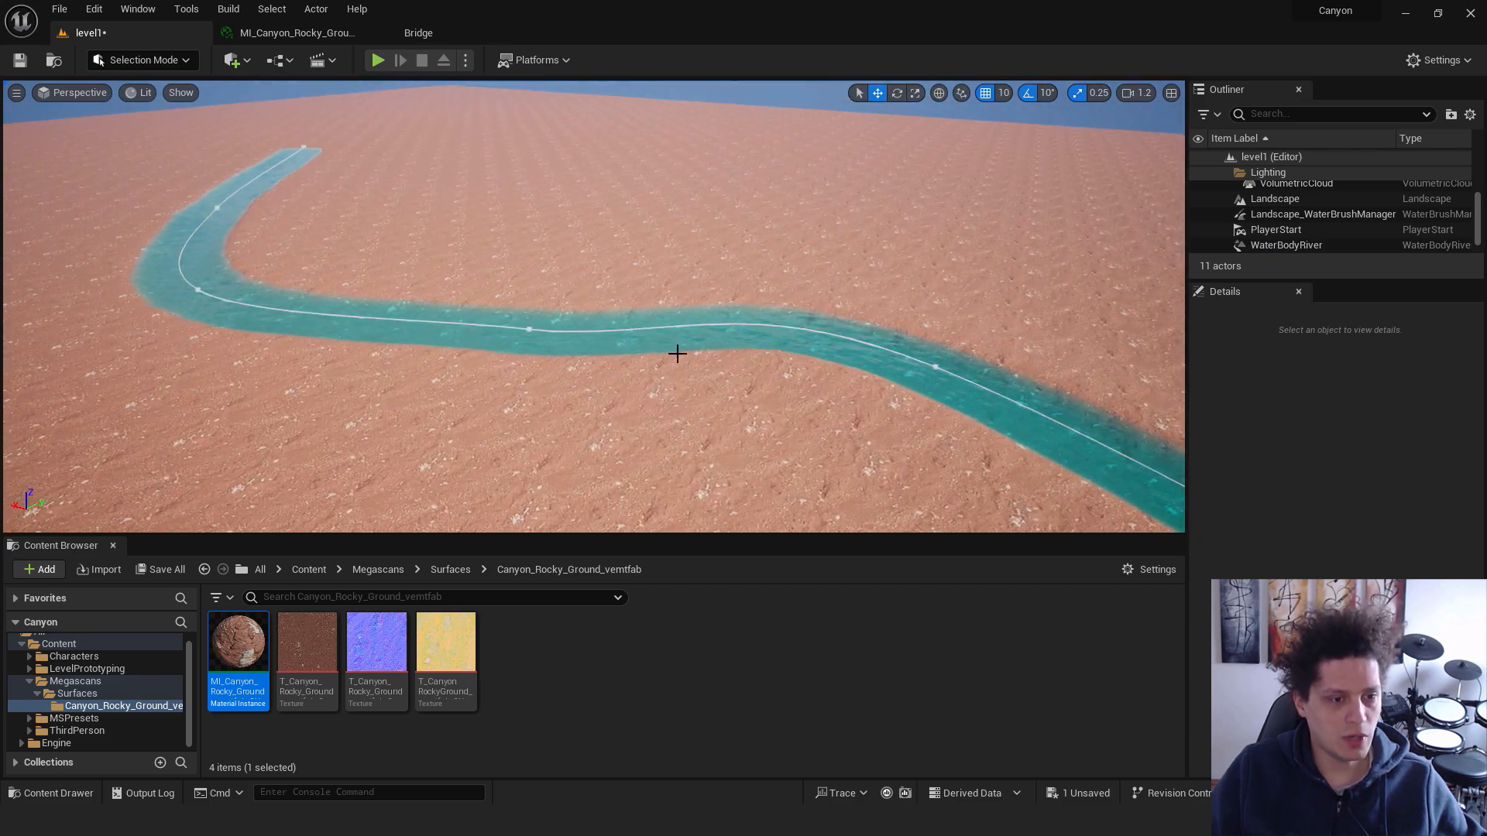
pyautogui.rightClick(678, 358)
pyautogui.click(724, 781)
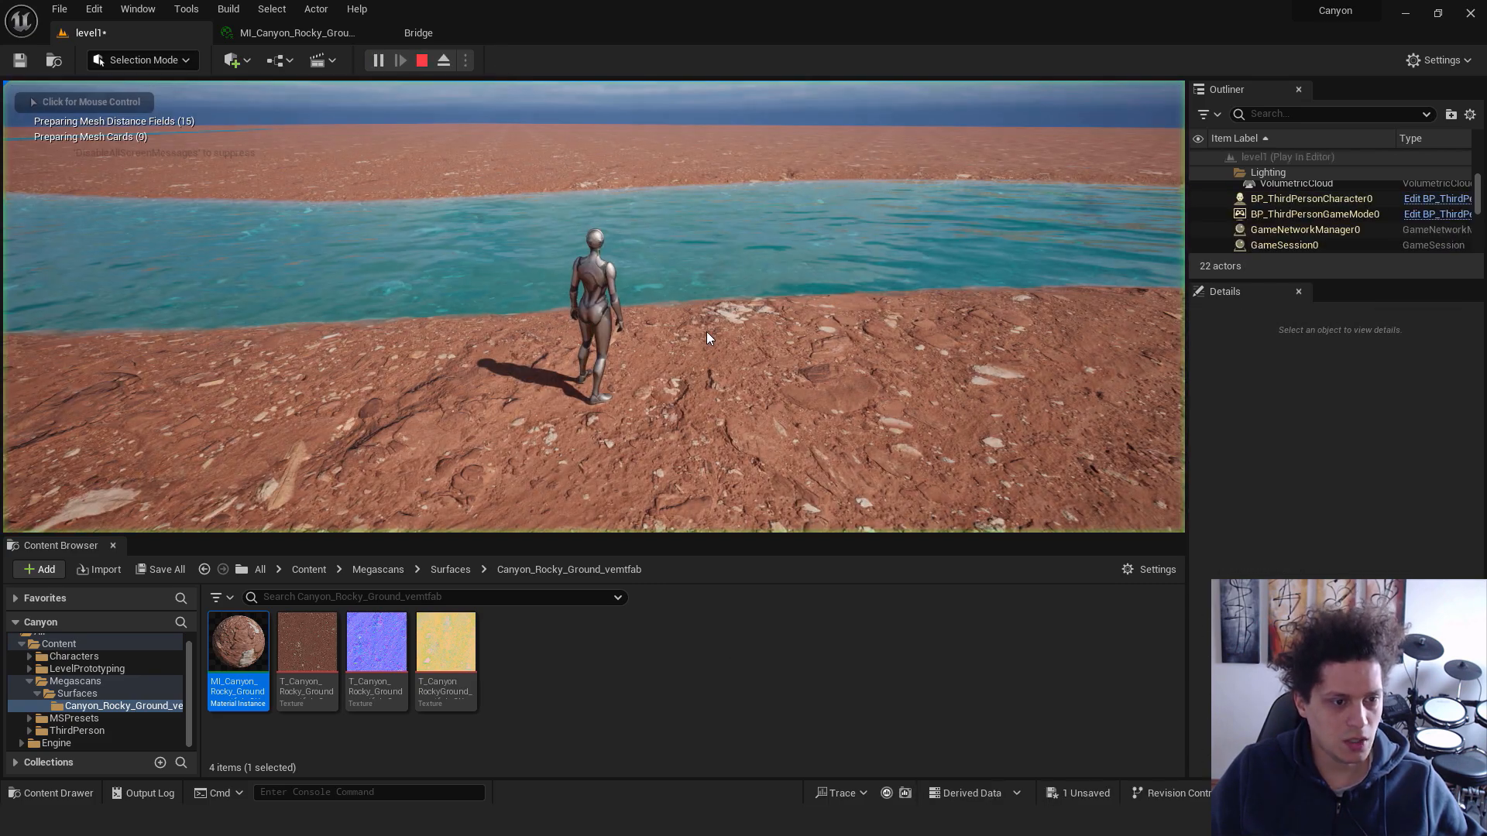
pyautogui.press('w')
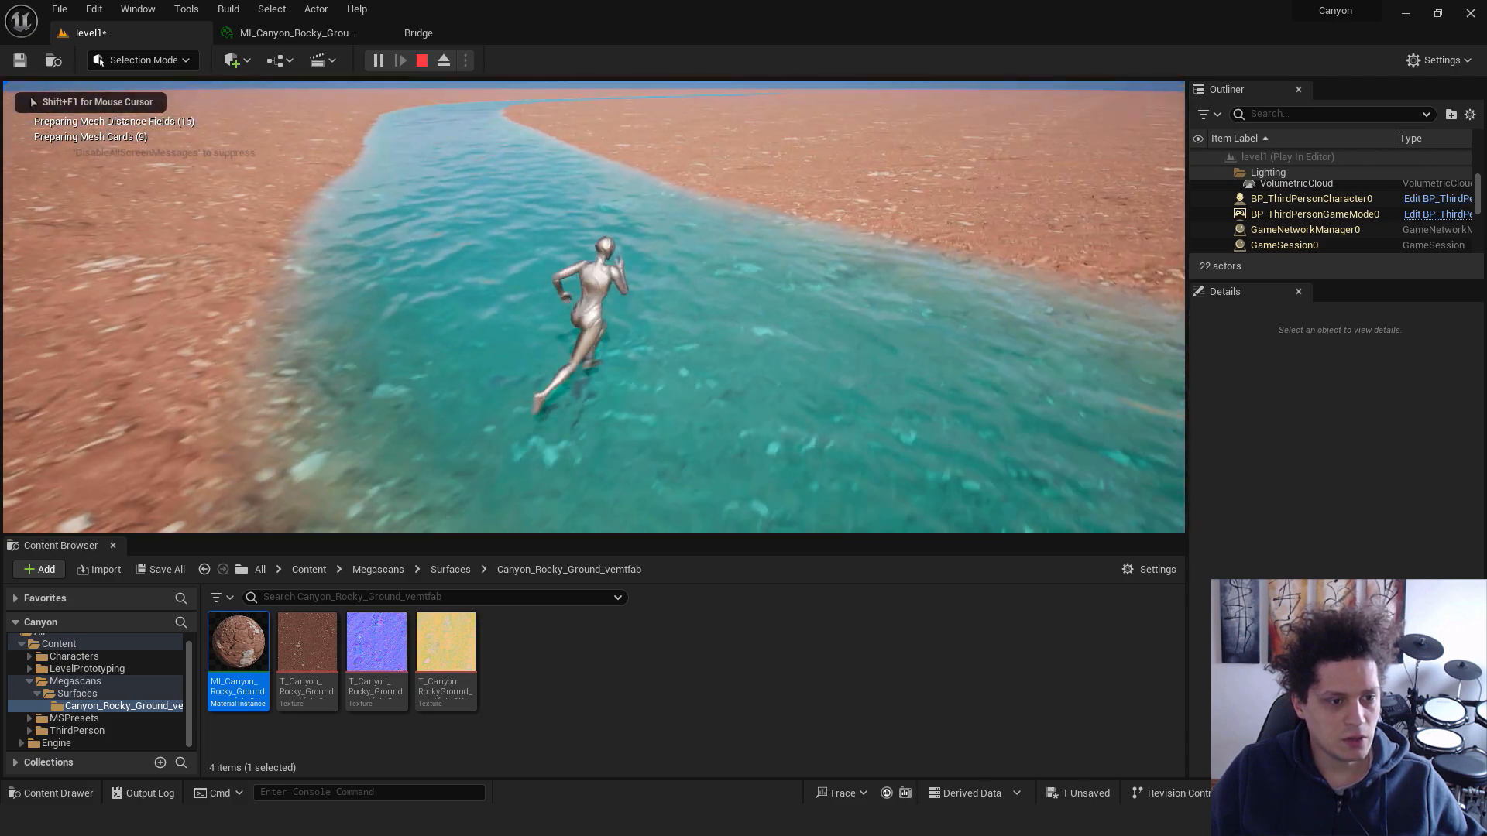
pyautogui.press('d')
pyautogui.press('s')
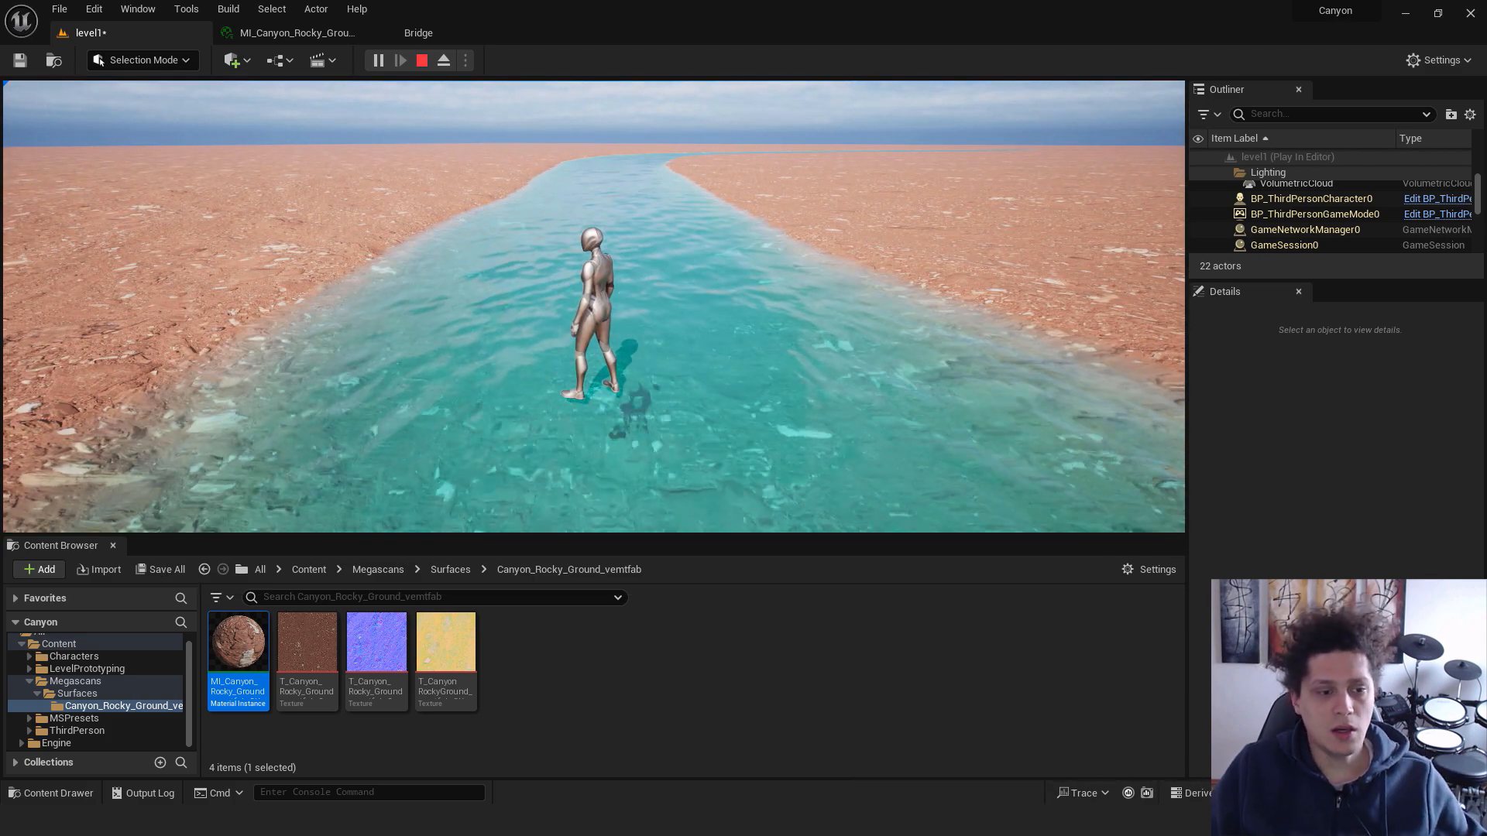
pyautogui.press('w')
pyautogui.press('space')
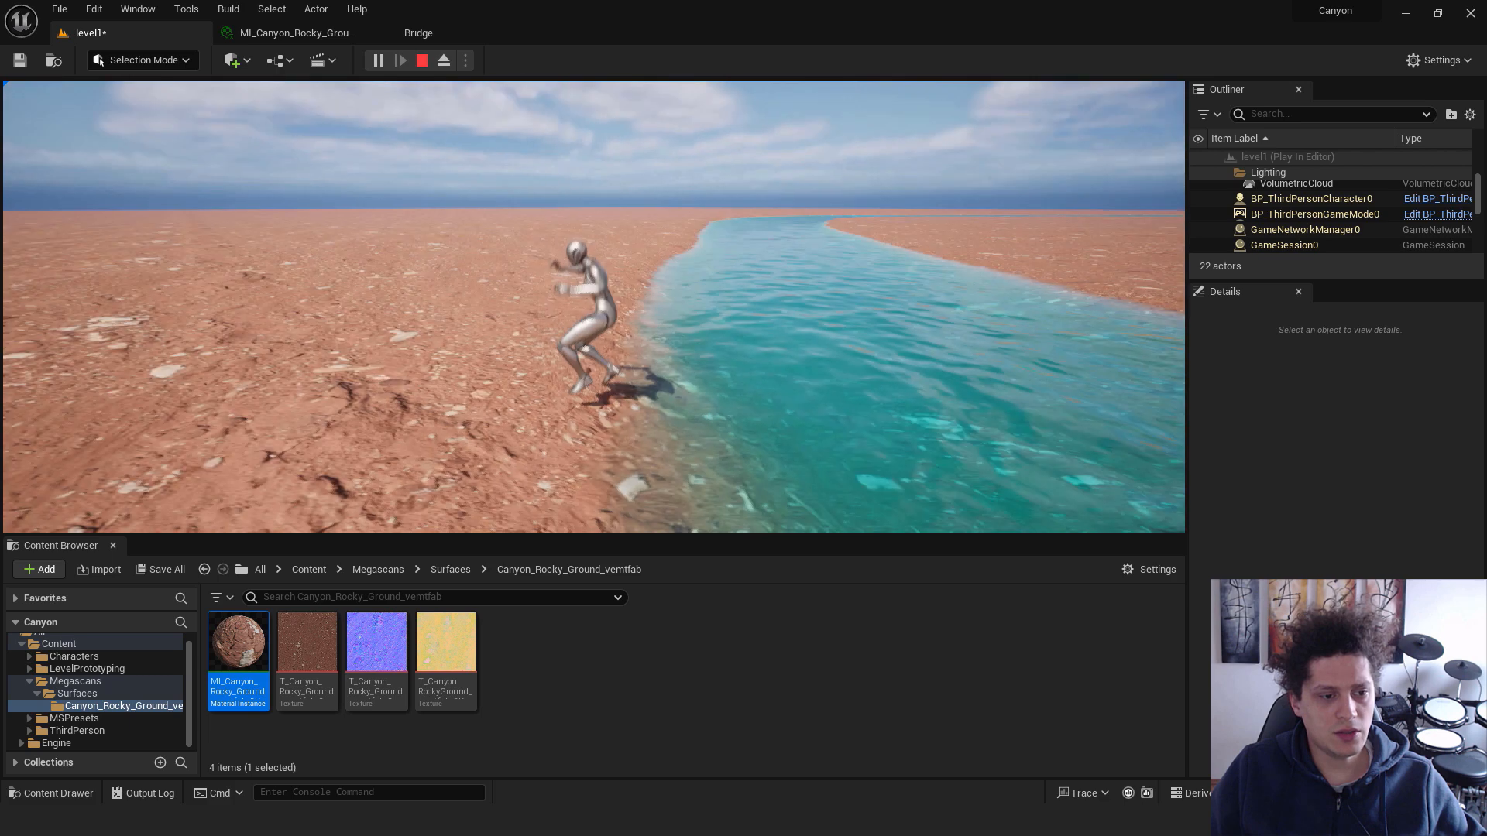
pyautogui.press('s')
pyautogui.press('Escape')
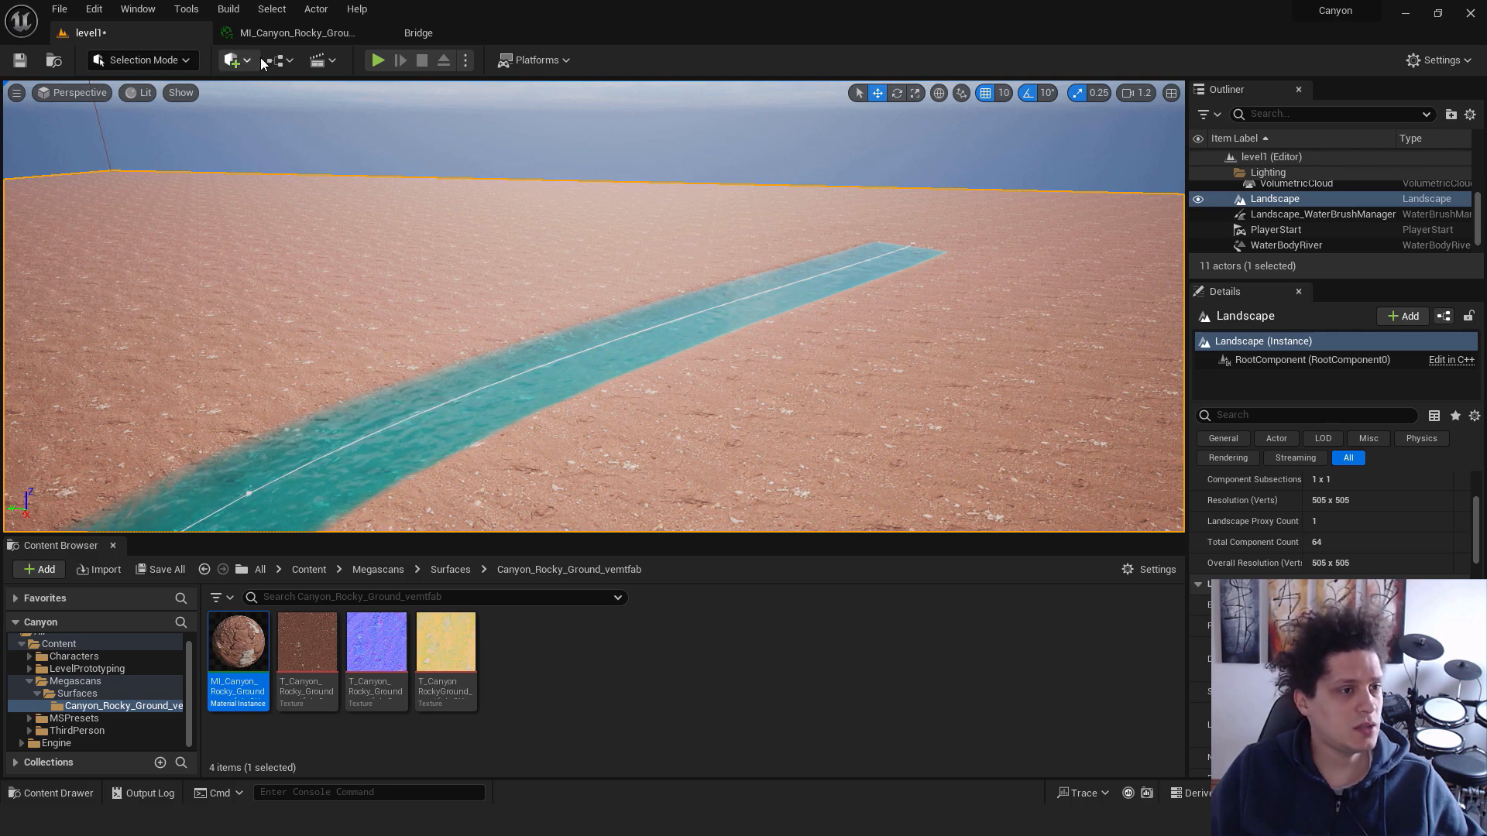
# Close the material instance editor and select the Massive Canyon Sandstone Cliff from the Canyons of Utah collection in Quixel Bridge
pyautogui.click(396, 32)
pyautogui.click(363, 33)
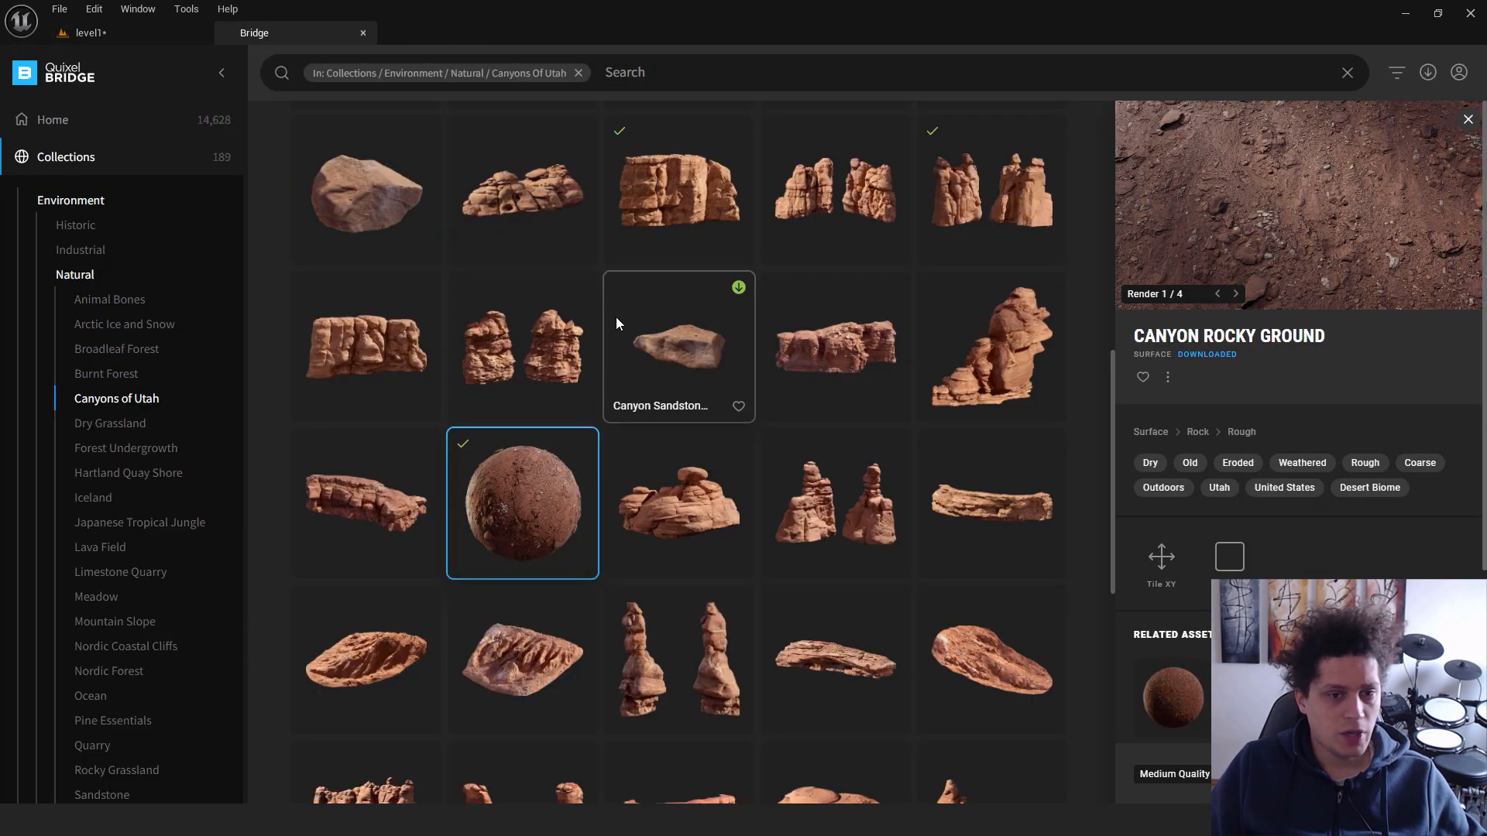
pyautogui.scroll(3, 616, 317)
pyautogui.scroll(-3, 616, 317)
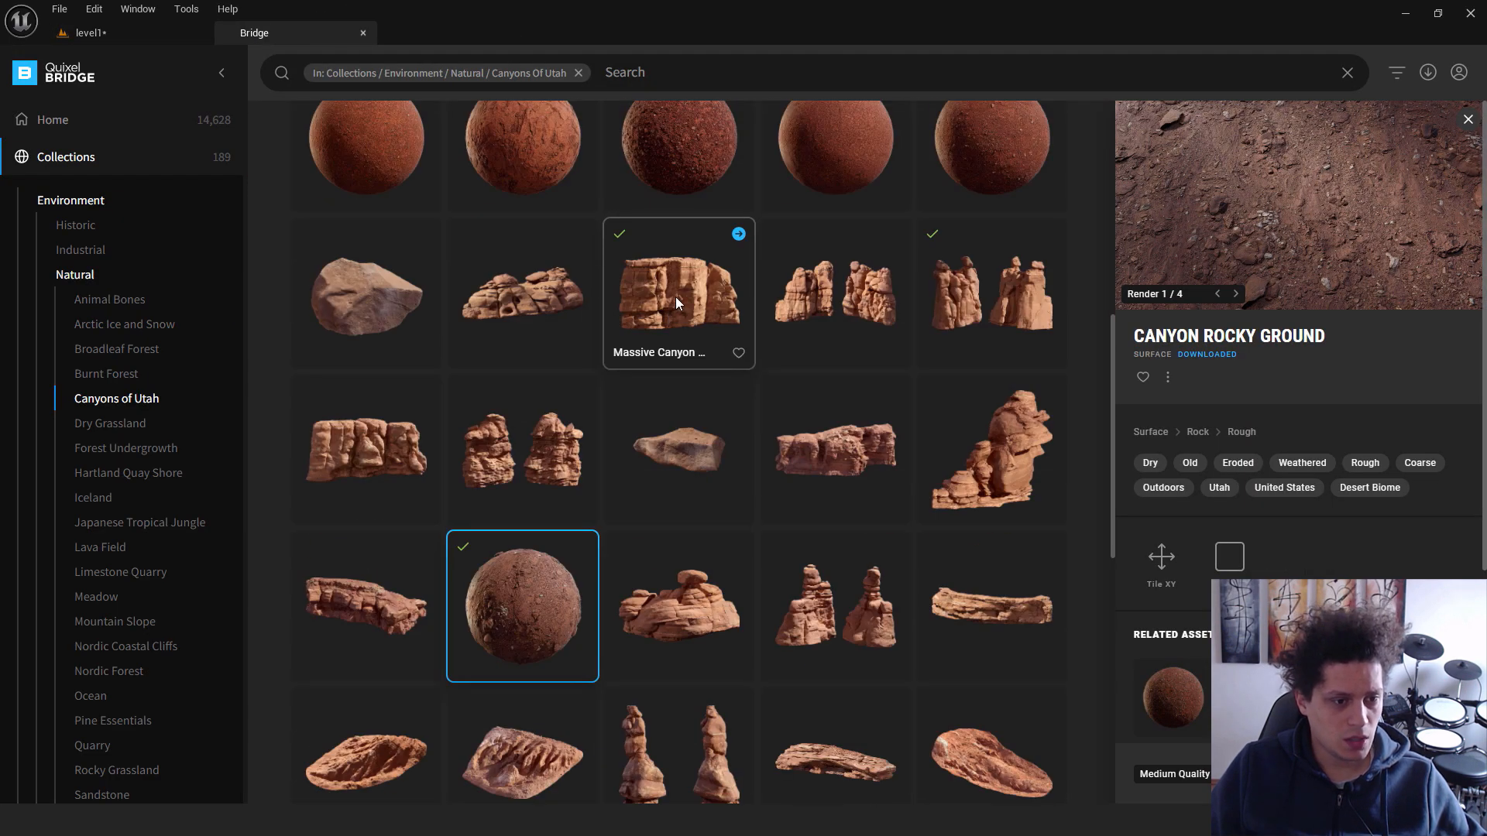
pyautogui.click(676, 302)
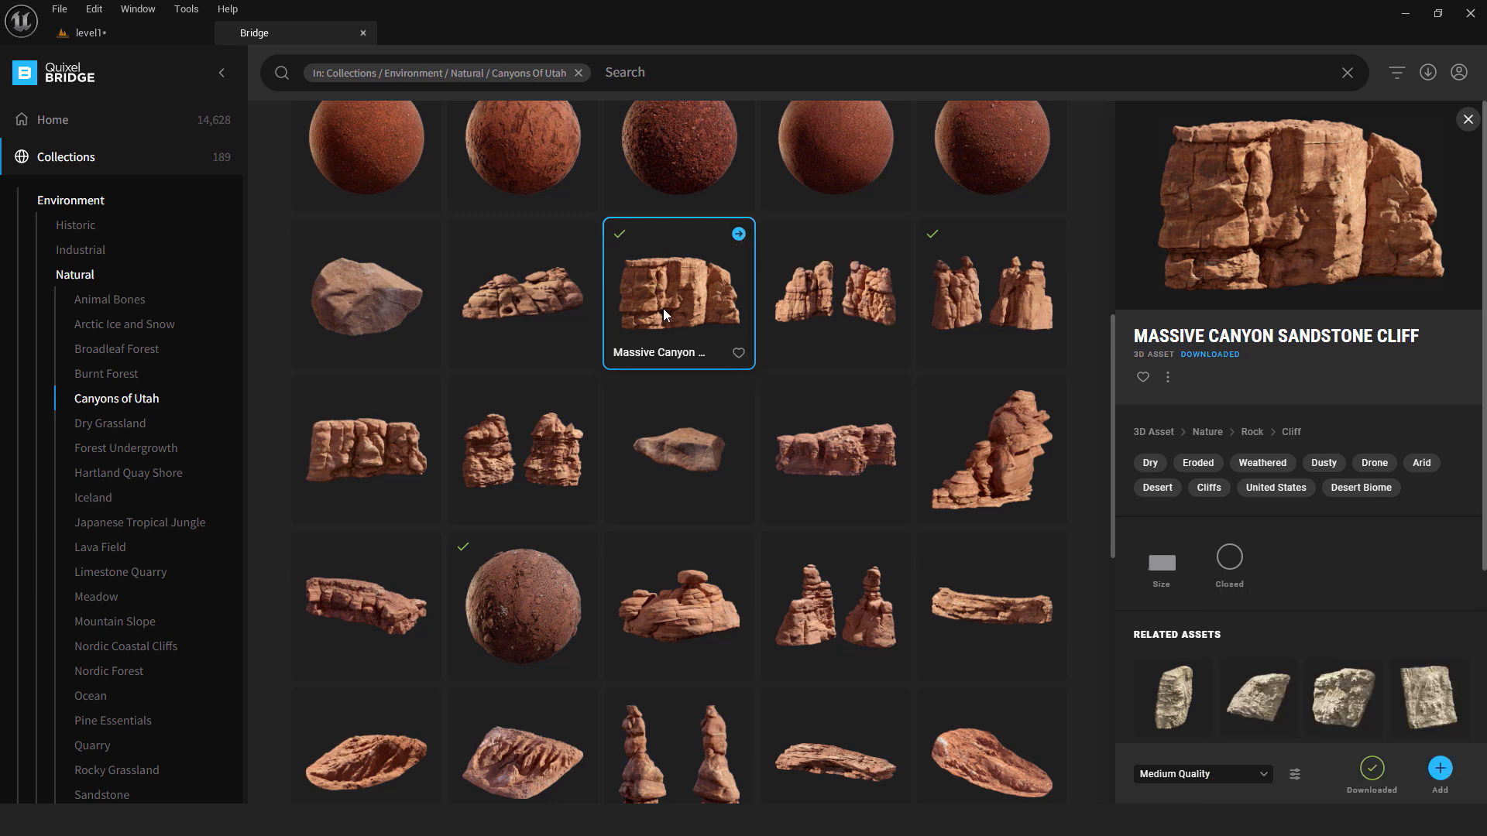
# Set the Massive Canyon Sandstone Cliff's quality to Nanite and place it on the landscape beside the river
pyautogui.click(1264, 775)
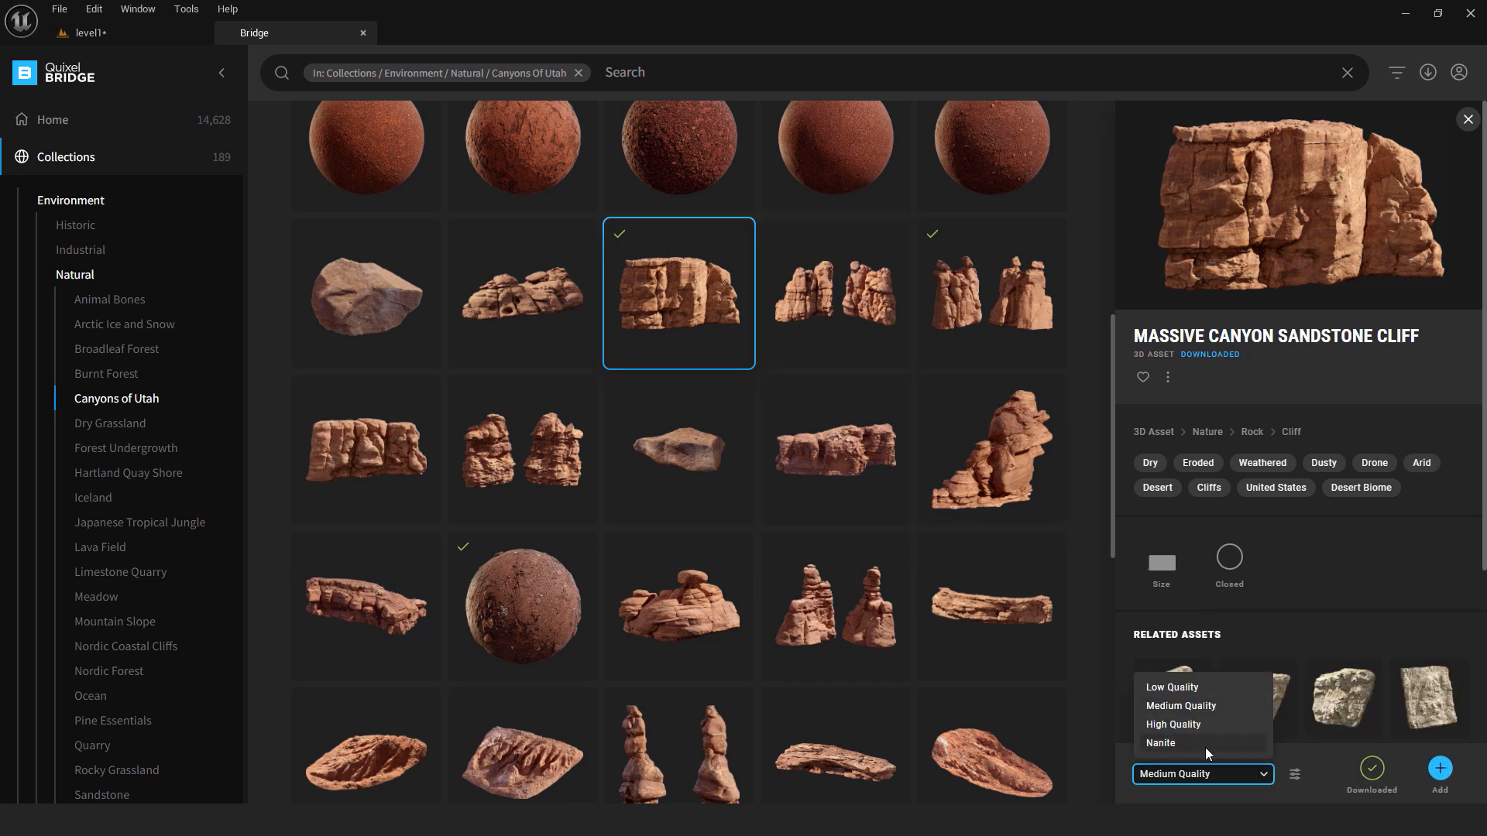
pyautogui.click(1173, 744)
pyautogui.click(1270, 784)
pyautogui.click(1173, 741)
pyautogui.moveTo(674, 282); pyautogui.dragTo(557, 288)
pyautogui.press('f')
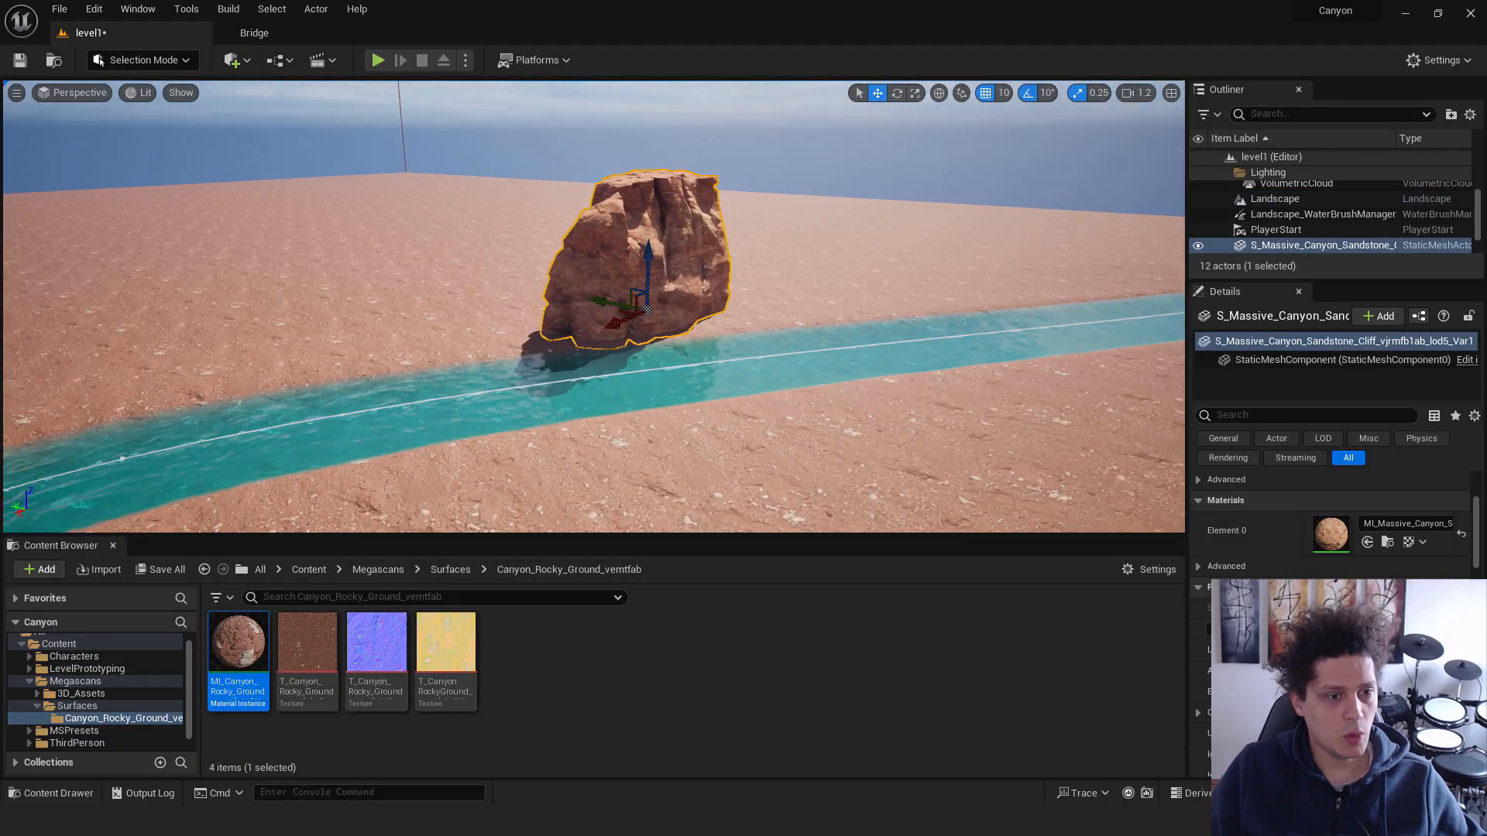
pyautogui.moveTo(632, 310); pyautogui.dragTo(658, 326, button='right')
# Add the other blocky Massive Canyon Sandstone Cliff from Bridge beside the first cliff on the same riverbank
pyautogui.click(252, 37)
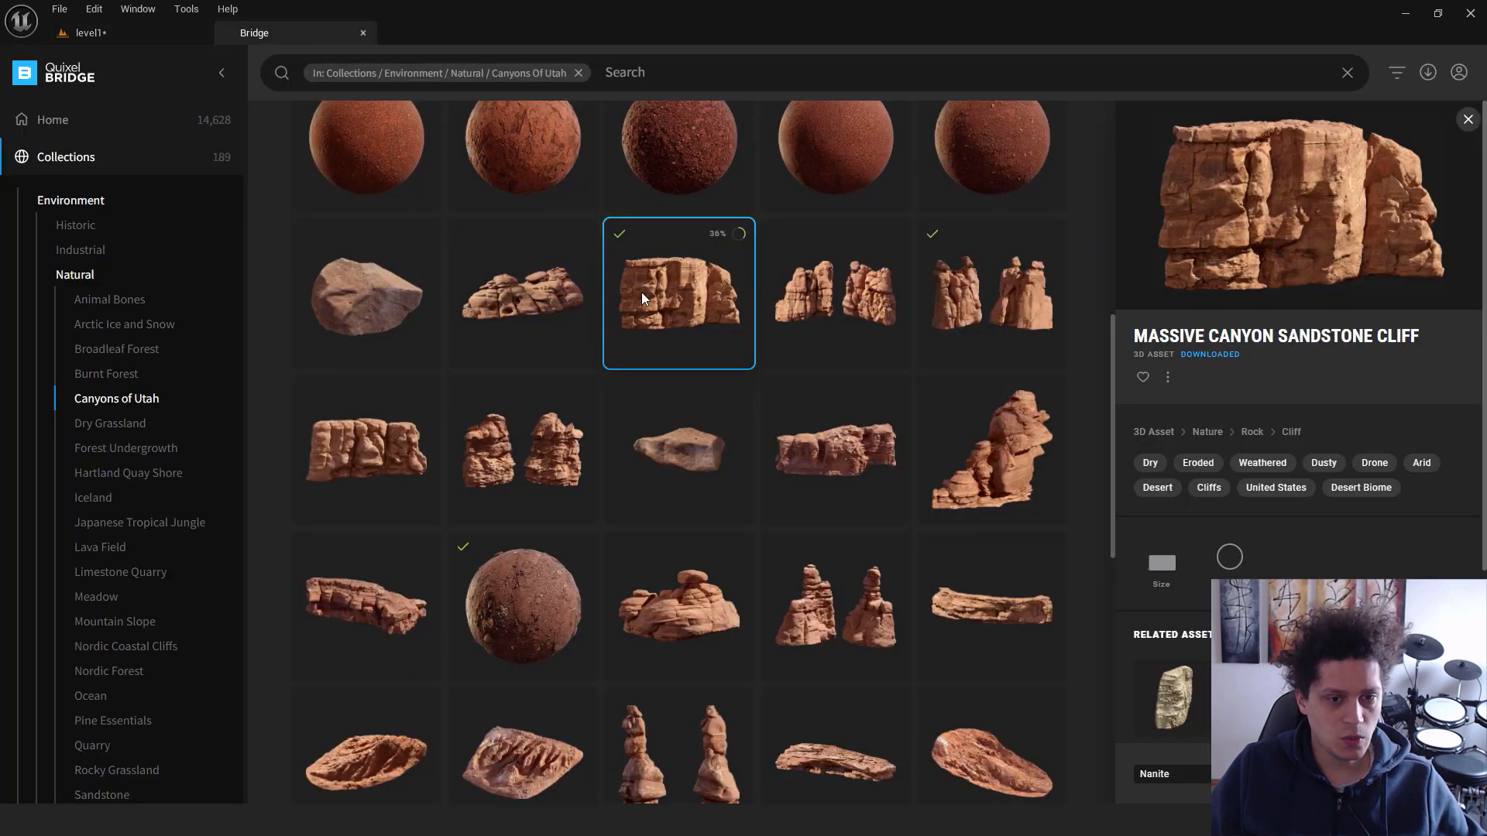
pyautogui.click(374, 449)
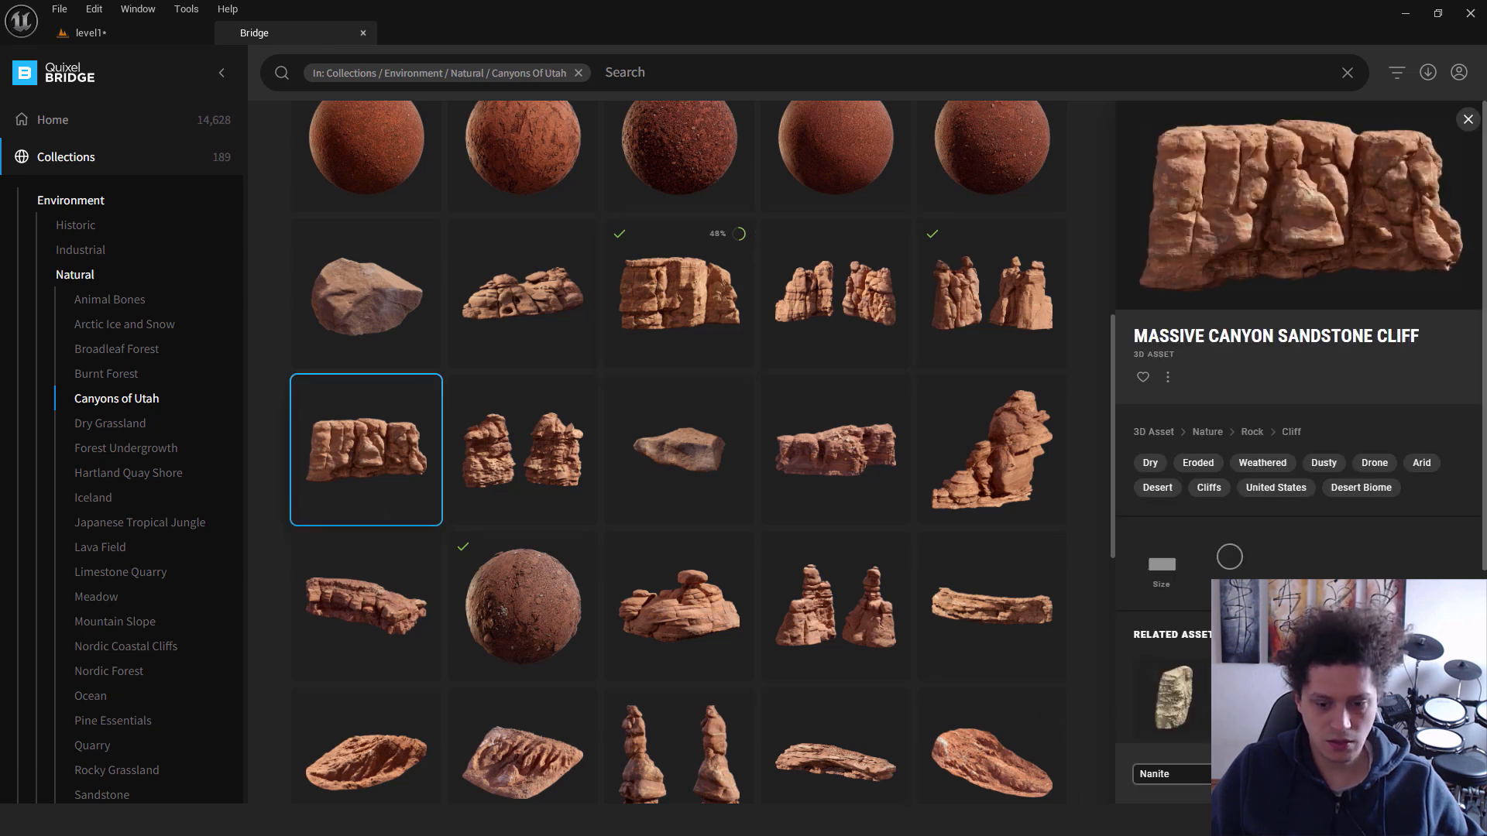
pyautogui.moveTo(405, 456); pyautogui.dragTo(341, 319)
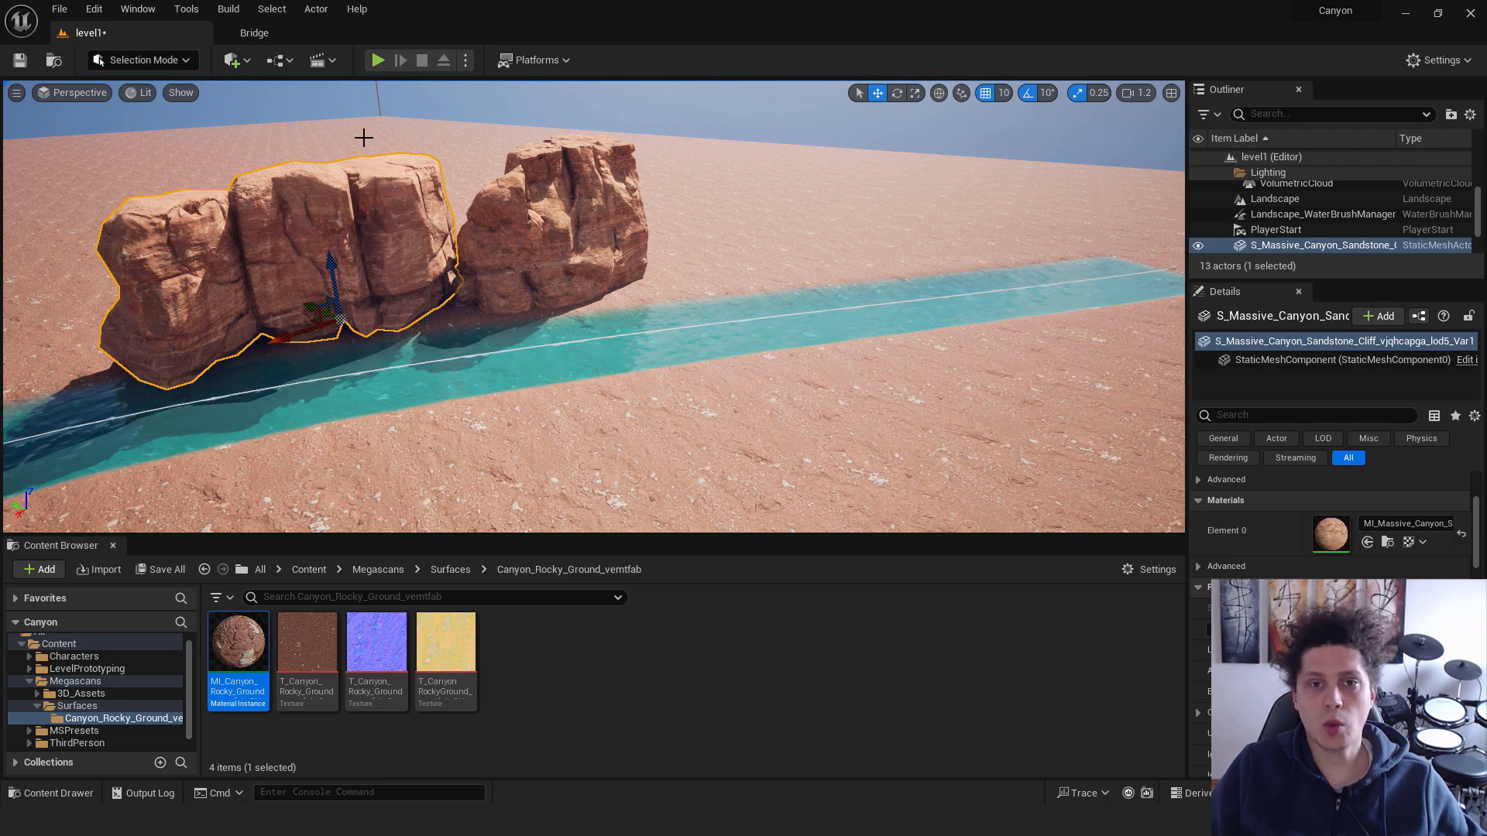
# Add the Huge Canyon Sandstone Hoodoo from Bridge at the end of the cliff row along the river
pyautogui.click(254, 33)
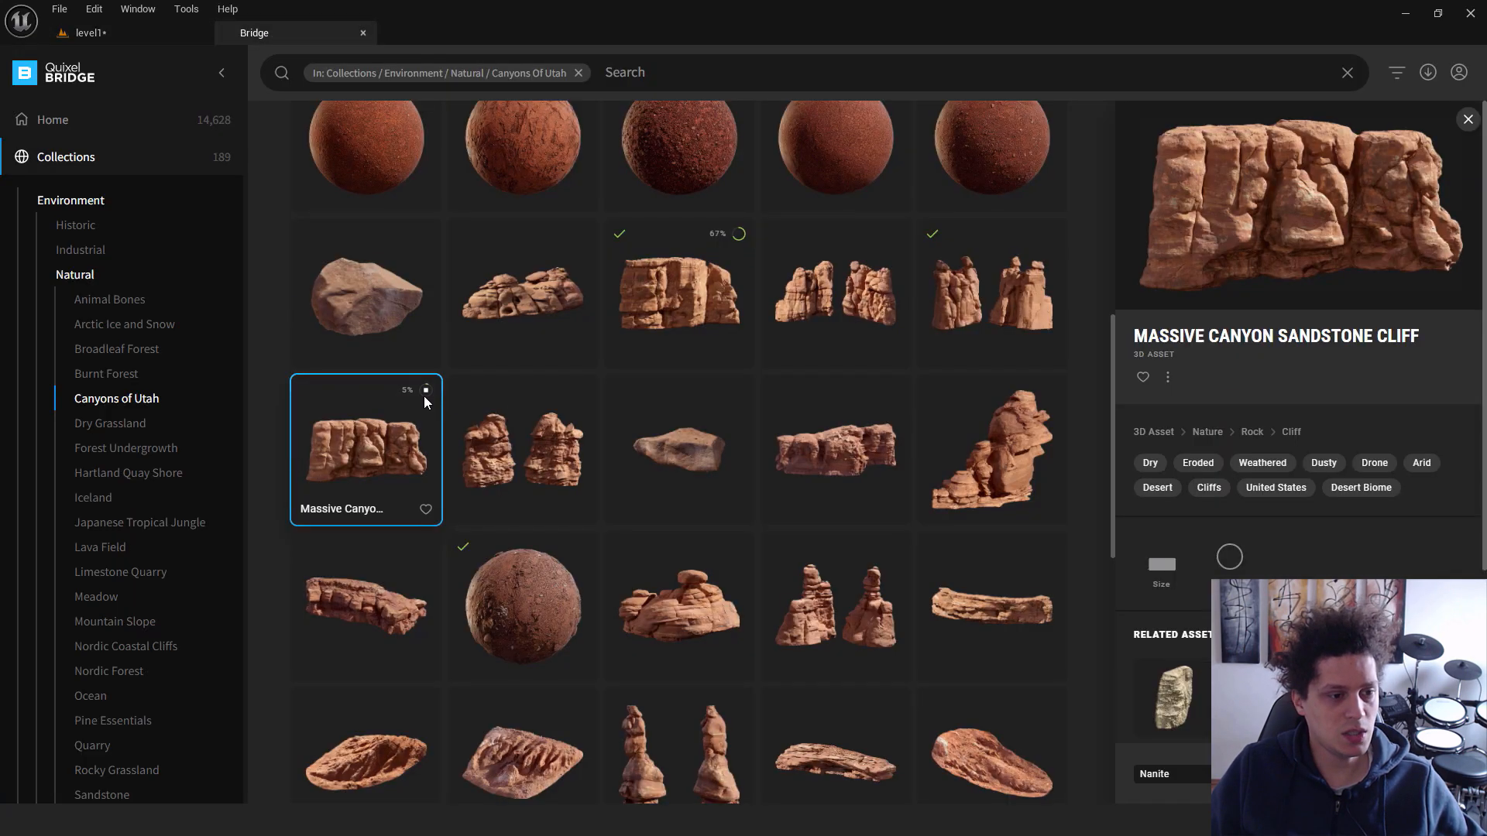
pyautogui.click(133, 28)
pyautogui.moveTo(594, 306)
pyautogui.mouseDown(button='right')
pyautogui.moveTo(577, 348)
pyautogui.moveTo(570, 317)
pyautogui.moveTo(585, 314)
pyautogui.mouseUp(button='right')
pyautogui.press('w')
pyautogui.press('s')
pyautogui.moveTo(525, 202); pyautogui.dragTo(562, 218, button='right')
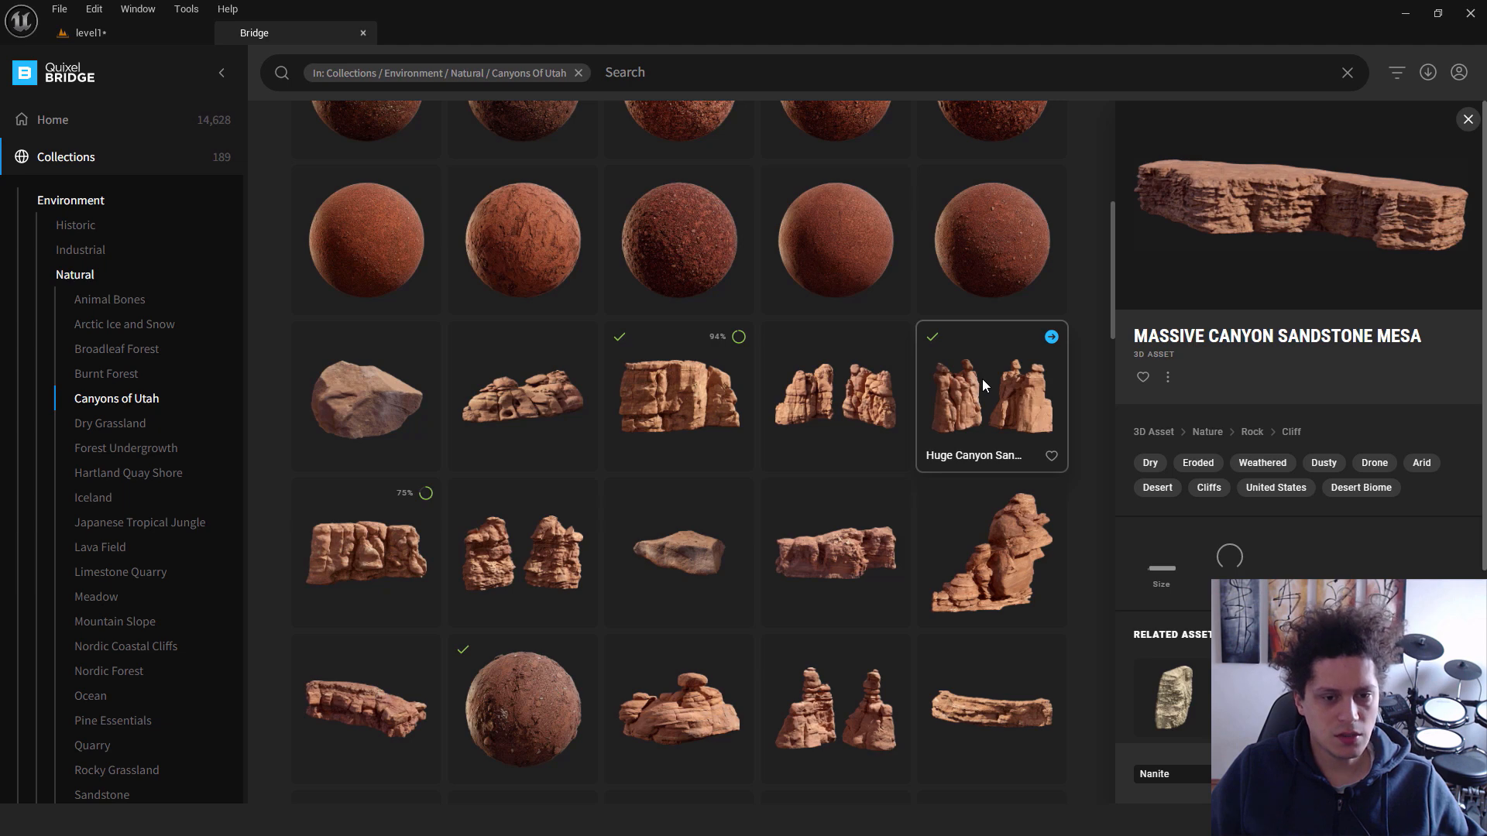
pyautogui.click(960, 410)
pyautogui.moveTo(1005, 393); pyautogui.dragTo(621, 302)
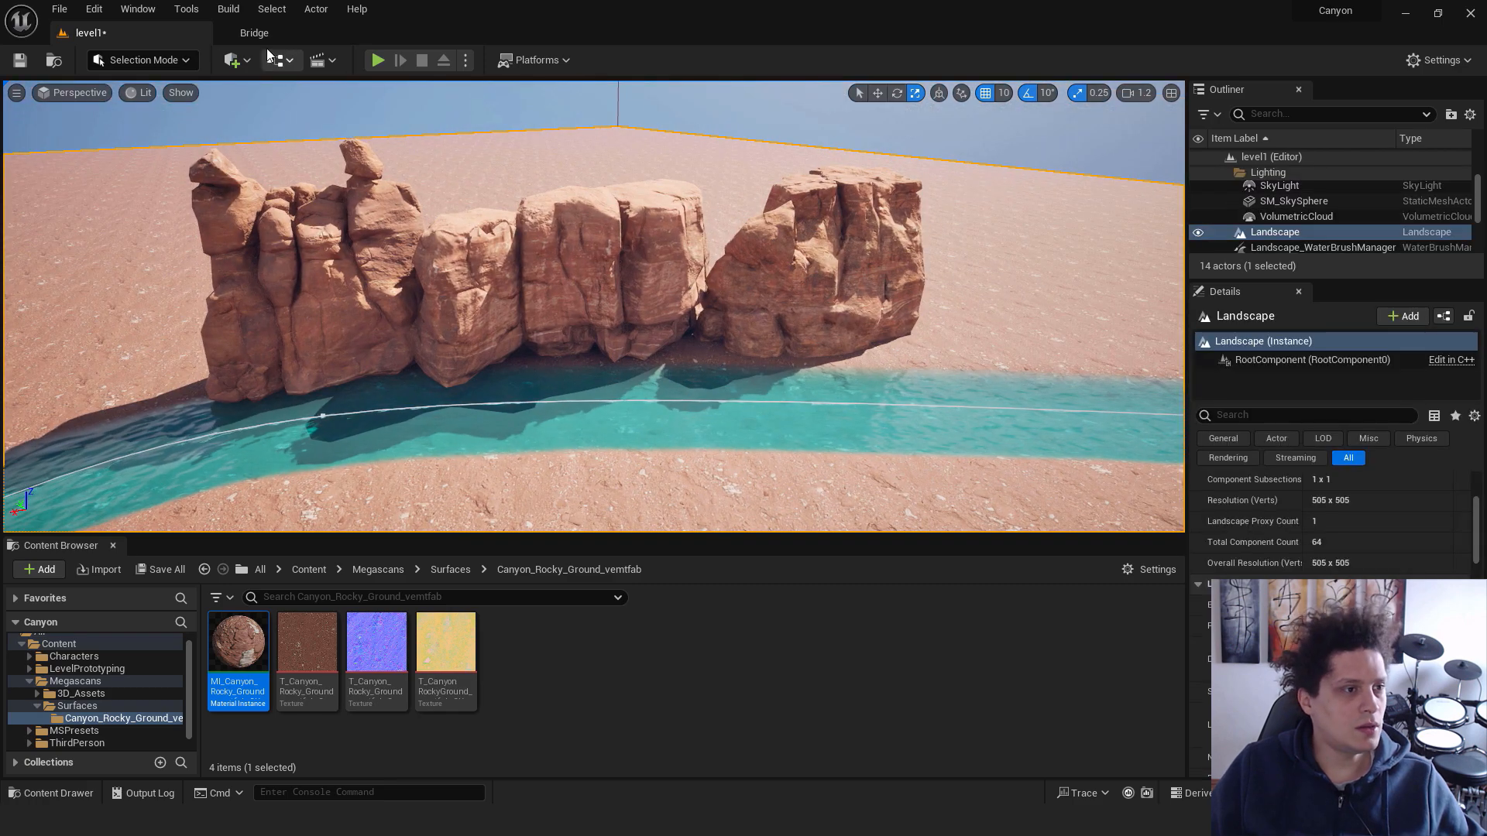
# Add the Massive Canyon Sandstone Hoodoo from Bridge past the huge hoodoo, beside the river bend
pyautogui.click(310, 32)
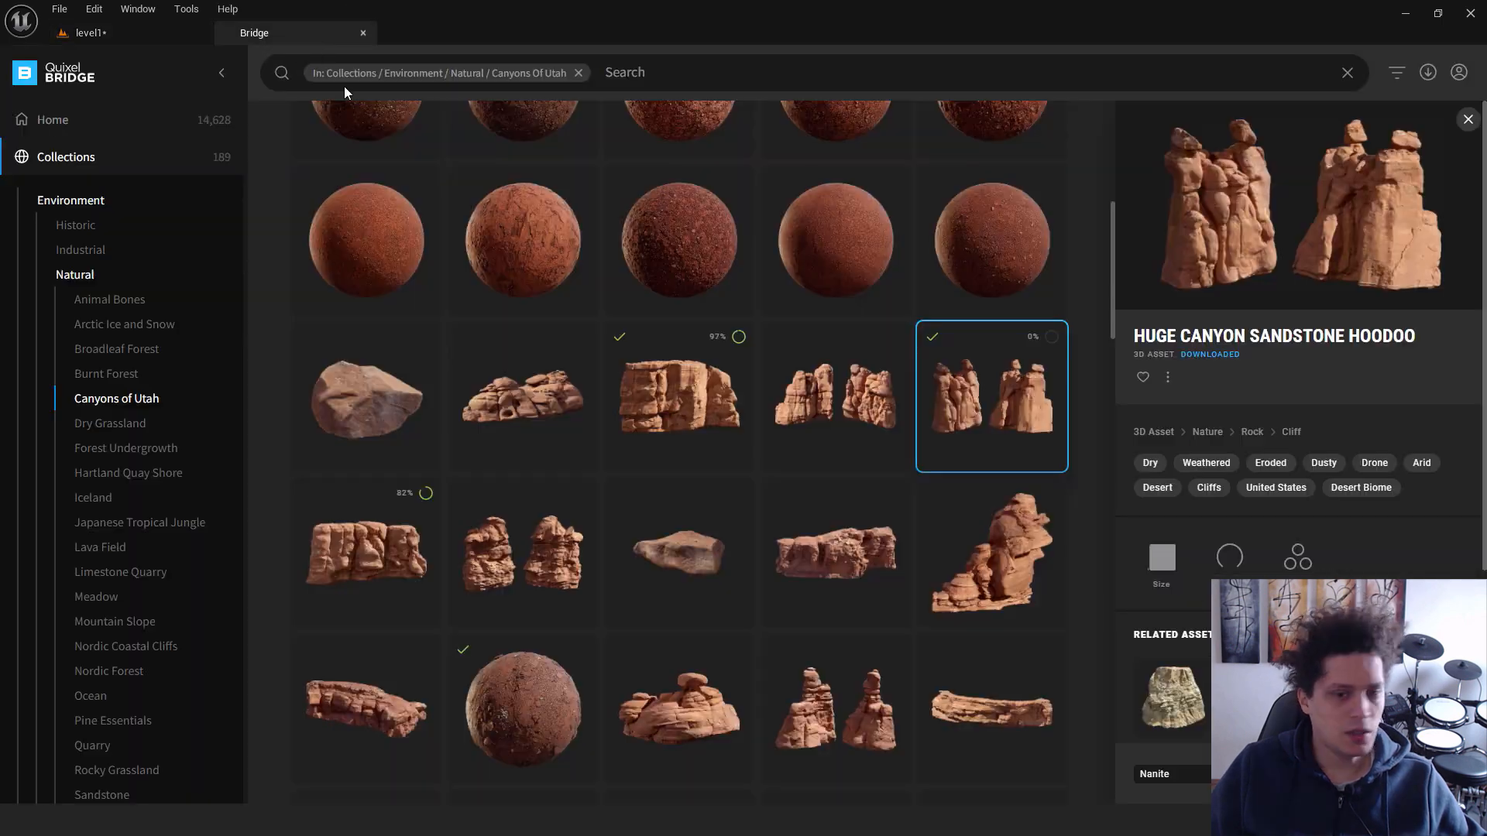
pyautogui.moveTo(523, 554); pyautogui.dragTo(137, 424)
pyautogui.moveTo(308, 402); pyautogui.dragTo(241, 418, button='right')
pyautogui.press('w')
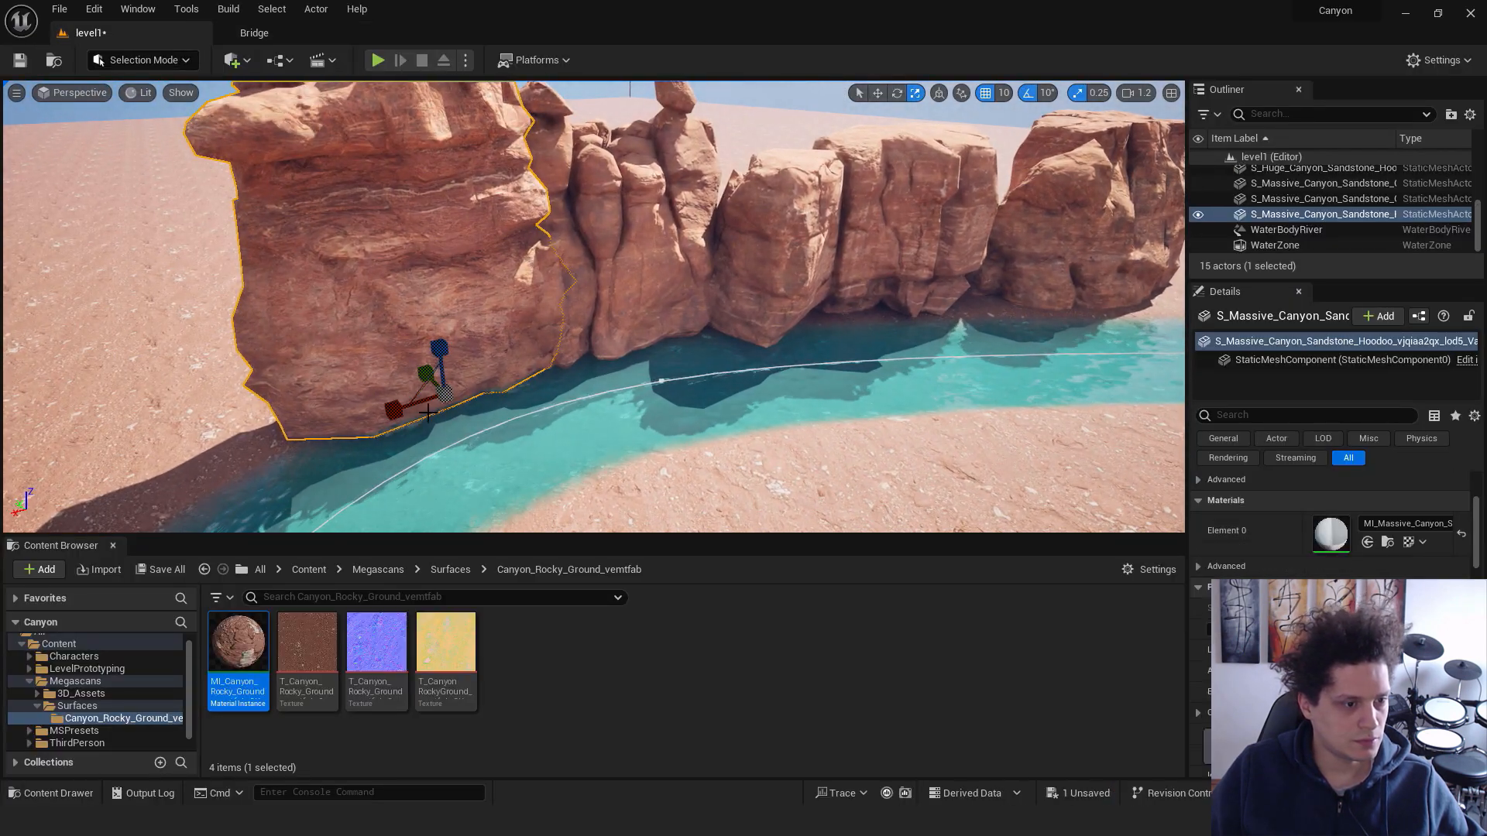
pyautogui.moveTo(418, 396); pyautogui.dragTo(376, 406)
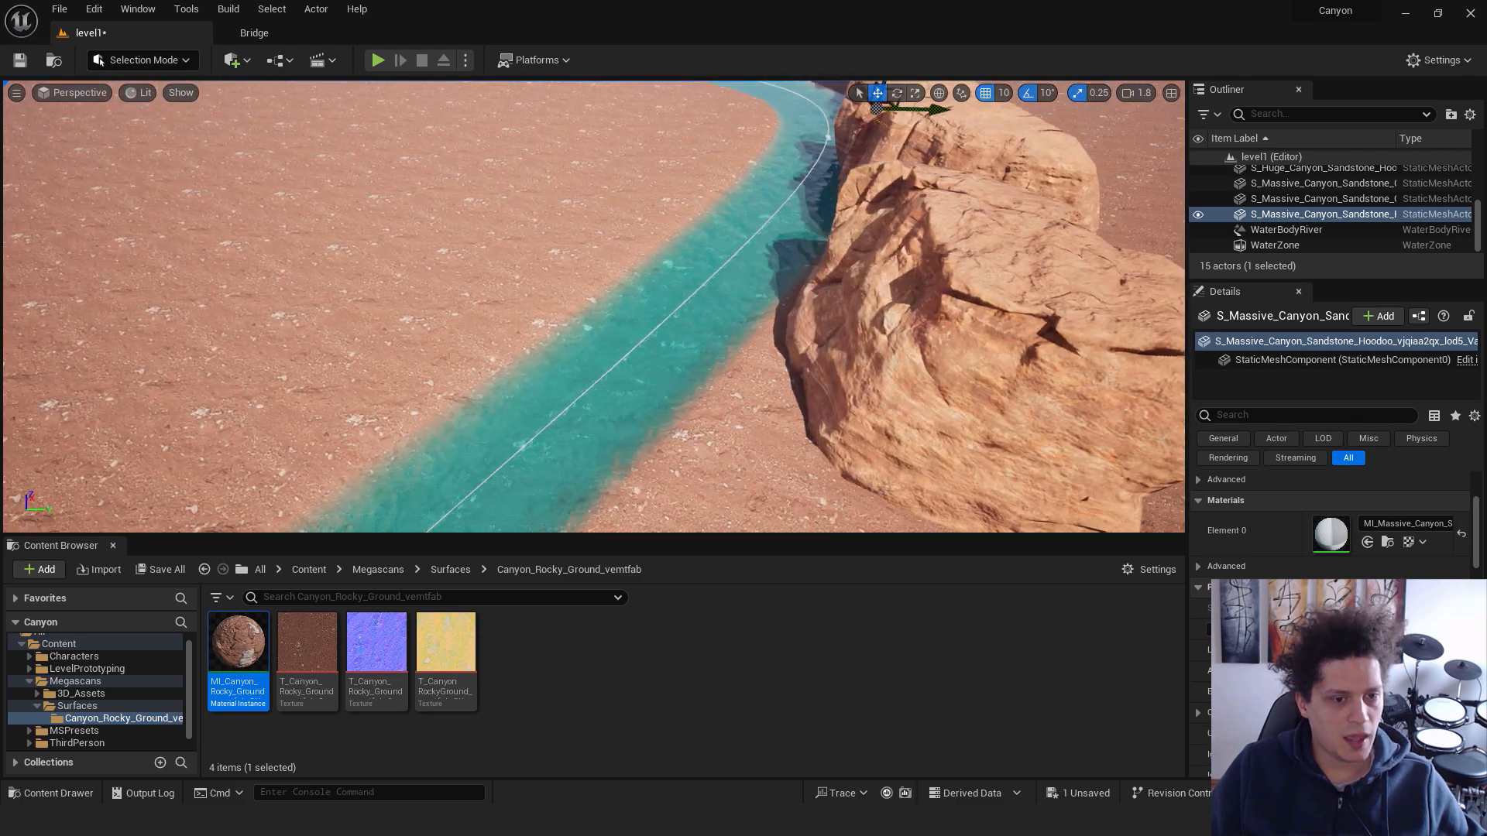
# Move the first sandstone cliff away from the row, farther along the riverbank
pyautogui.press('s')
pyautogui.moveTo(595, 306); pyautogui.dragTo(705, 326, button='right')
pyautogui.press('a')
pyautogui.press('w')
pyautogui.click(704, 325)
pyautogui.moveTo(644, 307); pyautogui.dragTo(842, 300)
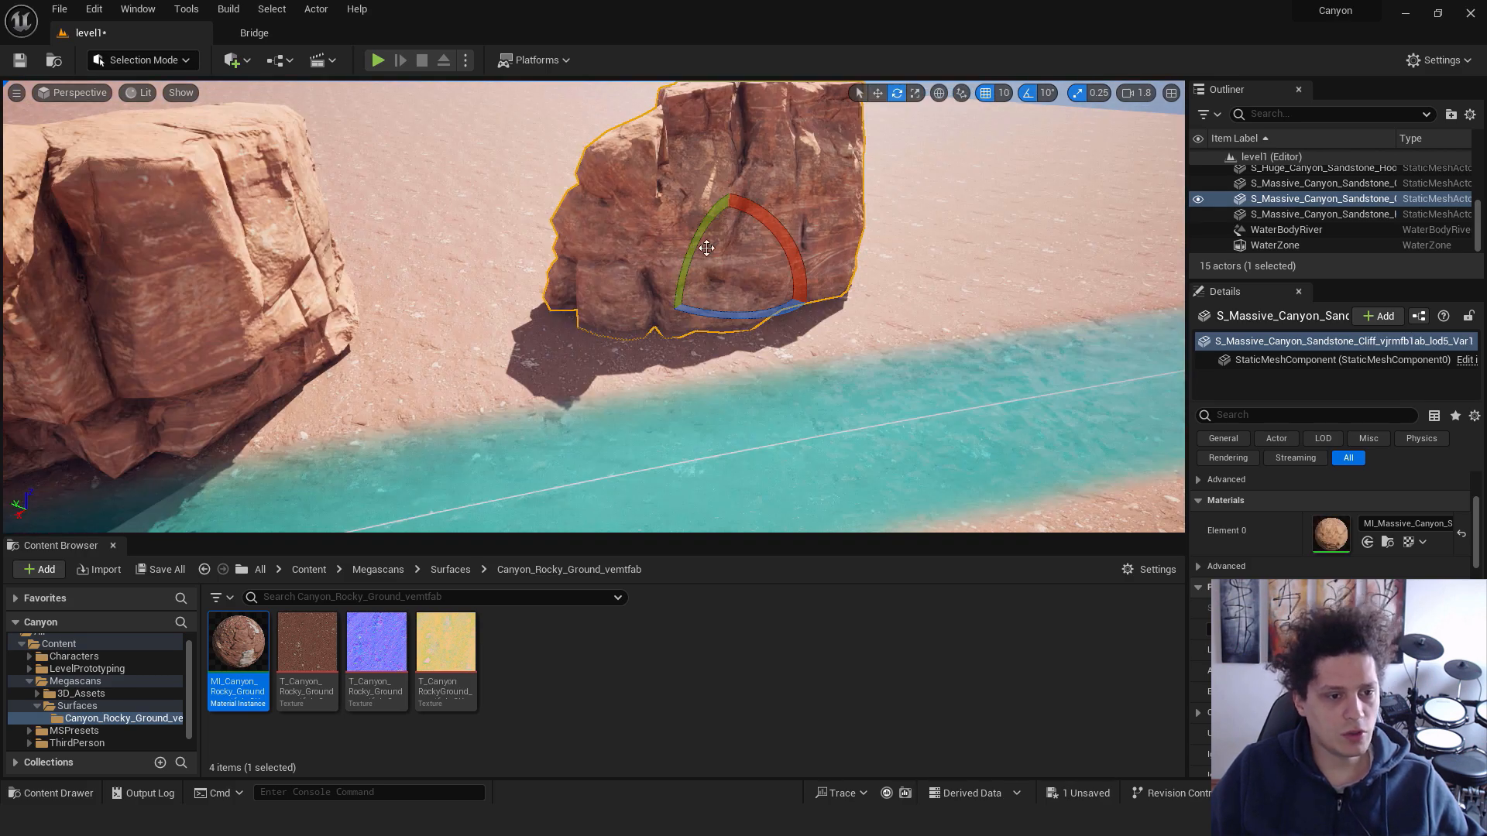
# Turn off rotation snapping and rotate the first cliff freely to line up with the riverbank
pyautogui.moveTo(750, 316)
pyautogui.mouseDown()
pyautogui.moveTo(728, 316)
pyautogui.moveTo(750, 316)
pyautogui.mouseUp()
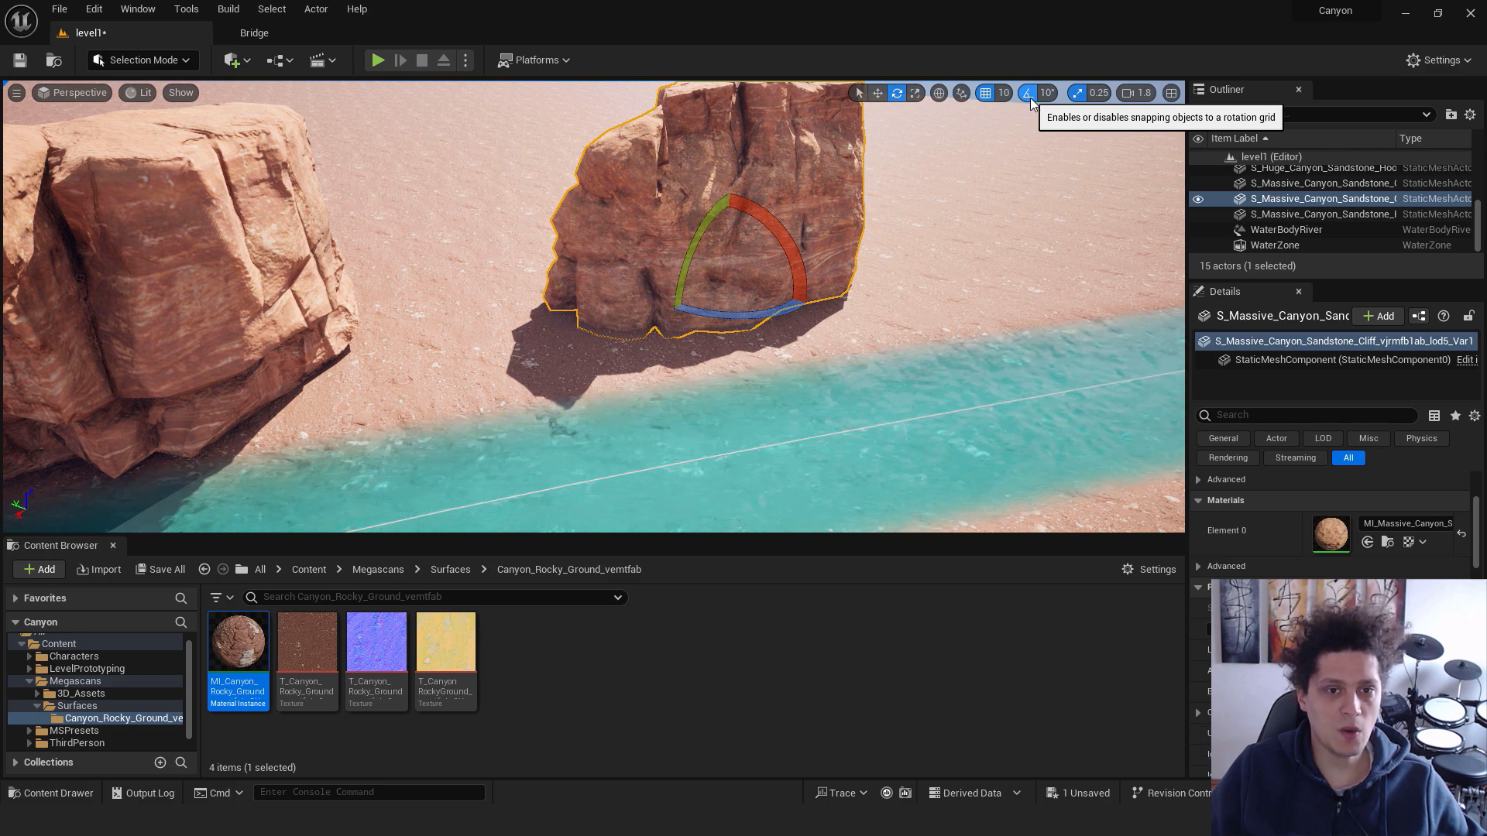
pyautogui.click(1029, 94)
pyautogui.moveTo(680, 302); pyautogui.dragTo(650, 308)
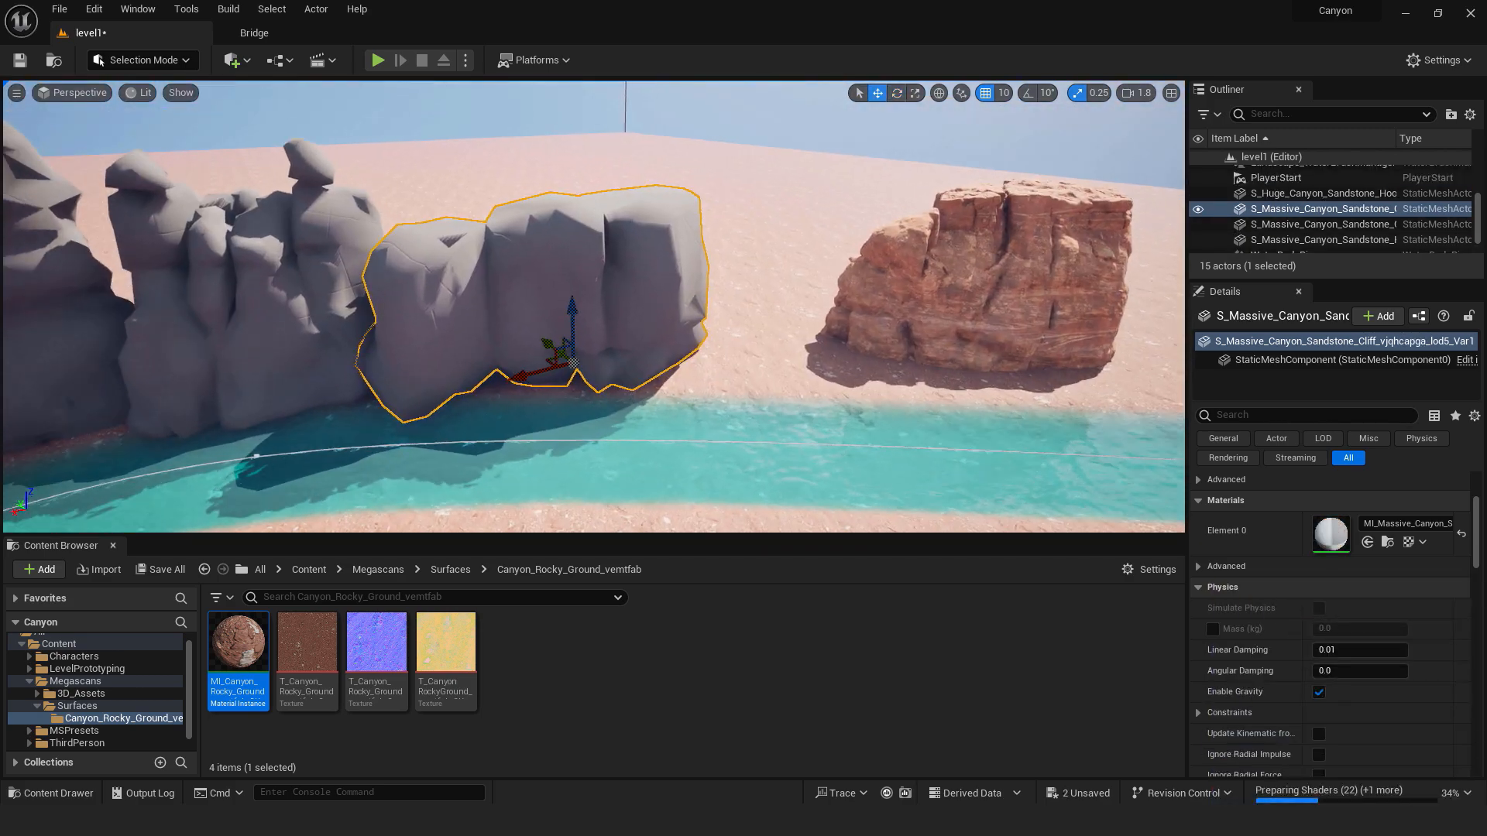
# Move the second sandstone cliff along the bank against the first one and sink it slightly into the ground
pyautogui.press('w')
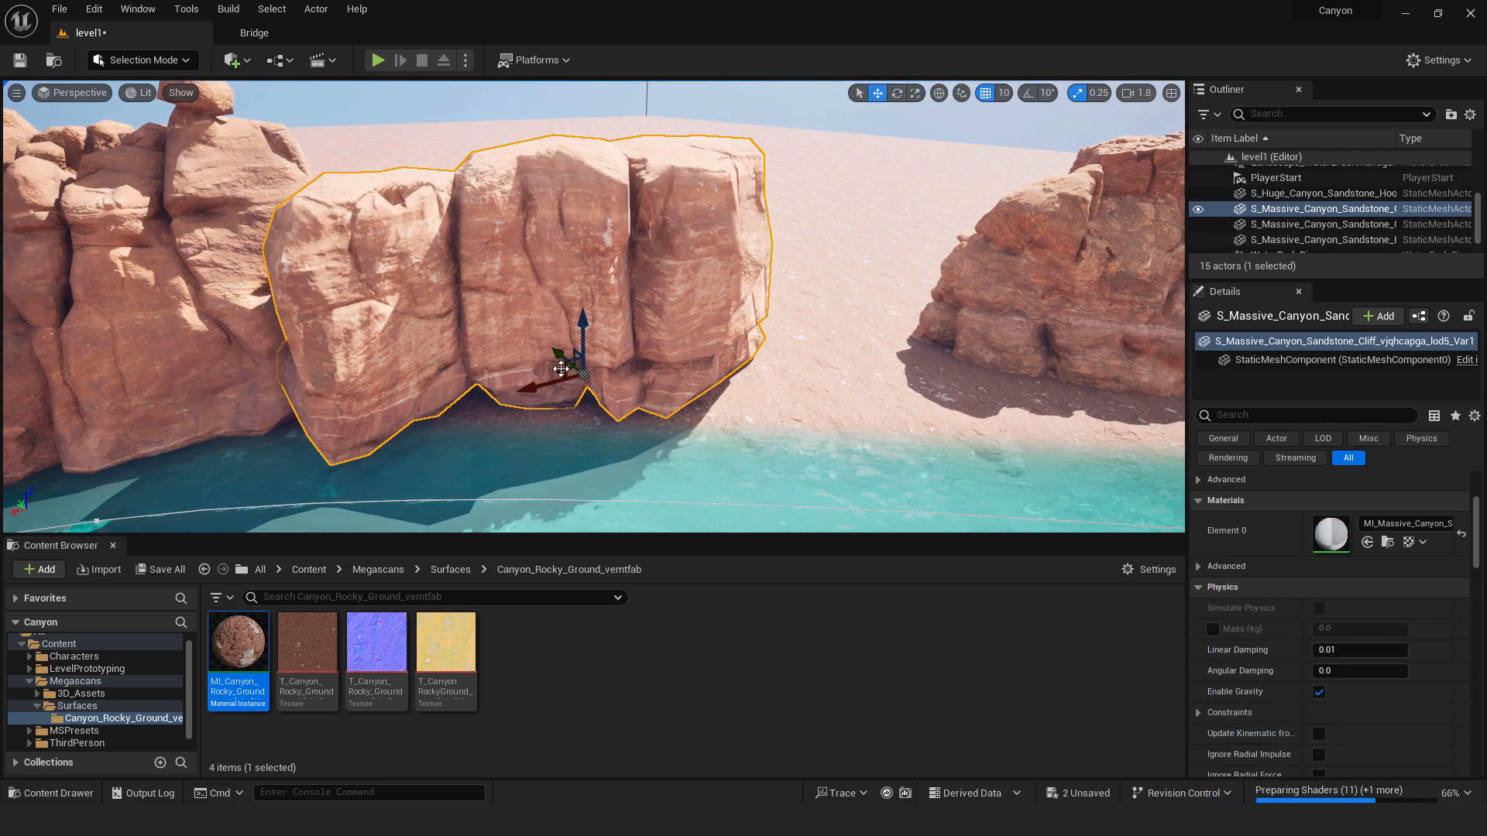
pyautogui.moveTo(558, 372); pyautogui.dragTo(813, 333)
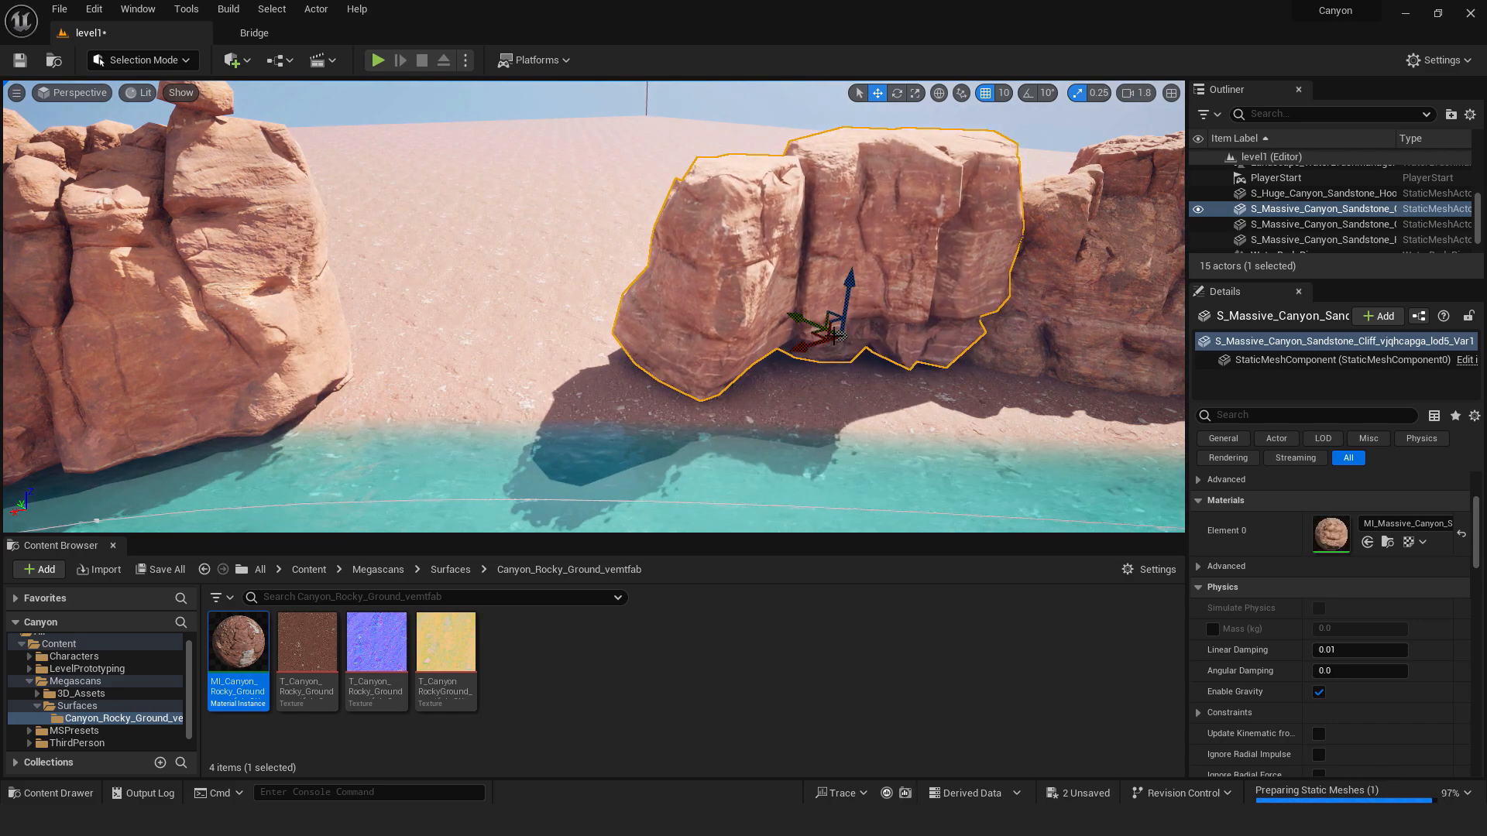
pyautogui.moveTo(850, 279); pyautogui.dragTo(850, 290)
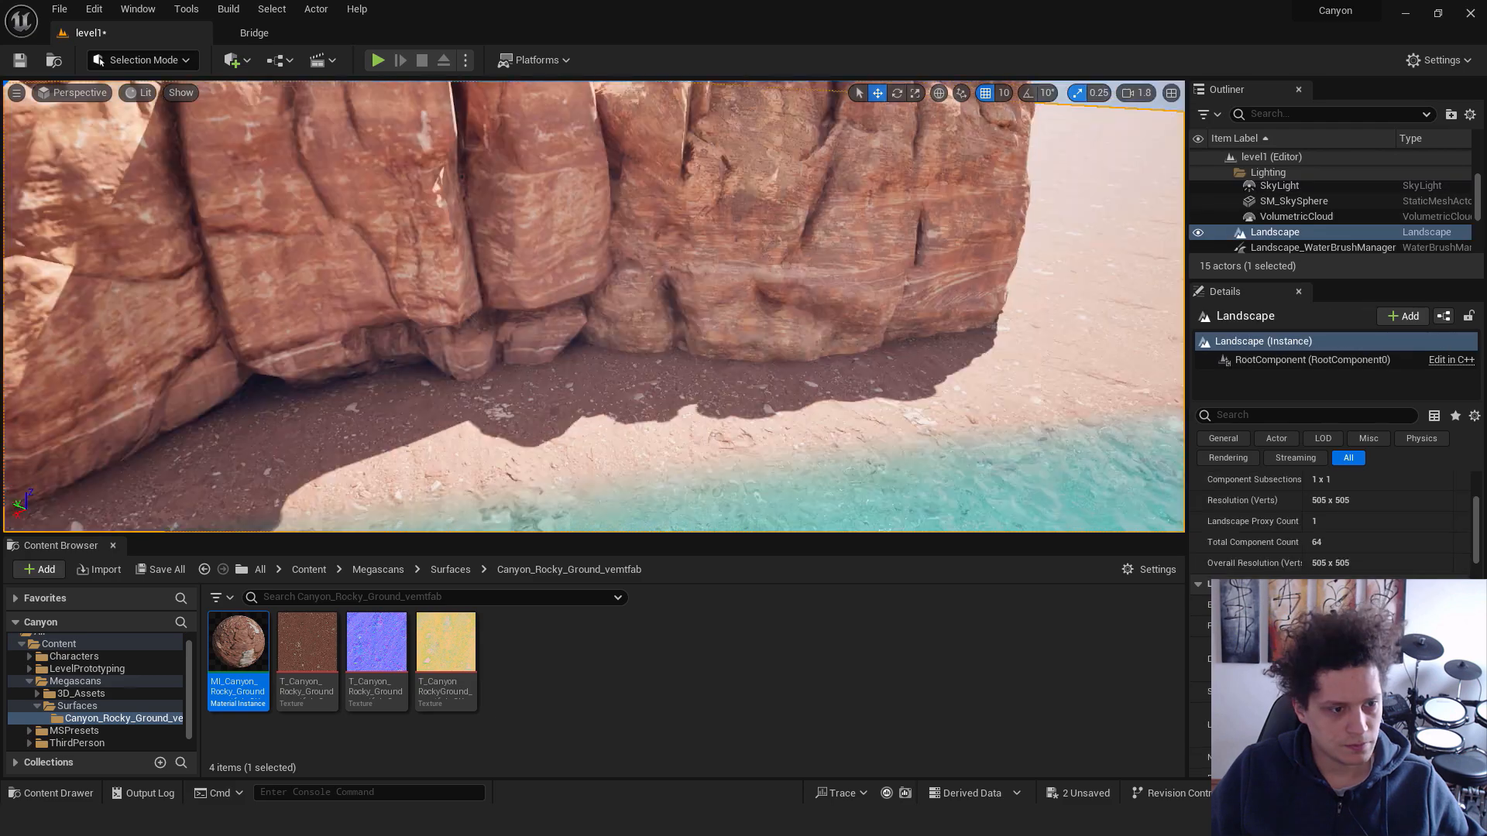
# Move the huge sandstone hoodoo along the bank until it meets the open end of the second cliff
pyautogui.moveTo(561, 255)
pyautogui.mouseDown(button='right')
pyautogui.moveTo(542, 255)
pyautogui.moveTo(562, 255)
pyautogui.moveTo(562, 279)
pyautogui.mouseUp(button='right')
pyautogui.click(562, 255)
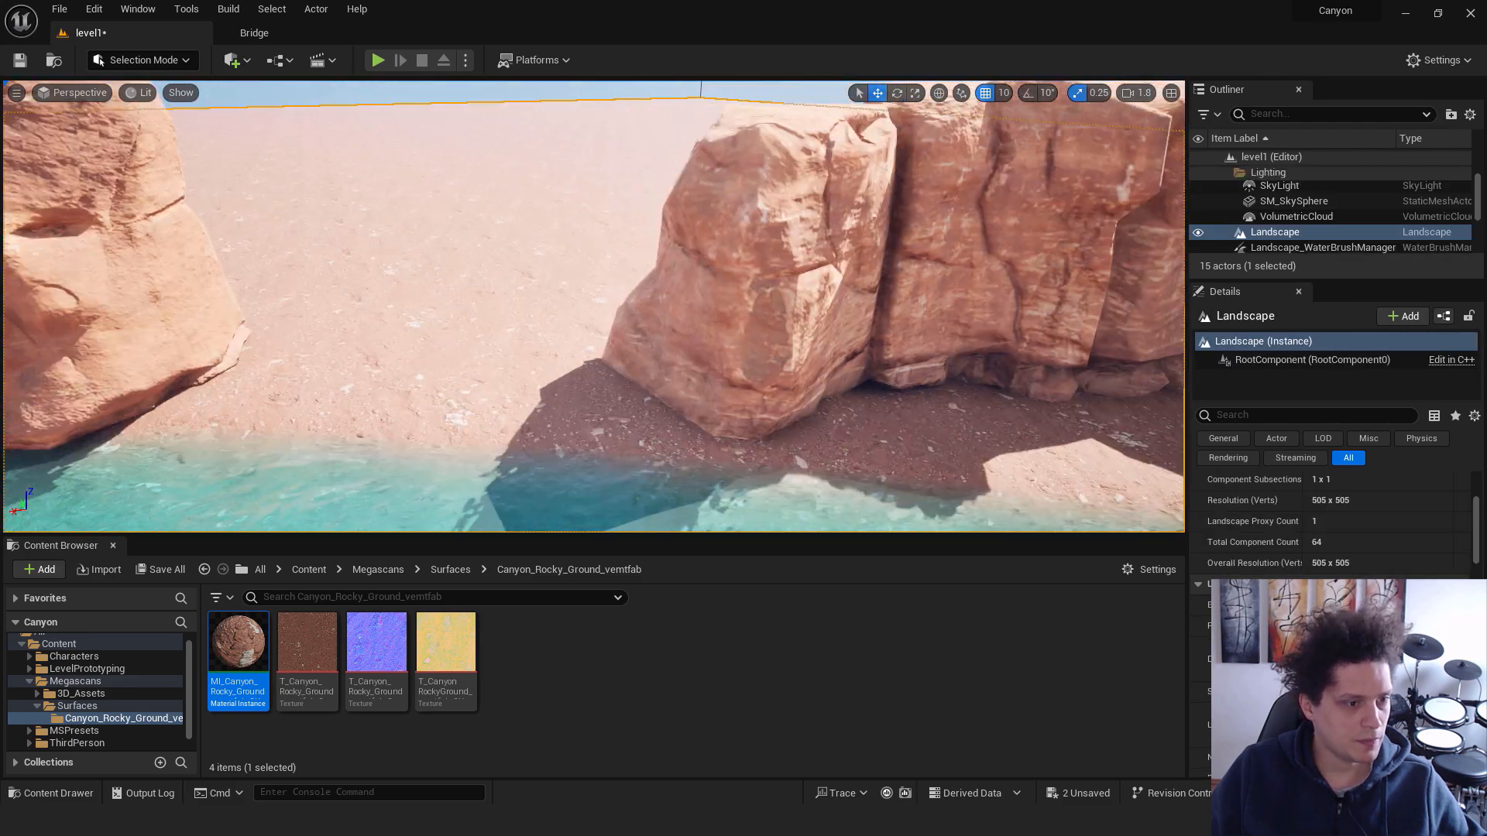
pyautogui.moveTo(593, 306); pyautogui.dragTo(593, 295, button='right')
pyautogui.moveTo(295, 312); pyautogui.dragTo(296, 312, button='right')
pyautogui.click(296, 313)
pyautogui.click(491, 320)
pyautogui.moveTo(456, 353); pyautogui.dragTo(726, 274)
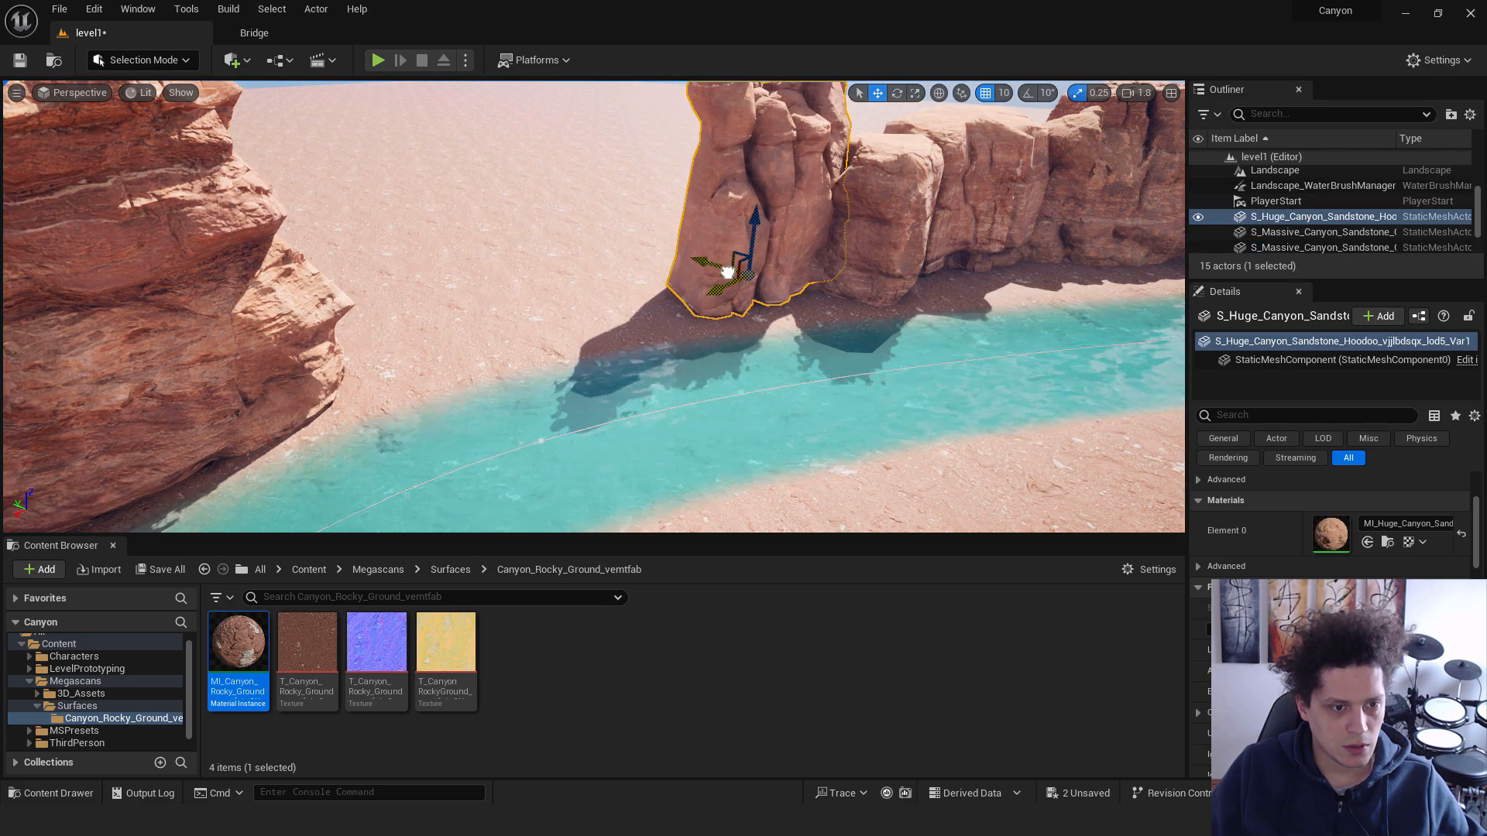
# Move the massive sandstone hoodoo along the bank until it joins the huge hoodoo, extending the wall
pyautogui.click(259, 361)
pyautogui.moveTo(259, 361); pyautogui.dragTo(224, 347, button='right')
pyautogui.moveTo(324, 436); pyautogui.dragTo(771, 356)
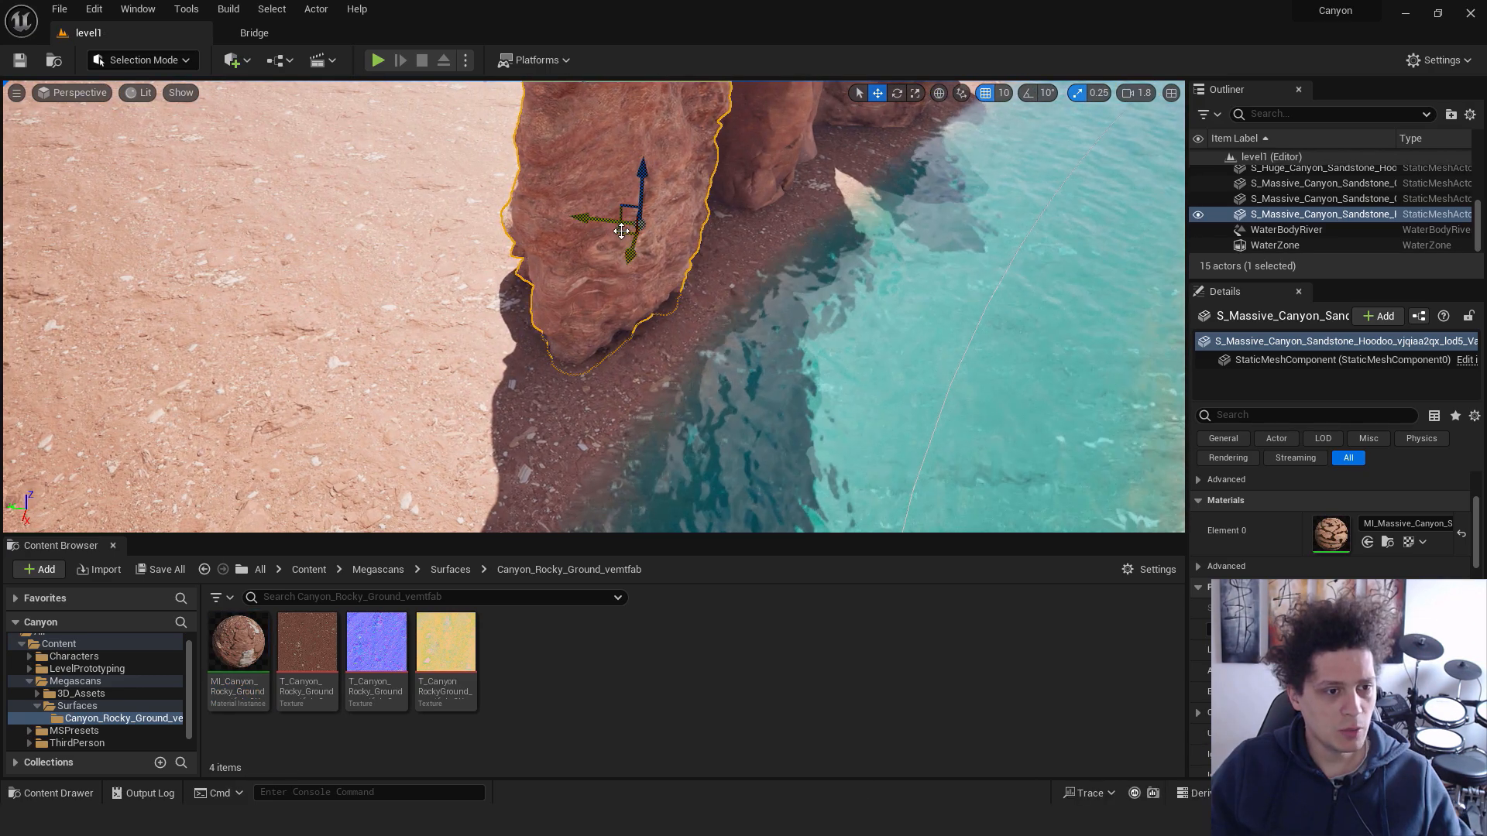
pyautogui.moveTo(622, 231); pyautogui.dragTo(728, 248)
pyautogui.press('e')
pyautogui.moveTo(728, 249); pyautogui.dragTo(611, 225, button='right')
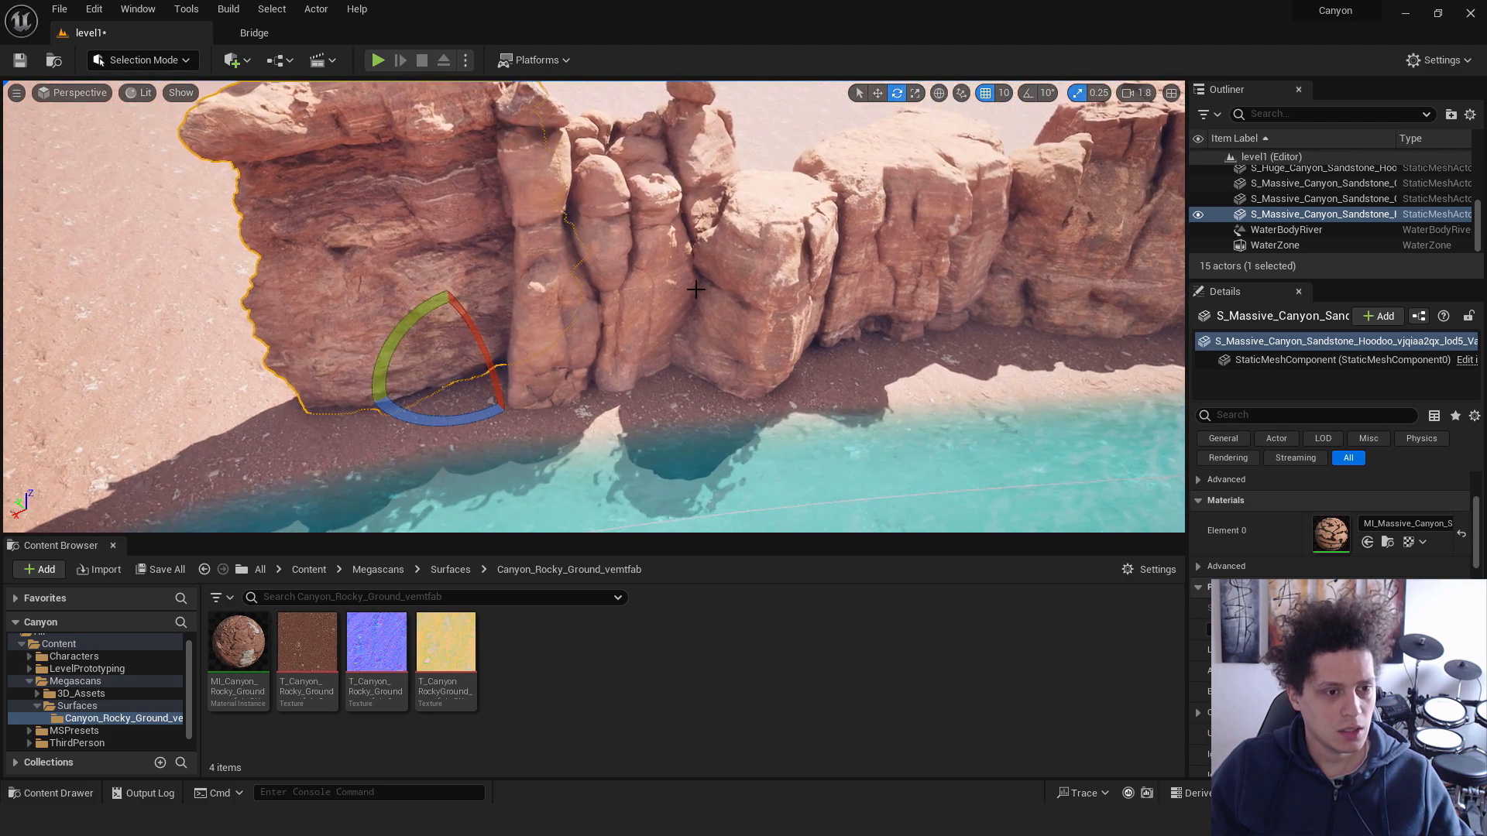
# Adjust the huge hoodoo and the second cliff so the four rocks form a continuous wall
pyautogui.click(624, 367)
pyautogui.moveTo(586, 340); pyautogui.dragTo(542, 372)
pyautogui.click(871, 348)
pyautogui.click(823, 358)
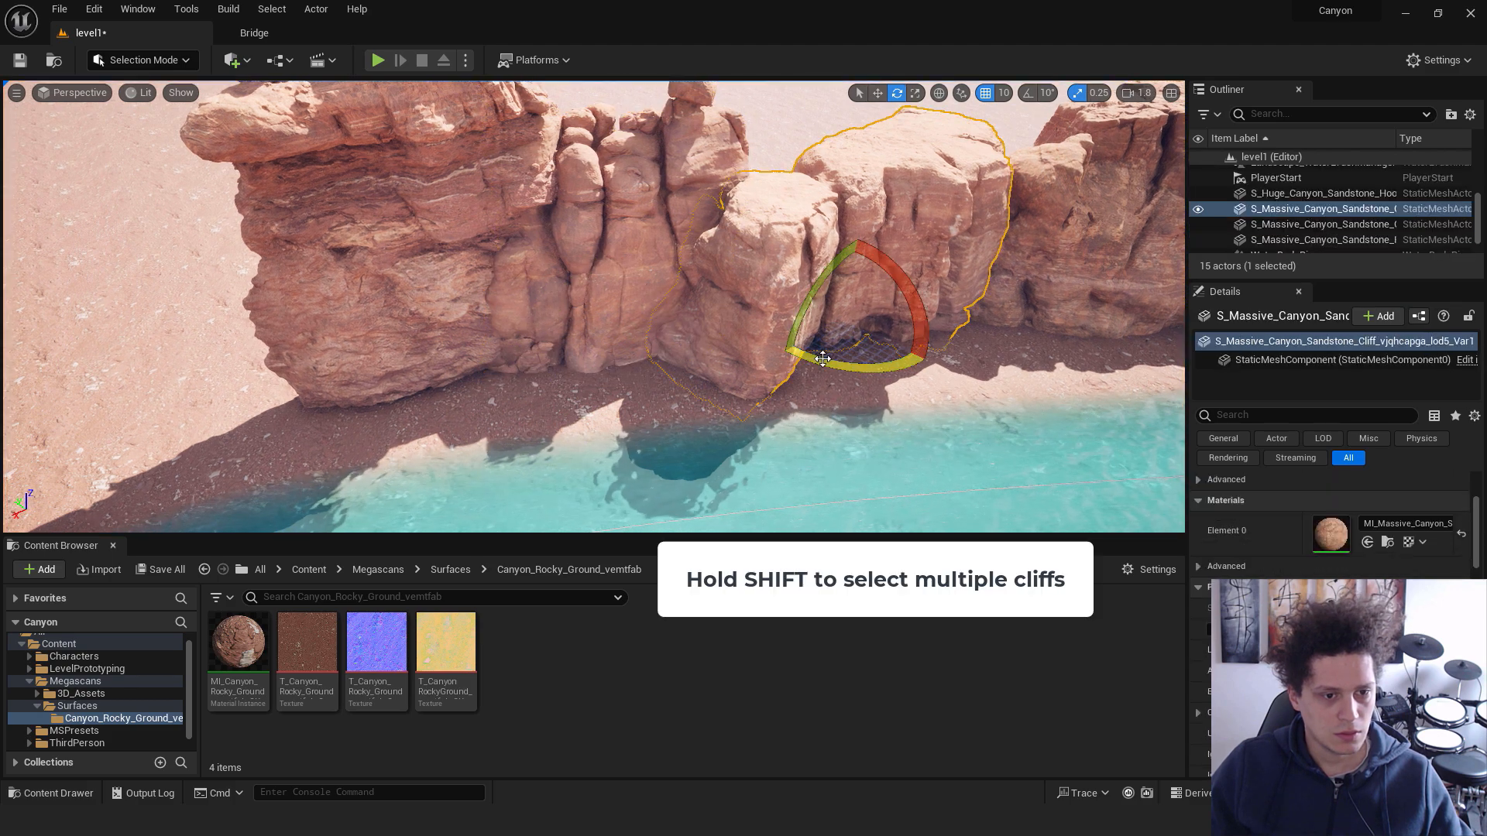
pyautogui.moveTo(811, 313); pyautogui.dragTo(816, 302)
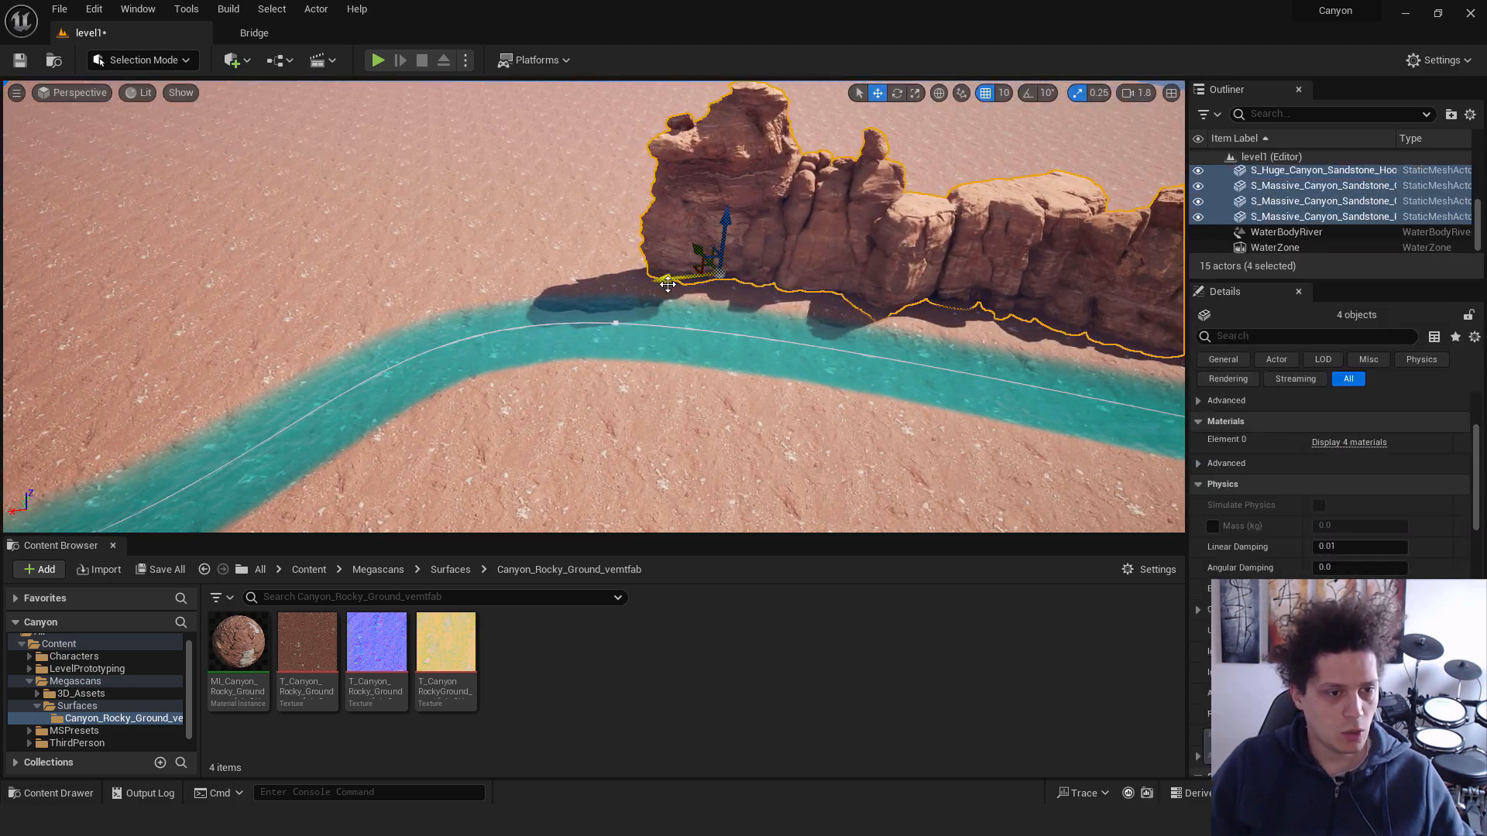
# Duplicate the four rocks together, move the copies past the river bend and rotate them to follow the bank
pyautogui.scroll(5, 463, 273)
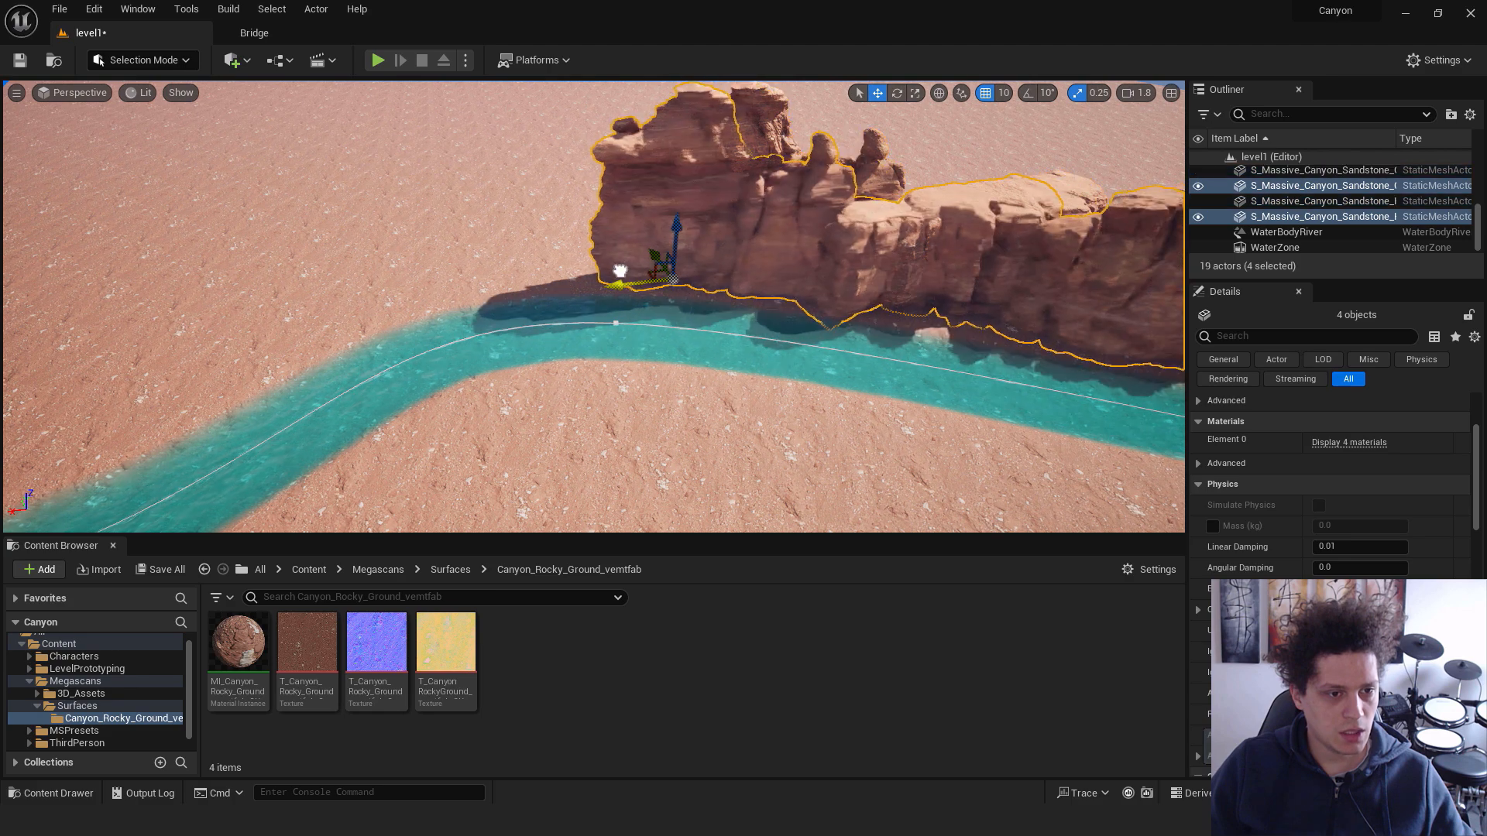
pyautogui.moveTo(463, 273); pyautogui.dragTo(21, 328)
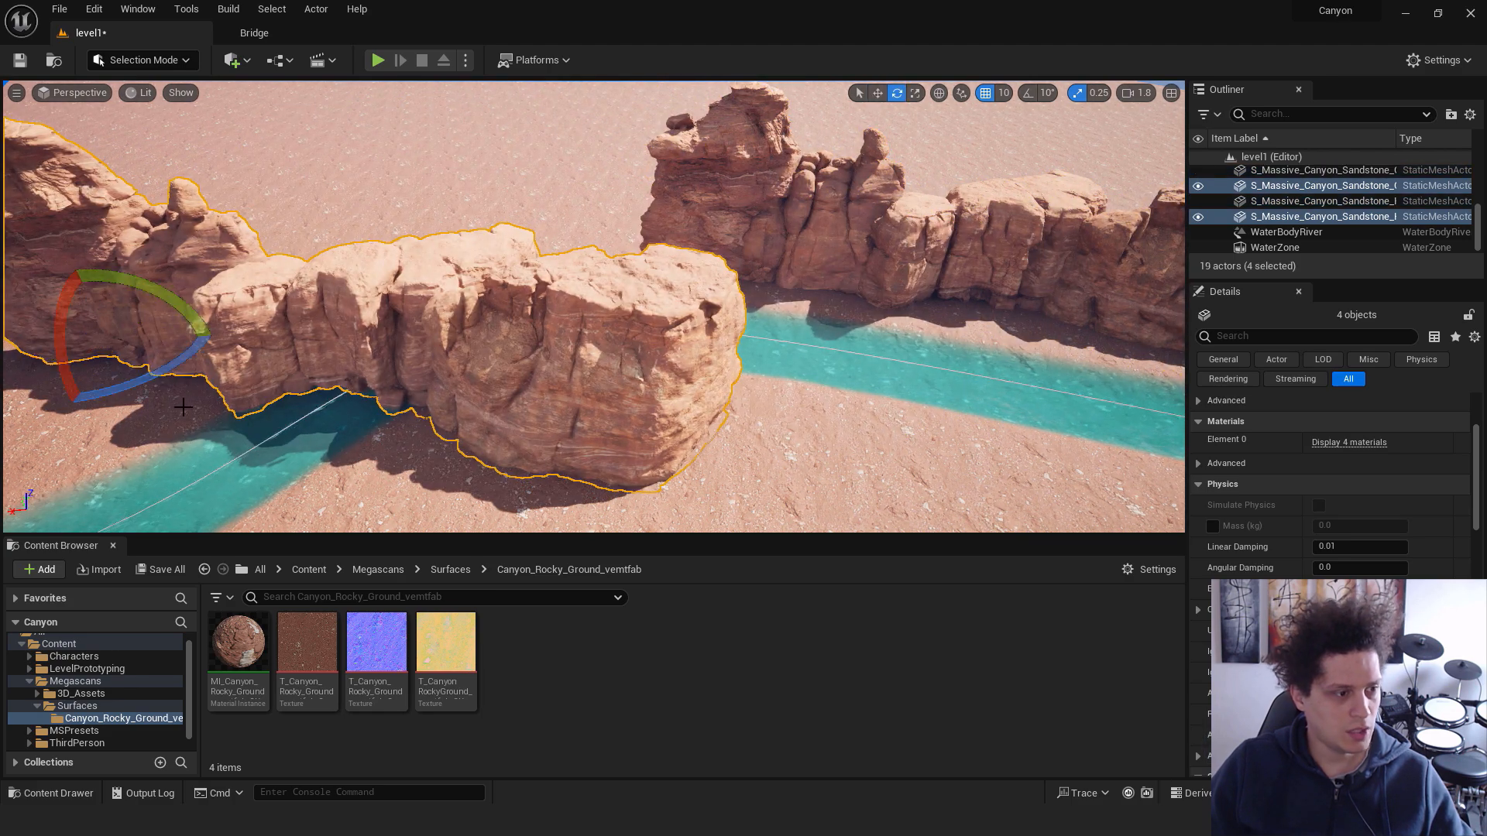
pyautogui.moveTo(117, 379); pyautogui.dragTo(38, 385)
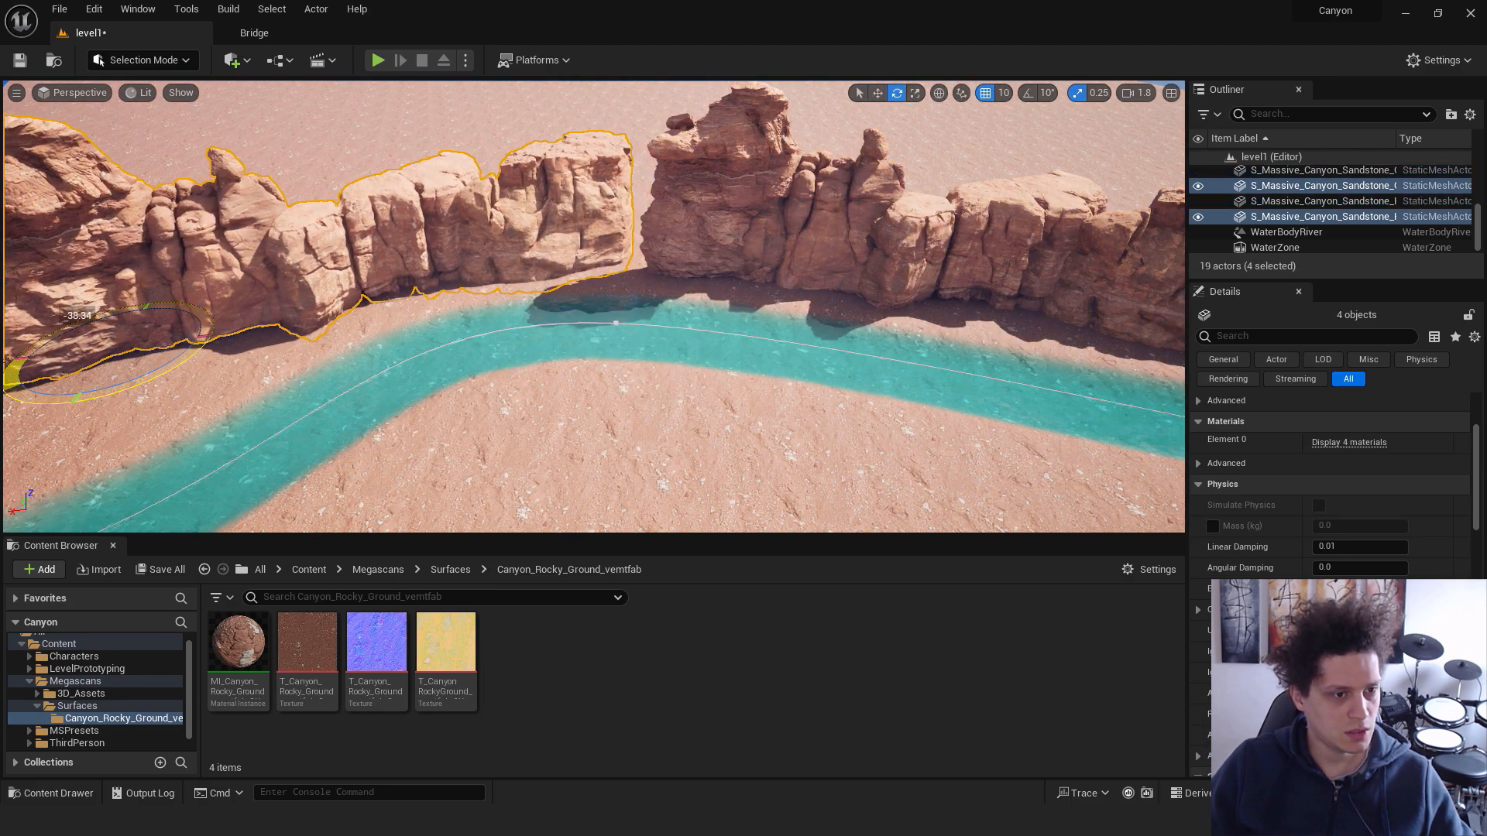
pyautogui.moveTo(94, 346); pyautogui.dragTo(159, 351)
# Reposition the duplicated massive hoodoo and huge hoodoo individually so that end of the wall follows the river's edge
pyautogui.click(421, 387)
pyautogui.moveTo(421, 387); pyautogui.dragTo(333, 355, button='right')
pyautogui.click(594, 357)
pyautogui.moveTo(556, 351); pyautogui.dragTo(521, 402)
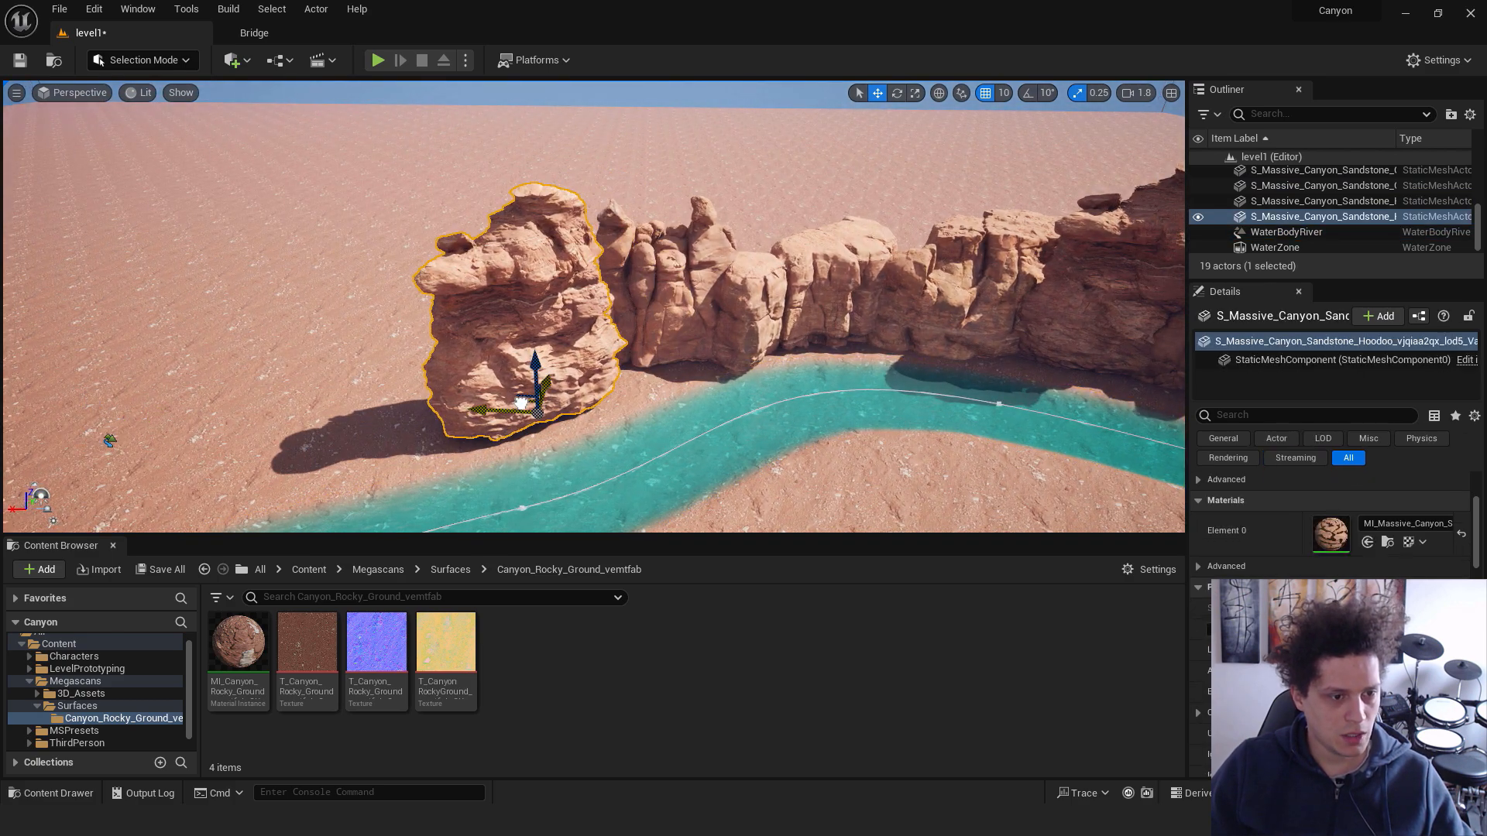
pyautogui.click(631, 360)
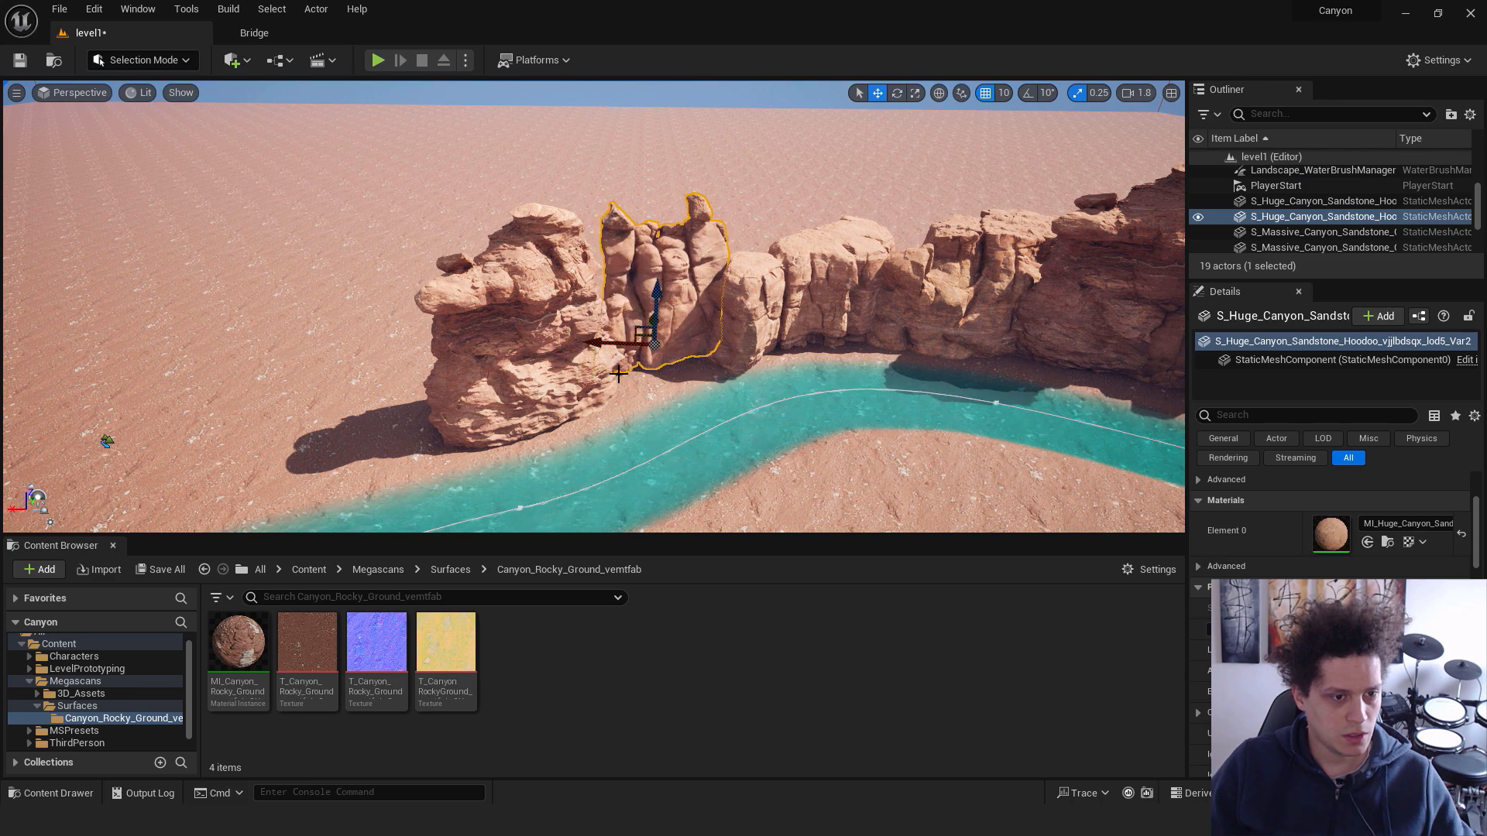
pyautogui.moveTo(641, 339); pyautogui.dragTo(649, 347)
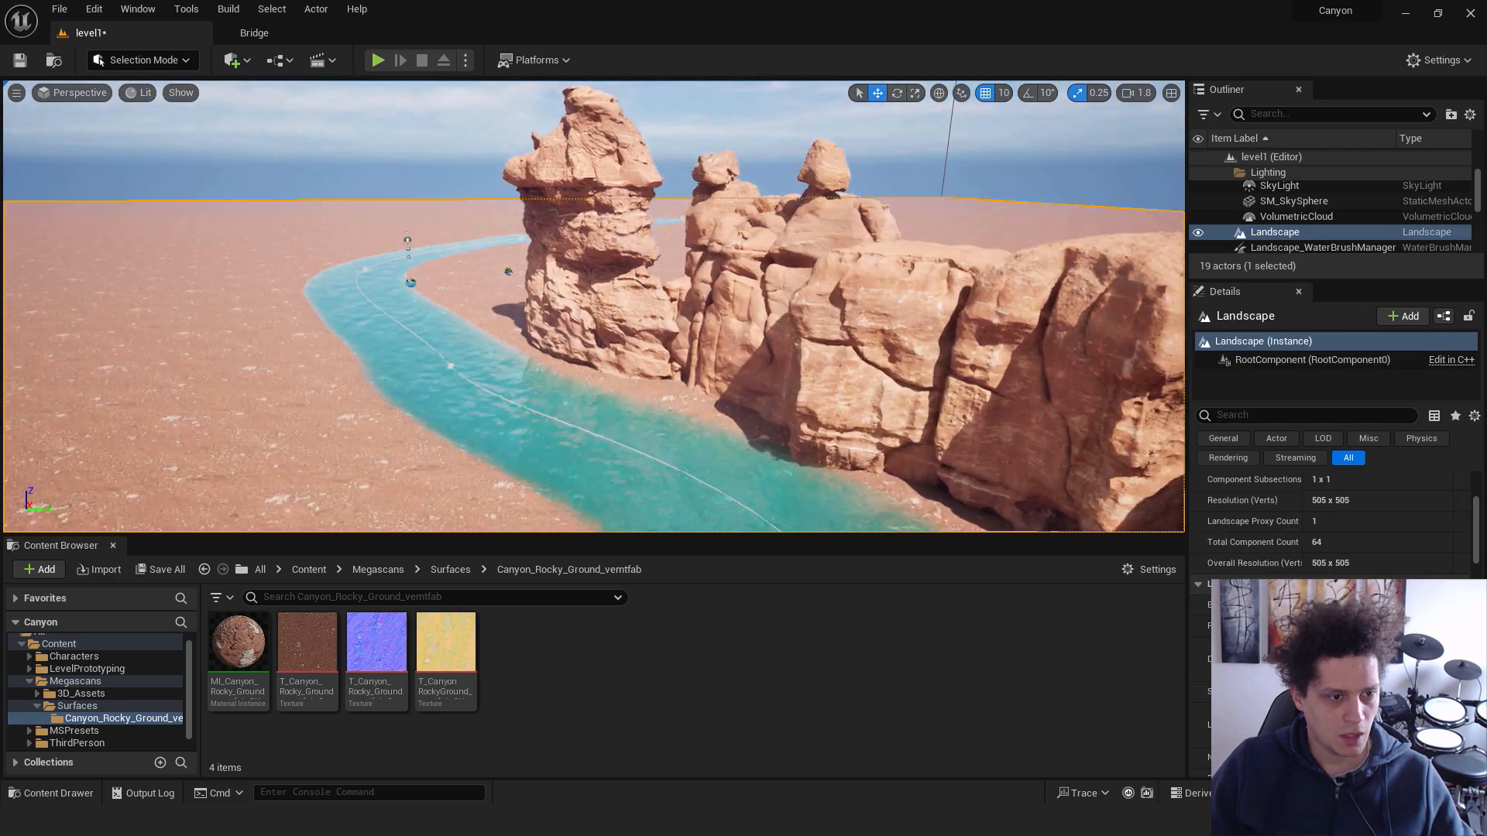
# Play the level from a spot beside the river, run across the water and along the cliffs, and stop the session
pyautogui.moveTo(594, 306); pyautogui.dragTo(674, 338, button='right')
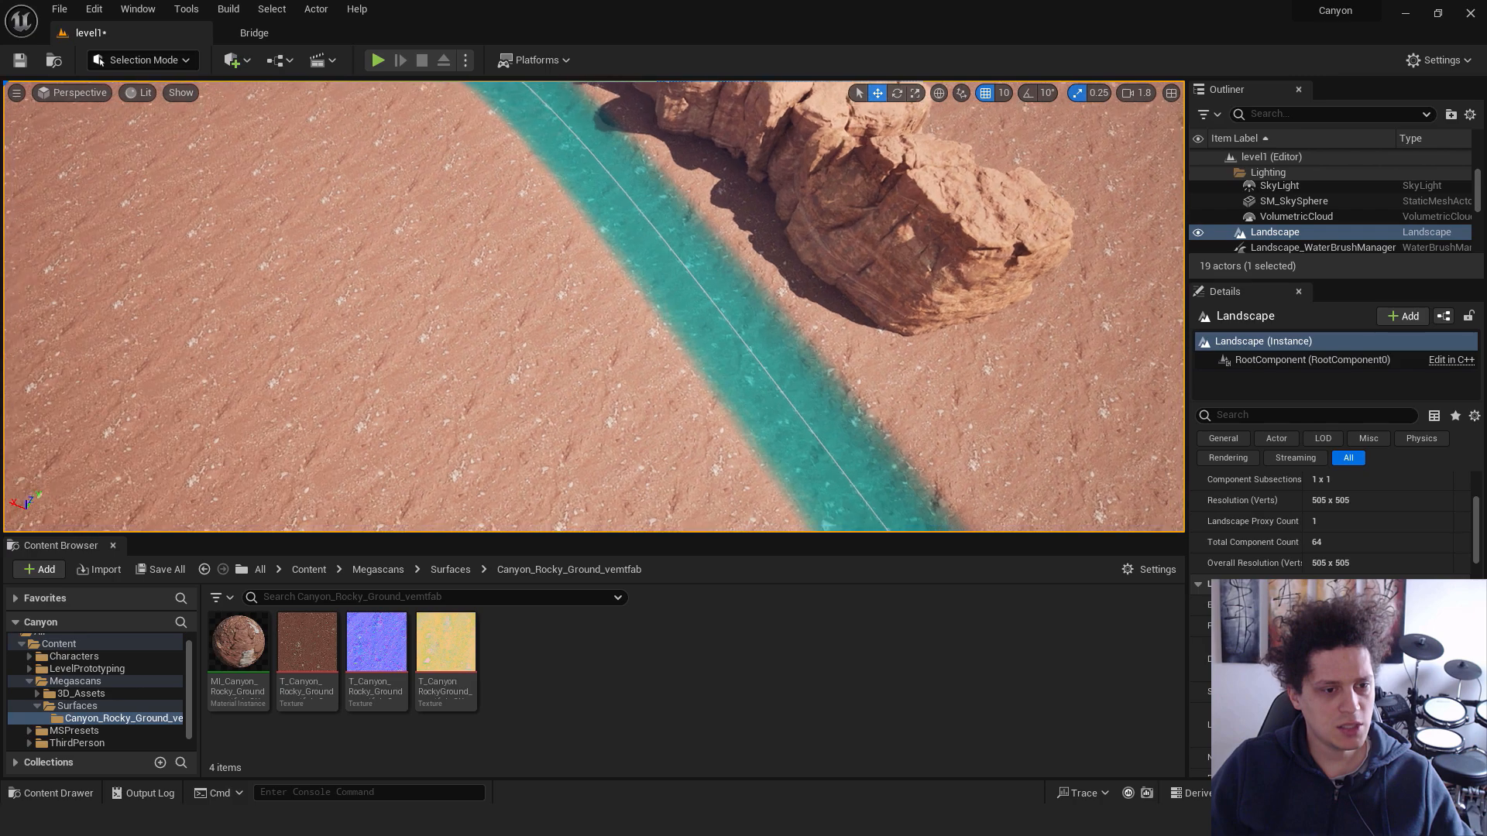
pyautogui.rightClick(675, 340)
pyautogui.click(713, 725)
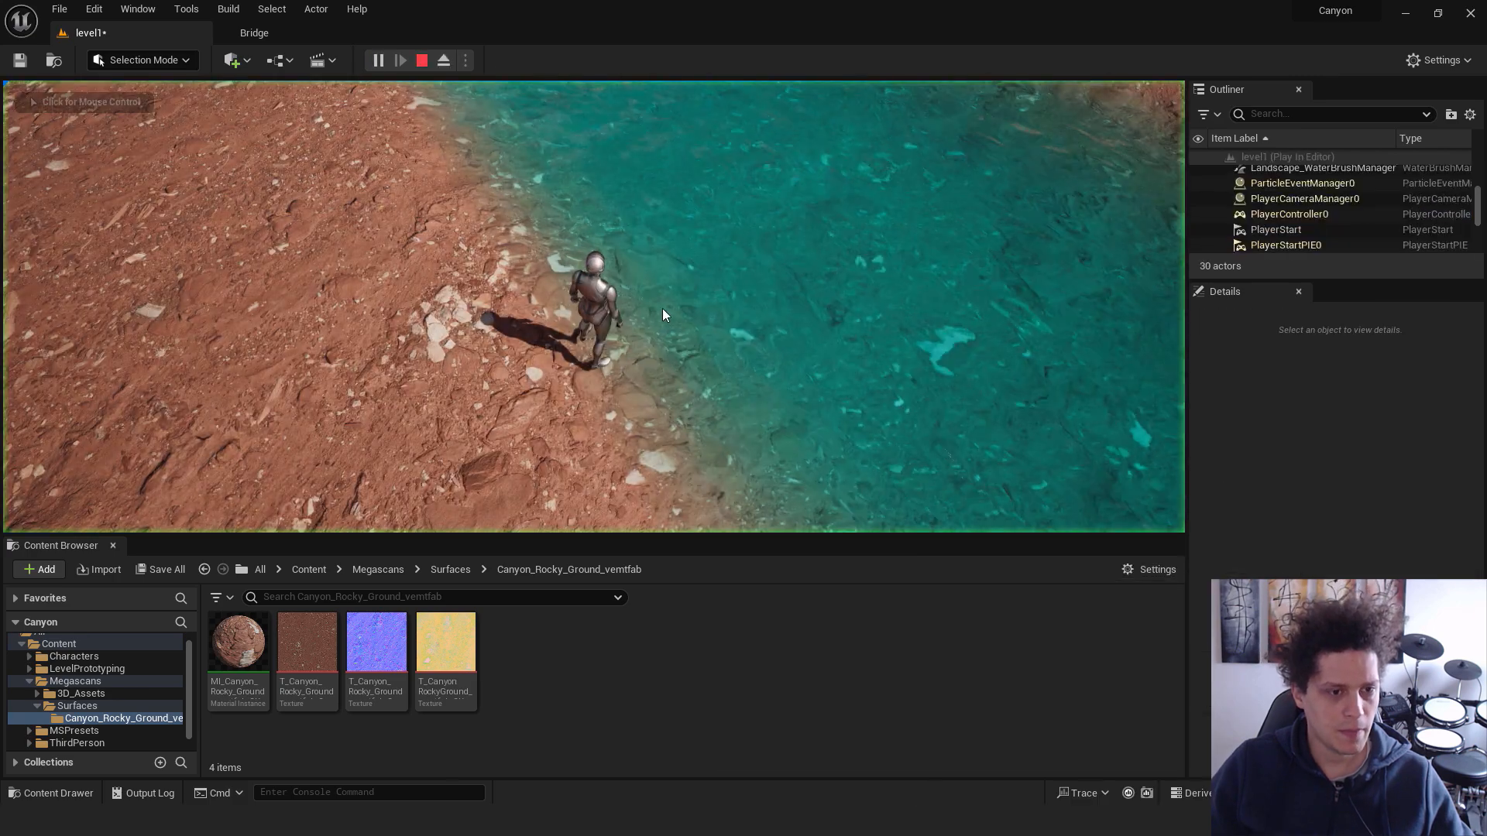
pyautogui.press('w')
pyautogui.press('w')
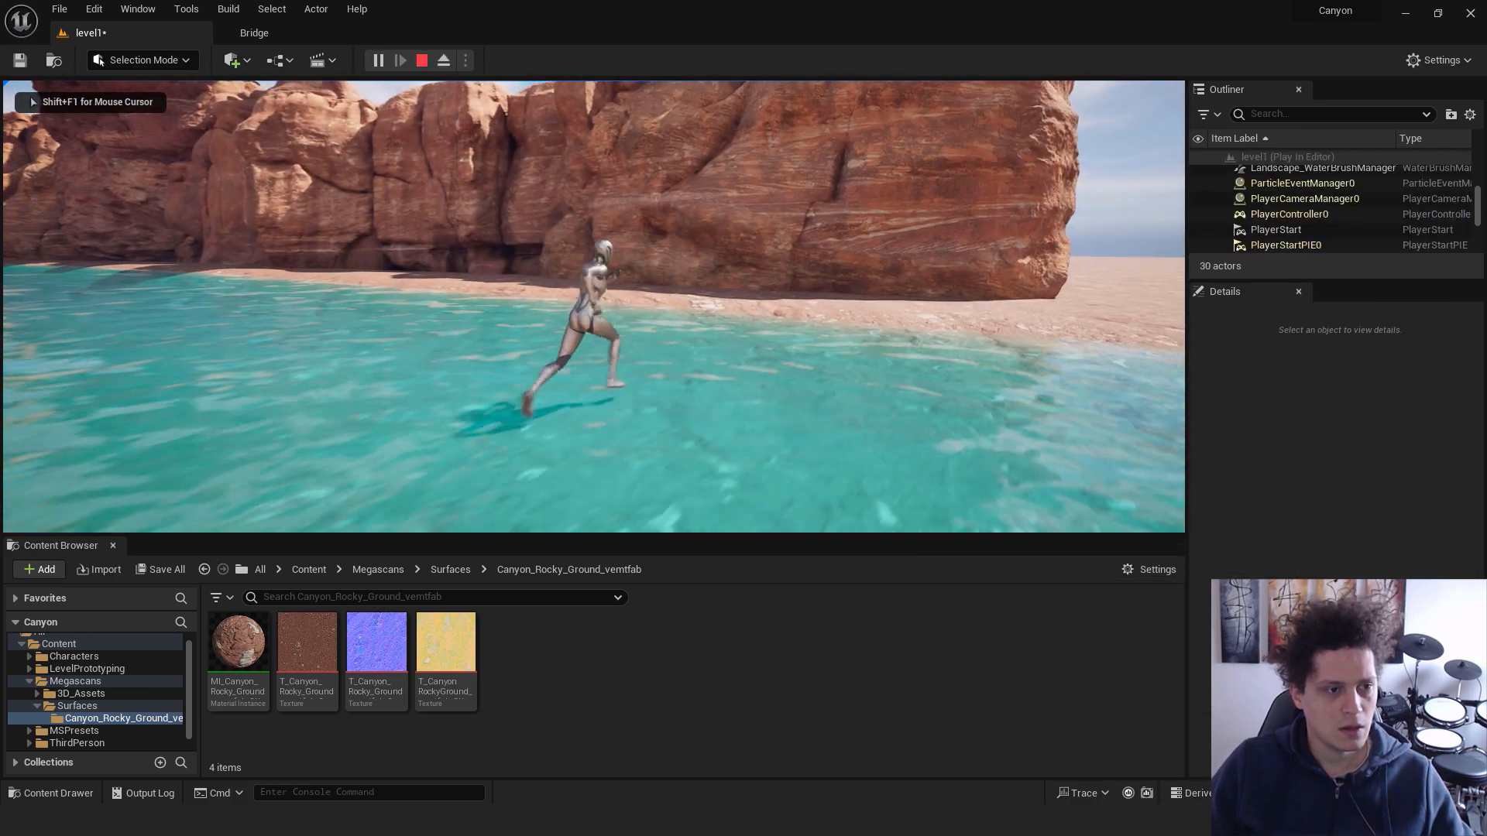
pyautogui.press('w')
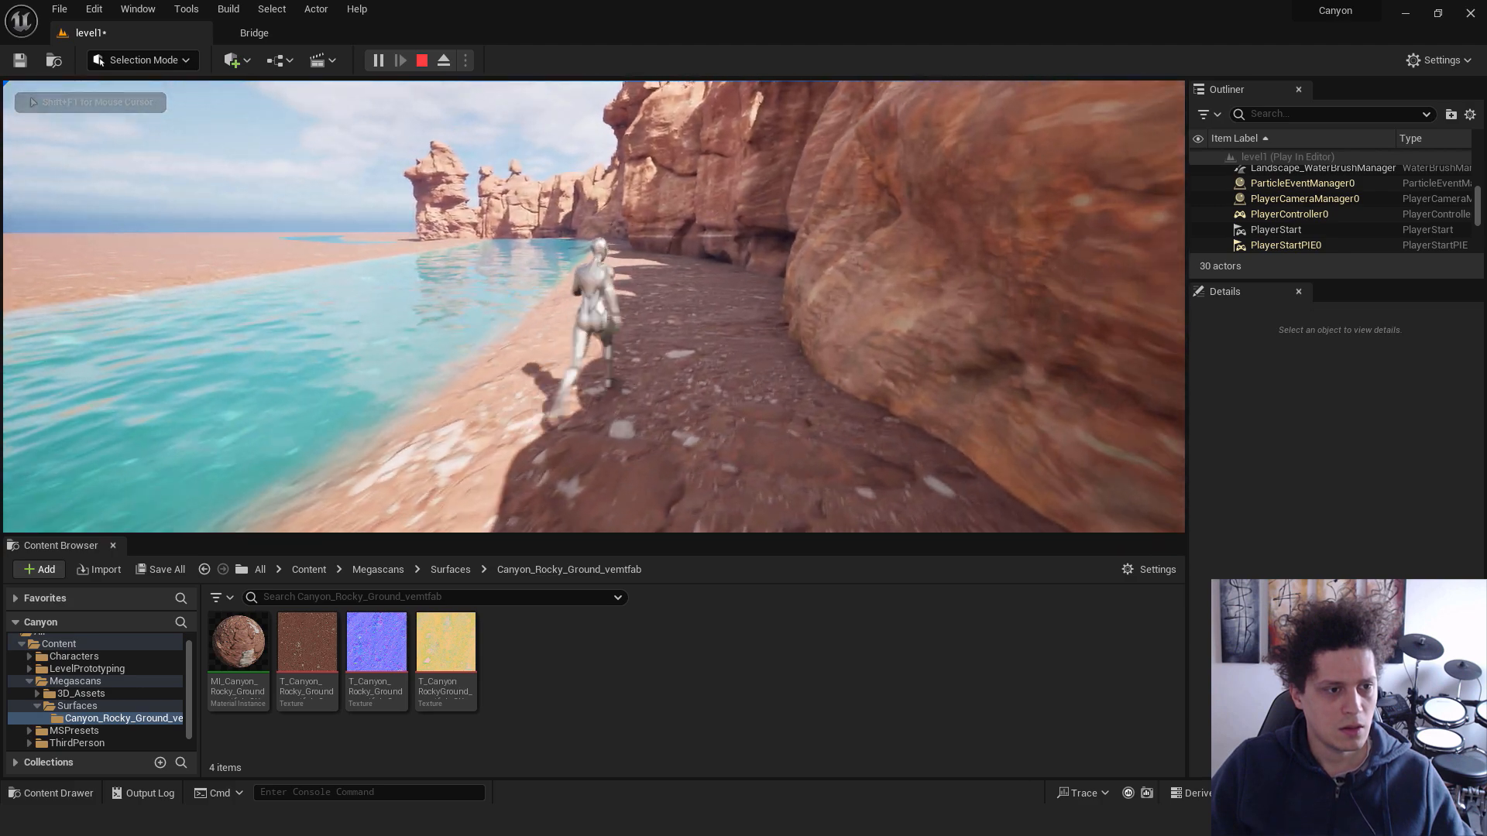
pyautogui.press('Escape')
# Duplicate the four rocks at the end of the cliff wall and place the copies together on the opposite riverbank
pyautogui.click(790, 302)
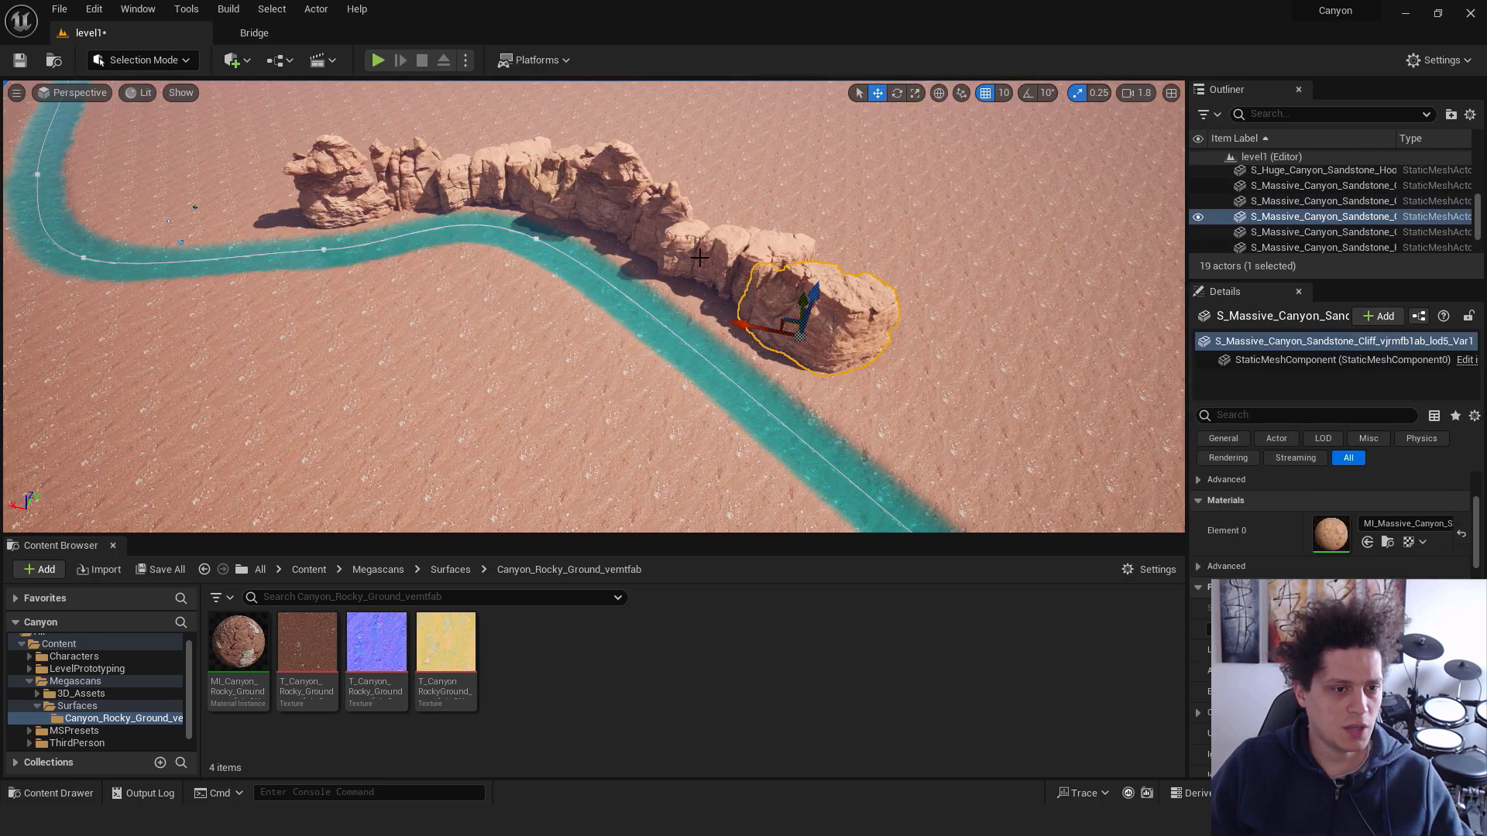
pyautogui.keyDown('ctrl'); pyautogui.click(674, 240); pyautogui.keyUp('ctrl')
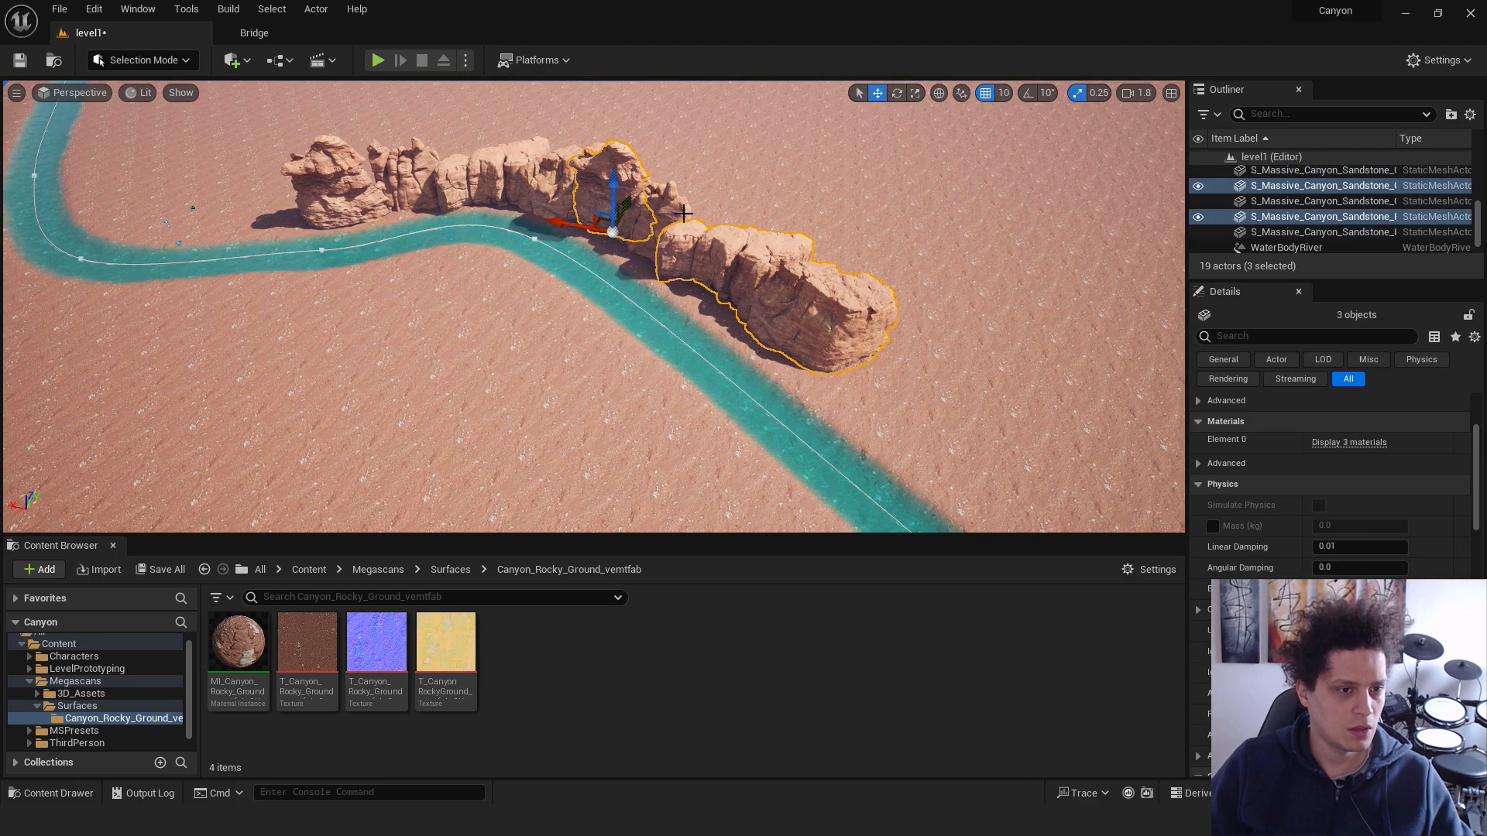
pyautogui.keyDown('ctrl'); pyautogui.click(674, 209); pyautogui.keyUp('ctrl')
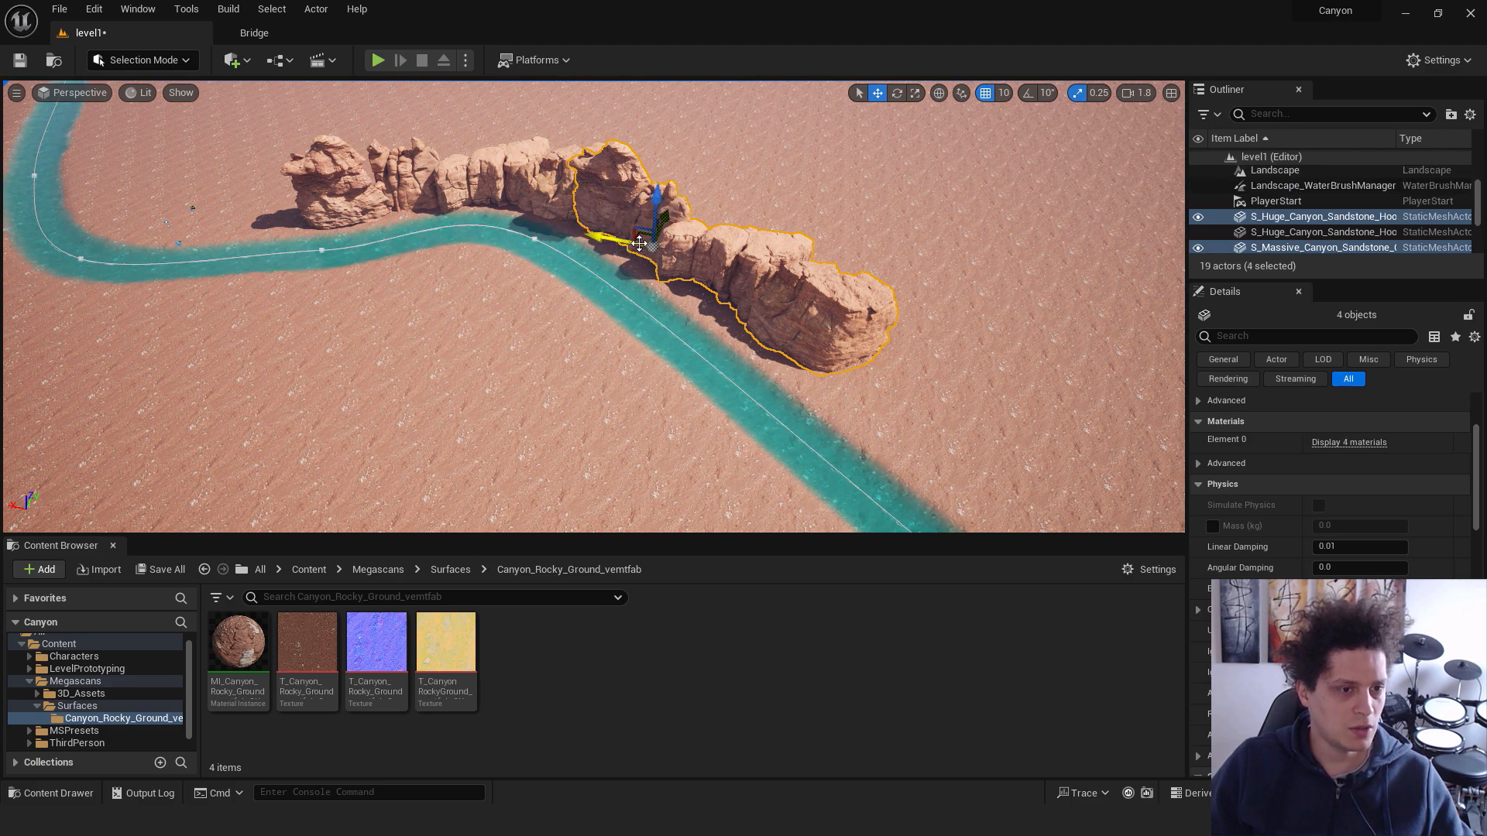
pyautogui.keyDown('alt'); pyautogui.moveTo(641, 242); pyautogui.dragTo(191, 269); pyautogui.keyUp('alt')
pyautogui.moveTo(124, 140); pyautogui.dragTo(484, 271)
pyautogui.moveTo(536, 327); pyautogui.dragTo(611, 321)
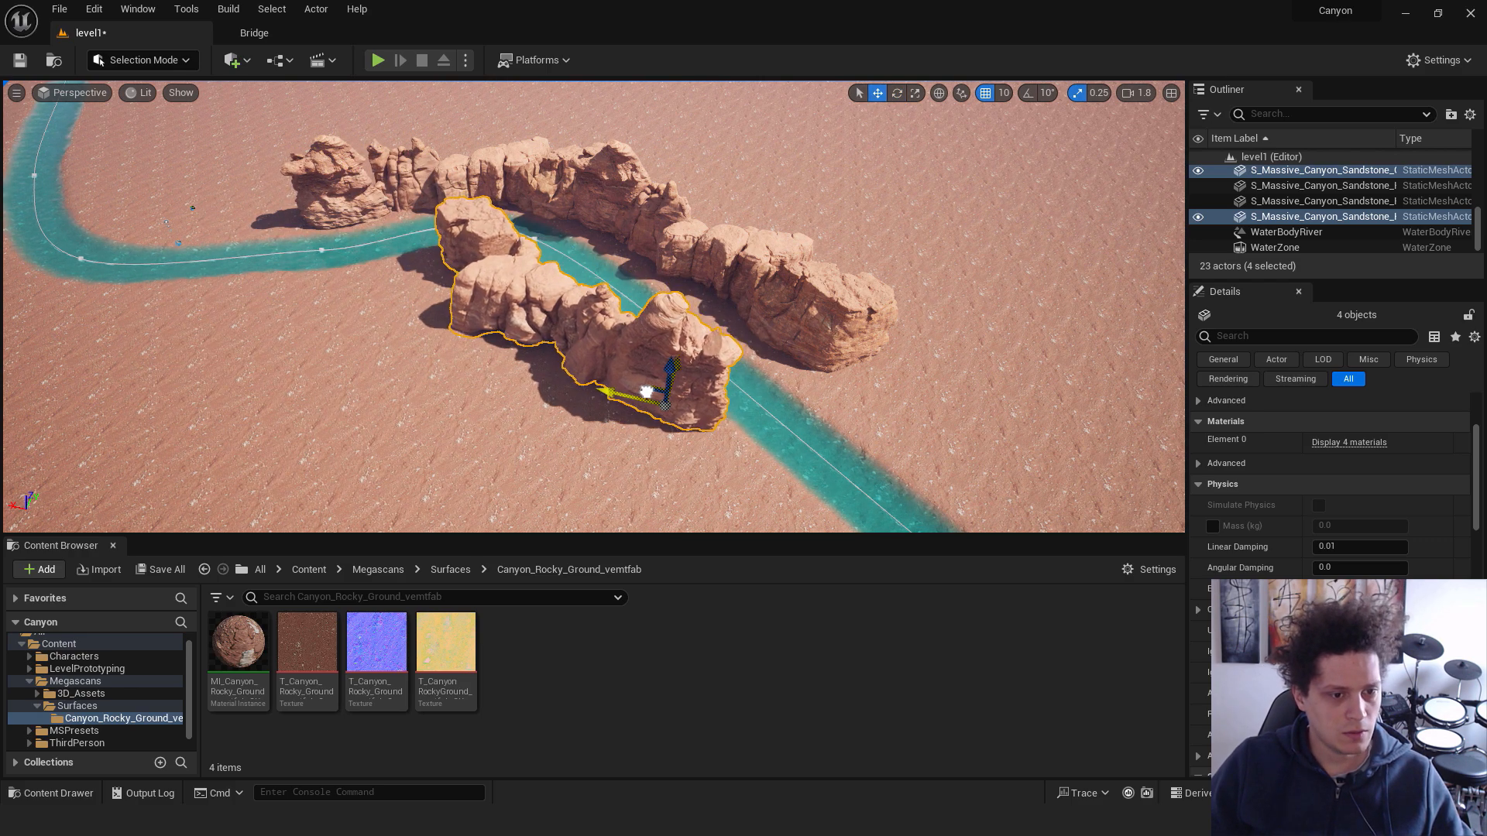
# Reposition the copied massive hoodoo and huge hoodoo on the opposite bank so they line the water's edge
pyautogui.moveTo(612, 321); pyautogui.dragTo(326, 310, button='right')
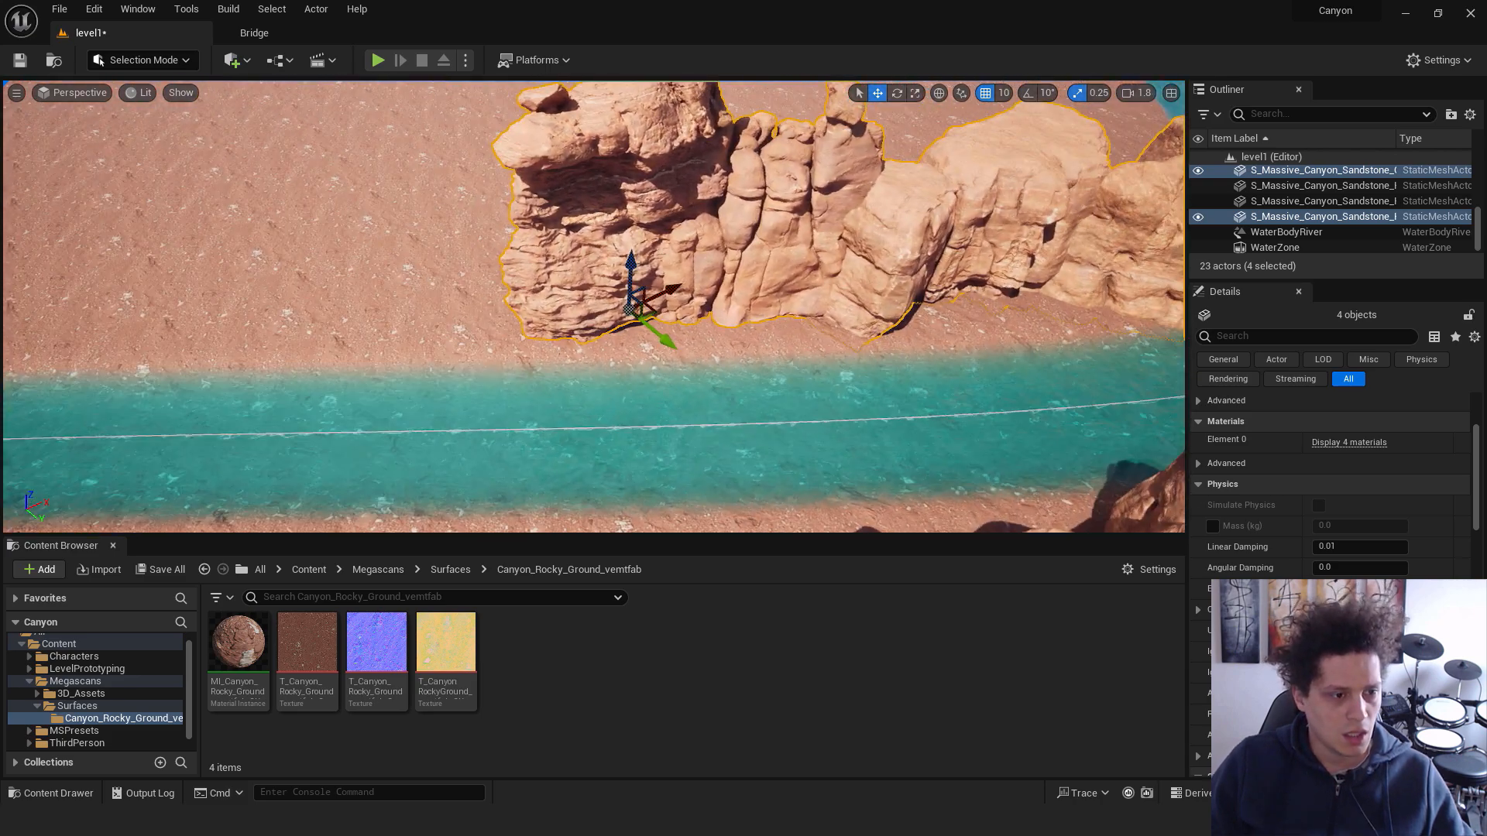
pyautogui.click(615, 369)
pyautogui.click(623, 269)
pyautogui.moveTo(636, 261); pyautogui.dragTo(638, 267)
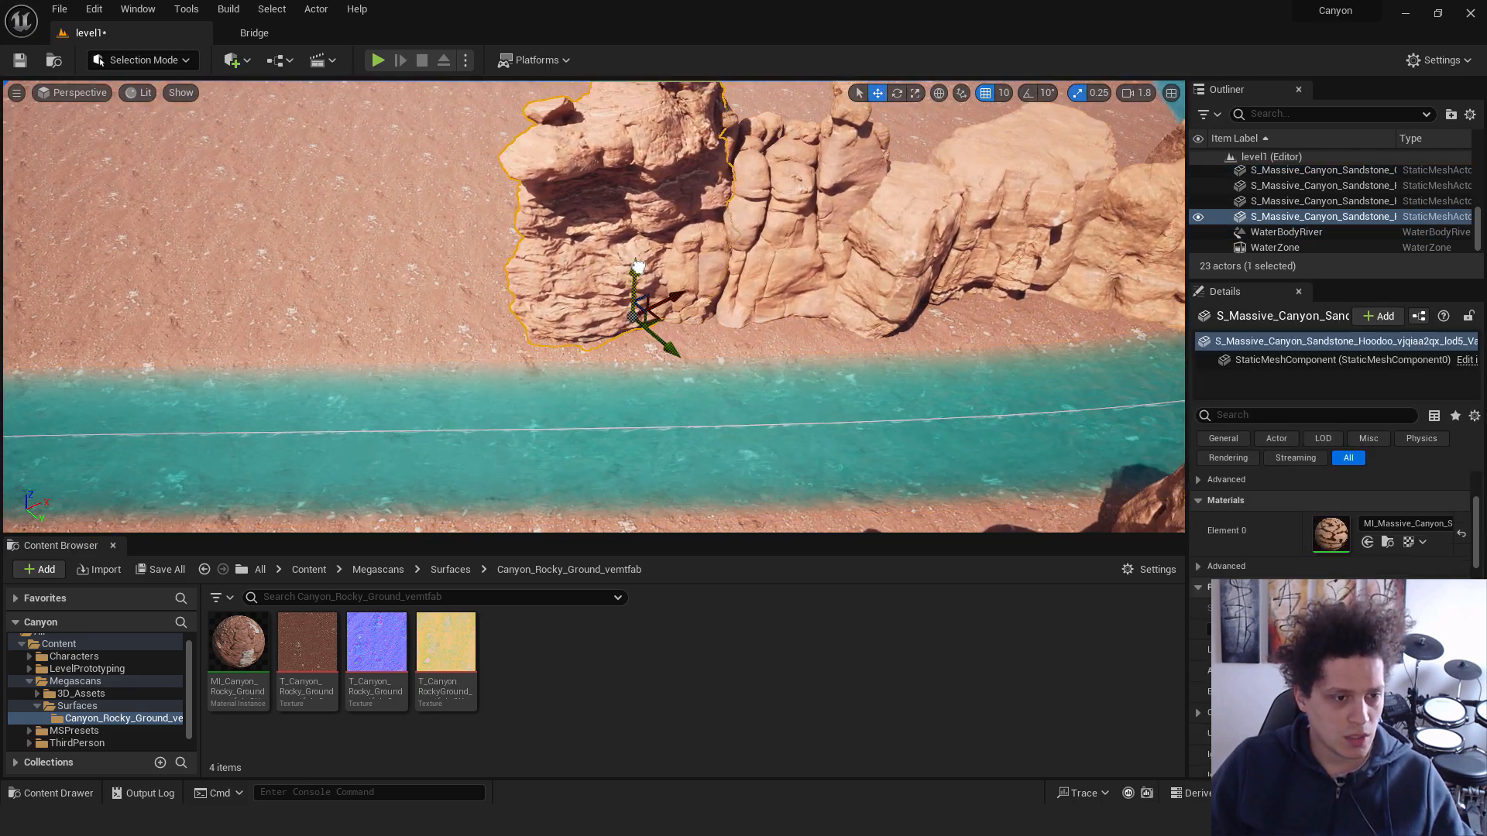
pyautogui.moveTo(661, 320); pyautogui.dragTo(588, 316)
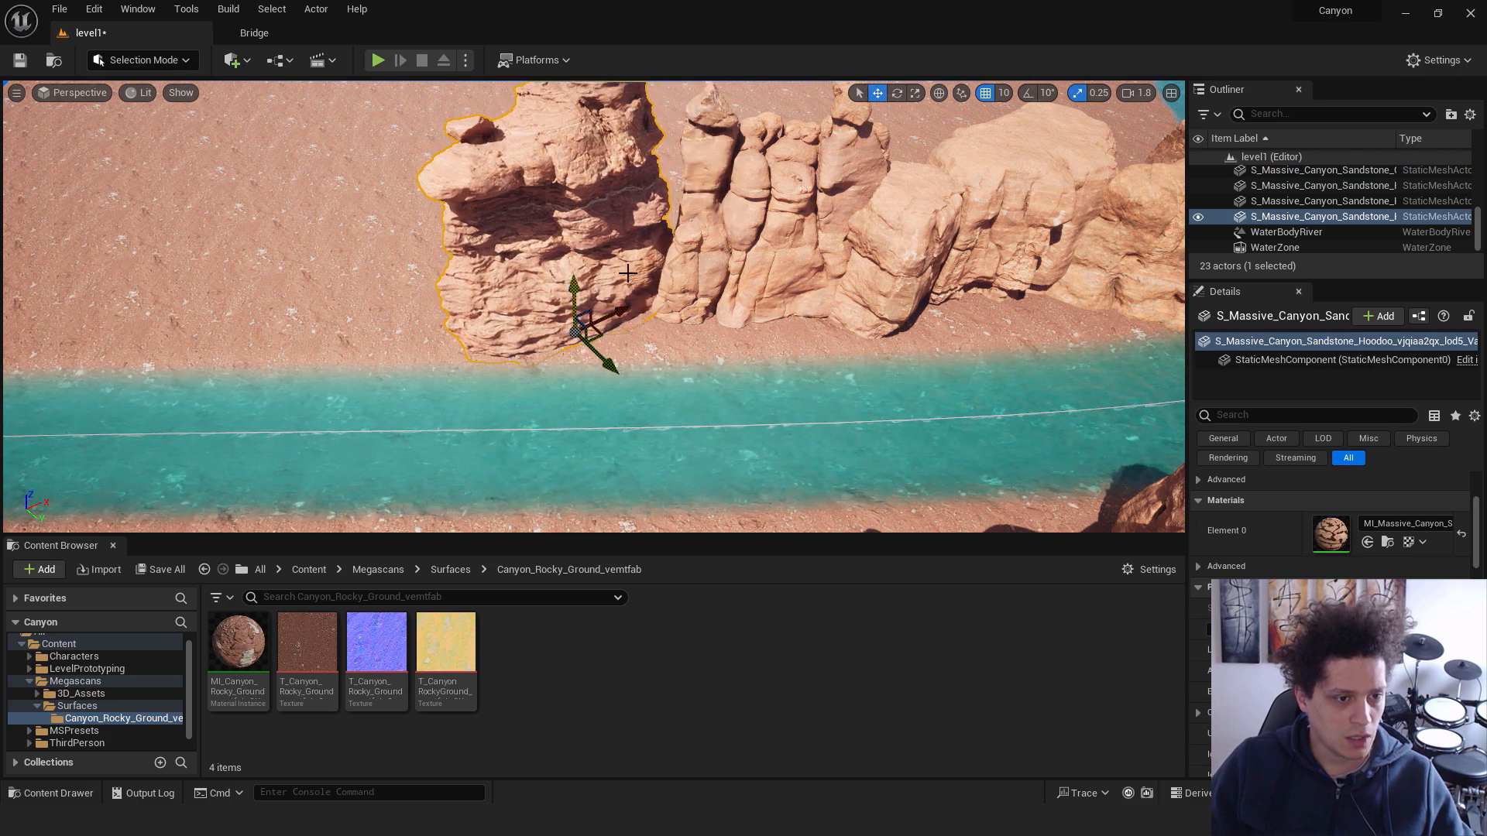
pyautogui.click(775, 268)
pyautogui.moveTo(757, 292); pyautogui.dragTo(736, 298)
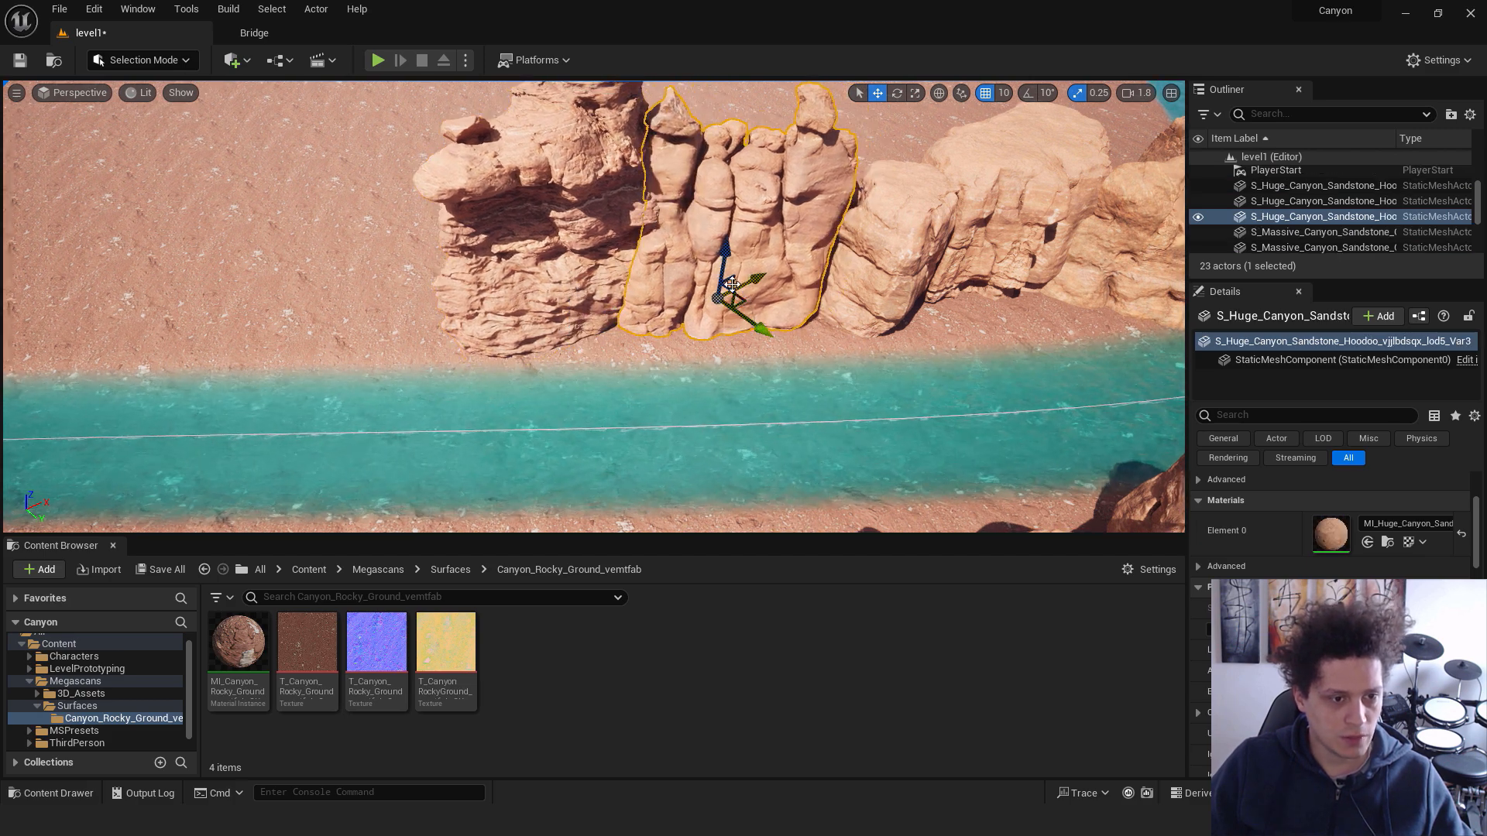
# Extend the canyon walls along both banks with more duplicated cliffs and hoodoos, moving and rotating them in local space to follow the river
pyautogui.click(964, 287)
pyautogui.press('w')
pyautogui.moveTo(968, 292); pyautogui.dragTo(961, 294, button='right')
pyautogui.moveTo(860, 252); pyautogui.dragTo(838, 247)
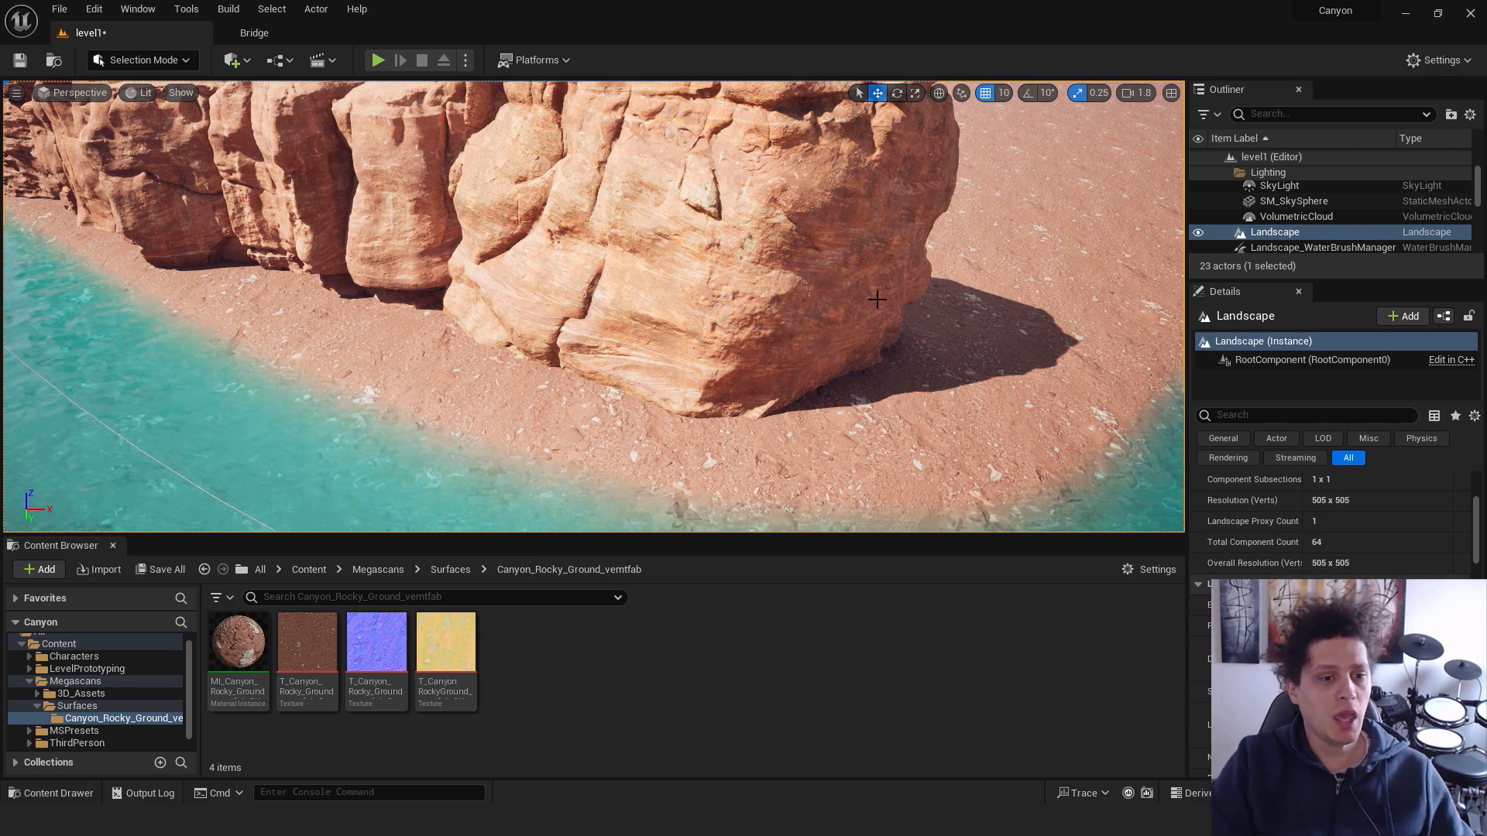
pyautogui.click(745, 330)
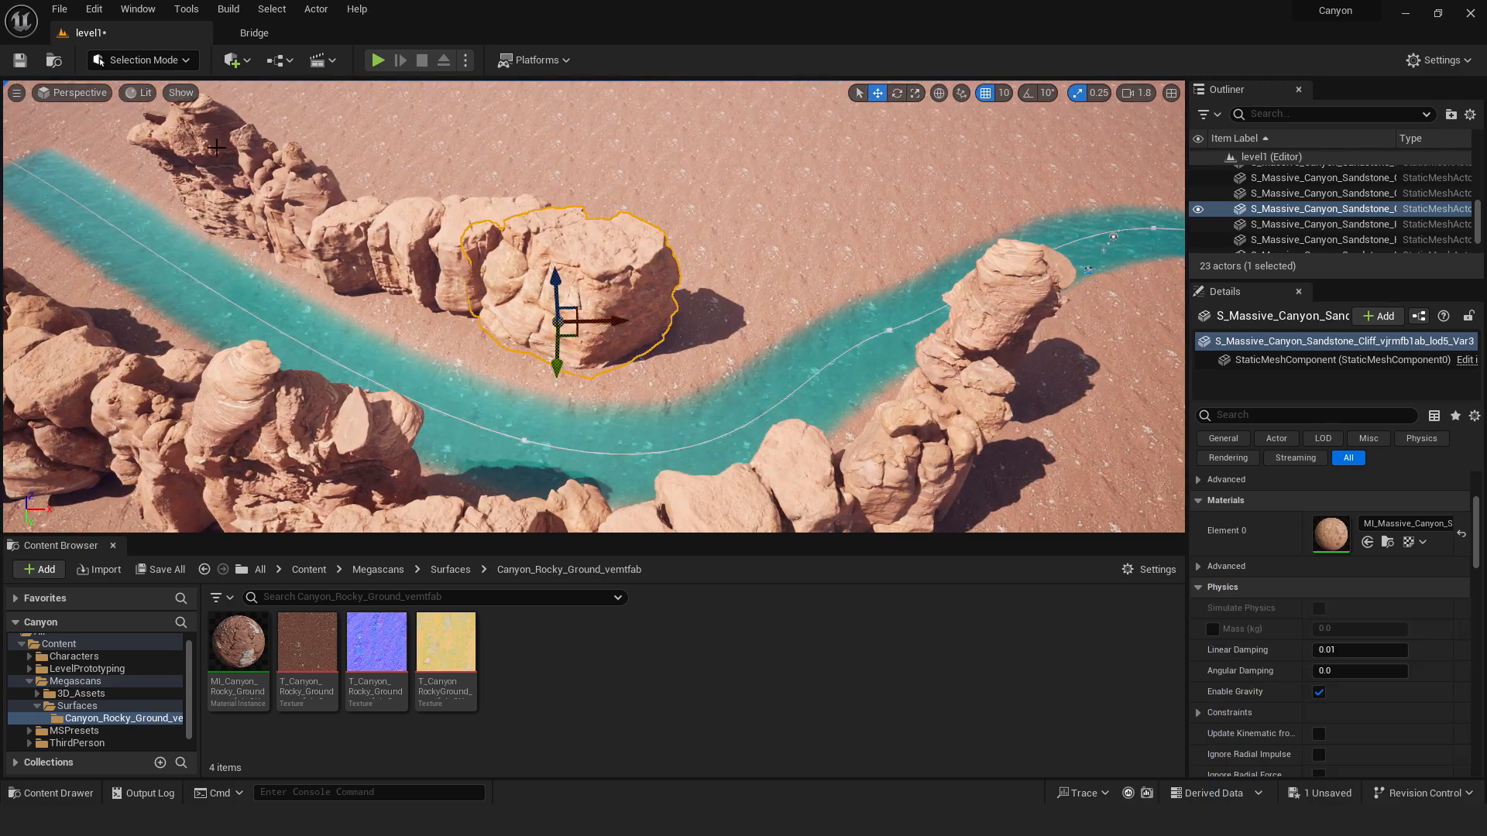
pyautogui.moveTo(664, 400); pyautogui.dragTo(747, 305)
pyautogui.press('w')
pyautogui.click(939, 93)
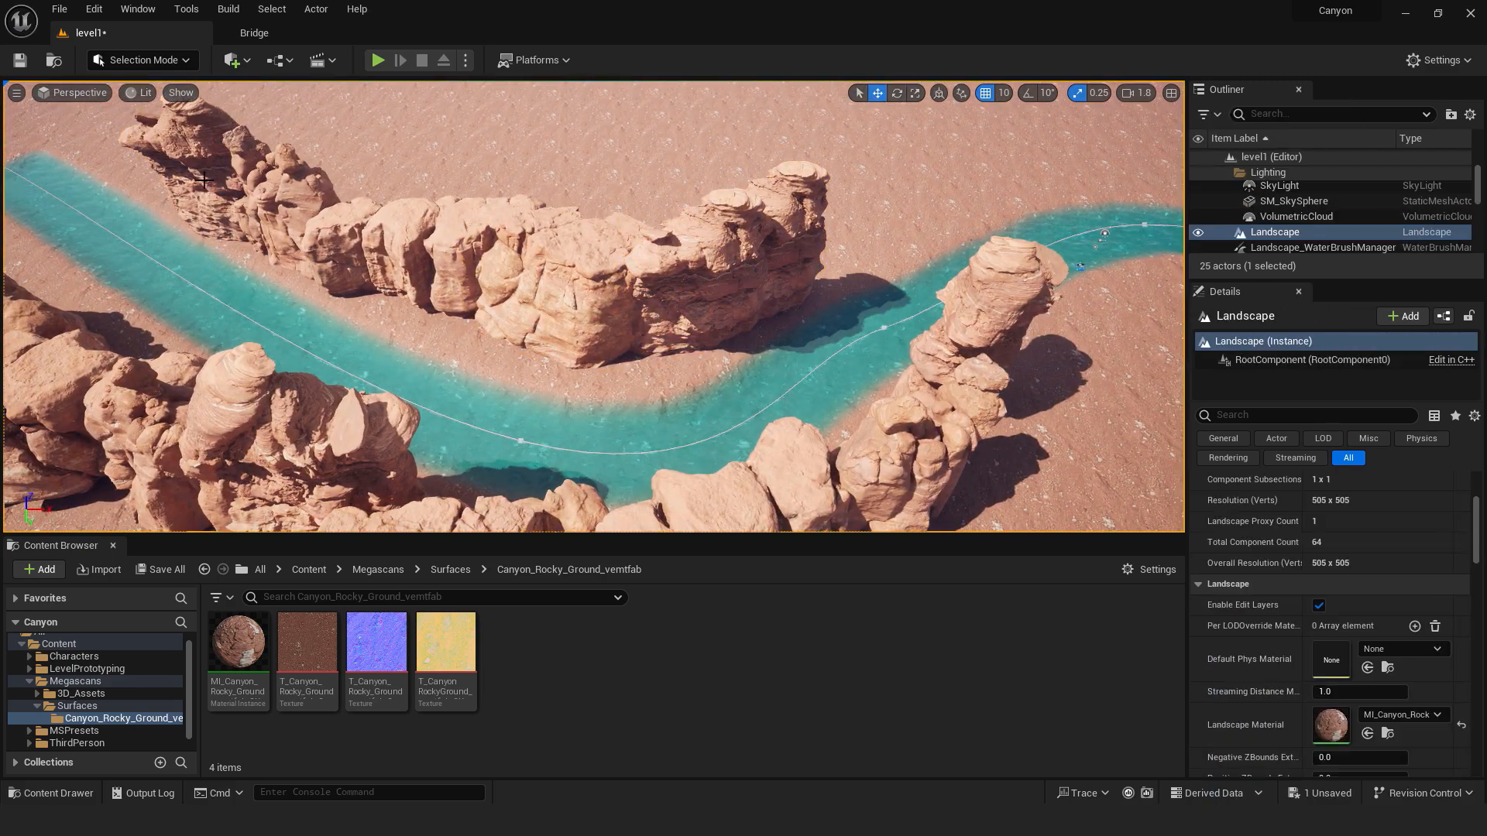
pyautogui.press('e')
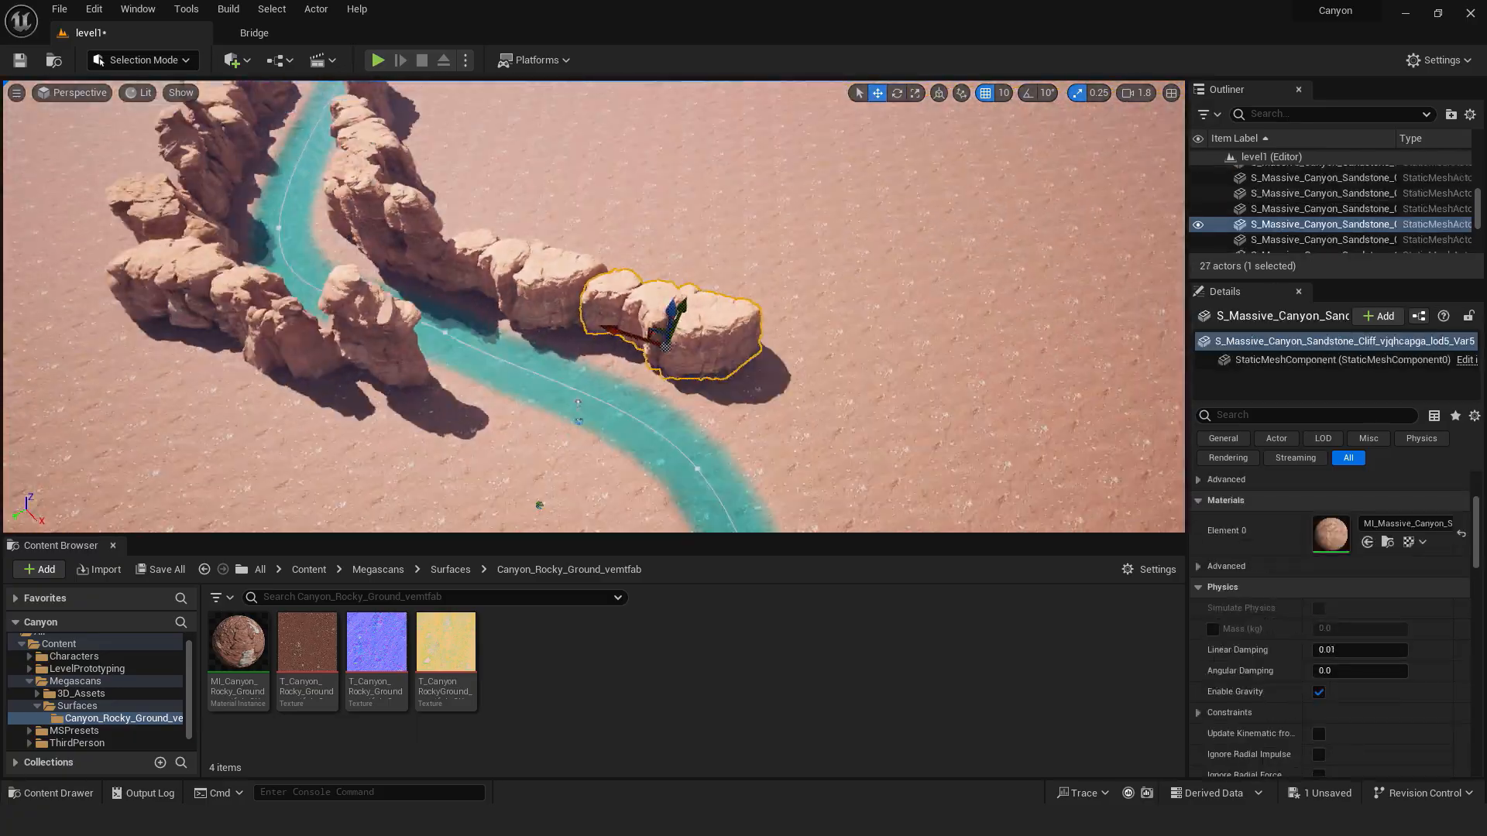
pyautogui.press('w')
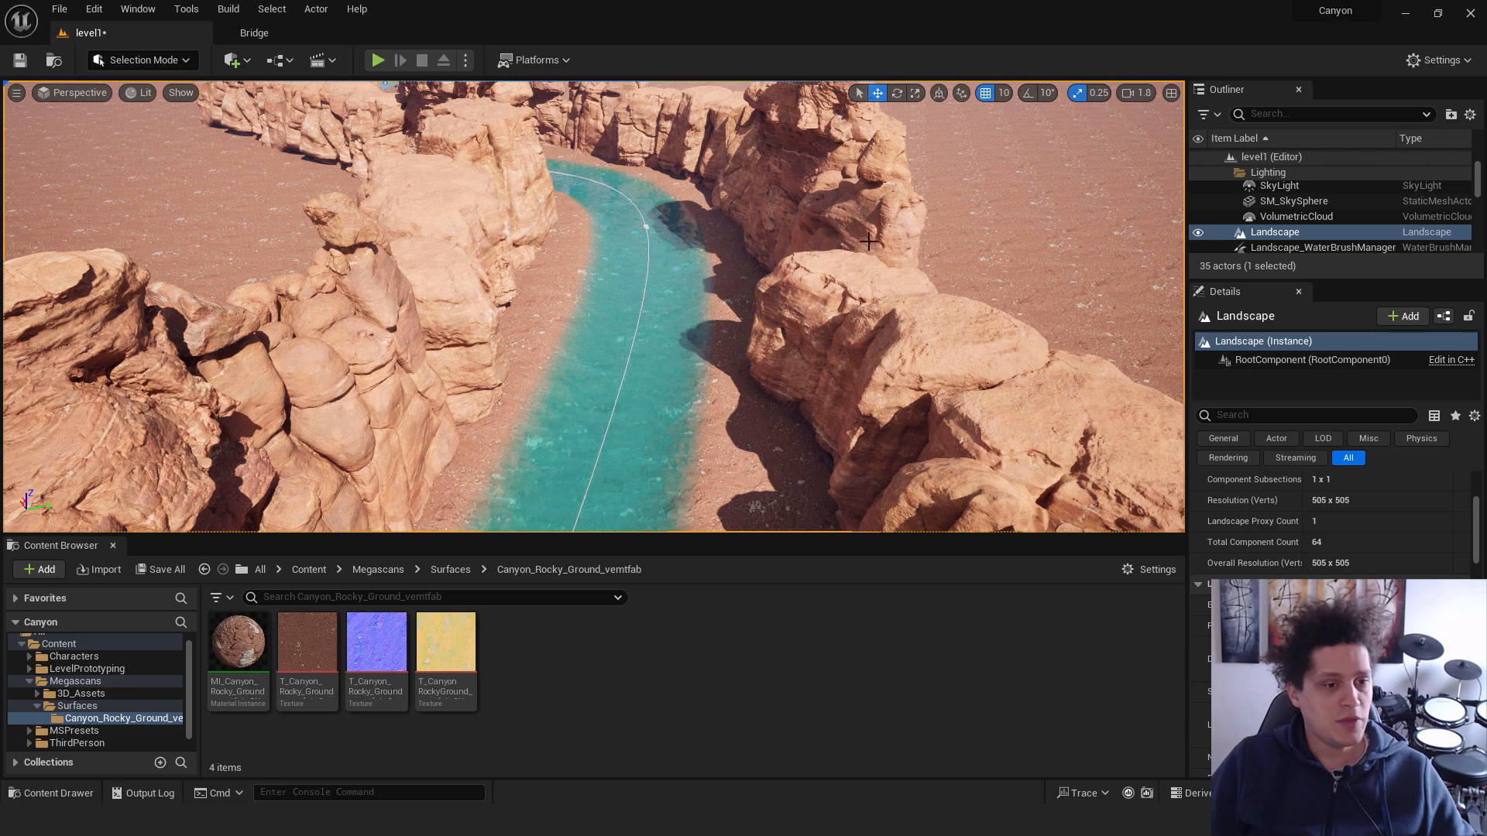
# Play the level from a spot beside the river between the two canyon walls, run along the bank and stop the session
pyautogui.moveTo(939, 245); pyautogui.dragTo(940, 312, button='right')
pyautogui.rightClick(751, 330)
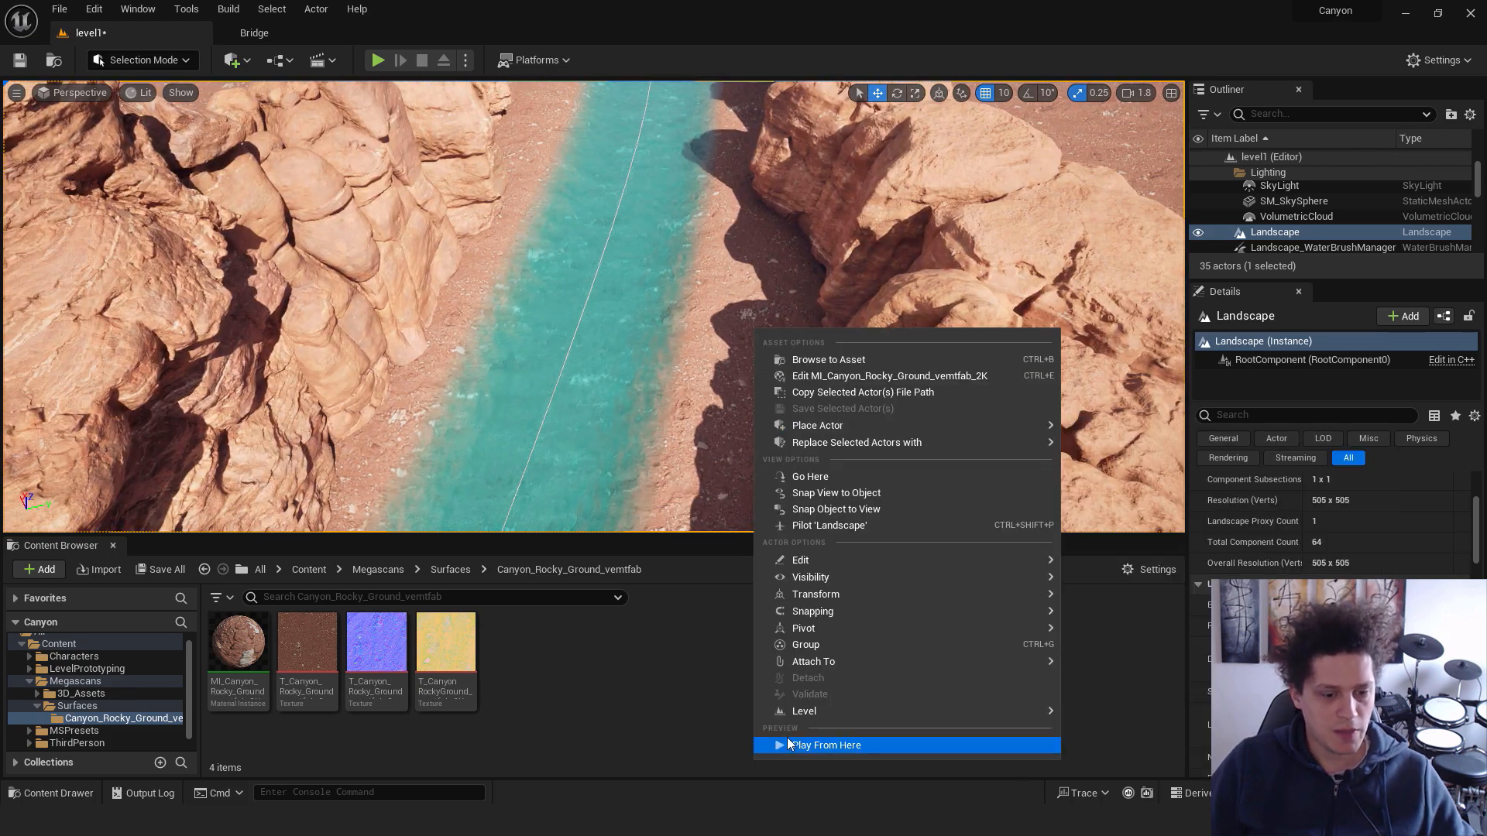
pyautogui.click(852, 742)
pyautogui.press('w')
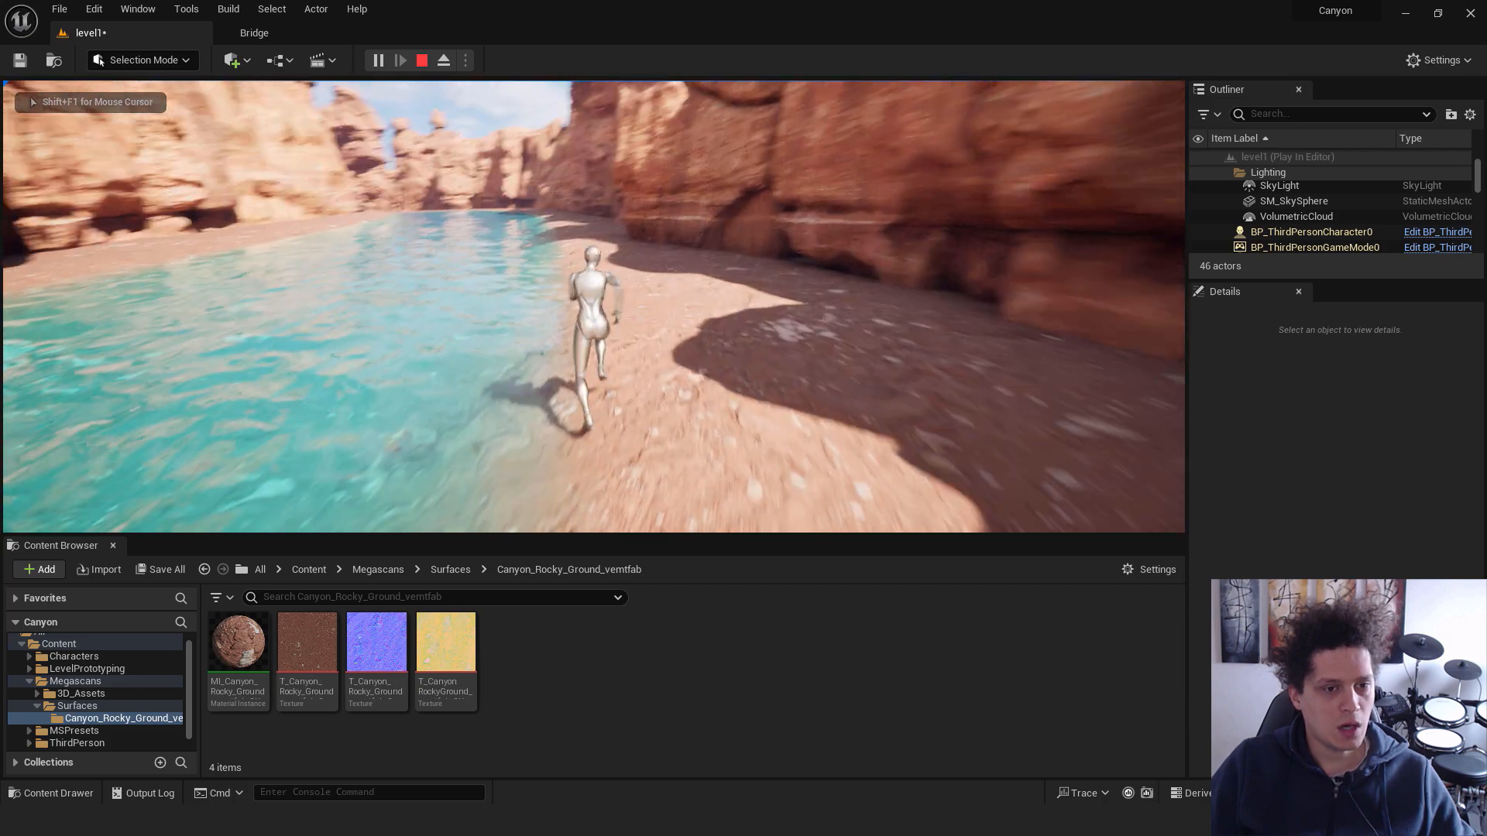
pyautogui.press('Escape')
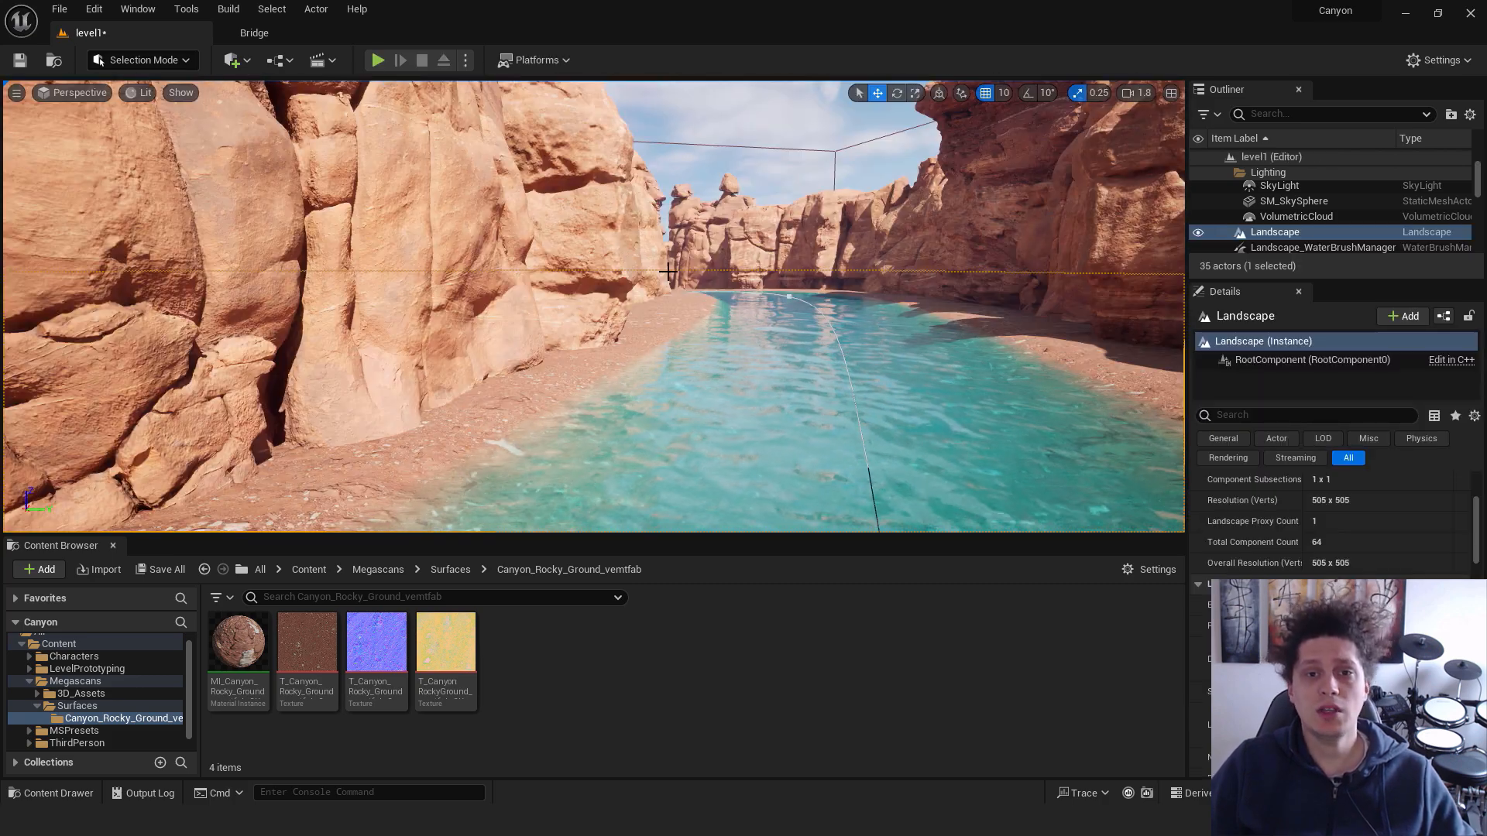
# Play the level again from another riverbank spot, run and jump along the water, and end the session
pyautogui.moveTo(719, 308); pyautogui.dragTo(759, 313, button='right')
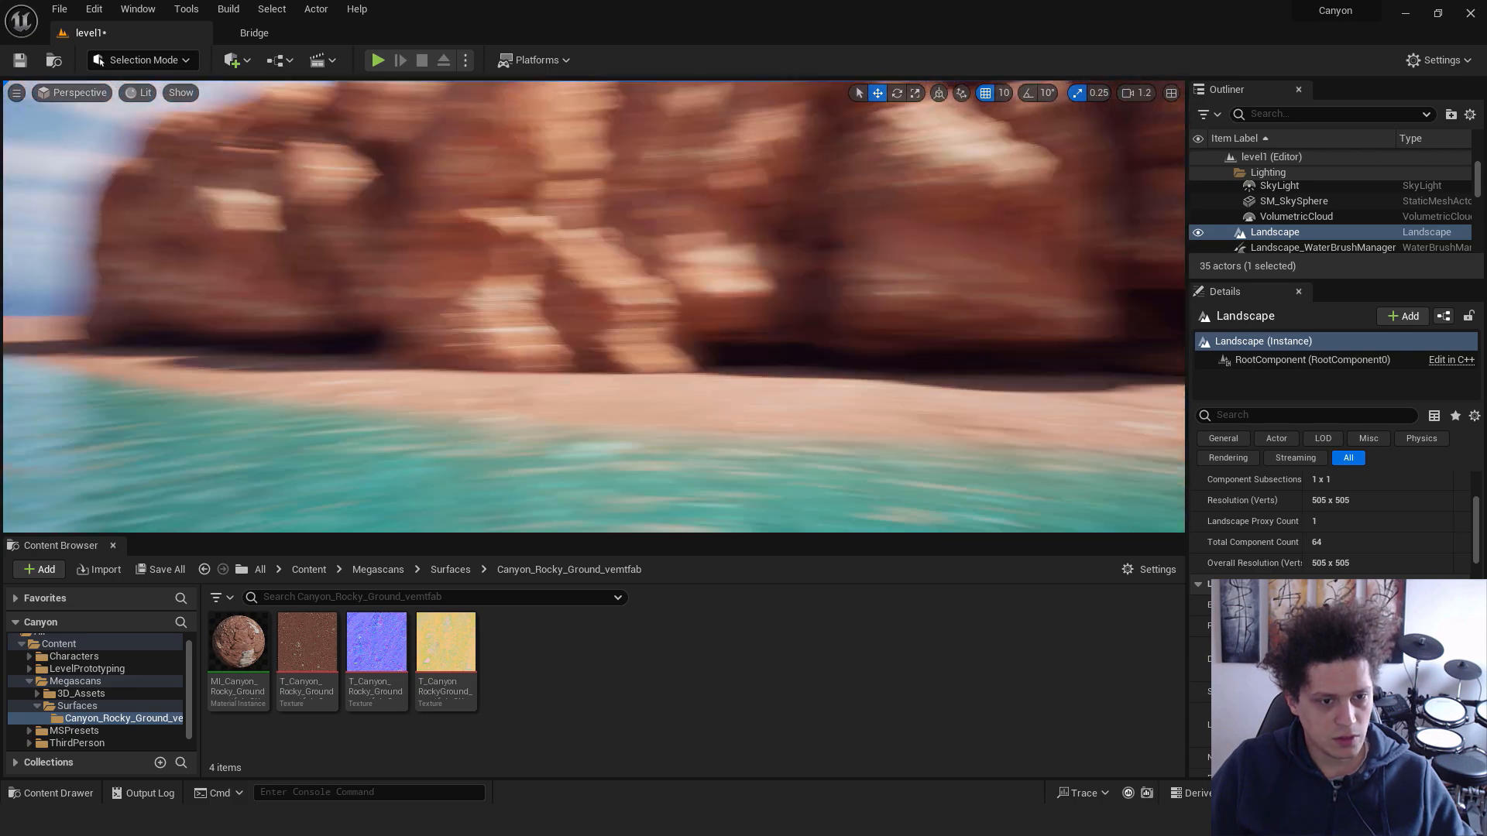
pyautogui.moveTo(524, 502); pyautogui.dragTo(717, 503, button='right')
pyautogui.rightClick(525, 502)
pyautogui.click(601, 770)
pyautogui.press('w')
pyautogui.press('space')
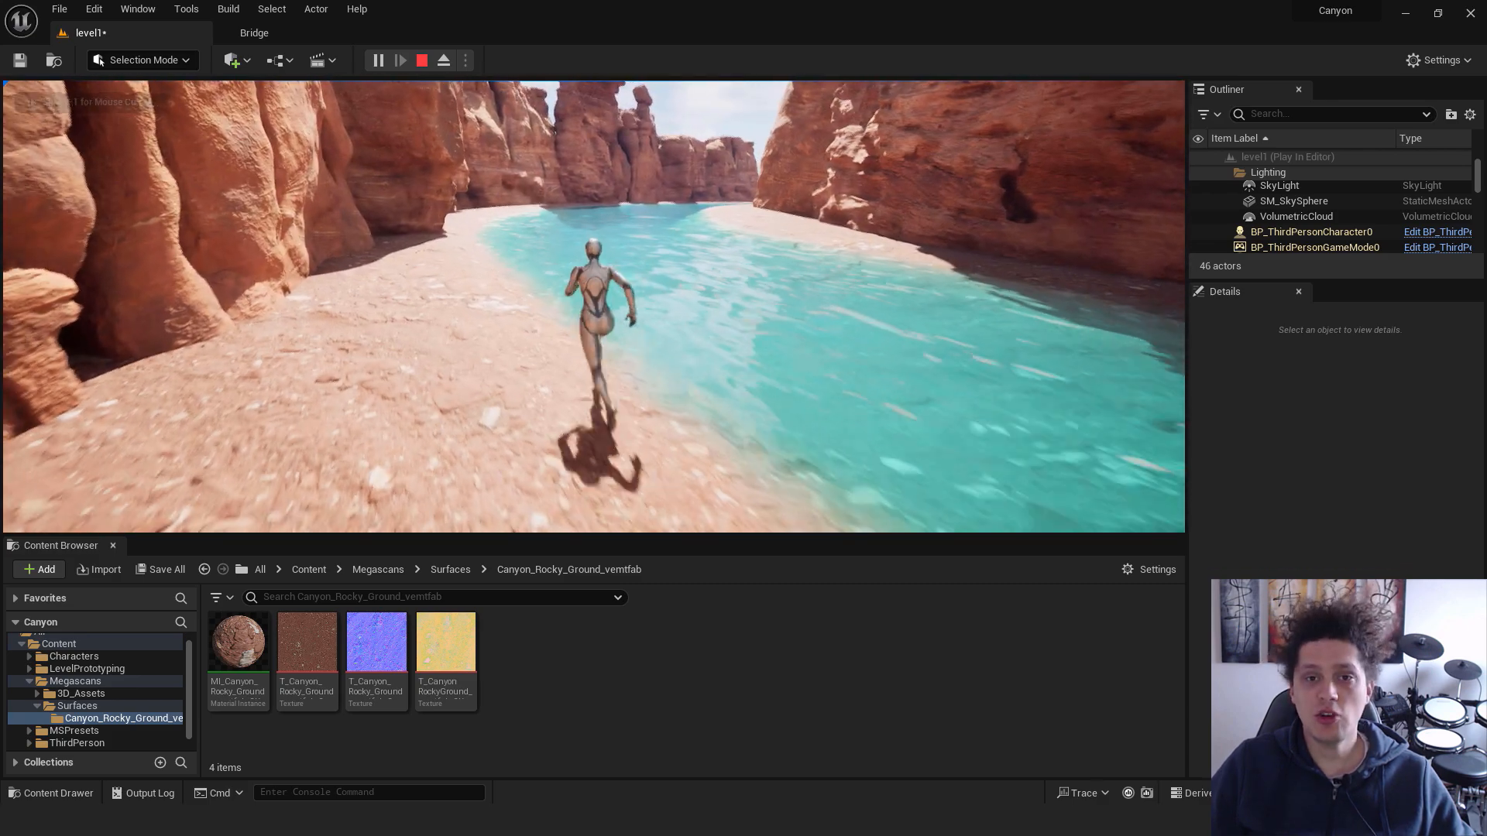
pyautogui.press('w')
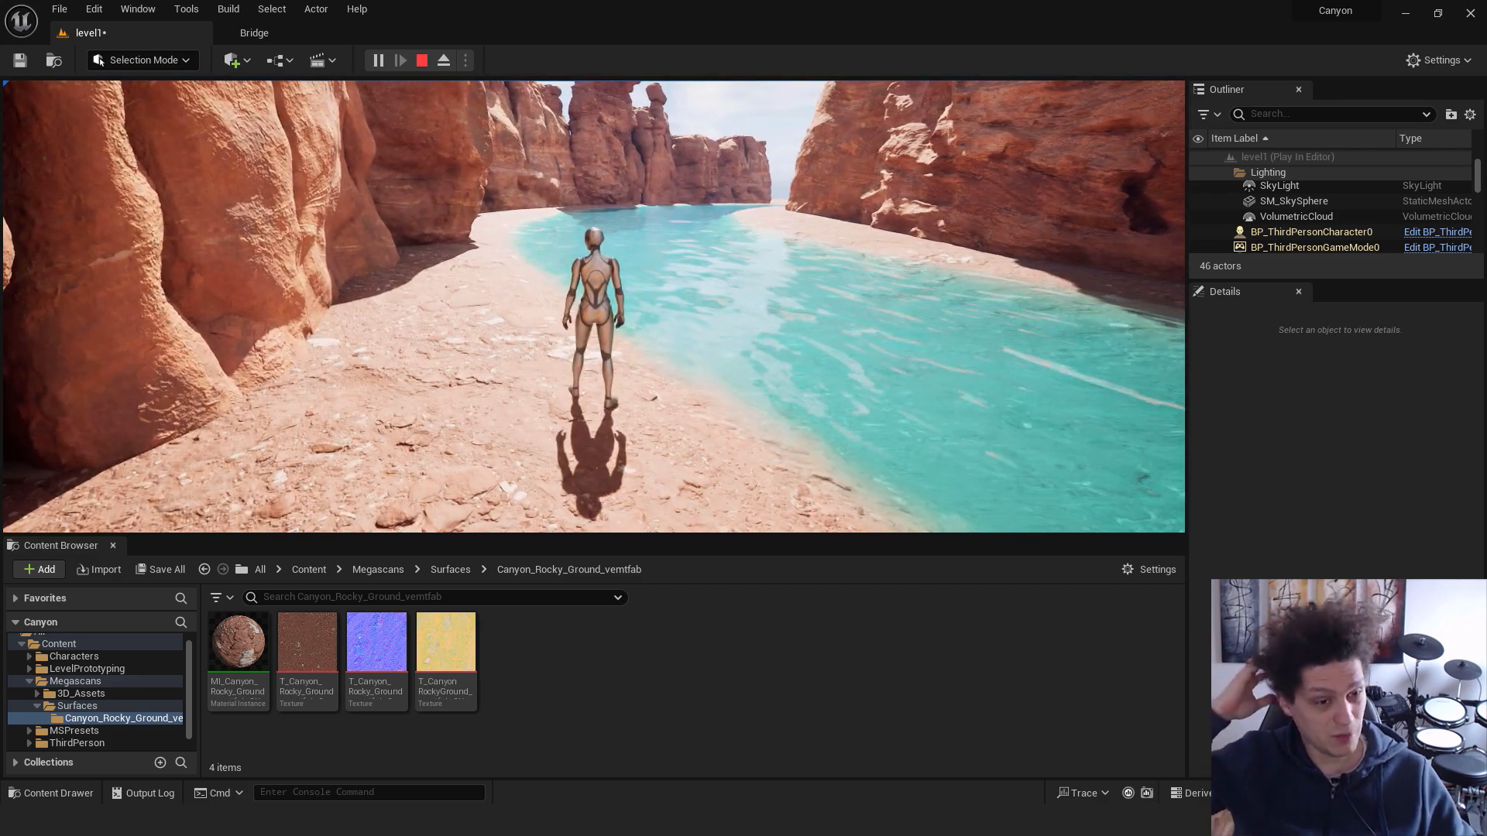
pyautogui.press('Escape')
# Select the WaterBodyRiver actor and open its assigned Water Material, Water_Material_River, for editing
pyautogui.moveTo(611, 358); pyautogui.dragTo(922, 310, button='right')
pyautogui.rightClick(620, 348)
pyautogui.write('g')
pyautogui.moveTo(633, 234); pyautogui.dragTo(619, 256, button='right')
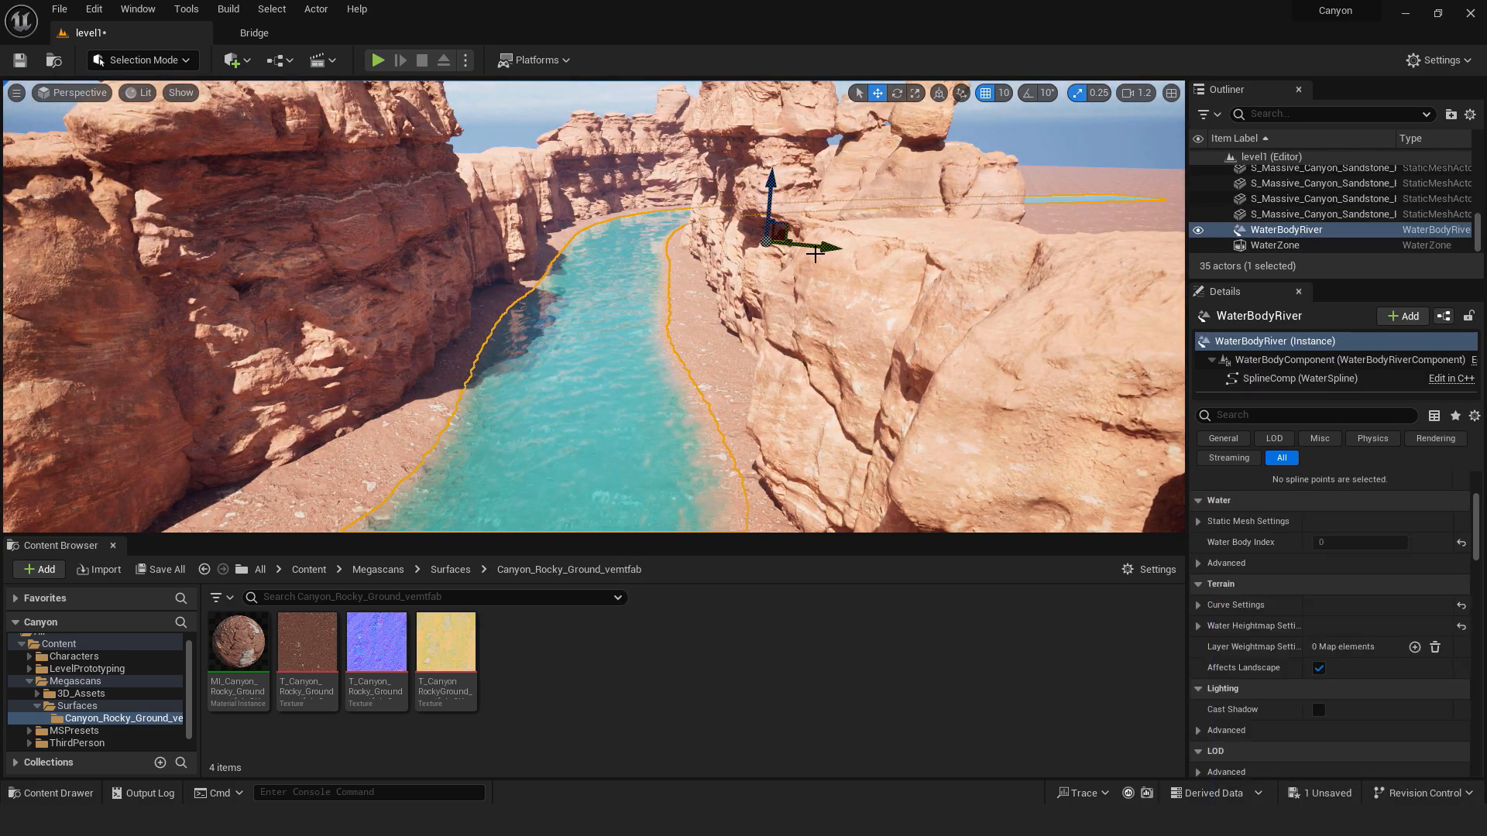
pyautogui.click(1320, 231)
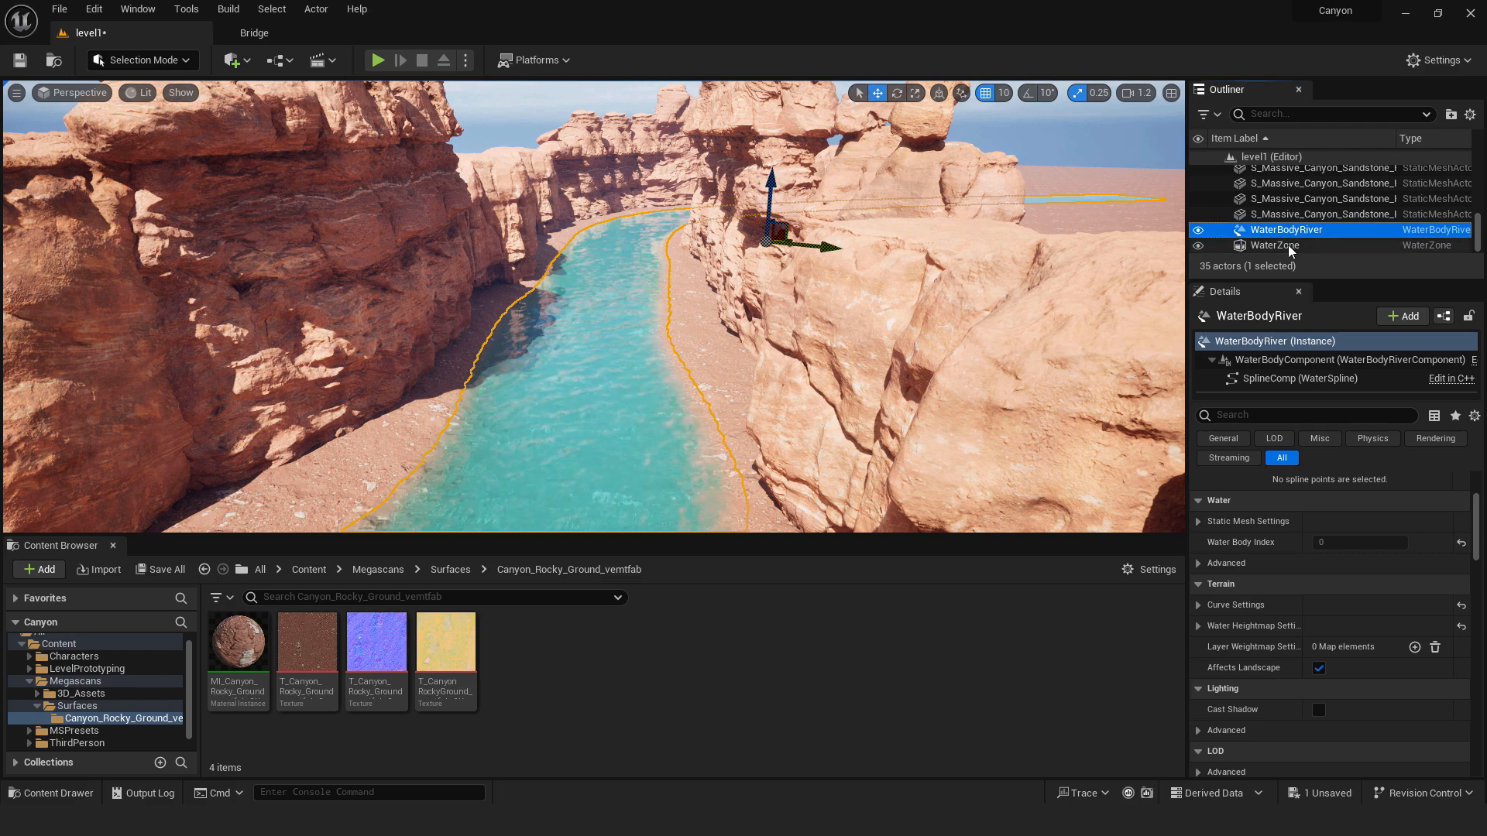
pyautogui.moveTo(1478, 516); pyautogui.dragTo(1469, 686)
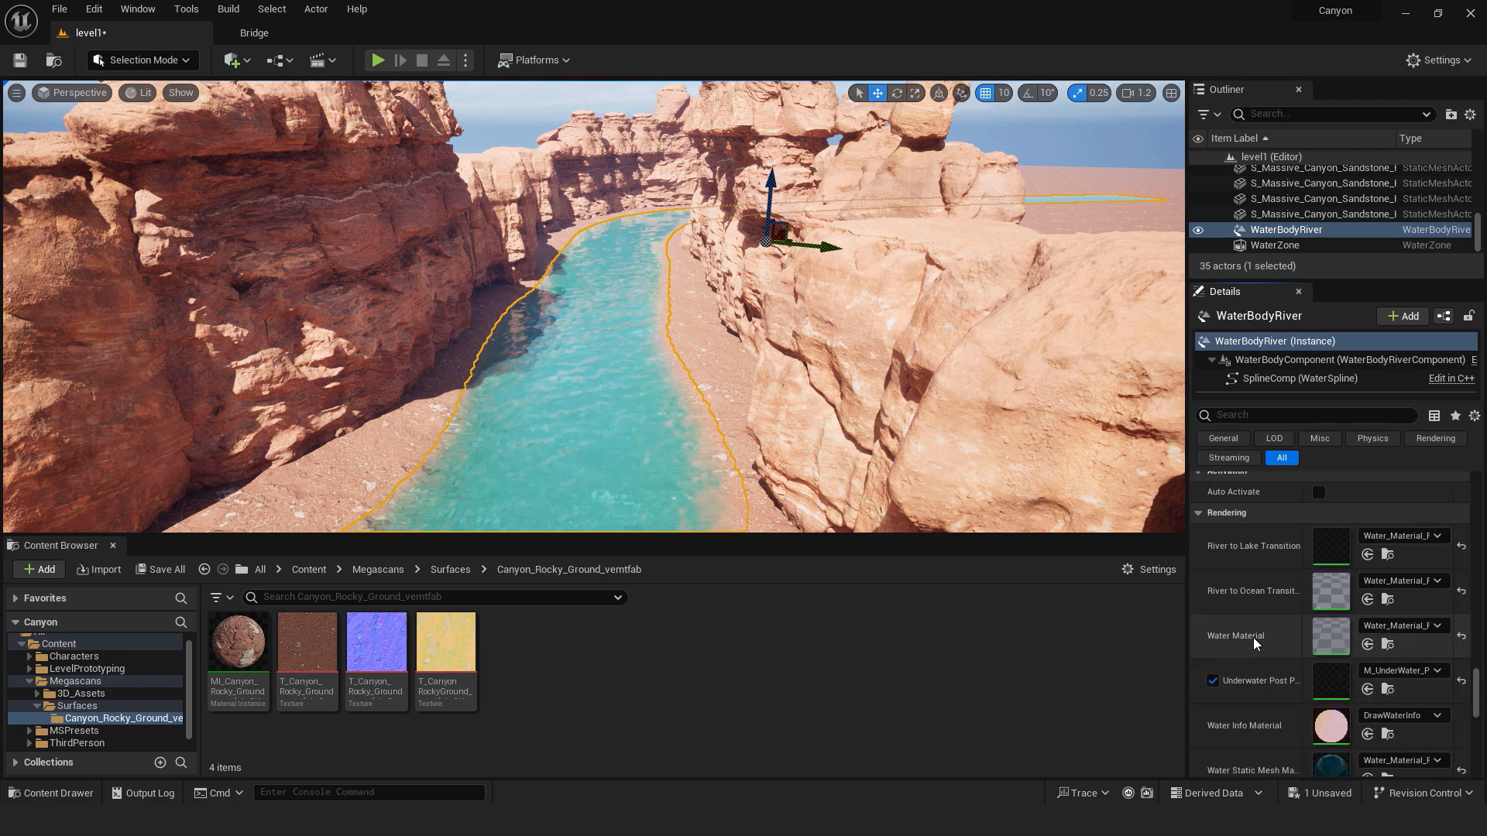
pyautogui.doubleClick(1329, 642)
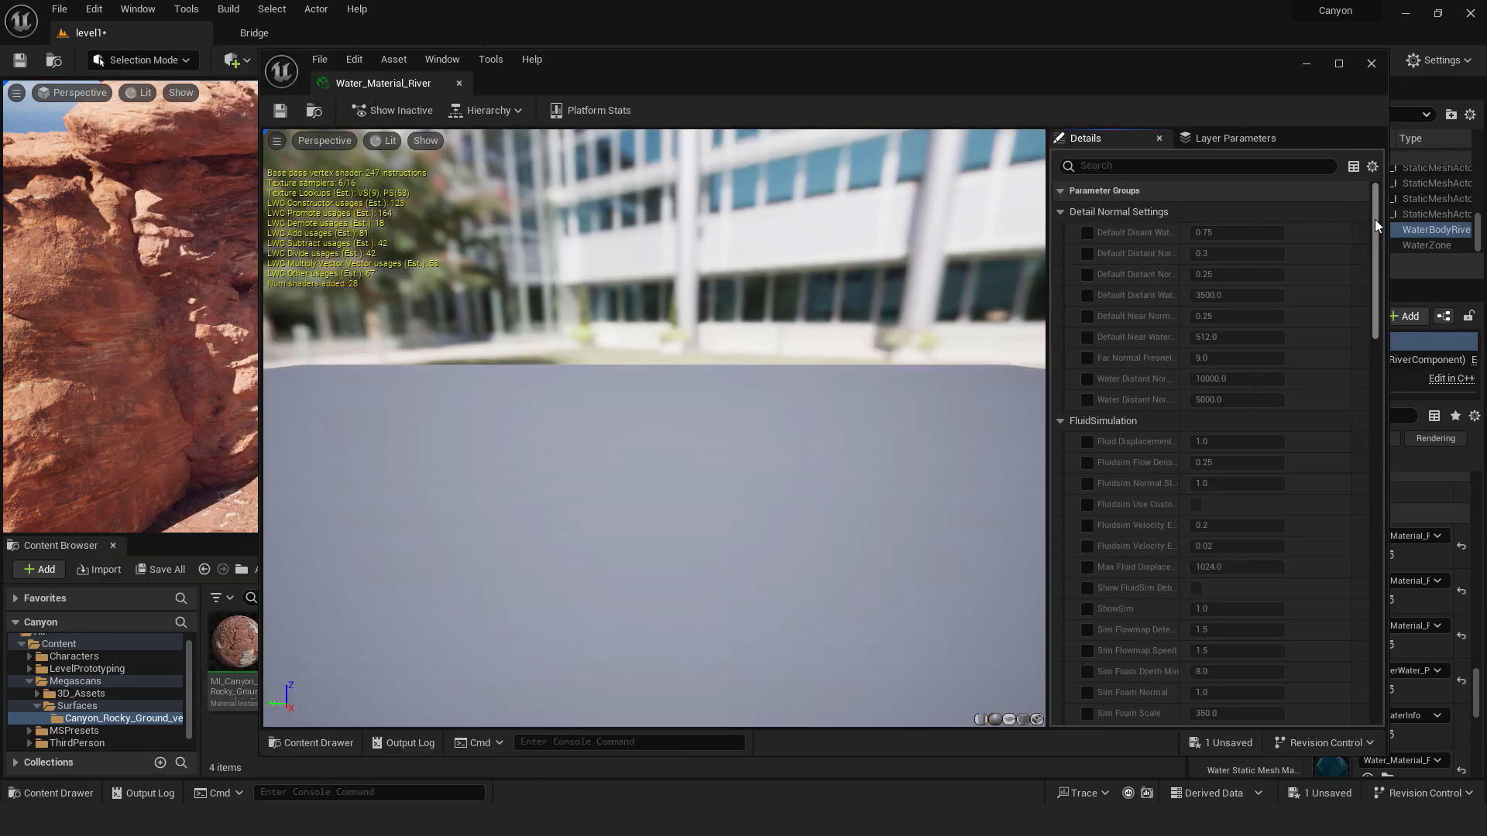
# Enable the Absorption parameter override in Water_Material_River and set its colour to orange, hue about 35.6 and saturation about 0.68
pyautogui.moveTo(1376, 221); pyautogui.dragTo(1376, 505)
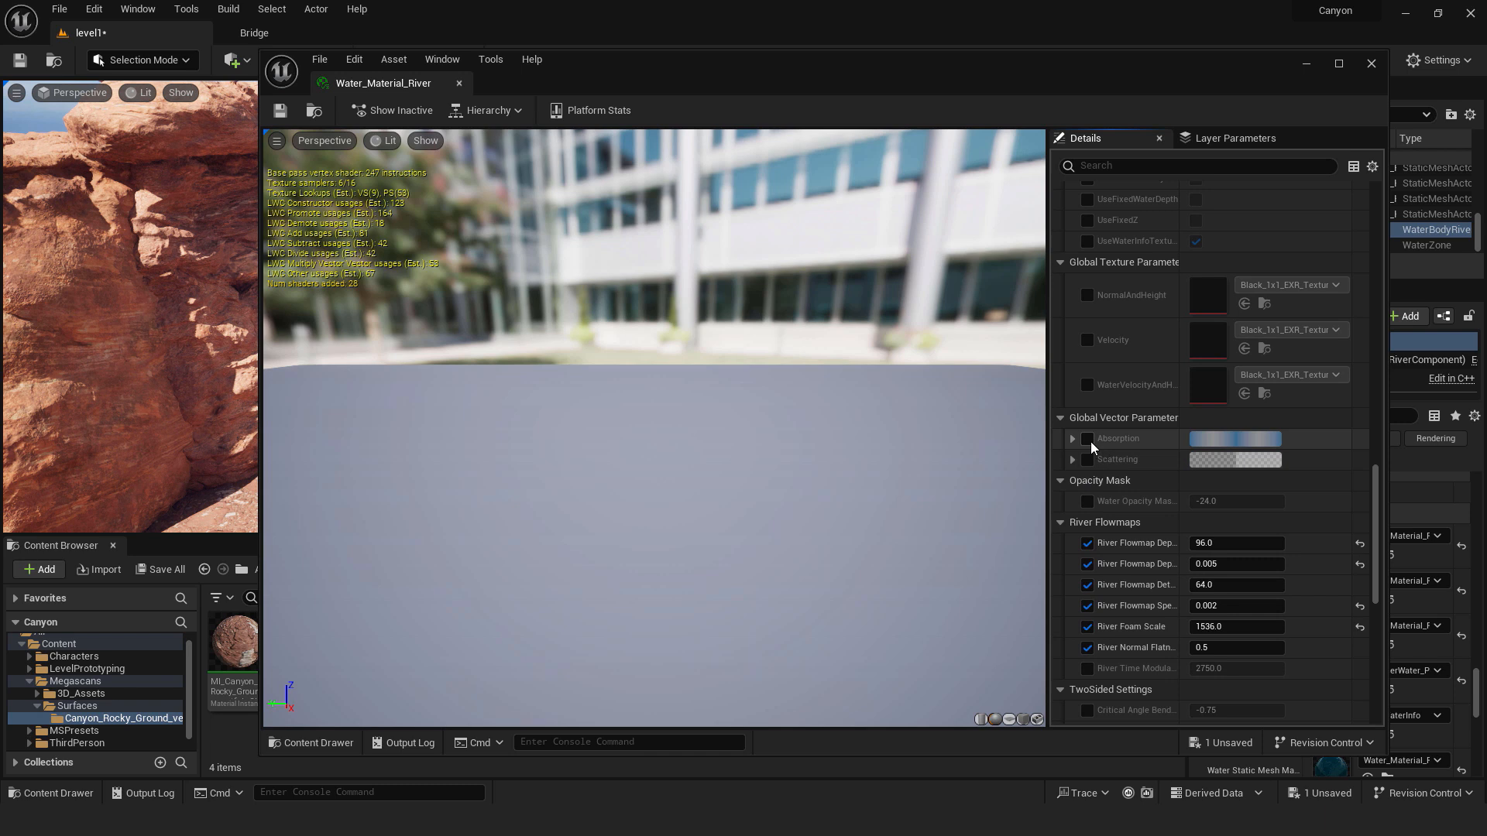
pyautogui.click(1087, 440)
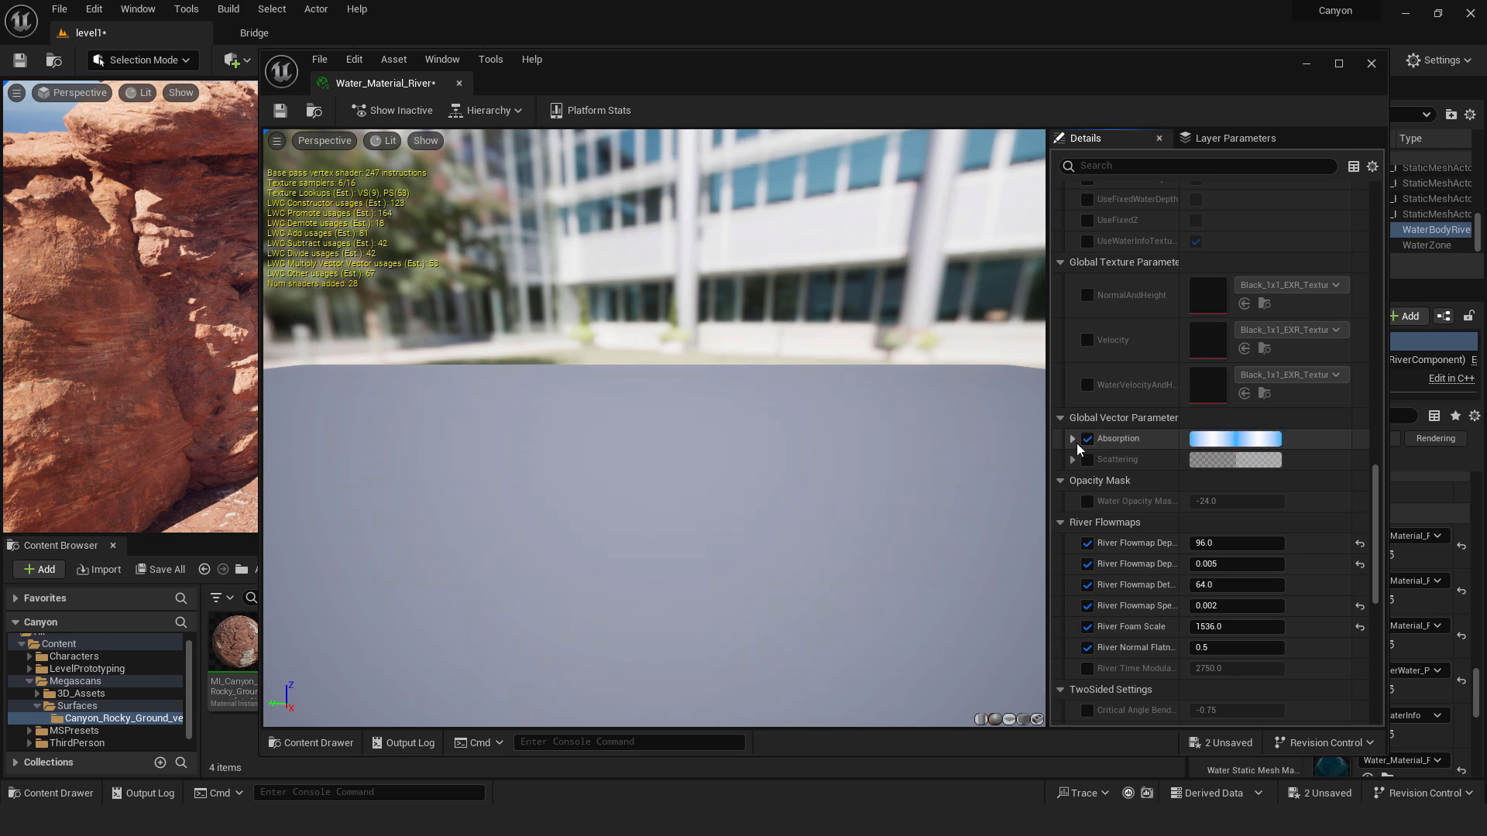
pyautogui.click(1225, 443)
pyautogui.moveTo(925, 480); pyautogui.dragTo(1019, 555)
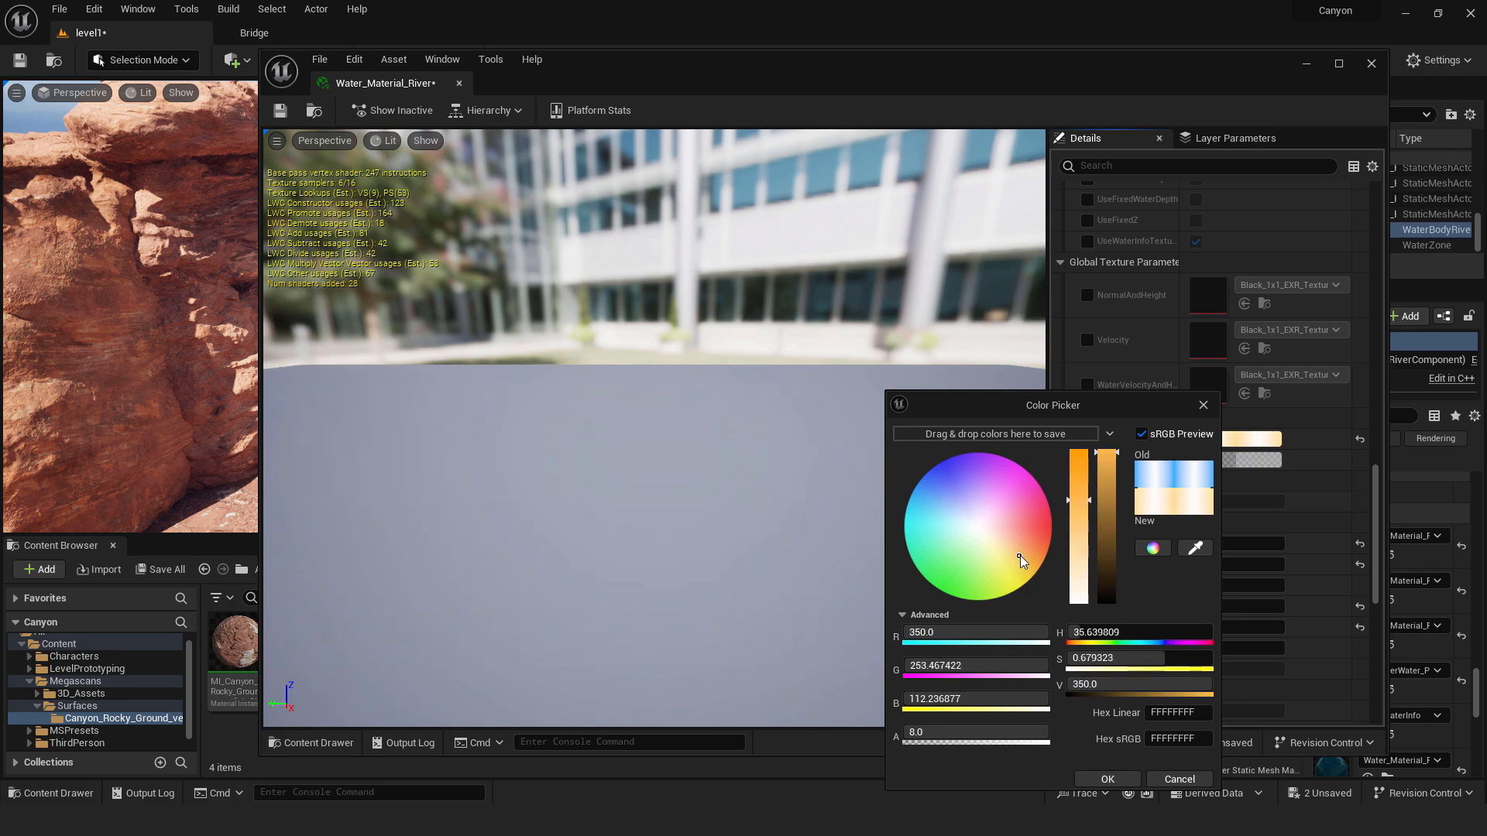
pyautogui.click(1116, 781)
# Inspect the recoloured river from several points along the canyon and close the Water_Material_River editor
pyautogui.moveTo(366, 87); pyautogui.dragTo(870, 160)
pyautogui.press('w')
pyautogui.moveTo(542, 310)
pyautogui.mouseDown(button='right')
pyautogui.moveTo(534, 395)
pyautogui.moveTo(535, 325)
pyautogui.mouseUp(button='right')
pyautogui.moveTo(654, 272); pyautogui.dragTo(655, 267, button='right')
pyautogui.press('w')
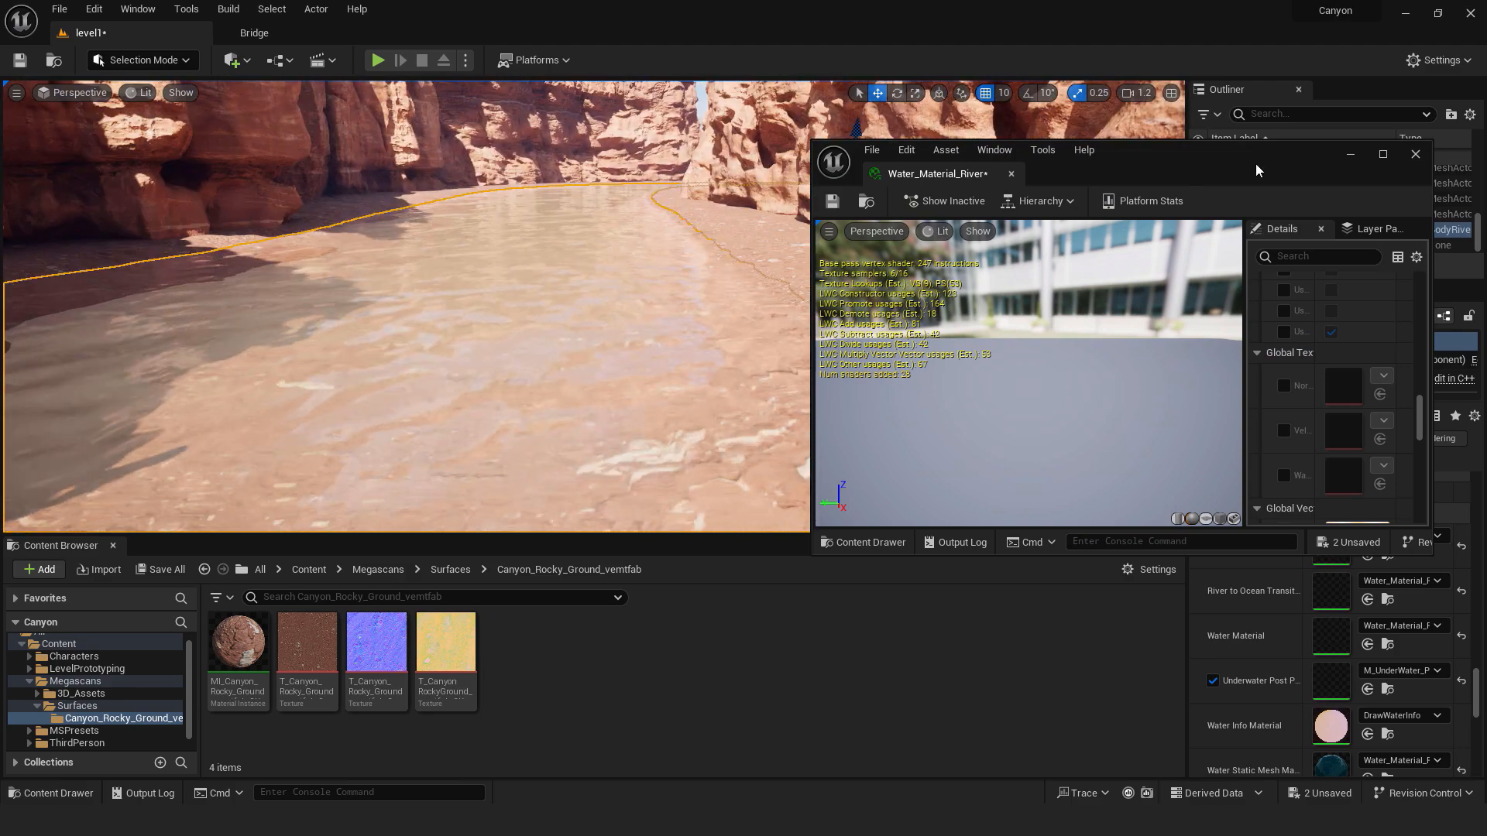
pyautogui.click(1416, 157)
pyautogui.click(847, 259)
pyautogui.moveTo(847, 260); pyautogui.dragTo(693, 366, button='right')
pyautogui.press('w')
pyautogui.press('w')
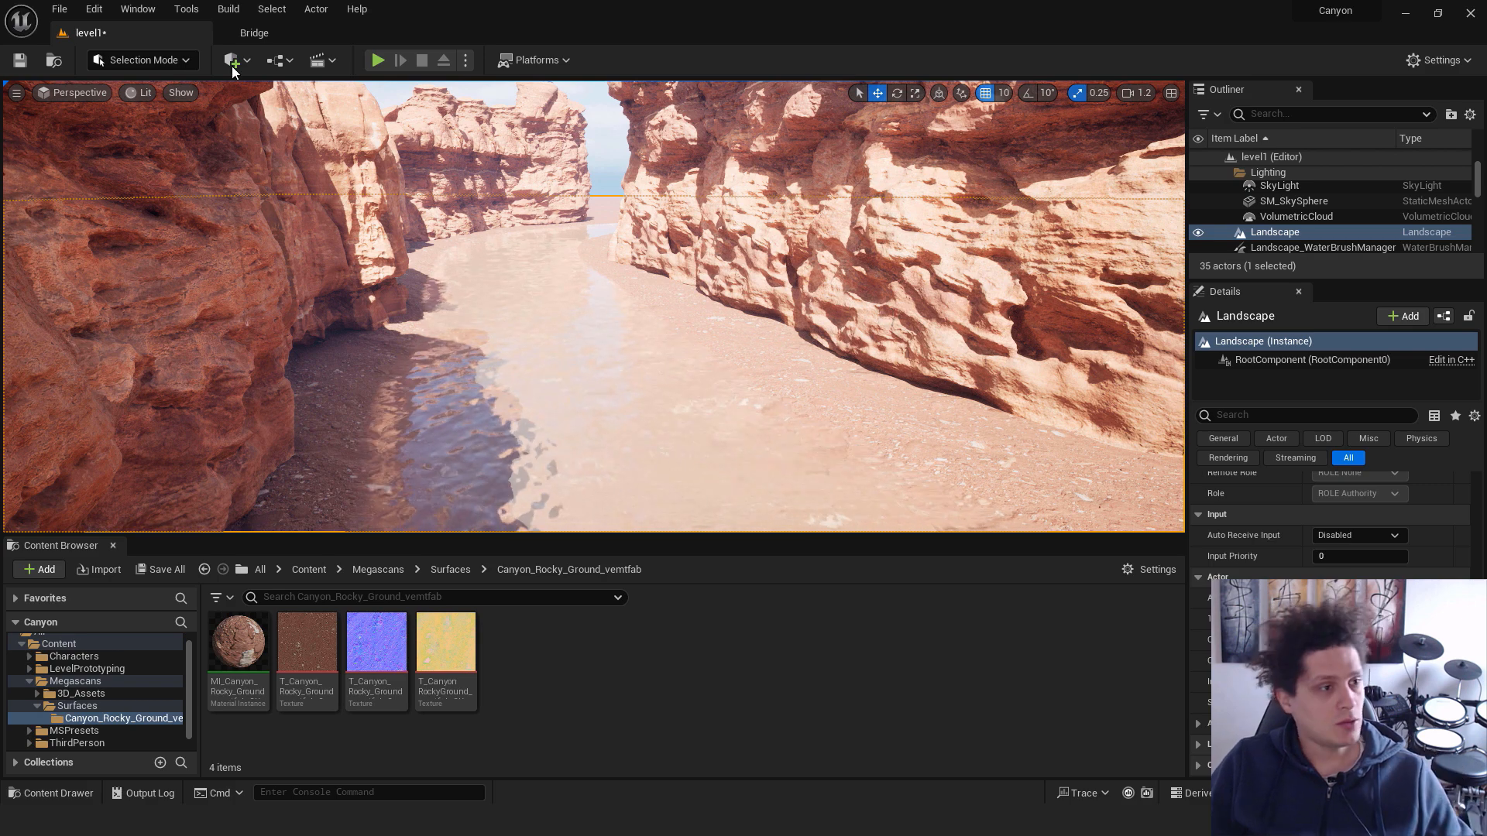
# Switch to Quixel Bridge and browse the Canyons of Utah collection as far as the grass and plant assets
pyautogui.click(246, 38)
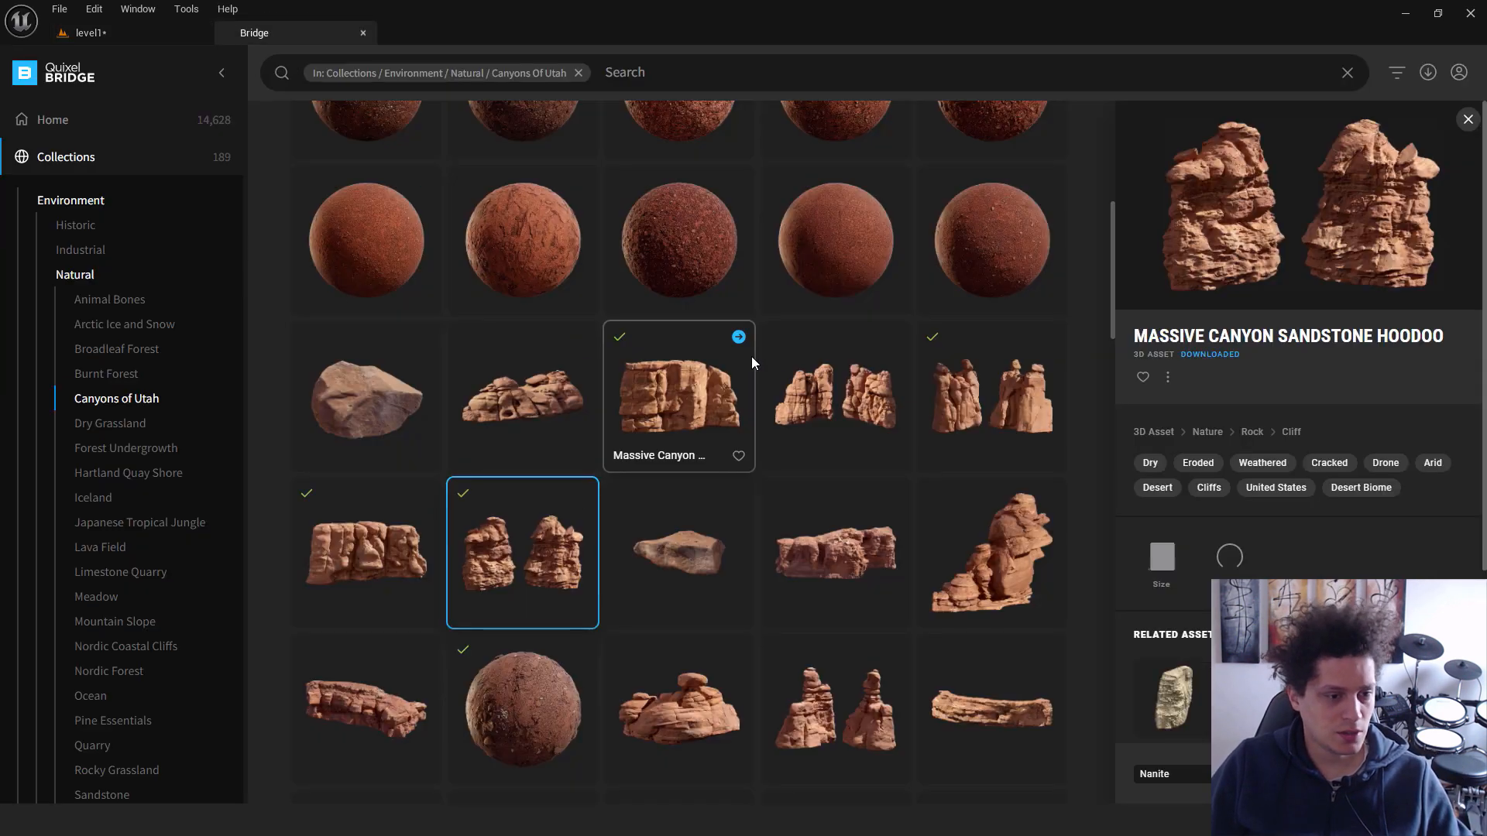
pyautogui.scroll(-10, 751, 356)
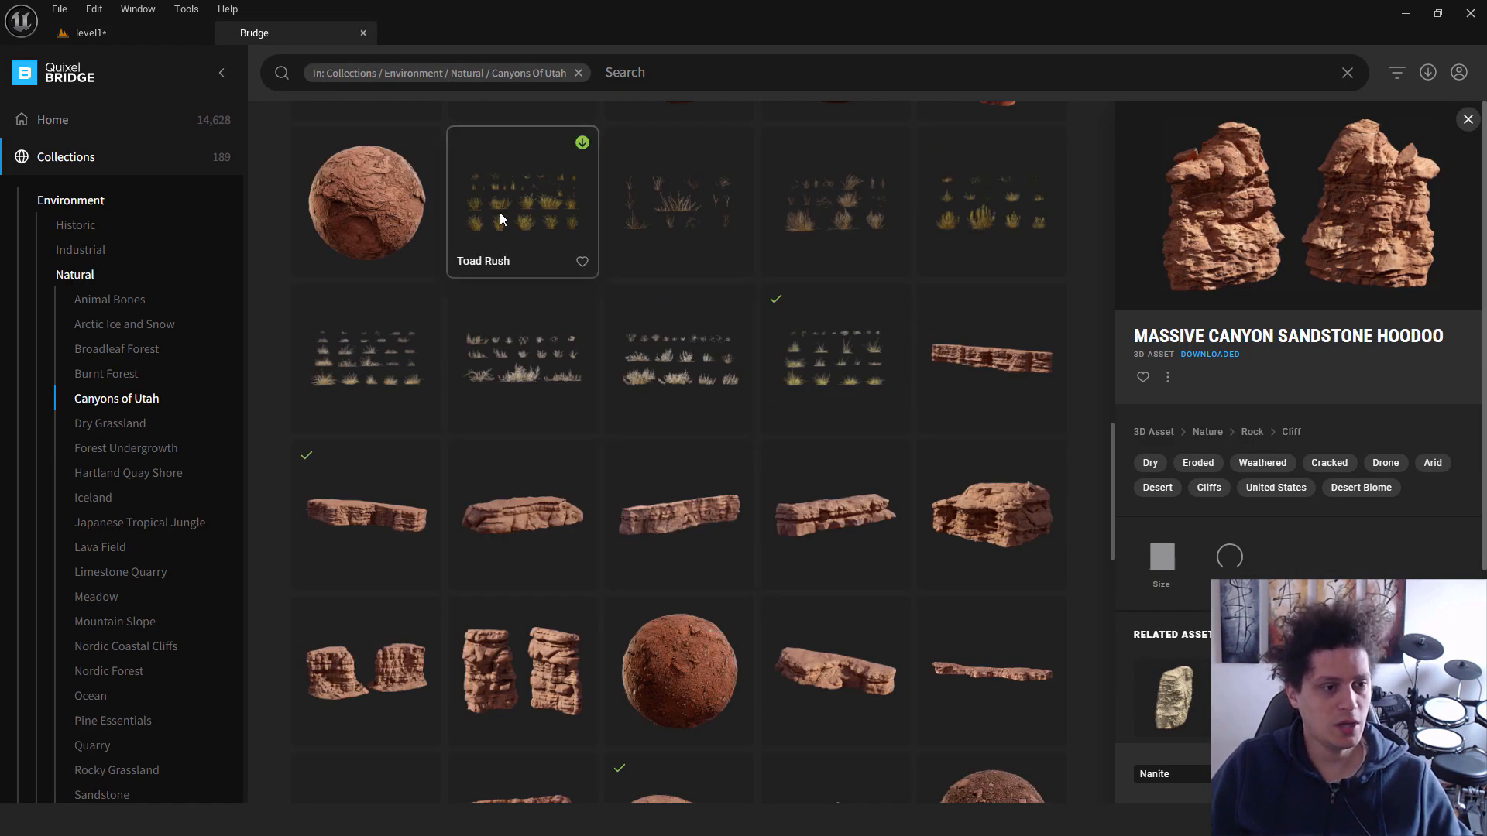
# Add the Wild Grass 3D plant from Bridge to the level1 project and open its Wild_Grass folder under 3D_Plants
pyautogui.click(830, 362)
pyautogui.scroll(1, 835, 459)
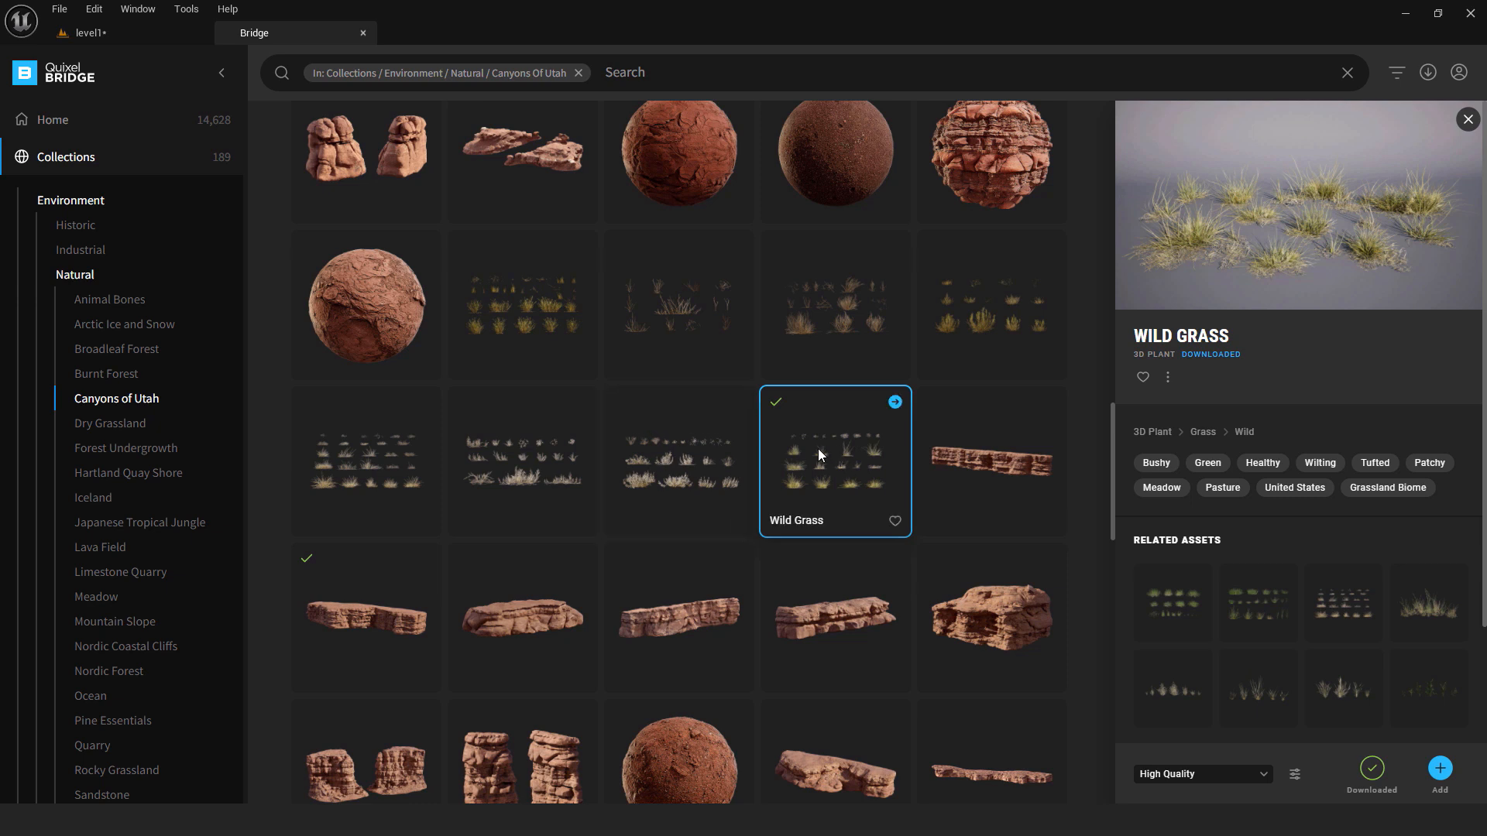
pyautogui.moveTo(812, 467); pyautogui.dragTo(678, 379)
pyautogui.click(265, 33)
pyautogui.click(895, 402)
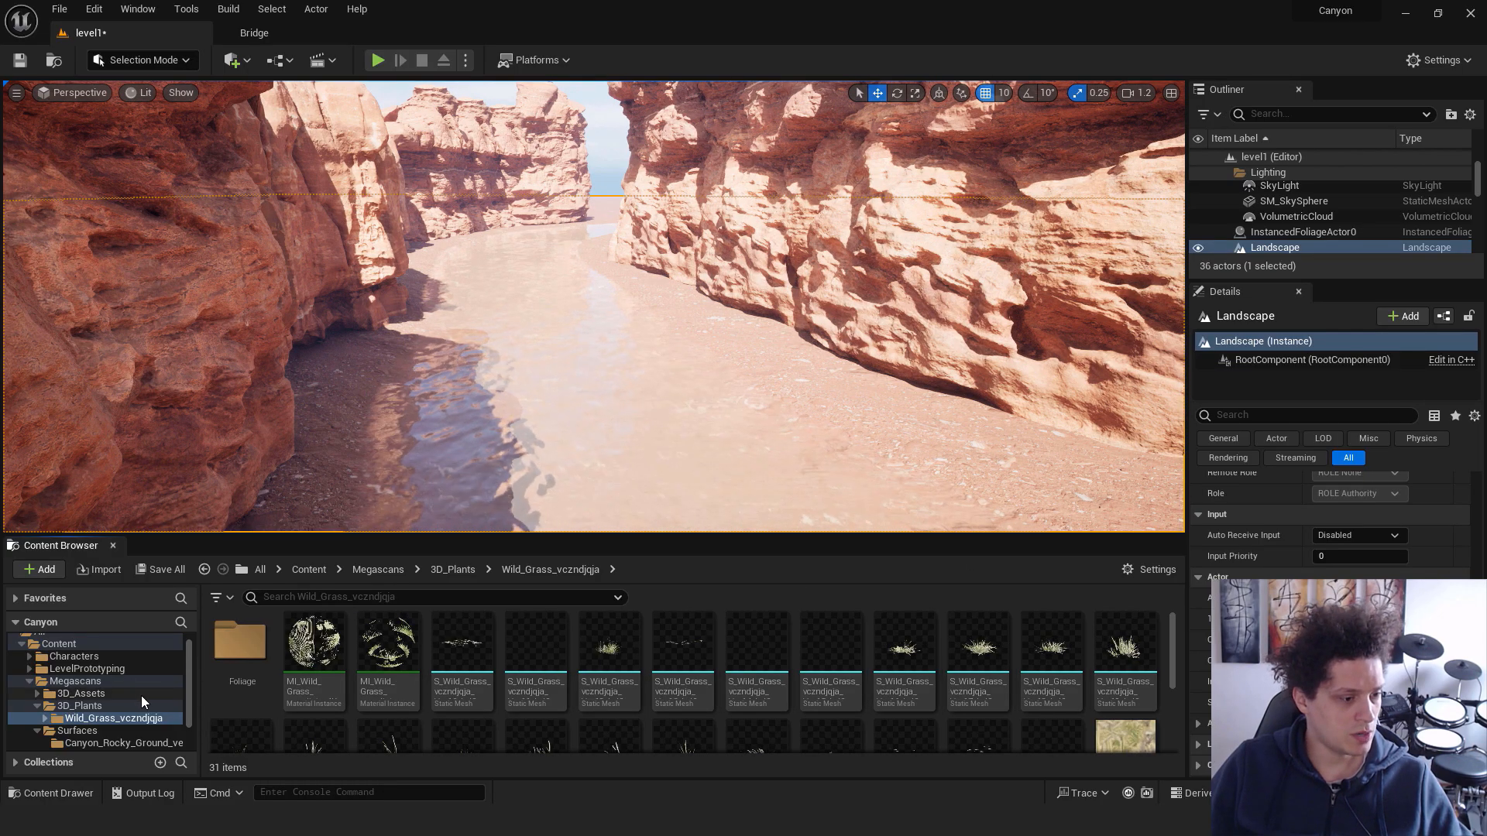
pyautogui.click(85, 681)
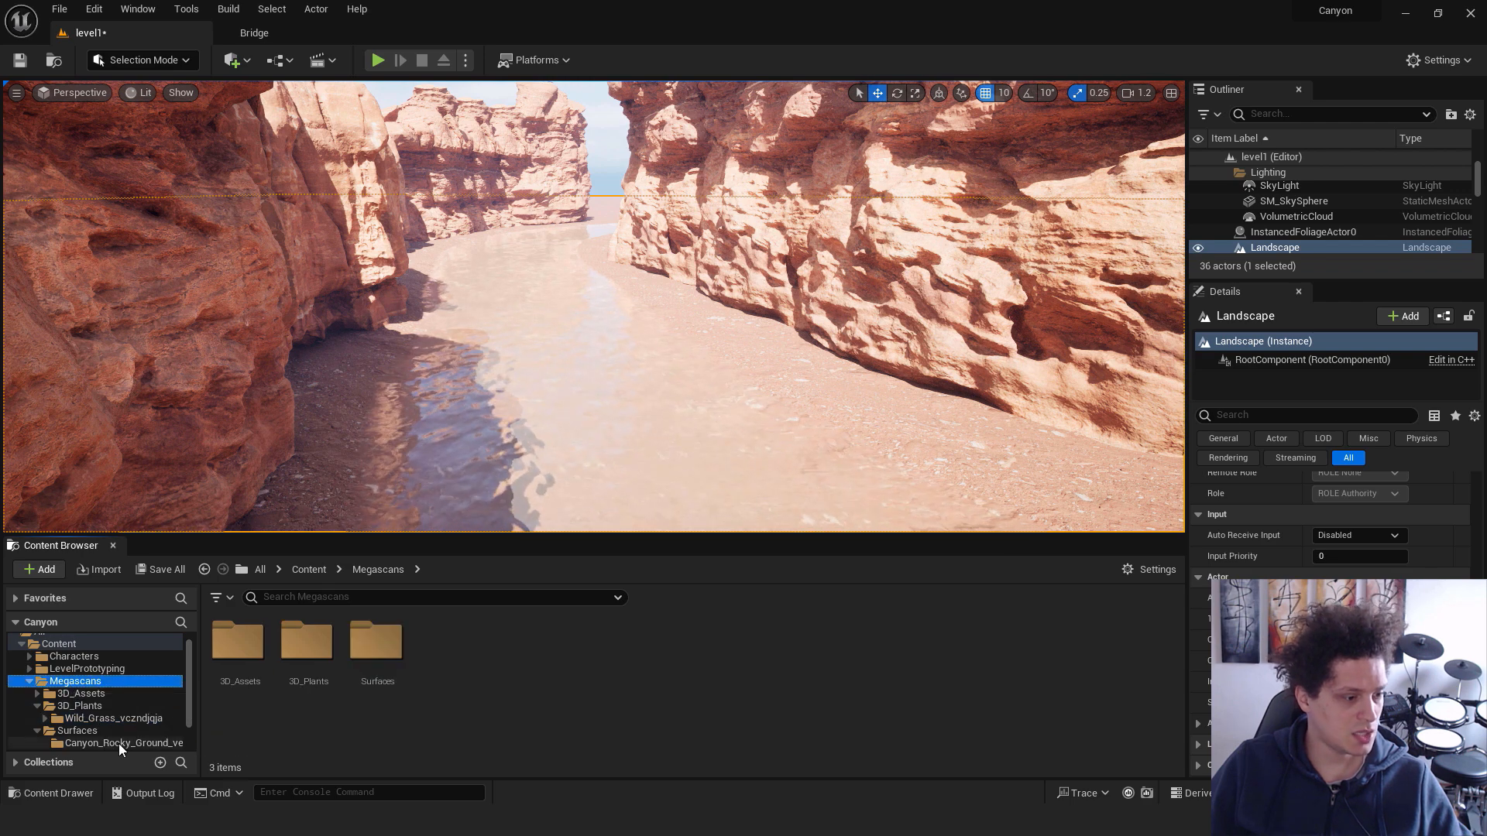
pyautogui.click(98, 717)
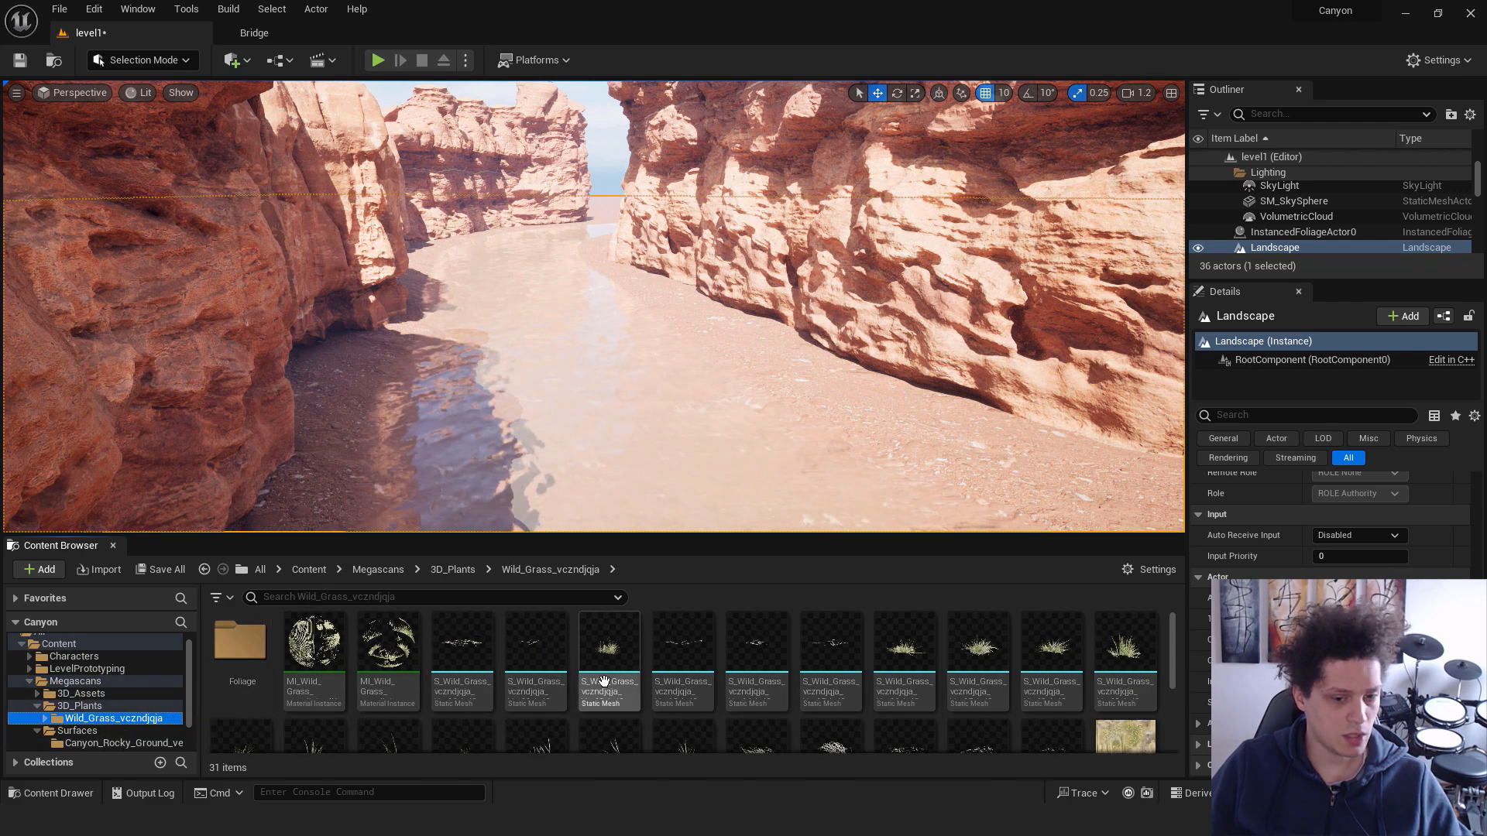
# Switch to Foliage mode and select all of the Wild Grass foliage types
pyautogui.click(186, 62)
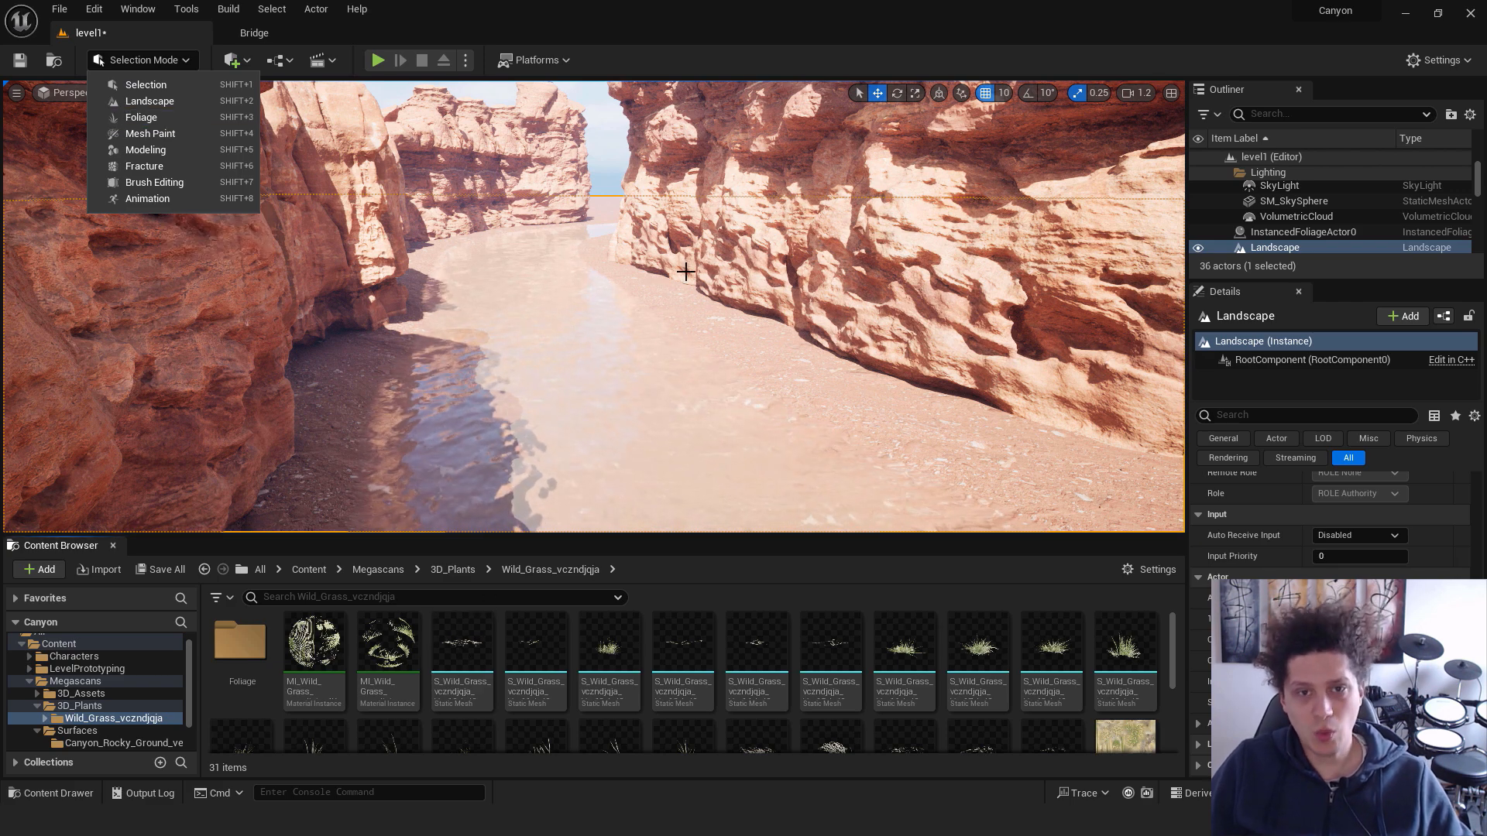
pyautogui.click(141, 117)
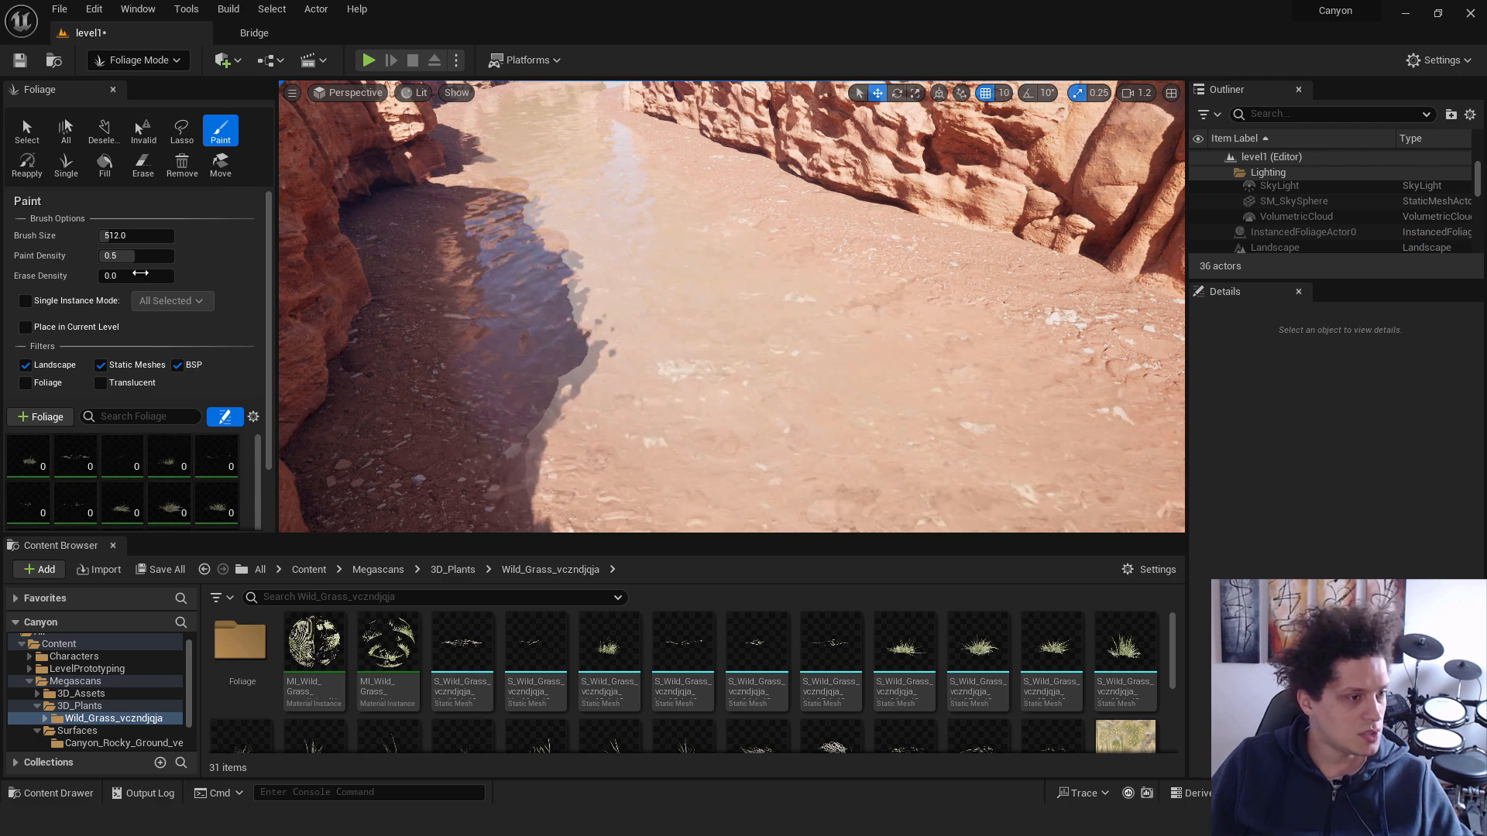
pyautogui.scroll(-3, 203, 283)
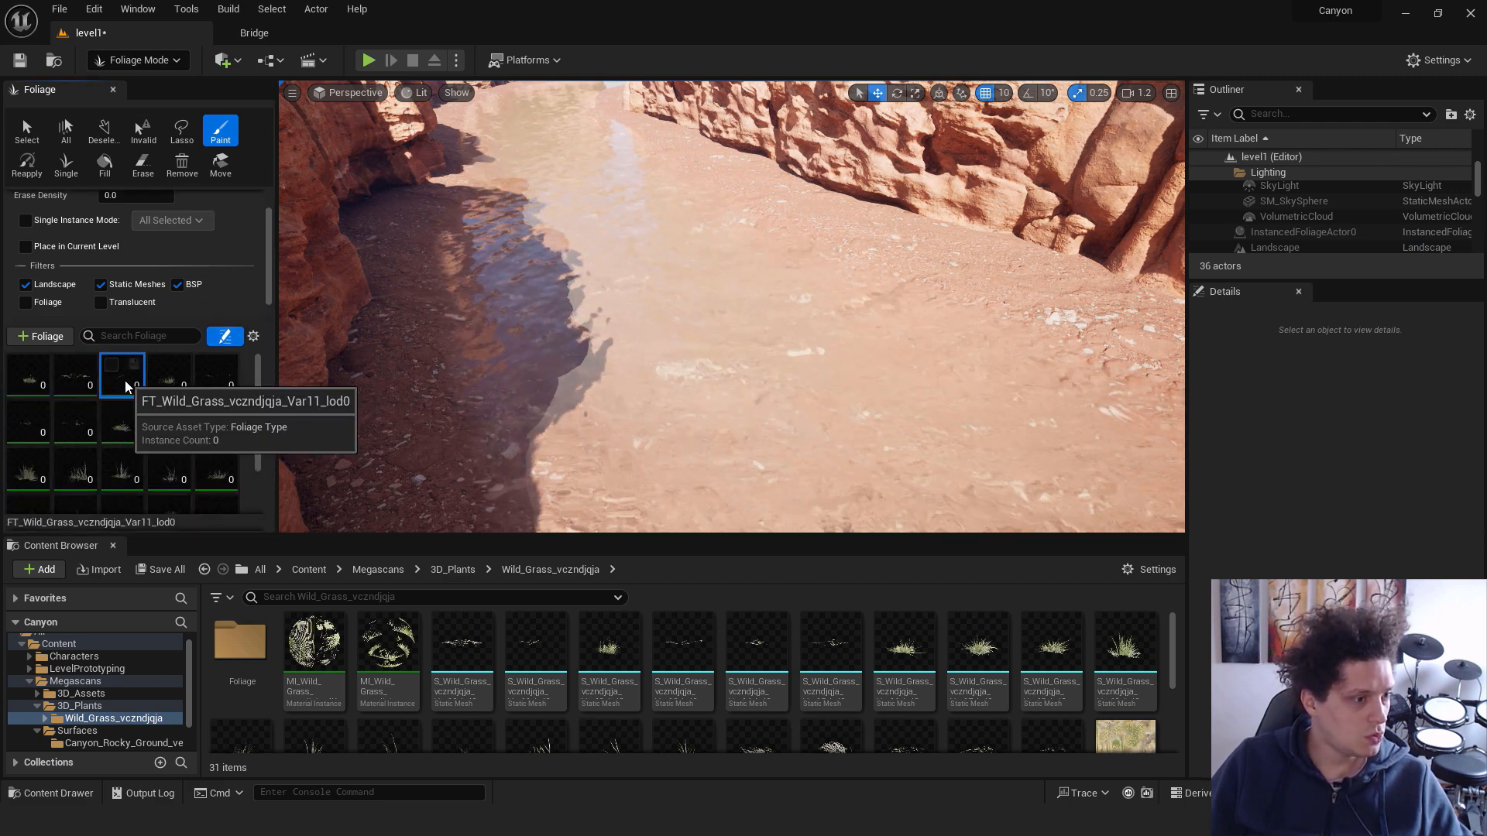
pyautogui.click(27, 390)
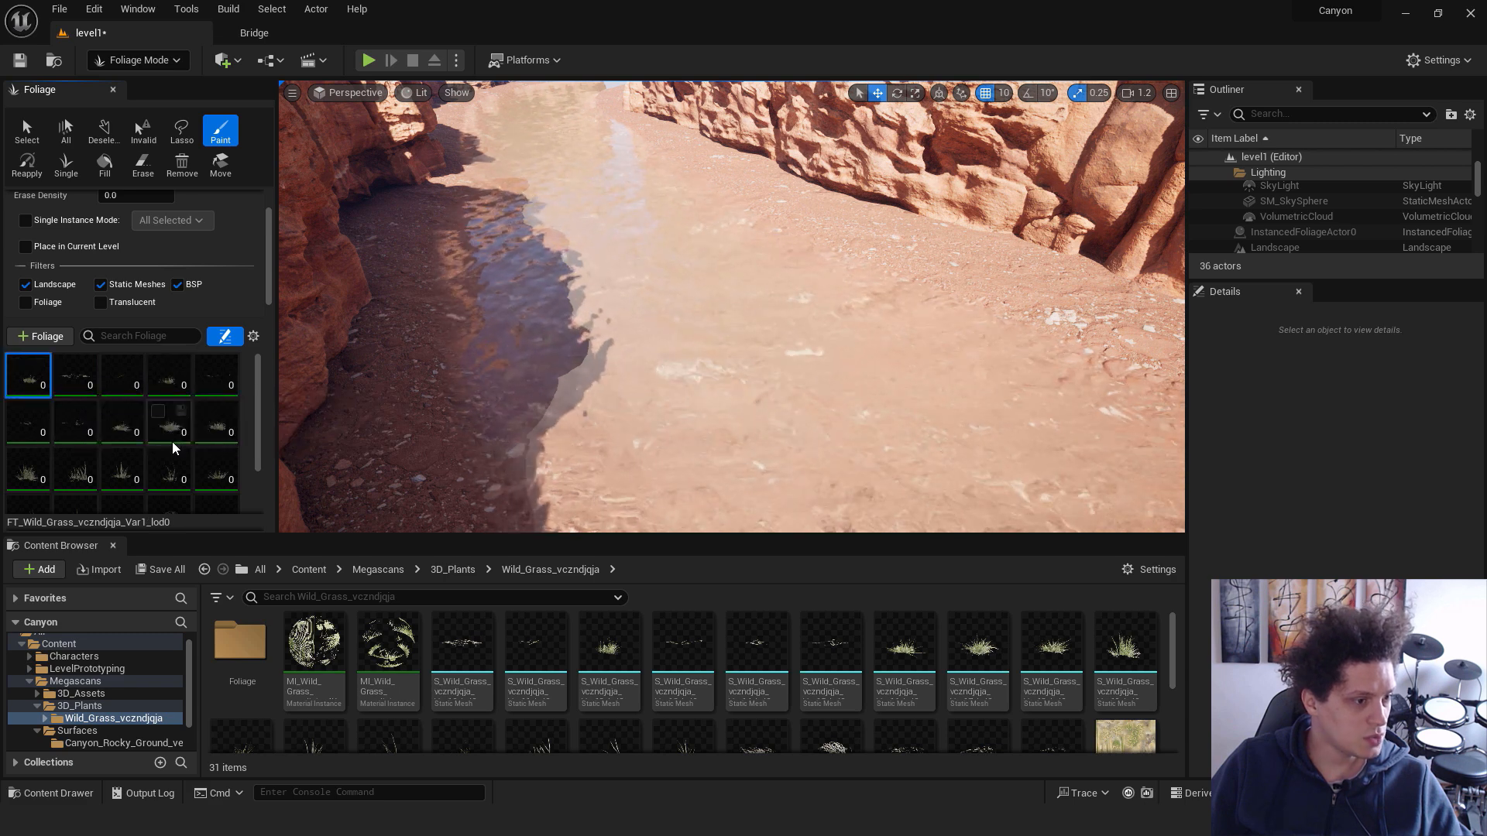
pyautogui.scroll(-2, 172, 455)
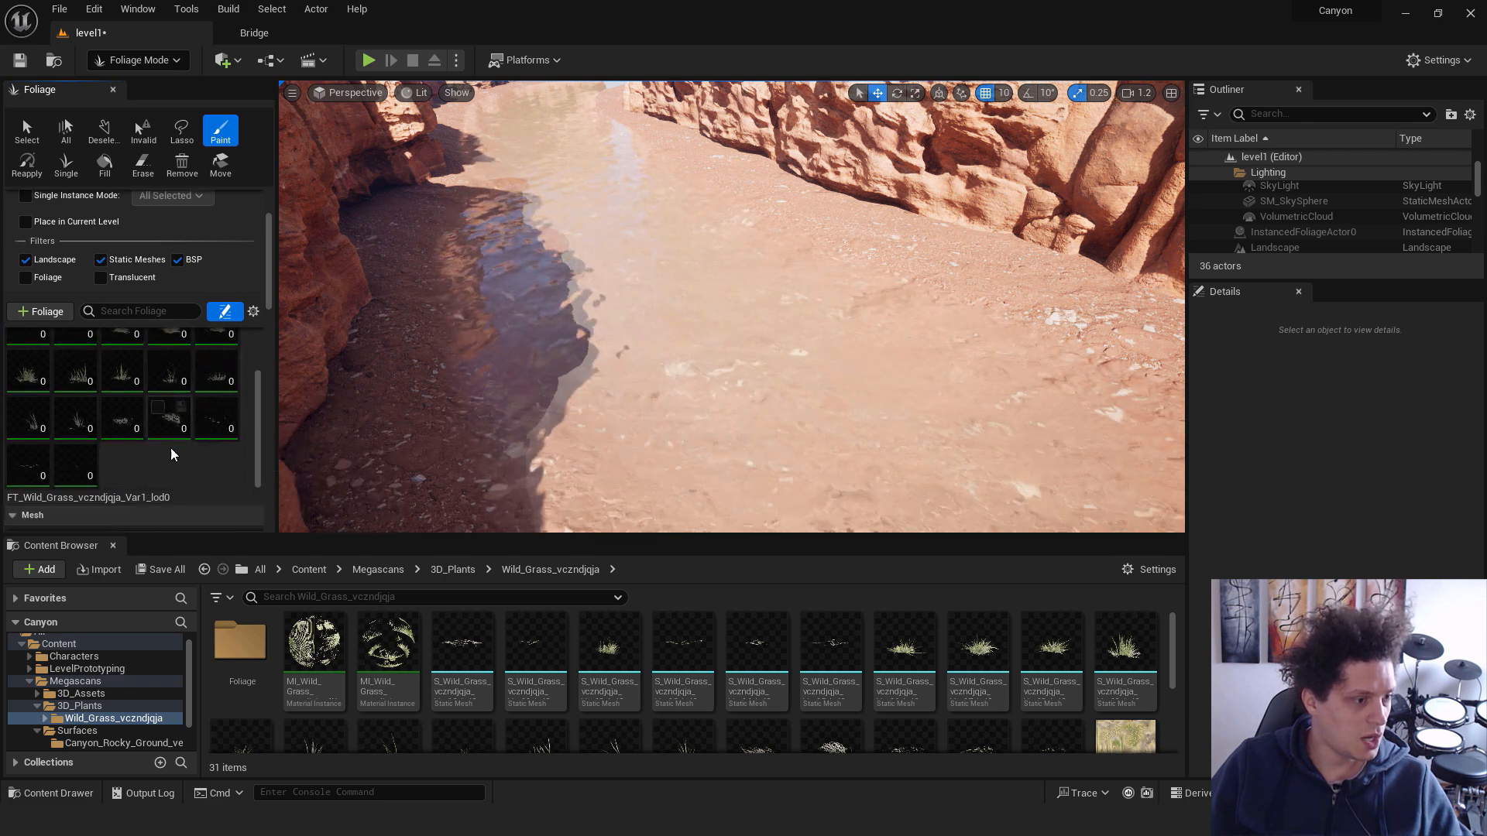
pyautogui.keyDown('shift'); pyautogui.click(78, 478); pyautogui.keyUp('shift')
pyautogui.scroll(2, 147, 387)
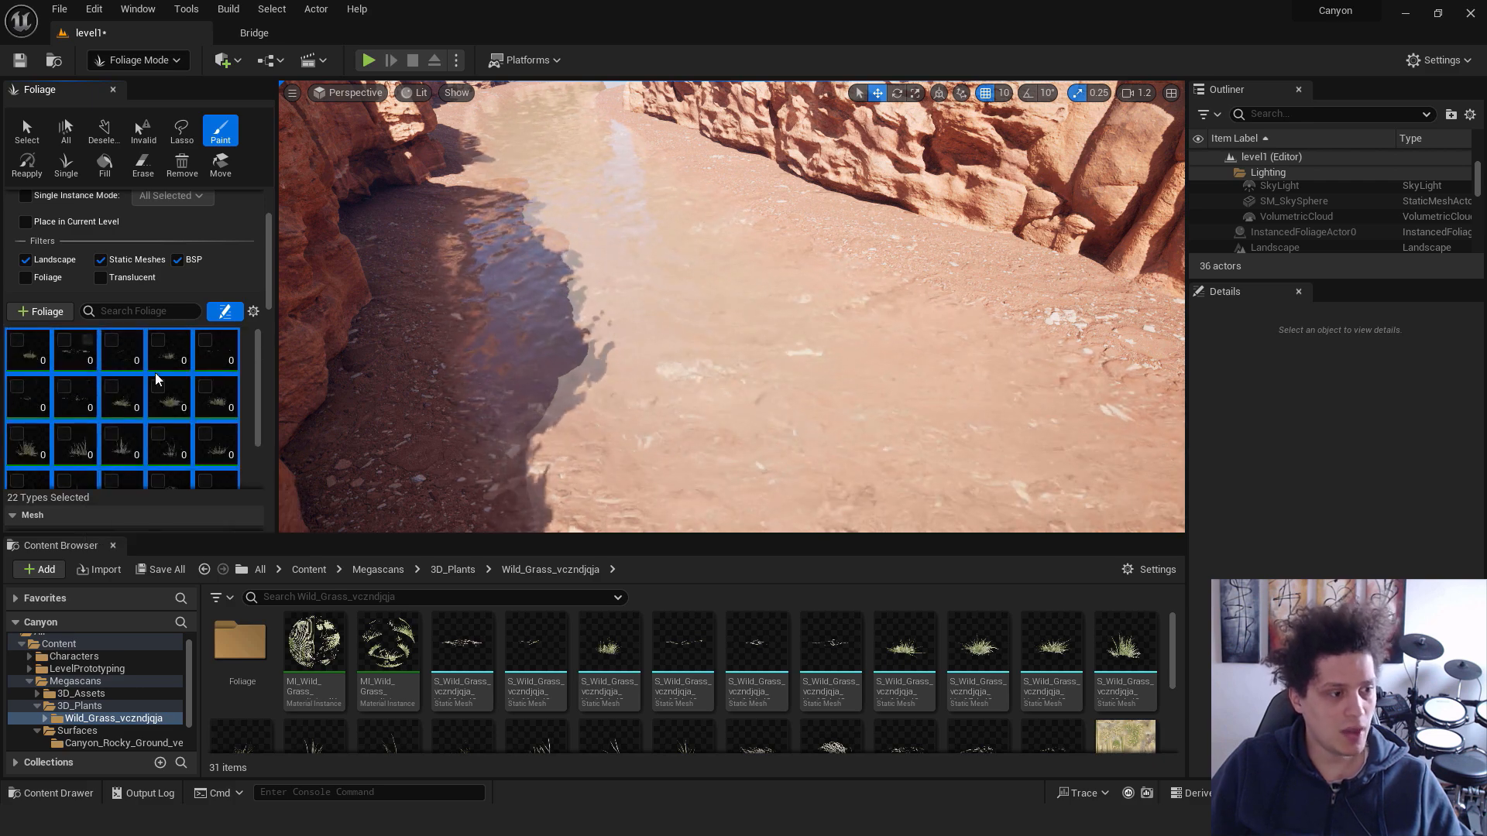
# Enable every selected Wild Grass foliage type for painting
pyautogui.scroll(-2, 189, 421)
pyautogui.click(172, 475)
pyautogui.hotkey('ctrl', 'a')
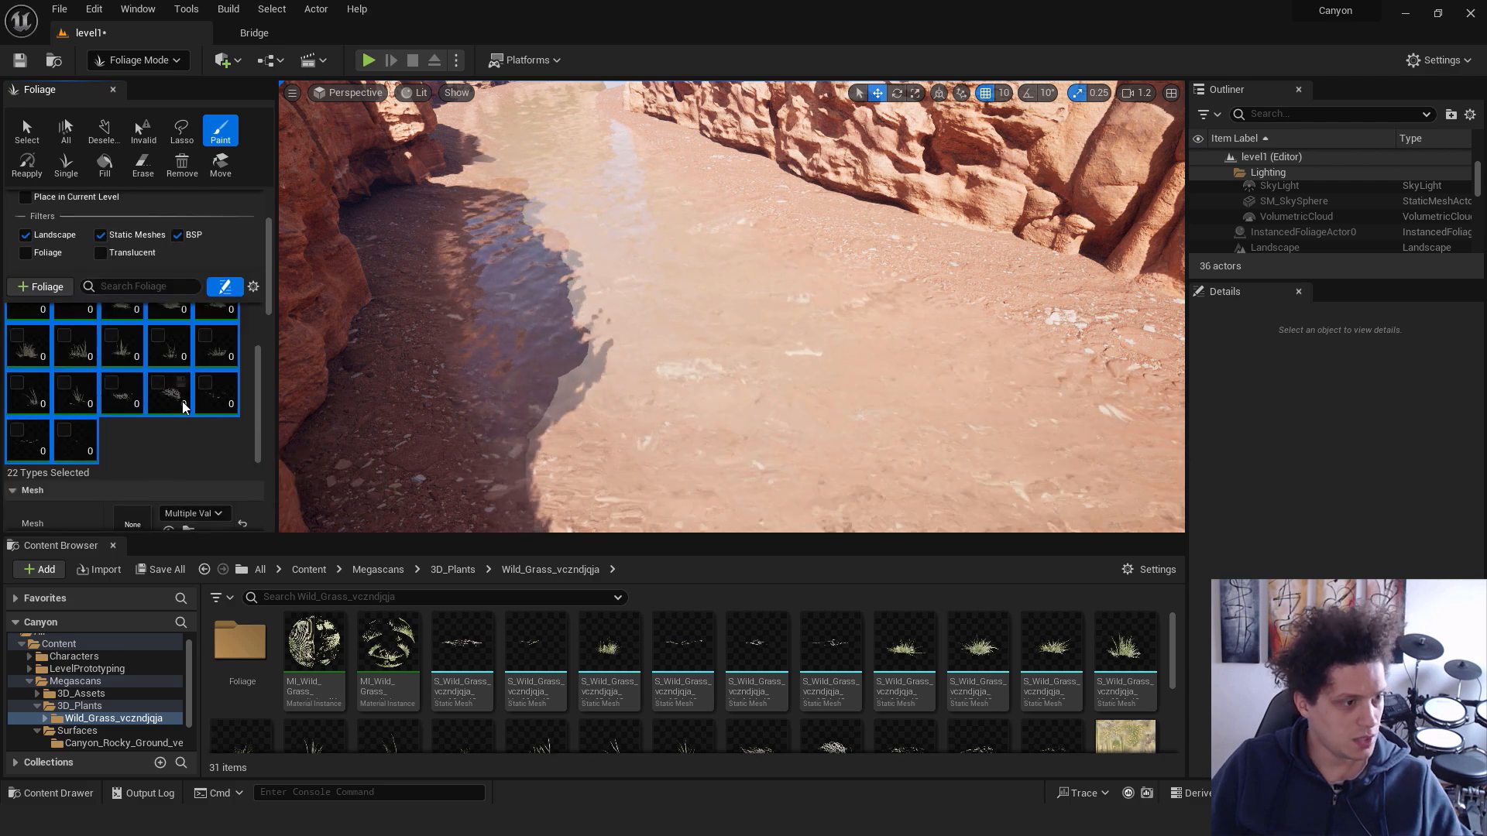
pyautogui.click(17, 430)
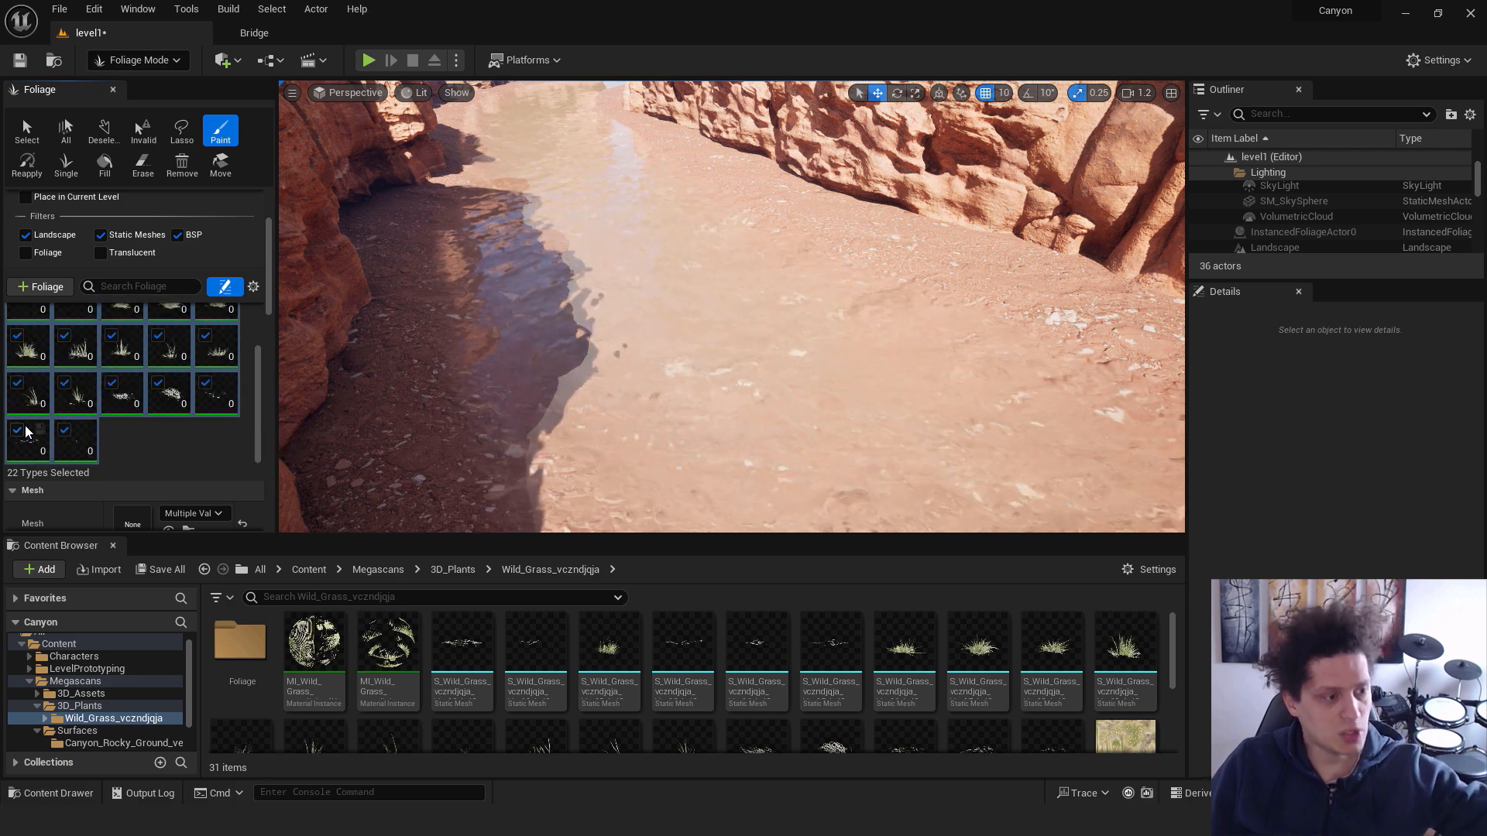
pyautogui.scroll(2, 172, 345)
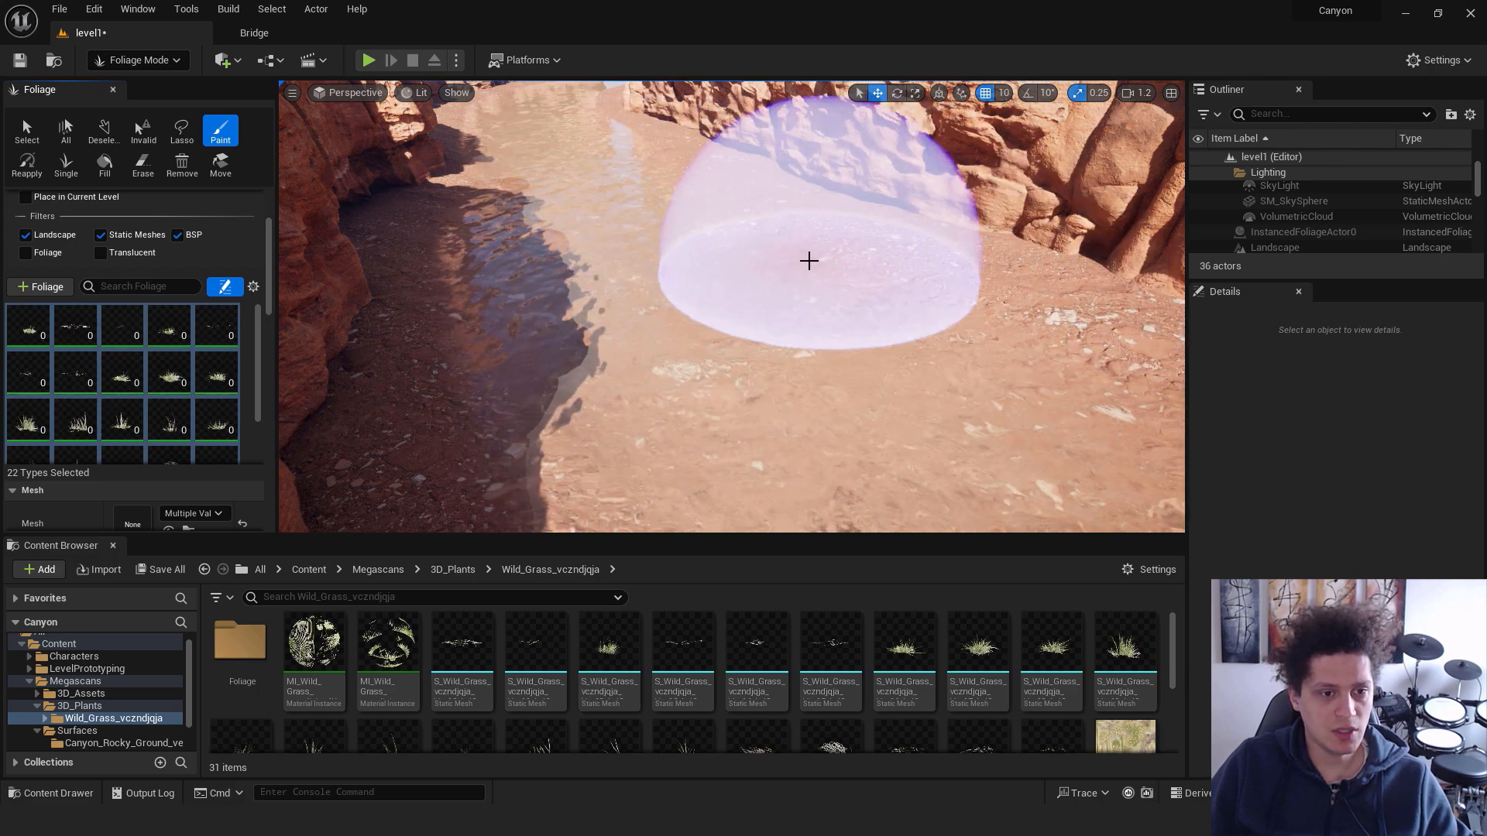
# Try painting wild grass on the canyon floor at the default density, and undo the strokes
pyautogui.moveTo(790, 242)
pyautogui.mouseDown()
pyautogui.moveTo(767, 263)
pyautogui.moveTo(778, 259)
pyautogui.mouseUp()
pyautogui.click(969, 326)
pyautogui.moveTo(740, 264)
pyautogui.mouseDown(button='right')
pyautogui.moveTo(890, 271)
pyautogui.moveTo(759, 263)
pyautogui.moveTo(821, 325)
pyautogui.moveTo(813, 310)
pyautogui.moveTo(805, 341)
pyautogui.moveTo(837, 356)
pyautogui.moveTo(929, 341)
pyautogui.moveTo(813, 252)
pyautogui.mouseUp(button='right')
pyautogui.press('w')
pyautogui.press('s')
pyautogui.press('w')
pyautogui.hotkey('ctrl', 'z')
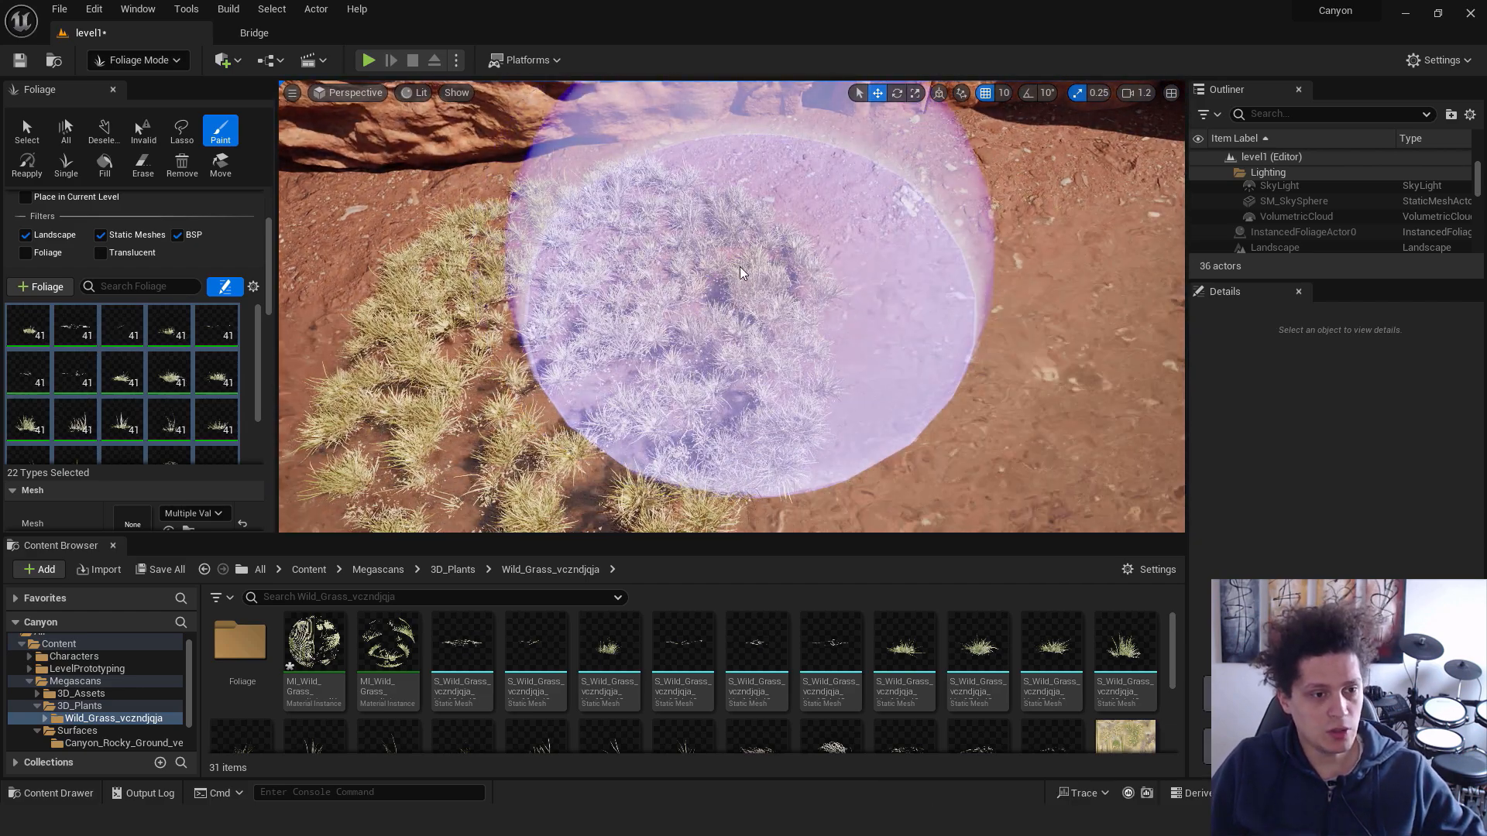
pyautogui.hotkey('ctrl', 'z')
# Set the painting density of all selected grass types to 15
pyautogui.scroll(-5, 186, 302)
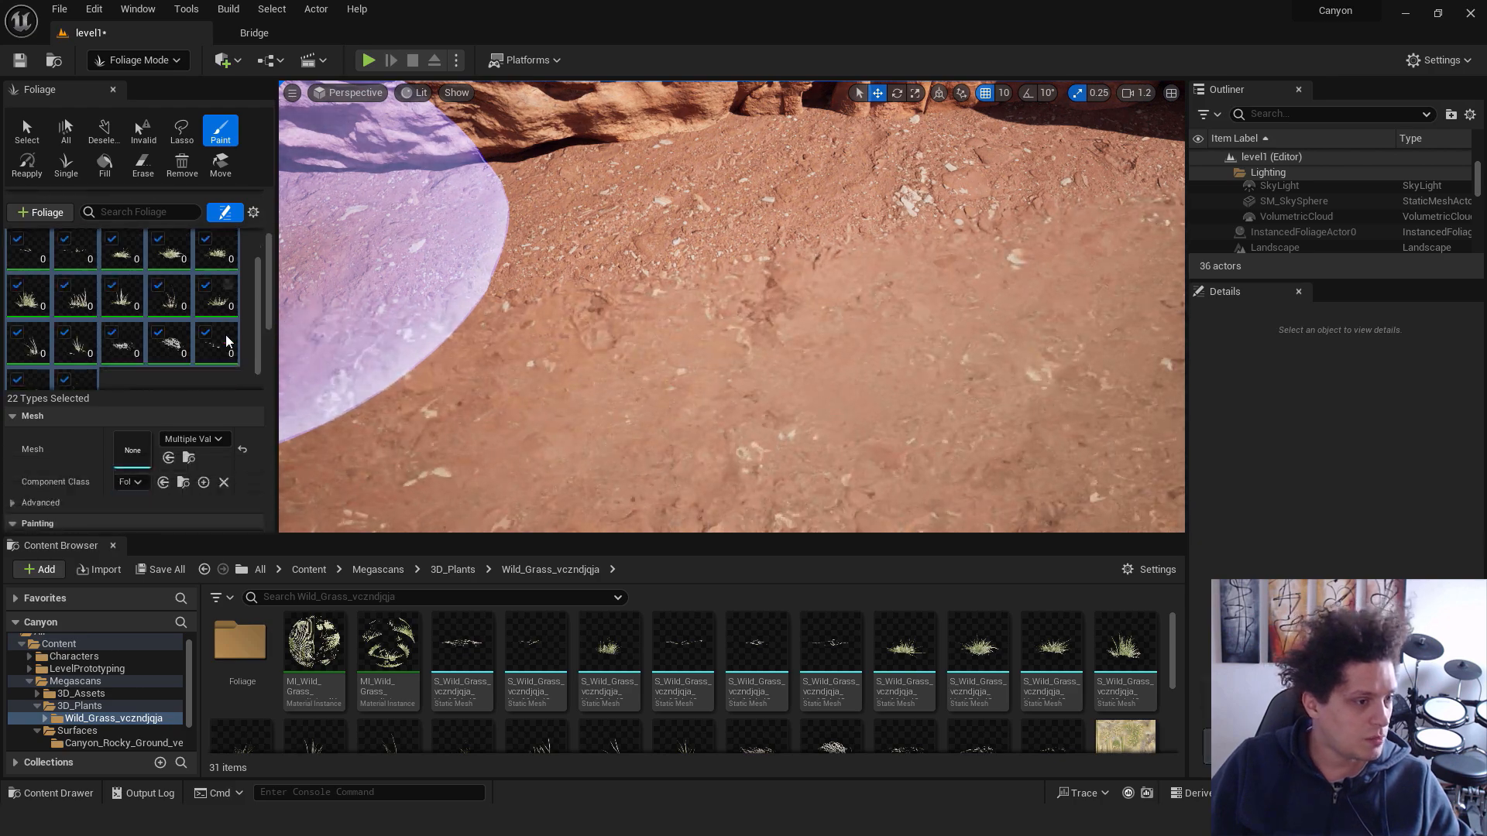
pyautogui.scroll(-2, 235, 400)
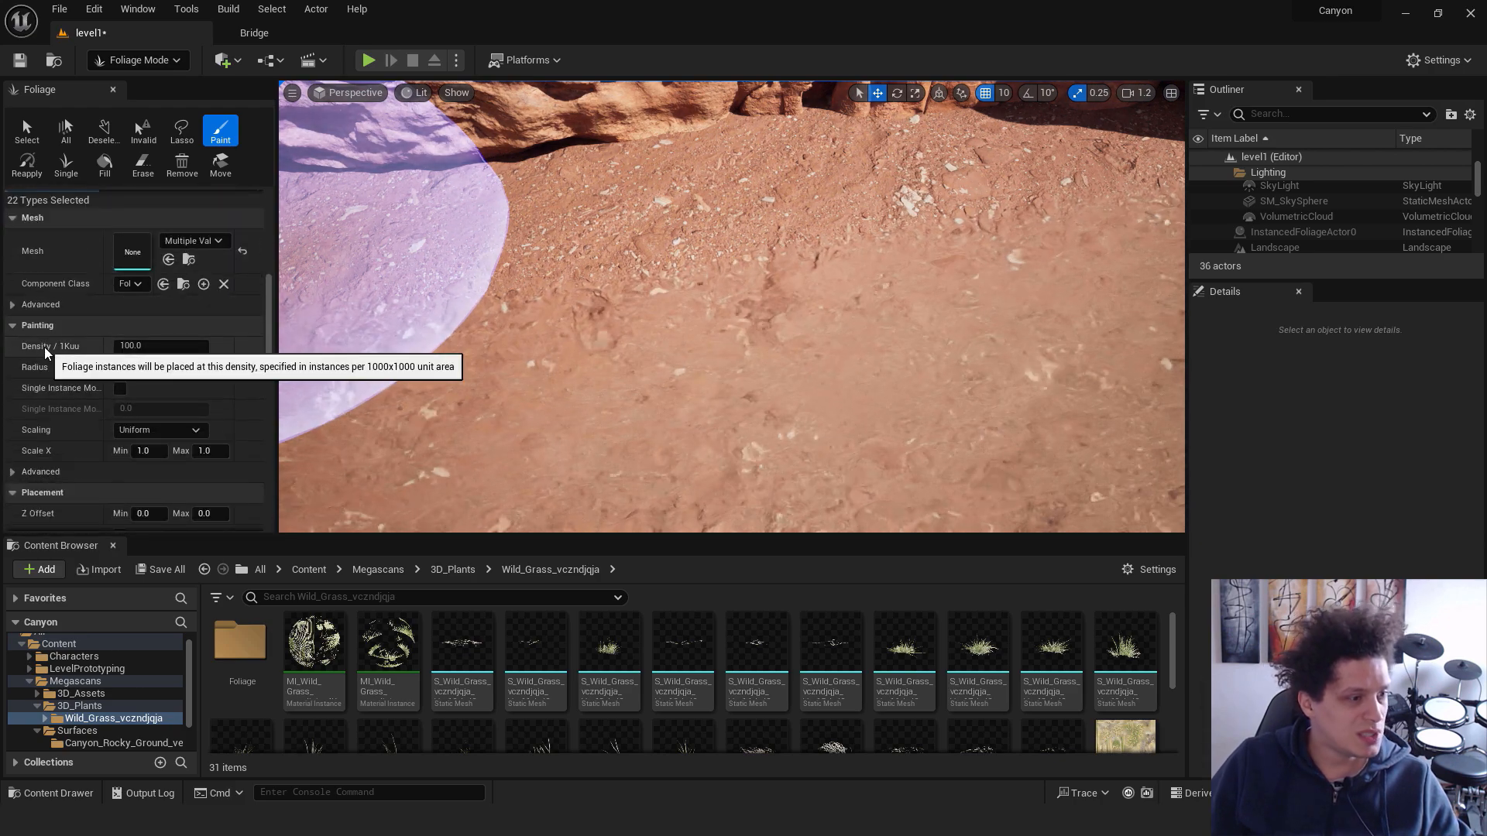
pyautogui.click(164, 347)
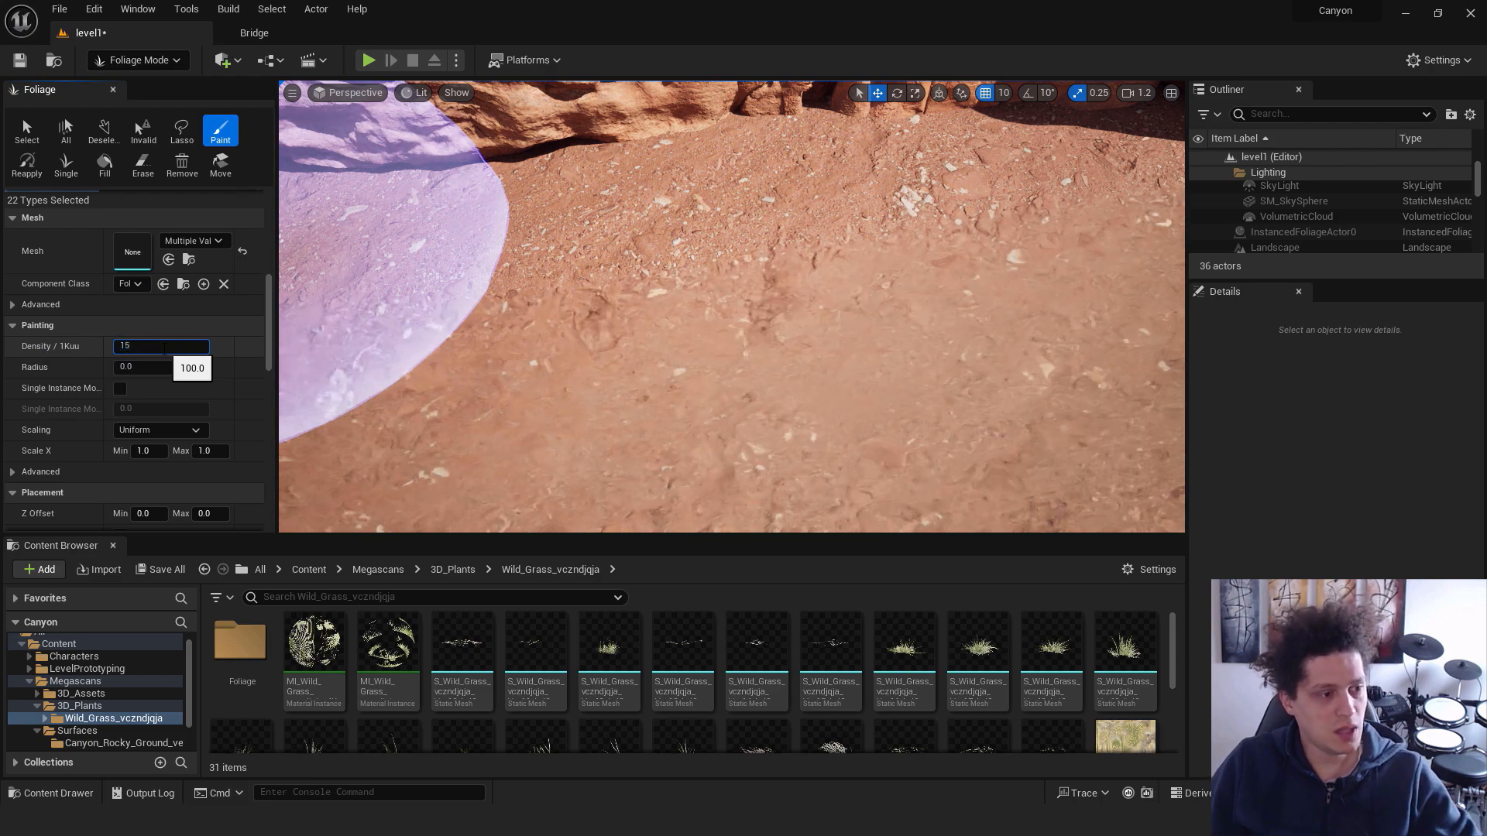
pyautogui.write('15')
pyautogui.press('Return')
# Test-paint a patch of grass on the canyon floor with the reduced density, and undo it
pyautogui.moveTo(790, 230); pyautogui.dragTo(678, 268)
pyautogui.moveTo(678, 268)
pyautogui.mouseDown(button='right')
pyautogui.moveTo(675, 232)
pyautogui.moveTo(658, 232)
pyautogui.moveTo(705, 260)
pyautogui.moveTo(759, 263)
pyautogui.mouseUp(button='right')
pyautogui.moveTo(658, 301)
pyautogui.mouseDown(button='right')
pyautogui.moveTo(638, 323)
pyautogui.moveTo(657, 300)
pyautogui.mouseUp(button='right')
pyautogui.press('w')
pyautogui.hotkey('ctrl', 'z')
# Set the grass types' painting density to 5 and reduce the brush size to about 213
pyautogui.moveTo(164, 348); pyautogui.dragTo(99, 348)
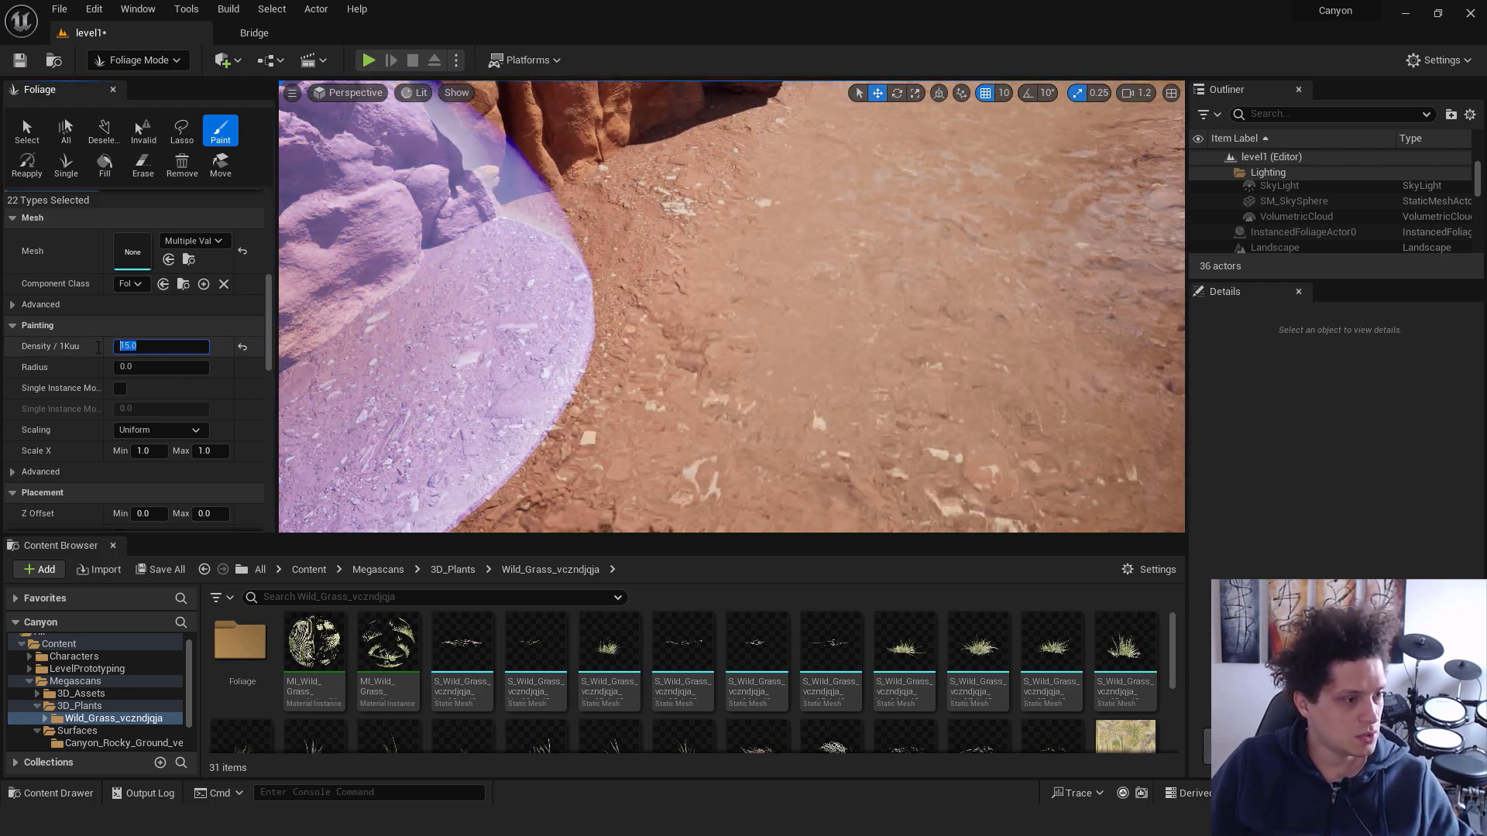
pyautogui.write('5')
pyautogui.press('Return')
pyautogui.moveTo(387, 348); pyautogui.dragTo(542, 334, button='right')
pyautogui.scroll(7, 146, 354)
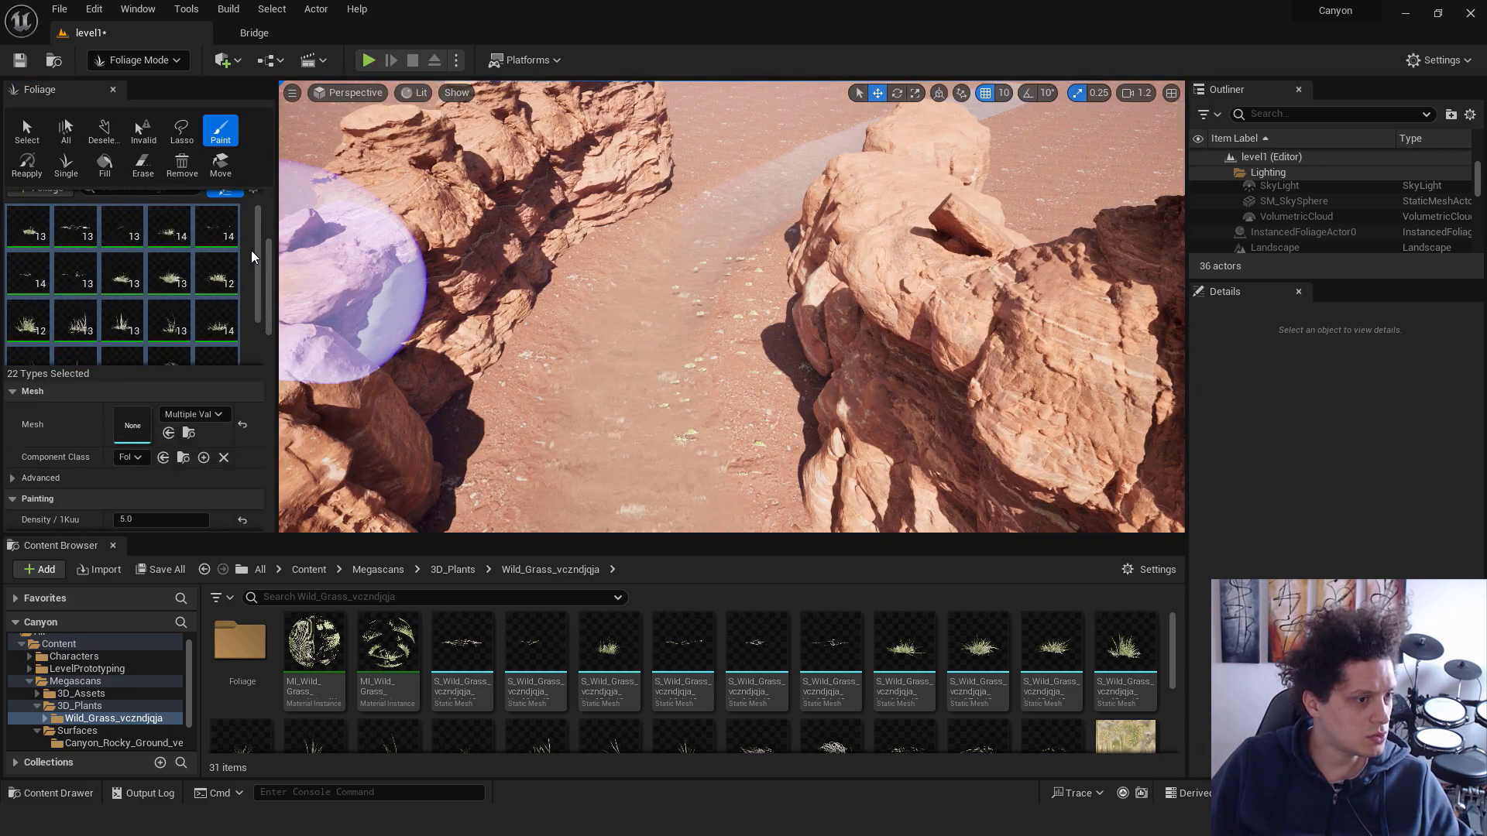
pyautogui.scroll(5, 251, 258)
pyautogui.moveTo(132, 236); pyautogui.dragTo(82, 237)
# Paint sparse wild grass along both banks of the riverbed between the canyon walls
pyautogui.moveTo(550, 315); pyautogui.dragTo(509, 451)
pyautogui.moveTo(762, 305); pyautogui.dragTo(698, 438)
pyautogui.press('w')
pyautogui.moveTo(698, 437)
pyautogui.mouseDown(button='right')
pyautogui.moveTo(728, 441)
pyautogui.moveTo(728, 388)
pyautogui.mouseUp(button='right')
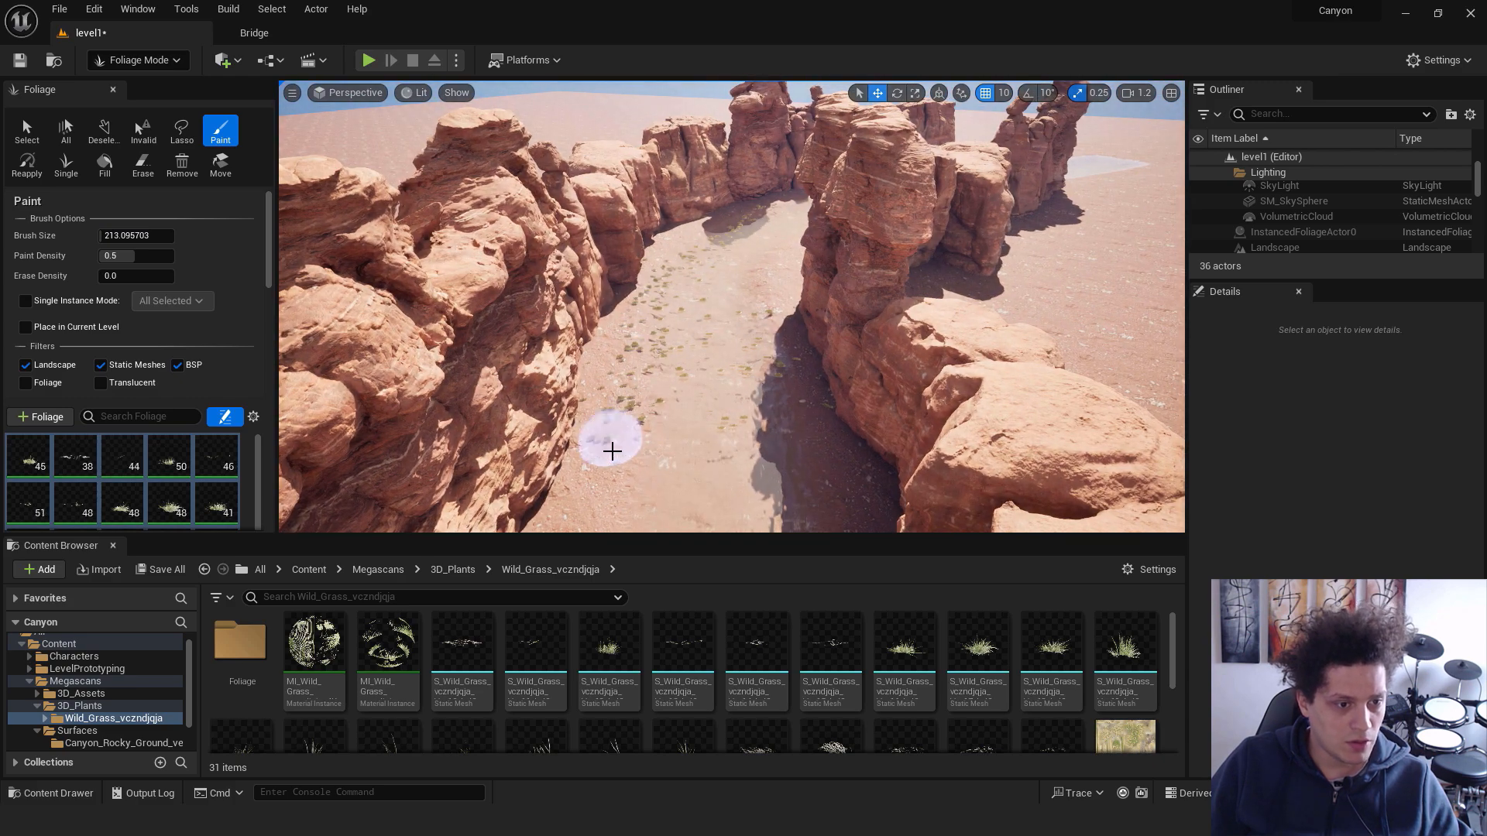
pyautogui.moveTo(802, 360)
pyautogui.mouseDown(button='right')
pyautogui.moveTo(735, 426)
pyautogui.moveTo(604, 434)
pyautogui.moveTo(774, 380)
pyautogui.mouseUp(button='right')
pyautogui.press('w')
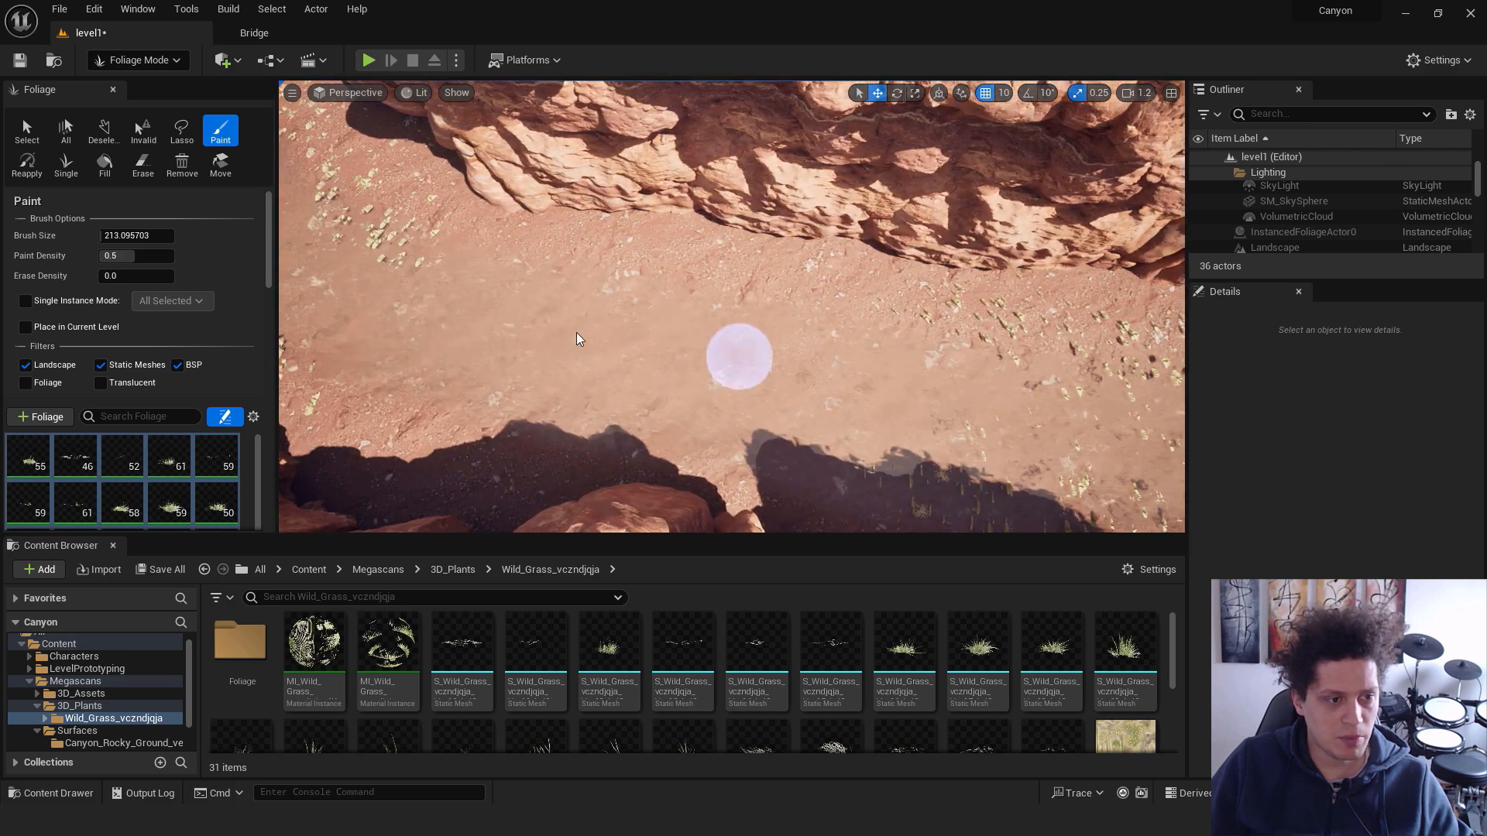
# Extend the painted wild grass farther along the canyon floor beside the rock walls
pyautogui.moveTo(402, 250)
pyautogui.mouseDown()
pyautogui.moveTo(940, 287)
pyautogui.moveTo(906, 473)
pyautogui.mouseUp()
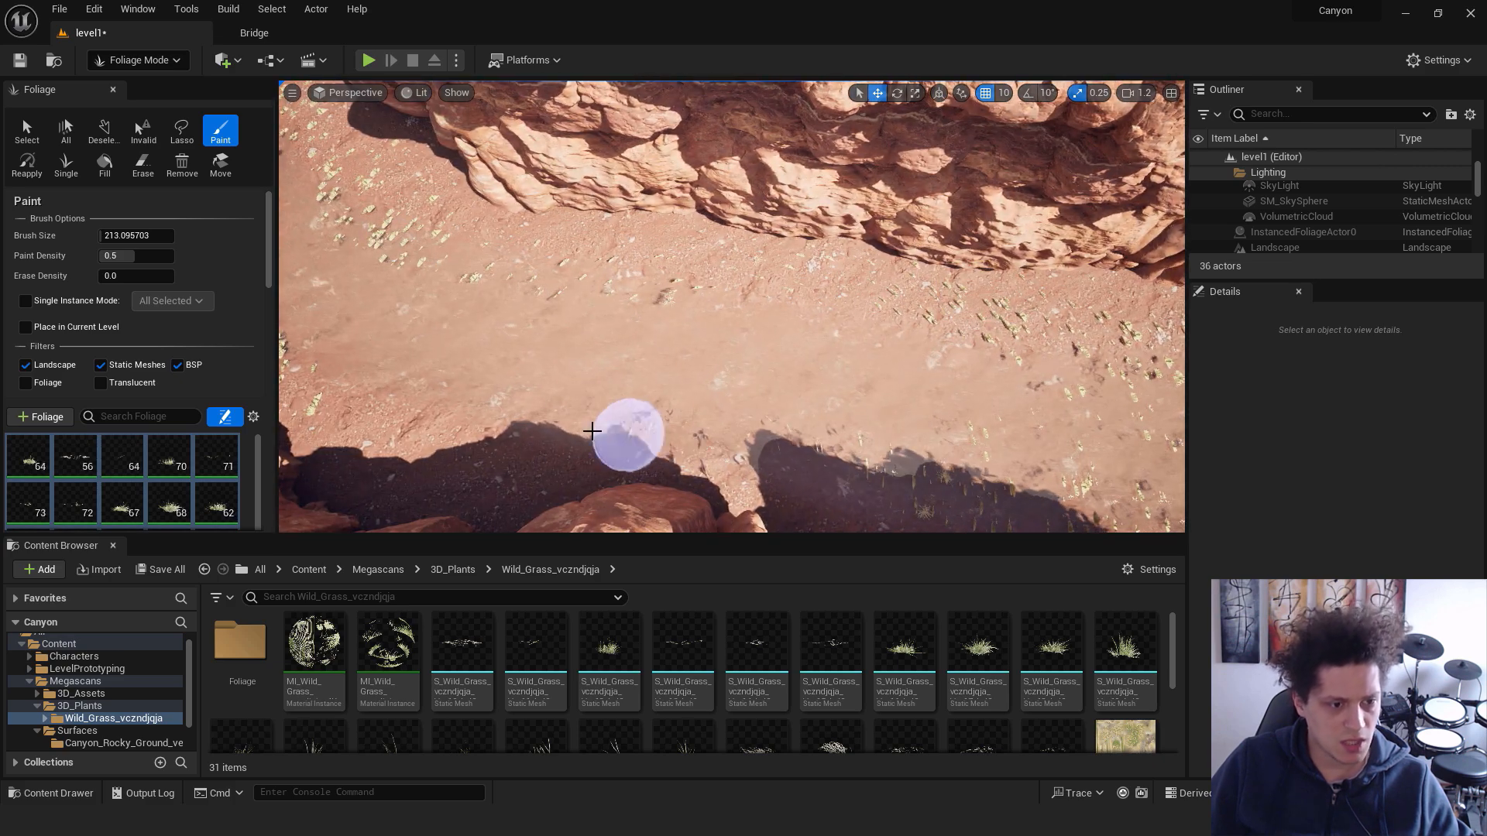
pyautogui.moveTo(394, 399); pyautogui.dragTo(547, 375, button='right')
pyautogui.moveTo(464, 106); pyautogui.dragTo(434, 117, button='right')
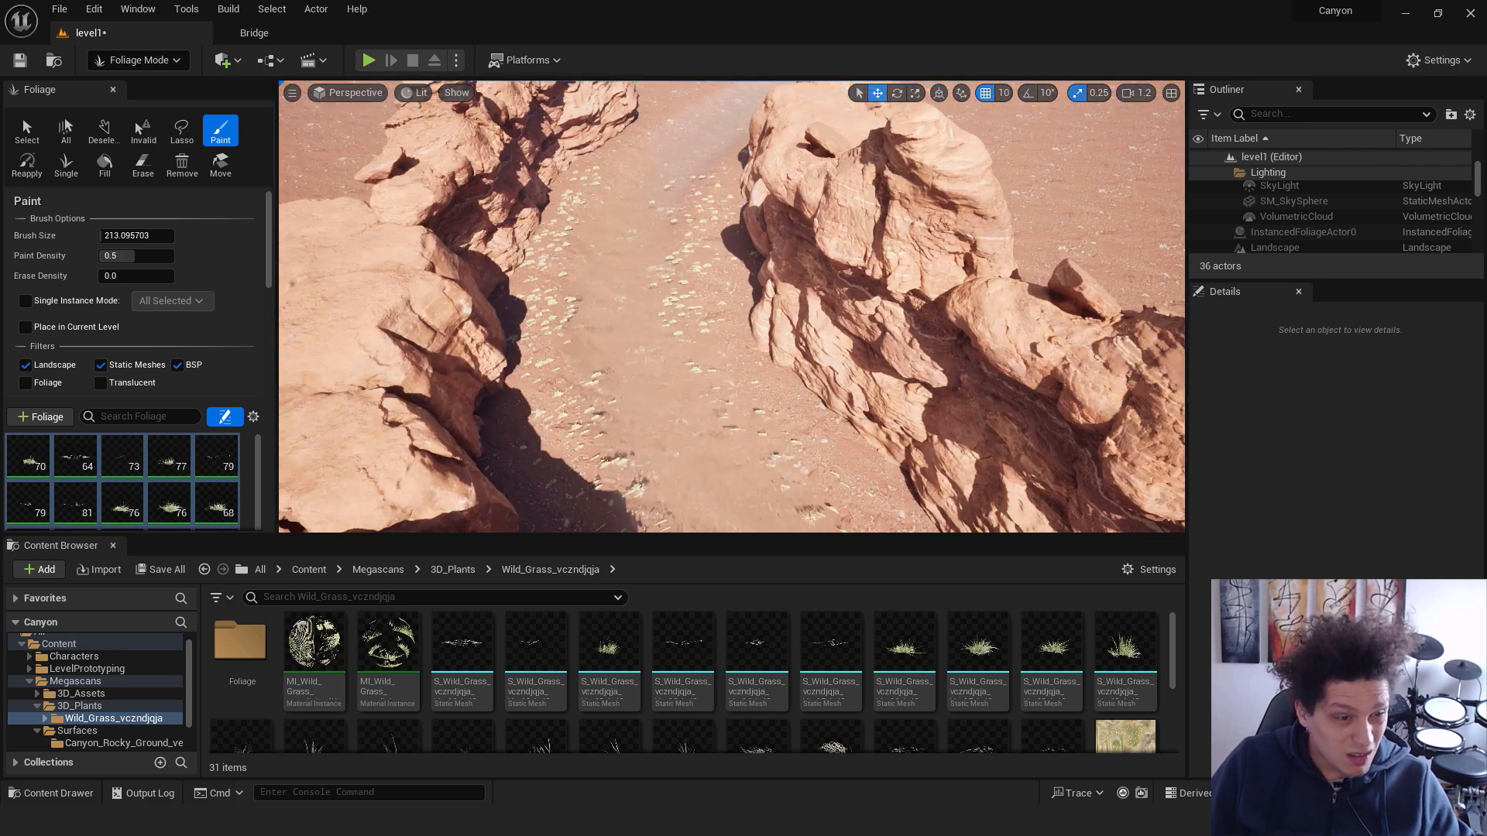
pyautogui.moveTo(727, 161)
pyautogui.mouseDown(button='right')
pyautogui.moveTo(774, 171)
pyautogui.moveTo(805, 124)
pyautogui.moveTo(798, 218)
pyautogui.mouseUp(button='right')
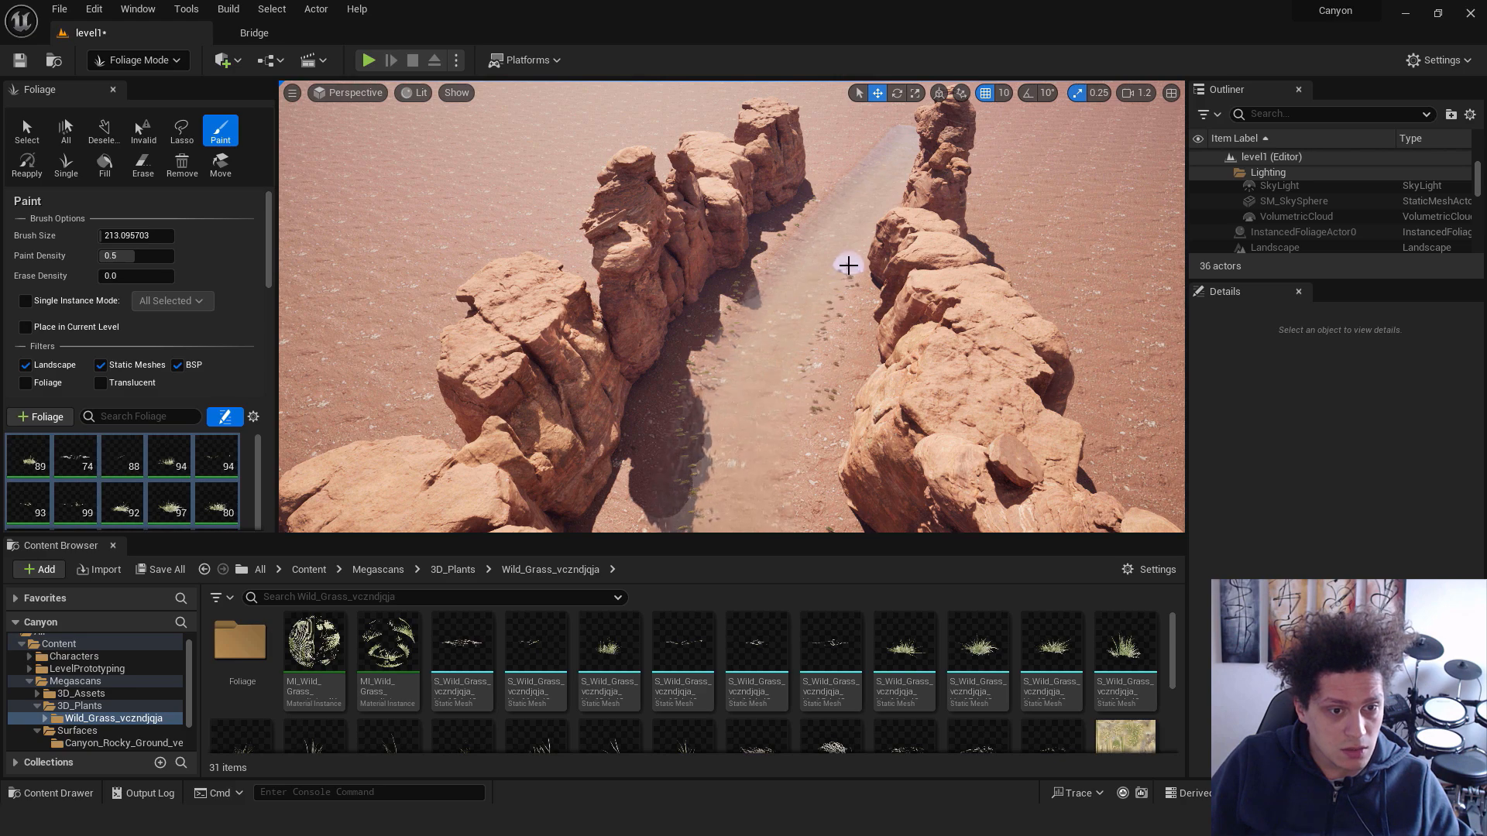
pyautogui.click(844, 315)
pyautogui.moveTo(845, 316)
pyautogui.mouseDown(button='right')
pyautogui.moveTo(840, 352)
pyautogui.moveTo(762, 352)
pyautogui.moveTo(824, 333)
pyautogui.moveTo(771, 460)
pyautogui.mouseUp(button='right')
pyautogui.moveTo(726, 315)
pyautogui.mouseDown(button='right')
pyautogui.moveTo(722, 329)
pyautogui.moveTo(716, 313)
pyautogui.mouseUp(button='right')
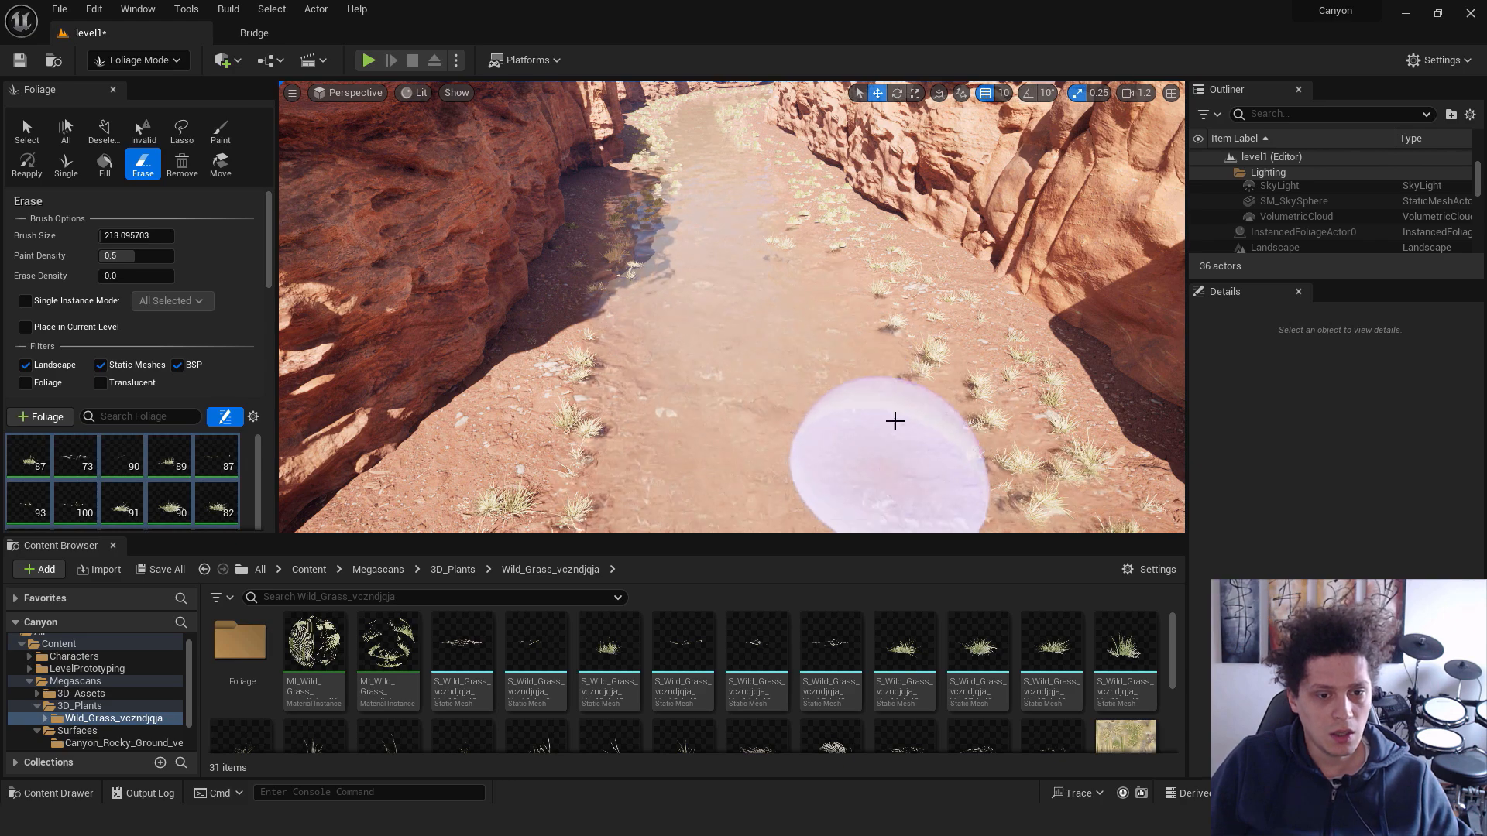
# Erase surplus wild grass from the middle of the riverbed, keeping tufts along the banks
pyautogui.moveTo(741, 263); pyautogui.dragTo(741, 326, button='right')
pyautogui.keyDown('shift'); pyautogui.moveTo(741, 326); pyautogui.dragTo(891, 406); pyautogui.keyUp('shift')
pyautogui.moveTo(750, 292); pyautogui.dragTo(728, 298, button='right')
pyautogui.keyDown('shift'); pyautogui.moveTo(720, 411); pyautogui.dragTo(699, 480); pyautogui.keyUp('shift')
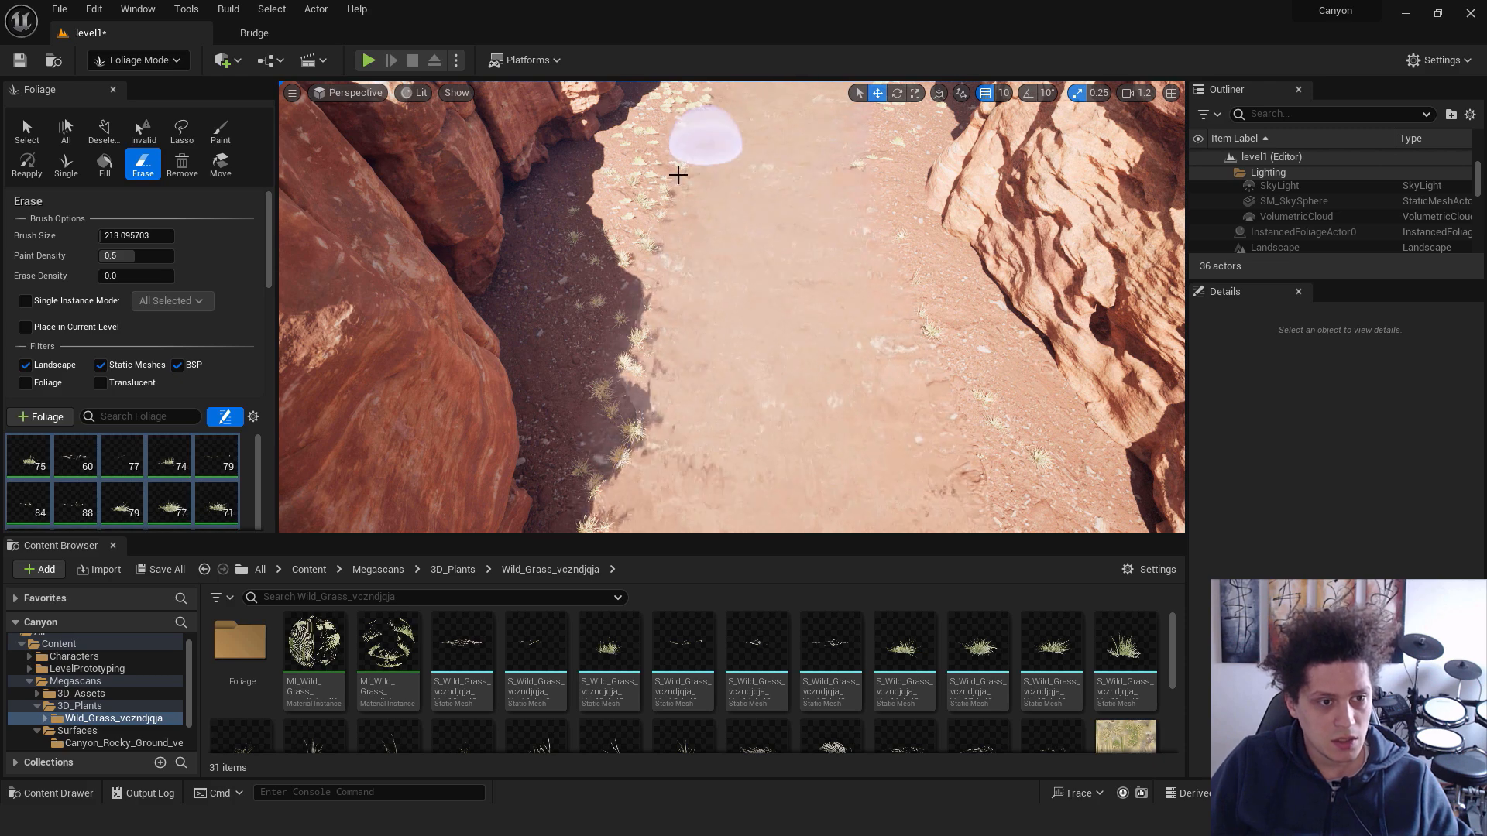
pyautogui.moveTo(667, 466); pyautogui.dragTo(734, 315, button='right')
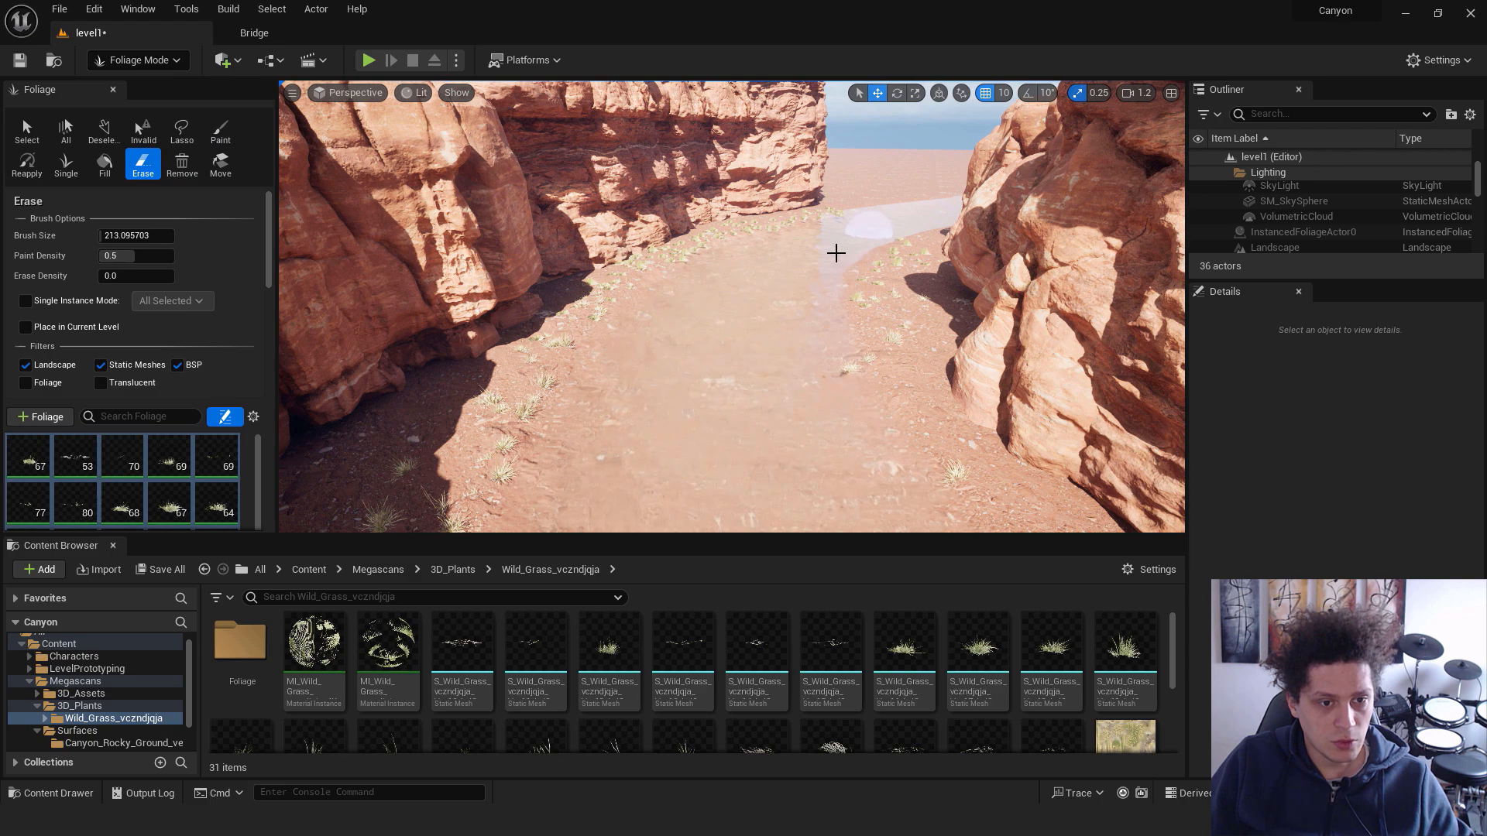
pyautogui.moveTo(661, 402)
pyautogui.mouseDown(button='right')
pyautogui.moveTo(573, 423)
pyautogui.moveTo(519, 465)
pyautogui.moveTo(678, 360)
pyautogui.moveTo(700, 298)
pyautogui.moveTo(695, 348)
pyautogui.moveTo(732, 278)
pyautogui.moveTo(709, 320)
pyautogui.mouseUp(button='right')
pyautogui.moveTo(708, 320)
pyautogui.keyDown('shift'); pyautogui.mouseDown()
pyautogui.moveTo(626, 475)
pyautogui.moveTo(870, 255)
pyautogui.mouseUp(); pyautogui.keyUp('shift')
pyautogui.moveTo(766, 356)
pyautogui.mouseDown(button='right')
pyautogui.moveTo(752, 341)
pyautogui.moveTo(765, 357)
pyautogui.mouseUp(button='right')
pyautogui.moveTo(932, 301); pyautogui.dragTo(929, 341, button='right')
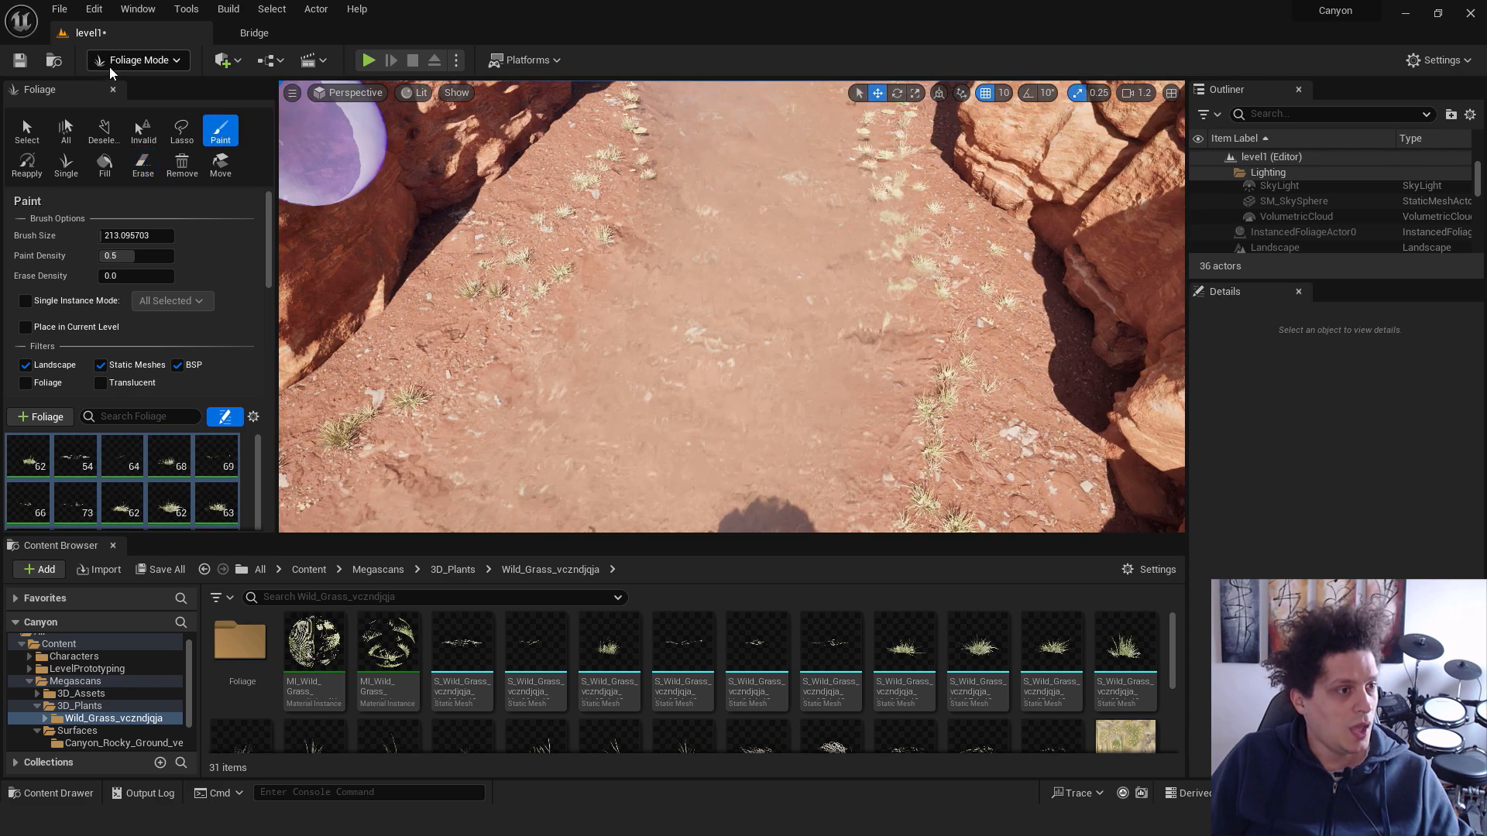
# Return to Selection mode and playtest the level from the riverbed, running and jumping past the painted grass
pyautogui.click(139, 59)
pyautogui.click(134, 85)
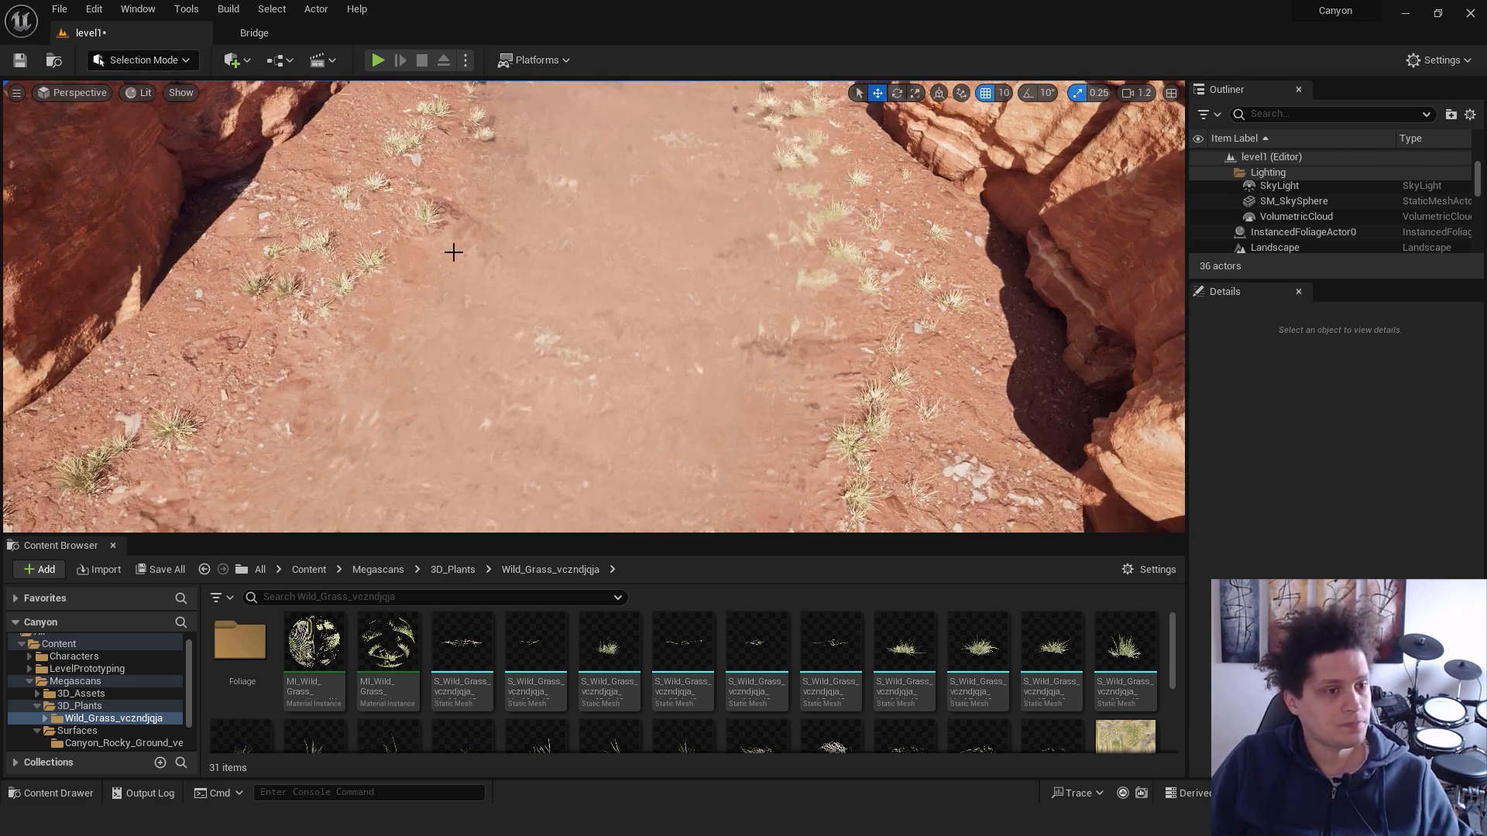
pyautogui.rightClick(854, 227)
pyautogui.click(891, 608)
pyautogui.press('w')
pyautogui.press('space')
pyautogui.press('space')
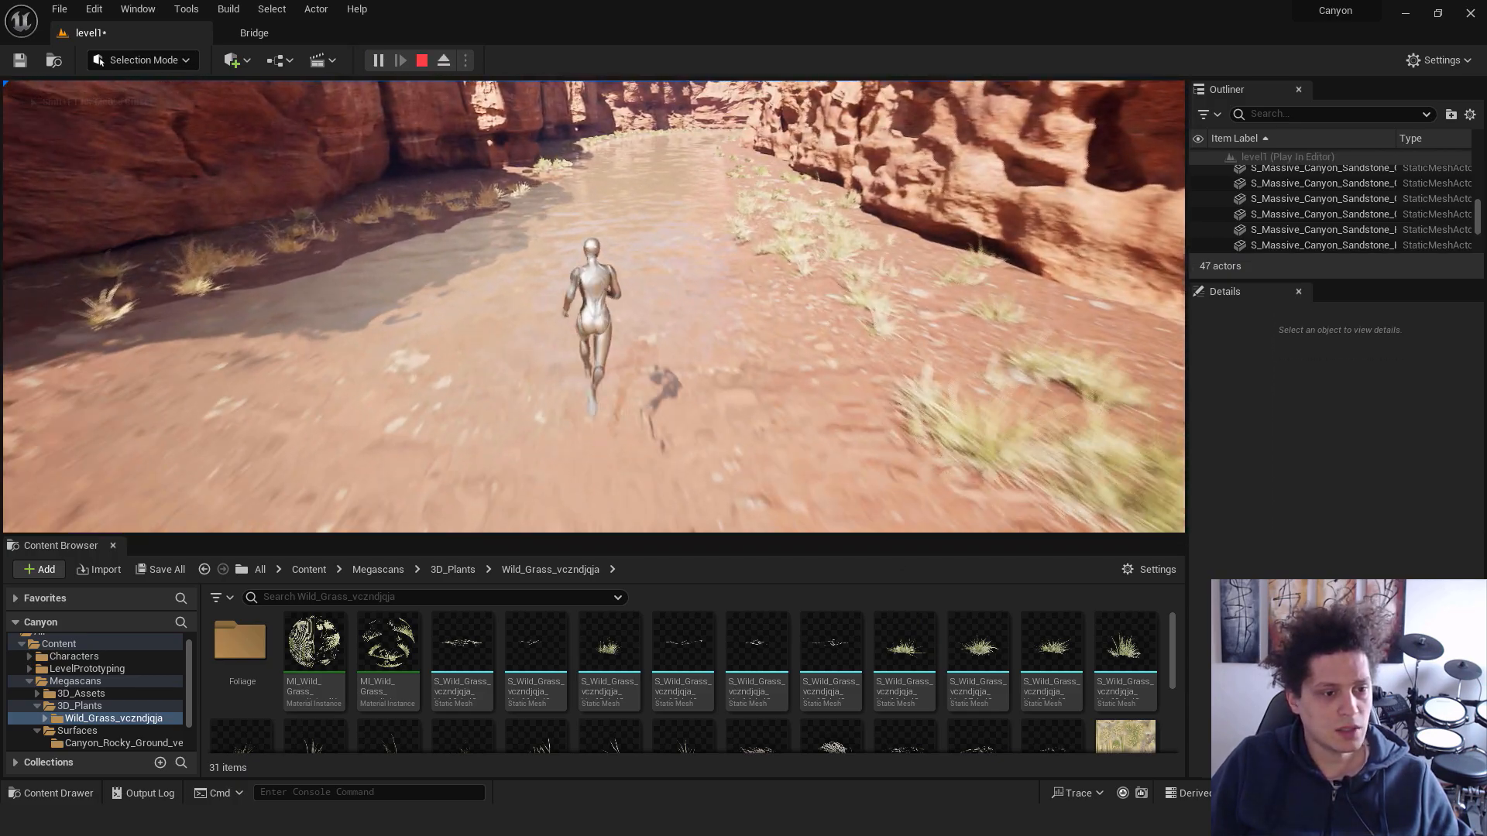
pyautogui.press('Escape')
# Place the Canyon Sandstone Boulder asset from Bridge beside the grass near the canyon wall and lower it into the ground
pyautogui.moveTo(763, 320); pyautogui.dragTo(852, 294, button='right')
pyautogui.press('w')
pyautogui.click(255, 34)
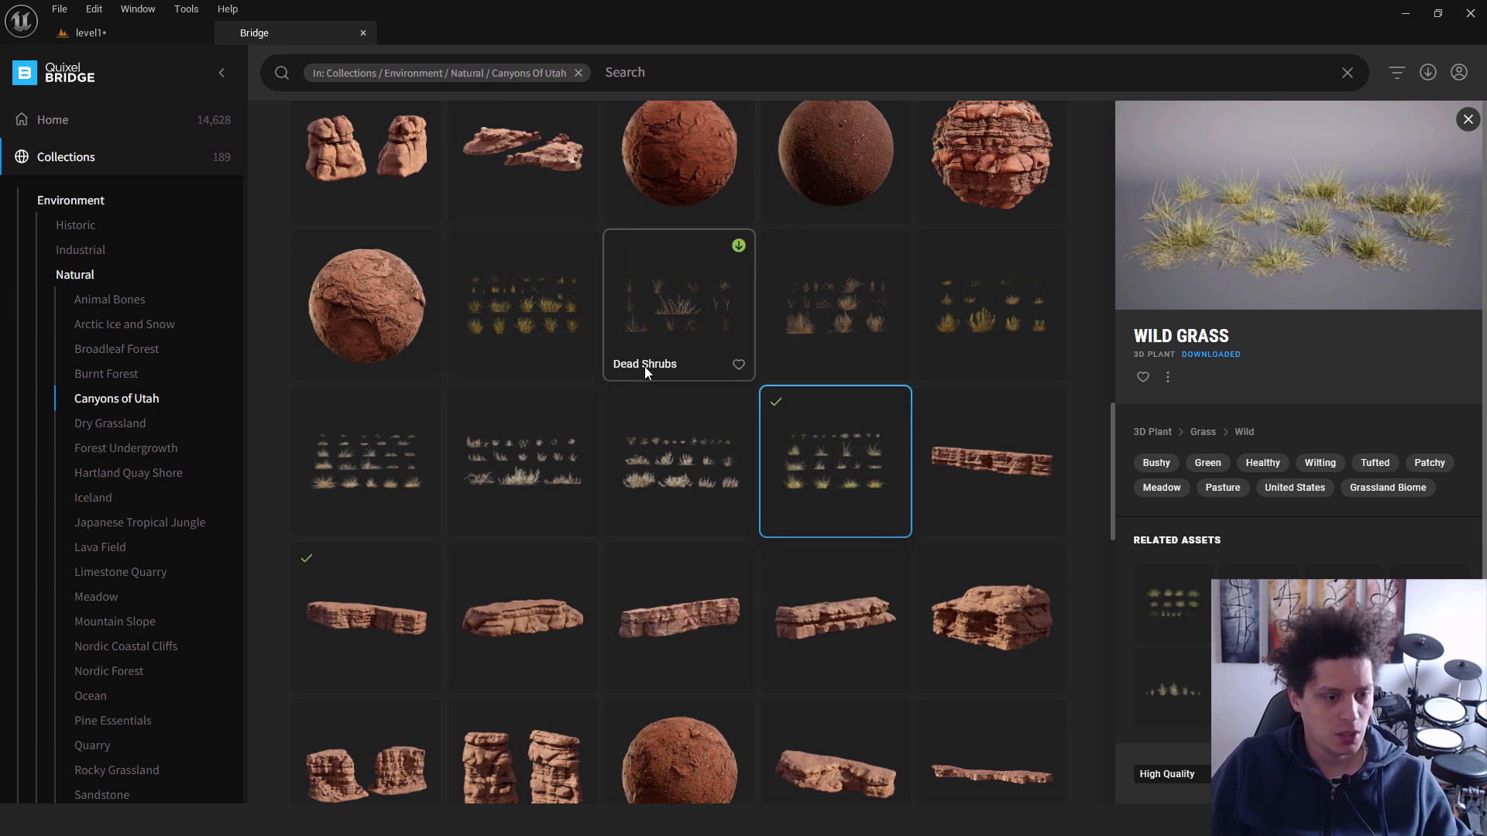
pyautogui.scroll(-5, 674, 368)
pyautogui.scroll(-6, 720, 337)
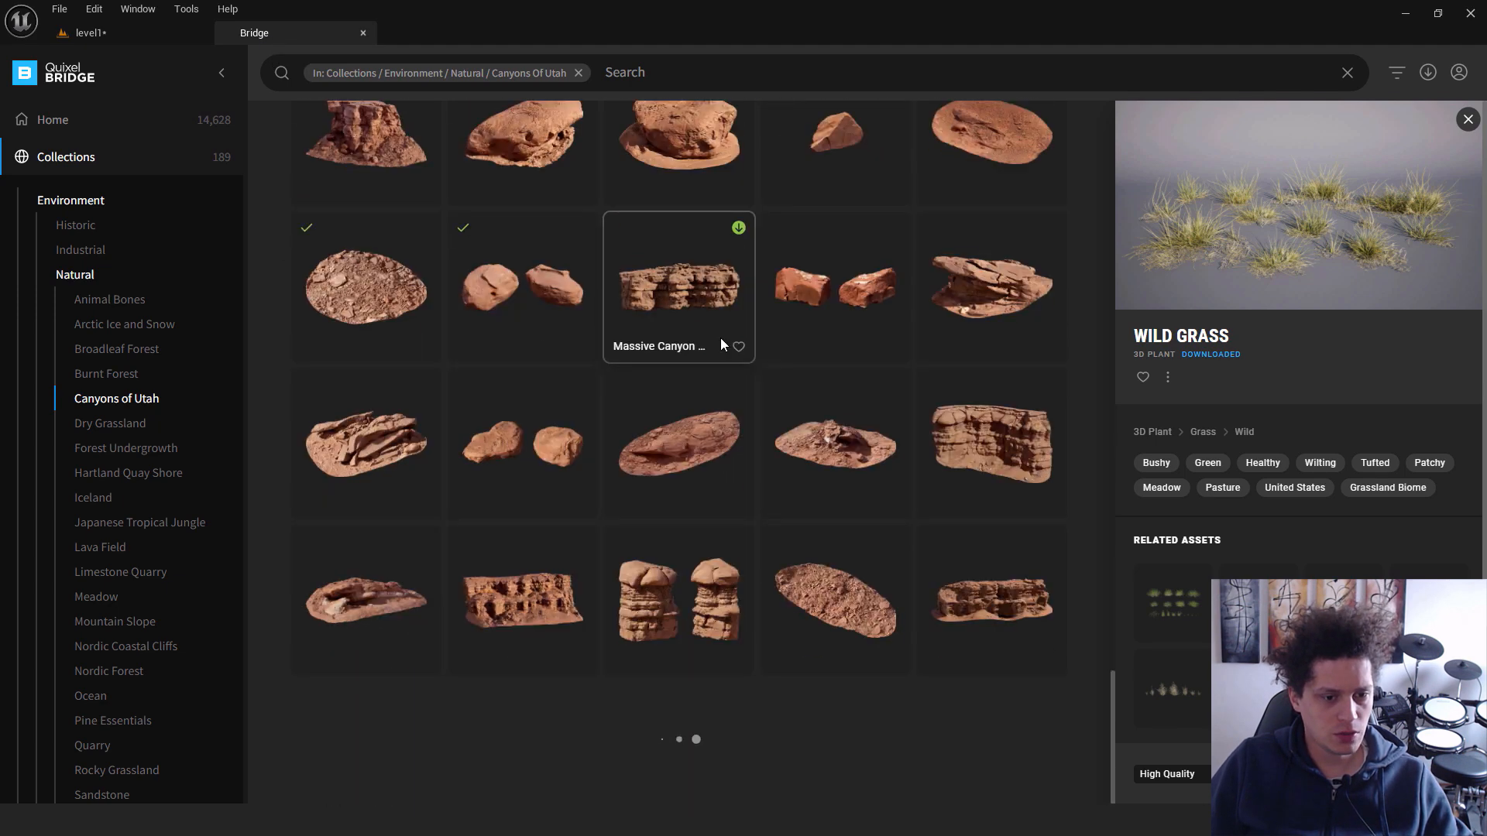
pyautogui.scroll(3, 722, 343)
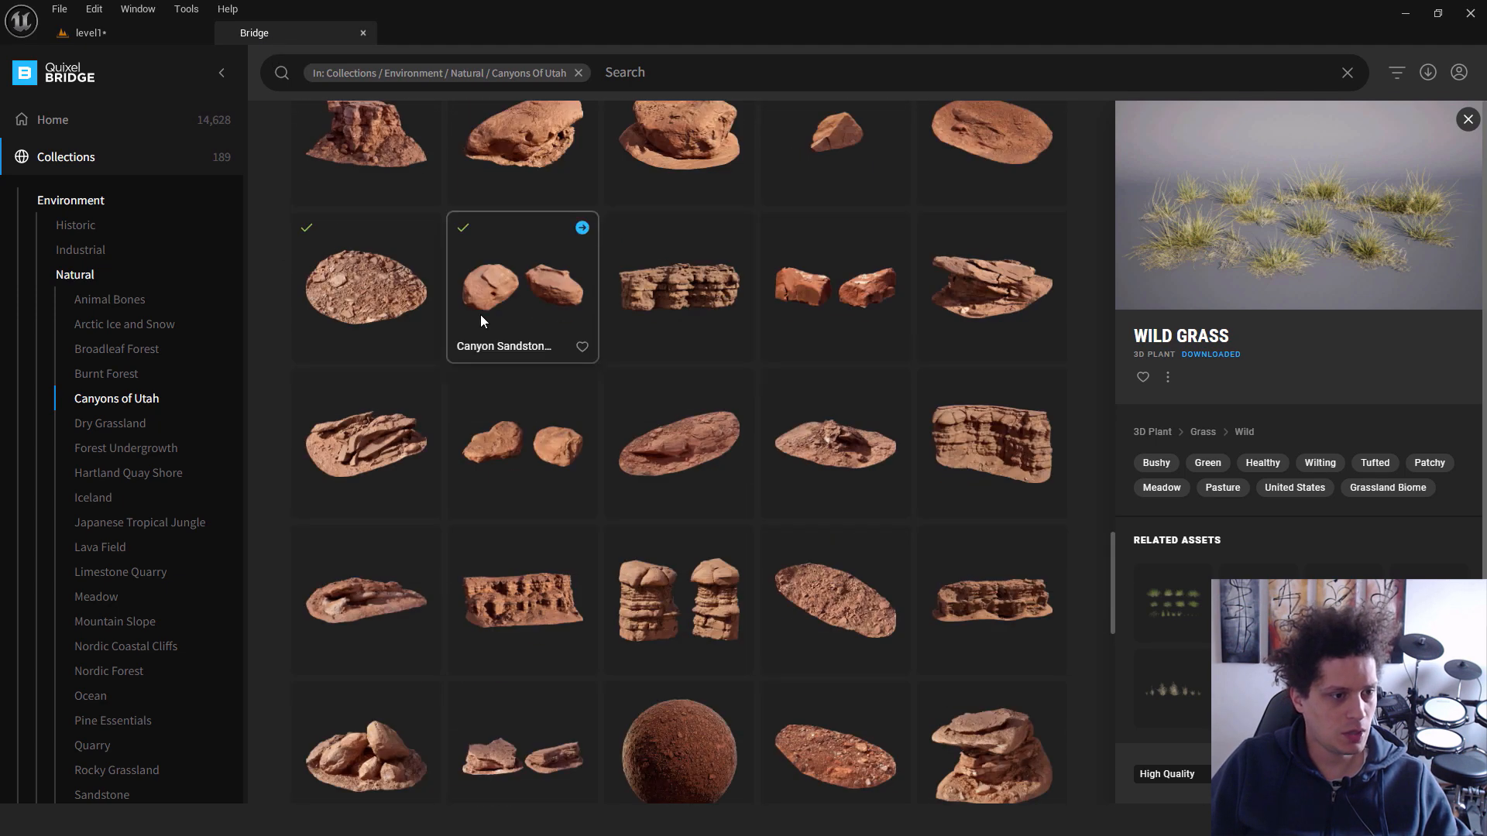
pyautogui.click(517, 300)
pyautogui.moveTo(532, 282); pyautogui.dragTo(426, 406)
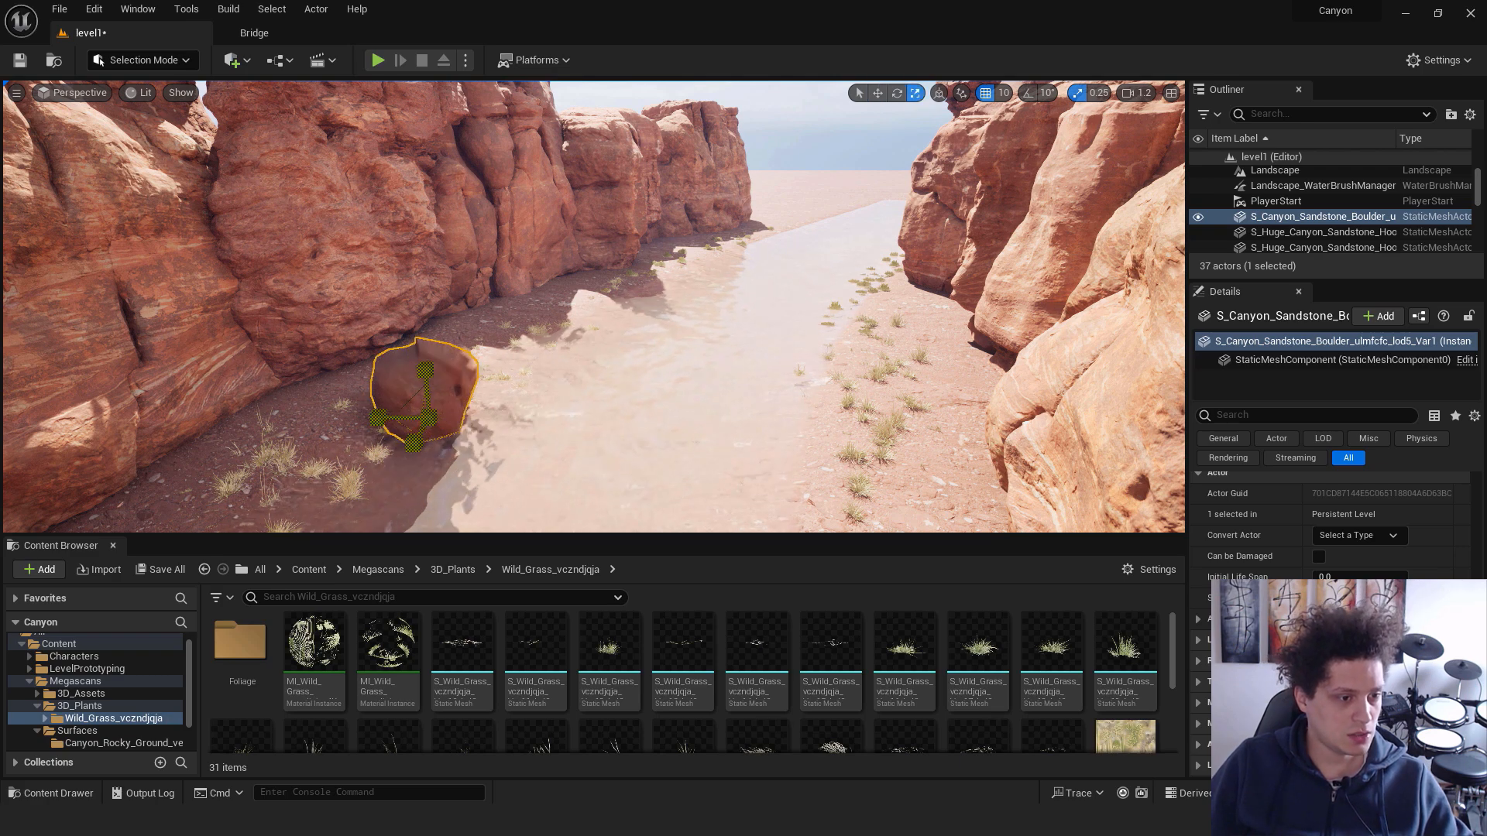
pyautogui.moveTo(420, 365); pyautogui.dragTo(423, 387)
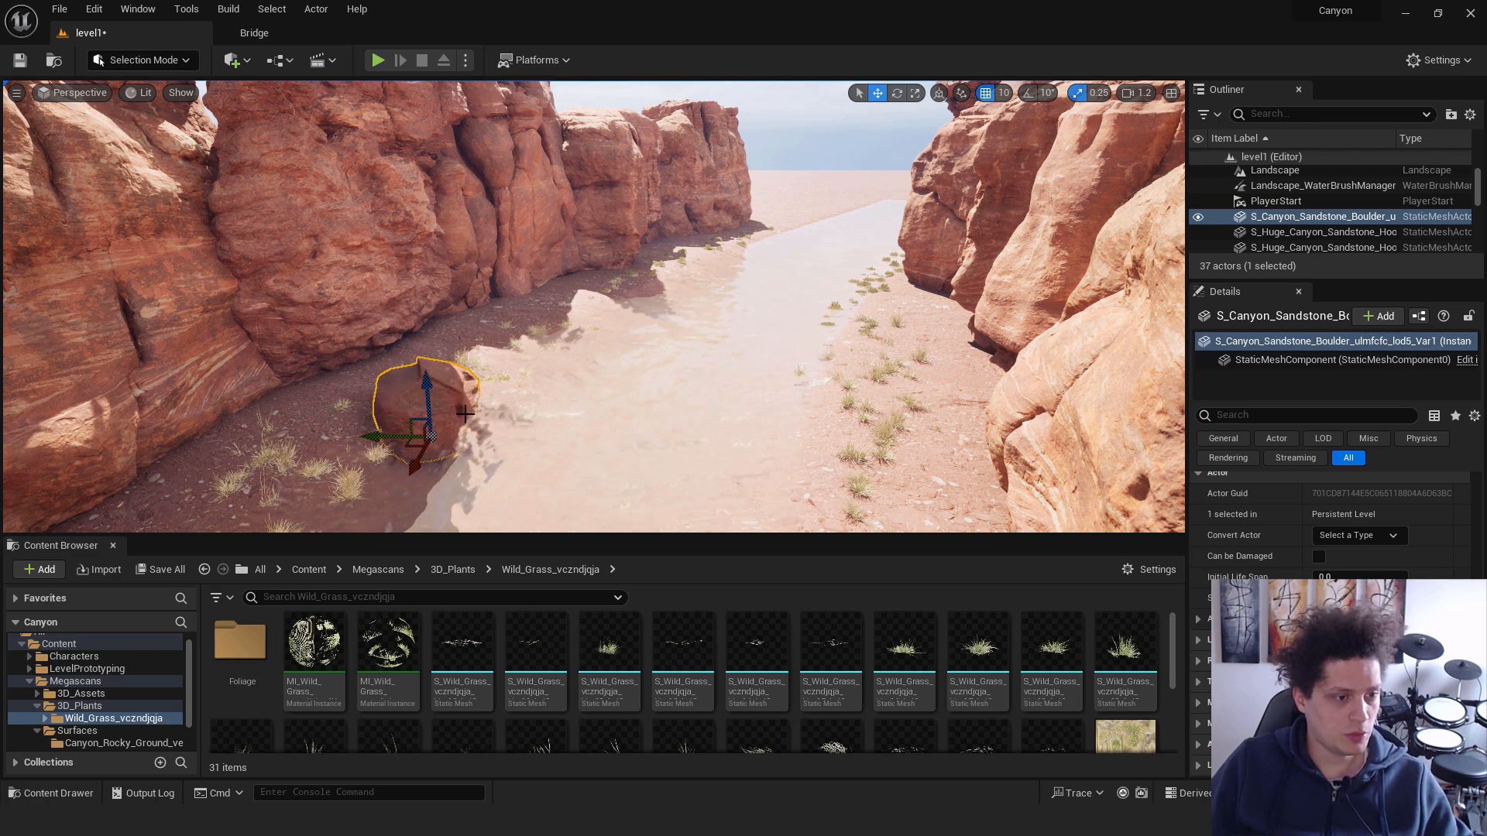
# Duplicate the sandstone boulder onto the opposite riverbank and rotate the copy to a different angle
pyautogui.keyDown('alt'); pyautogui.moveTo(393, 440); pyautogui.dragTo(841, 383); pyautogui.keyUp('alt')
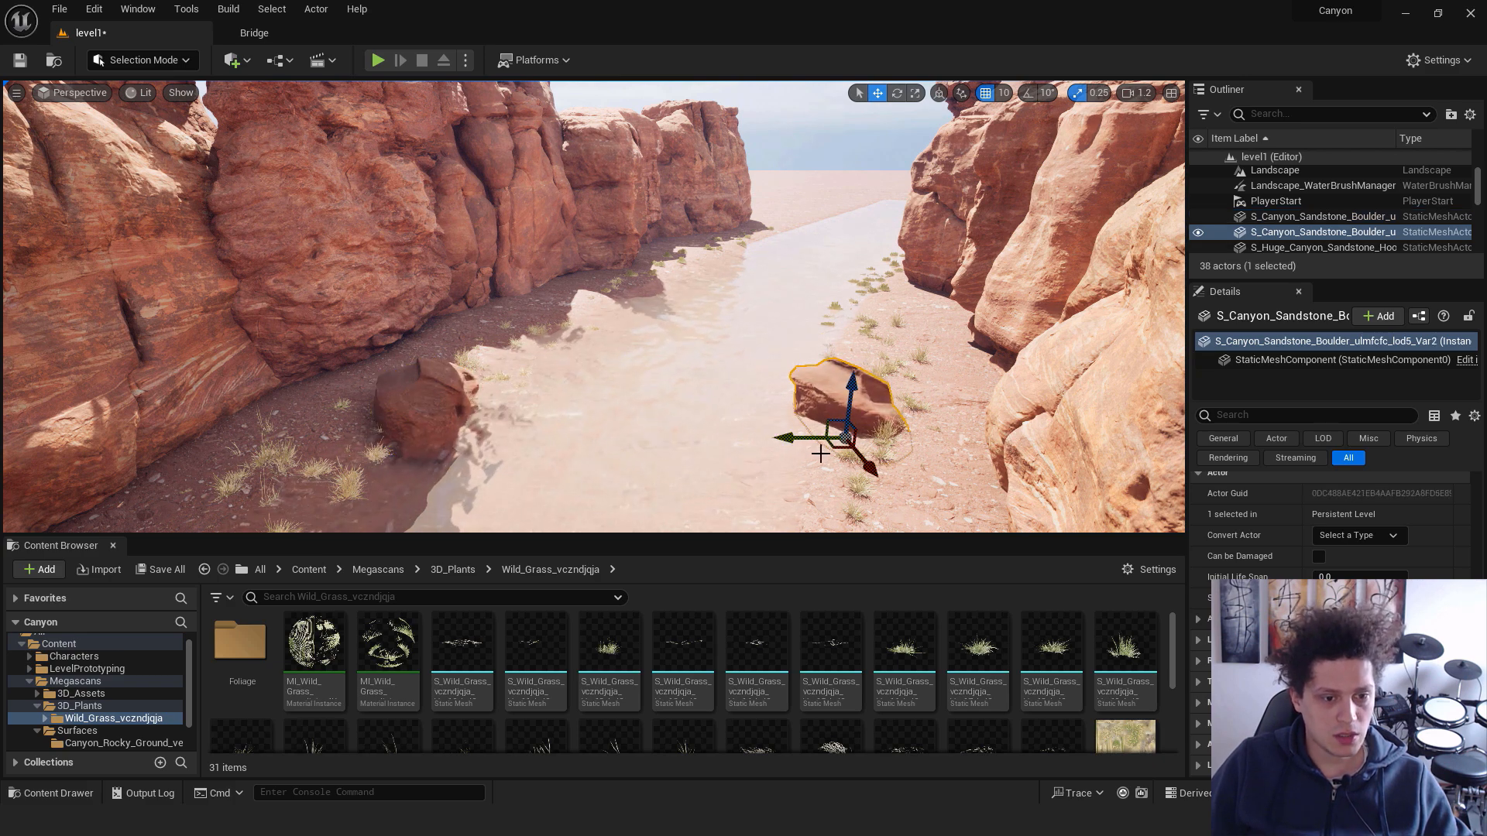
pyautogui.press('e')
pyautogui.moveTo(801, 463); pyautogui.dragTo(737, 425)
pyautogui.press('w')
pyautogui.press('e')
pyautogui.moveTo(889, 380)
pyautogui.mouseDown()
pyautogui.moveTo(899, 391)
pyautogui.moveTo(884, 375)
pyautogui.mouseUp()
pyautogui.press('w')
# Switch the transform gizmo from local to world space and reposition the duplicated boulder along the river's edge
pyautogui.moveTo(826, 377); pyautogui.dragTo(898, 383, button='right')
pyautogui.press('w')
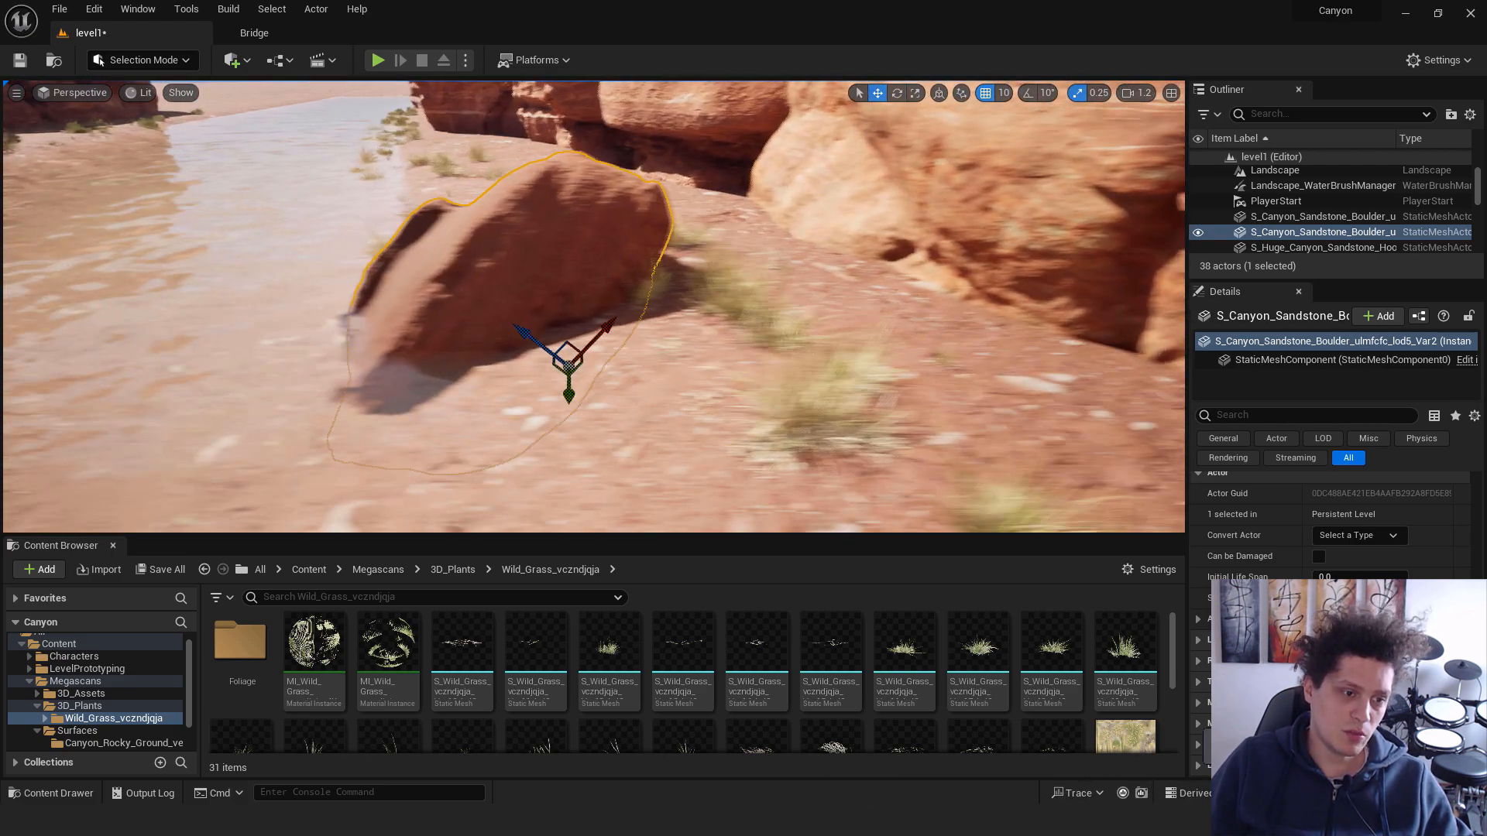
pyautogui.moveTo(607, 317); pyautogui.dragTo(614, 317, button='right')
pyautogui.press('a')
pyautogui.moveTo(588, 353); pyautogui.dragTo(615, 330)
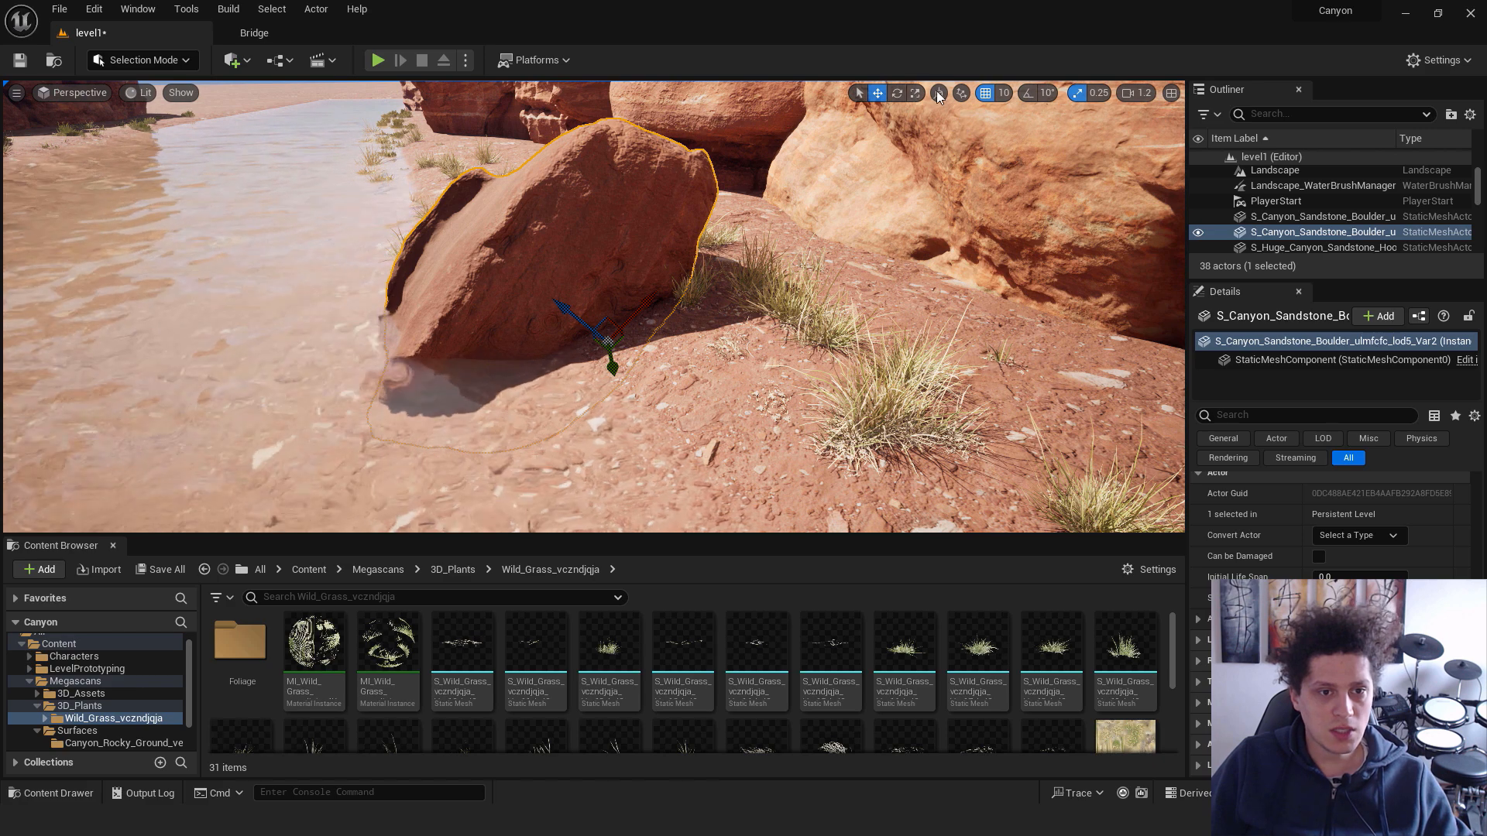
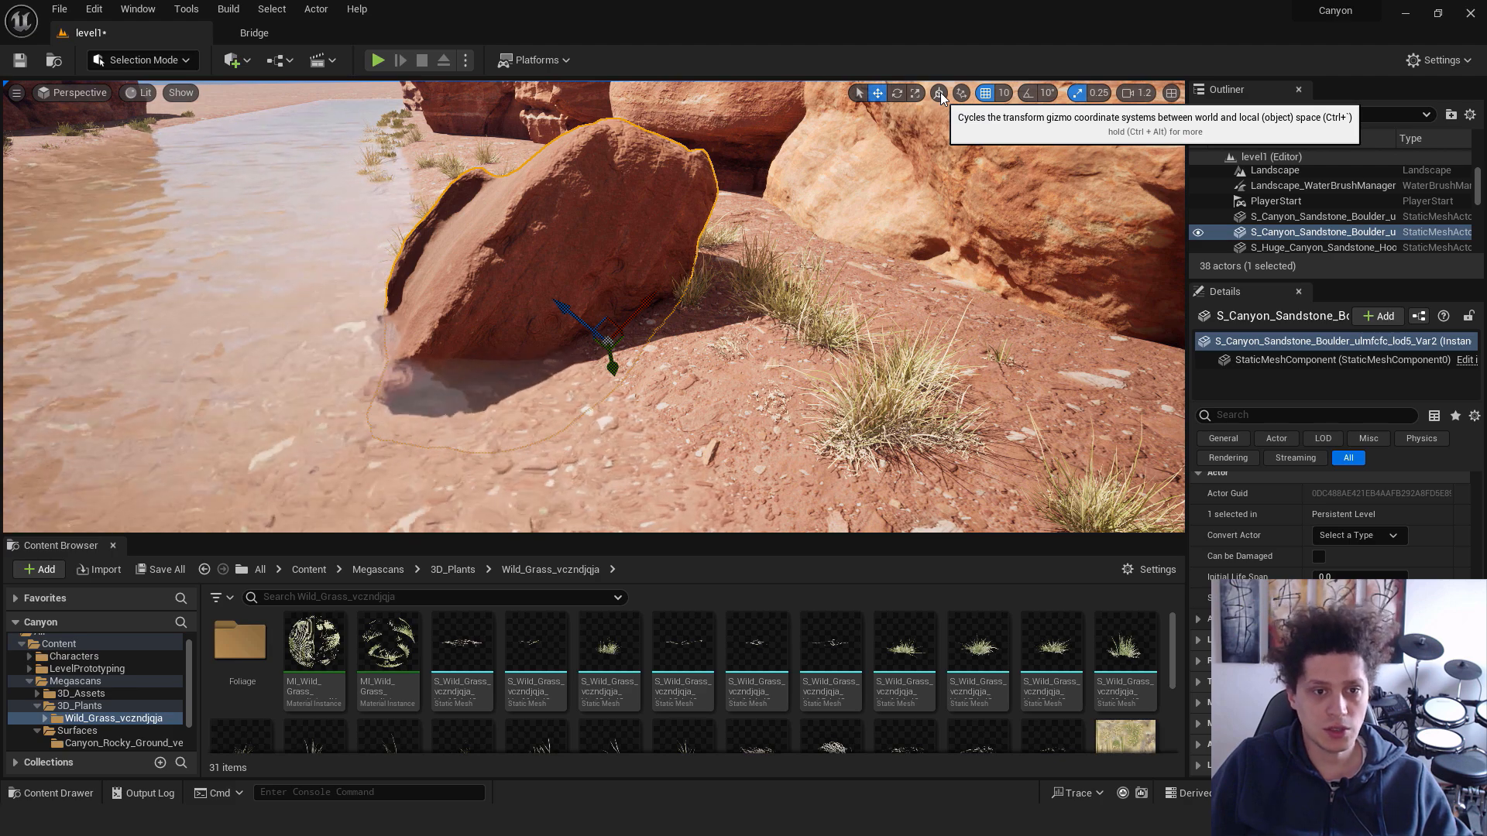
pyautogui.click(940, 91)
pyautogui.moveTo(652, 355); pyautogui.dragTo(571, 325)
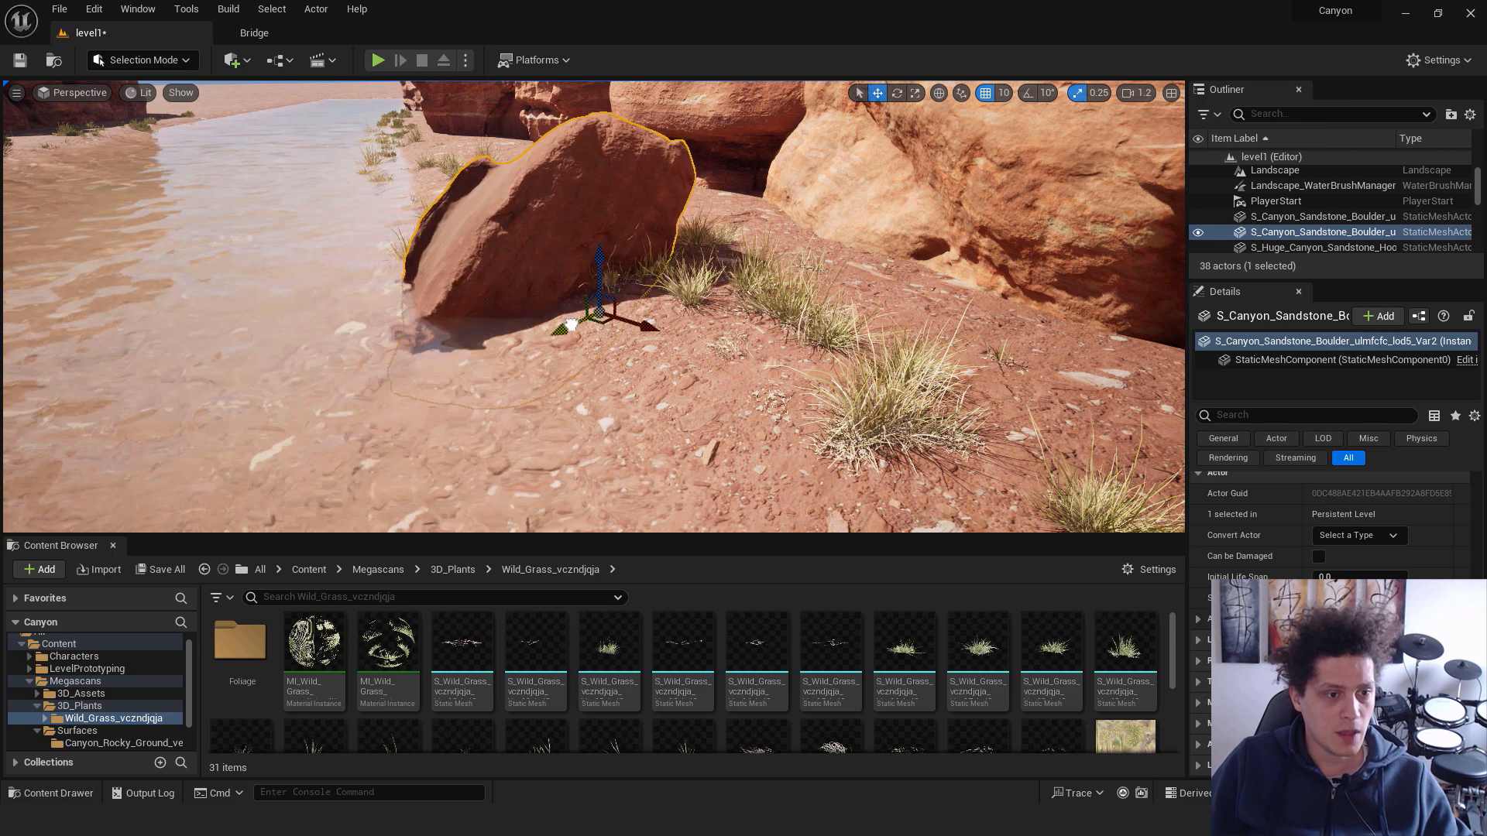
# Rotate the duplicated boulder further and settle it into the riverbank beside the grass
pyautogui.moveTo(589, 314); pyautogui.dragTo(612, 314, button='right')
pyautogui.moveTo(524, 293); pyautogui.dragTo(552, 284)
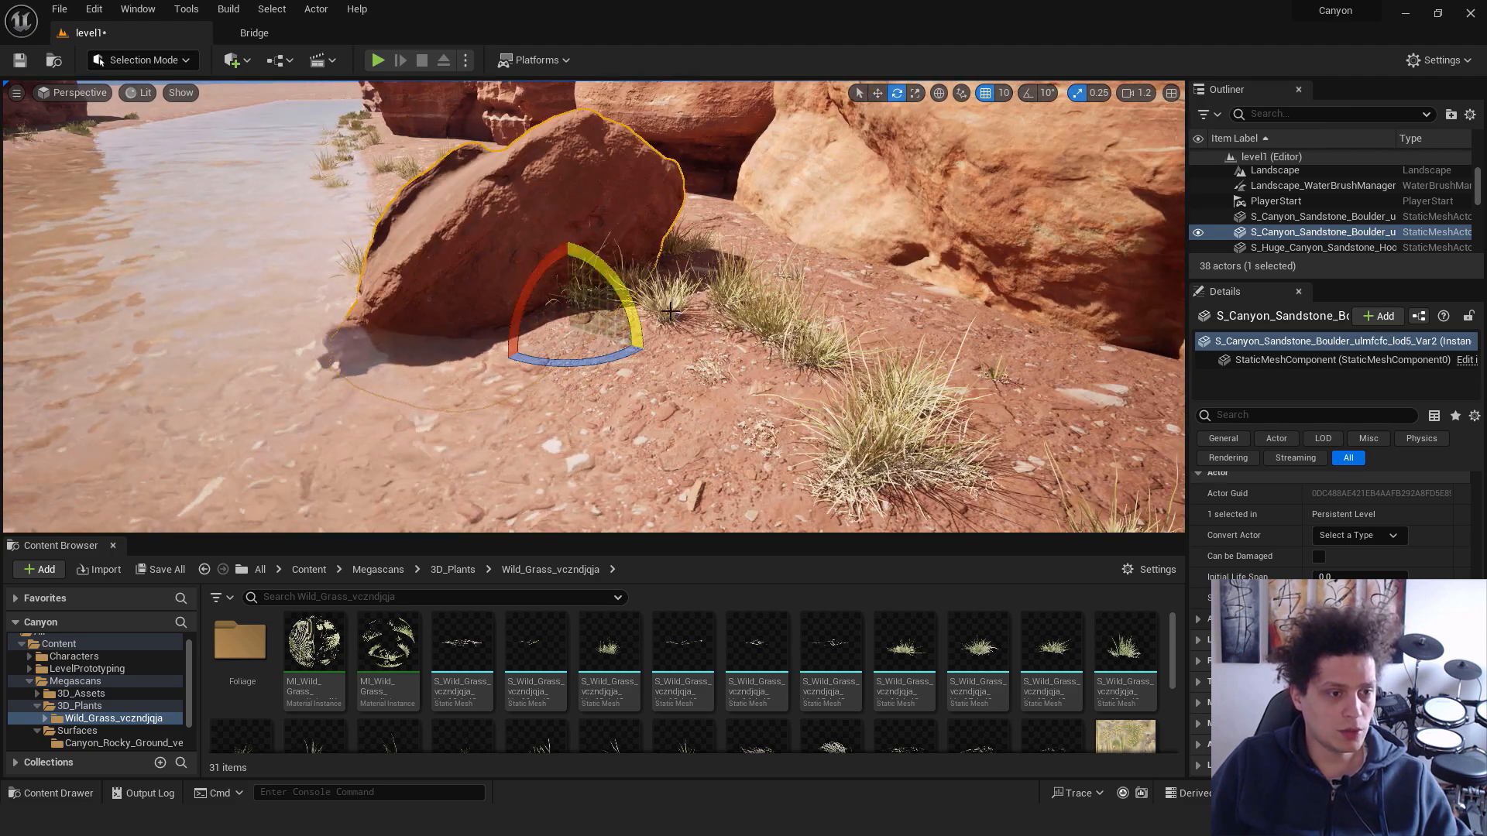
pyautogui.press('w')
pyautogui.click(775, 302)
pyautogui.moveTo(774, 303); pyautogui.dragTo(690, 310, button='right')
pyautogui.click(624, 240)
pyautogui.moveTo(658, 279)
pyautogui.mouseDown()
pyautogui.moveTo(714, 301)
pyautogui.moveTo(664, 305)
pyautogui.mouseUp()
pyautogui.click(766, 245)
pyautogui.moveTo(766, 245); pyautogui.dragTo(836, 255, button='right')
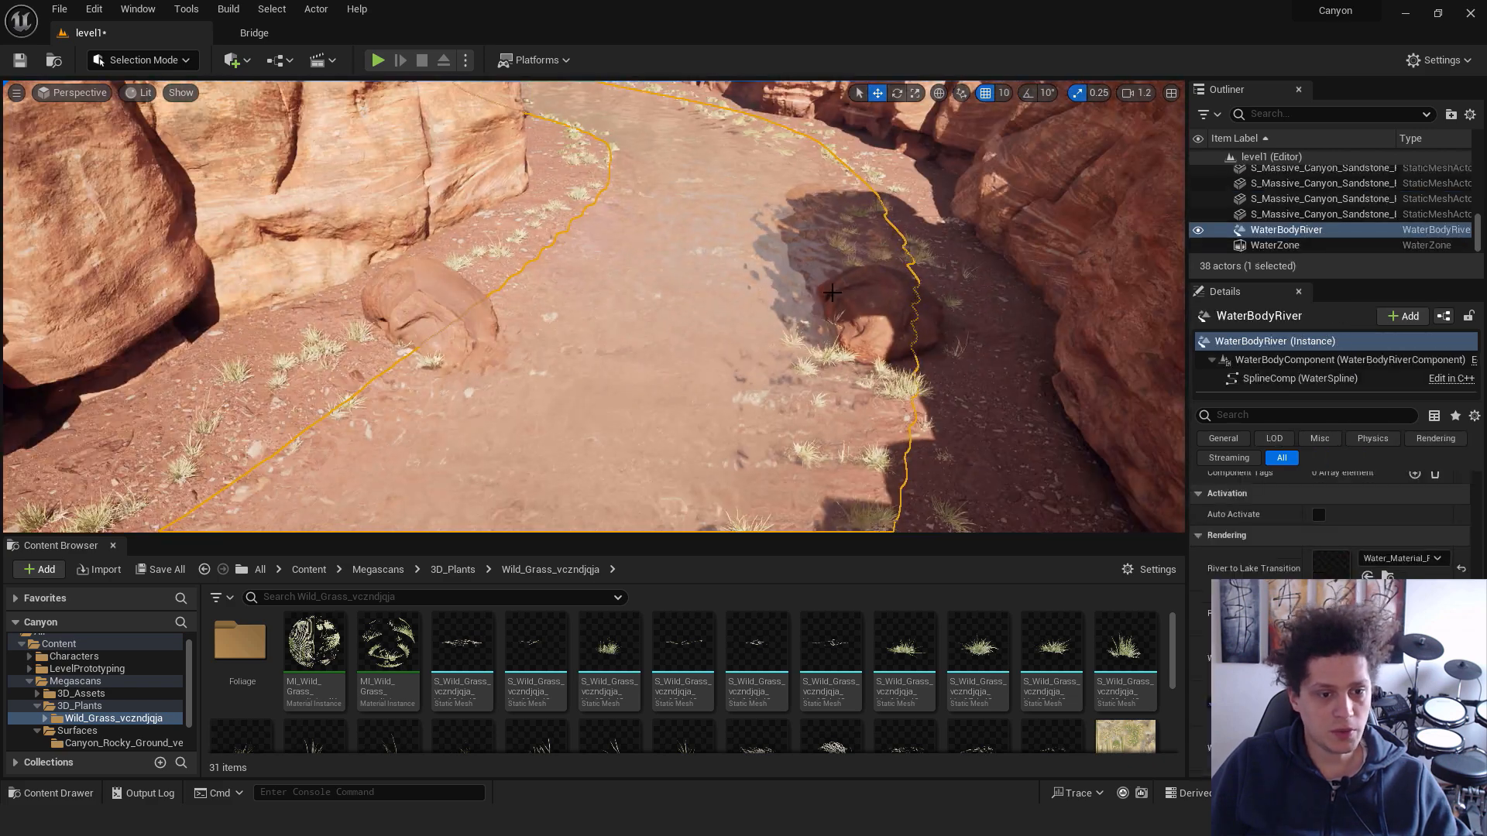
# Duplicate the round boulder farther along the riverbed and rotate the new copy
pyautogui.click(876, 333)
pyautogui.keyDown('alt'); pyautogui.moveTo(876, 332); pyautogui.dragTo(623, 174); pyautogui.keyUp('alt')
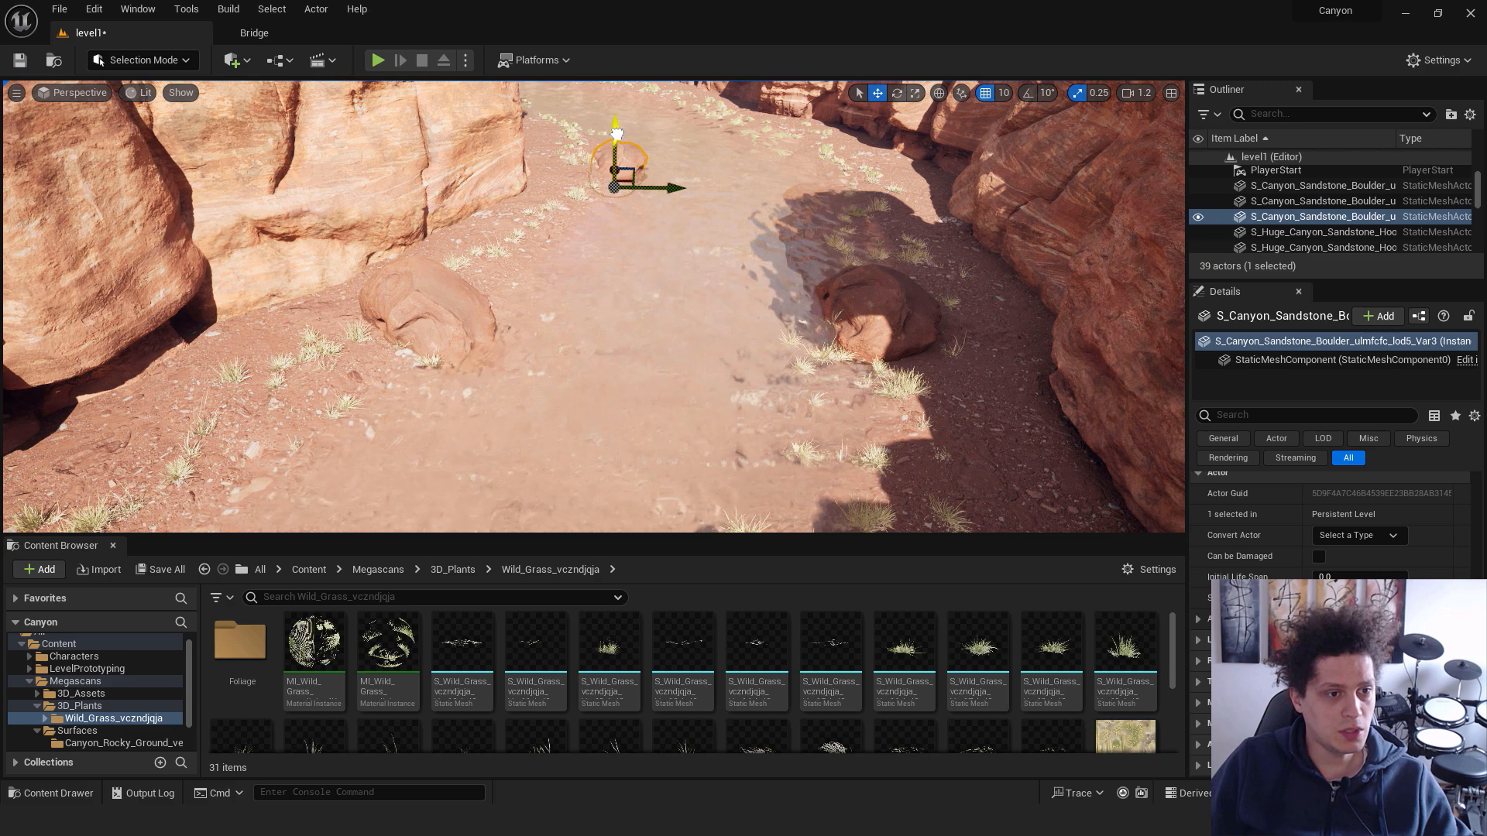
pyautogui.press('e')
pyautogui.moveTo(663, 222)
pyautogui.mouseDown()
pyautogui.moveTo(612, 222)
pyautogui.moveTo(690, 222)
pyautogui.mouseUp()
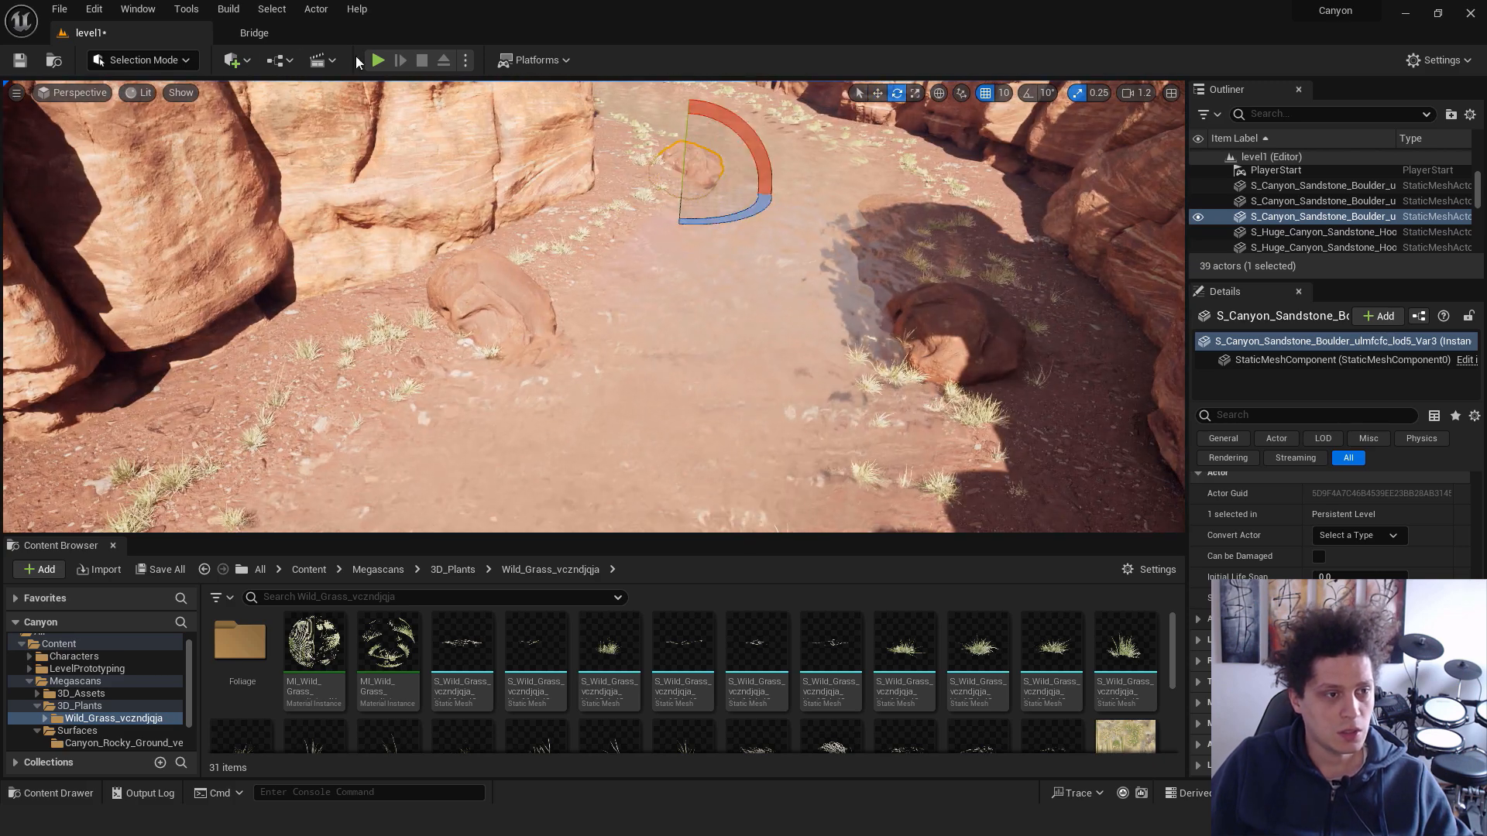
# Search Bridge's Canyons of Utah collection for "boulder" and place the flat, layered Canyon Sandstone Boulder in the riverbed
pyautogui.click(291, 31)
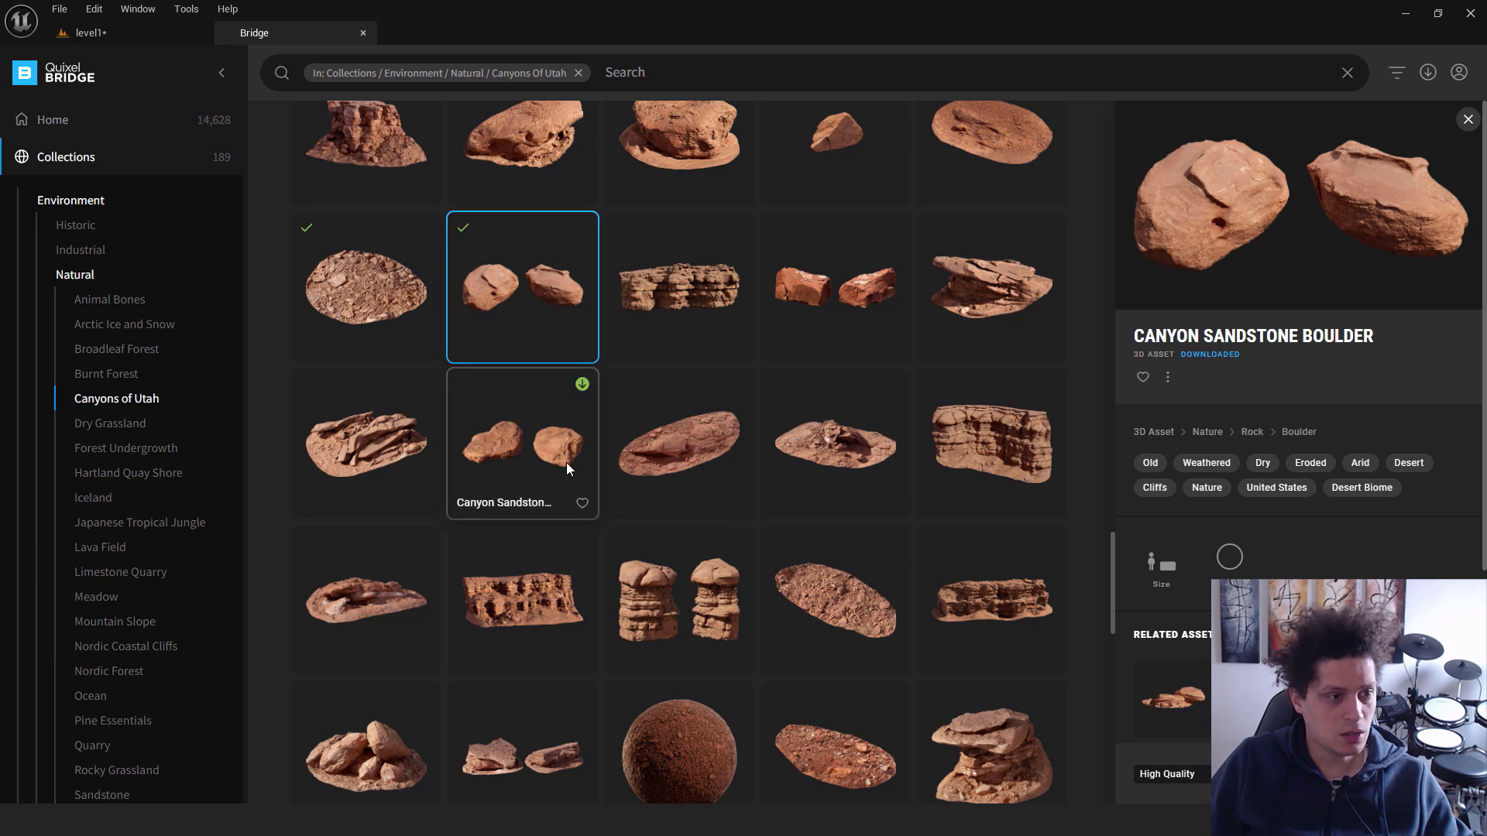
pyautogui.scroll(3, 567, 463)
pyautogui.scroll(2, 667, 348)
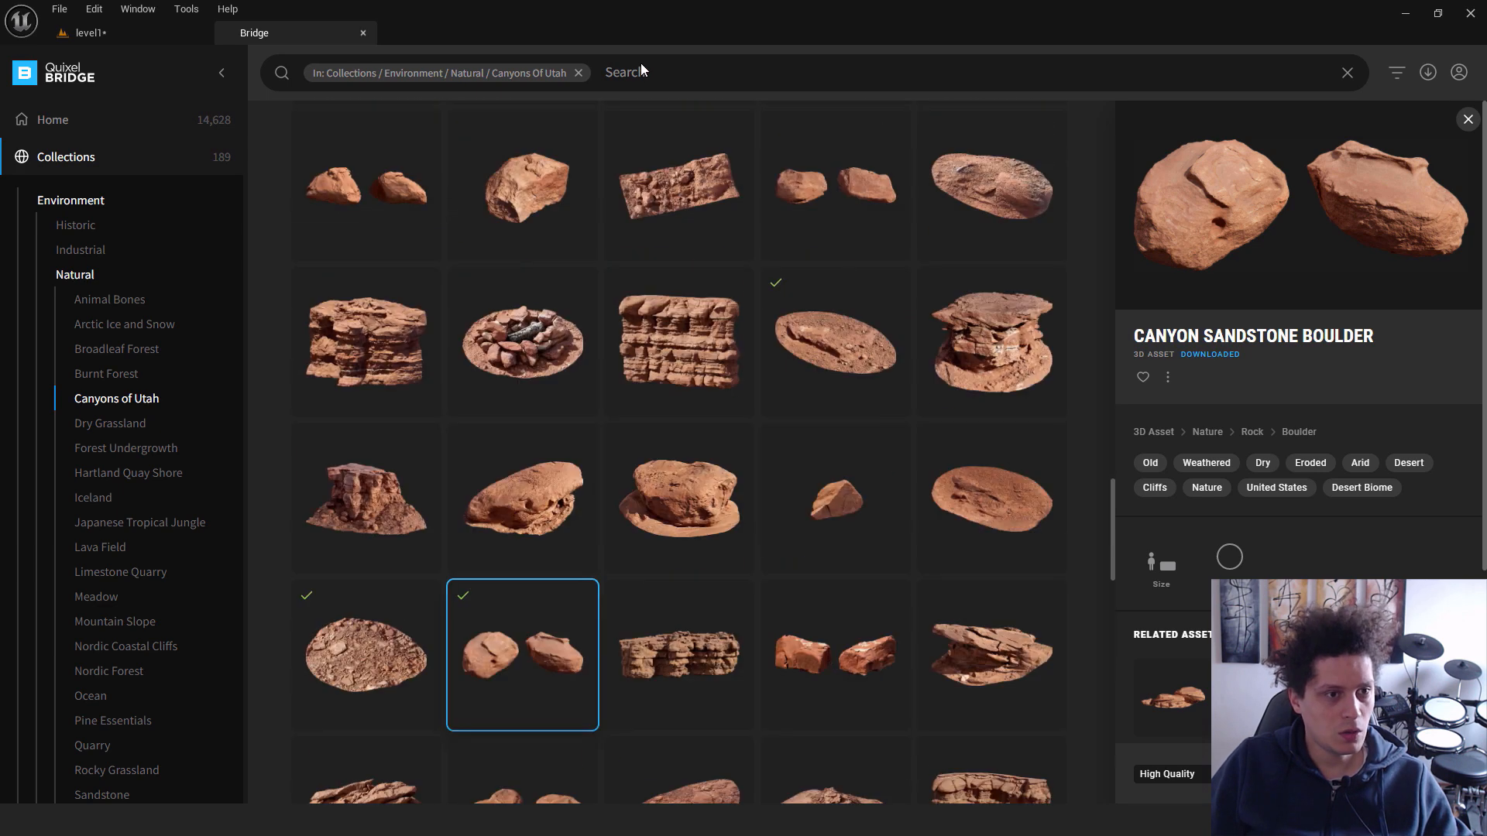
pyautogui.click(643, 71)
pyautogui.write('boulder')
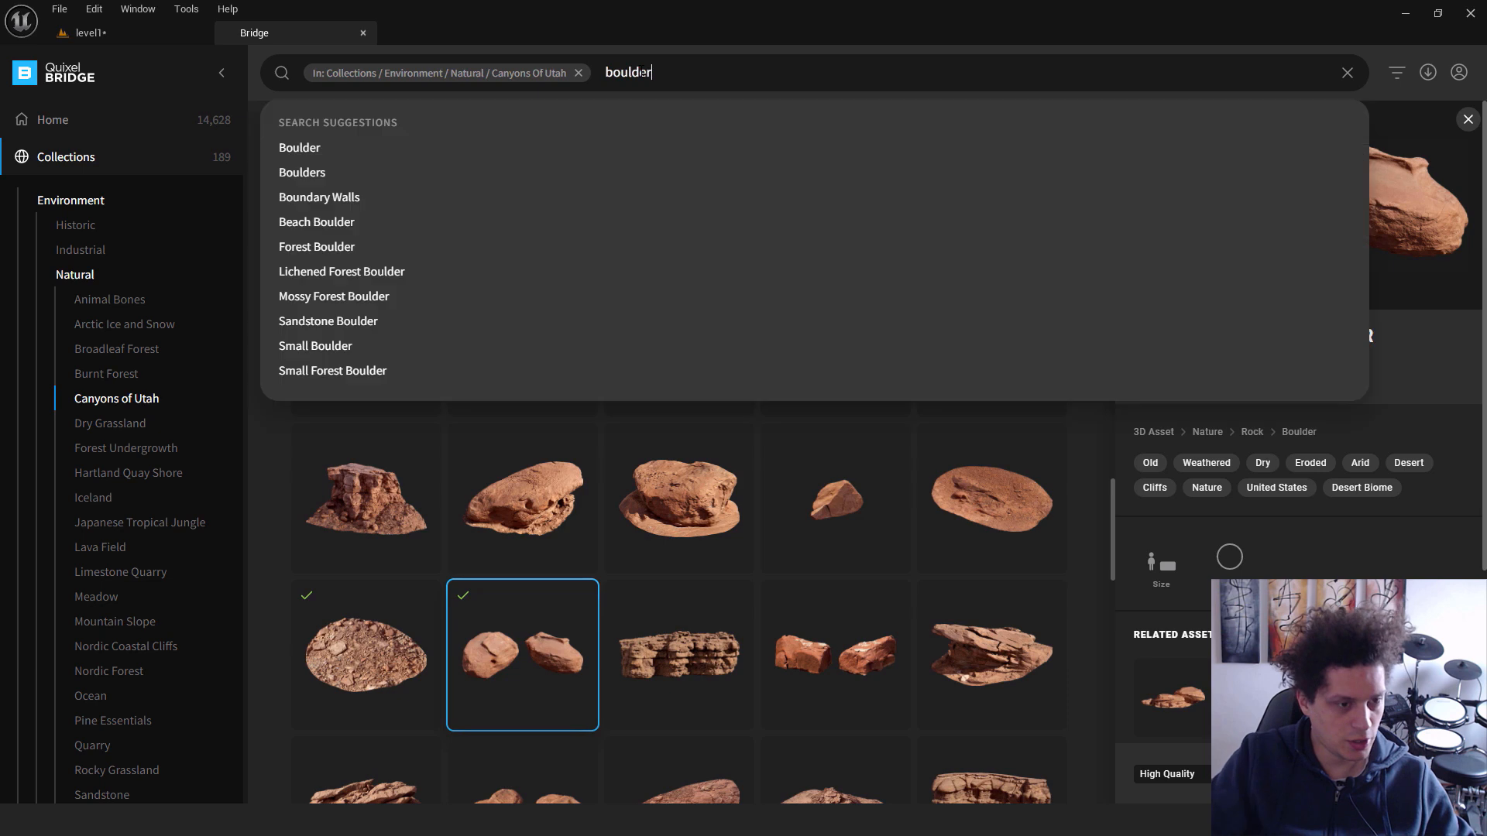
pyautogui.press('Return')
pyautogui.scroll(-6, 671, 274)
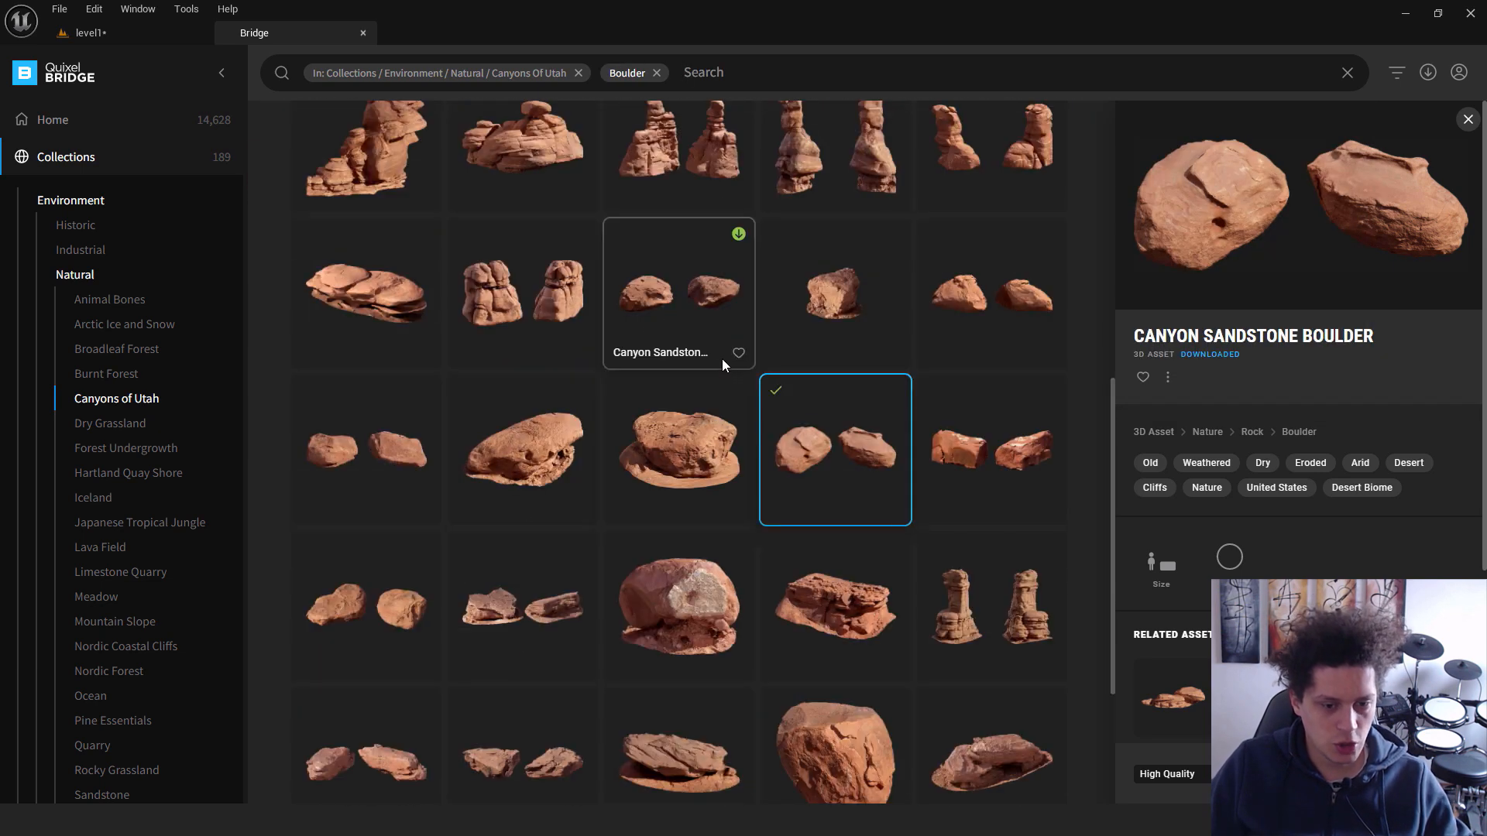
pyautogui.click(524, 598)
pyautogui.moveTo(554, 610); pyautogui.dragTo(597, 240)
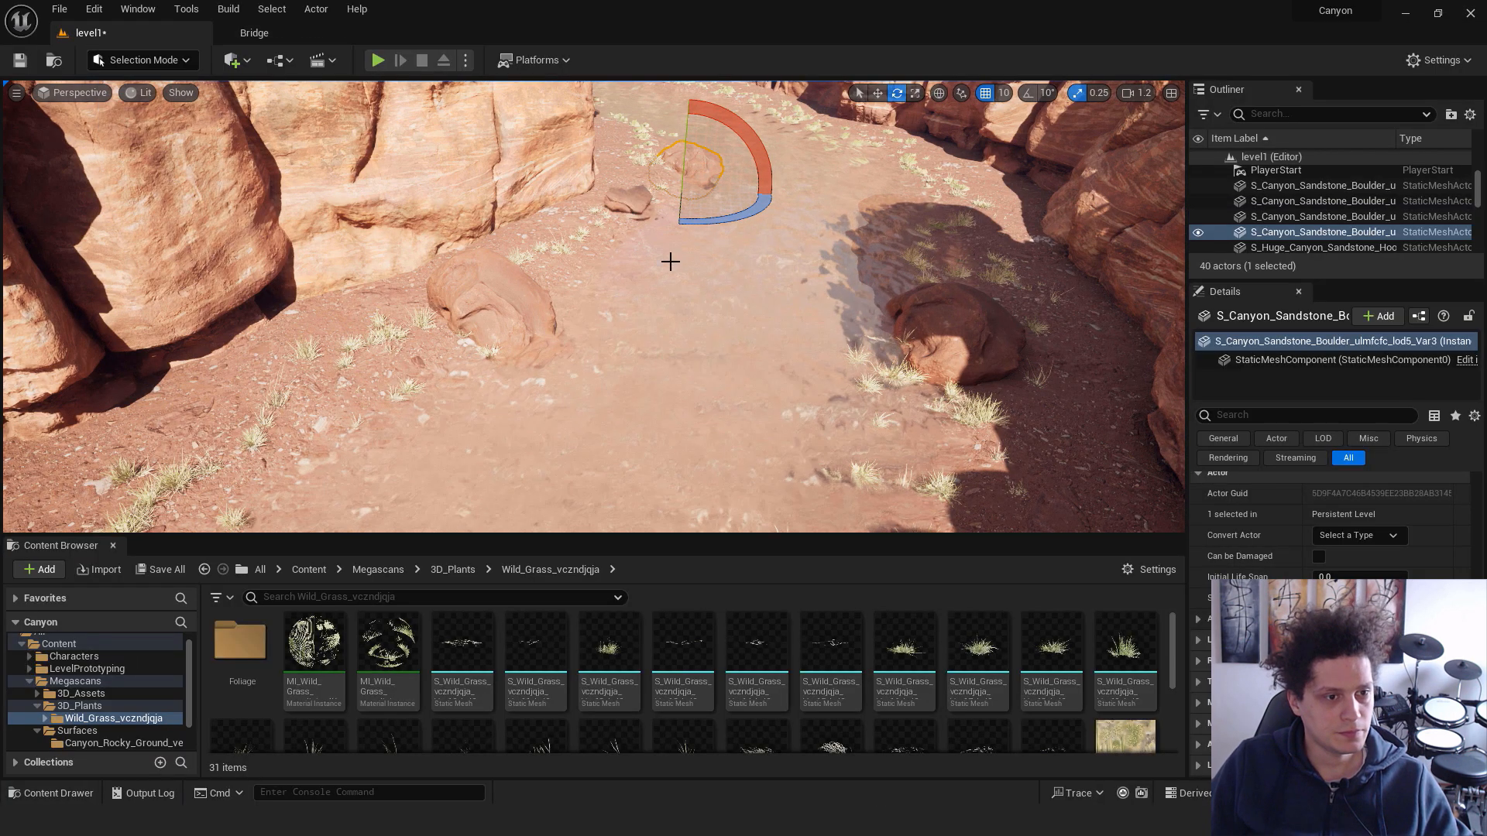
# Move the flat sandstone boulder to the bank against the canyon wall and enlarge it
pyautogui.moveTo(597, 240); pyautogui.dragTo(430, 325, button='right')
pyautogui.press('w')
pyautogui.moveTo(572, 279); pyautogui.dragTo(1179, 208)
pyautogui.moveTo(744, 170); pyautogui.dragTo(941, 165, button='right')
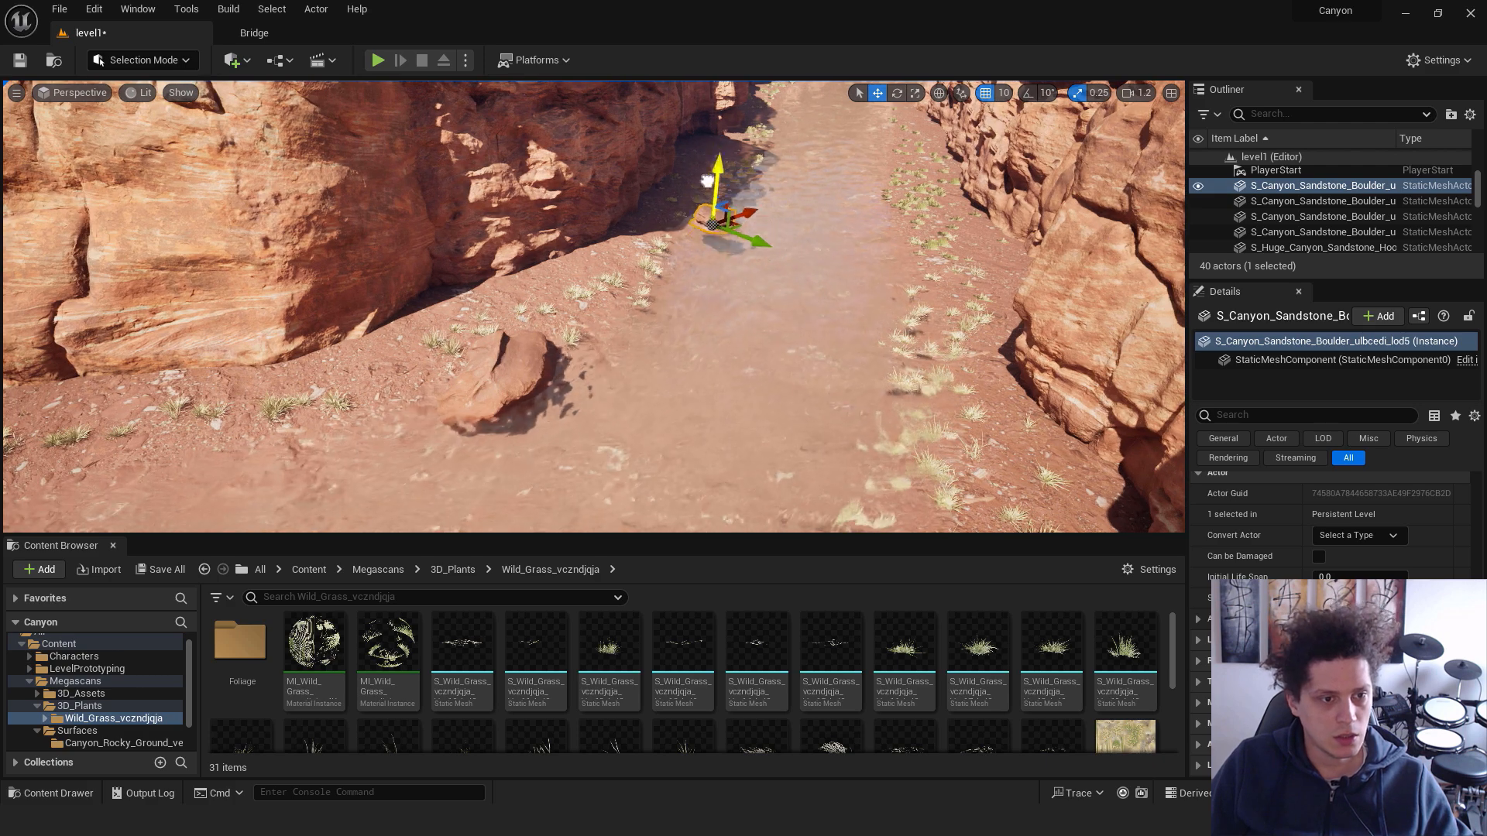
pyautogui.moveTo(705, 196); pyautogui.dragTo(714, 196, button='right')
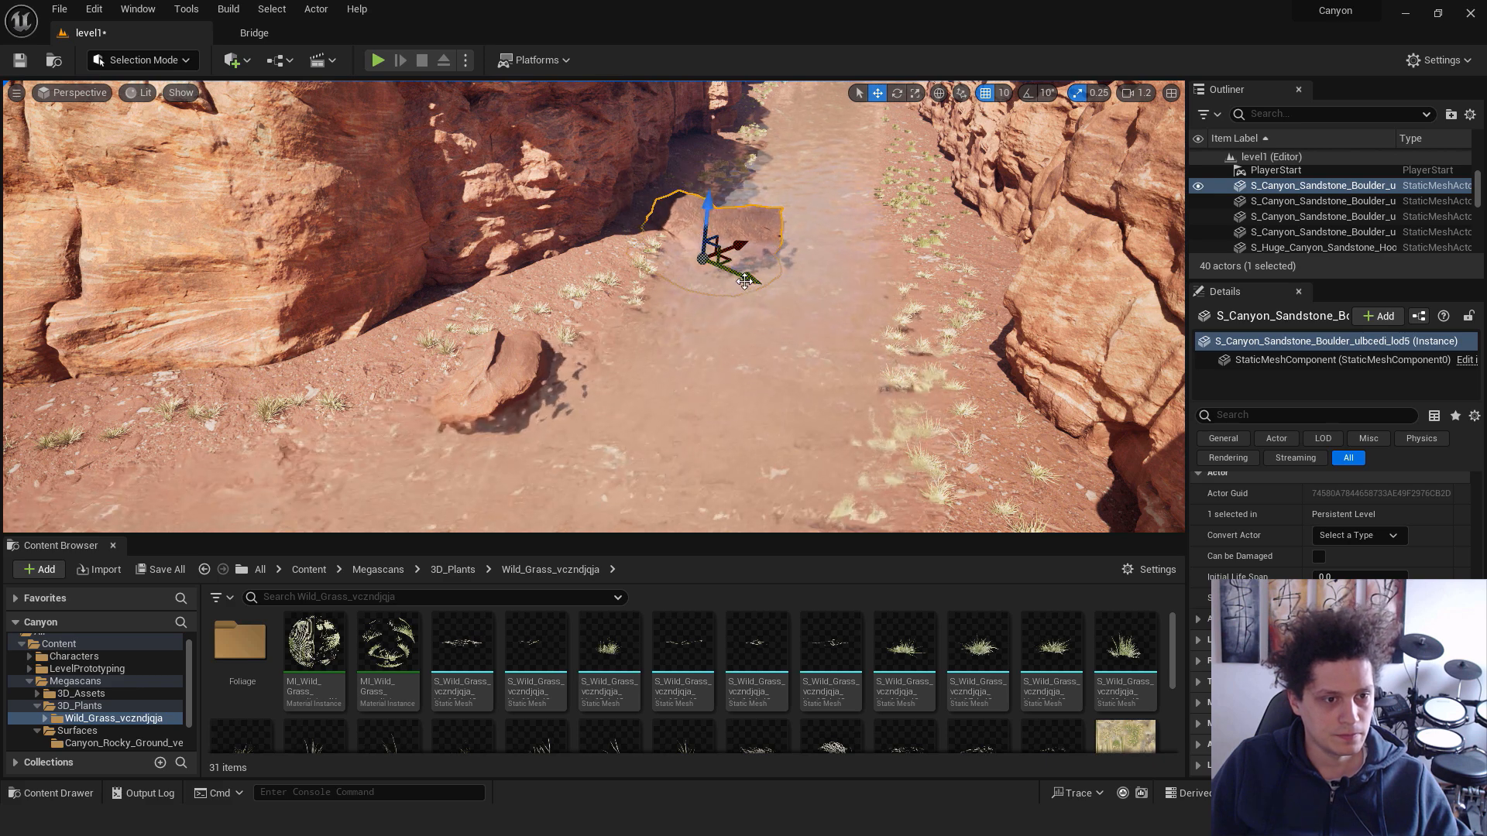
pyautogui.click(746, 256)
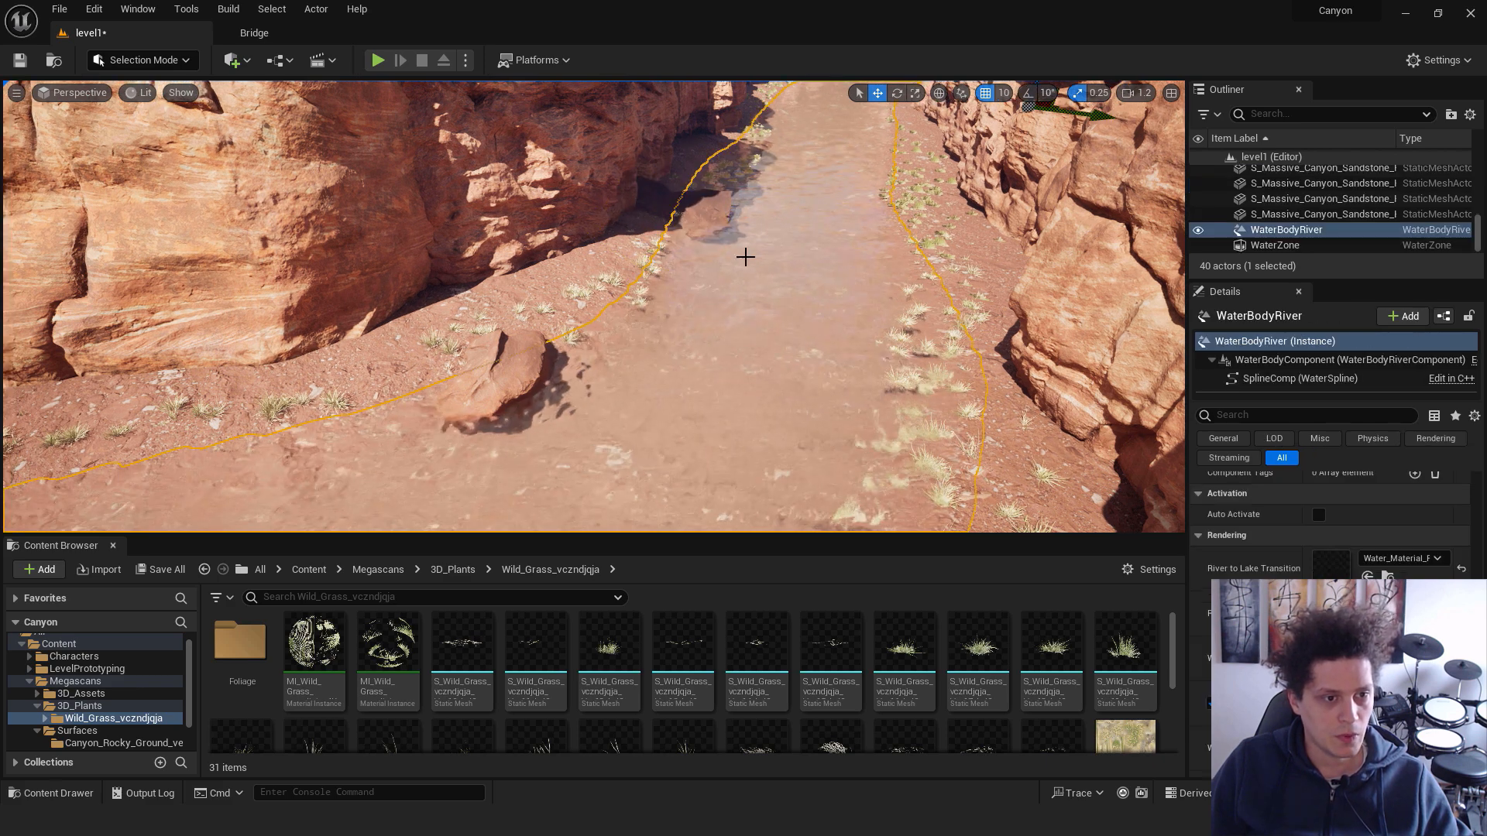
pyautogui.moveTo(715, 228)
pyautogui.mouseDown(button='right')
pyautogui.moveTo(697, 242)
pyautogui.moveTo(710, 253)
pyautogui.mouseUp(button='right')
pyautogui.click(757, 303)
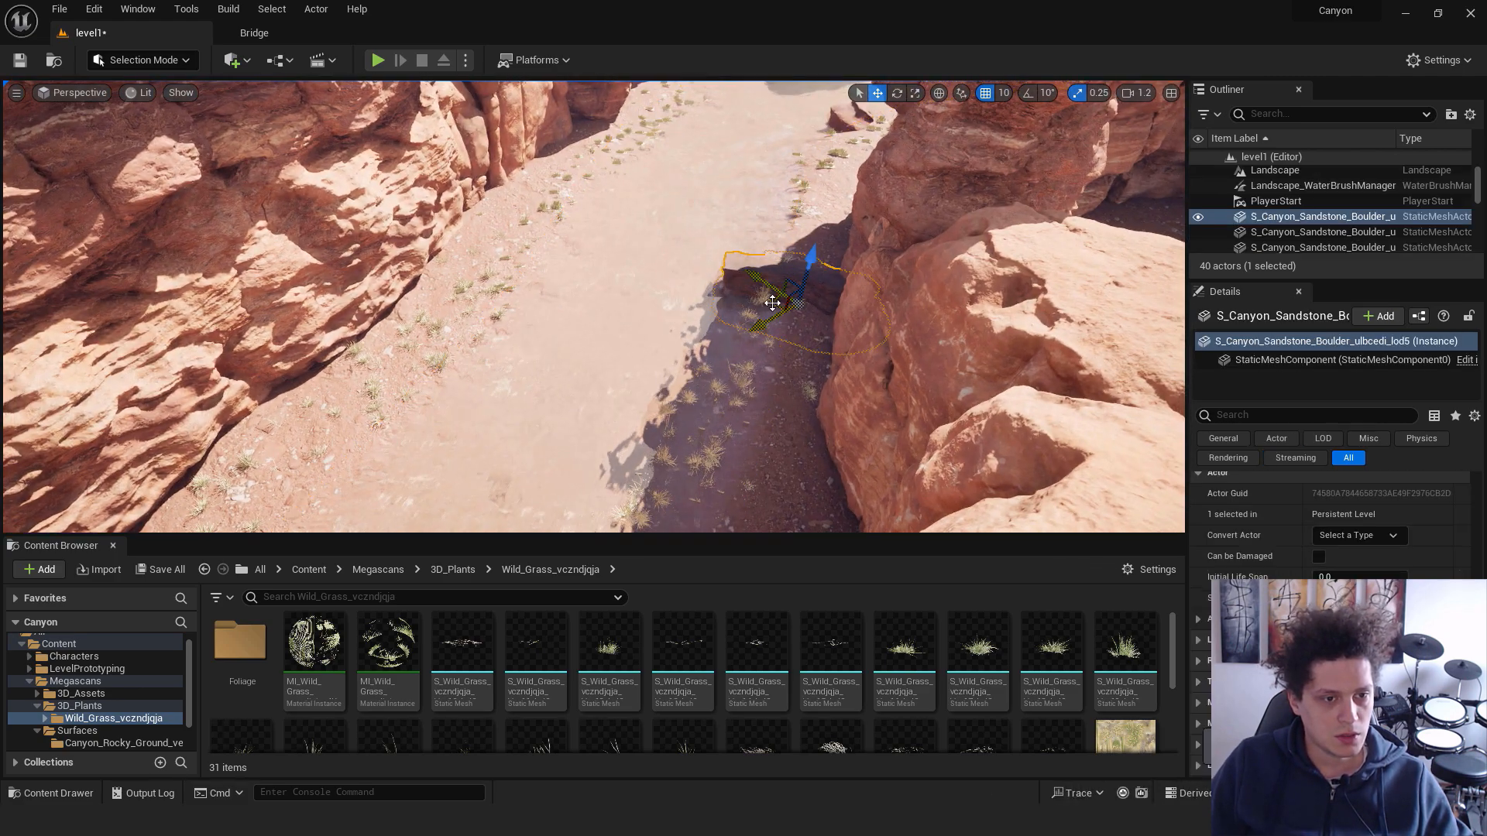
# Duplicate the flat boulder farther down the canyon, rotate it and position it near the opposite wall
pyautogui.keyDown('alt'); pyautogui.moveTo(773, 302); pyautogui.dragTo(664, 137); pyautogui.keyUp('alt')
pyautogui.moveTo(662, 116); pyautogui.dragTo(671, 176, button='right')
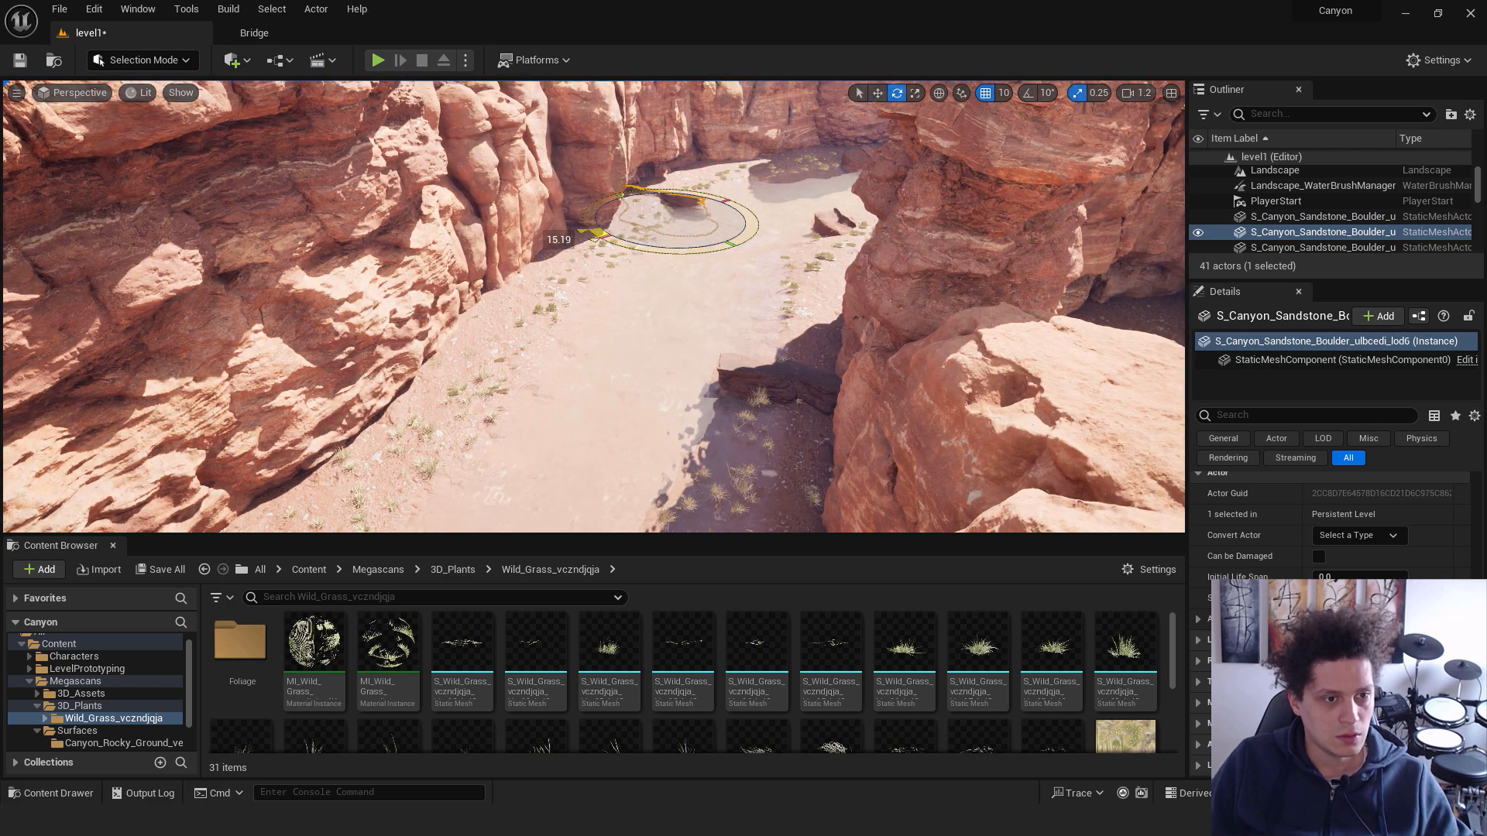
pyautogui.moveTo(675, 157); pyautogui.dragTo(668, 154, button='right')
pyautogui.moveTo(680, 168); pyautogui.dragTo(681, 162)
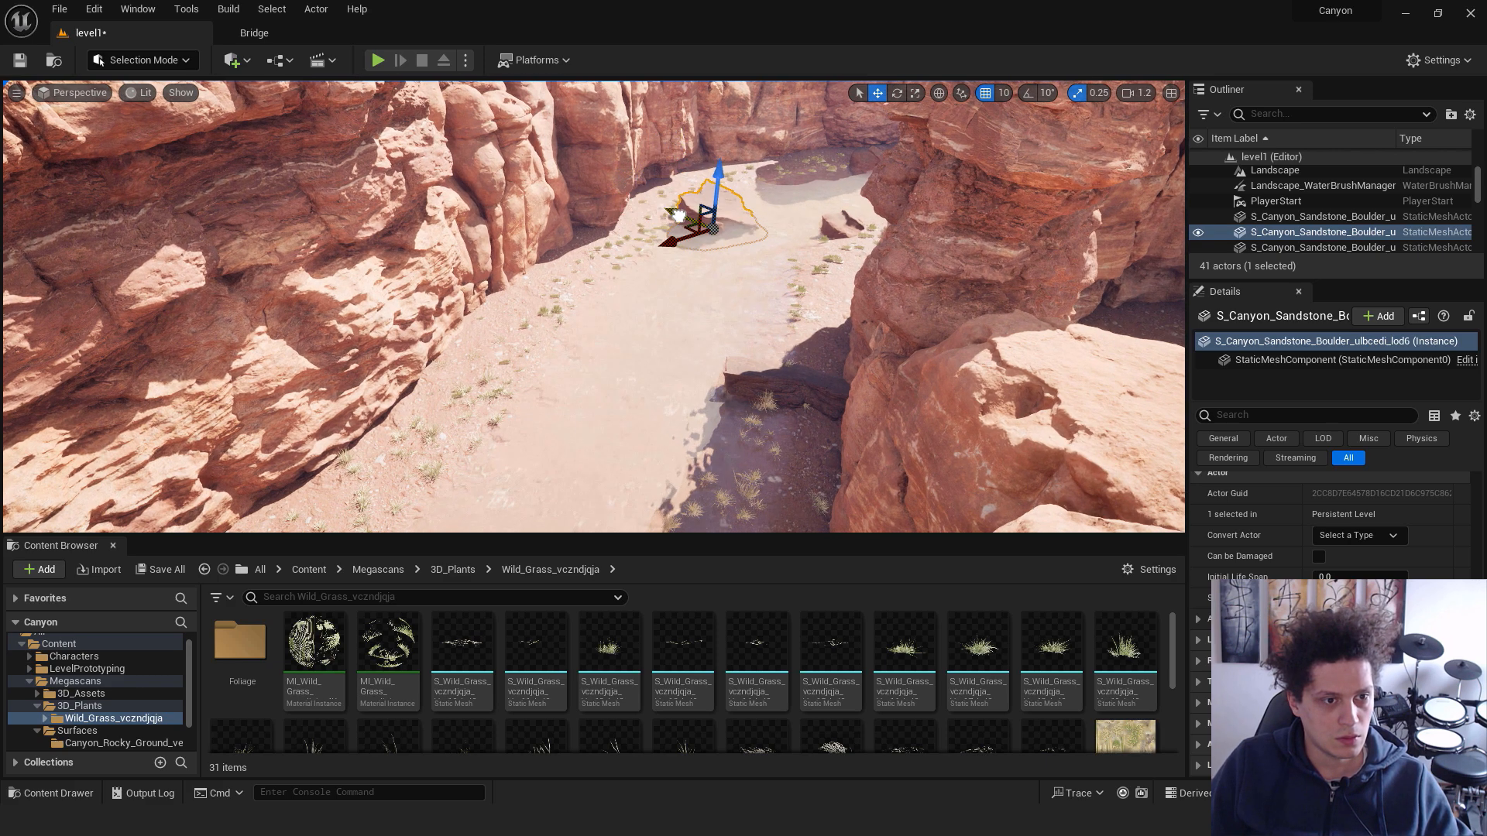
pyautogui.click(757, 236)
pyautogui.press('w')
# Duplicate the round boulder in the shaded bank area and offset the copy beside the original
pyautogui.moveTo(757, 235); pyautogui.dragTo(790, 221, button='right')
pyautogui.click(587, 219)
pyautogui.moveTo(587, 220); pyautogui.dragTo(641, 243, button='right')
pyautogui.click(642, 244)
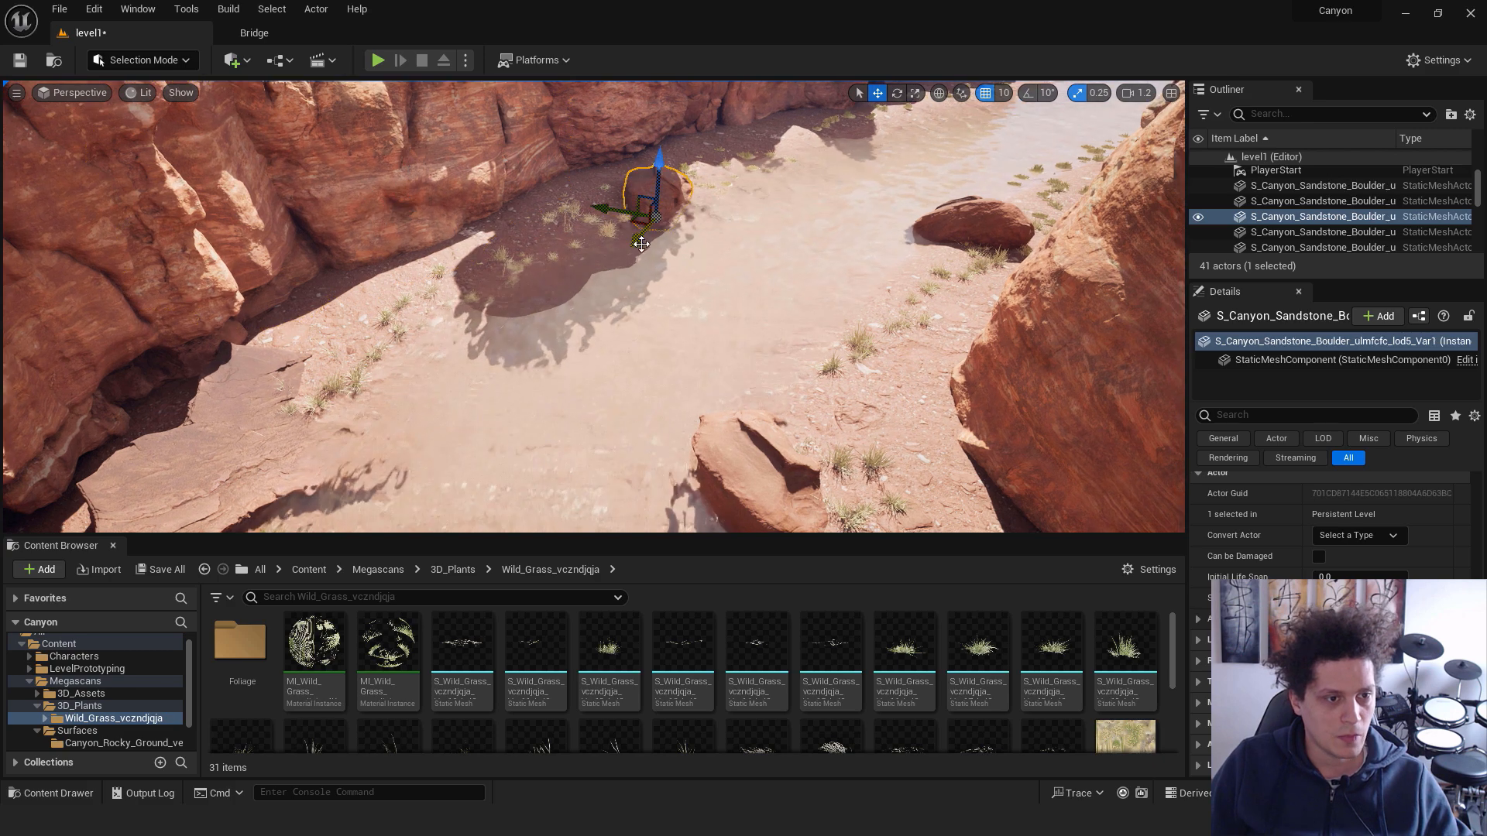
pyautogui.keyDown('alt'); pyautogui.moveTo(601, 264); pyautogui.dragTo(623, 244); pyautogui.keyUp('alt')
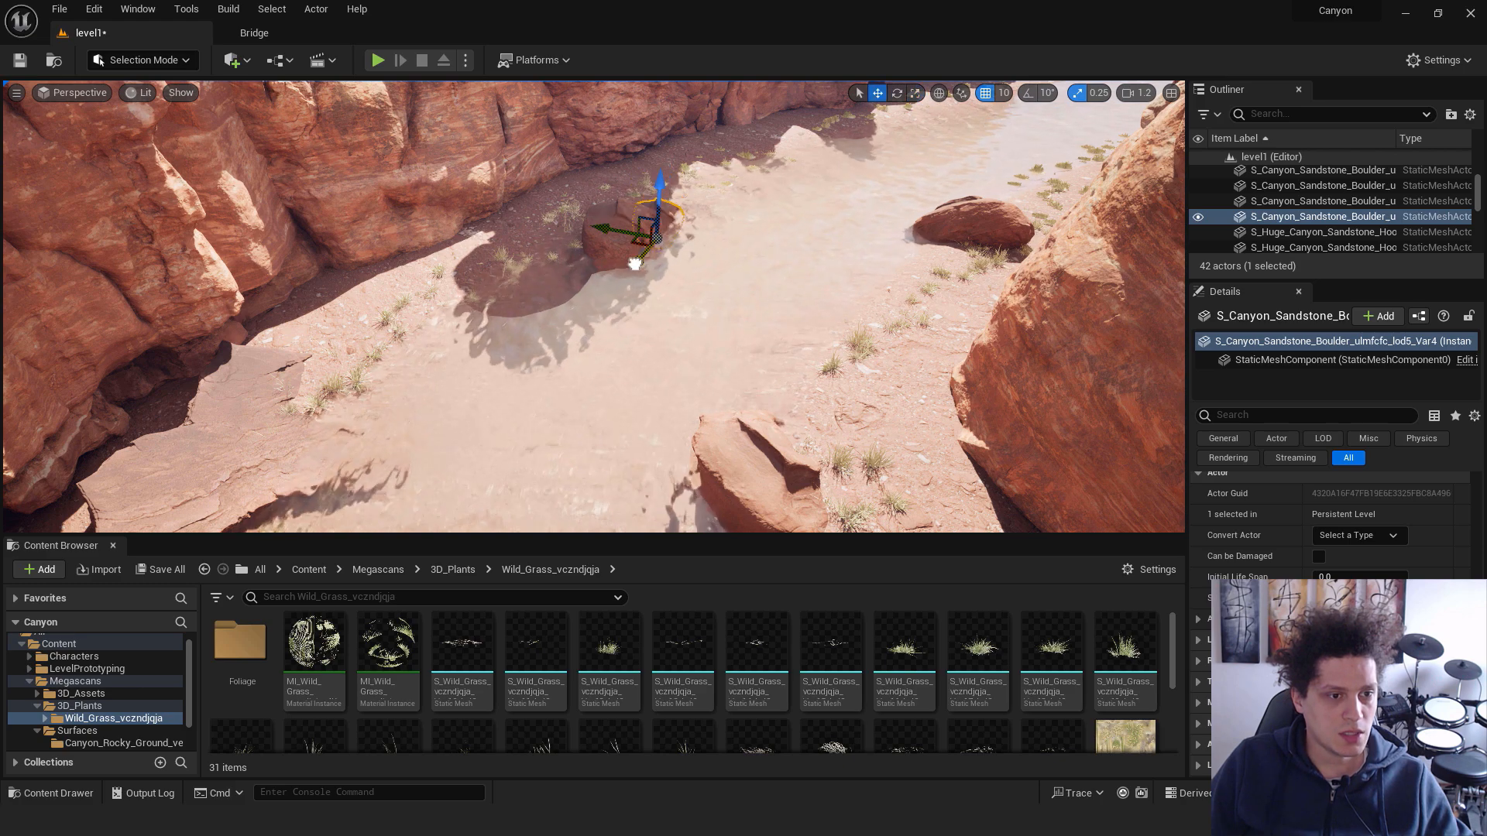
pyautogui.click(665, 265)
pyautogui.moveTo(665, 265); pyautogui.dragTo(1037, 171, button='right')
pyautogui.moveTo(956, 232); pyautogui.dragTo(666, 206, button='right')
# Place another Canyon Sandstone Boulder from Bridge on the canyon floor and position a large round boulder copy farther along the riverbed
pyautogui.click(290, 23)
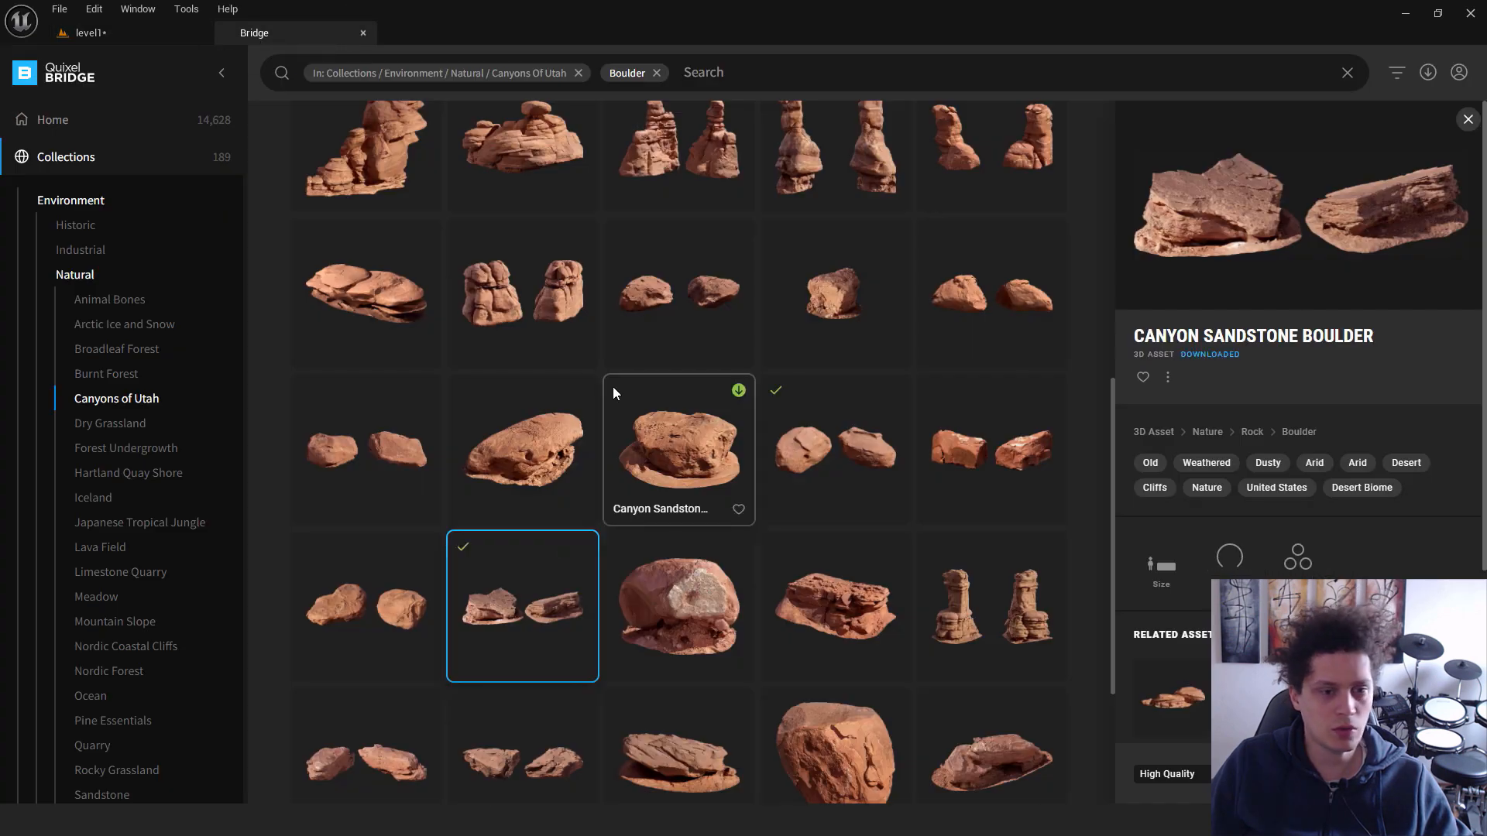
pyautogui.click(958, 314)
pyautogui.moveTo(994, 277); pyautogui.dragTo(932, 277)
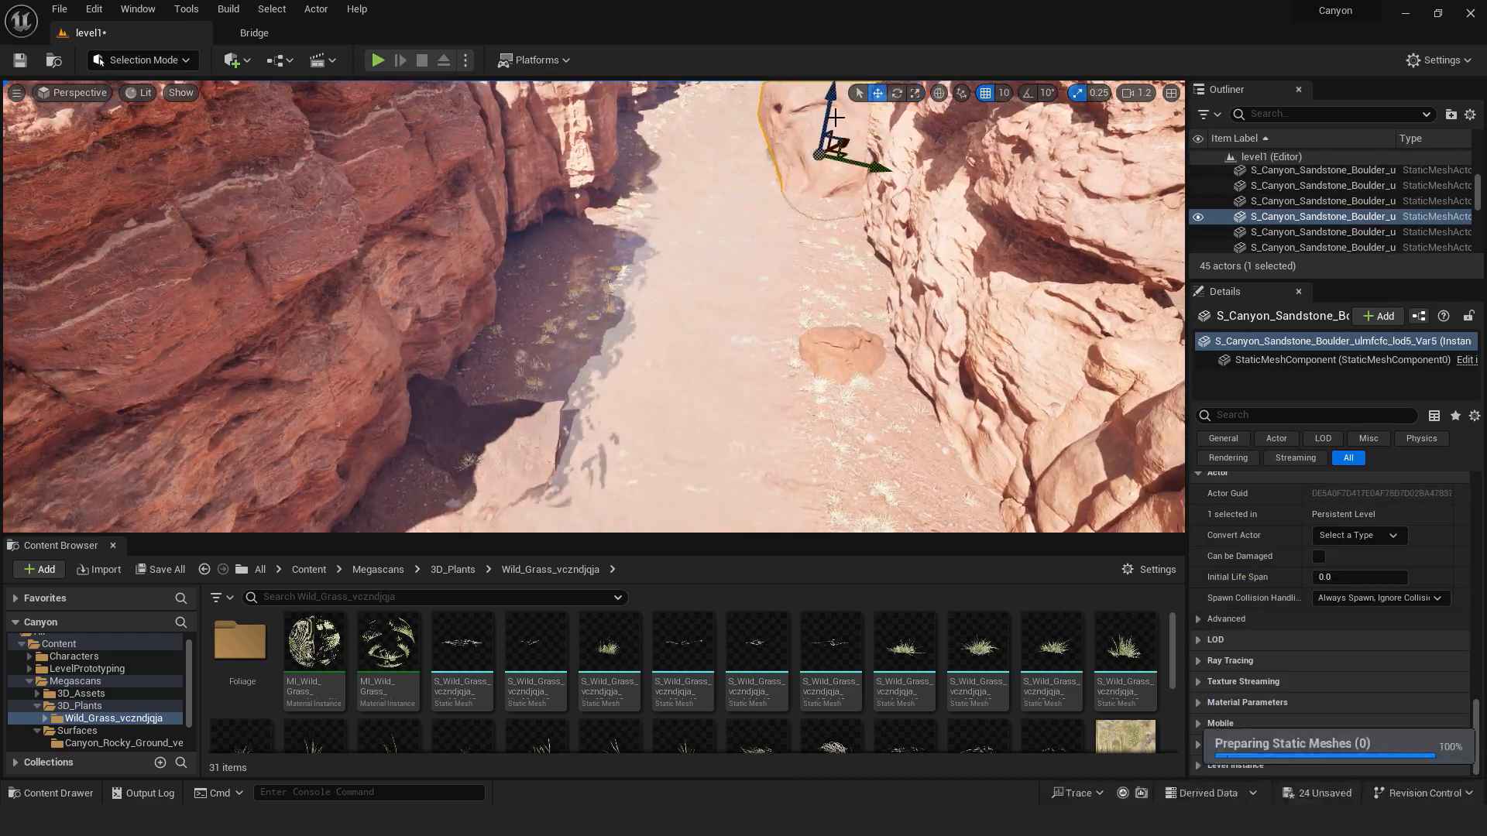
pyautogui.moveTo(743, 309); pyautogui.dragTo(665, 284, button='right')
pyautogui.moveTo(664, 284); pyautogui.dragTo(531, 232)
# Switch to Landscape mode's Sculpt tool and set the tool strength to 0.164 and brush size to about 470
pyautogui.click(535, 325)
pyautogui.moveTo(534, 326); pyautogui.dragTo(605, 325, button='right')
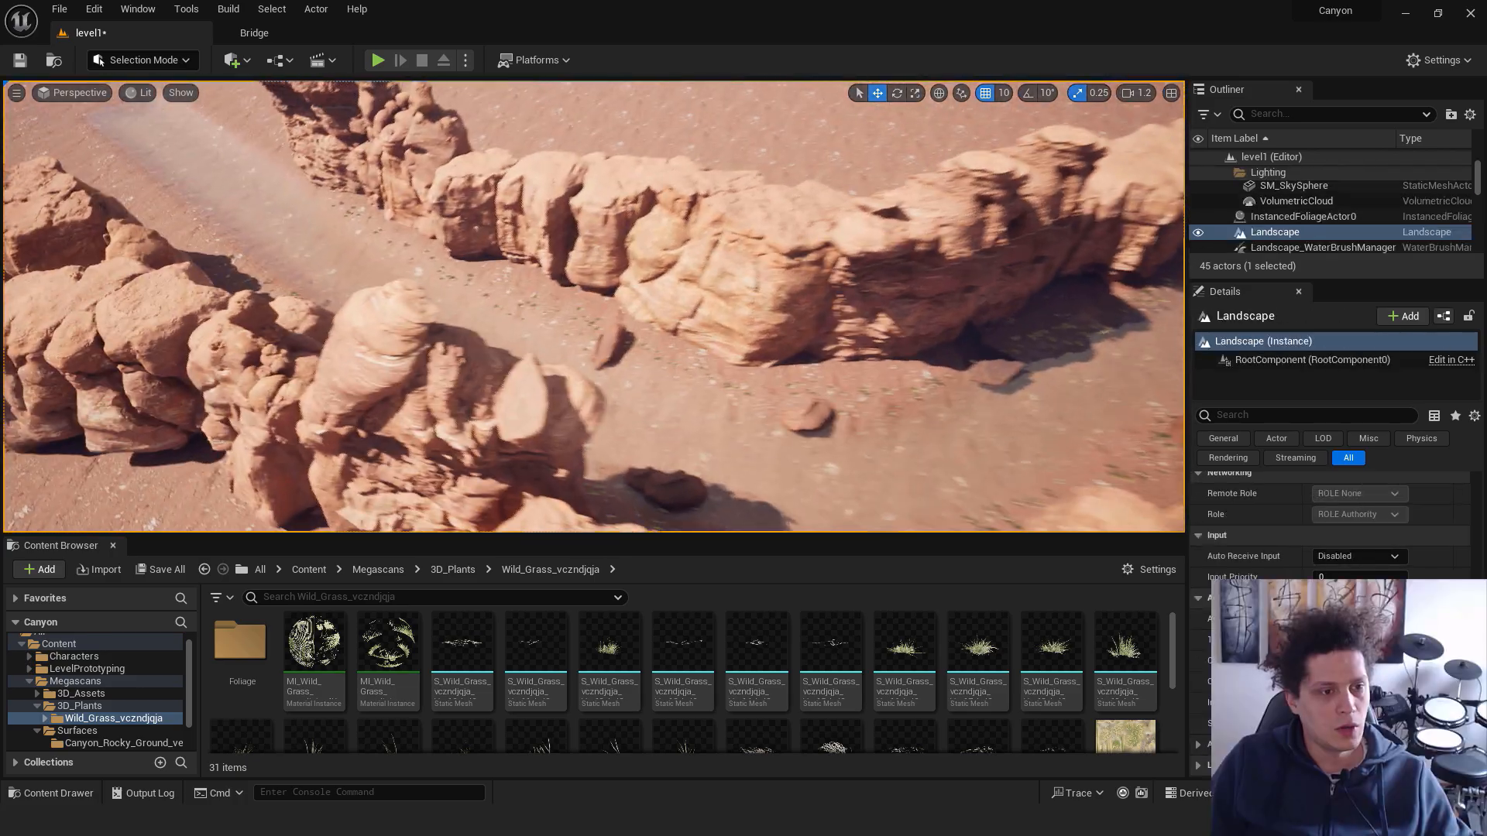
pyautogui.moveTo(604, 325); pyautogui.dragTo(634, 249, button='right')
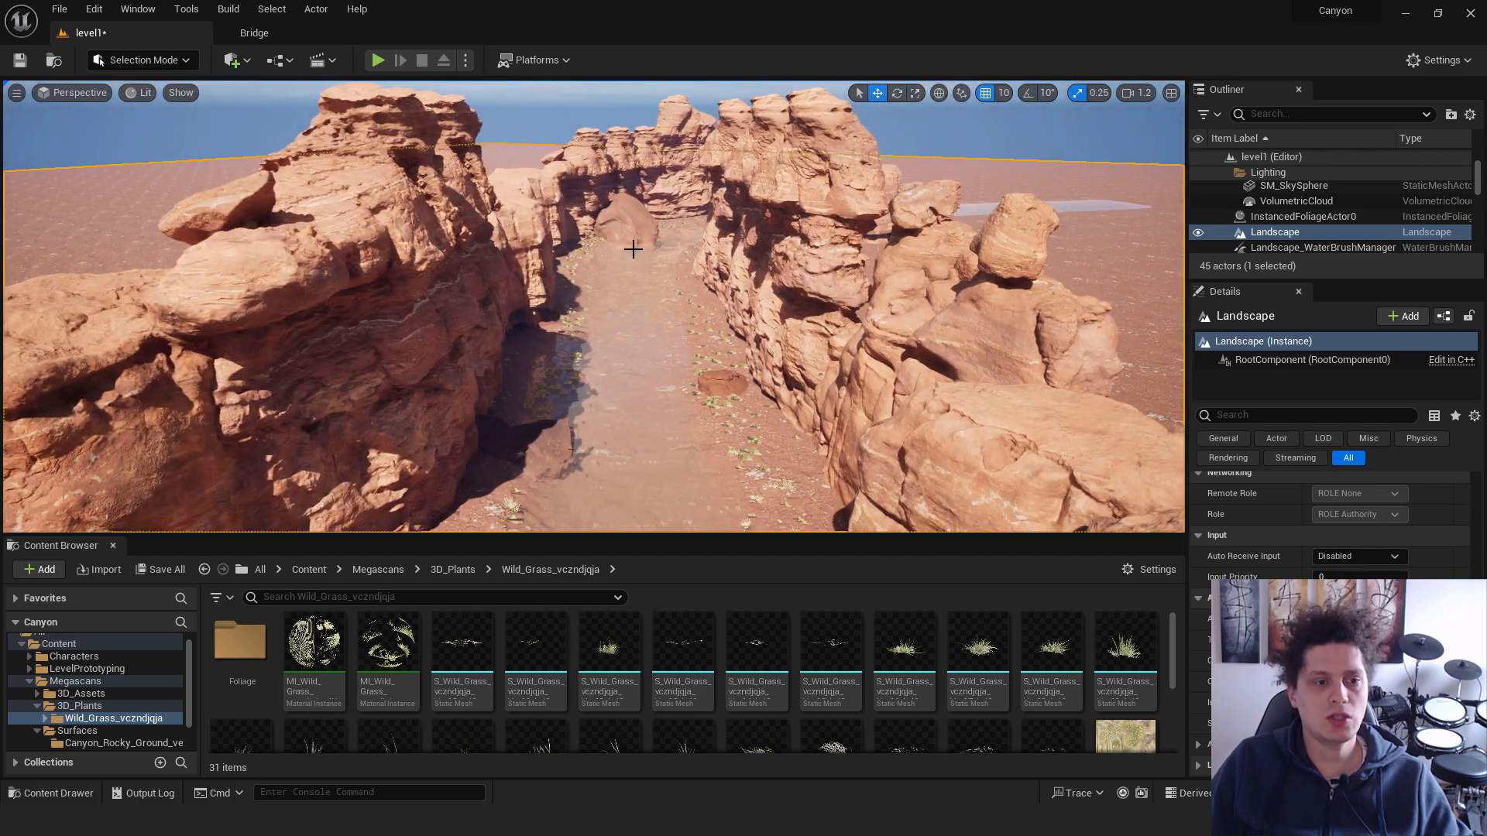
pyautogui.click(132, 60)
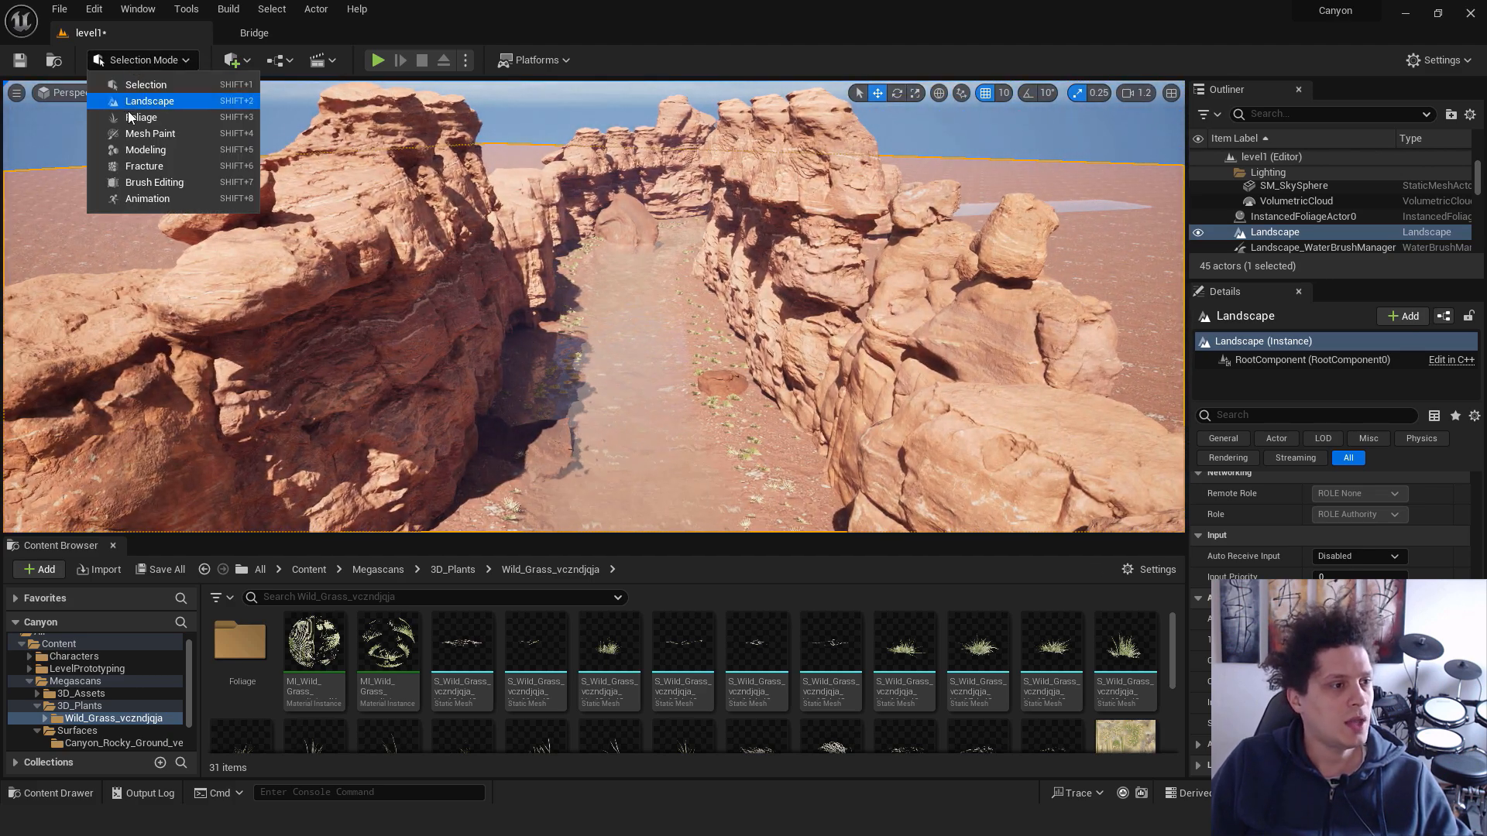
pyautogui.click(148, 107)
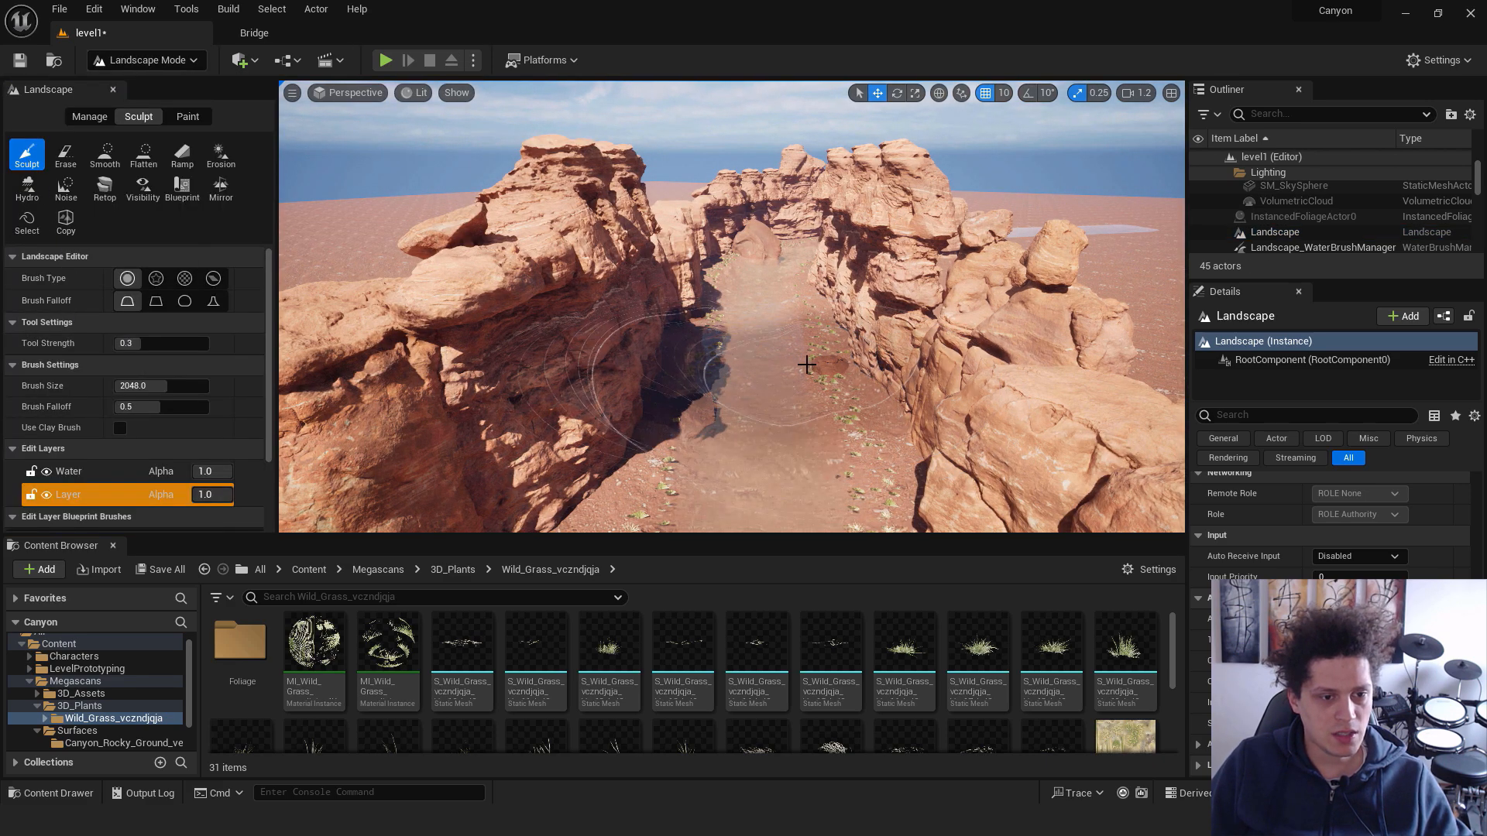
pyautogui.press('w')
pyautogui.moveTo(792, 336)
pyautogui.mouseDown(button='right')
pyautogui.moveTo(794, 395)
pyautogui.moveTo(844, 379)
pyautogui.moveTo(792, 336)
pyautogui.mouseUp(button='right')
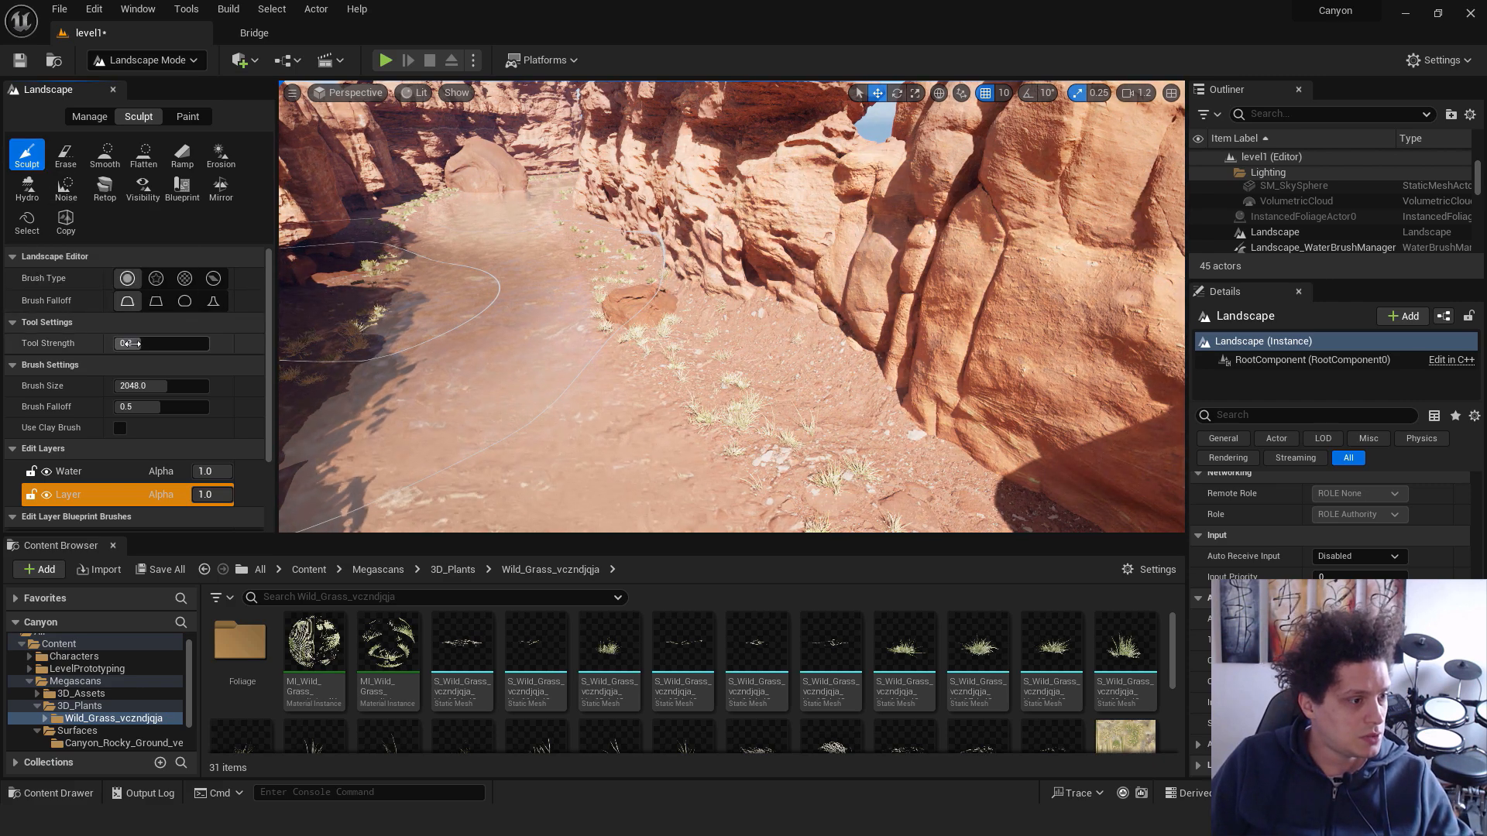
pyautogui.press('Return')
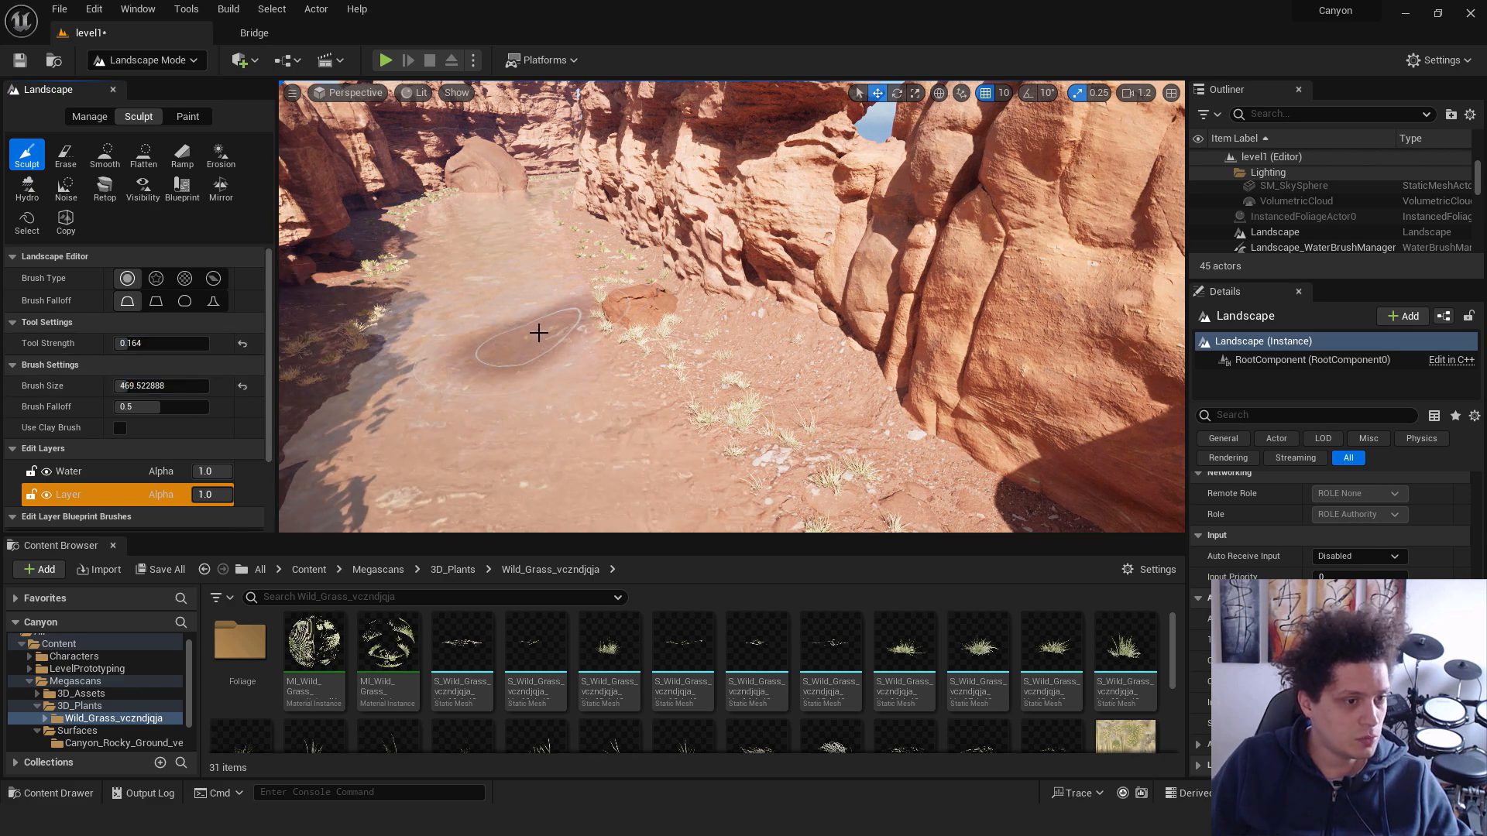
# Sculpt the ground around the boulders and wall bases, adjusting tool strength up to 0.684 and brush size to about 421
pyautogui.moveTo(533, 339); pyautogui.dragTo(348, 356, button='right')
pyautogui.moveTo(780, 218)
pyautogui.mouseDown()
pyautogui.moveTo(786, 201)
pyautogui.moveTo(760, 207)
pyautogui.mouseUp()
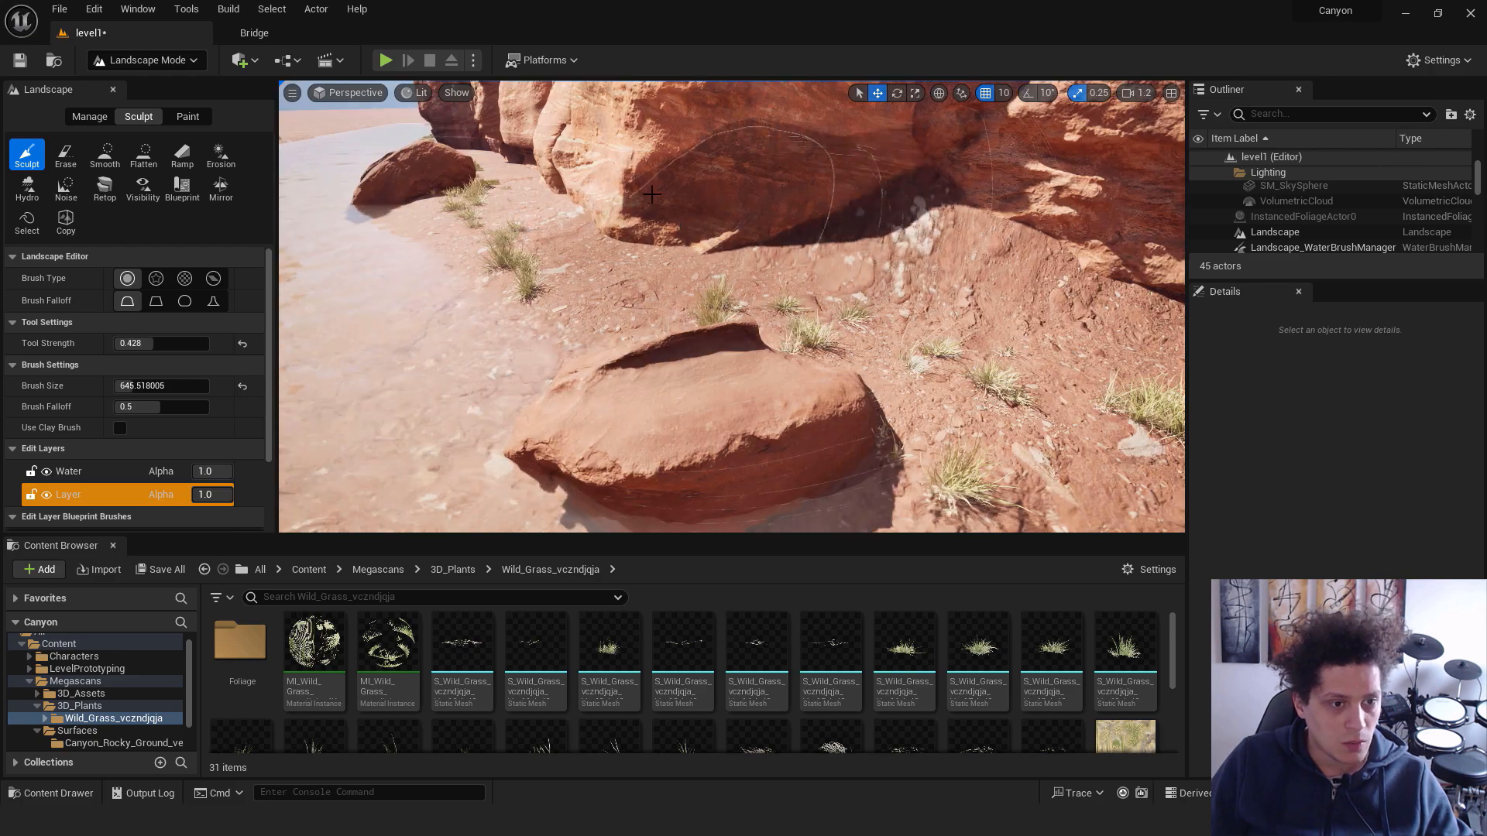
pyautogui.moveTo(728, 227); pyautogui.dragTo(528, 210, button='right')
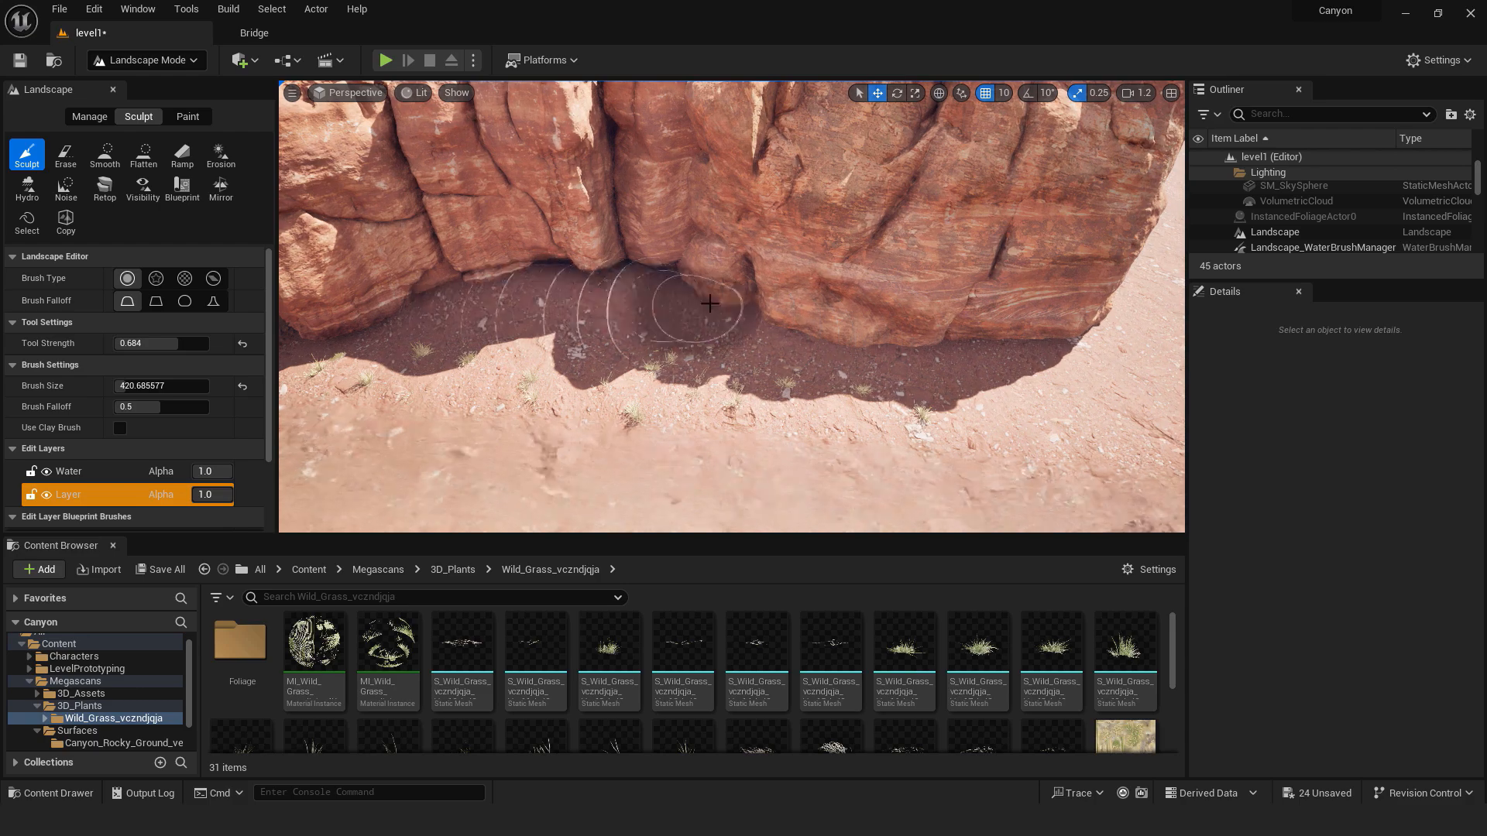
pyautogui.moveTo(674, 302)
pyautogui.mouseDown(button='right')
pyautogui.moveTo(612, 291)
pyautogui.moveTo(550, 247)
pyautogui.moveTo(434, 236)
pyautogui.mouseUp(button='right')
pyautogui.moveTo(612, 233); pyautogui.dragTo(735, 289, button='right')
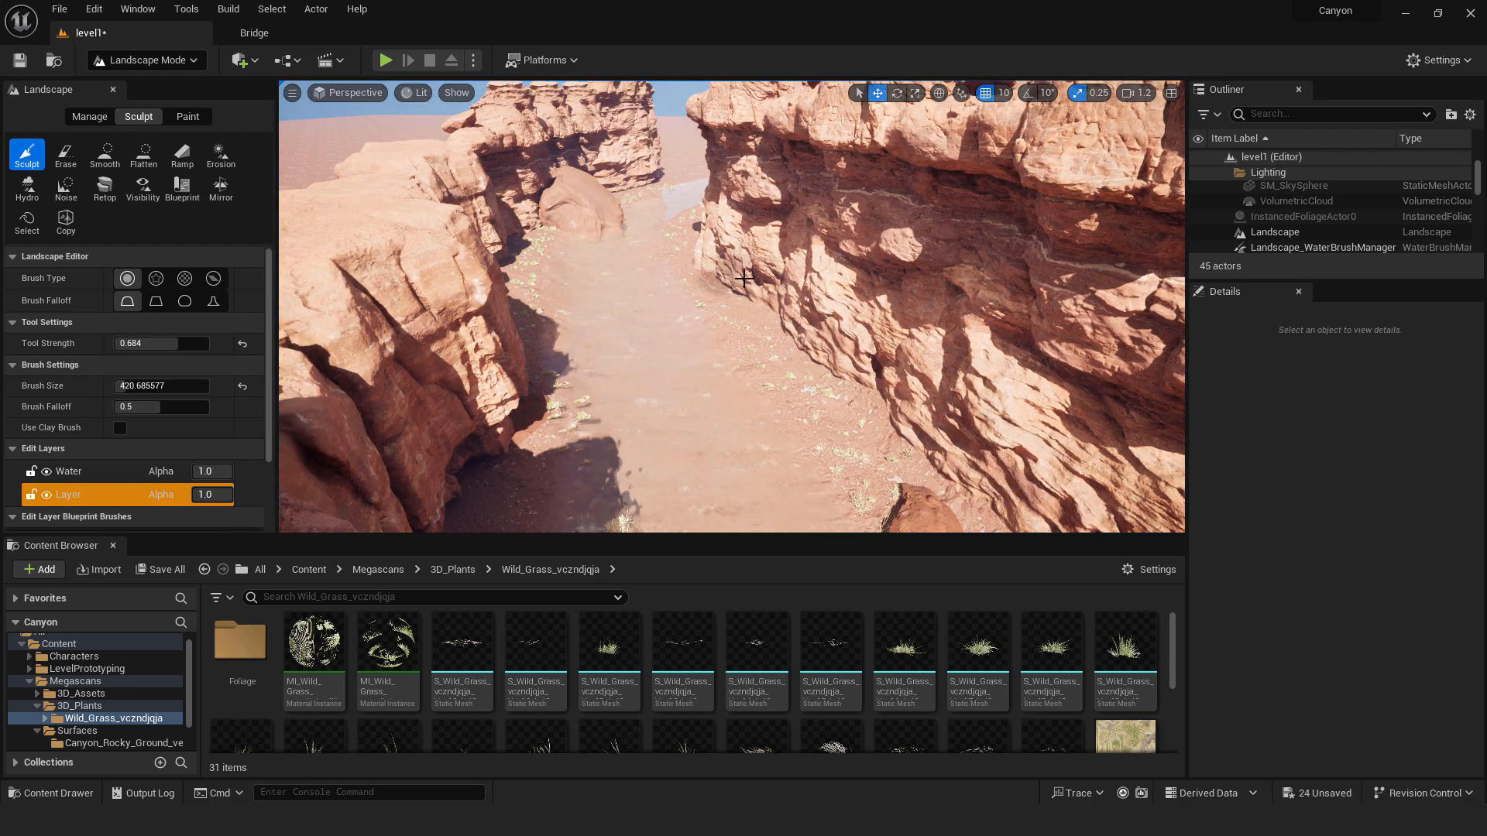
# Dismiss the actor placement search and return to Selection mode above the canyon
pyautogui.moveTo(1062, 402); pyautogui.dragTo(929, 287, button='right')
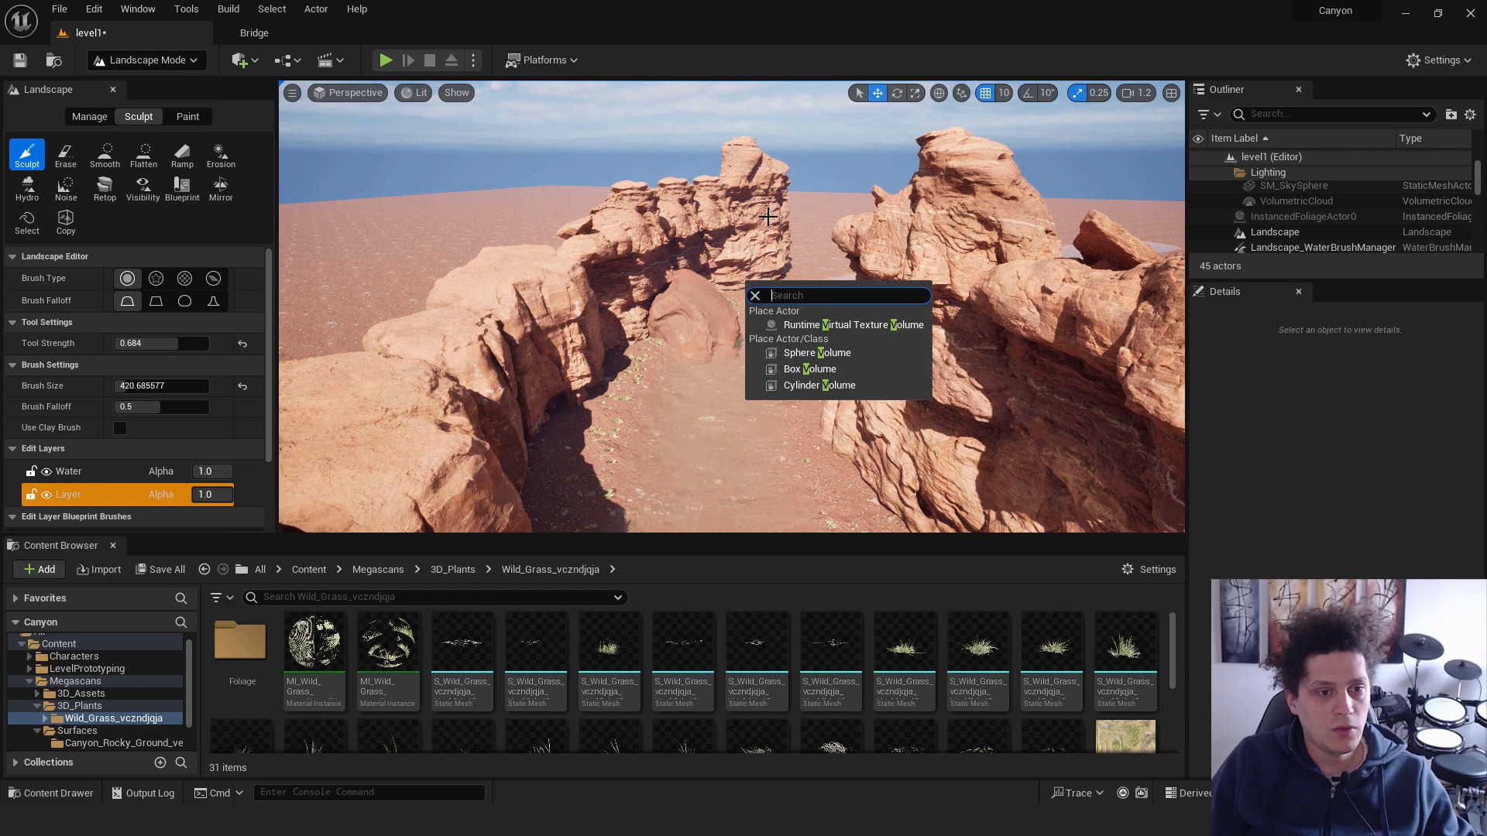
pyautogui.rightClick(825, 194)
pyautogui.click(741, 207)
pyautogui.click(147, 60)
pyautogui.click(182, 78)
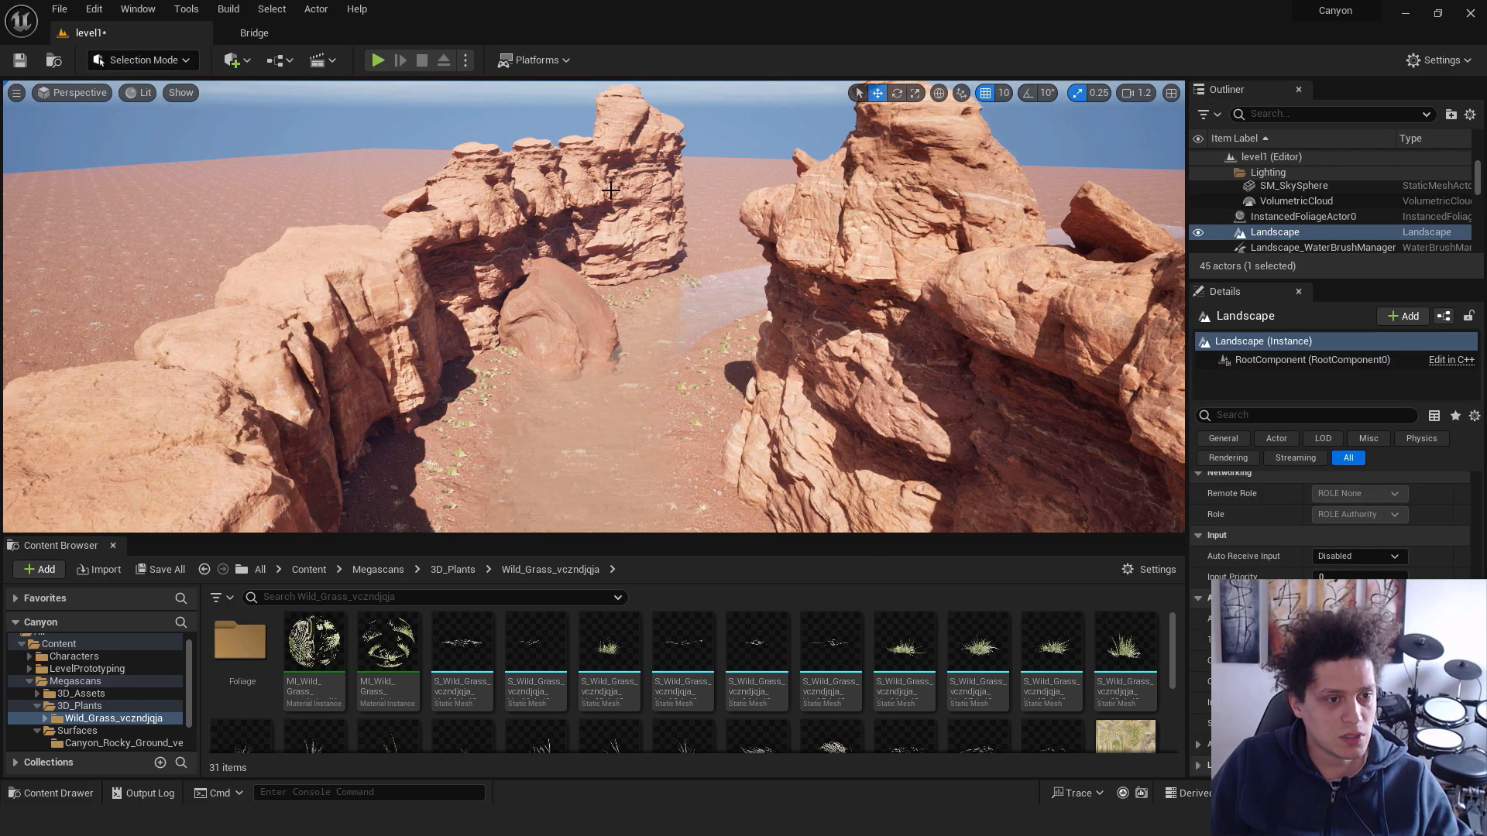
# Play-test the level from the bank beside the river boulder, viewing it fullscreen and running the character along the canyon
pyautogui.click(614, 197)
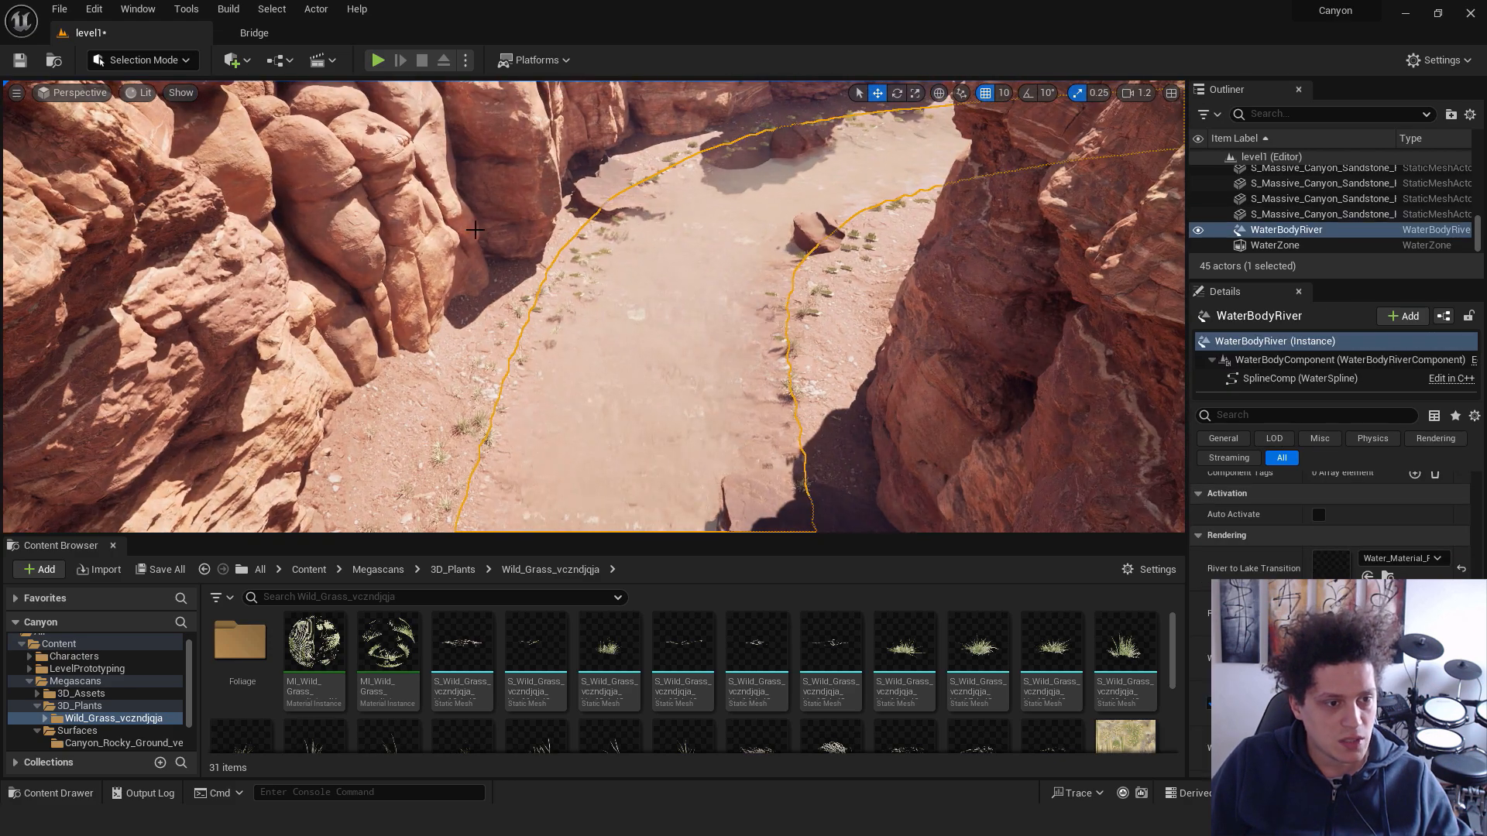
pyautogui.click(515, 163)
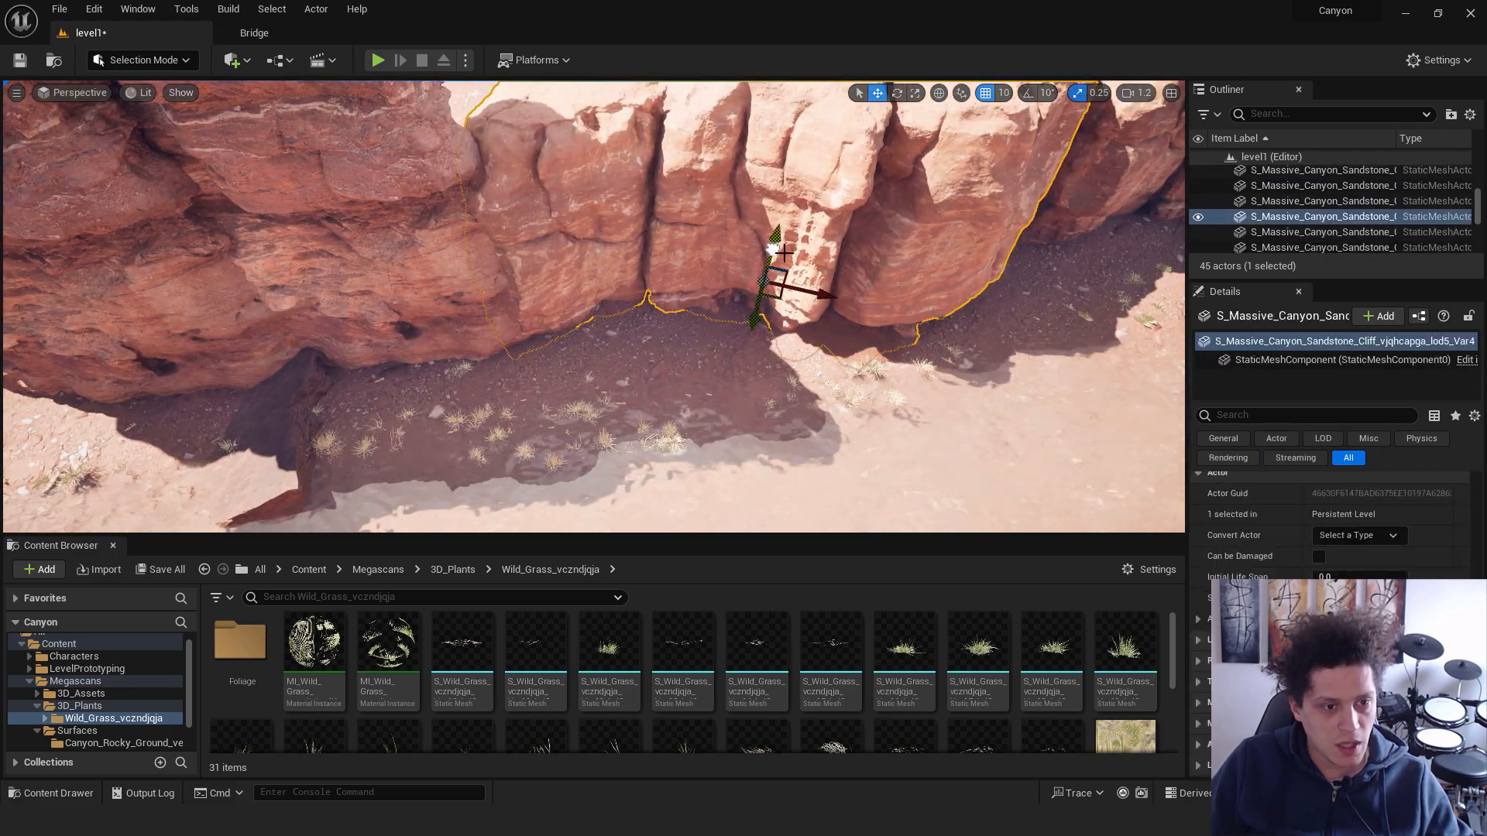
pyautogui.click(748, 358)
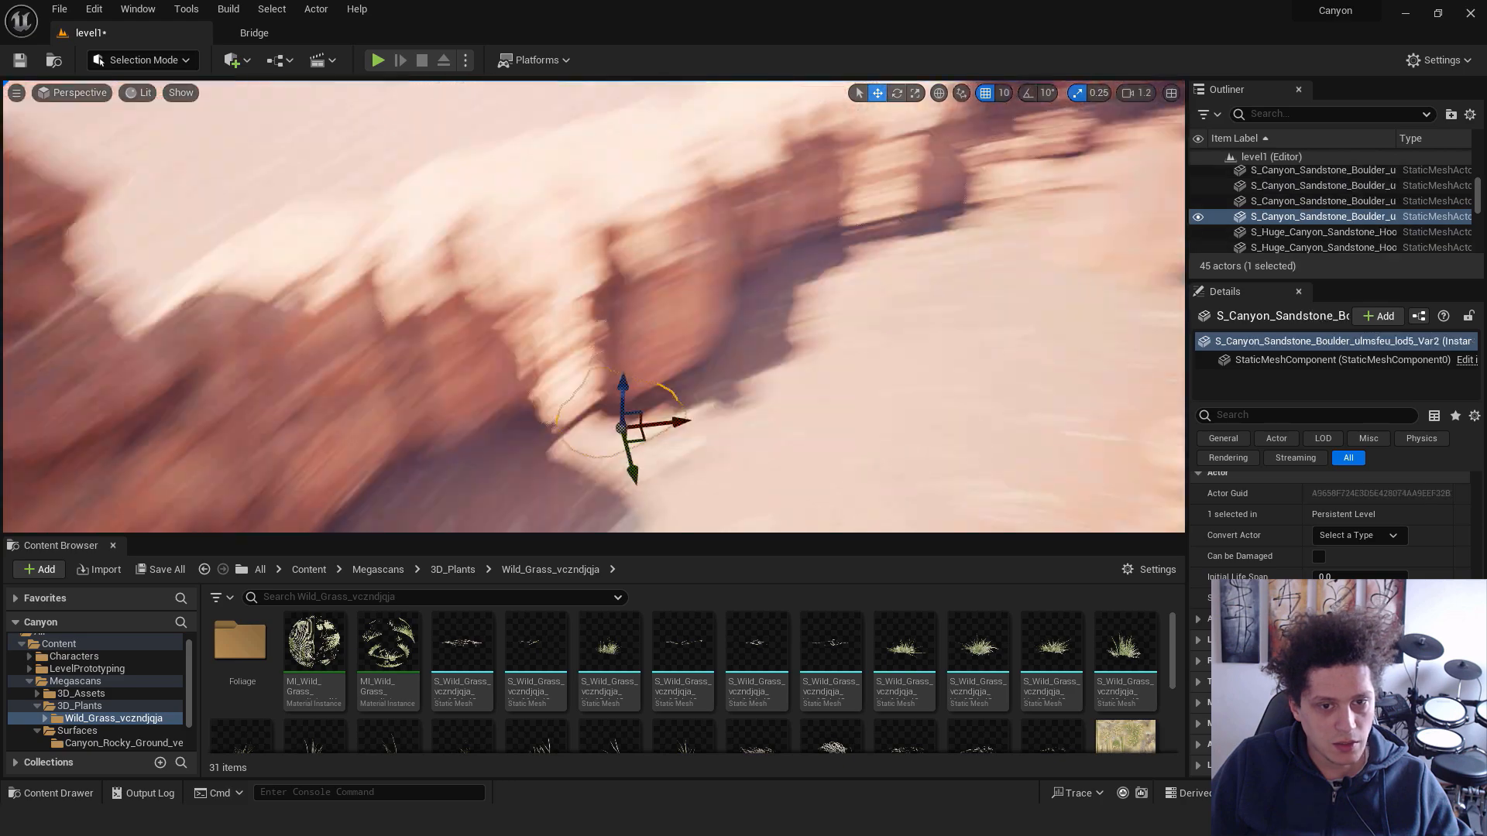
pyautogui.click(786, 182)
pyautogui.click(836, 349)
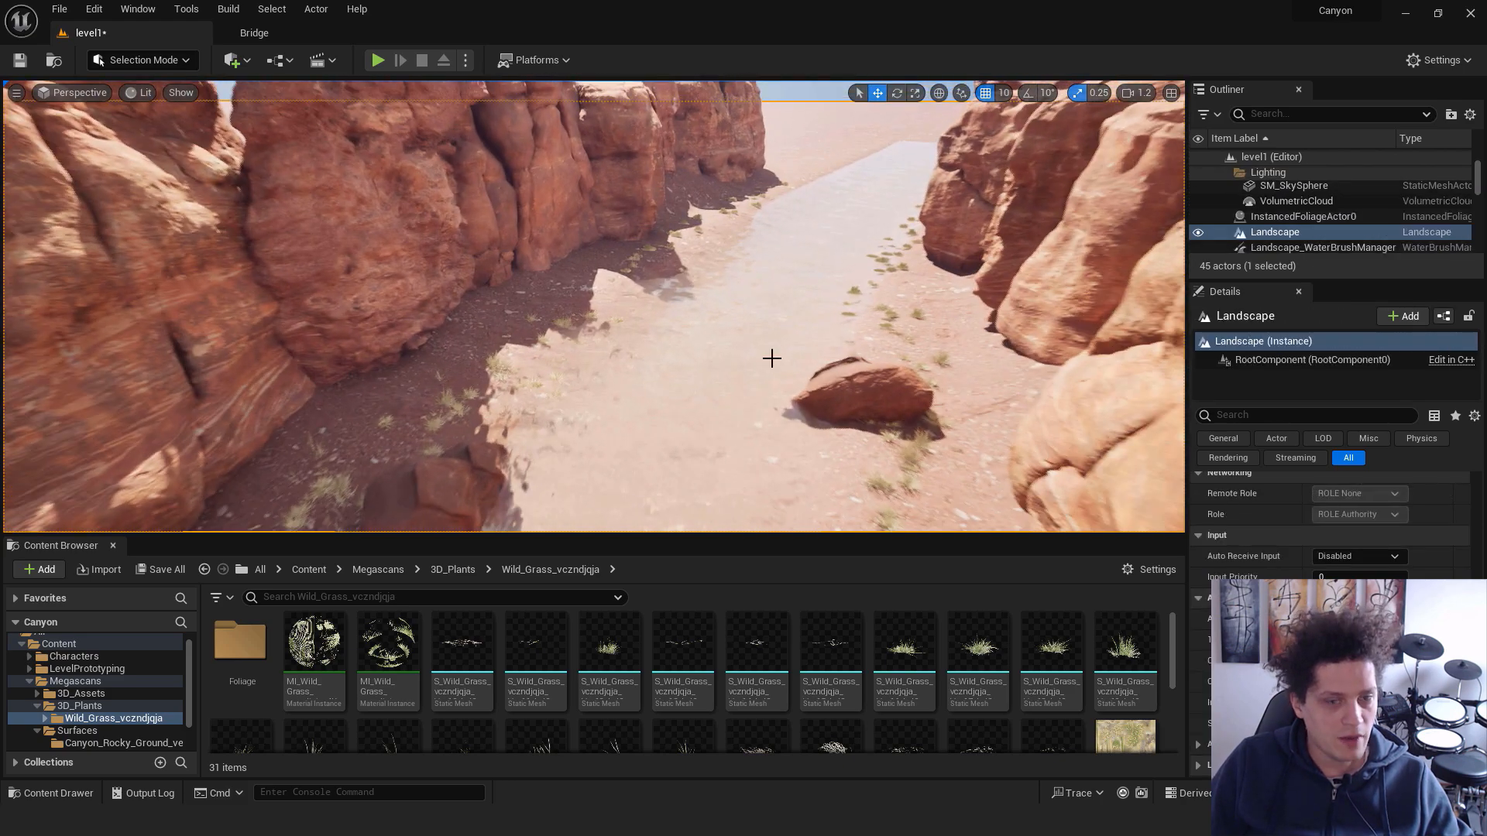
pyautogui.rightClick(551, 467)
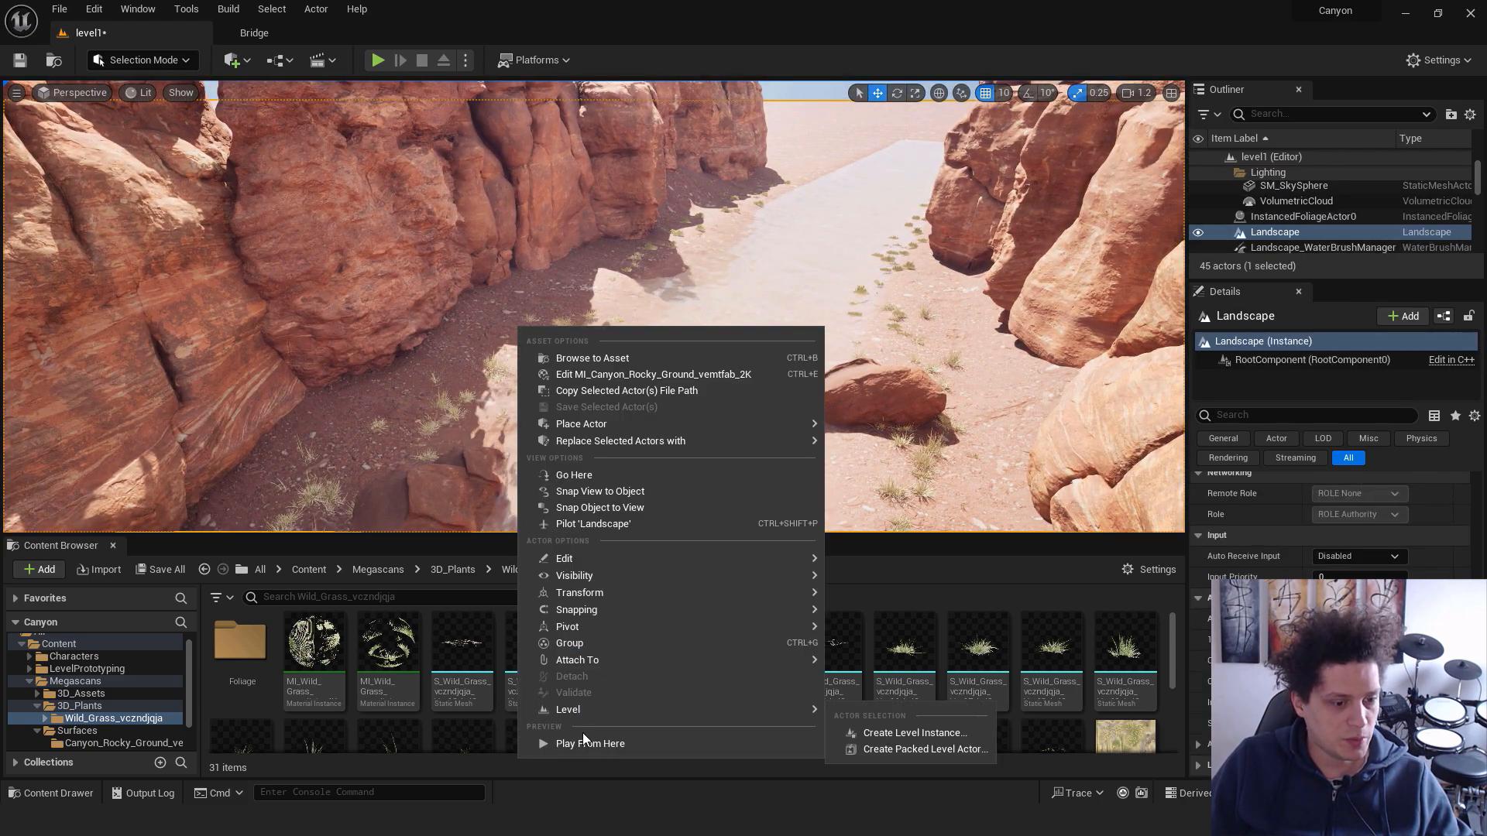
pyautogui.click(588, 742)
pyautogui.press('w')
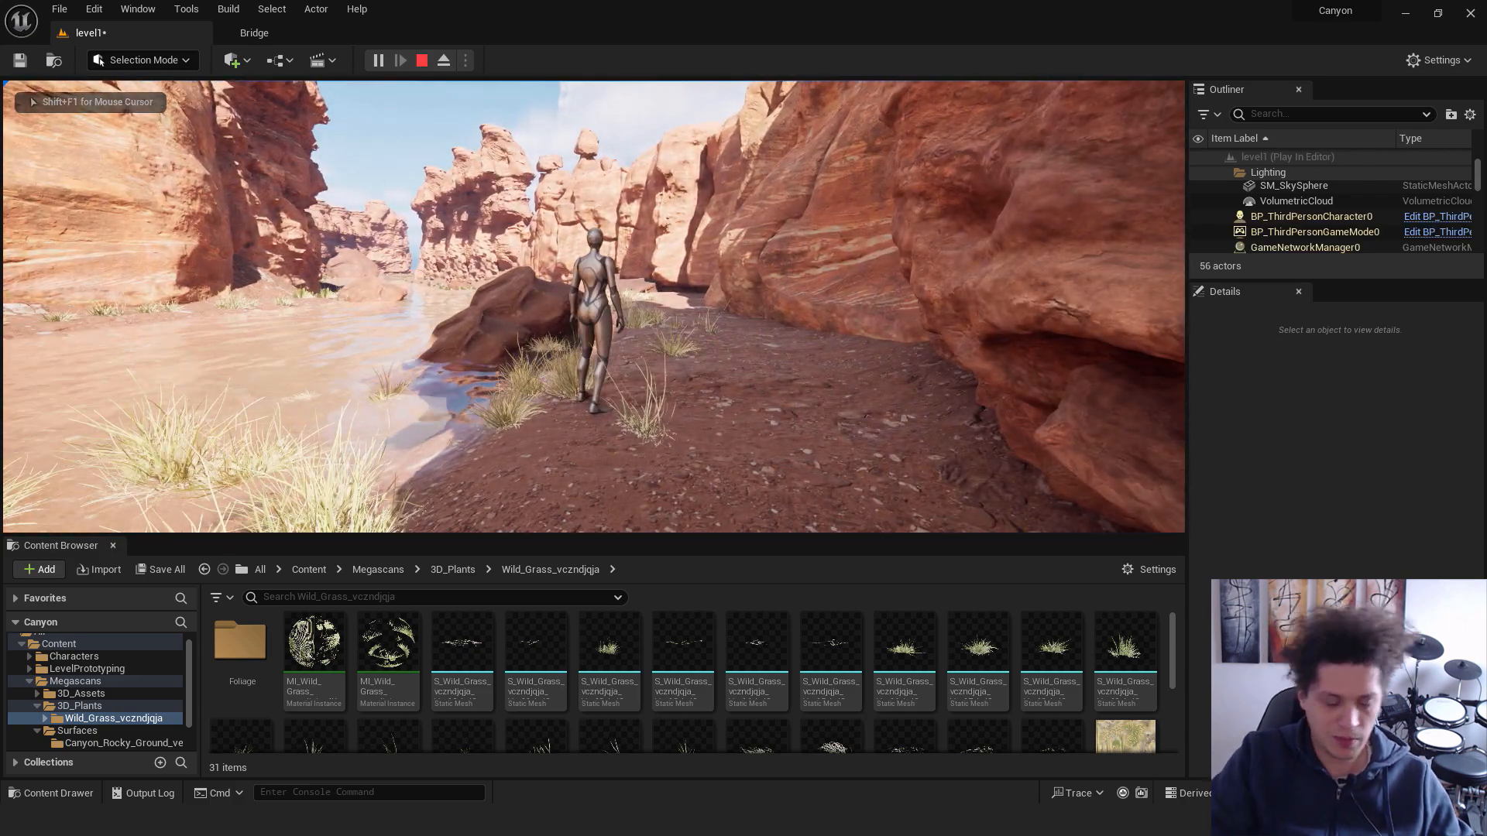
pyautogui.press('F11')
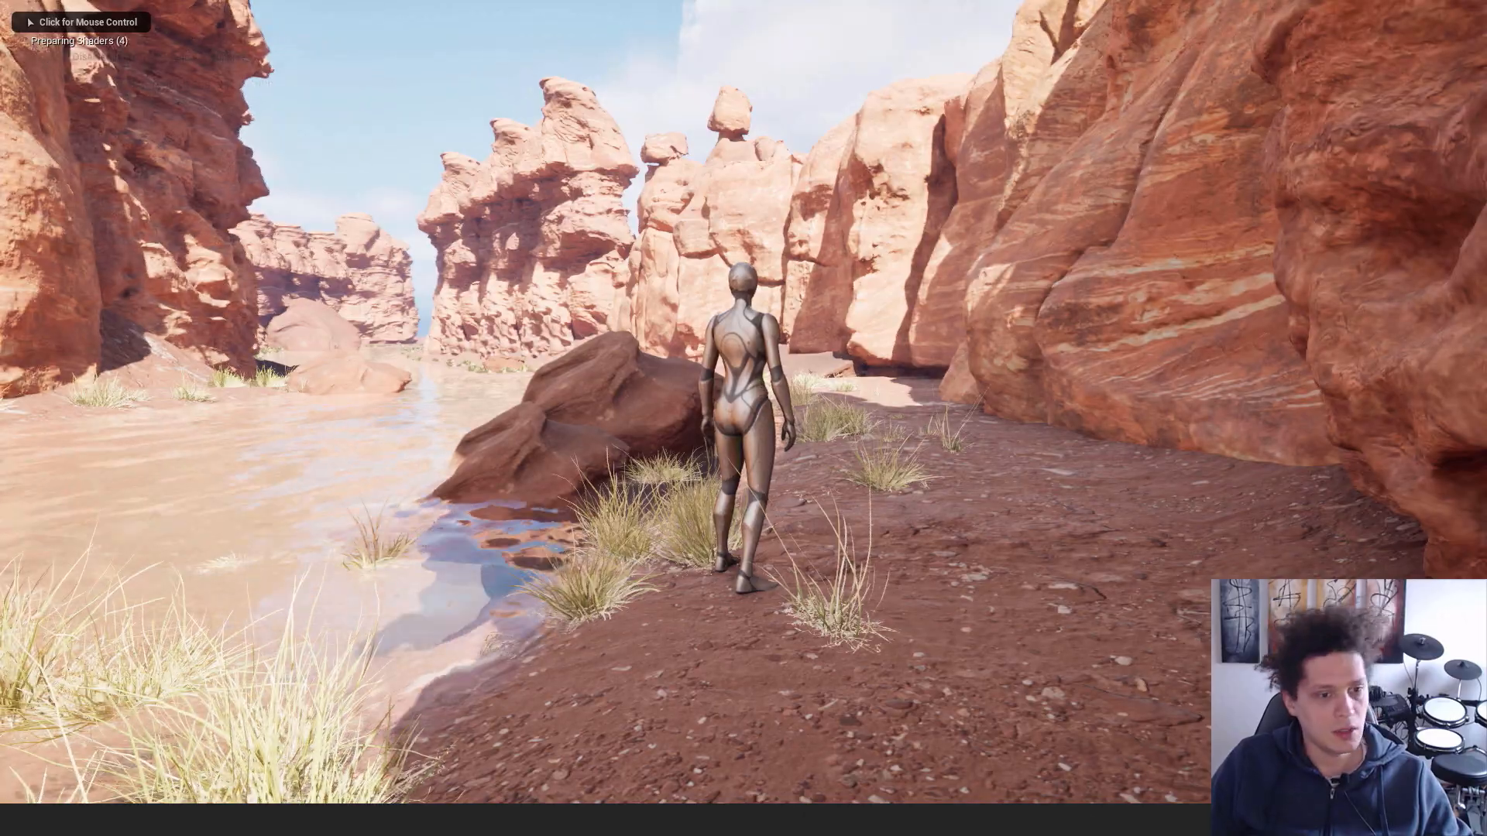
pyautogui.press('w')
pyautogui.press('w')
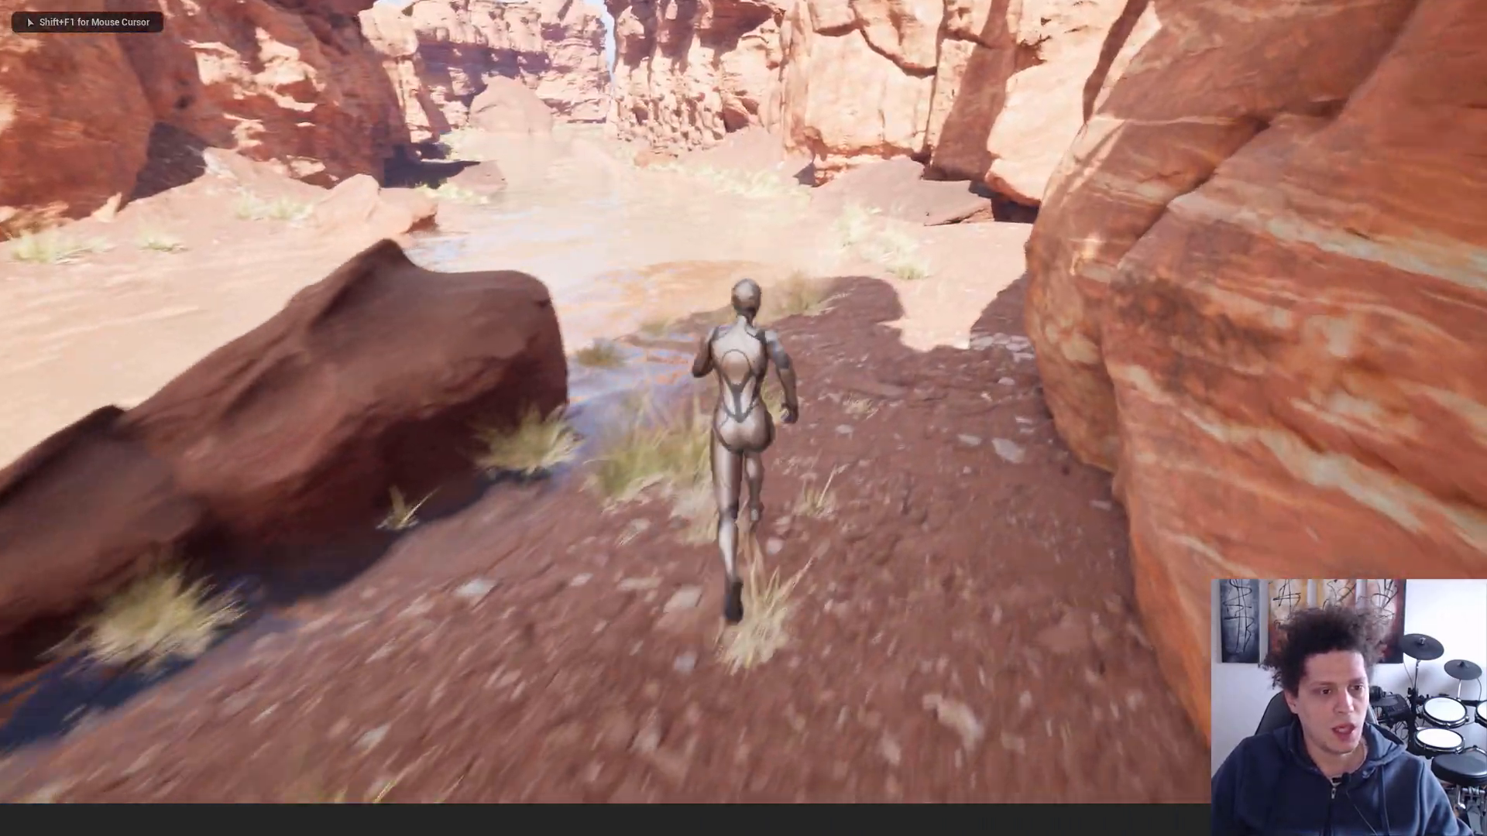
pyautogui.press('Escape')
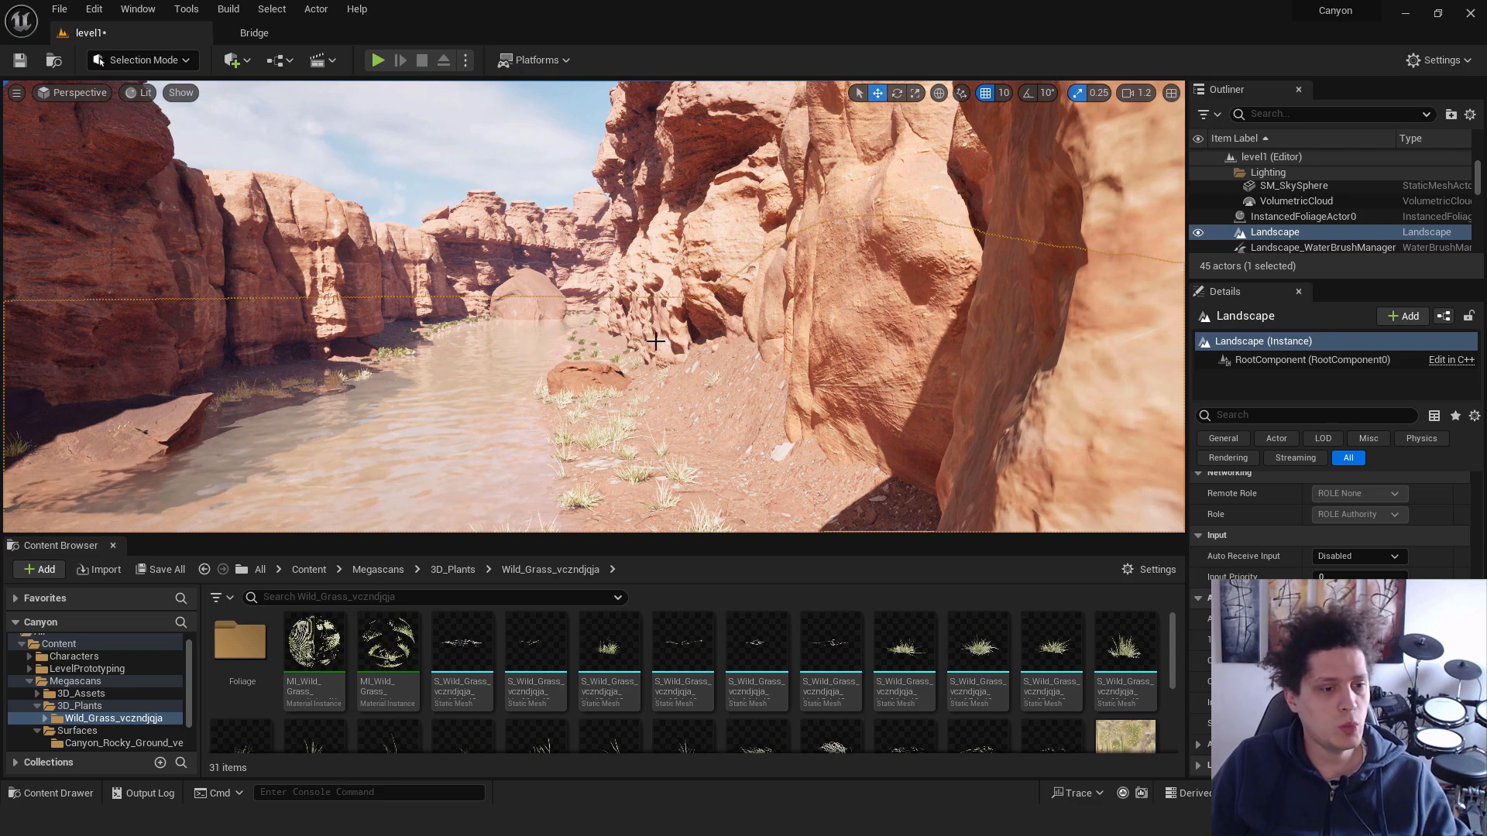
# Select the ten cliff and hoodoo meshes forming one canyon wall and duplicate them outward behind the original wall
pyautogui.moveTo(634, 329); pyautogui.dragTo(609, 343, button='right')
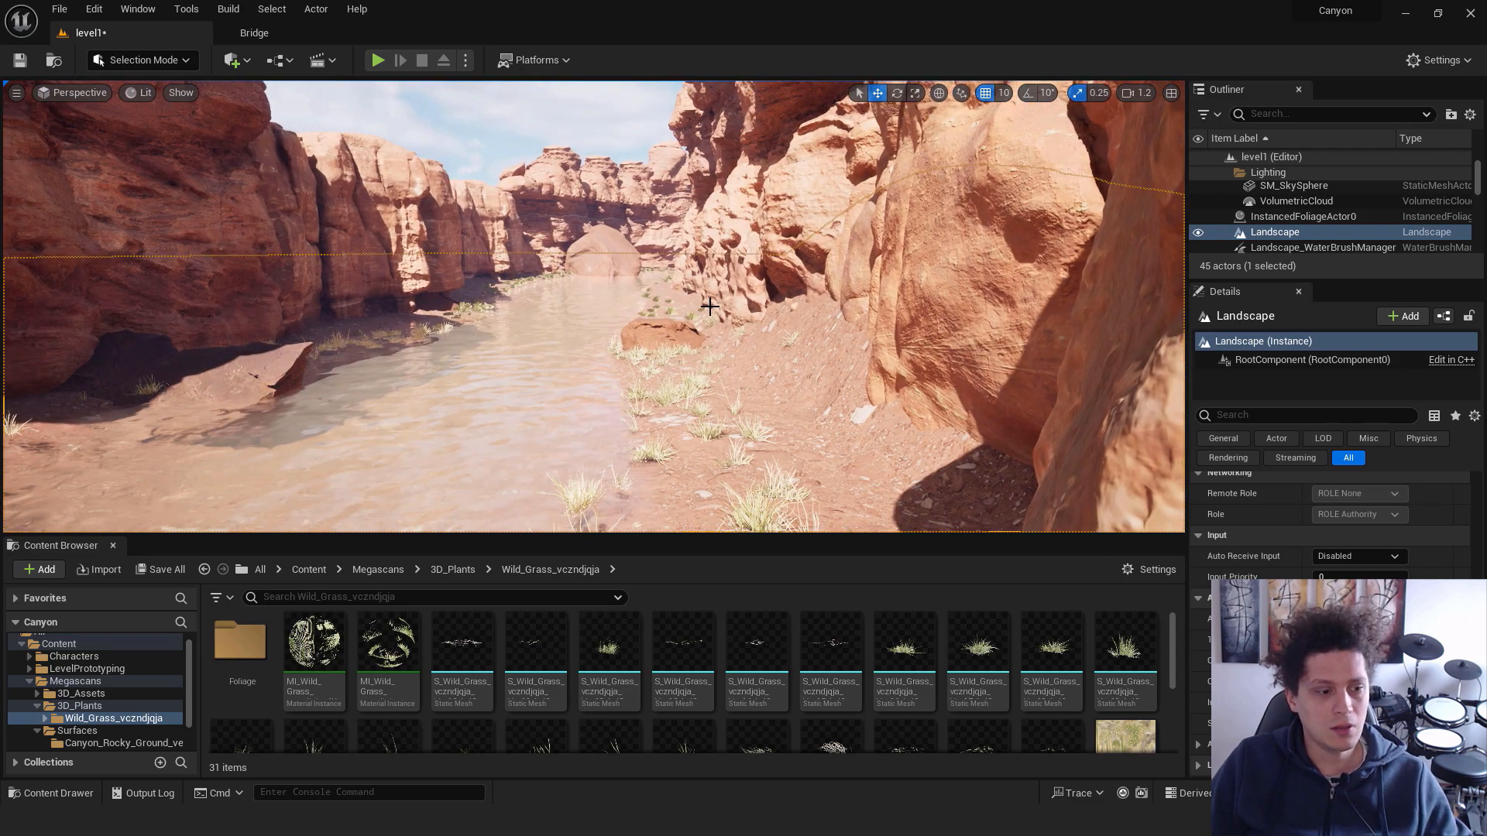
pyautogui.press('e')
pyautogui.moveTo(706, 254); pyautogui.dragTo(652, 330, button='right')
pyautogui.click(447, 329)
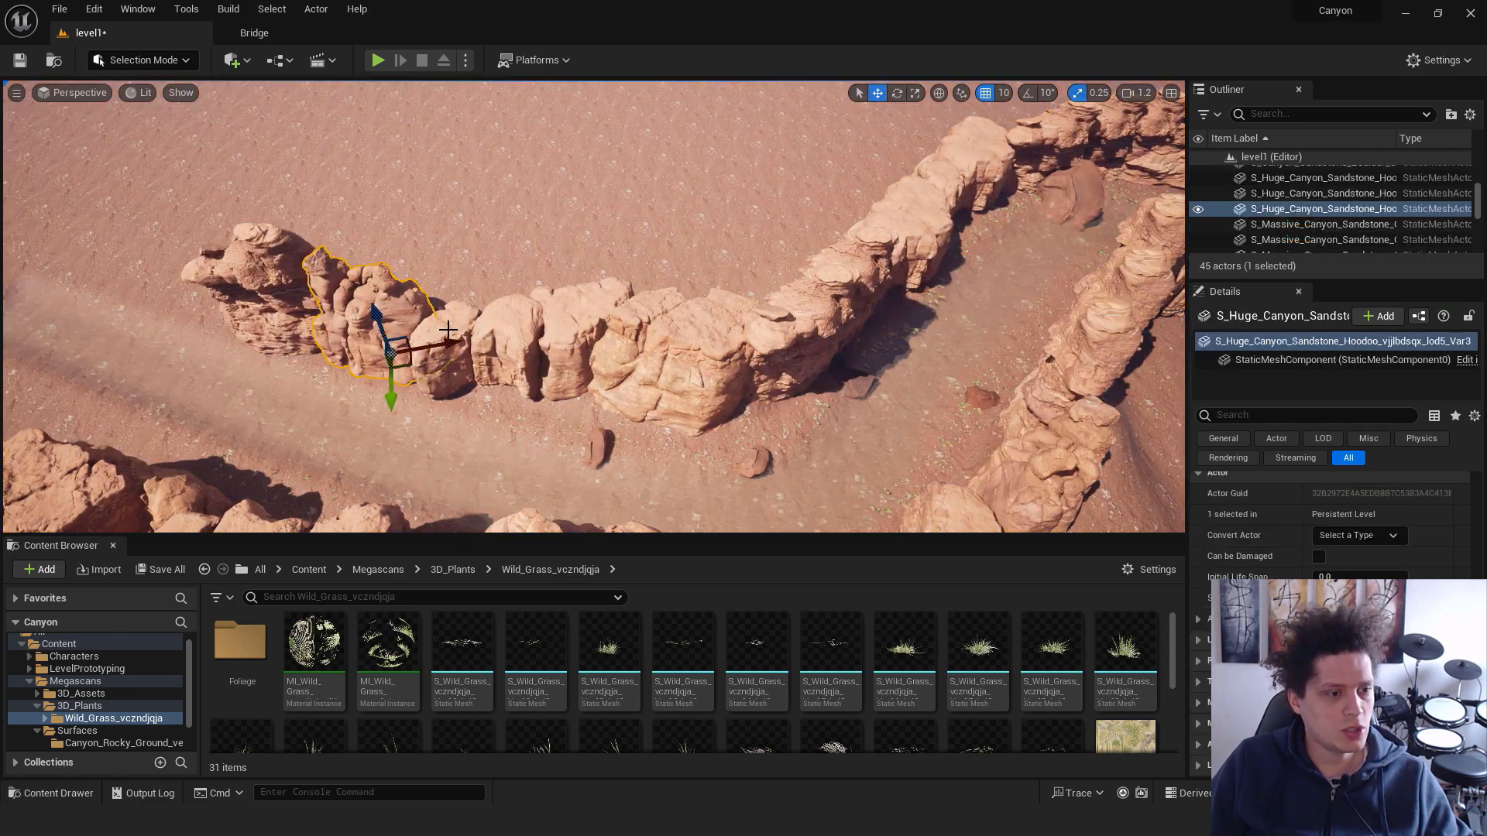
pyautogui.keyDown('shift'); pyautogui.click(281, 301); pyautogui.keyUp('shift')
pyautogui.keyDown('shift'); pyautogui.click(527, 337); pyautogui.keyUp('shift')
pyautogui.keyDown('shift'); pyautogui.click(696, 341); pyautogui.keyUp('shift')
pyautogui.keyDown('shift'); pyautogui.click(811, 295); pyautogui.keyUp('shift')
pyautogui.keyDown('shift'); pyautogui.click(930, 203); pyautogui.keyUp('shift')
pyautogui.keyDown('shift'); pyautogui.click(974, 159); pyautogui.keyUp('shift')
pyautogui.keyDown('shift'); pyautogui.click(1067, 140); pyautogui.keyUp('shift')
pyautogui.moveTo(1066, 140); pyautogui.dragTo(1038, 155, button='right')
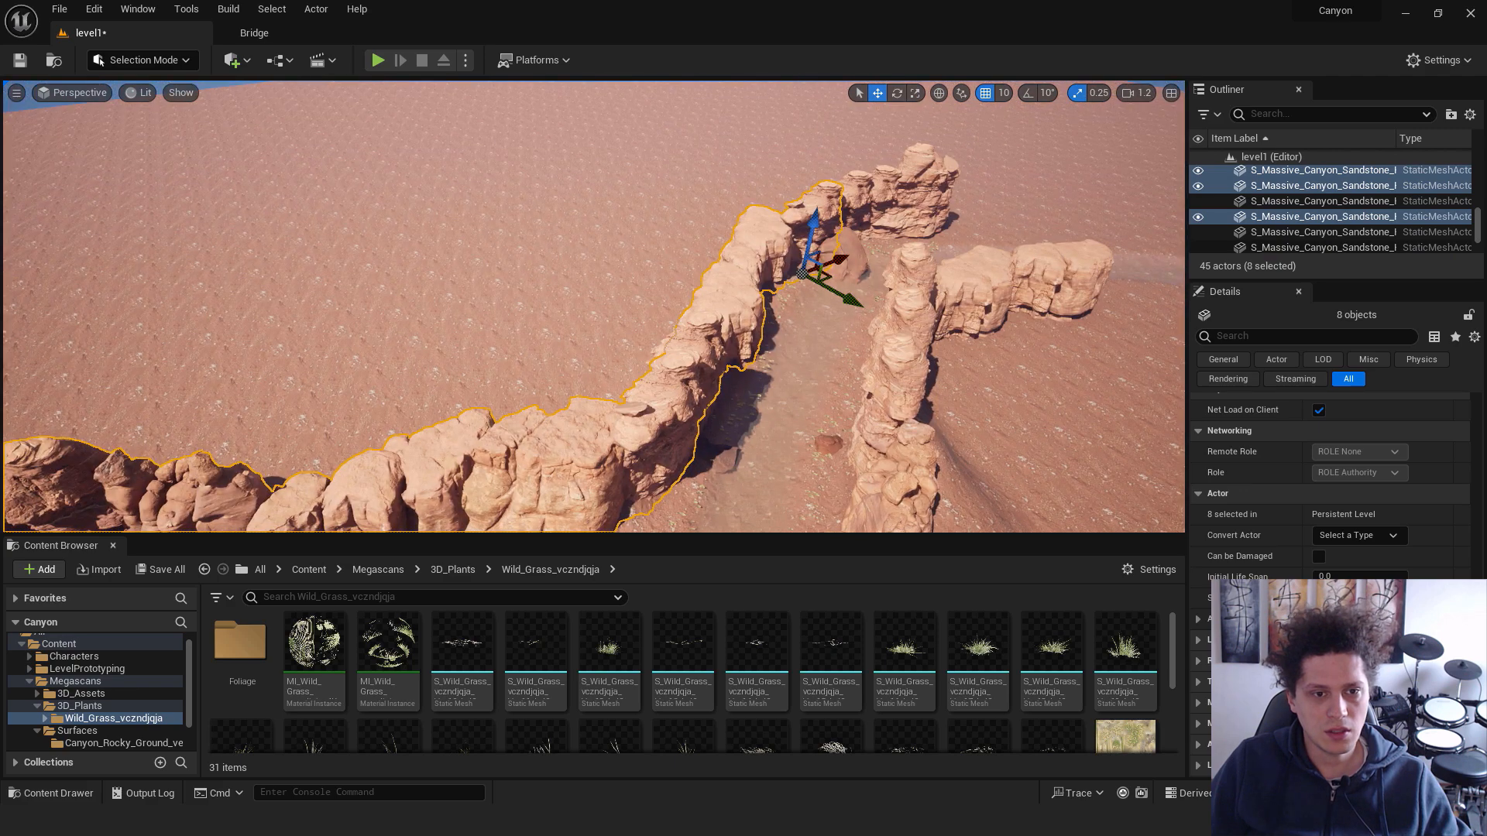
pyautogui.keyDown('shift'); pyautogui.click(909, 217); pyautogui.keyUp('shift')
pyautogui.keyDown('shift'); pyautogui.click(853, 213); pyautogui.keyUp('shift')
pyautogui.keyDown('alt'); pyautogui.moveTo(883, 286); pyautogui.dragTo(810, 120); pyautogui.keyUp('alt')
# Scale up the ten copied cliffs and reposition them as a taller backdrop row behind the first wall
pyautogui.moveTo(809, 120)
pyautogui.mouseDown(button='right')
pyautogui.moveTo(808, 89)
pyautogui.moveTo(809, 124)
pyautogui.mouseUp(button='right')
pyautogui.scroll(5, 809, 127)
pyautogui.press('r')
pyautogui.moveTo(688, 188); pyautogui.dragTo(683, 190)
pyautogui.press('w')
pyautogui.moveTo(658, 225)
pyautogui.mouseDown(button='right')
pyautogui.moveTo(659, 252)
pyautogui.moveTo(658, 225)
pyautogui.mouseUp(button='right')
pyautogui.press('s')
pyautogui.press('w')
pyautogui.moveTo(715, 193); pyautogui.dragTo(747, 184)
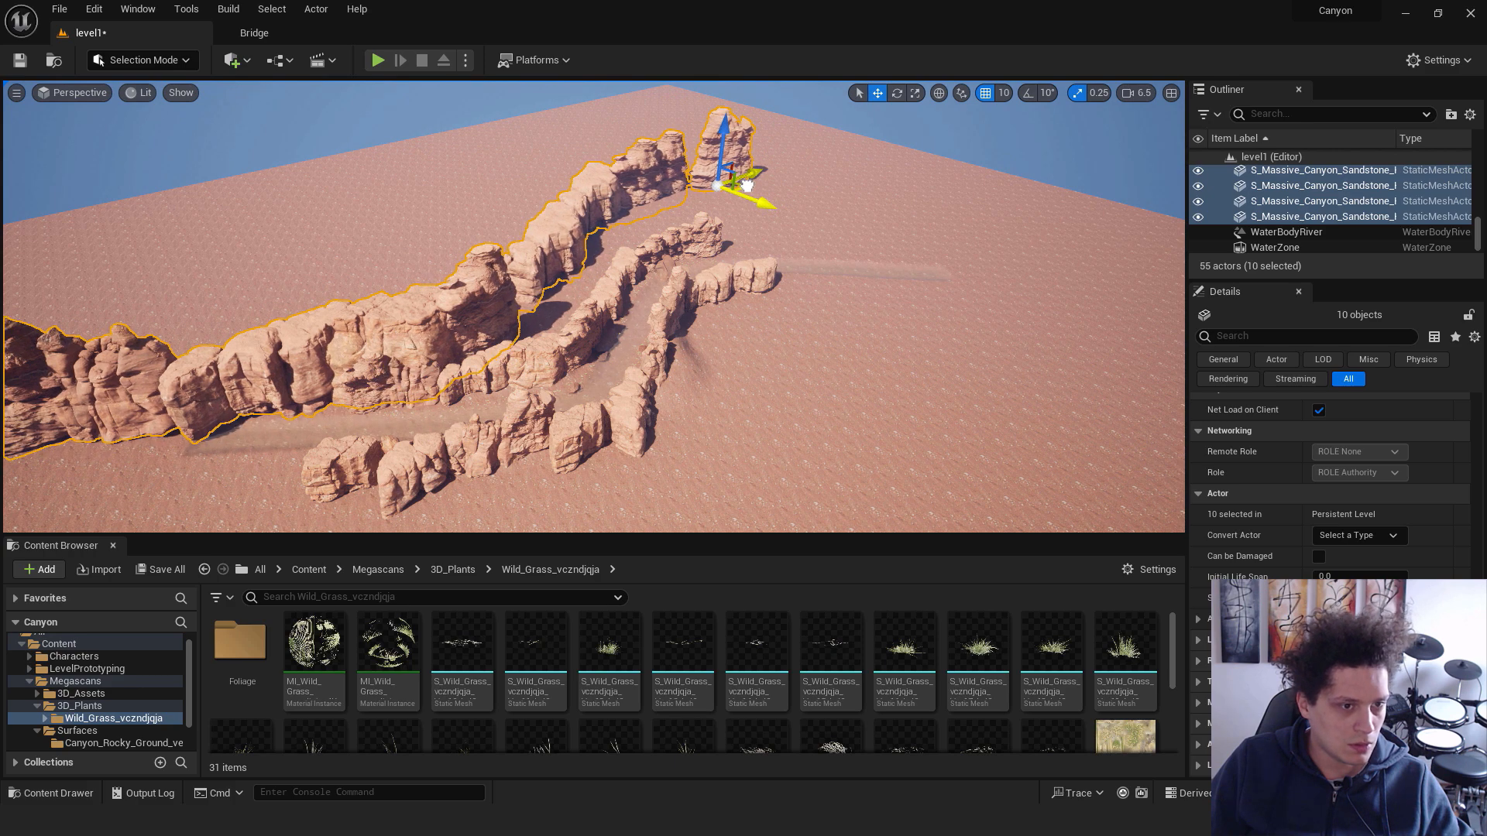
# Select the eleven cliff meshes of the opposite canyon wall and duplicate them outward from the river
pyautogui.click(457, 499)
pyautogui.click(346, 467)
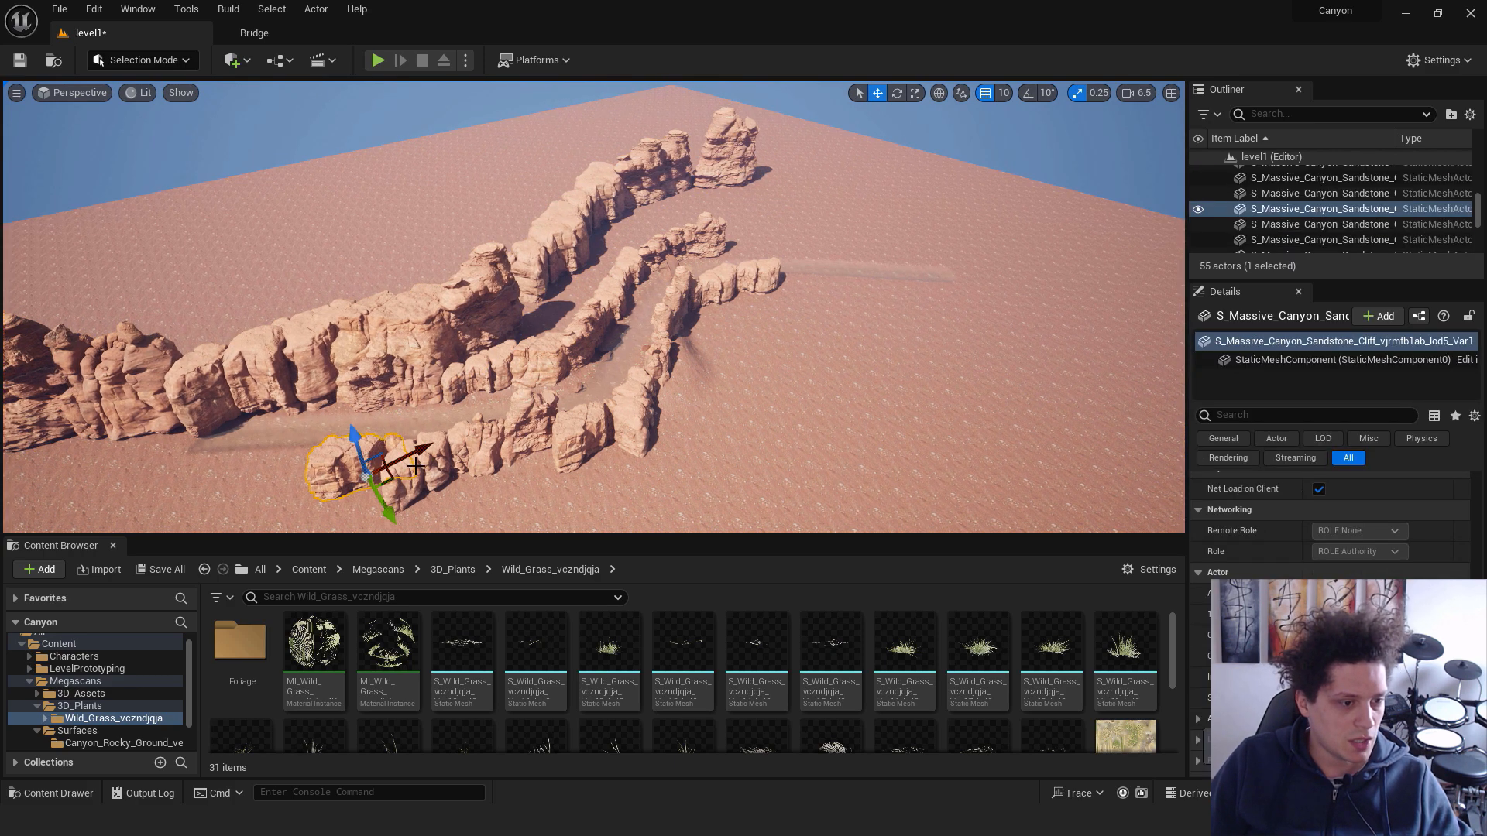
pyautogui.click(412, 466)
pyautogui.keyDown('ctrl'); pyautogui.click(486, 442); pyautogui.keyUp('ctrl')
pyautogui.keyDown('ctrl'); pyautogui.click(573, 432); pyautogui.keyUp('ctrl')
pyautogui.keyDown('ctrl'); pyautogui.click(612, 432); pyautogui.keyUp('ctrl')
pyautogui.keyDown('ctrl'); pyautogui.click(631, 412); pyautogui.keyUp('ctrl')
pyautogui.keyDown('ctrl'); pyautogui.click(663, 345); pyautogui.keyUp('ctrl')
pyautogui.keyDown('ctrl'); pyautogui.click(671, 319); pyautogui.keyUp('ctrl')
pyautogui.keyDown('ctrl'); pyautogui.click(693, 293); pyautogui.keyUp('ctrl')
pyautogui.keyDown('ctrl'); pyautogui.click(720, 277); pyautogui.keyUp('ctrl')
pyautogui.keyDown('ctrl'); pyautogui.click(753, 273); pyautogui.keyUp('ctrl')
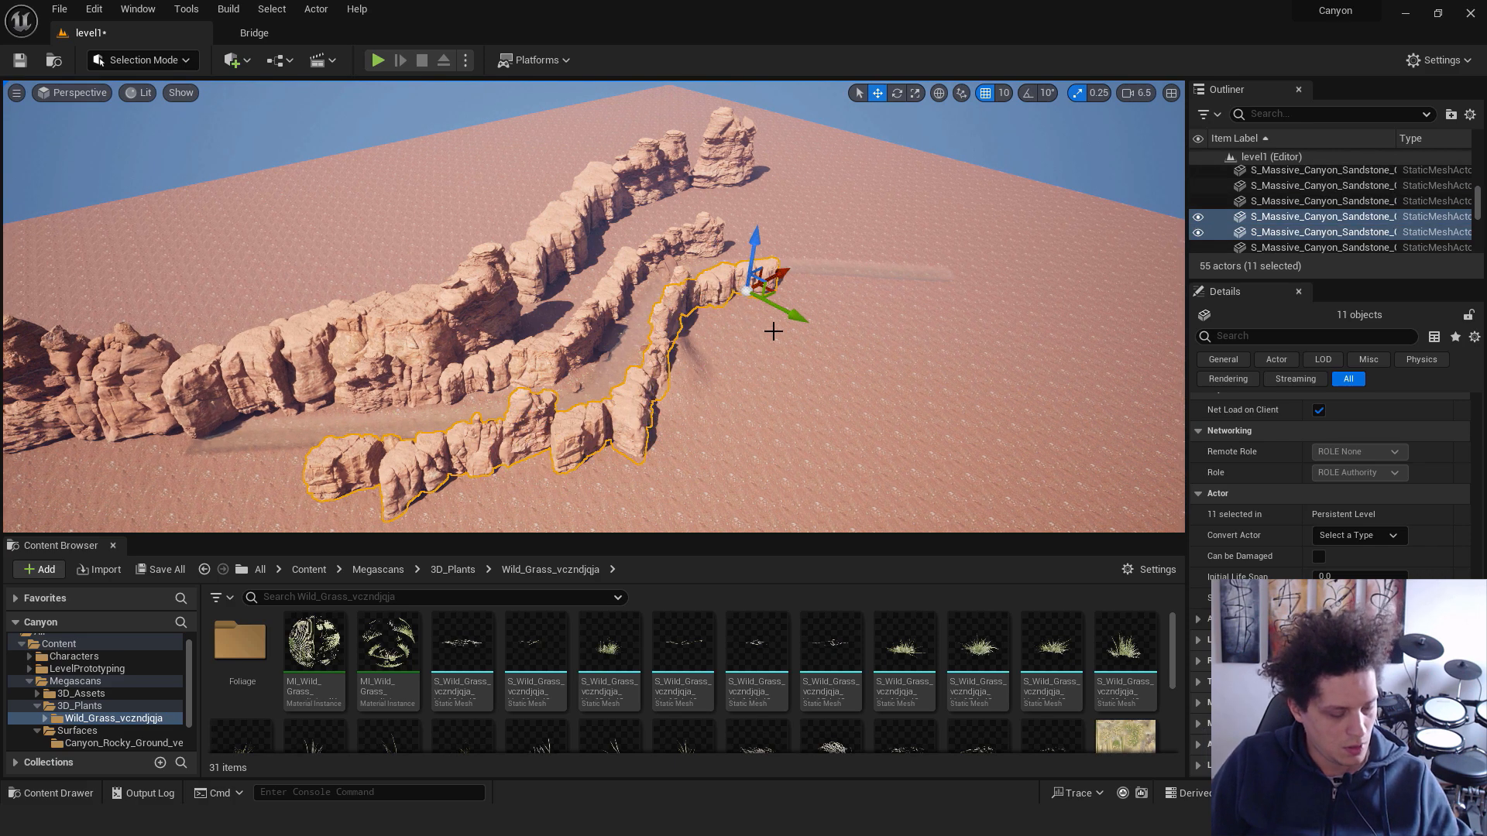
pyautogui.keyDown('alt'); pyautogui.moveTo(794, 316); pyautogui.dragTo(1062, 380); pyautogui.keyUp('alt')
# Scale up the eleven copied cliffs behind the opposite wall and deselect them
pyautogui.press('r')
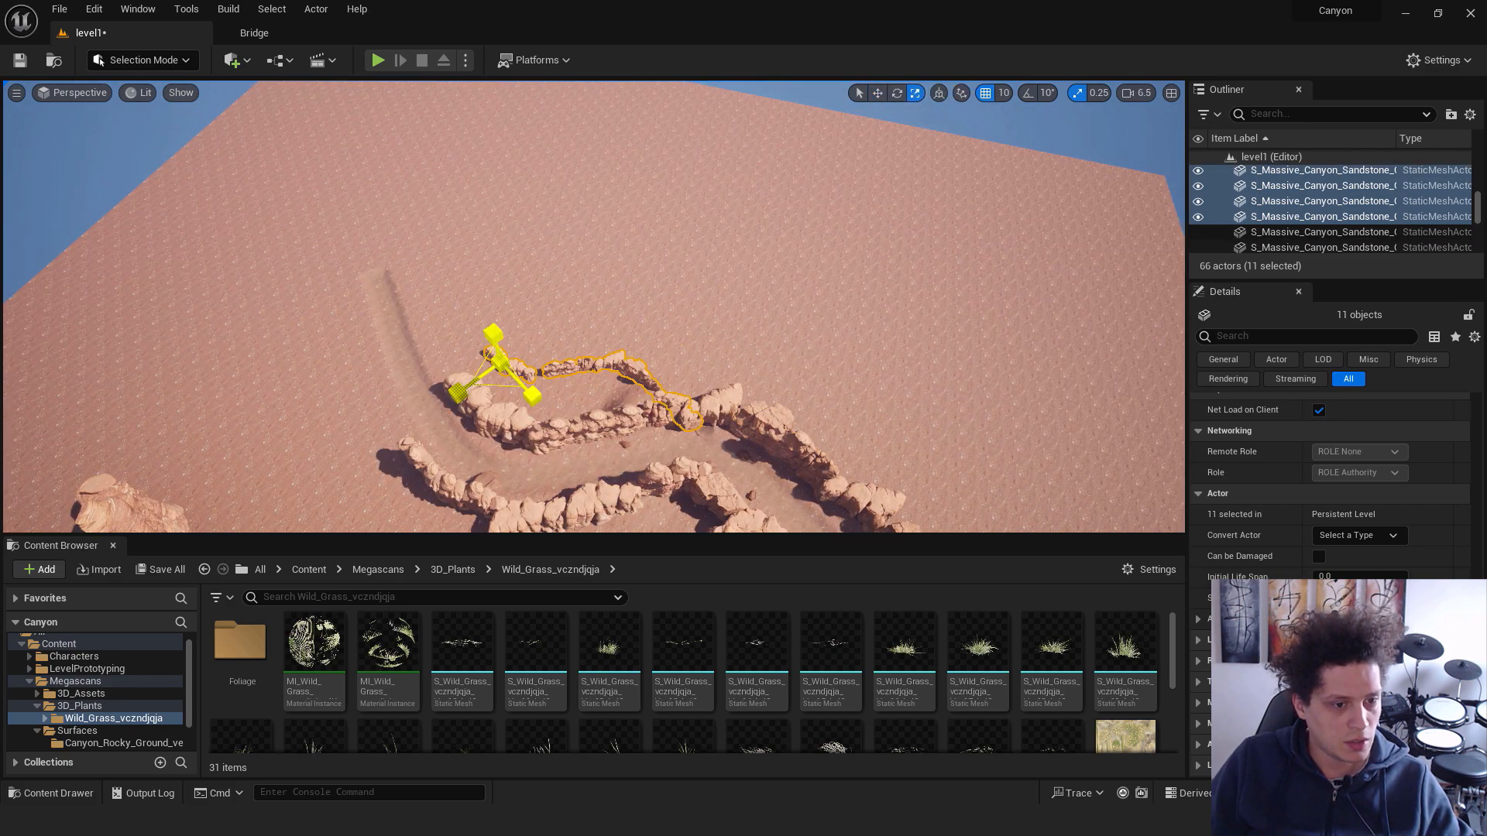
pyautogui.moveTo(503, 358); pyautogui.dragTo(398, 336)
pyautogui.click(614, 266)
# Play-test from the canyon floor, running the character along the river to check the larger background cliffs
pyautogui.moveTo(614, 265); pyautogui.dragTo(1007, 403, button='right')
pyautogui.rightClick(646, 244)
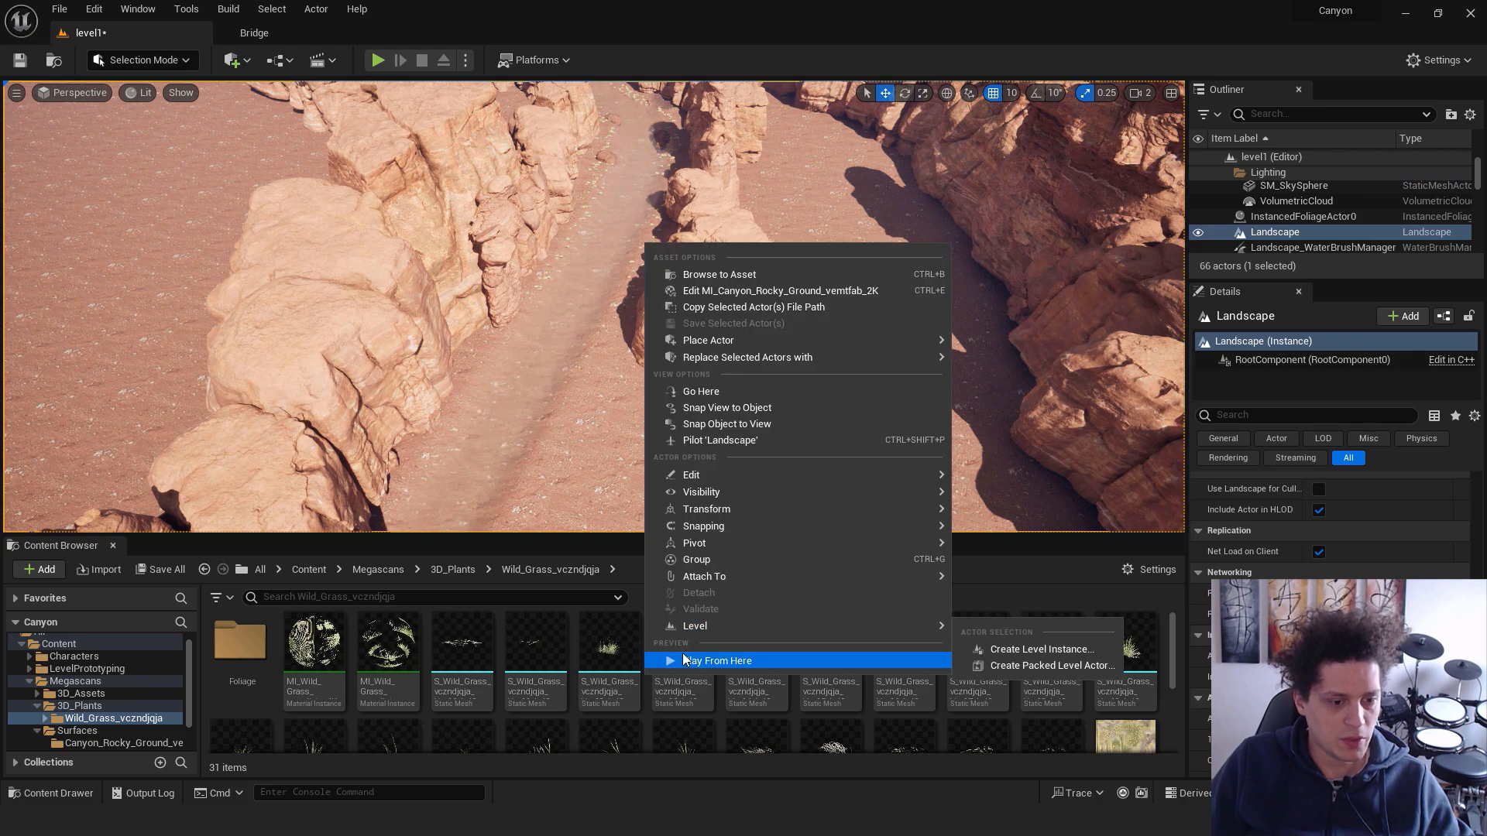
pyautogui.click(685, 660)
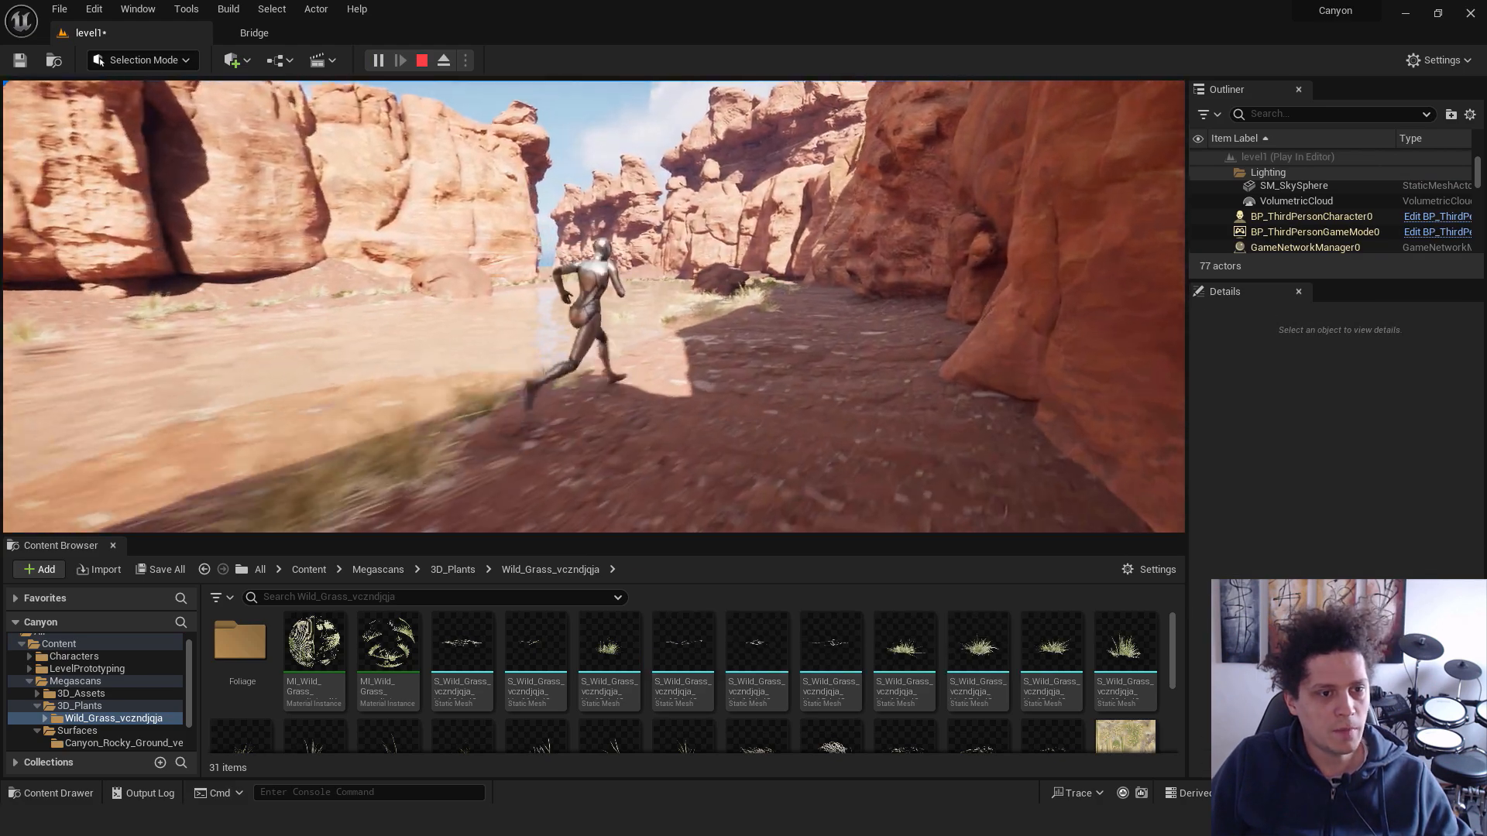
pyautogui.press('w')
pyautogui.press('d')
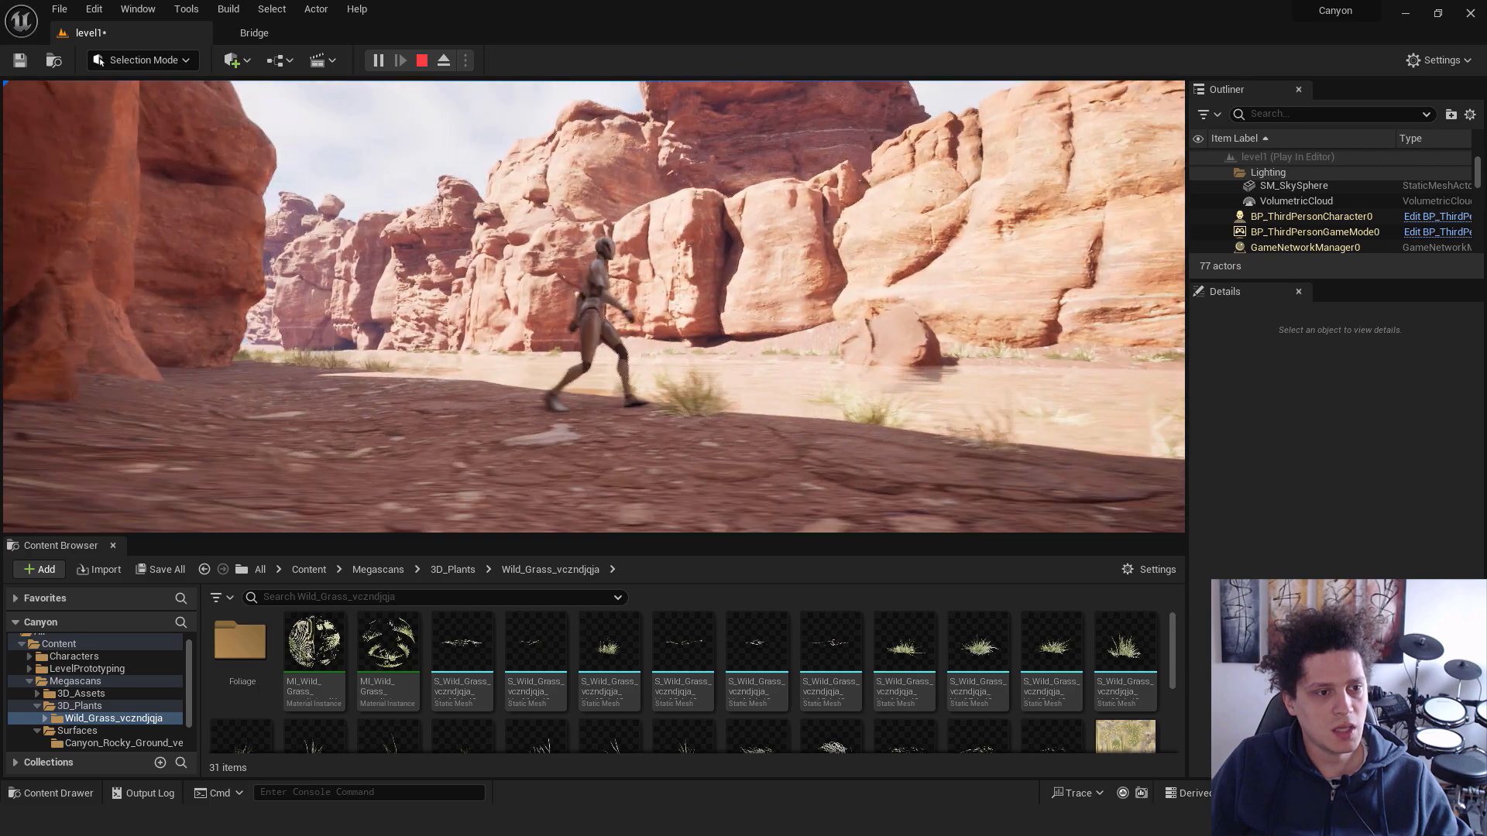
pyautogui.press('Escape')
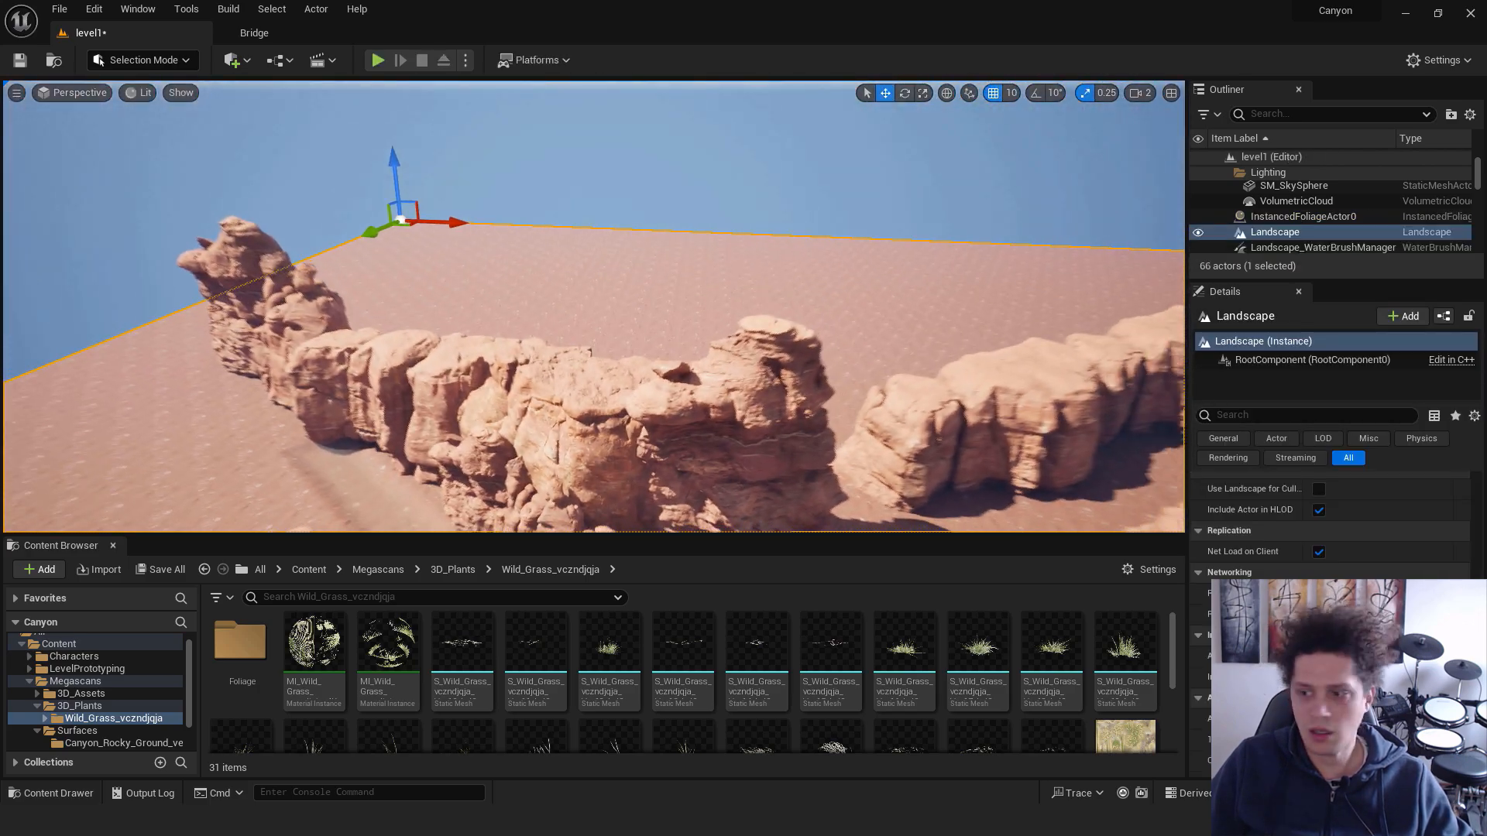
pyautogui.moveTo(230, 225)
pyautogui.mouseDown(button='right')
pyautogui.moveTo(240, 240)
pyautogui.moveTo(231, 232)
pyautogui.mouseUp(button='right')
pyautogui.click(221, 180)
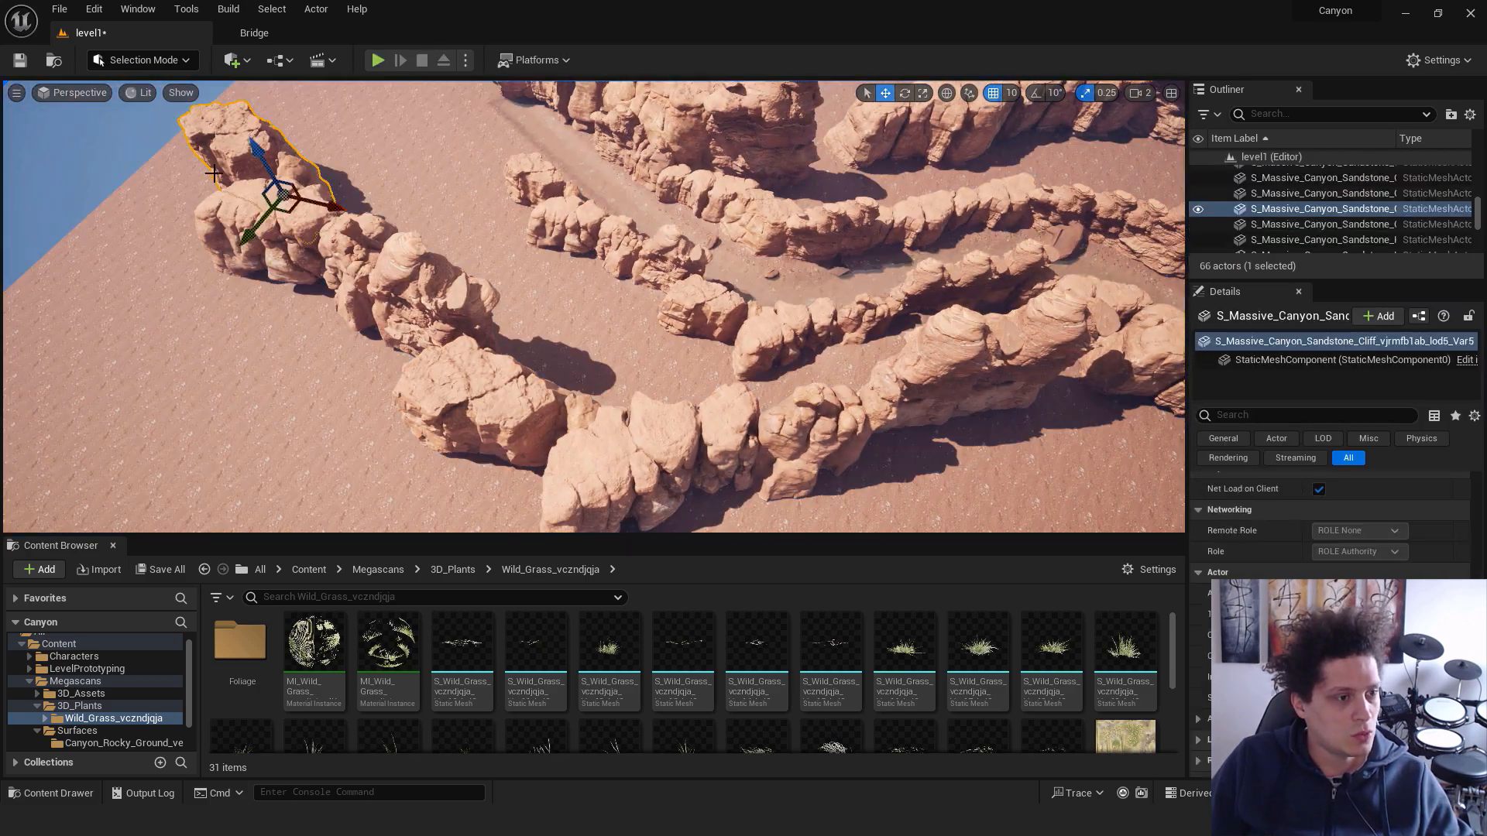
pyautogui.keyDown('ctrl'); pyautogui.click(338, 244); pyautogui.keyUp('ctrl')
pyautogui.keyDown('ctrl'); pyautogui.click(490, 389); pyautogui.keyUp('ctrl')
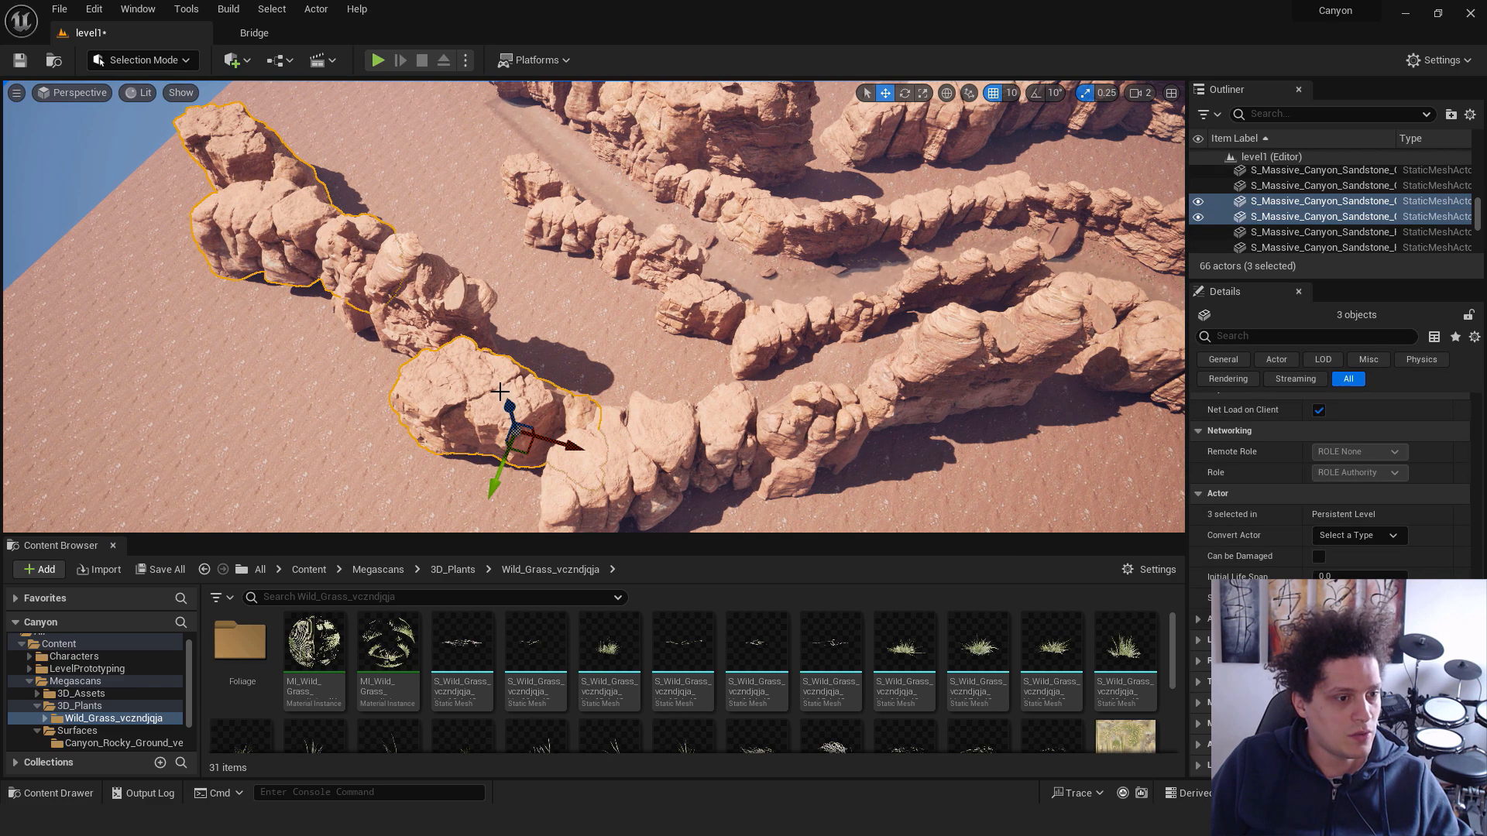
pyautogui.click(637, 260)
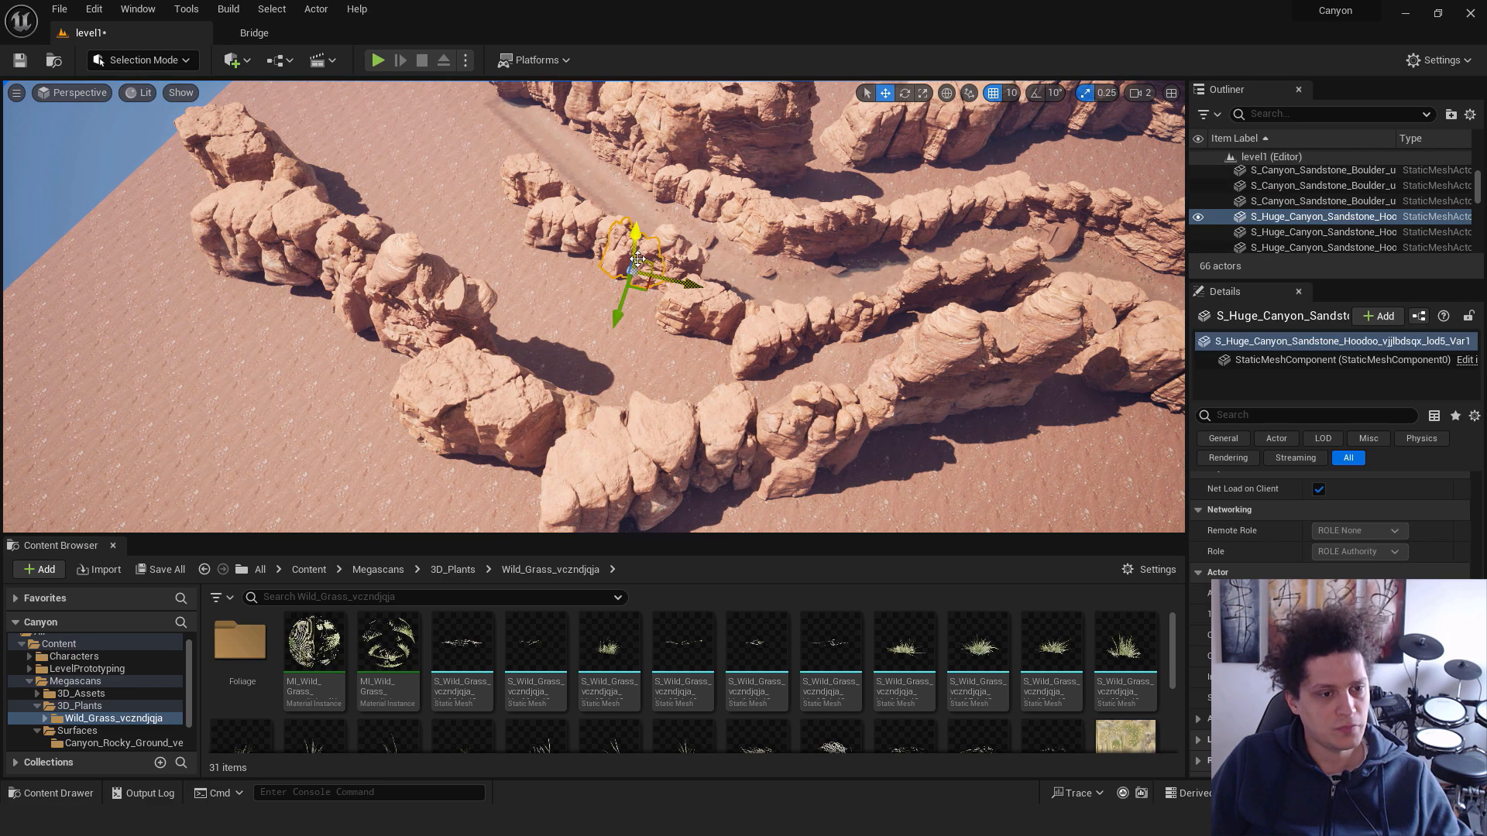
# Create a packed level actor from four cliffs of the outer row with pivot Center Min Z, saving it as bulkofcliffs and BPP_bulkofcliffs
pyautogui.click(220, 149)
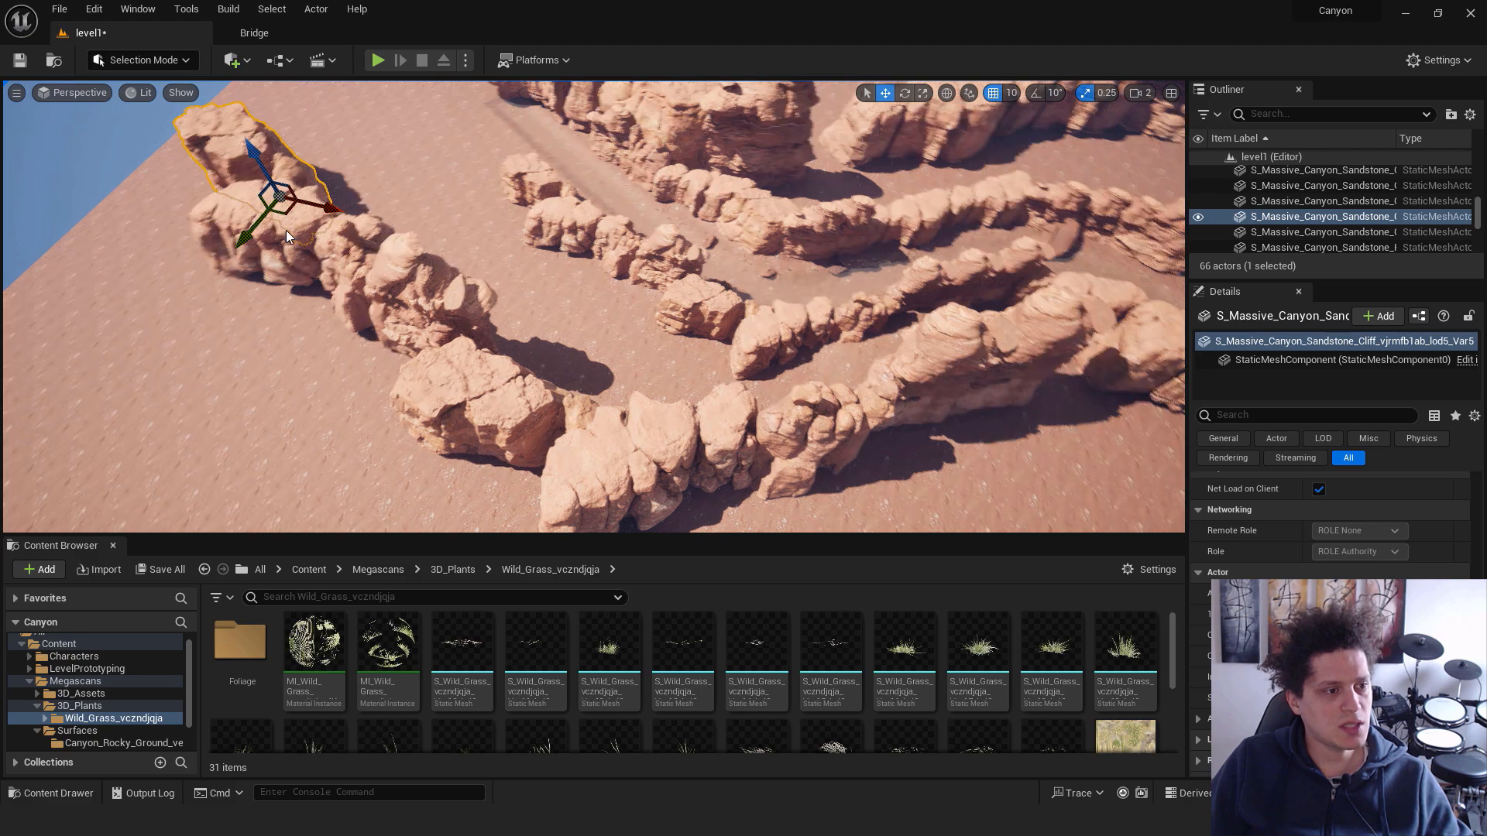
pyautogui.keyDown('ctrl'); pyautogui.click(287, 236); pyautogui.keyUp('ctrl')
pyautogui.keyDown('ctrl'); pyautogui.click(463, 372); pyautogui.keyUp('ctrl')
pyautogui.keyDown('ctrl'); pyautogui.click(482, 408); pyautogui.keyUp('ctrl')
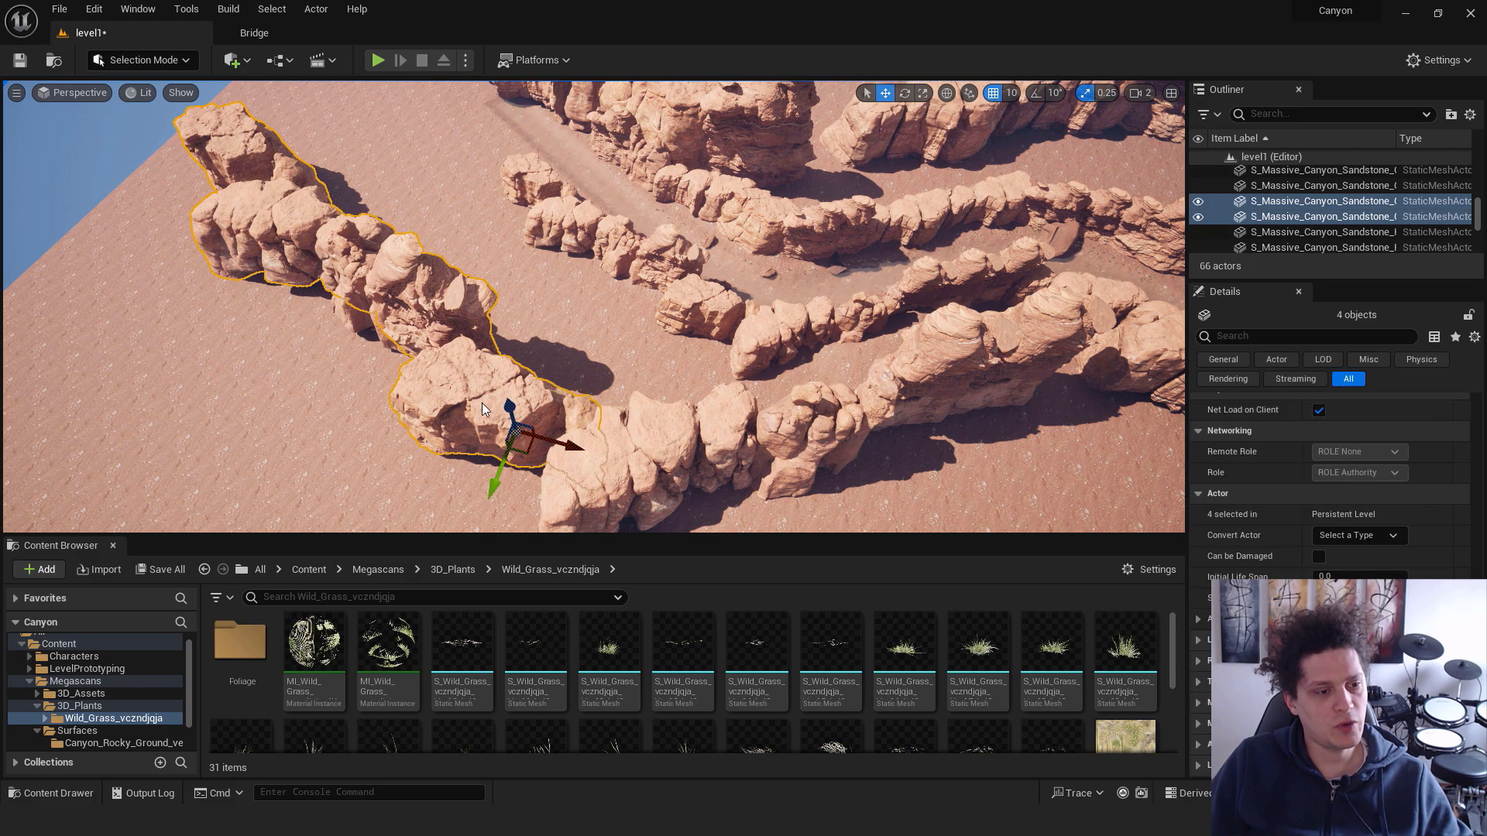
pyautogui.press('f')
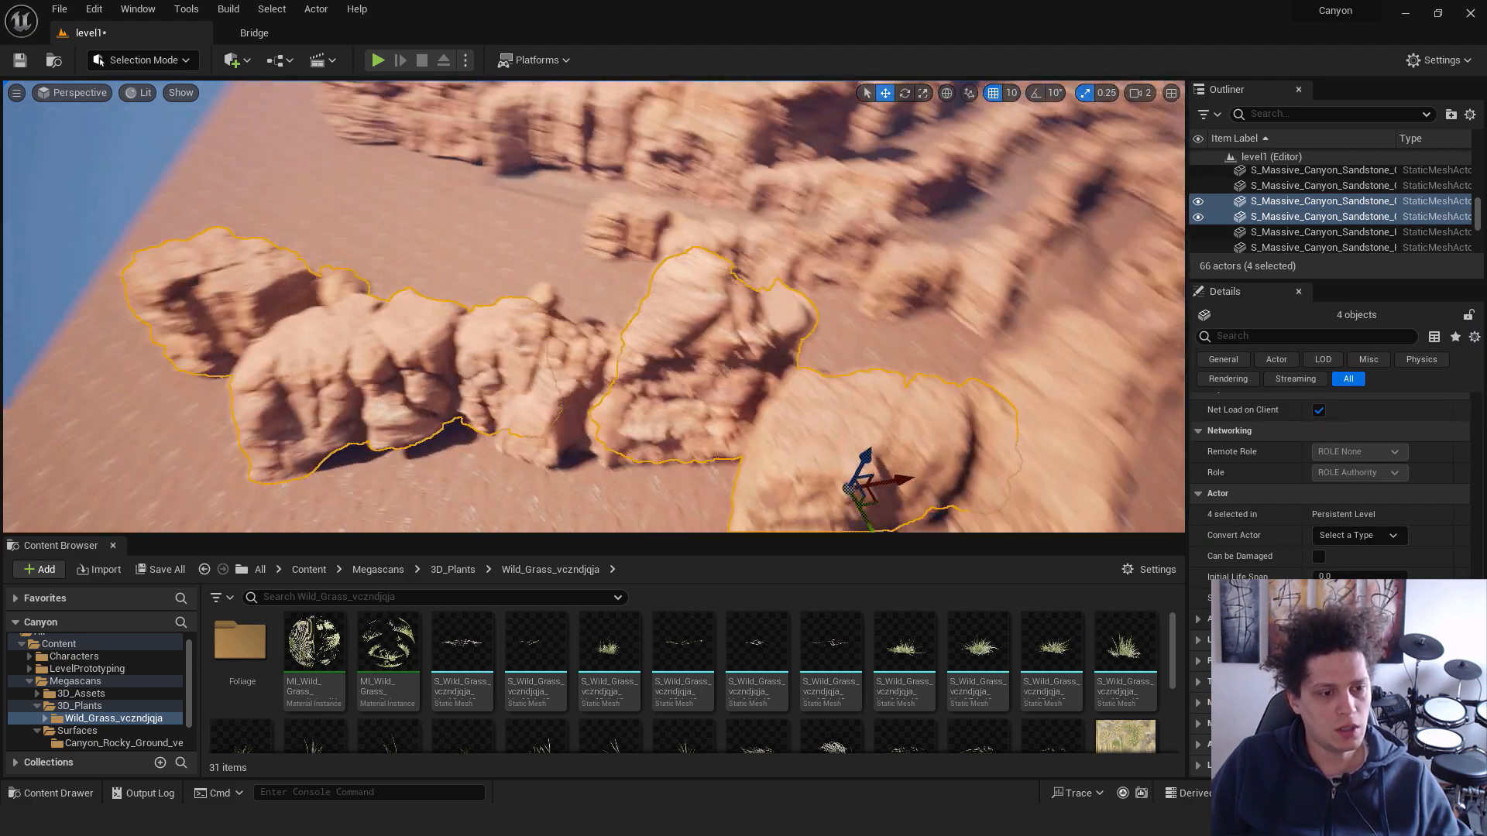
pyautogui.rightClick(666, 399)
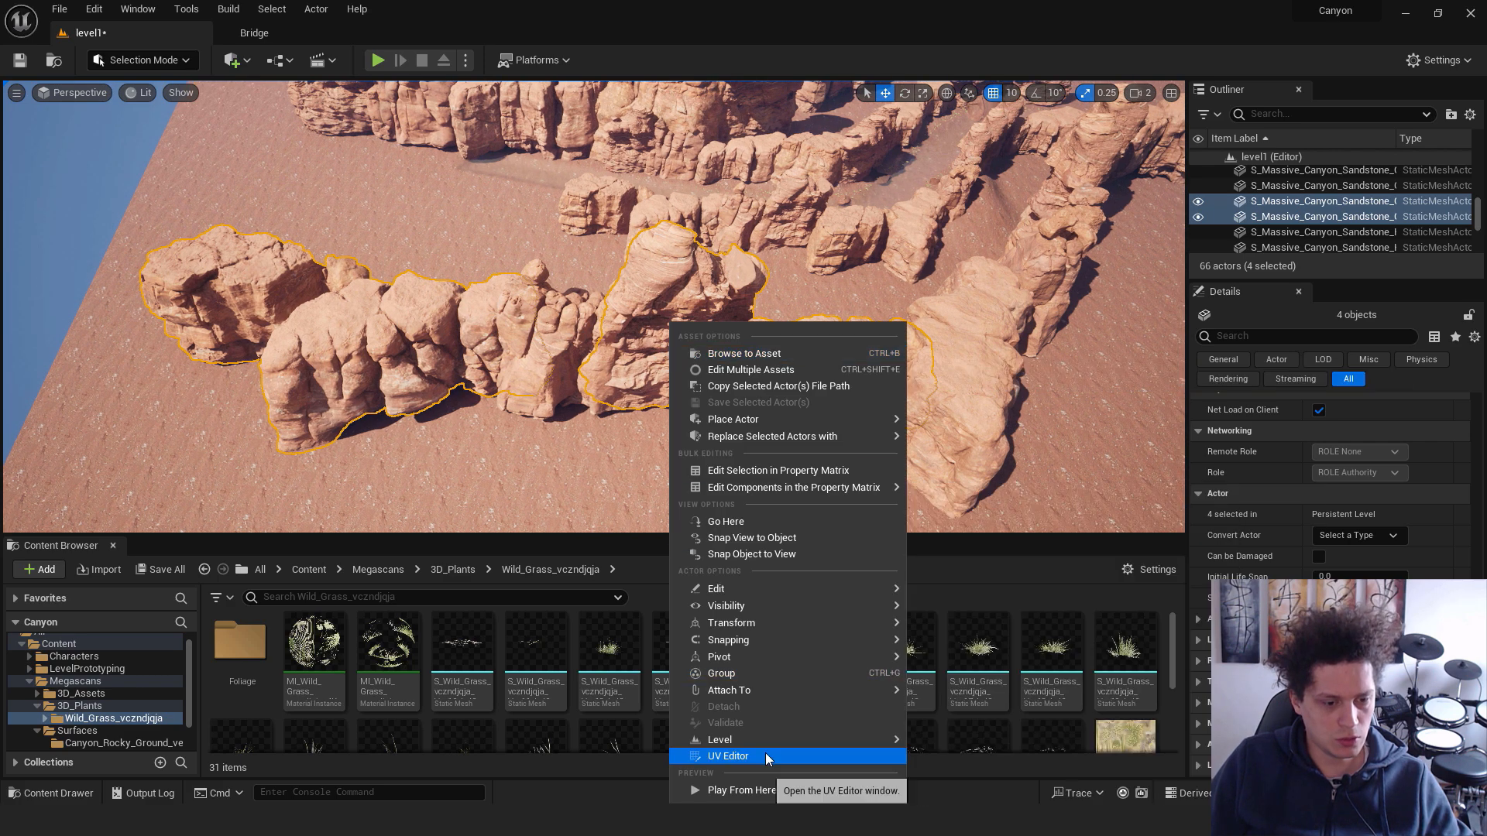
pyautogui.moveTo(767, 742)
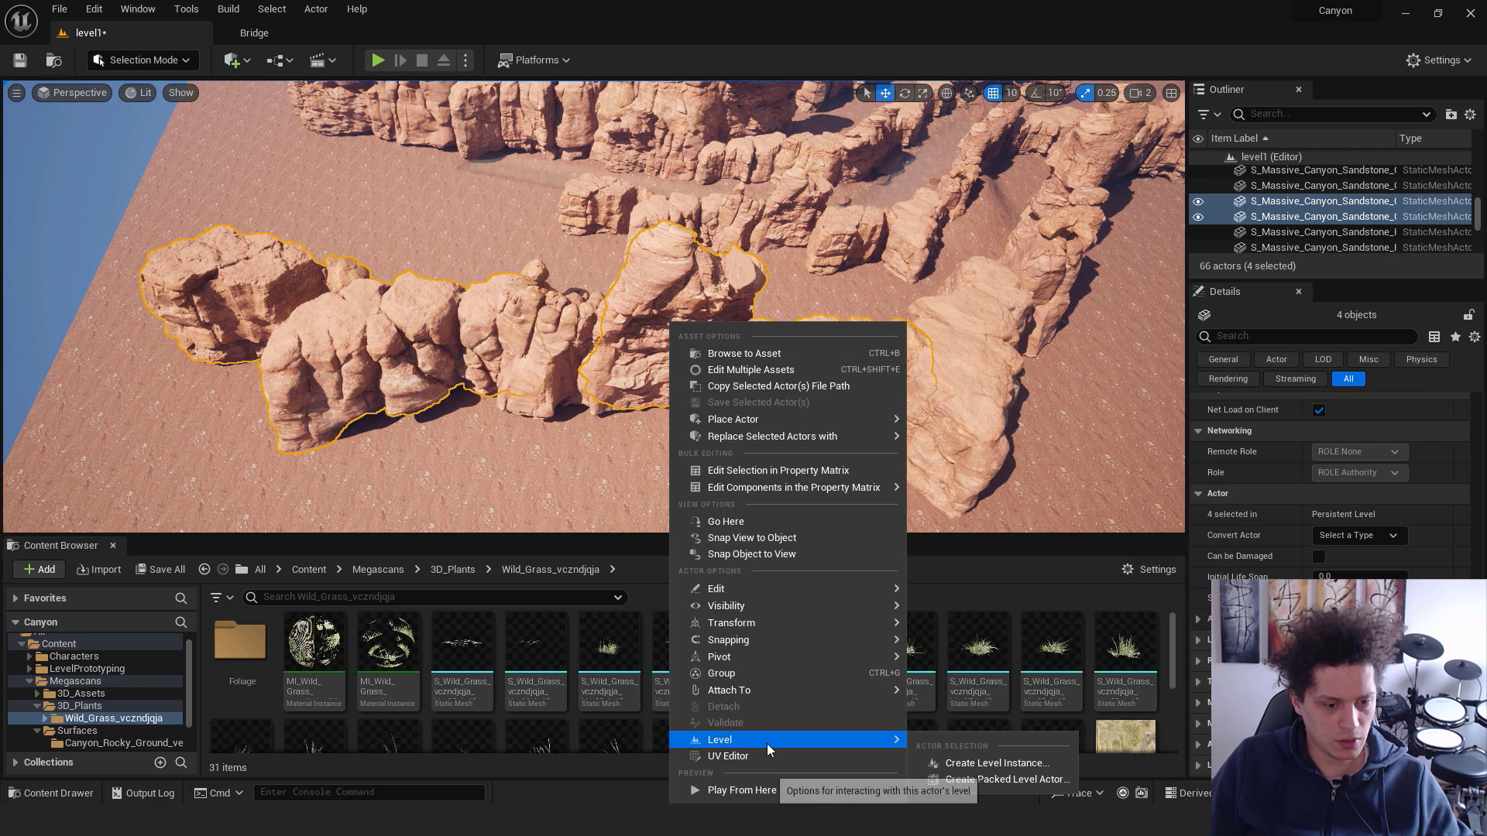
pyautogui.click(996, 780)
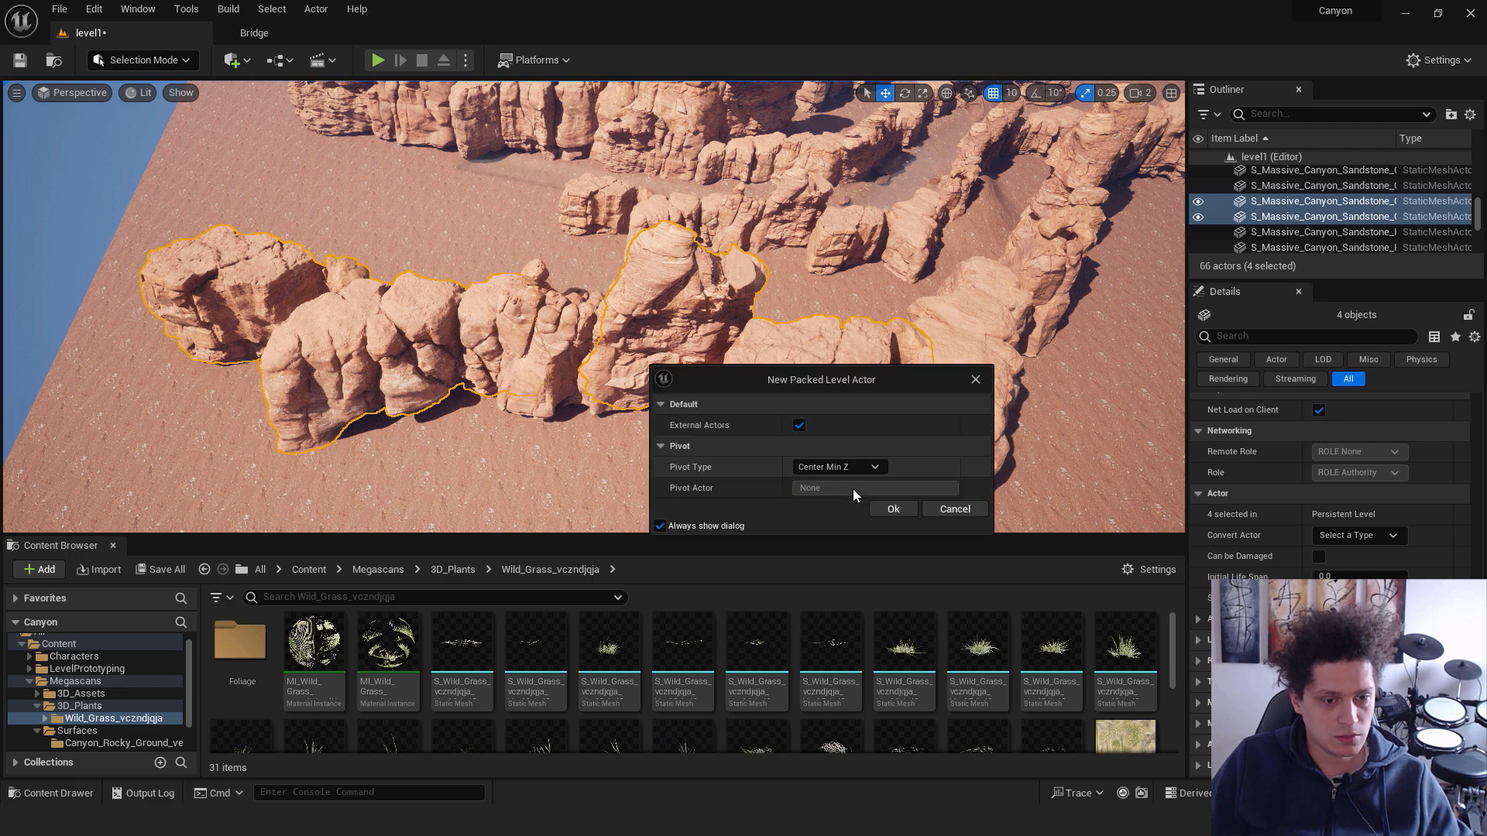
pyautogui.click(892, 510)
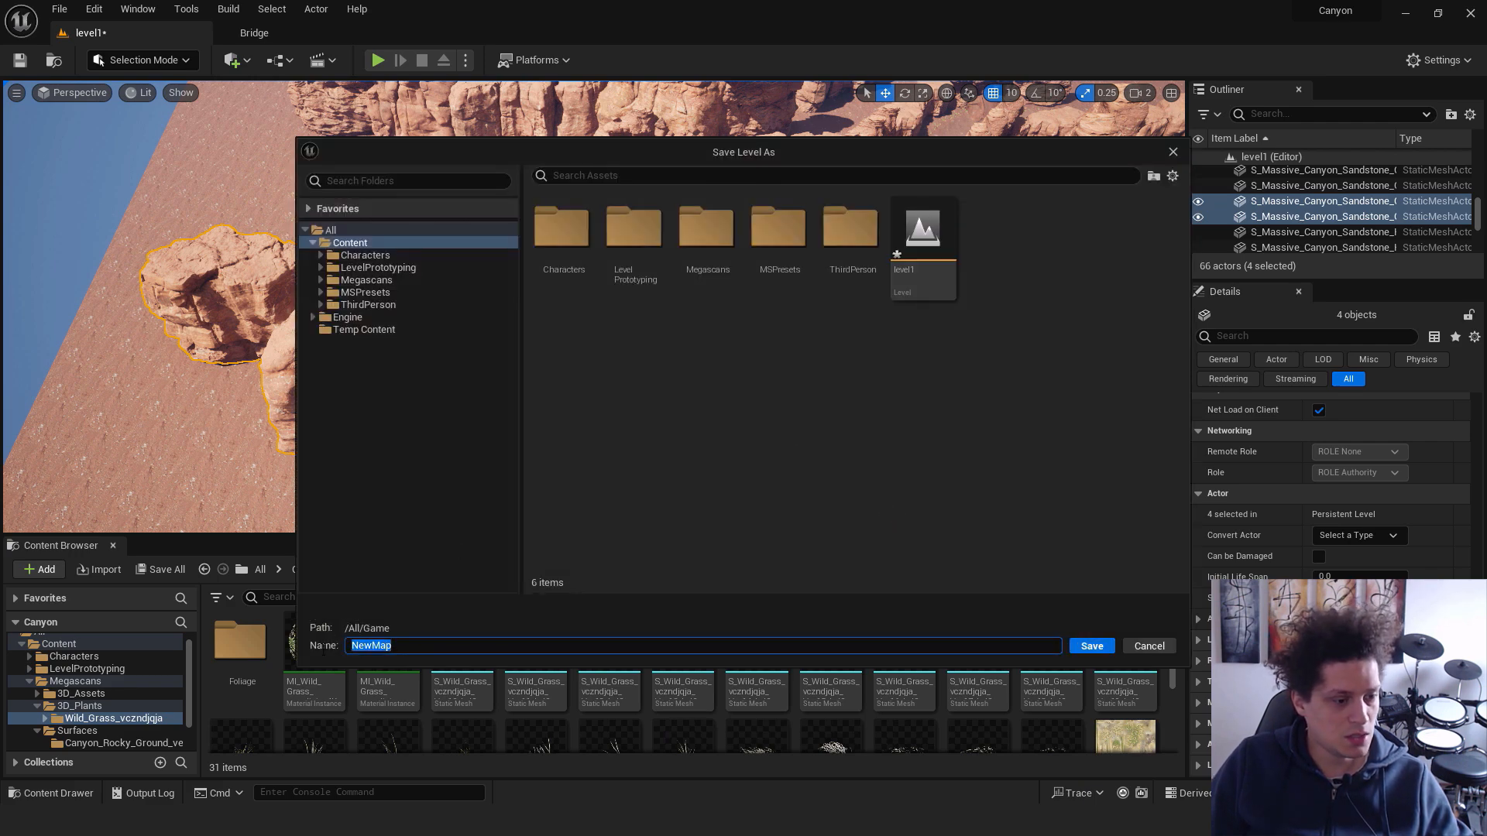
pyautogui.write('bulkofcliffs')
pyautogui.press('Return')
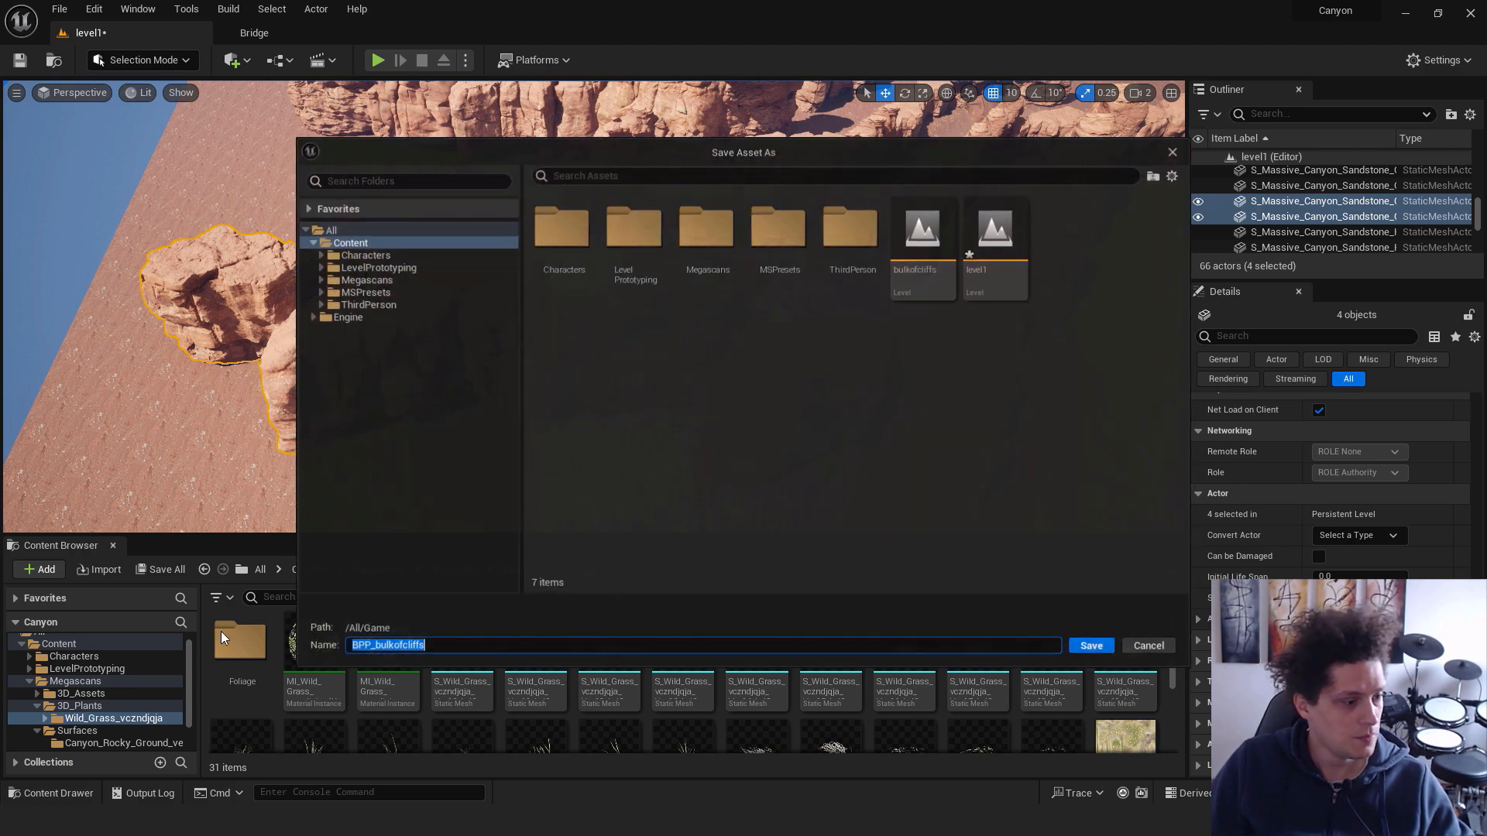
pyautogui.press('Return')
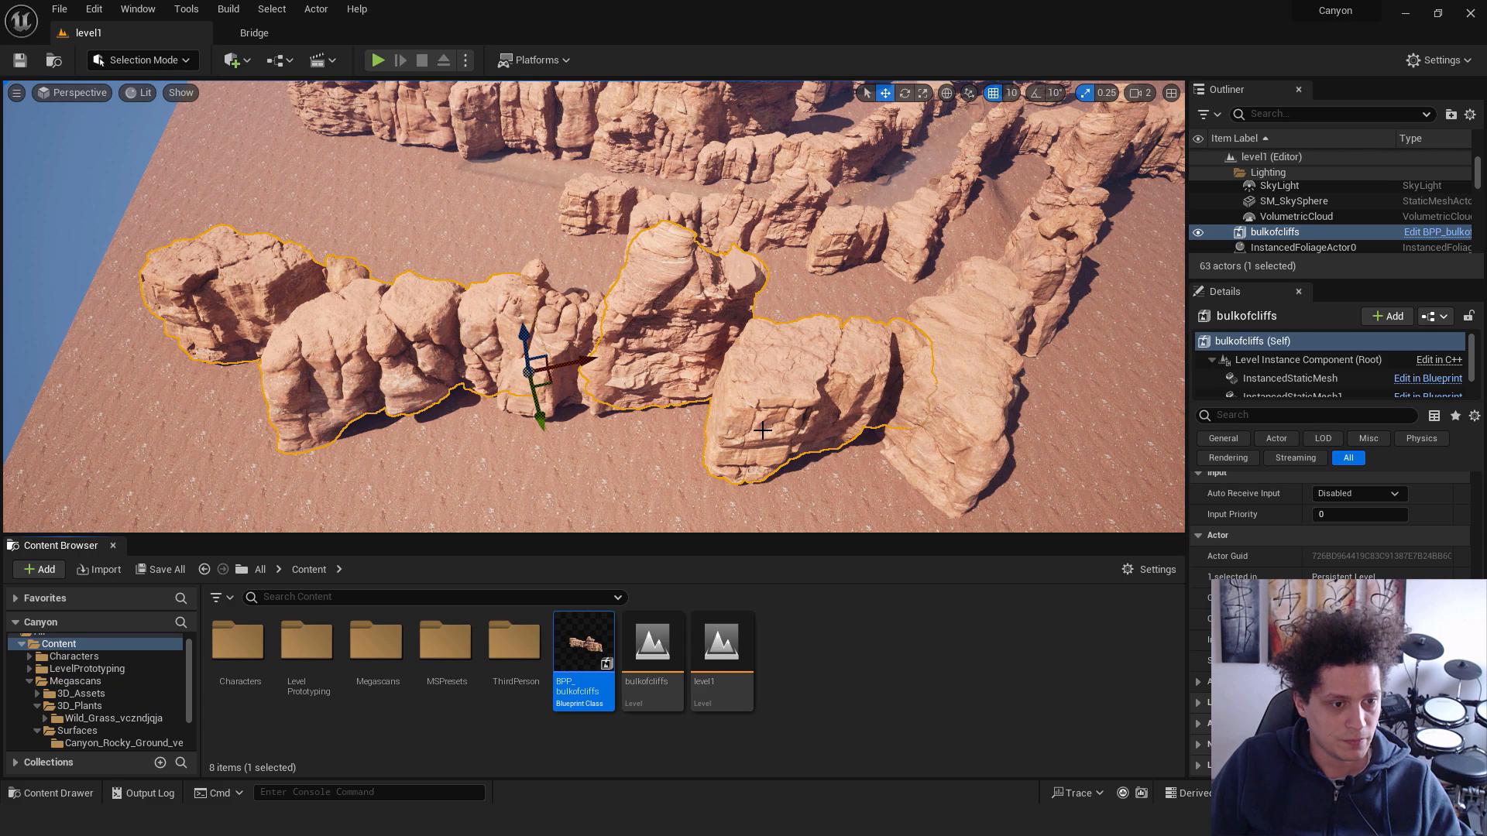
# Try moving the bulkofcliffs packed actor as a single unit and delete the selected group
pyautogui.click(556, 444)
pyautogui.click(397, 339)
pyautogui.moveTo(397, 339); pyautogui.dragTo(401, 339, button='right')
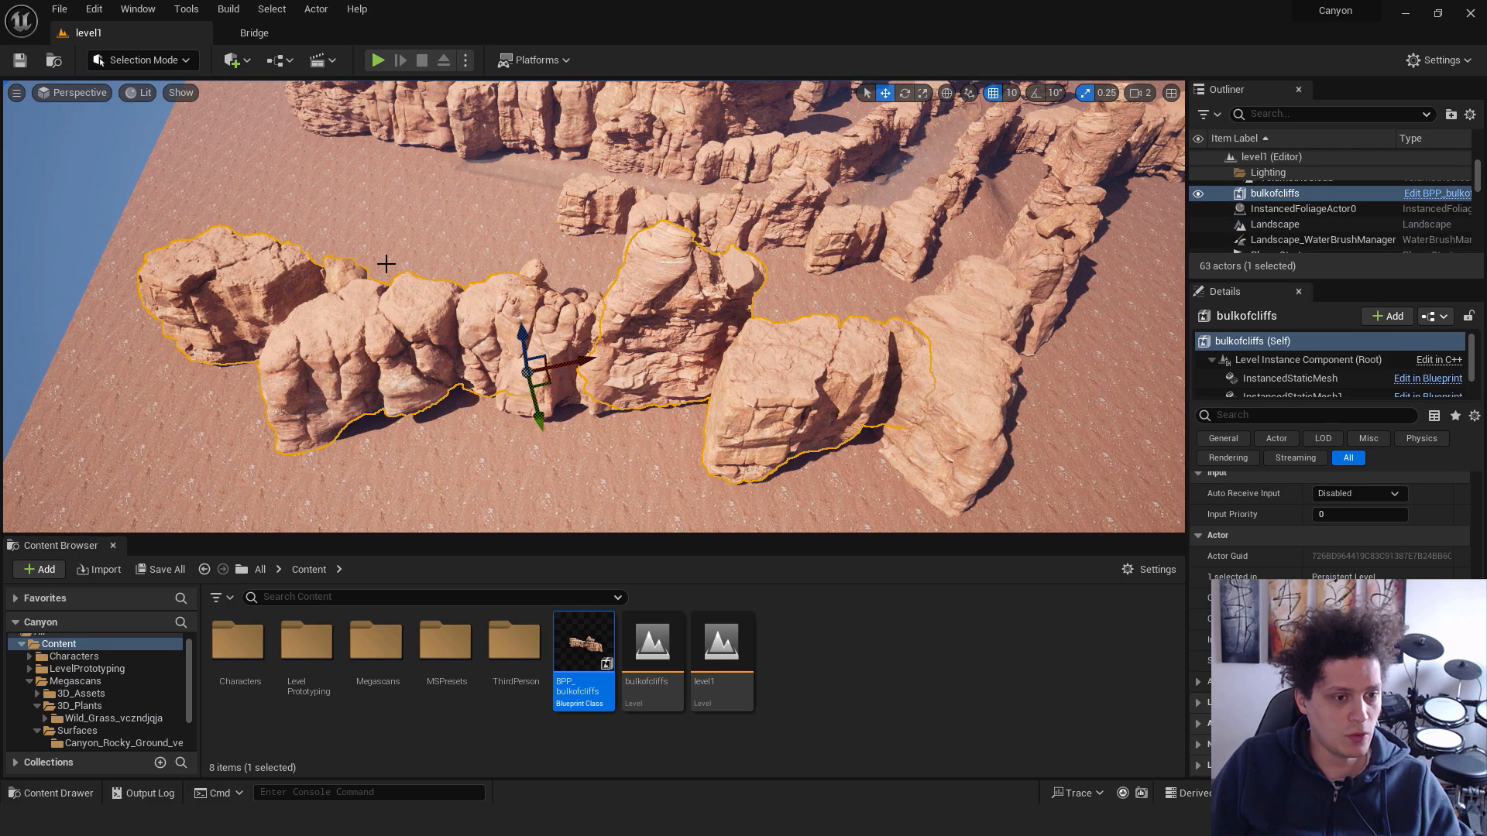
pyautogui.moveTo(555, 381); pyautogui.dragTo(463, 293)
pyautogui.click(587, 389)
pyautogui.press('Delete')
# Select the huge sandstone cliff beside the isolated tall rock at the canyon's outer edge and remove it
pyautogui.moveTo(532, 381); pyautogui.dragTo(534, 382, button='right')
pyautogui.click(441, 310)
pyautogui.moveTo(440, 310); pyautogui.dragTo(511, 306)
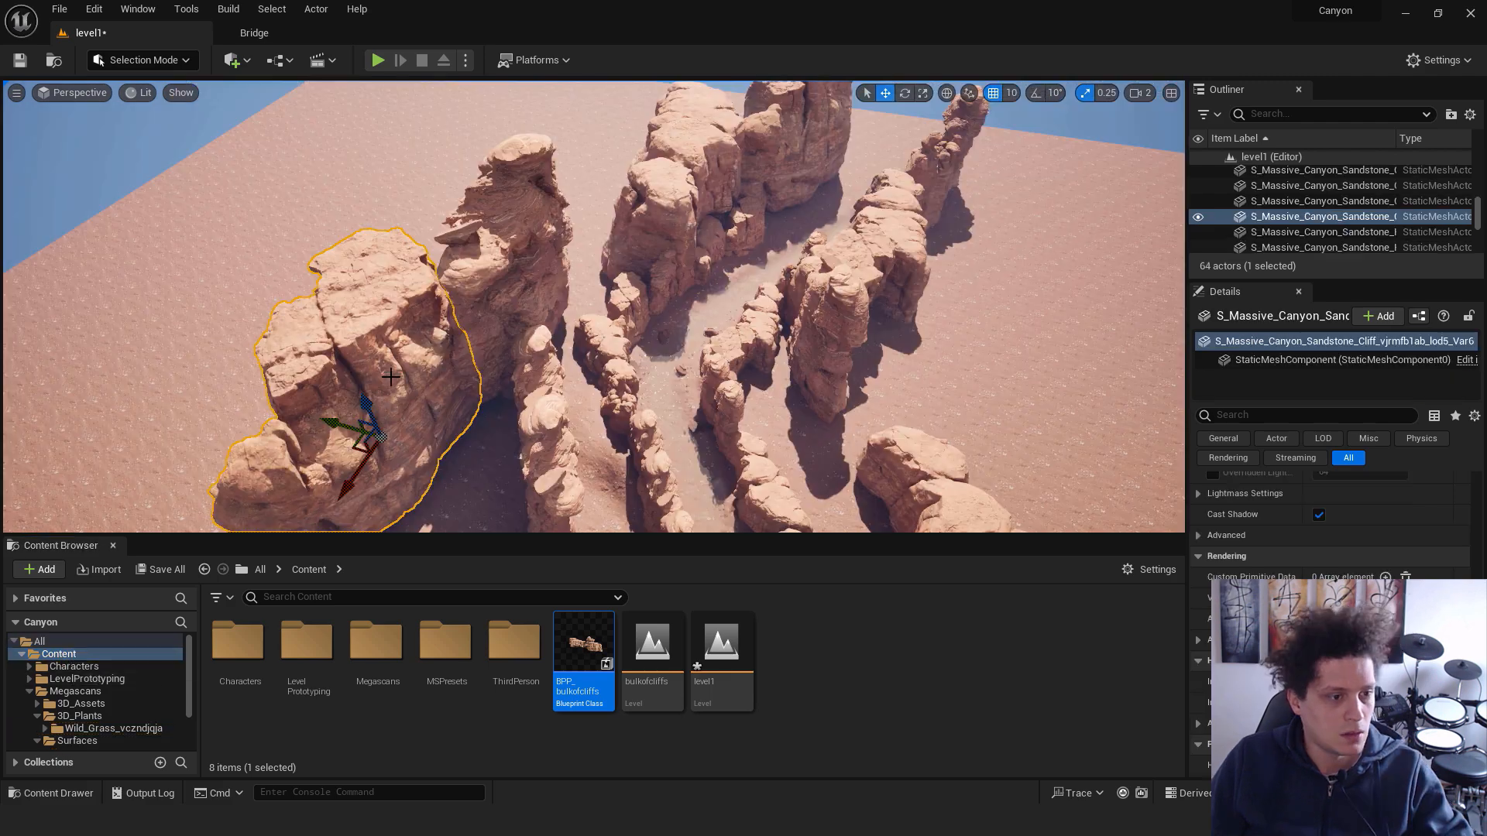
pyautogui.press('Escape')
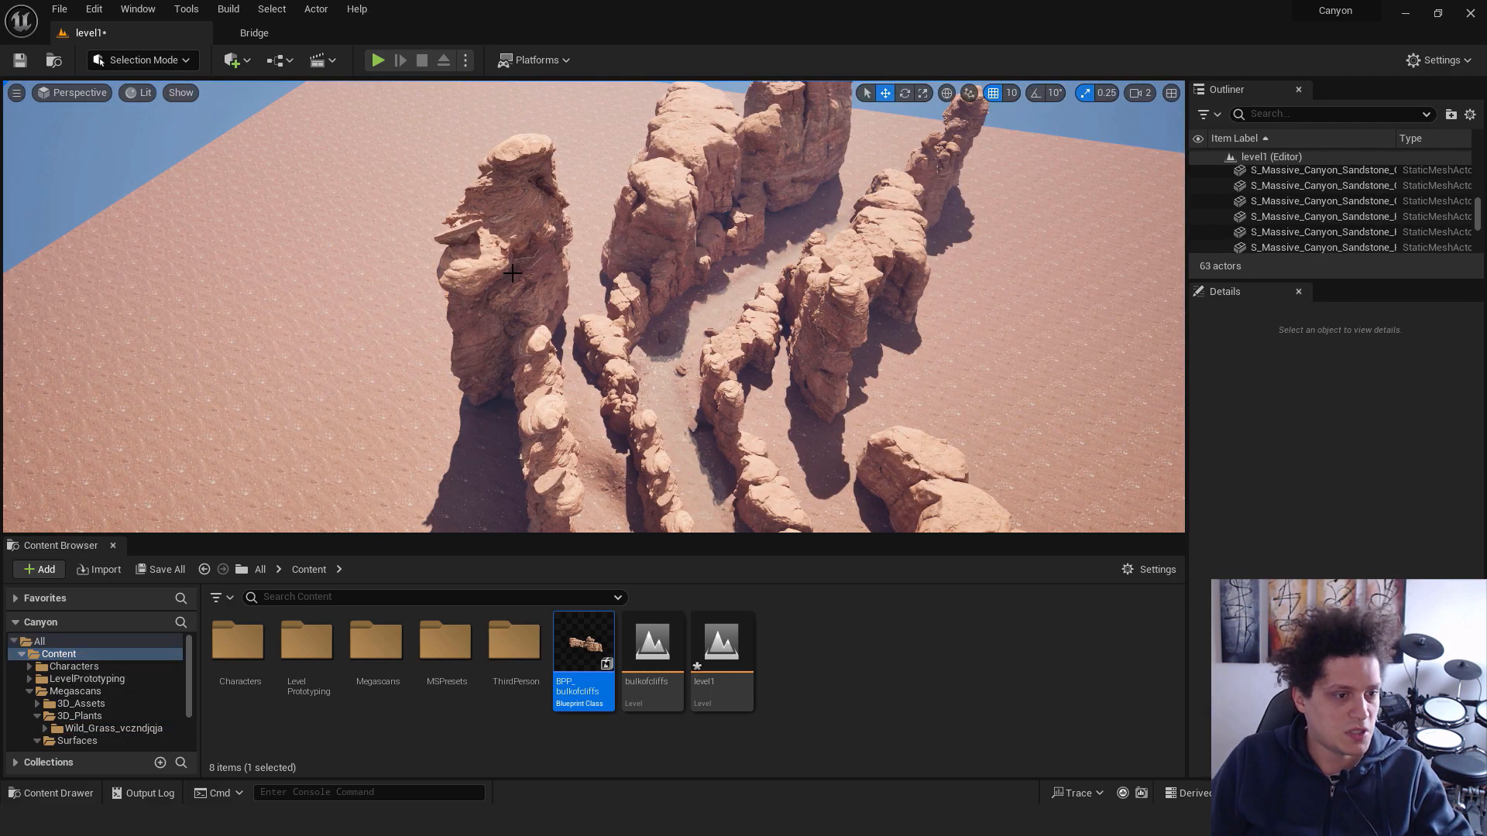
# Delete the remaining individual outer-row cliffs around the former tall rock, clearing that side of the river canyon
pyautogui.click(679, 183)
pyautogui.press('Delete')
pyautogui.click(762, 145)
pyautogui.press('Delete')
pyautogui.moveTo(604, 372); pyautogui.dragTo(604, 426, button='right')
pyautogui.click(566, 308)
pyautogui.press('Delete')
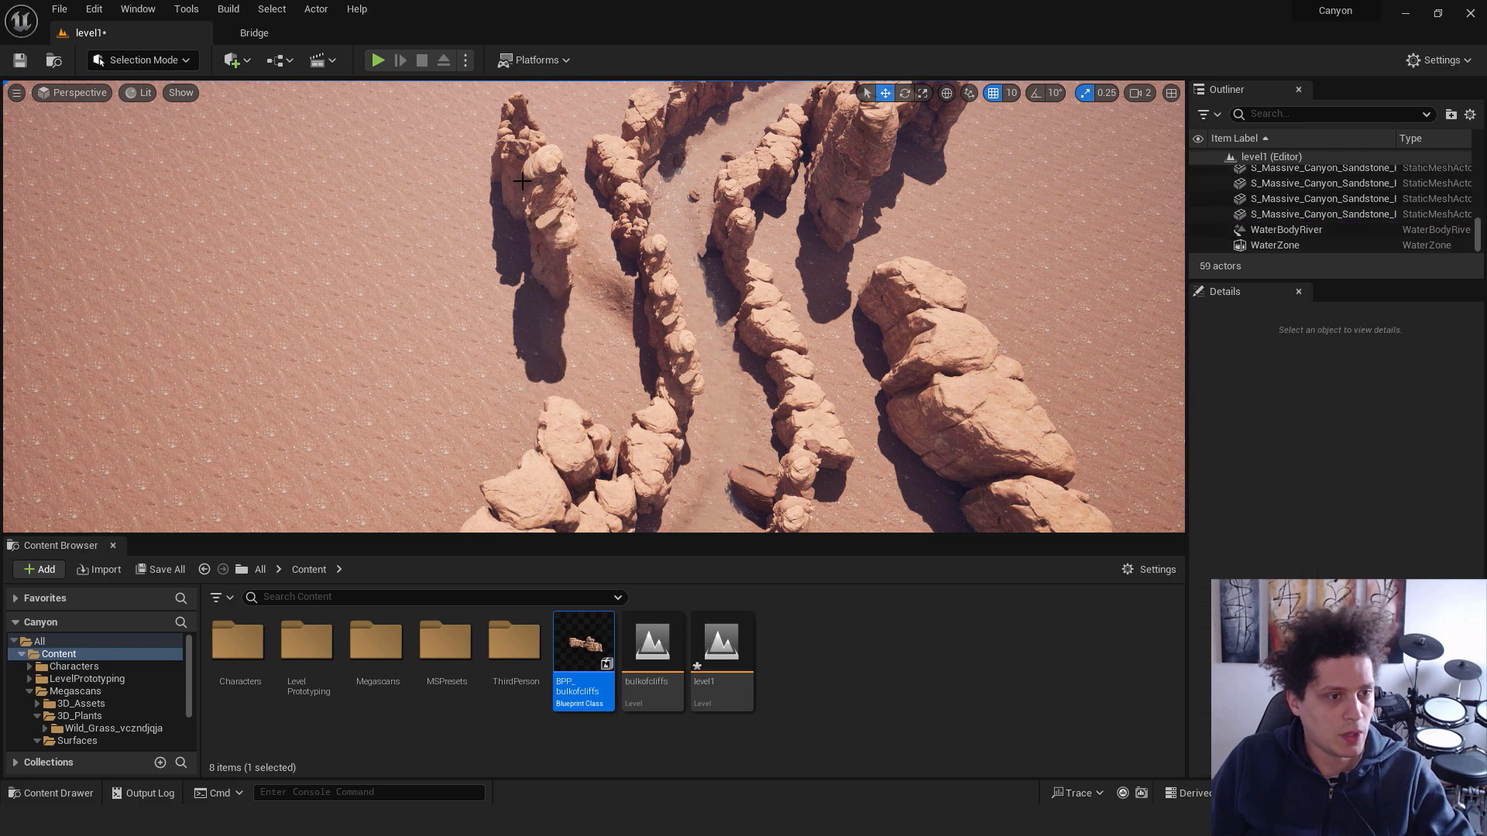
pyautogui.click(553, 224)
pyautogui.press('Delete')
pyautogui.click(532, 165)
pyautogui.press('Delete')
# Place the BPP_bulkofcliffs packed actor beside the river canyon and break its level instance at 1 level into separate cliffs
pyautogui.moveTo(578, 324); pyautogui.dragTo(573, 271, button='right')
pyautogui.moveTo(582, 641); pyautogui.dragTo(589, 291)
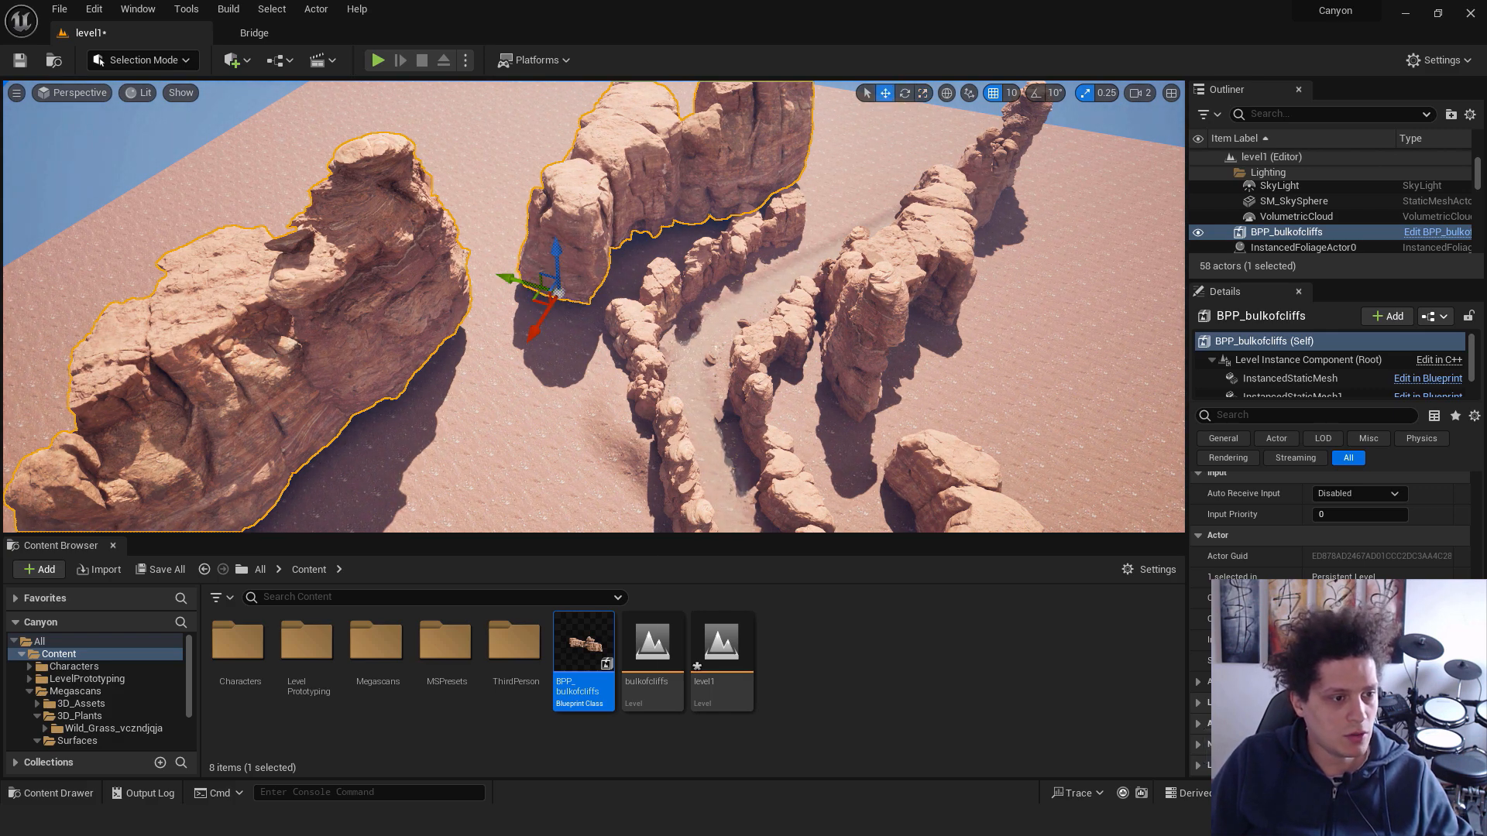
pyautogui.rightClick(410, 291)
pyautogui.moveTo(482, 677)
pyautogui.moveTo(684, 731)
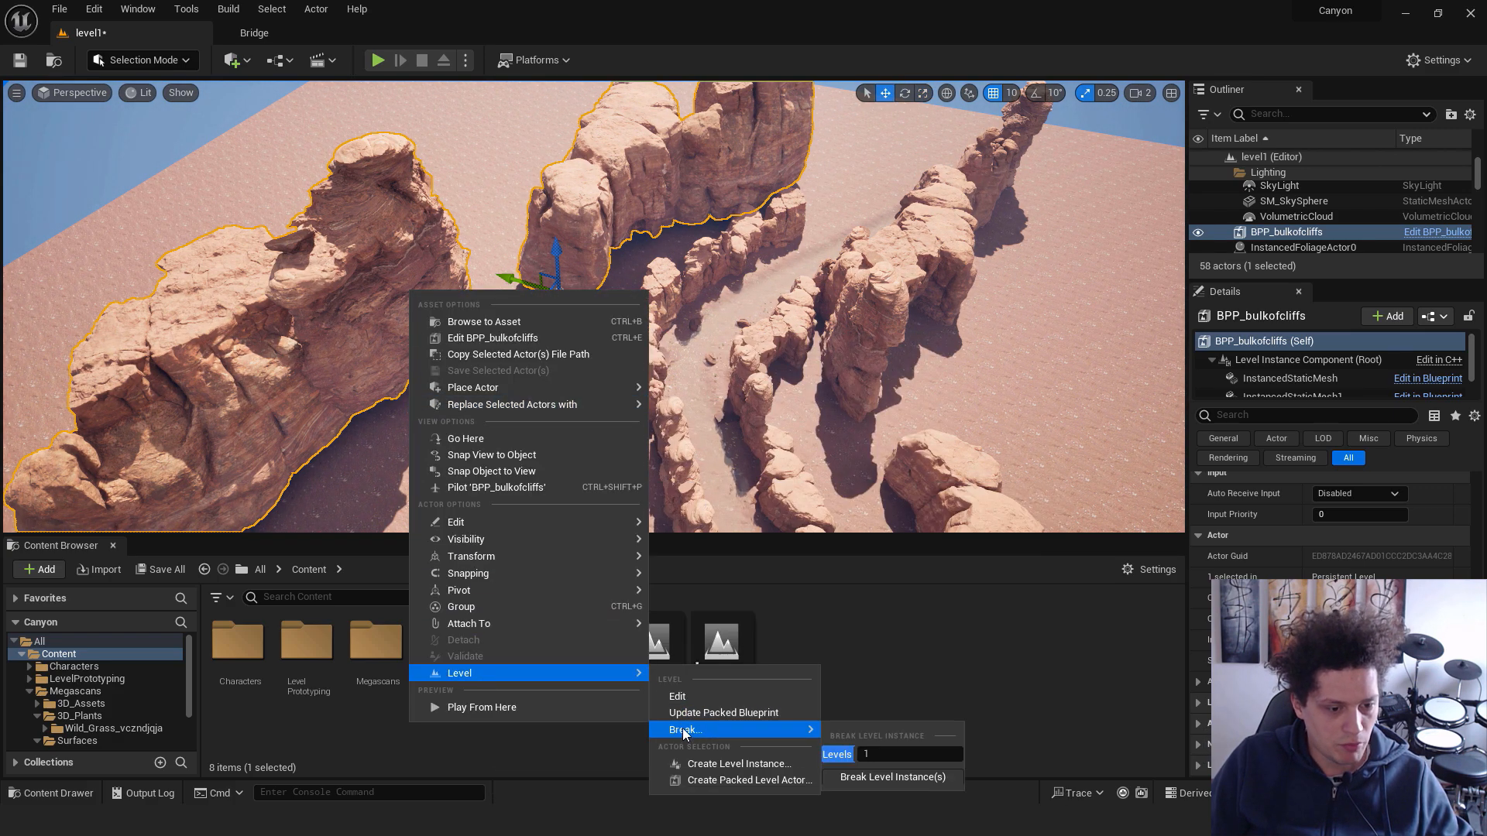
pyautogui.click(914, 778)
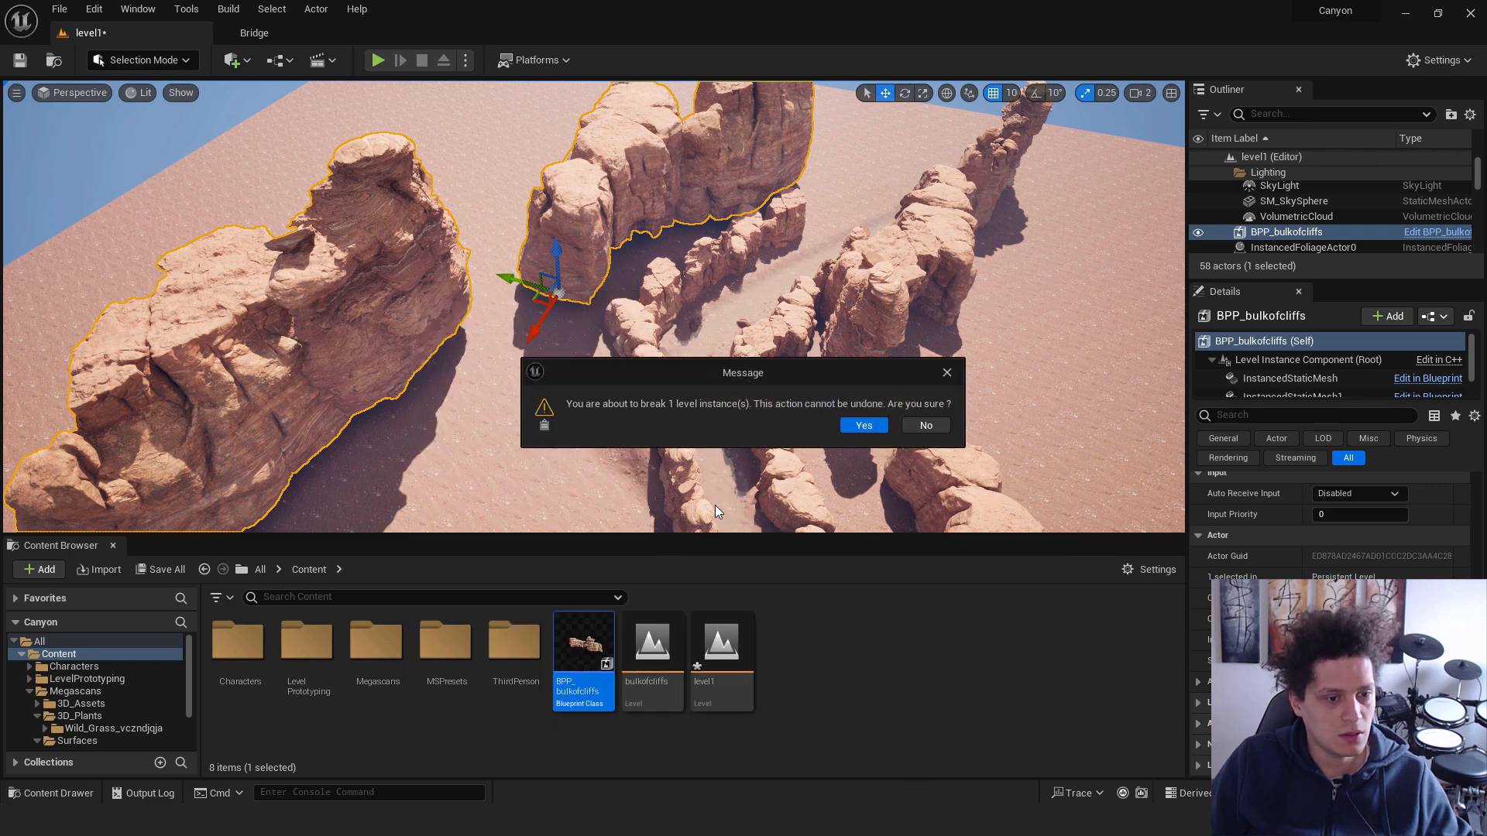
pyautogui.click(864, 425)
# Reposition the separated sandstone cliffs individually behind the boulder row, rotating the one nearest the river bend
pyautogui.click(418, 425)
pyautogui.click(203, 434)
pyautogui.moveTo(202, 435); pyautogui.dragTo(515, 494)
pyautogui.moveTo(550, 448); pyautogui.dragTo(553, 387, button='right')
pyautogui.click(569, 182)
pyautogui.moveTo(569, 182); pyautogui.dragTo(465, 201, button='right')
pyautogui.press('e')
pyautogui.moveTo(577, 227); pyautogui.dragTo(487, 237)
pyautogui.press('w')
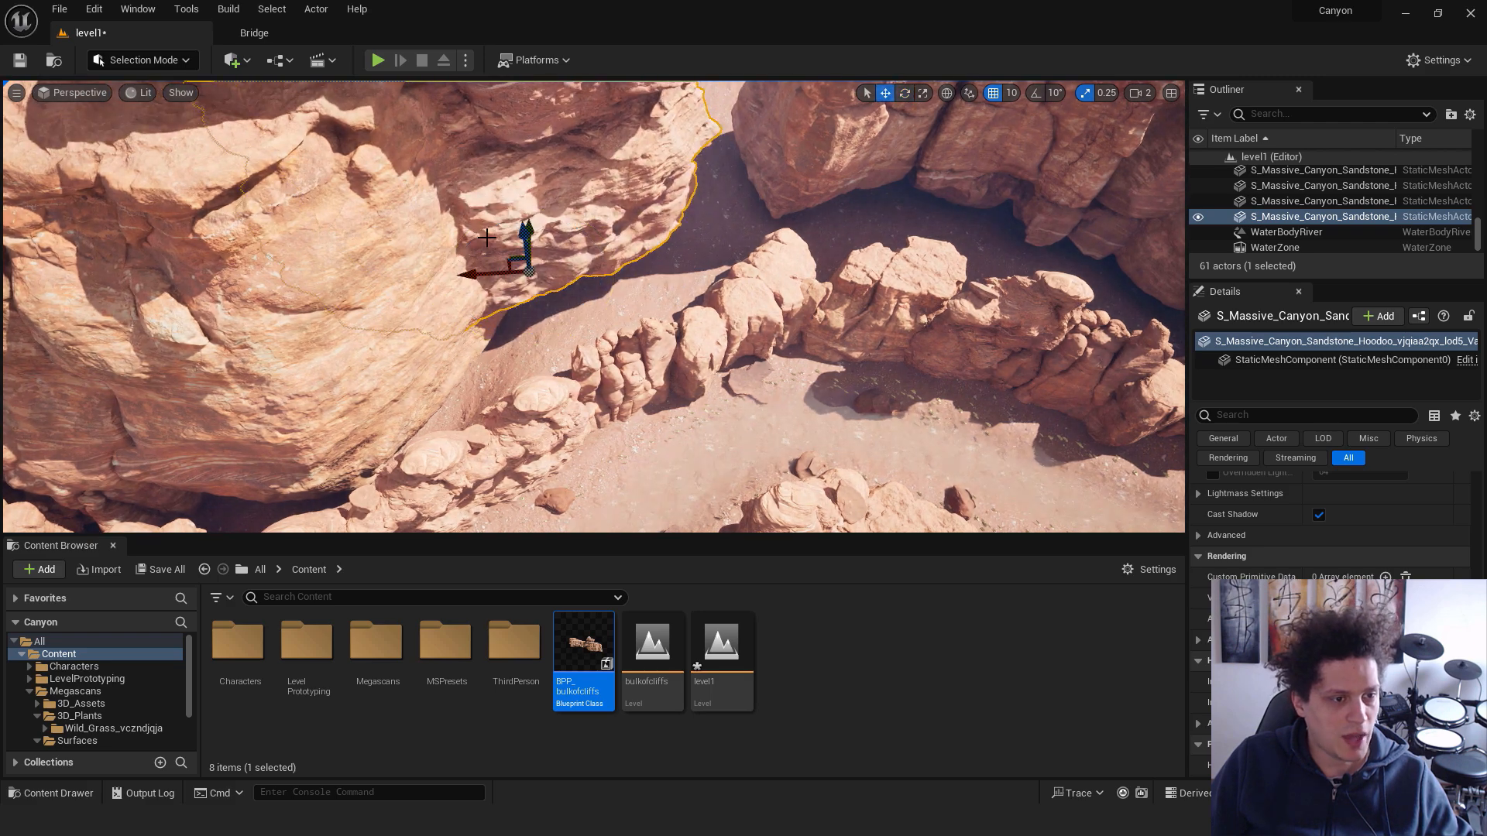
pyautogui.click(965, 168)
pyautogui.moveTo(942, 218); pyautogui.dragTo(965, 228)
# Play-test from the riverbed between the boulder rows to check the rearranged cliffs at character height
pyautogui.click(744, 341)
pyautogui.moveTo(636, 406); pyautogui.dragTo(465, 457, button='right')
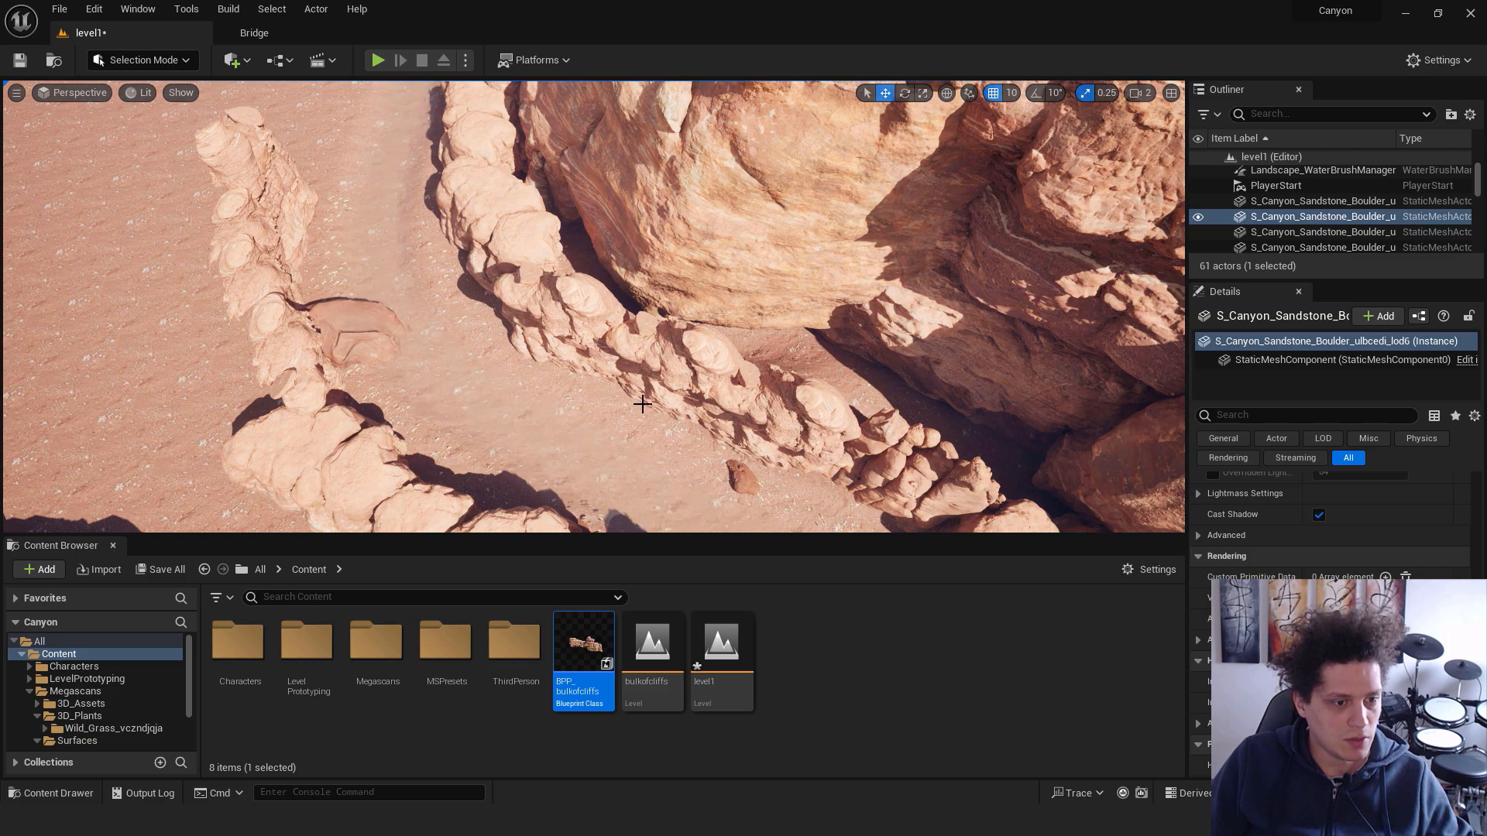
pyautogui.rightClick(636, 406)
pyautogui.rightClick(617, 414)
pyautogui.click(693, 790)
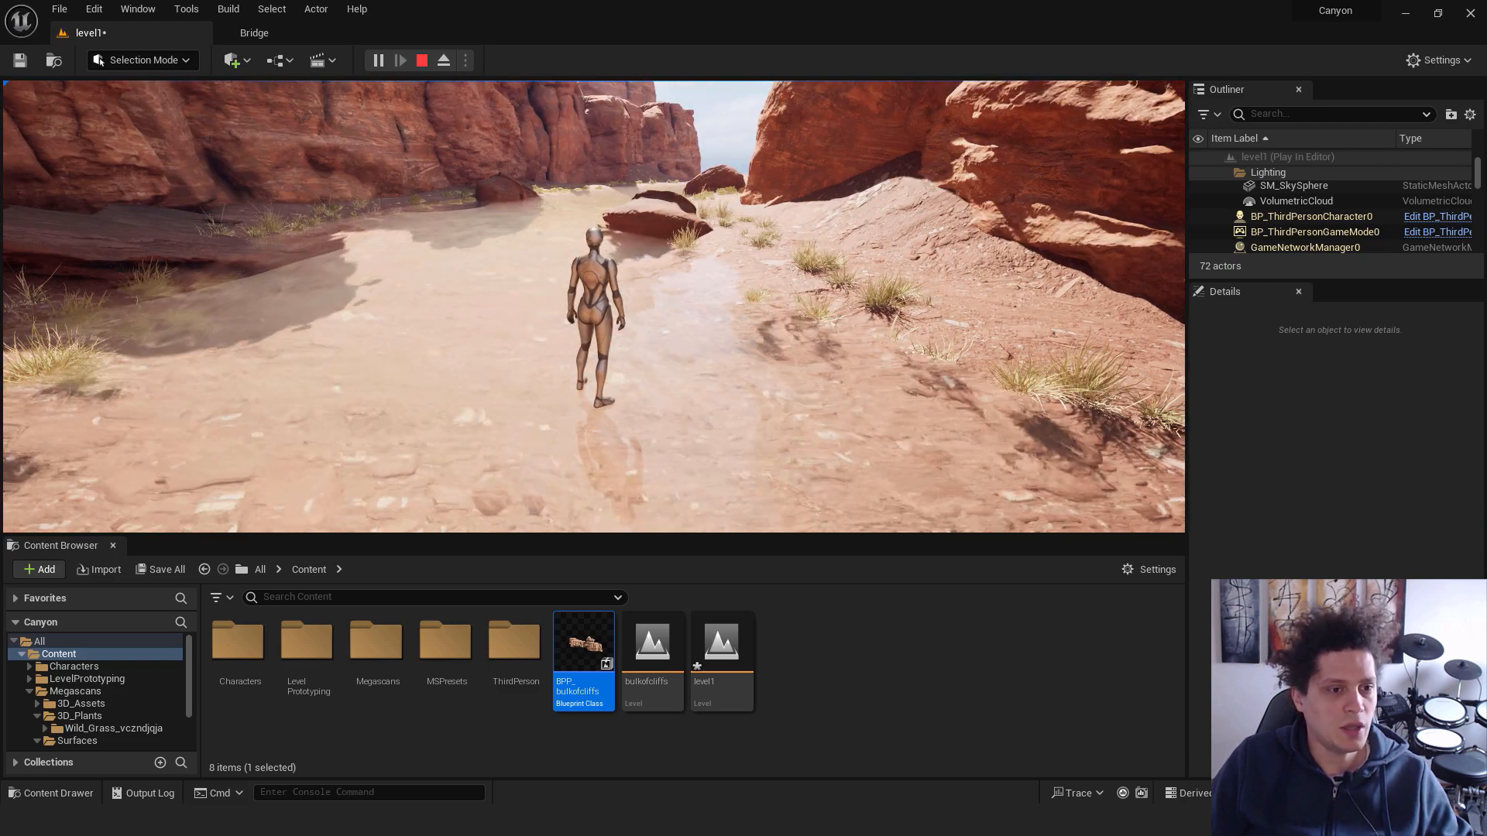
pyautogui.press('Escape')
pyautogui.click(1056, 272)
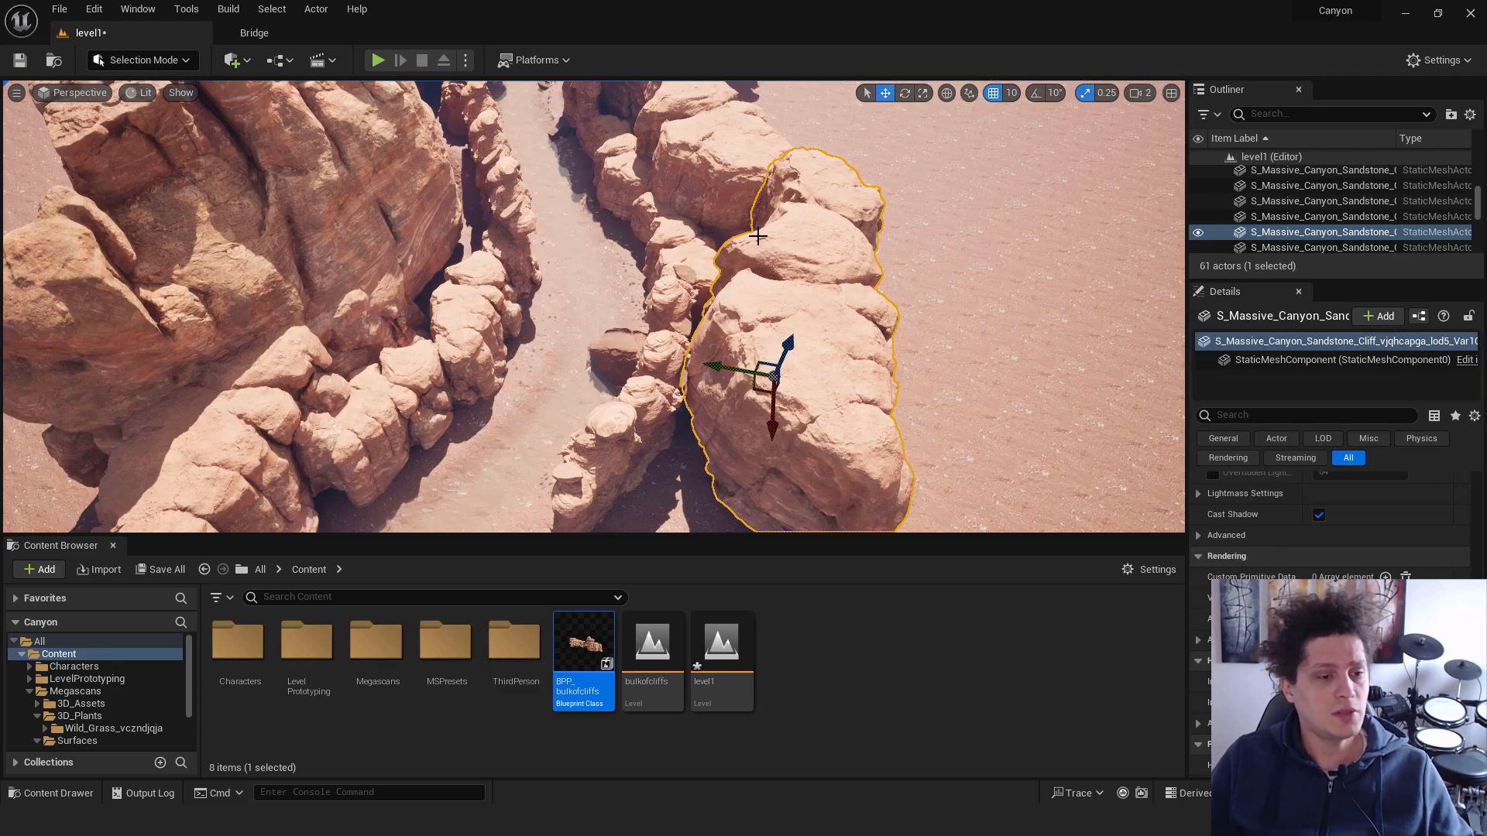
pyautogui.moveTo(757, 236); pyautogui.dragTo(724, 198, button='right')
pyautogui.press('w')
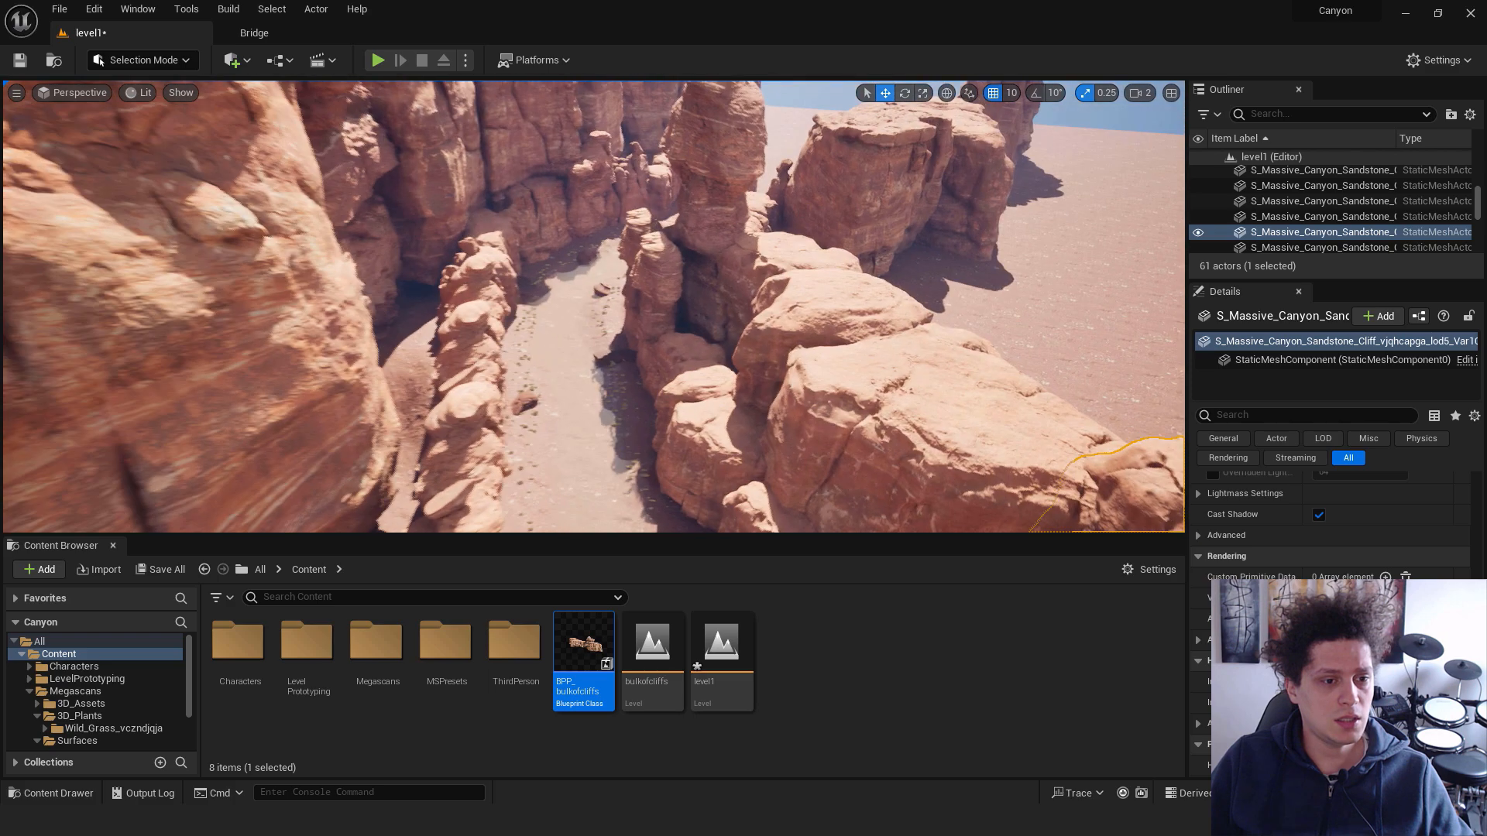
pyautogui.click(619, 308)
pyautogui.moveTo(620, 308); pyautogui.dragTo(624, 341, button='right')
pyautogui.press('s')
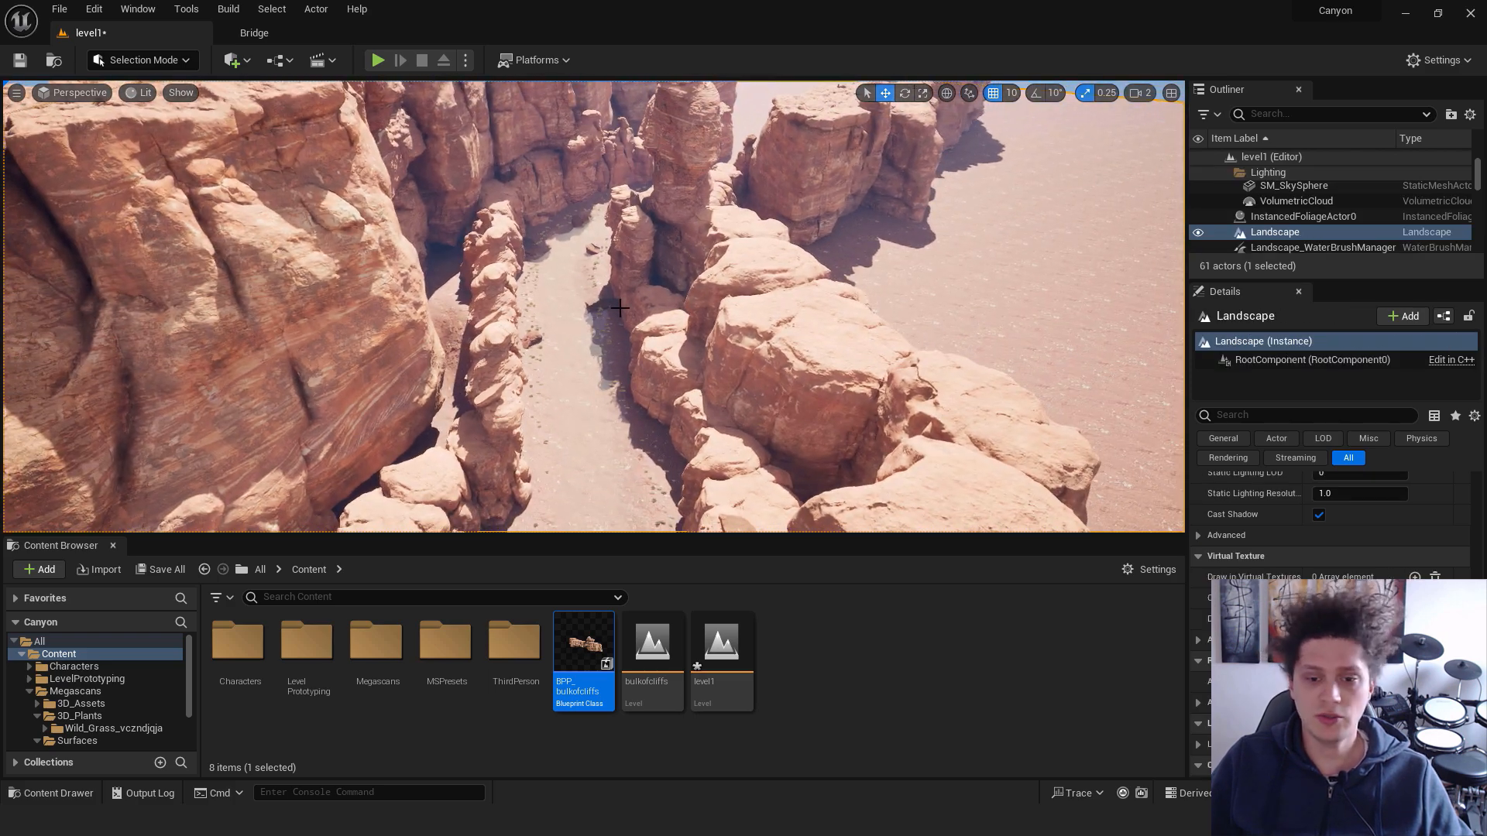
# Add a Post Process Volume to the level on the open ground beside the canyon cliffs
pyautogui.click(243, 63)
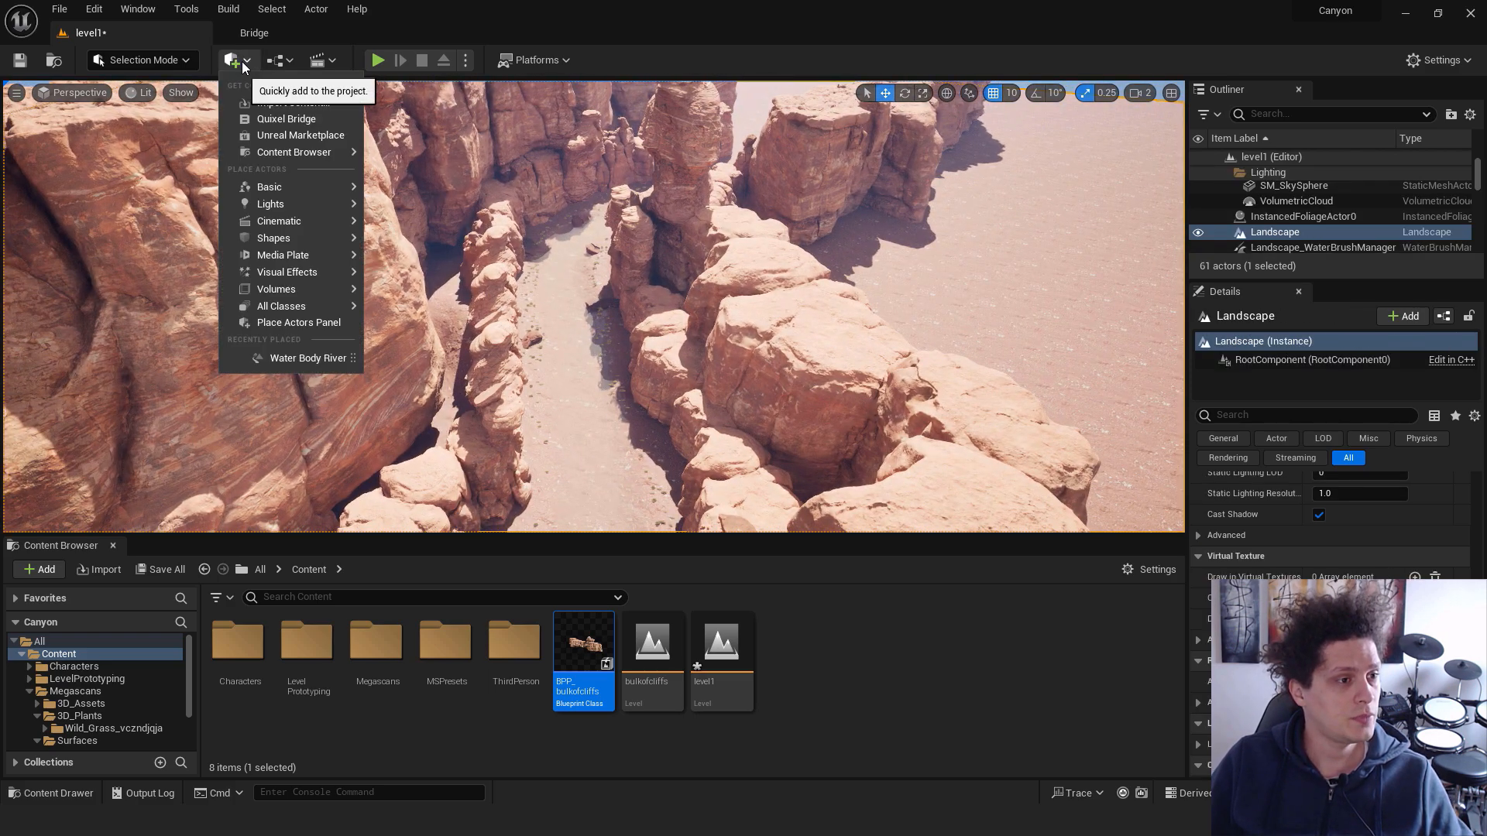
pyautogui.write('post')
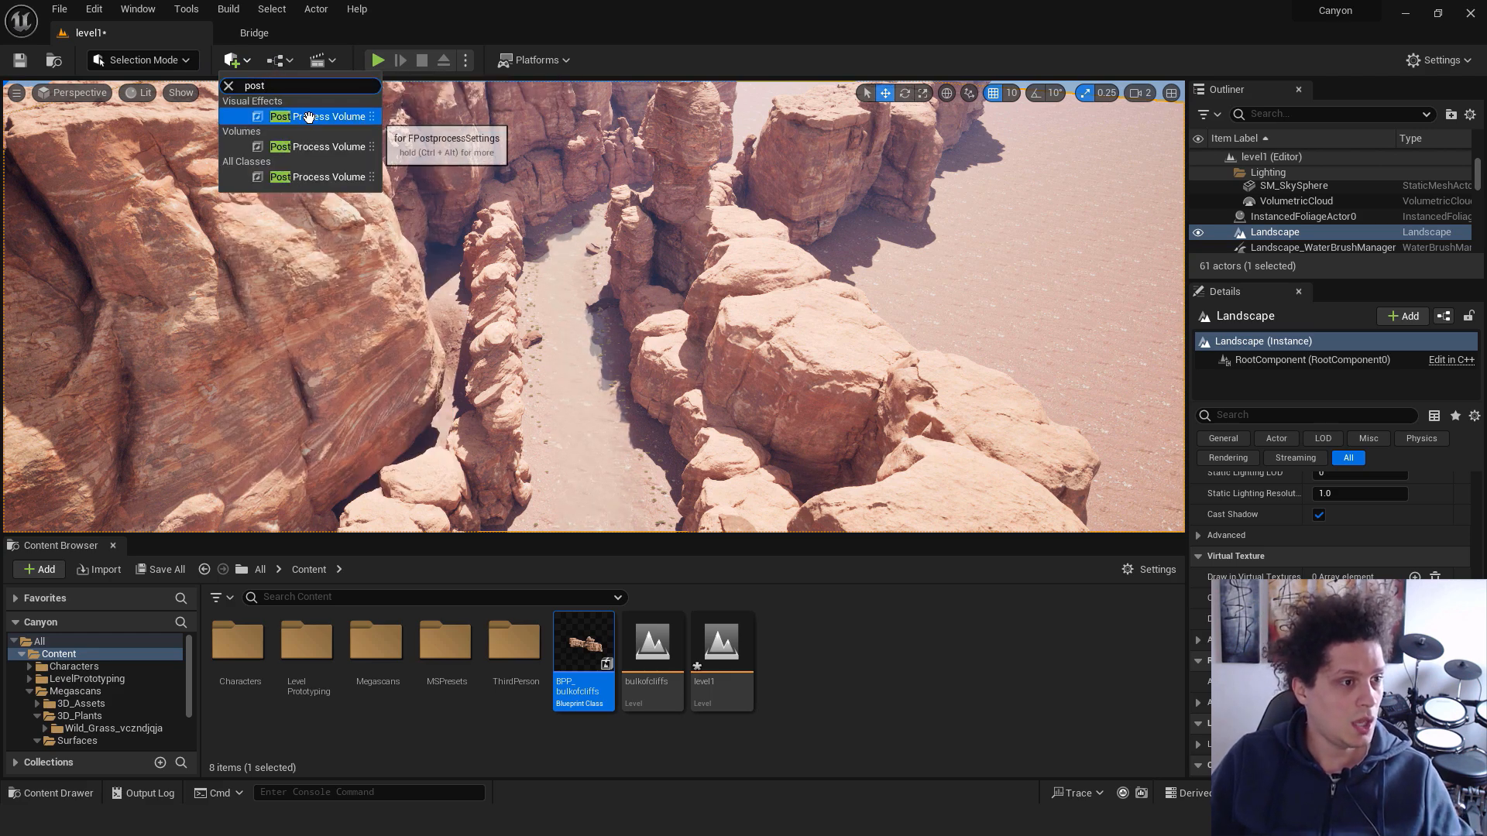
pyautogui.moveTo(301, 116); pyautogui.dragTo(521, 191)
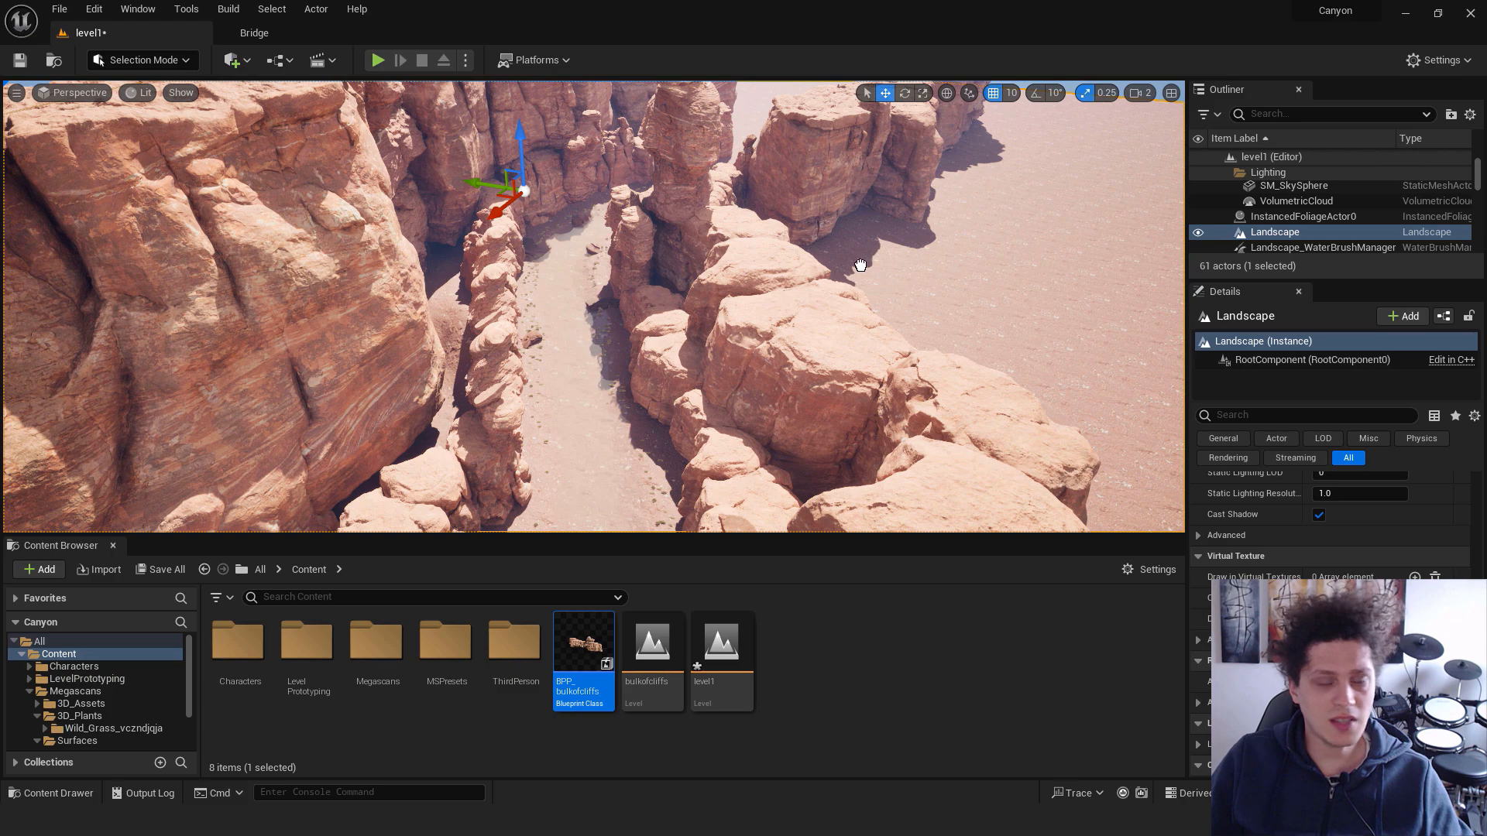
pyautogui.moveTo(932, 287); pyautogui.dragTo(932, 287)
pyautogui.moveTo(932, 287); pyautogui.dragTo(788, 299, button='right')
pyautogui.press('f')
pyautogui.moveTo(666, 216); pyautogui.dragTo(731, 258, button='right')
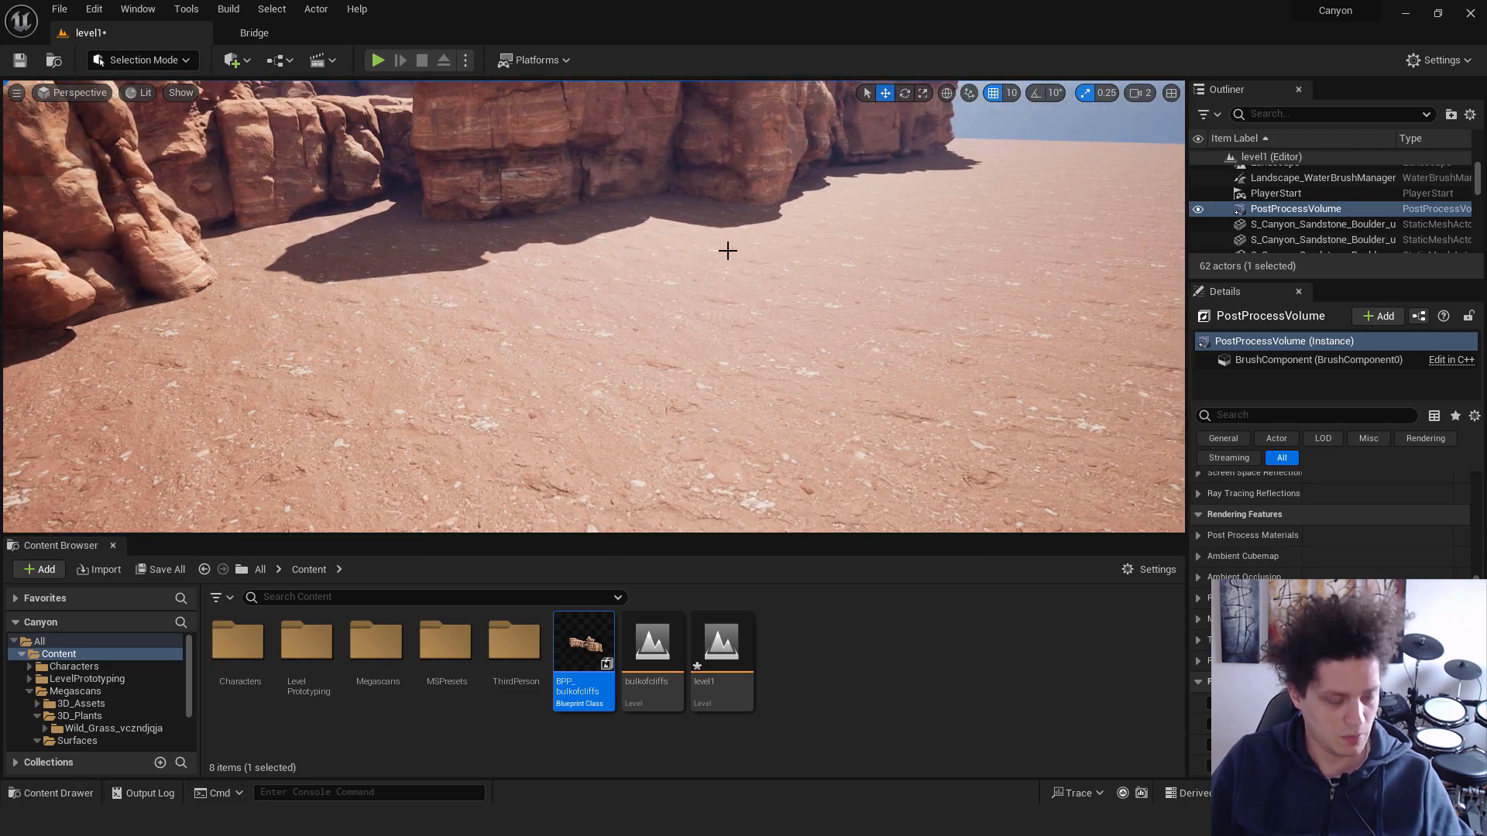
pyautogui.press('f')
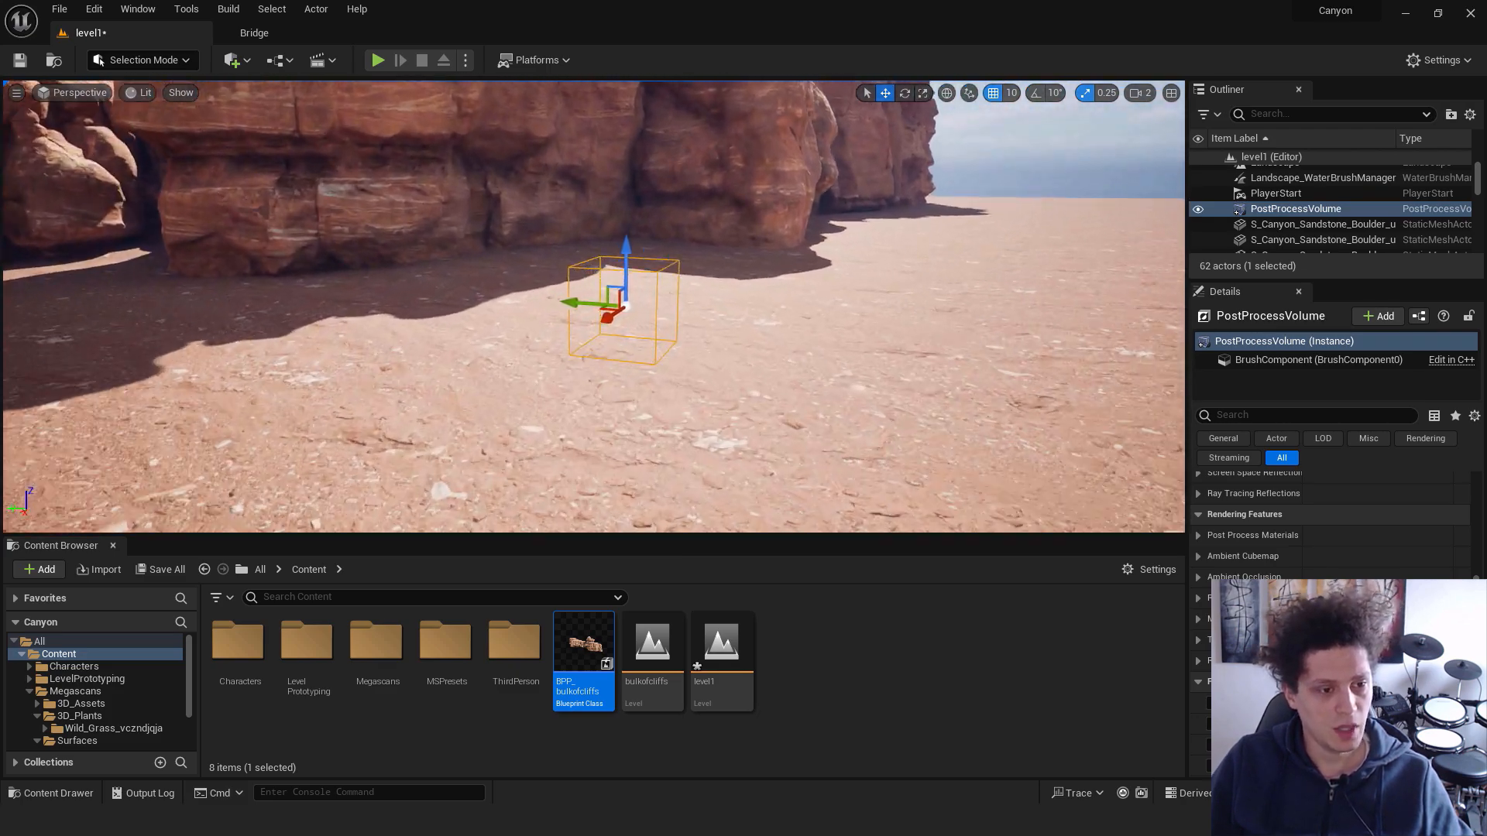
# Scale the Post Process Volume to 7 on all axes and raise it above the ground to Z 770
pyautogui.scroll(-5, 638, 225)
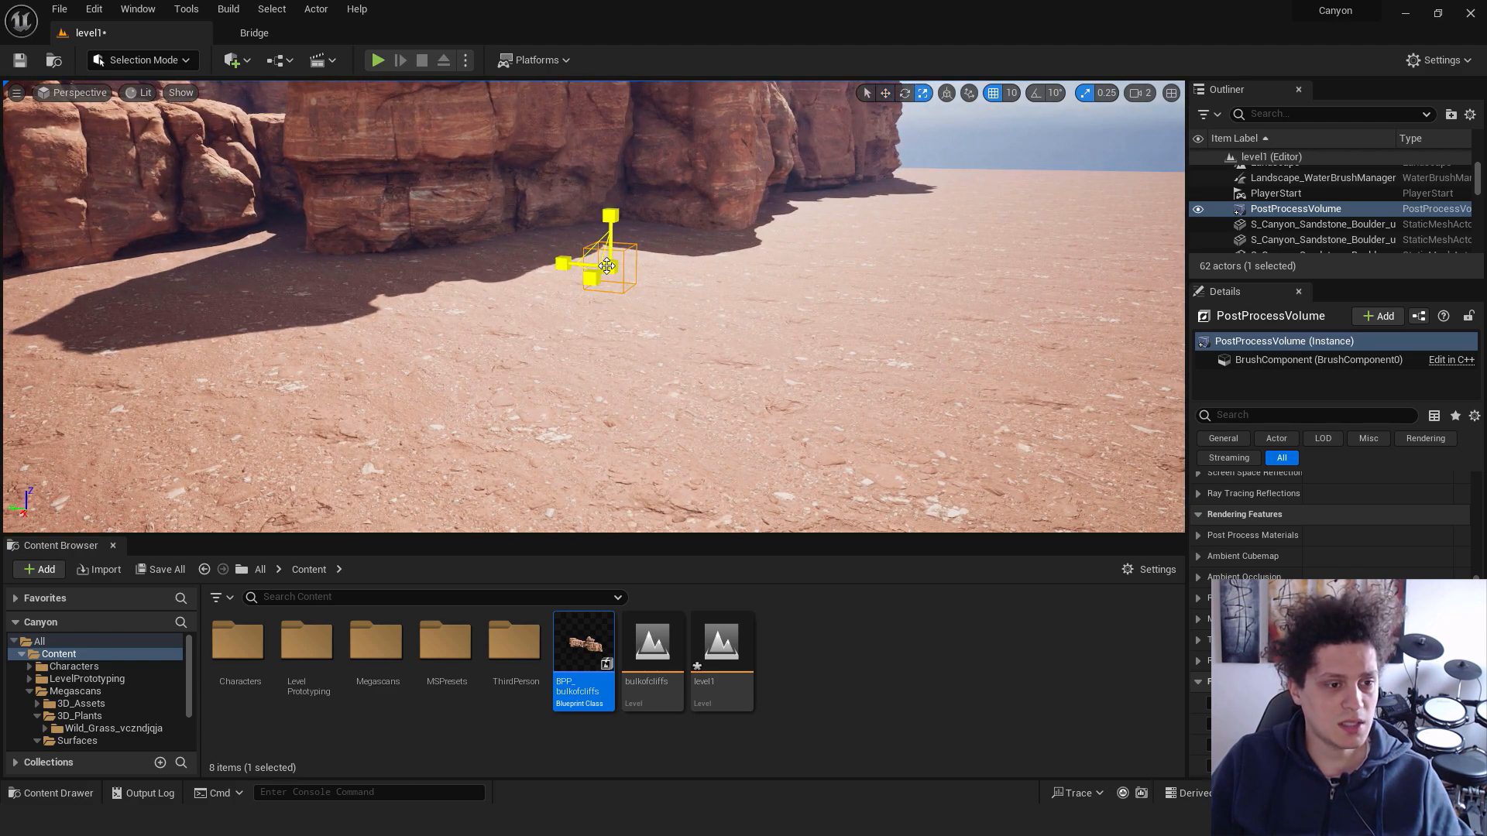
pyautogui.press('w')
pyautogui.moveTo(605, 212); pyautogui.dragTo(658, 127)
pyautogui.moveTo(696, 190)
pyautogui.mouseDown(button='right')
pyautogui.moveTo(695, 208)
pyautogui.moveTo(717, 174)
pyautogui.mouseUp(button='right')
pyautogui.press('s')
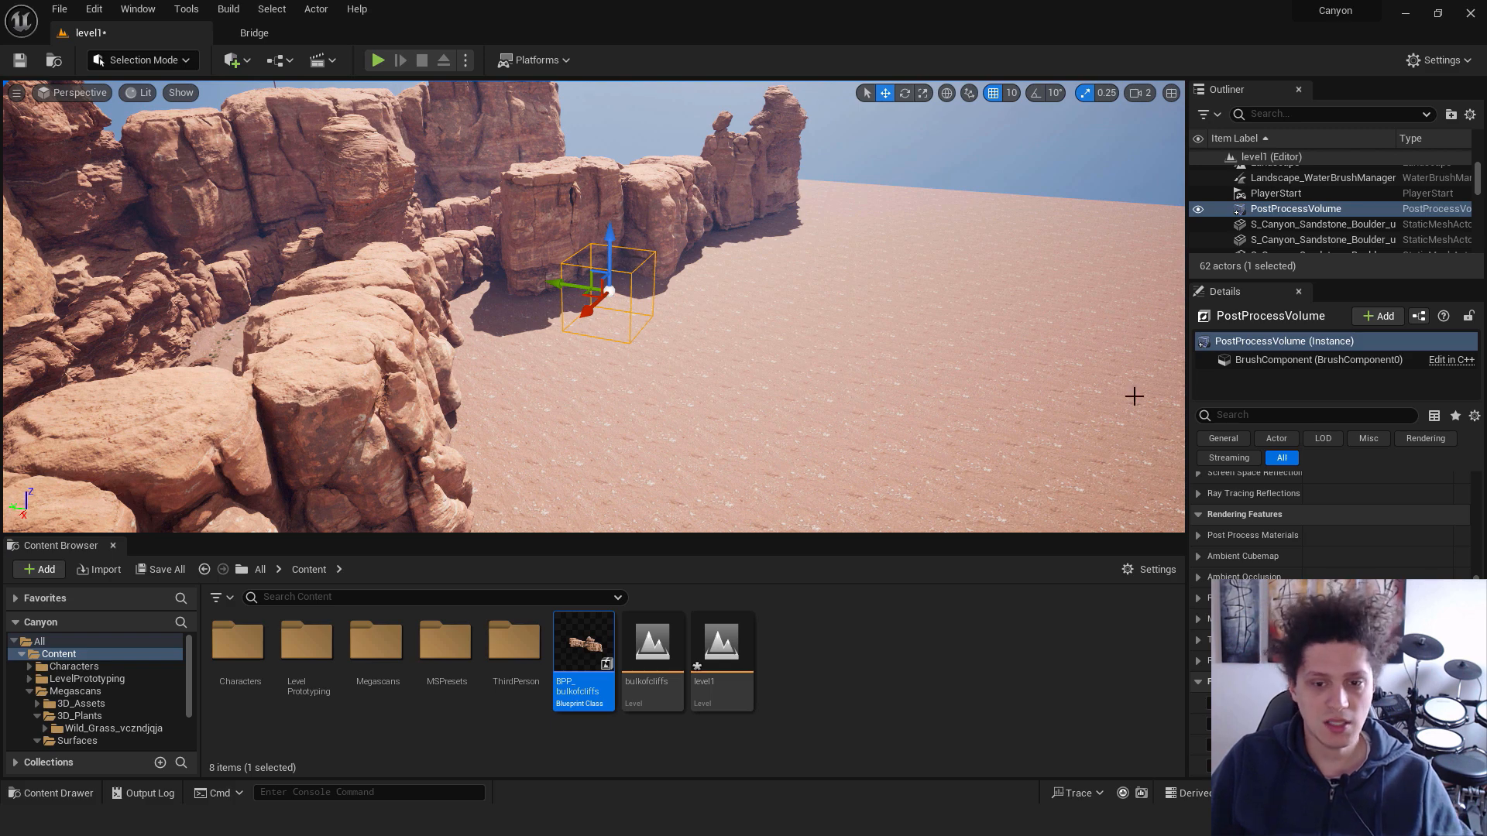
# Enable Infinite Extent (Unbound) on the Post Process Volume and save the level
pyautogui.click(1255, 414)
pyautogui.write('infinite')
pyautogui.click(1319, 503)
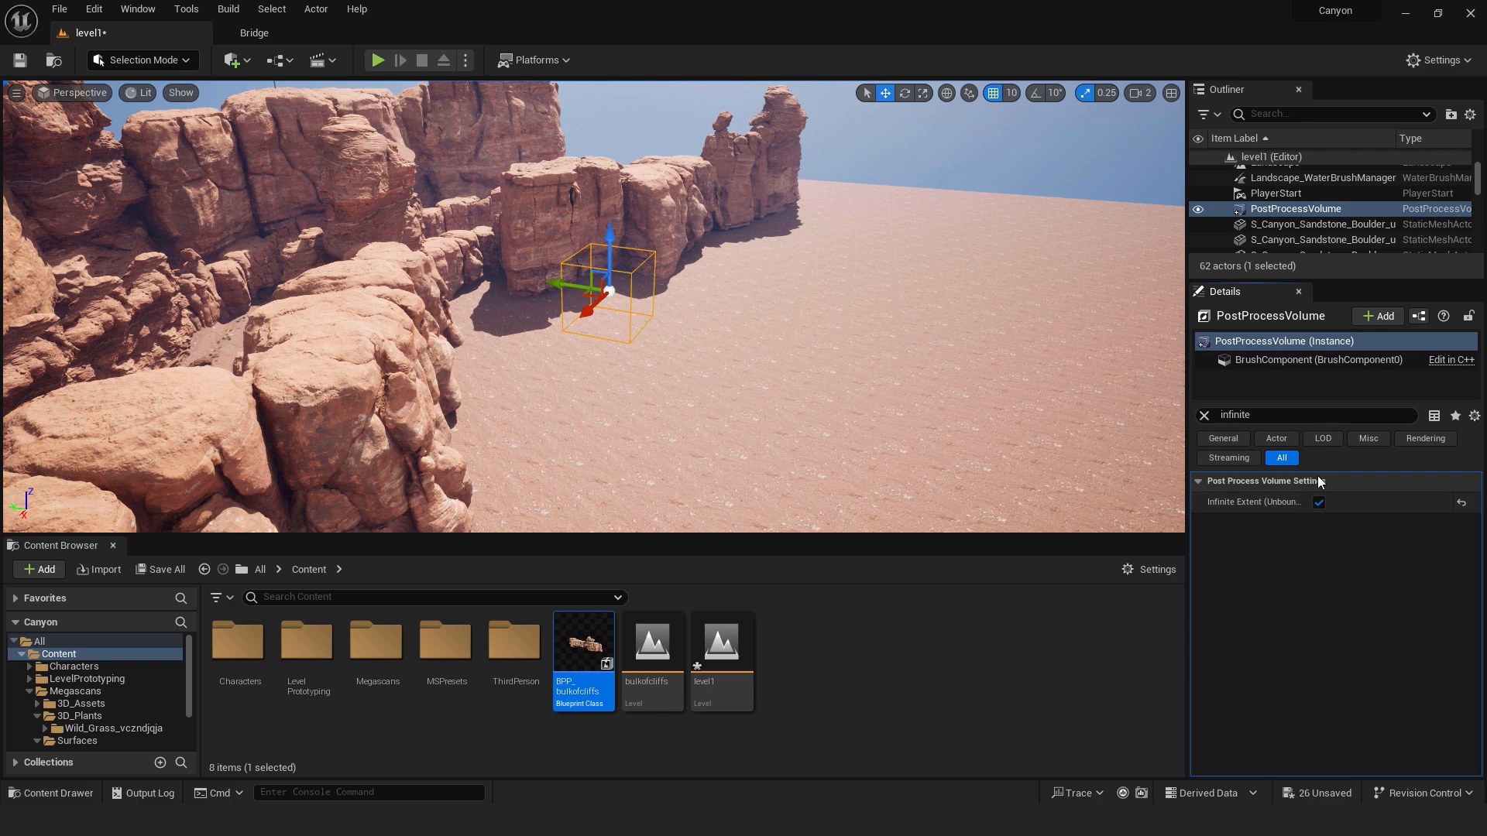
pyautogui.hotkey('ctrl', 's')
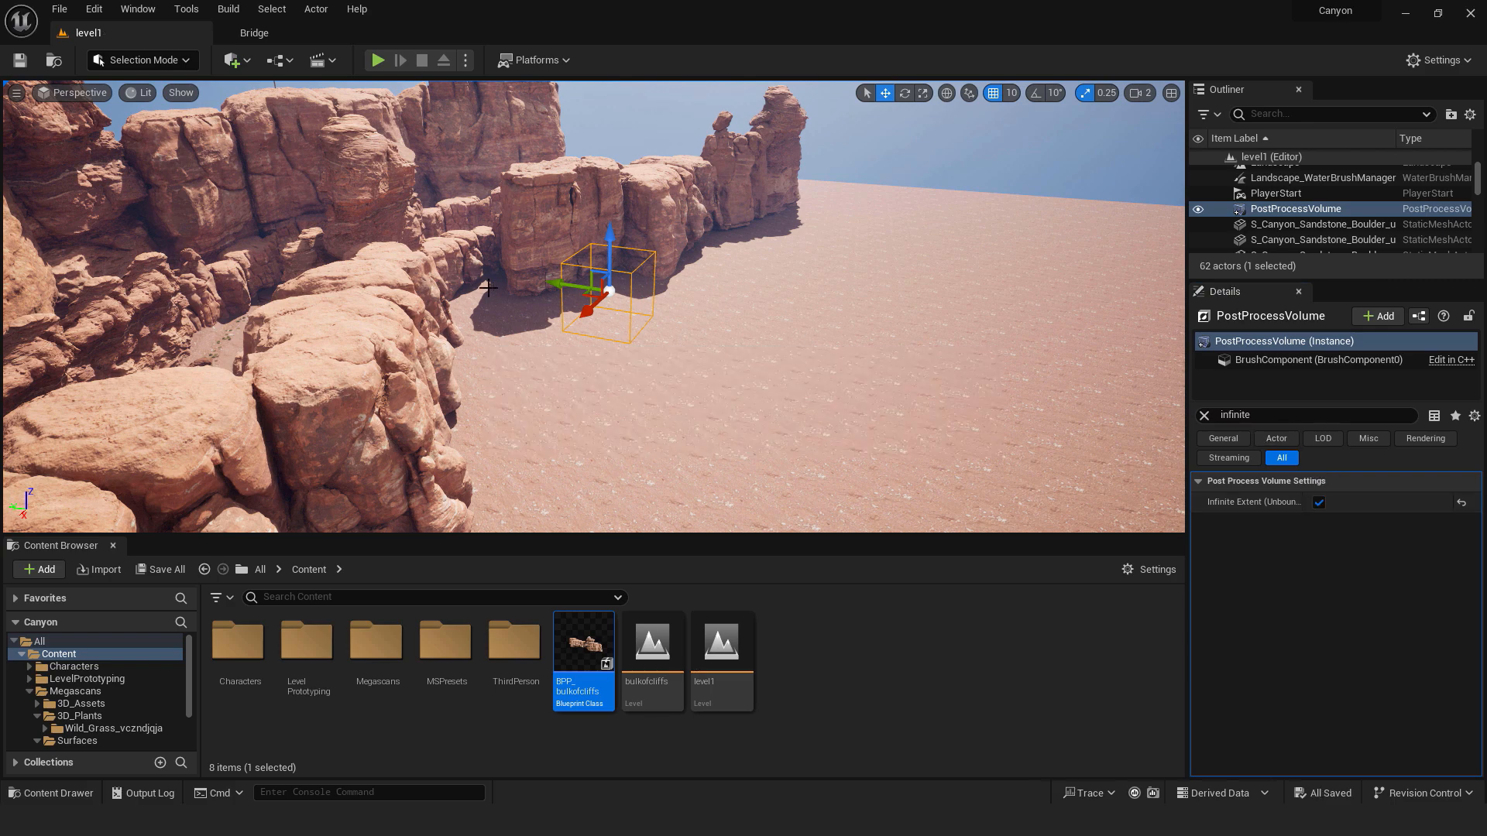
# Override the Post Process Volume's exposure Metering Mode and set it to Manual
pyautogui.click(1204, 415)
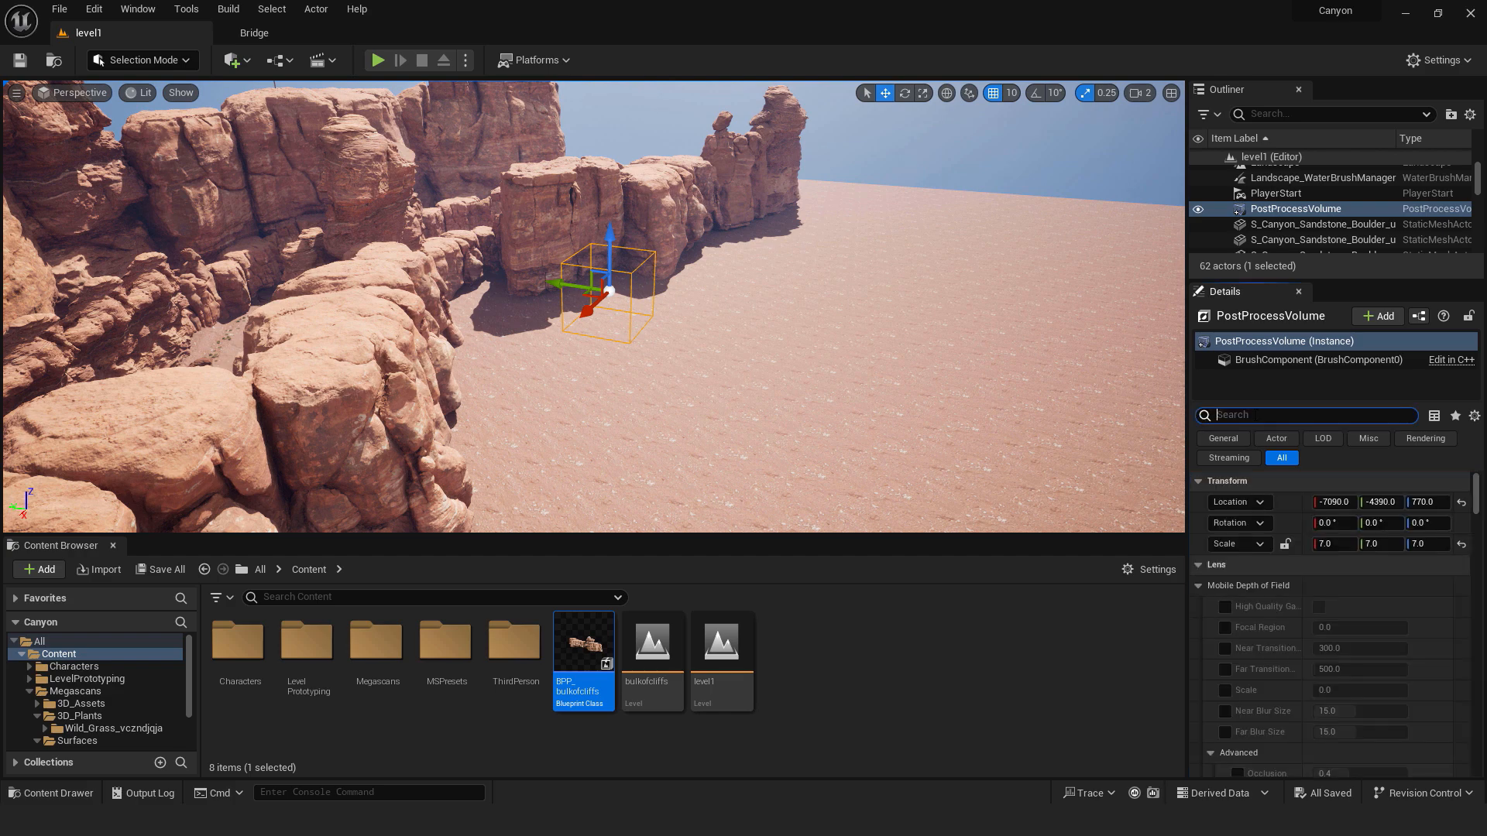
pyautogui.write('exposure')
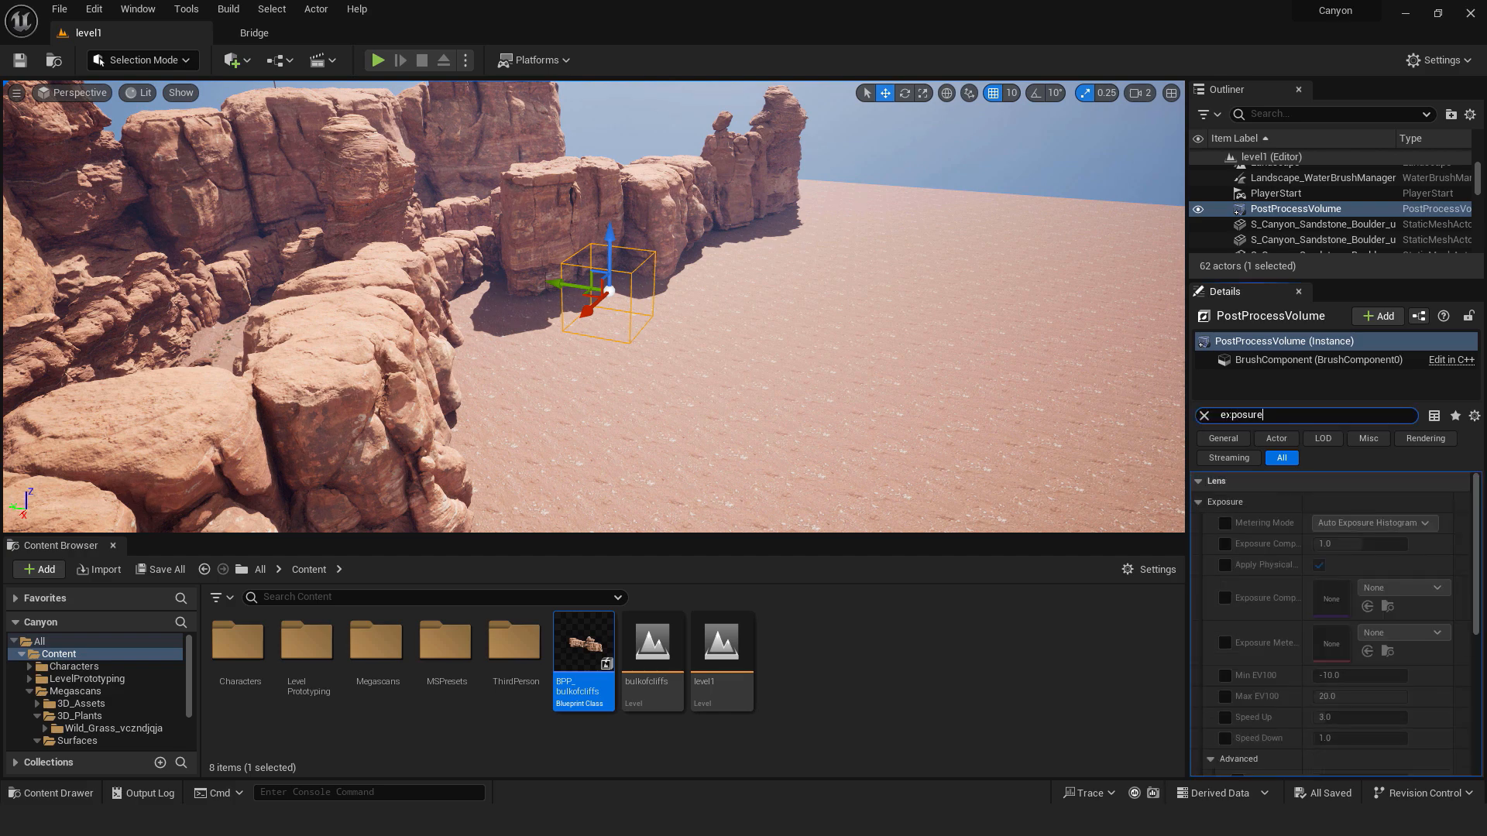
pyautogui.click(1224, 524)
pyautogui.click(1372, 532)
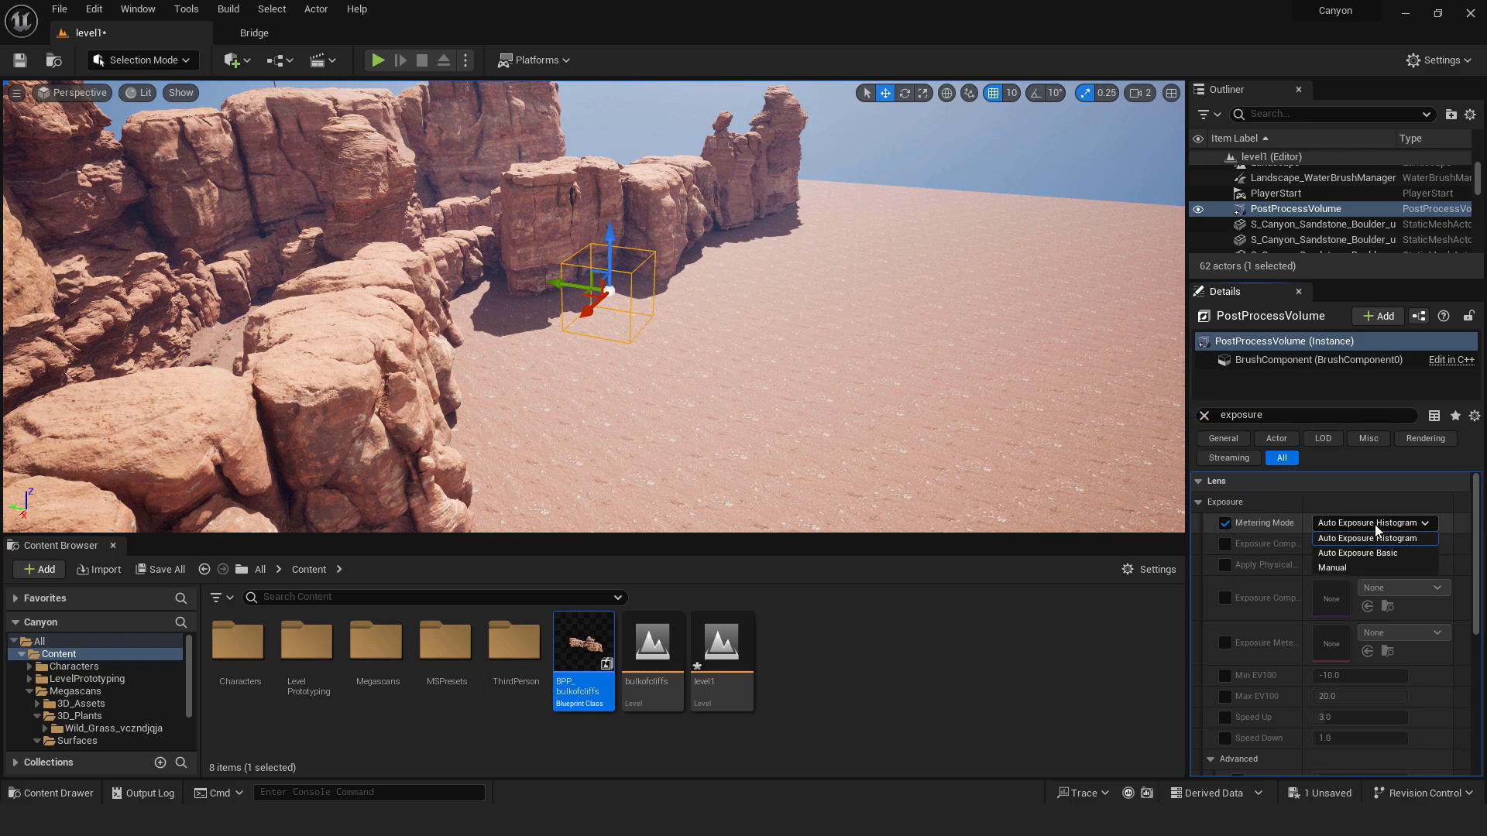
pyautogui.click(1336, 568)
# Override the Exposure Compensation, trying values such as 11 and 13, and set it to 12
pyautogui.click(1225, 544)
pyautogui.moveTo(1340, 544); pyautogui.dragTo(1363, 544)
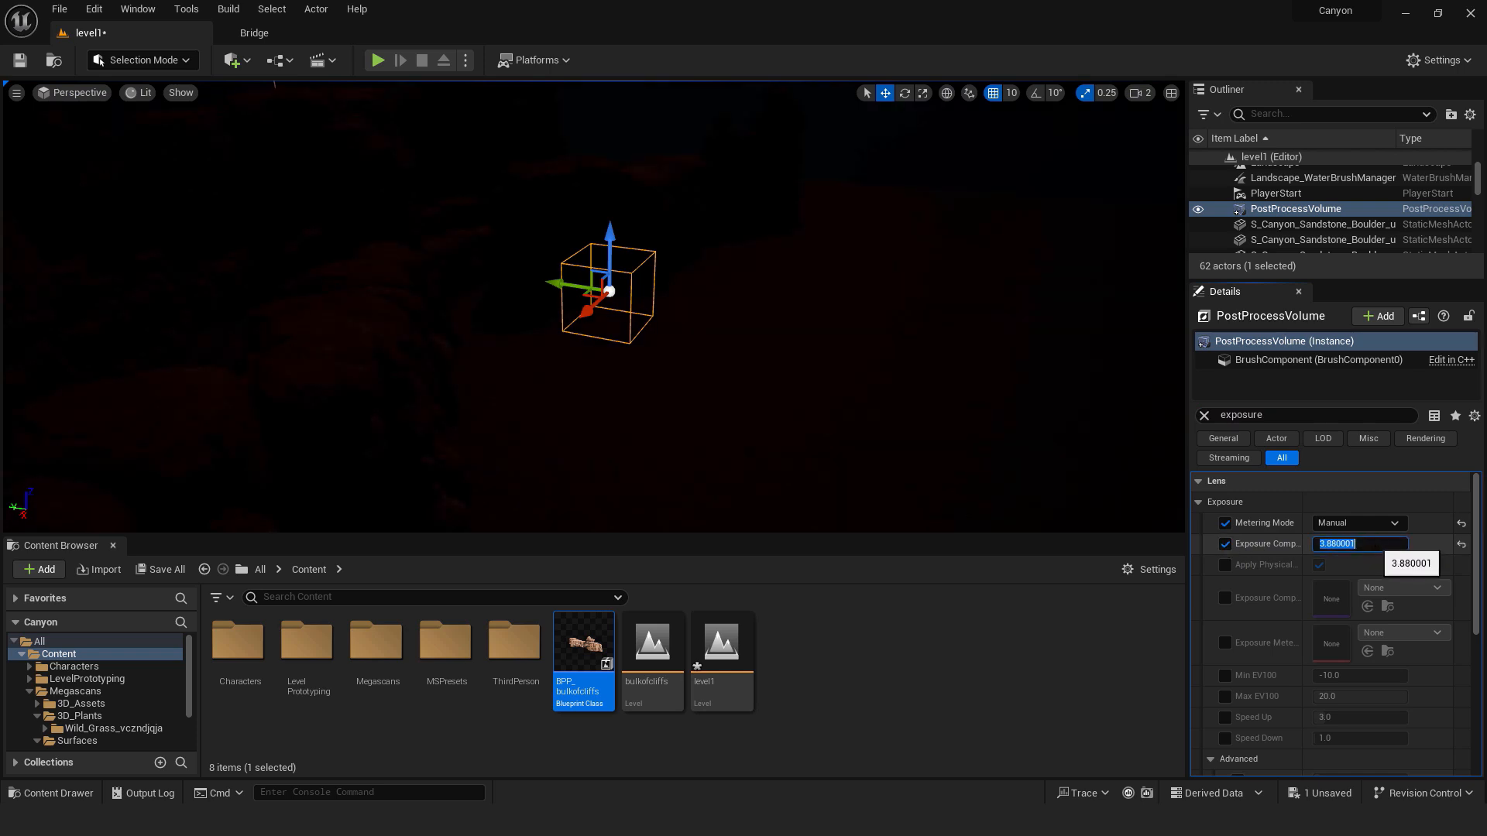
pyautogui.press('Return')
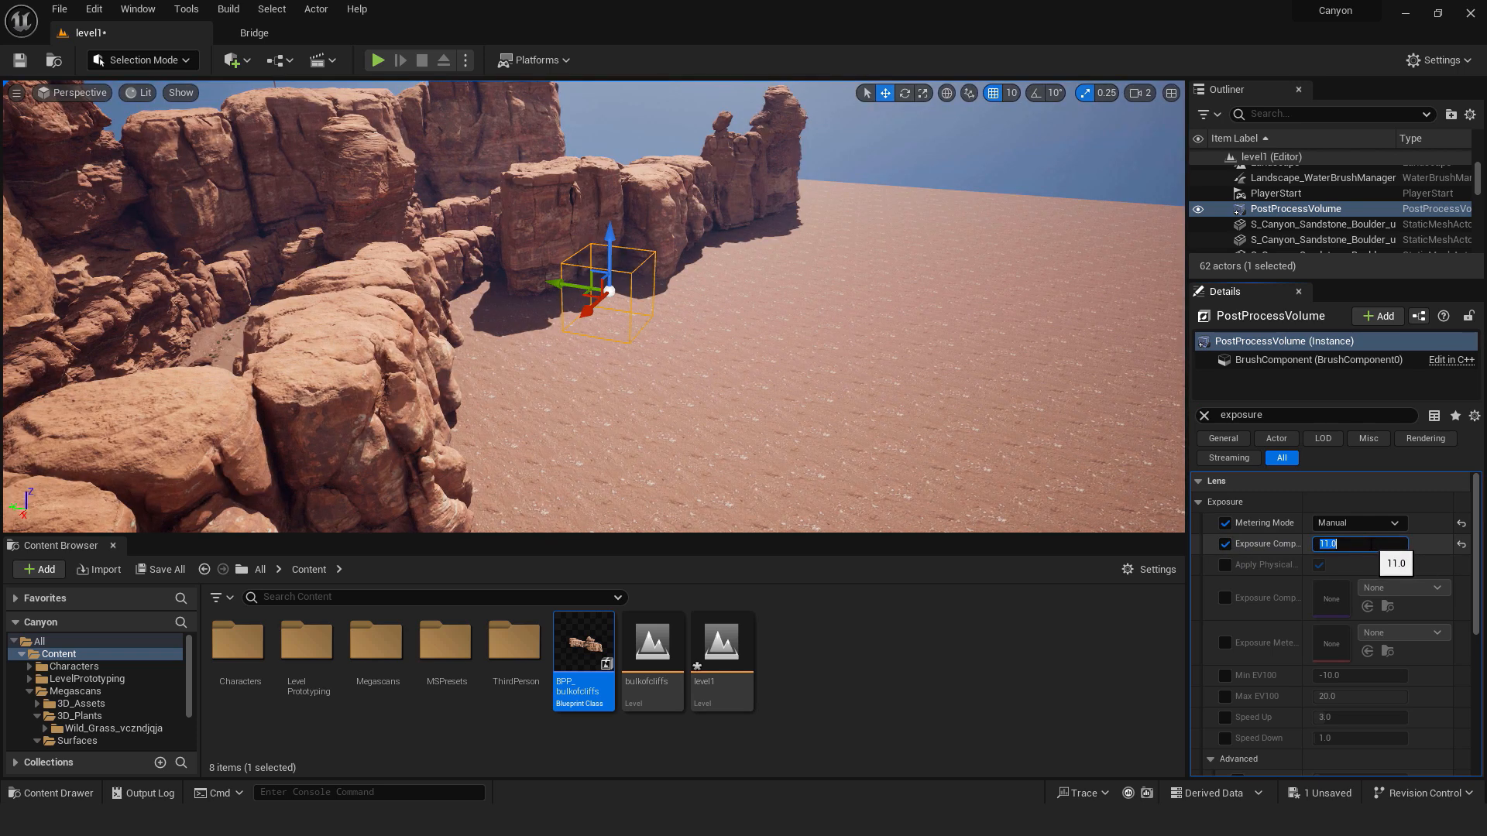
pyautogui.write('12')
pyautogui.press('Return')
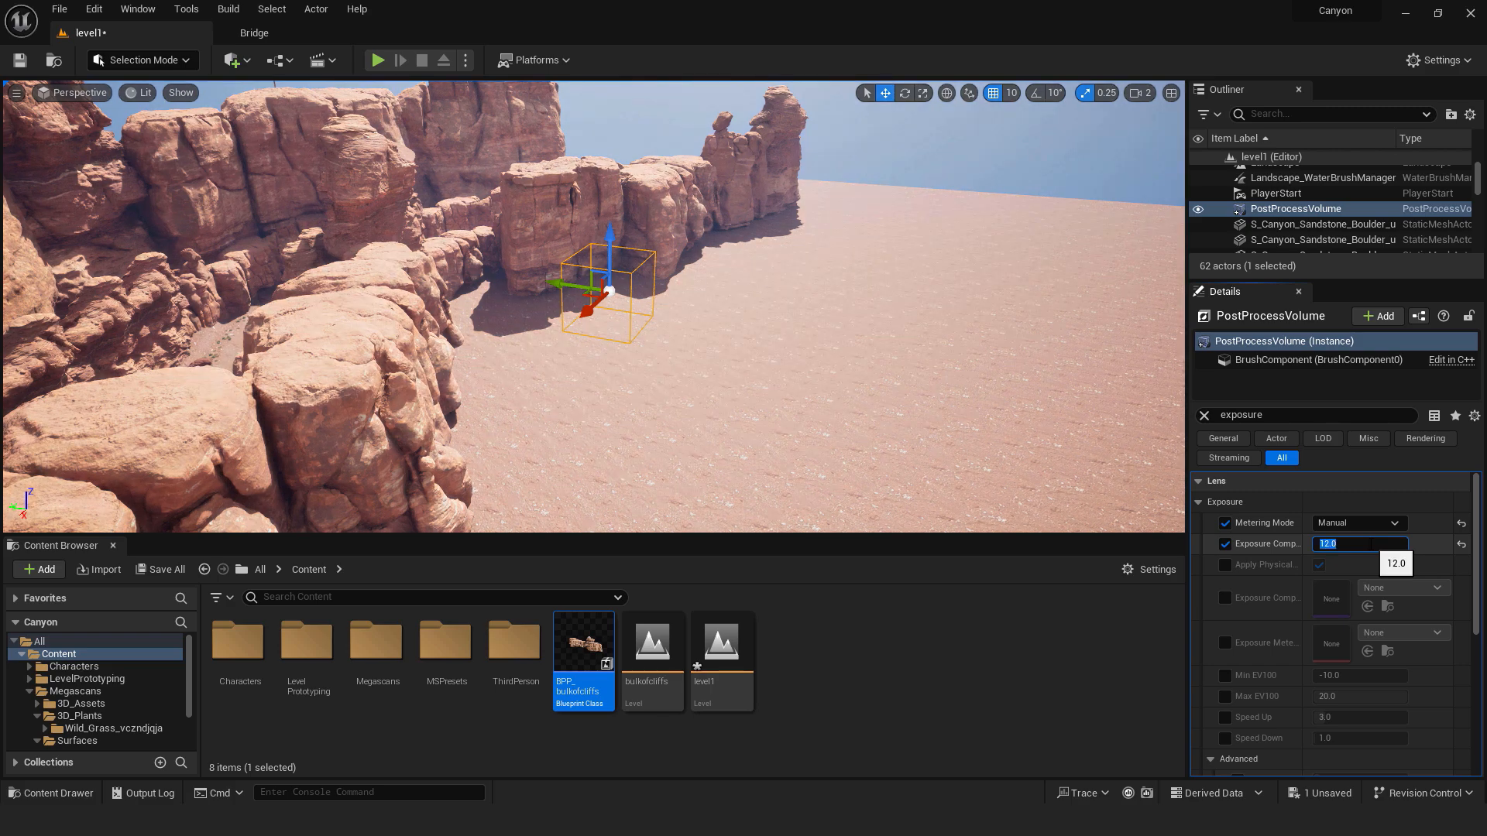
pyautogui.press('Return')
pyautogui.press('BackSpace')
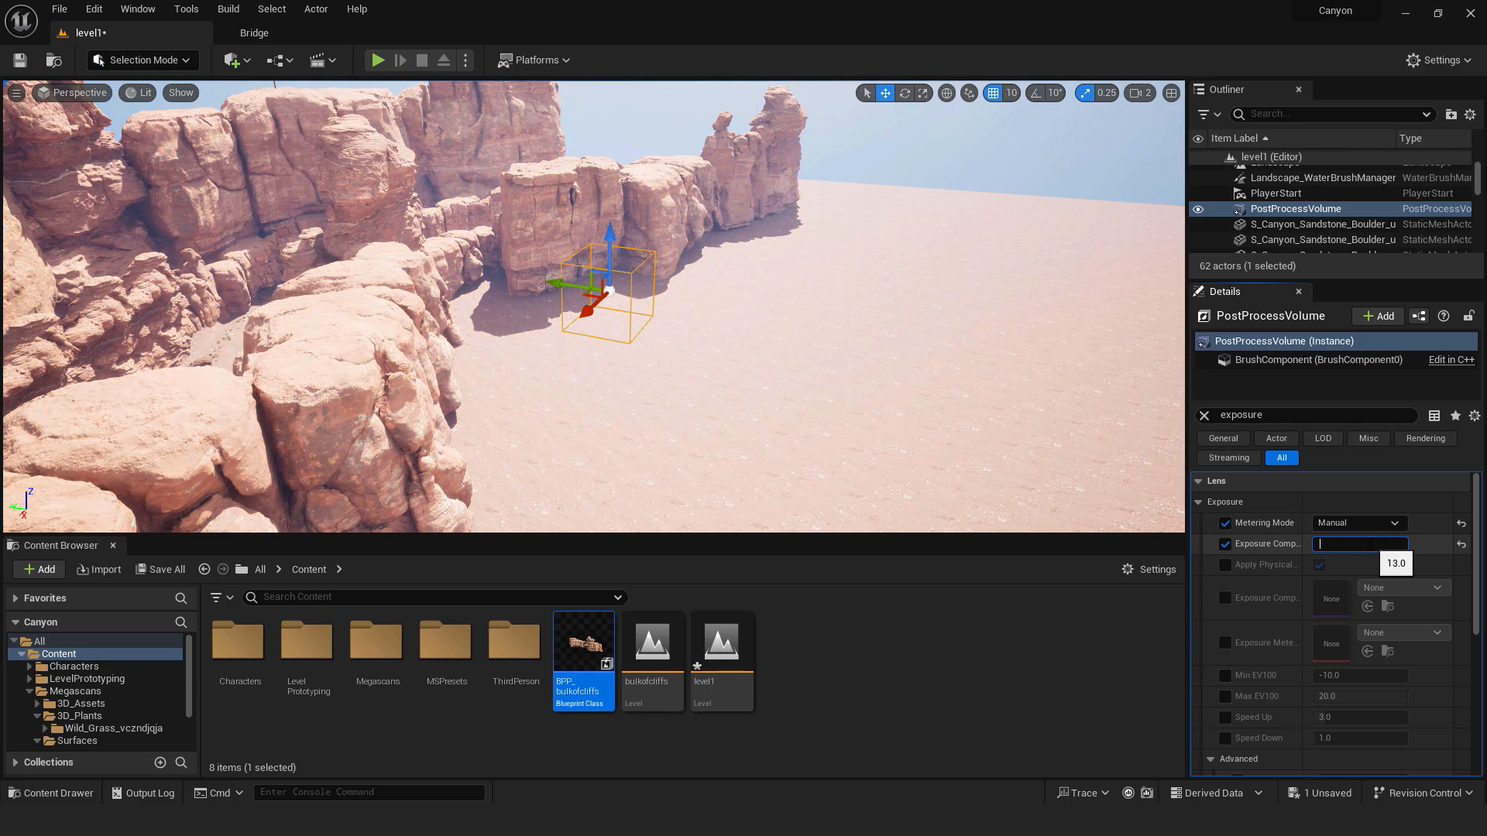
pyautogui.write('12')
pyautogui.press('Return')
# Set the volume's bloom Method to Convolution and override the bloom Intensity with about 2.66
pyautogui.click(1204, 415)
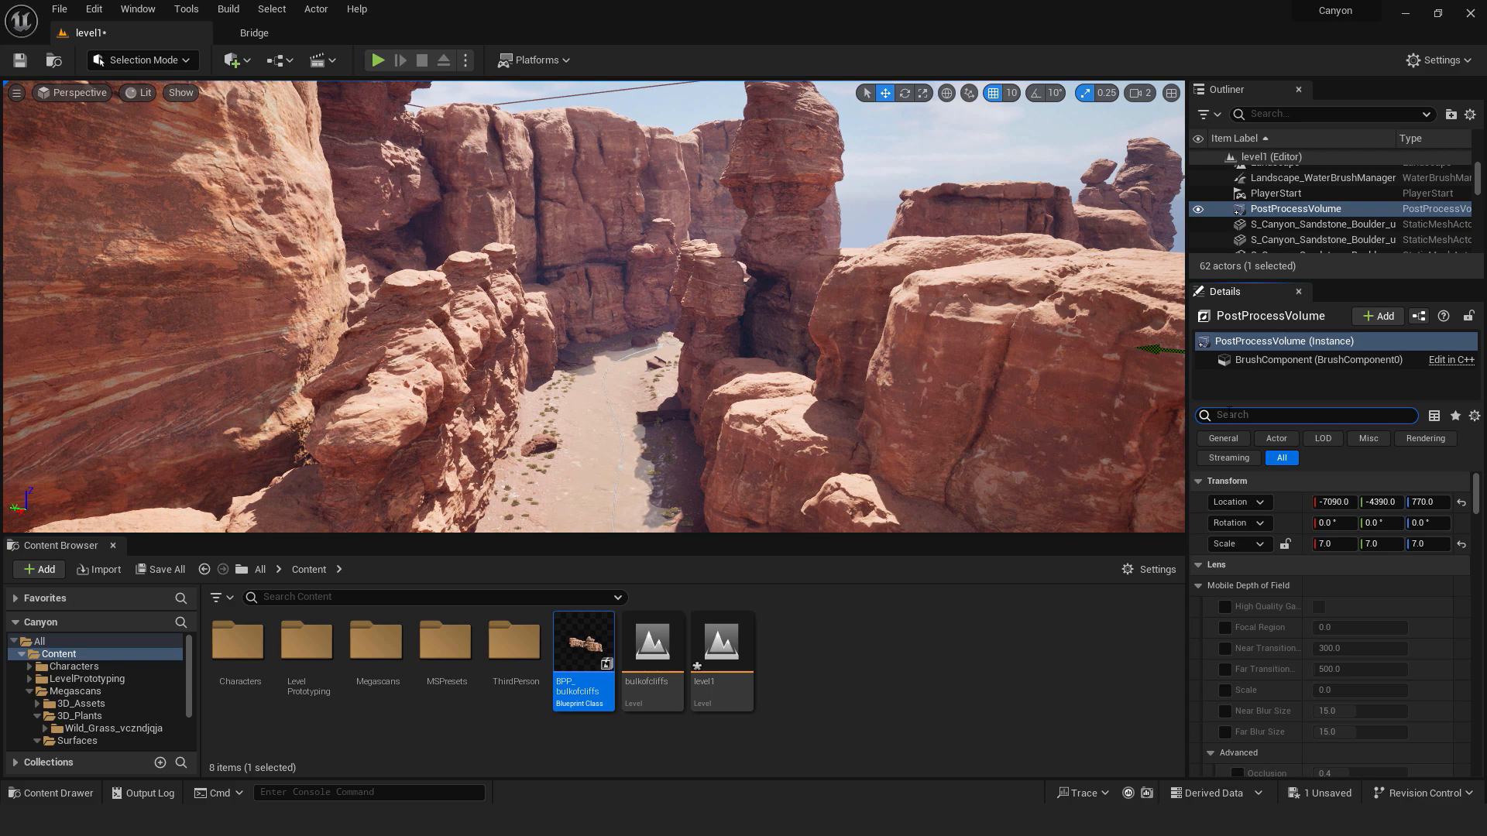
pyautogui.write('bloom')
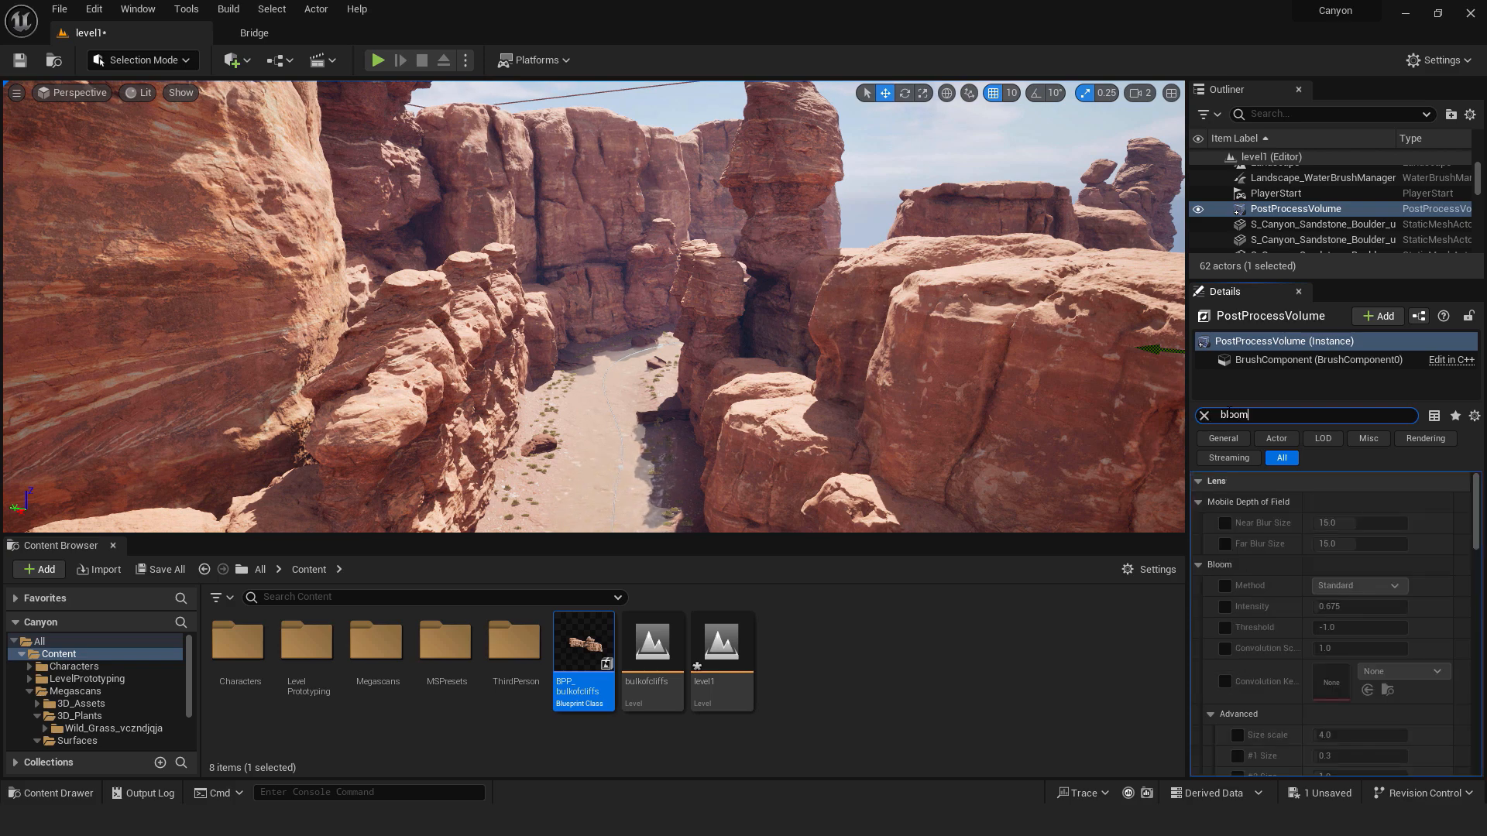
pyautogui.click(1225, 523)
pyautogui.click(1352, 523)
pyautogui.click(1372, 552)
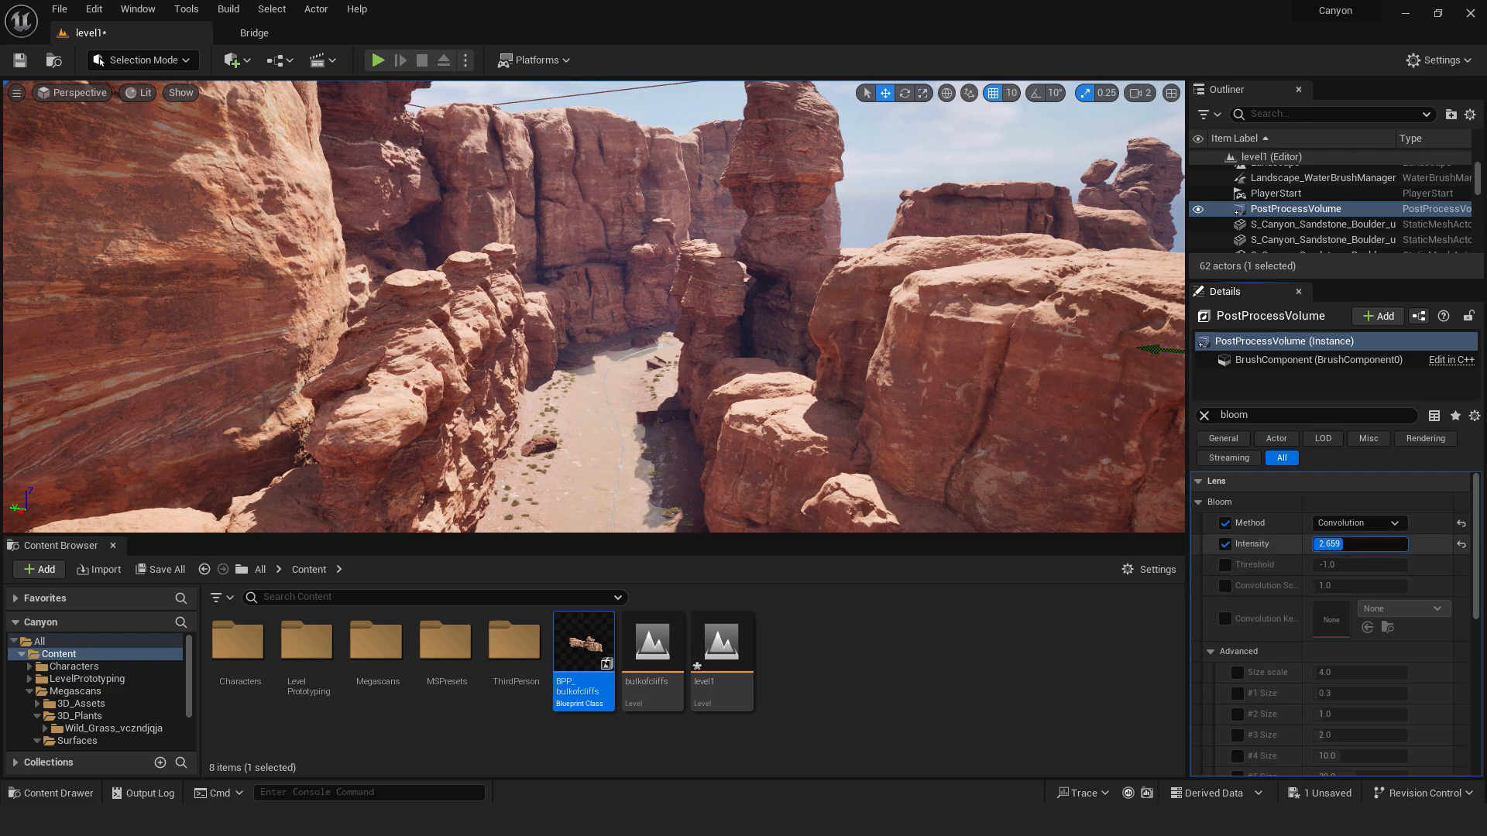
pyautogui.moveTo(777, 400)
pyautogui.mouseDown(button='right')
pyautogui.moveTo(712, 464)
pyautogui.moveTo(777, 400)
pyautogui.mouseUp(button='right')
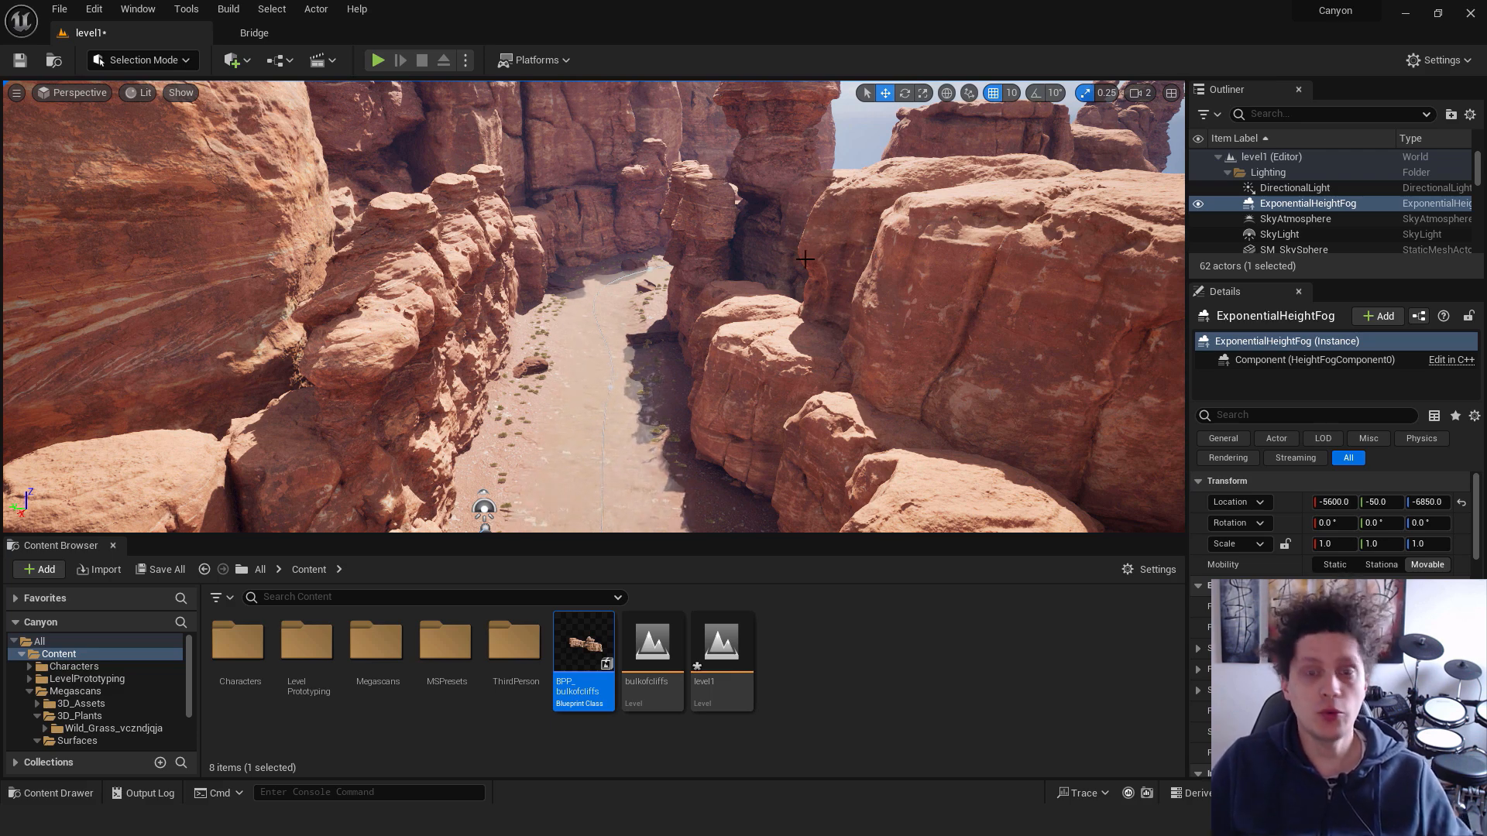
# Add an HDRI Backdrop to the canyon level and set its Size to 300
pyautogui.moveTo(462, 144); pyautogui.dragTo(511, 172, button='right')
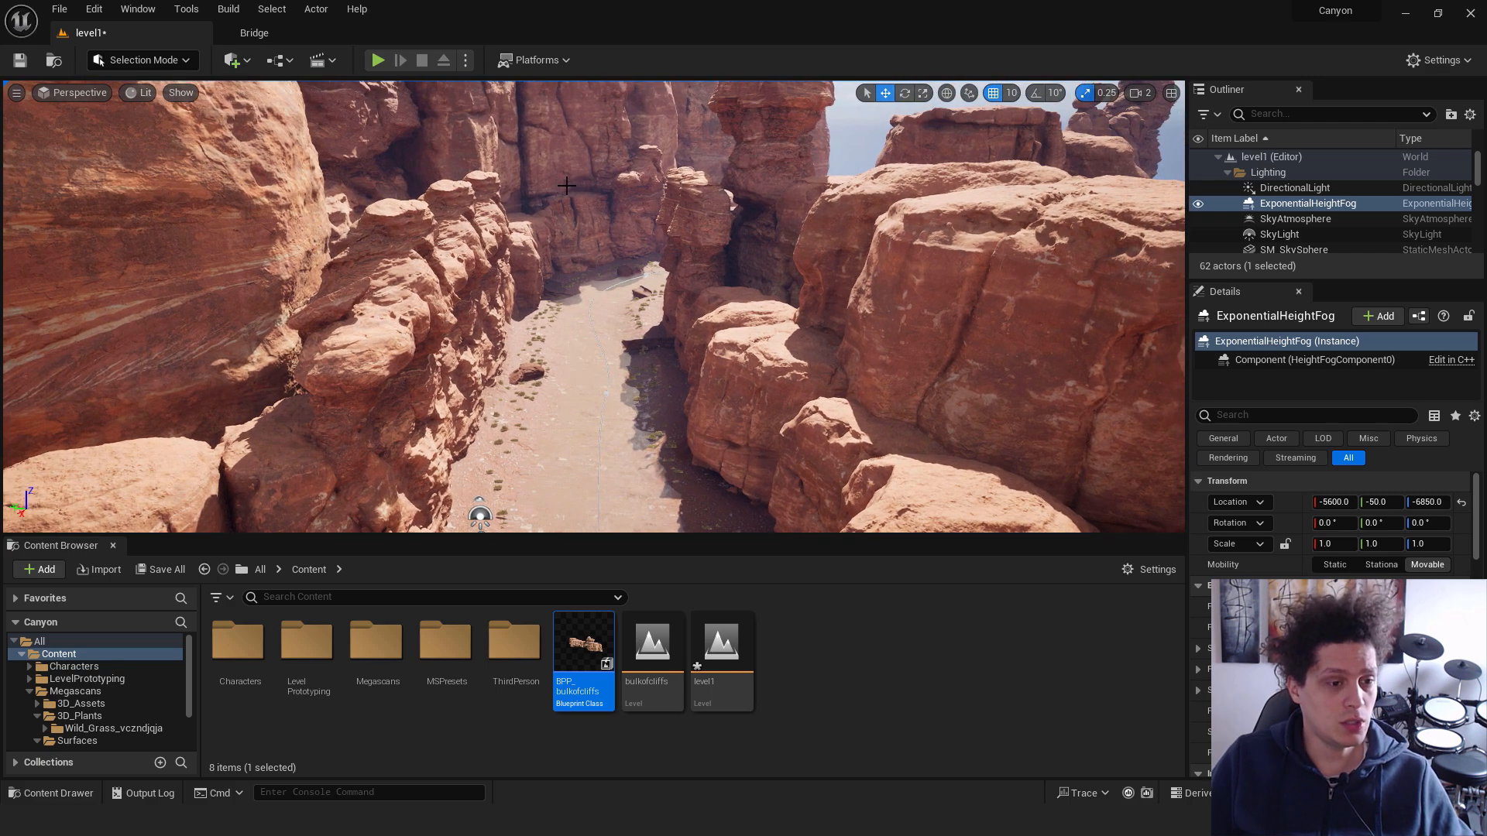
pyautogui.moveTo(596, 194); pyautogui.dragTo(598, 172, button='right')
pyautogui.click(232, 60)
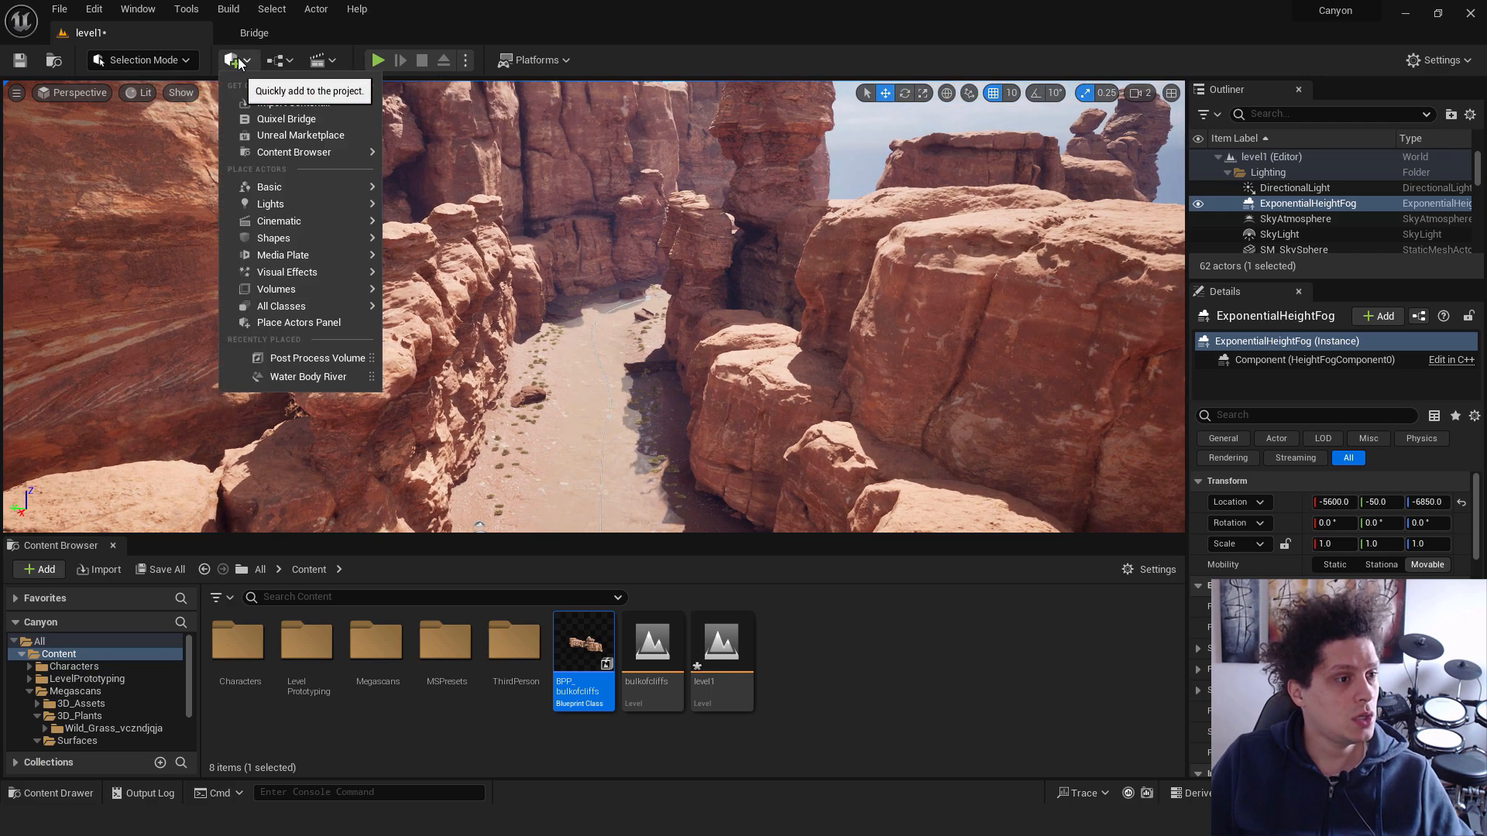
pyautogui.write('hdri')
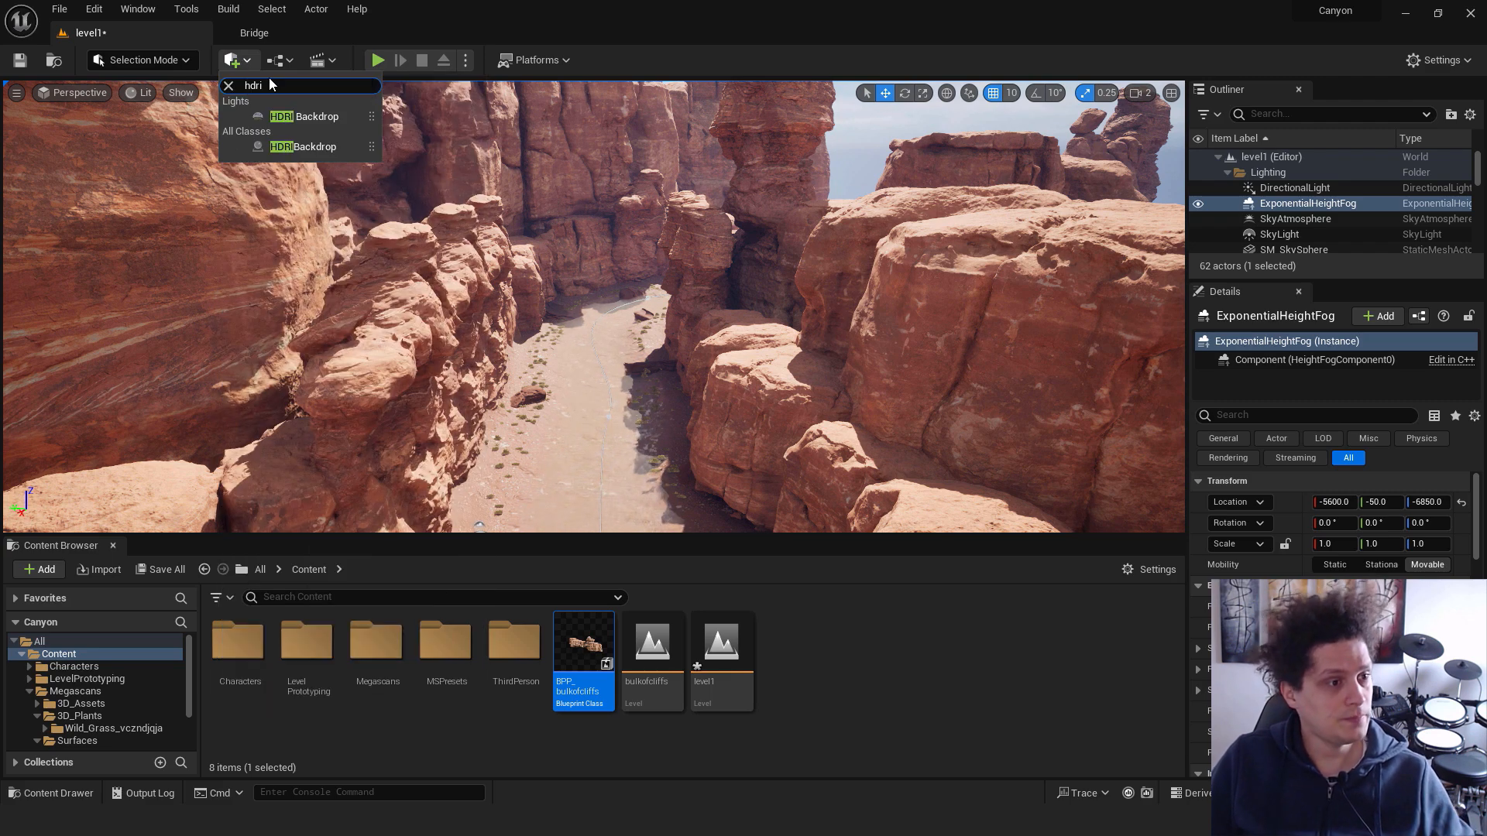
pyautogui.moveTo(306, 116); pyautogui.dragTo(326, 179)
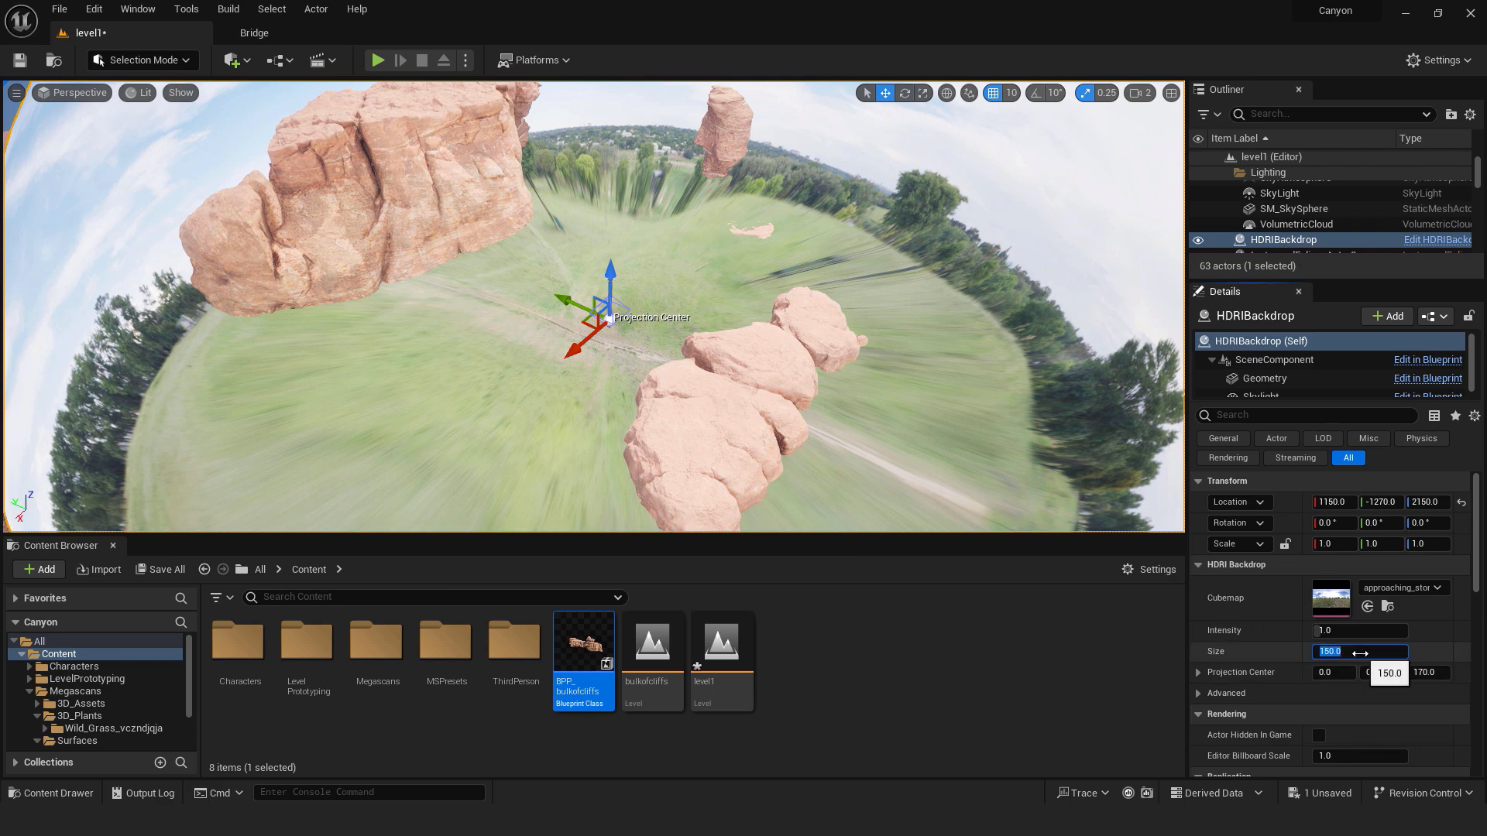
pyautogui.press('Return')
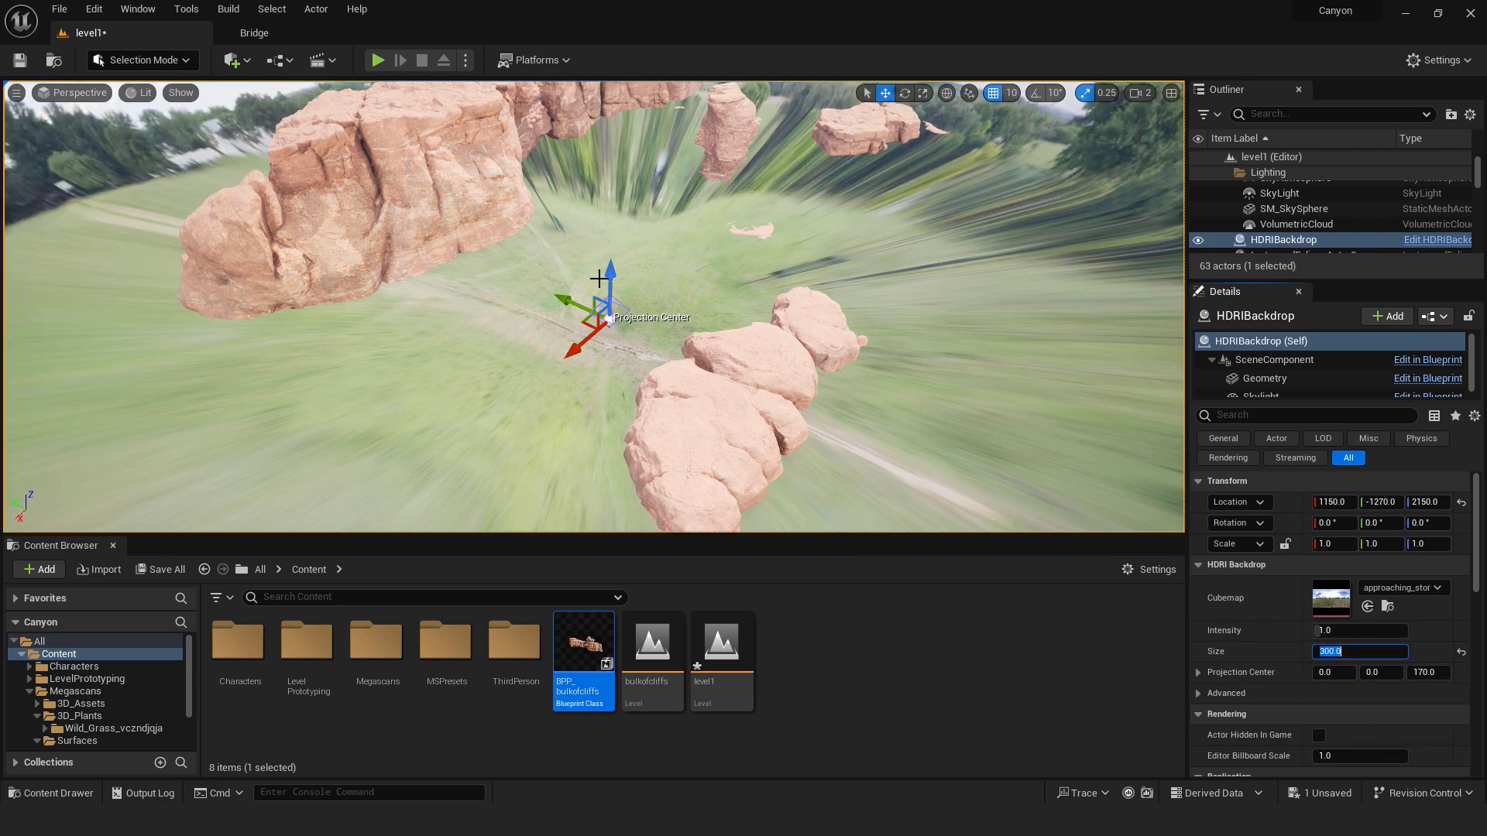
# Lower the HDRI Backdrop to a Z location of -380 so its ground sits beneath the canyon floor
pyautogui.moveTo(608, 276); pyautogui.dragTo(604, 392)
pyautogui.moveTo(604, 391); pyautogui.dragTo(689, 372, button='right')
pyautogui.press('w')
pyautogui.press('s')
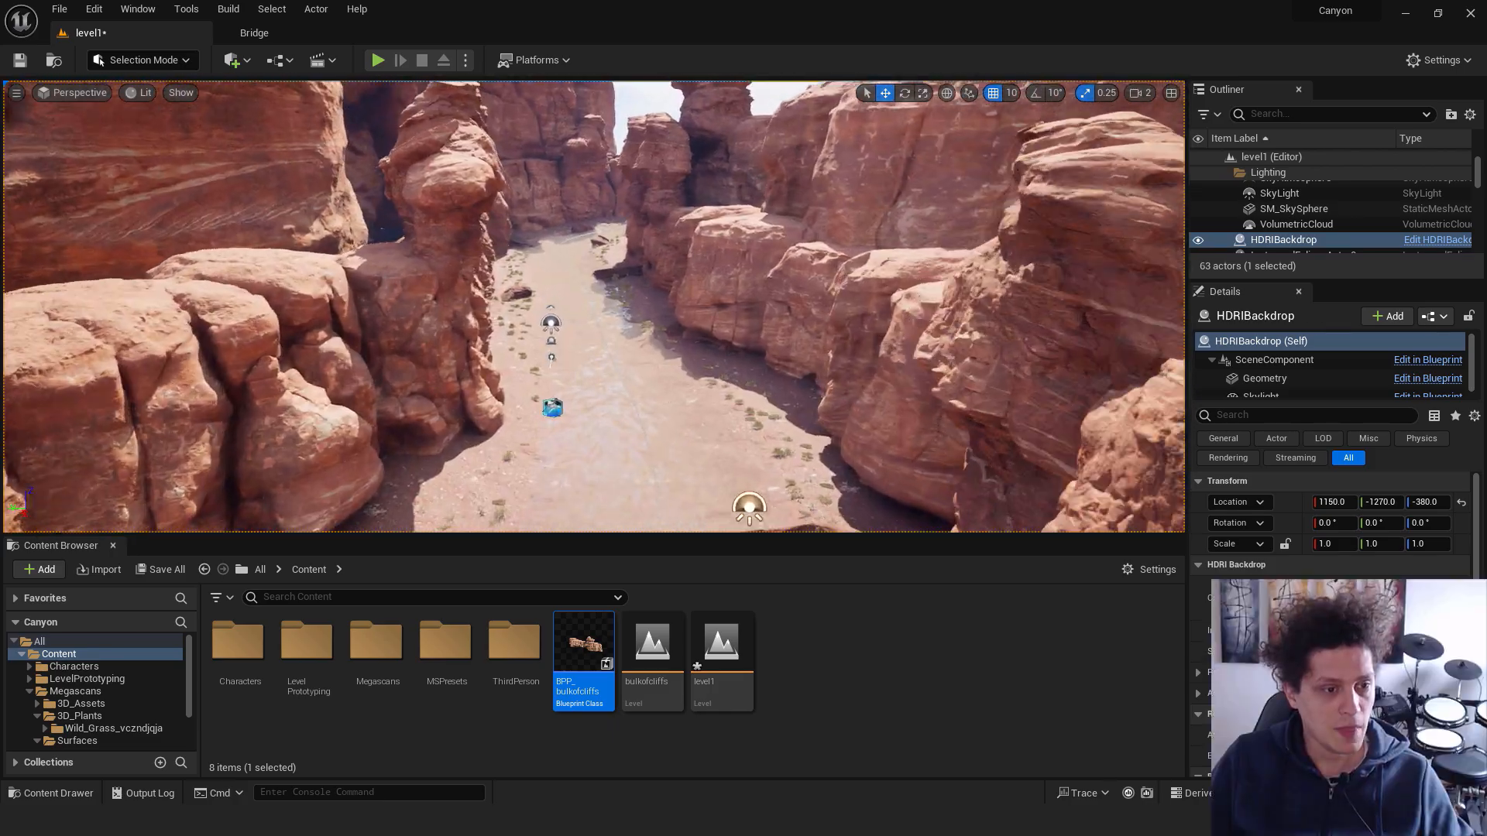
pyautogui.moveTo(594, 310); pyautogui.dragTo(573, 256, button='right')
pyautogui.press('w')
pyautogui.moveTo(635, 371); pyautogui.dragTo(635, 286, button='right')
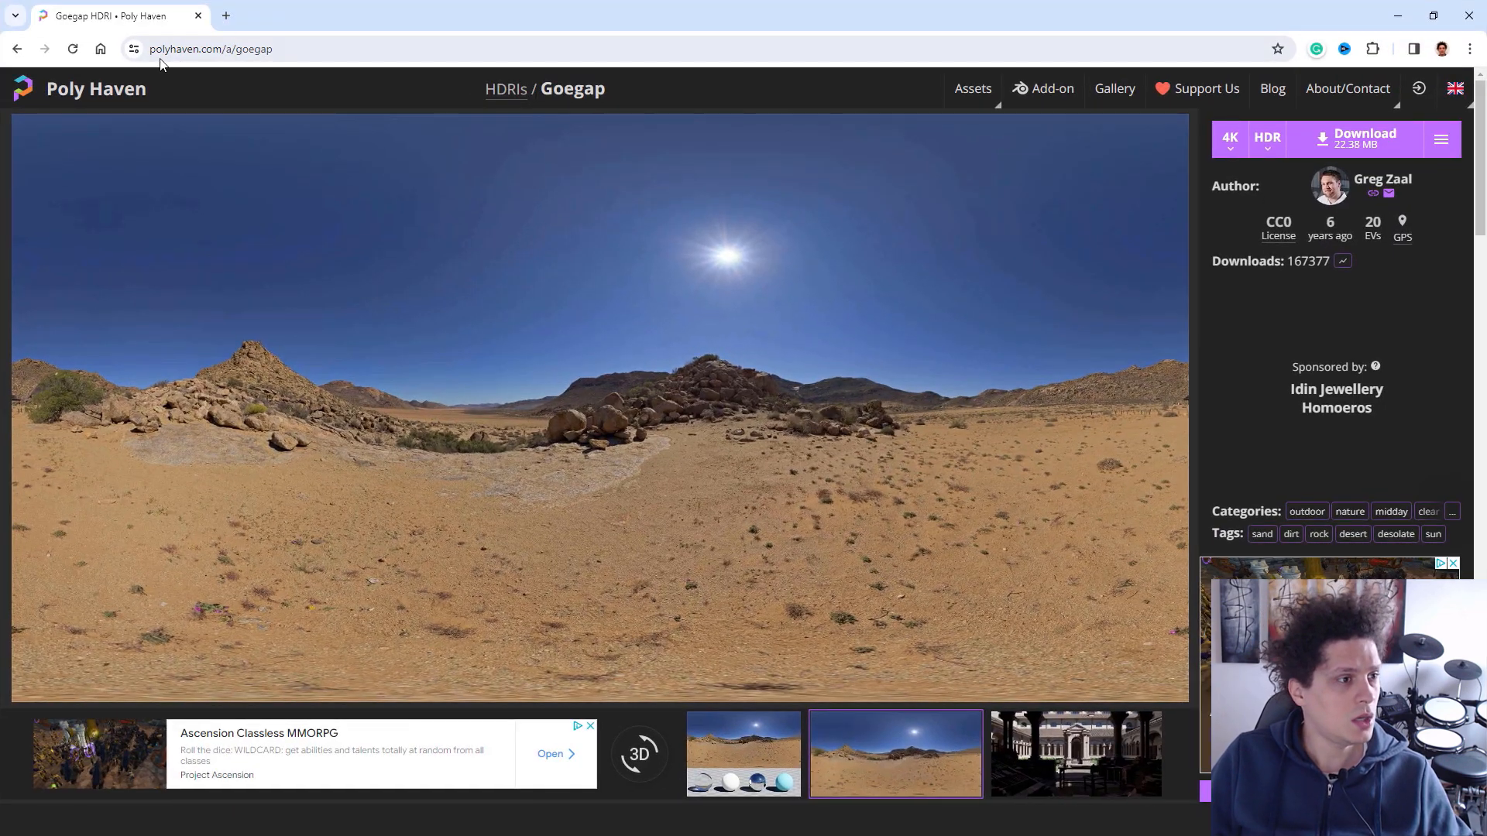
# Switch to Poly Haven in the browser, search its HDRIs for "desert" and open the Goegap HDRI
pyautogui.click(62, 92)
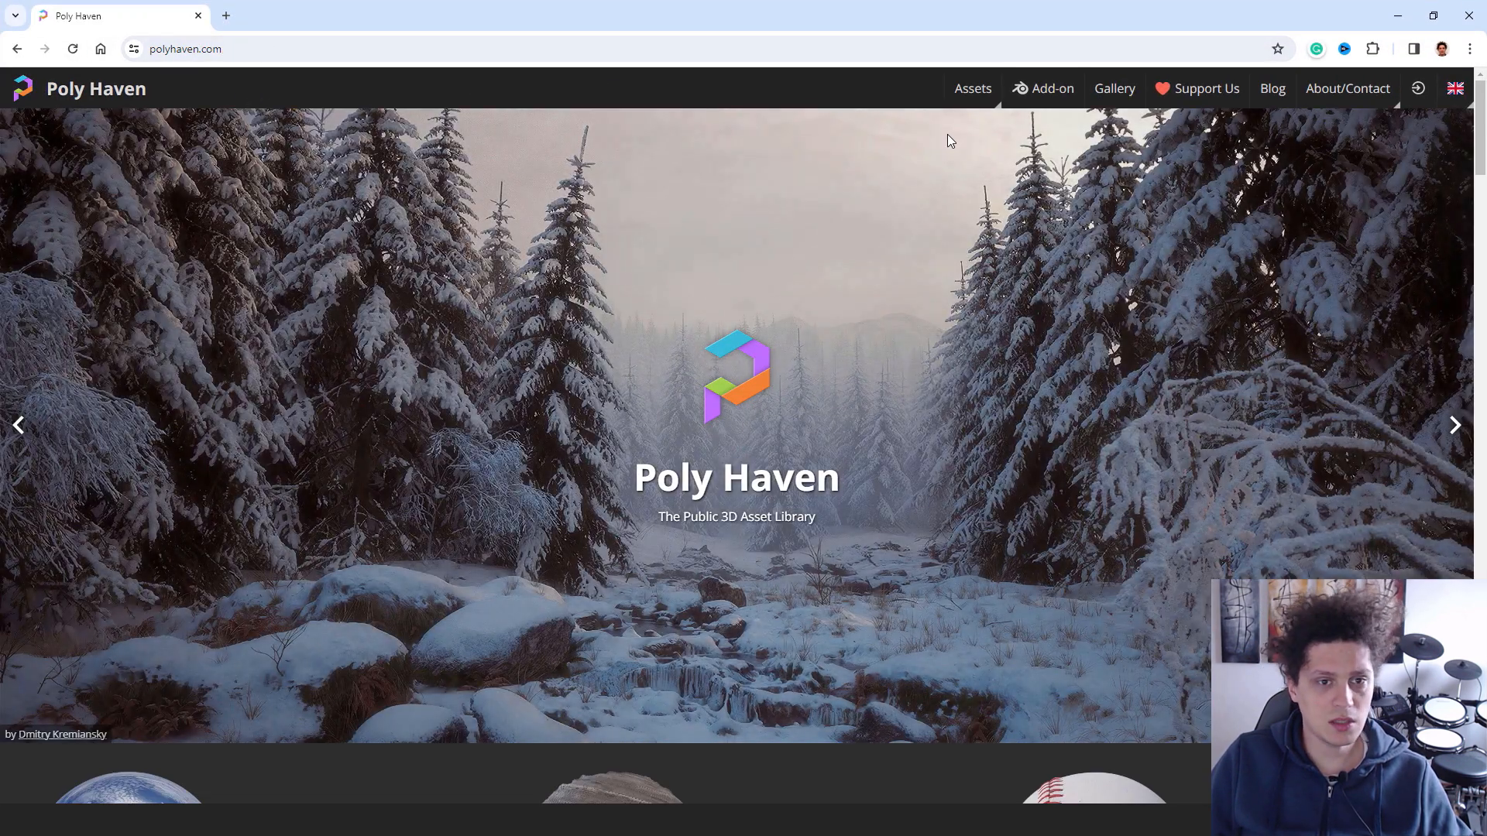
pyautogui.moveTo(985, 104)
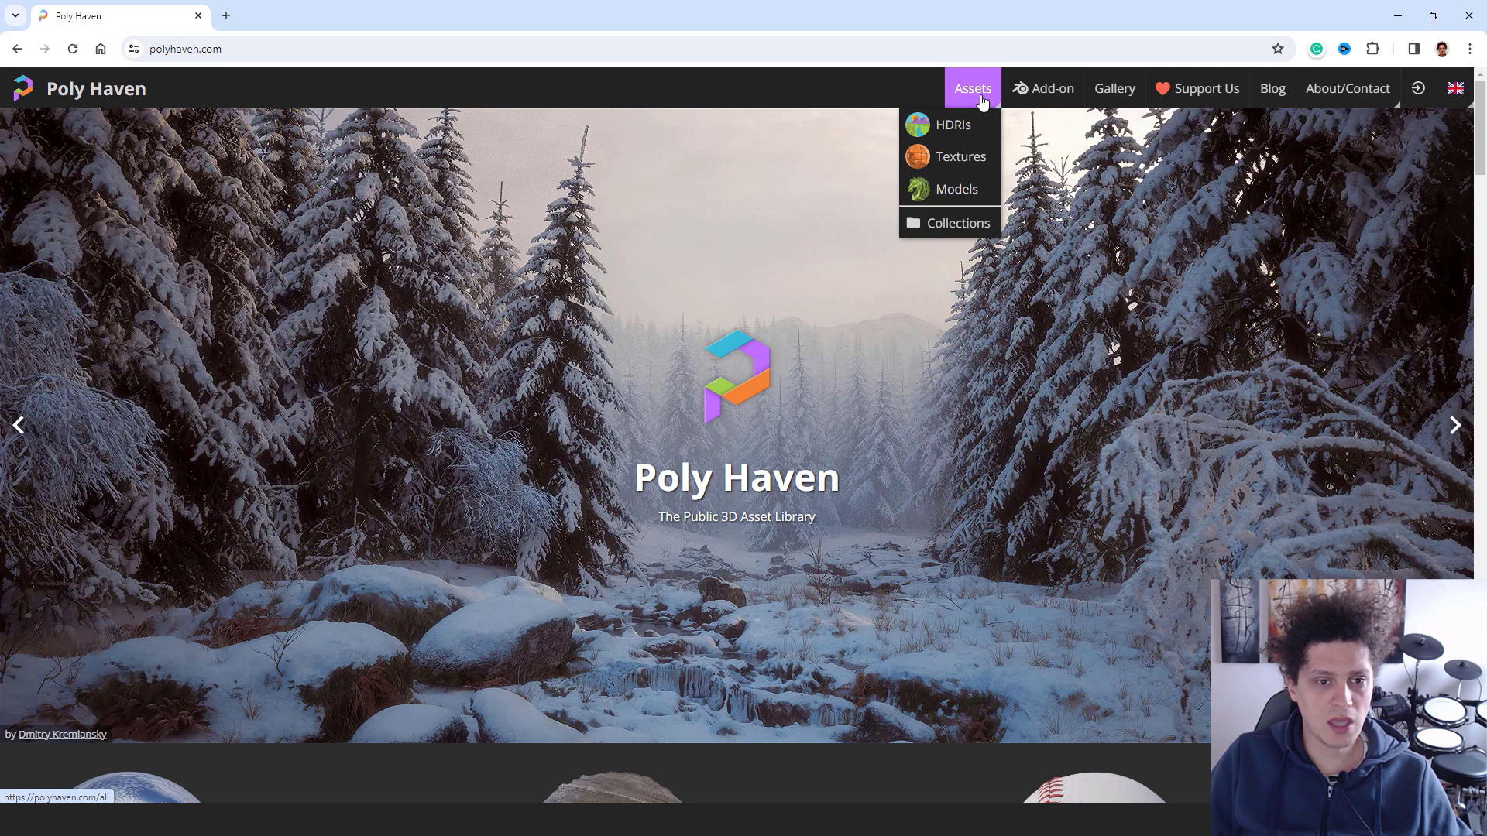
pyautogui.click(958, 129)
pyautogui.click(742, 151)
pyautogui.write('desert')
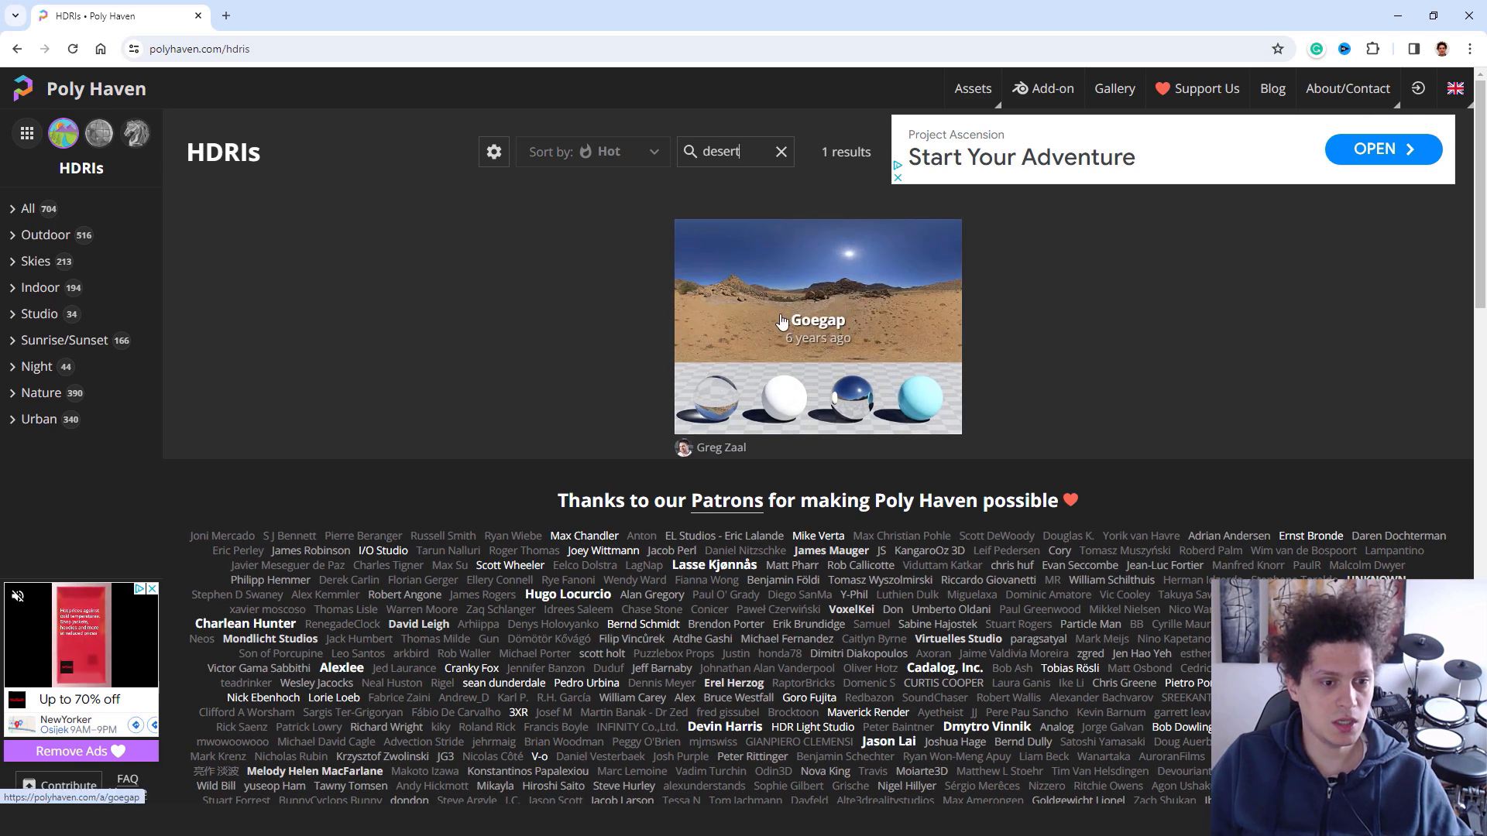
pyautogui.click(813, 325)
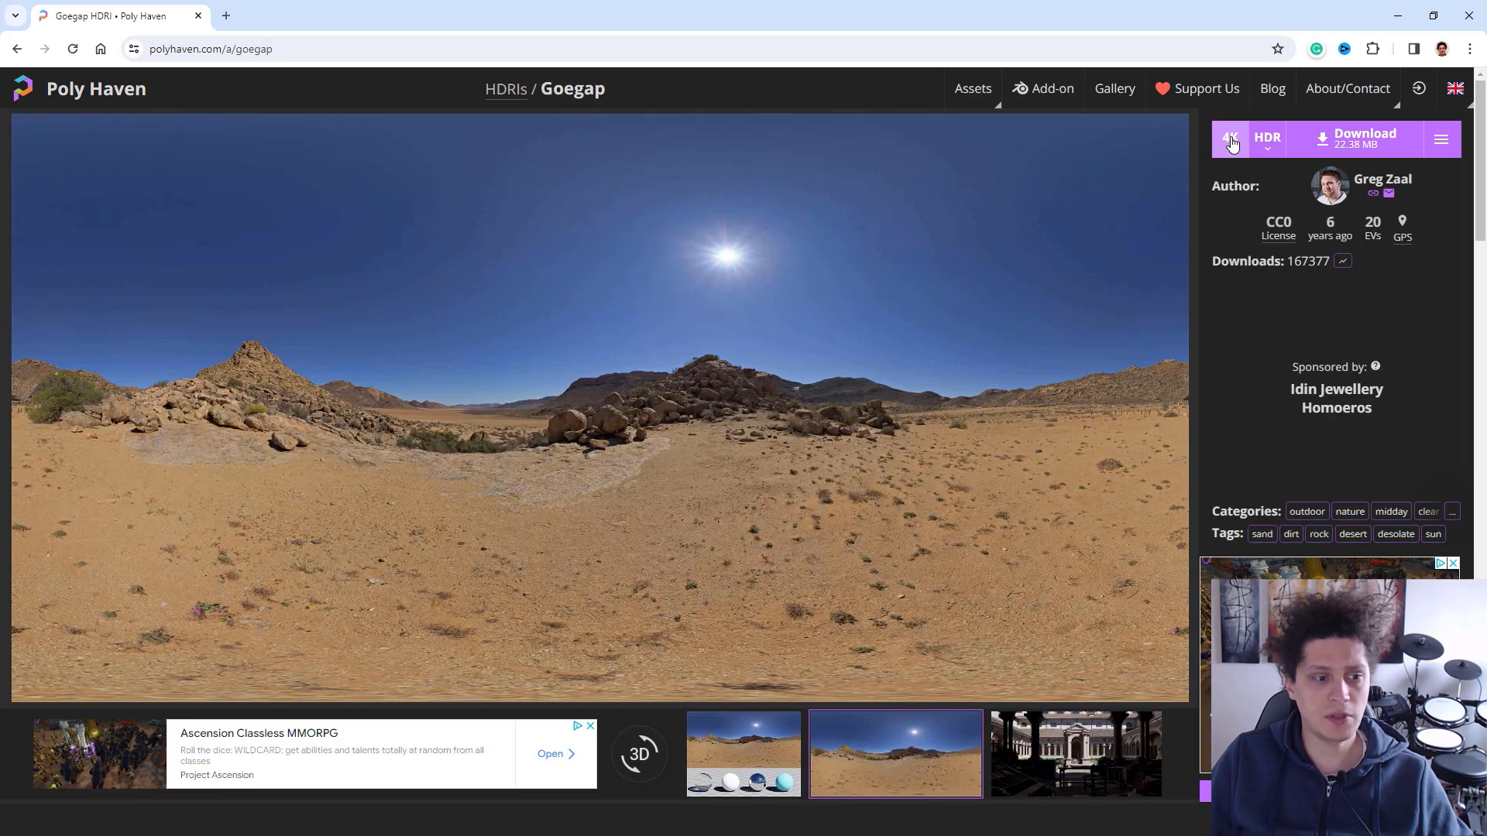
# Download the Goegap HDRI at 4K in HDR format to the Desktop as goegap_4k.hdr and close the browser
pyautogui.click(1268, 140)
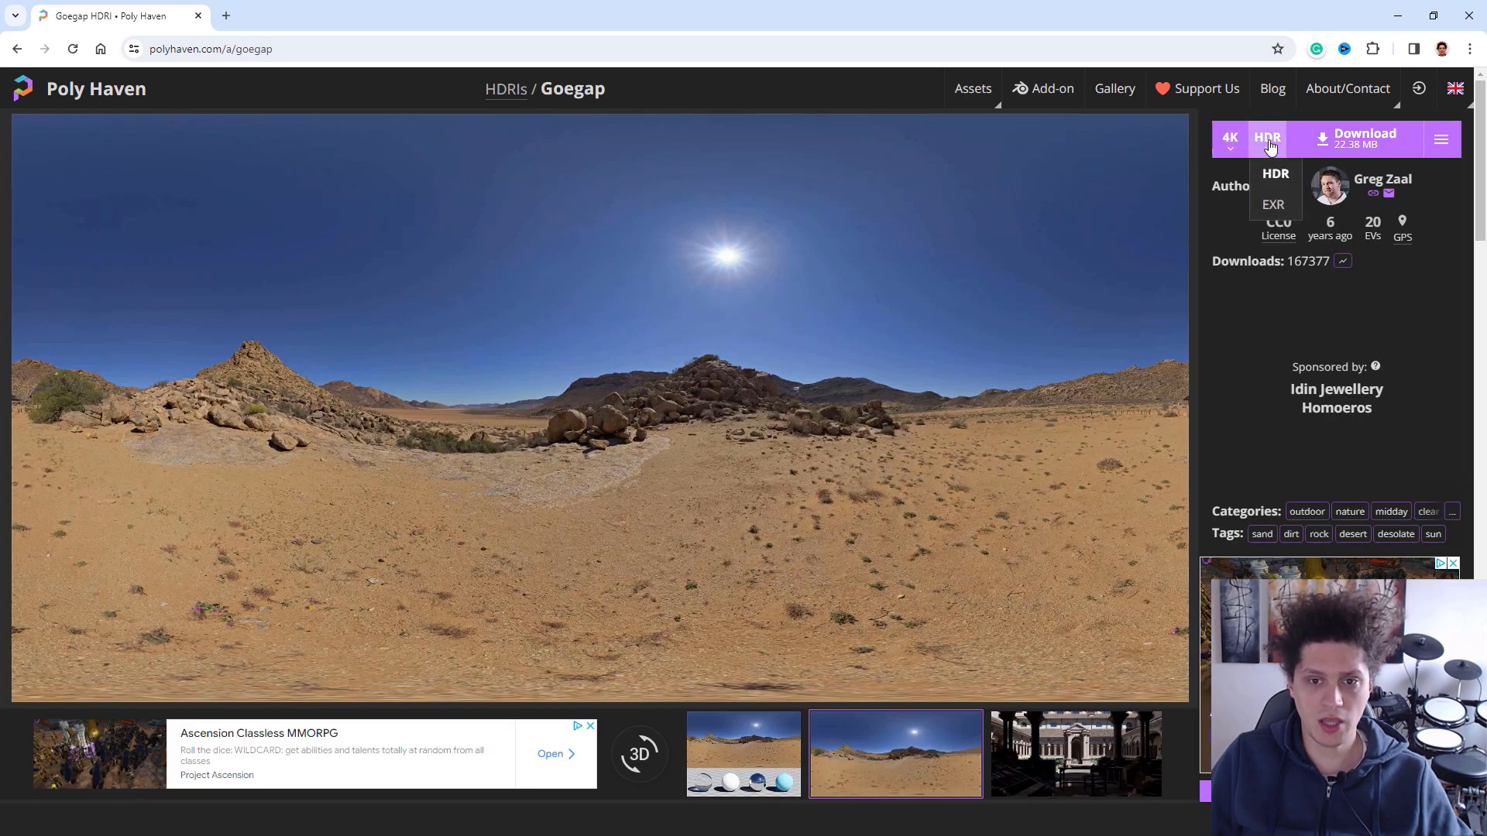
pyautogui.click(1360, 141)
pyautogui.click(40, 188)
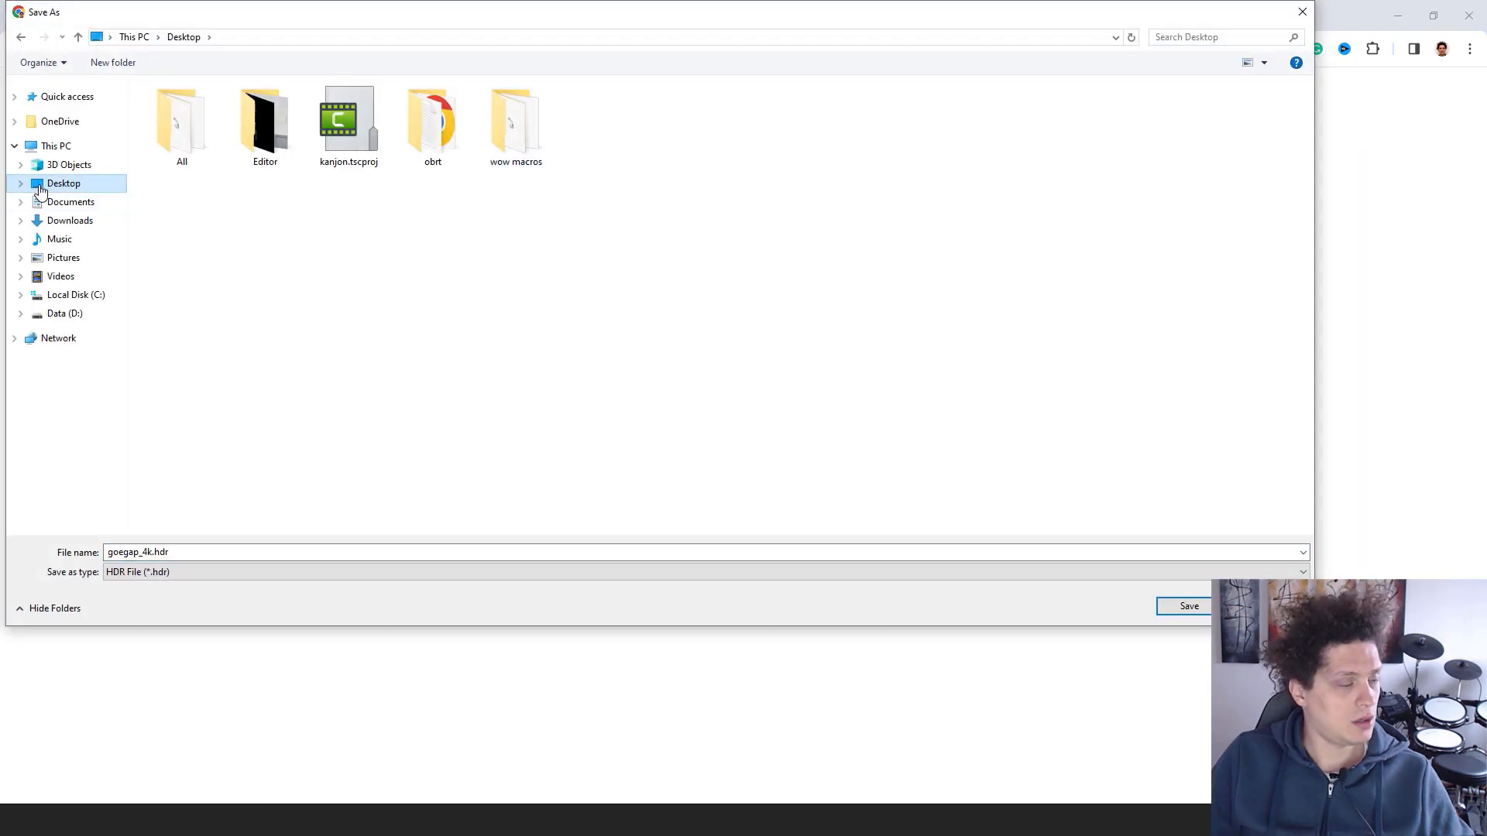
pyautogui.press('Return')
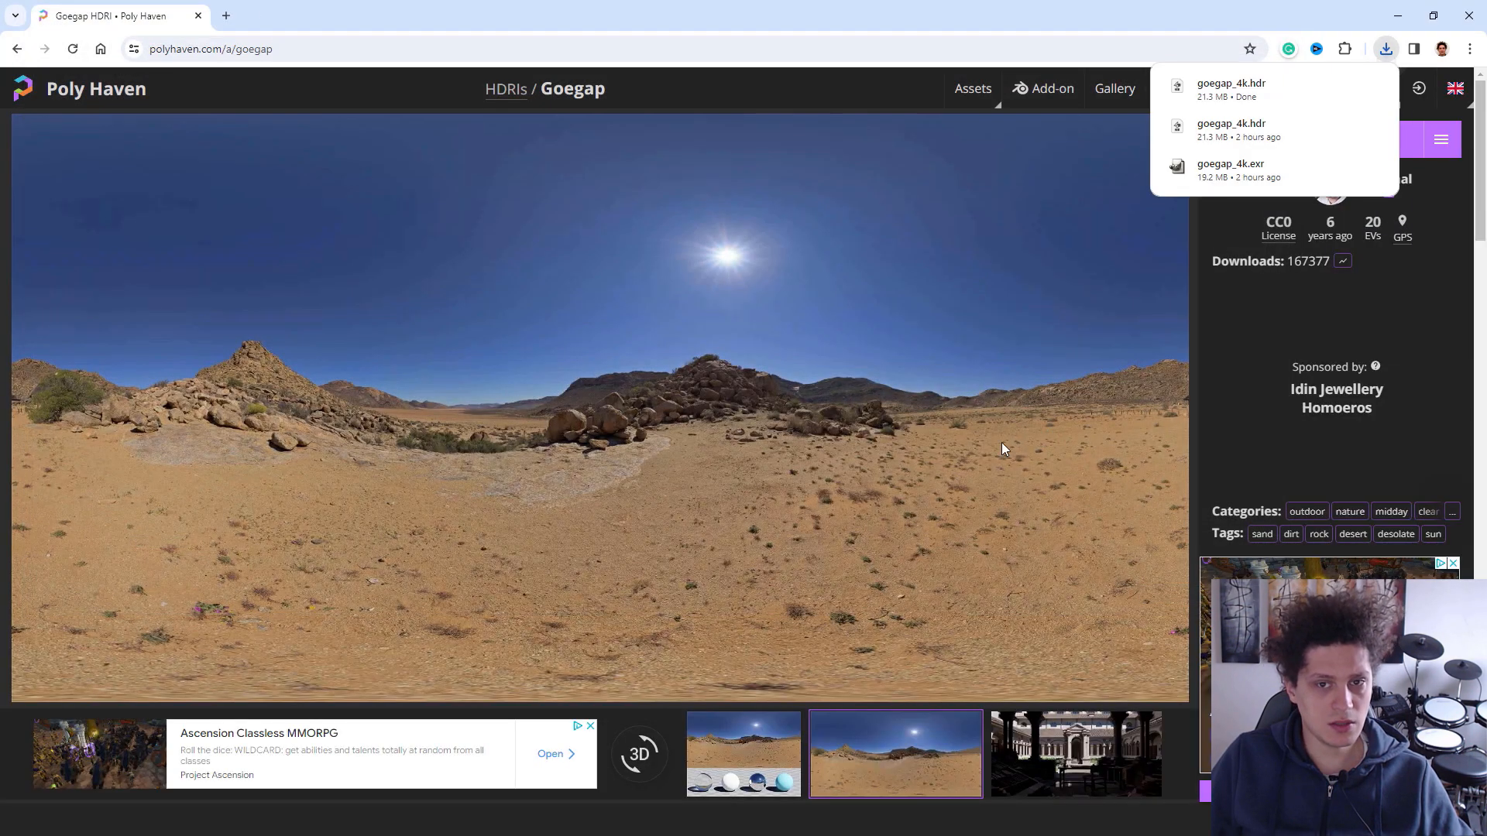
pyautogui.click(1467, 17)
# Import goegap_4k.hdr from the Desktop into the project's Content folder
pyautogui.click(457, 735)
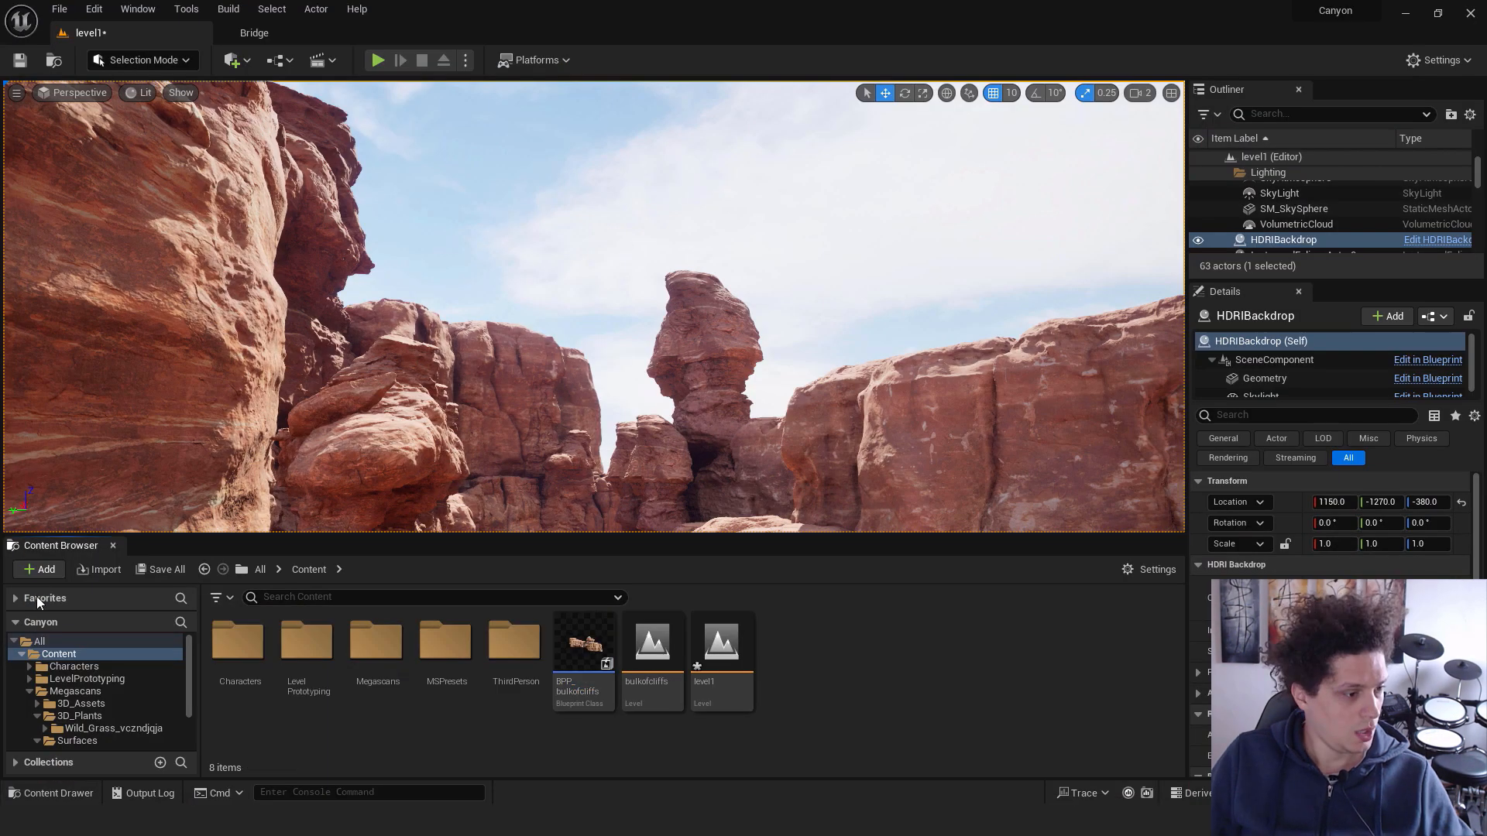
pyautogui.click(38, 570)
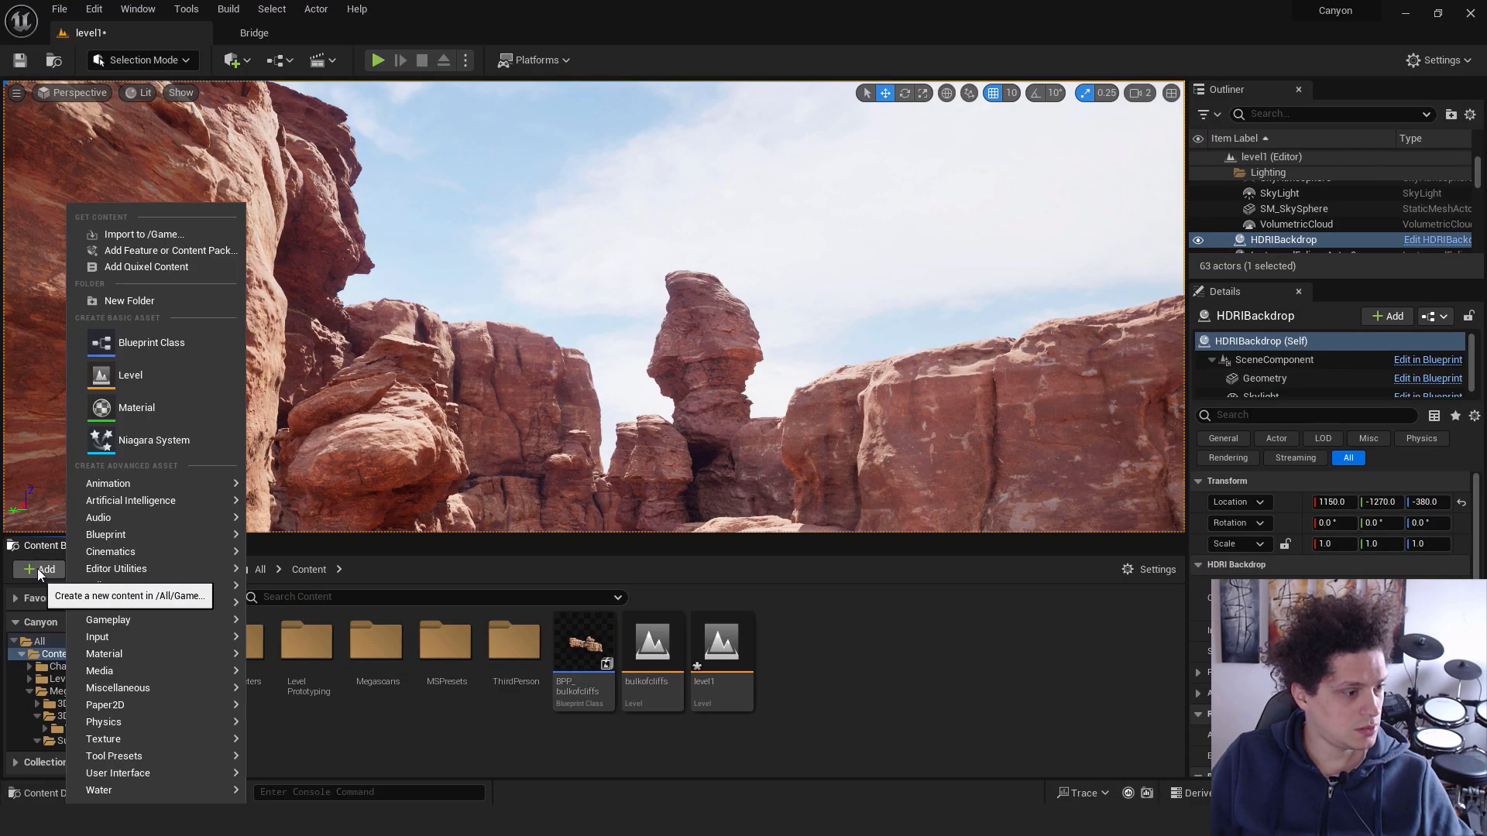
pyautogui.click(122, 234)
pyautogui.click(349, 293)
pyautogui.click(893, 233)
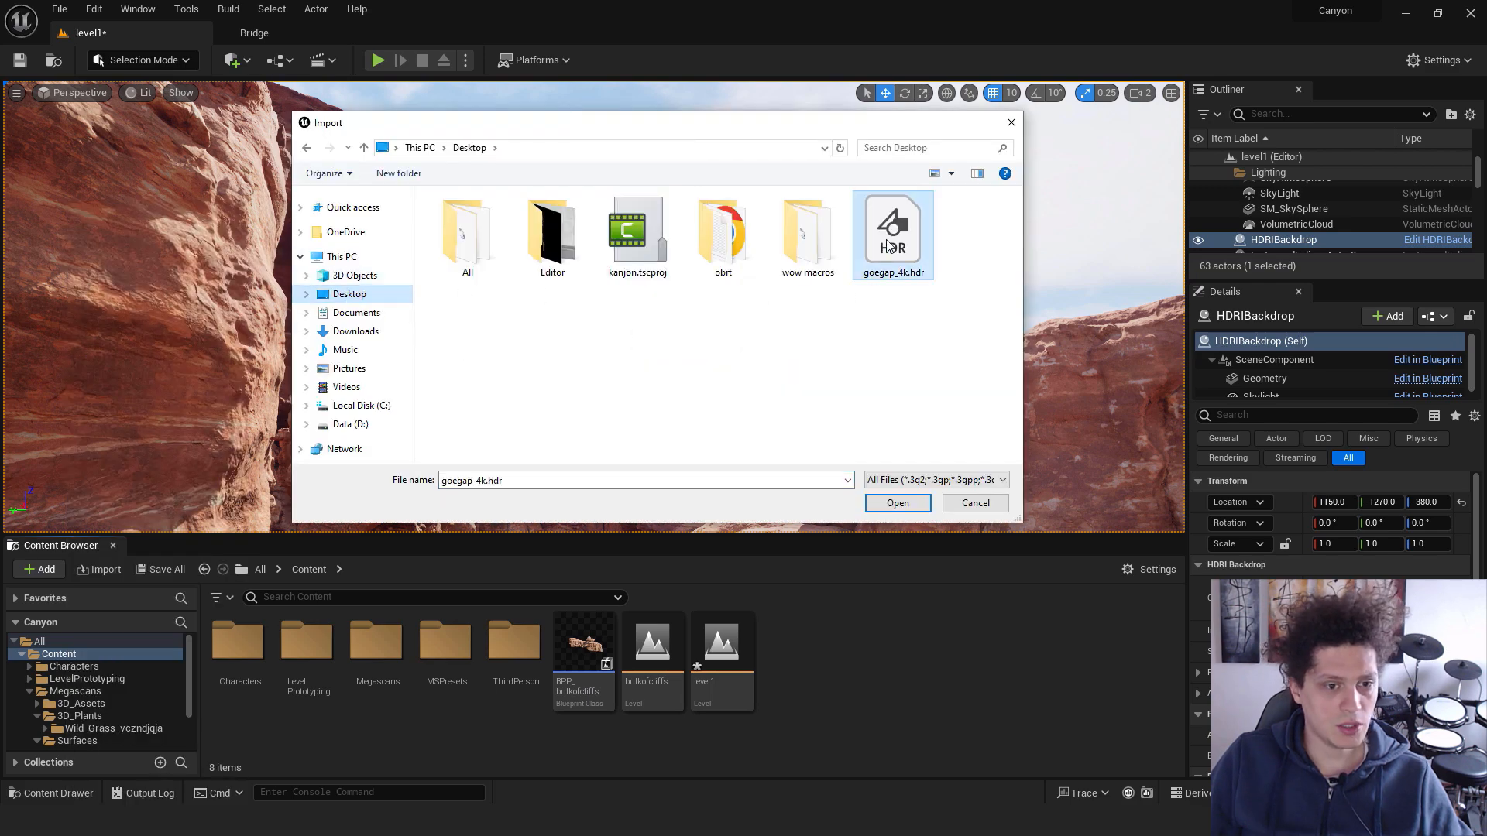
pyautogui.click(897, 503)
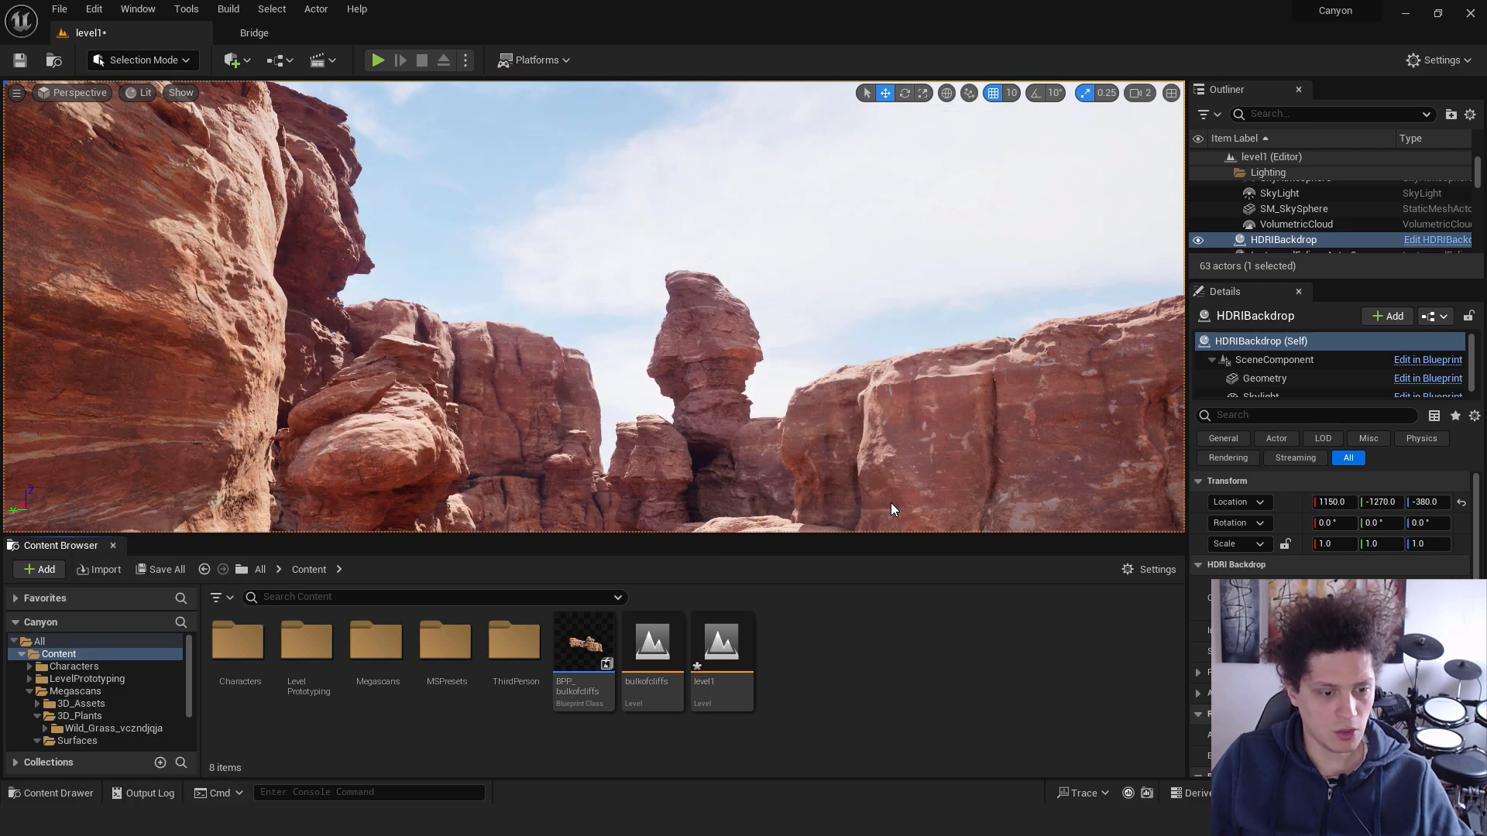
pyautogui.click(735, 664)
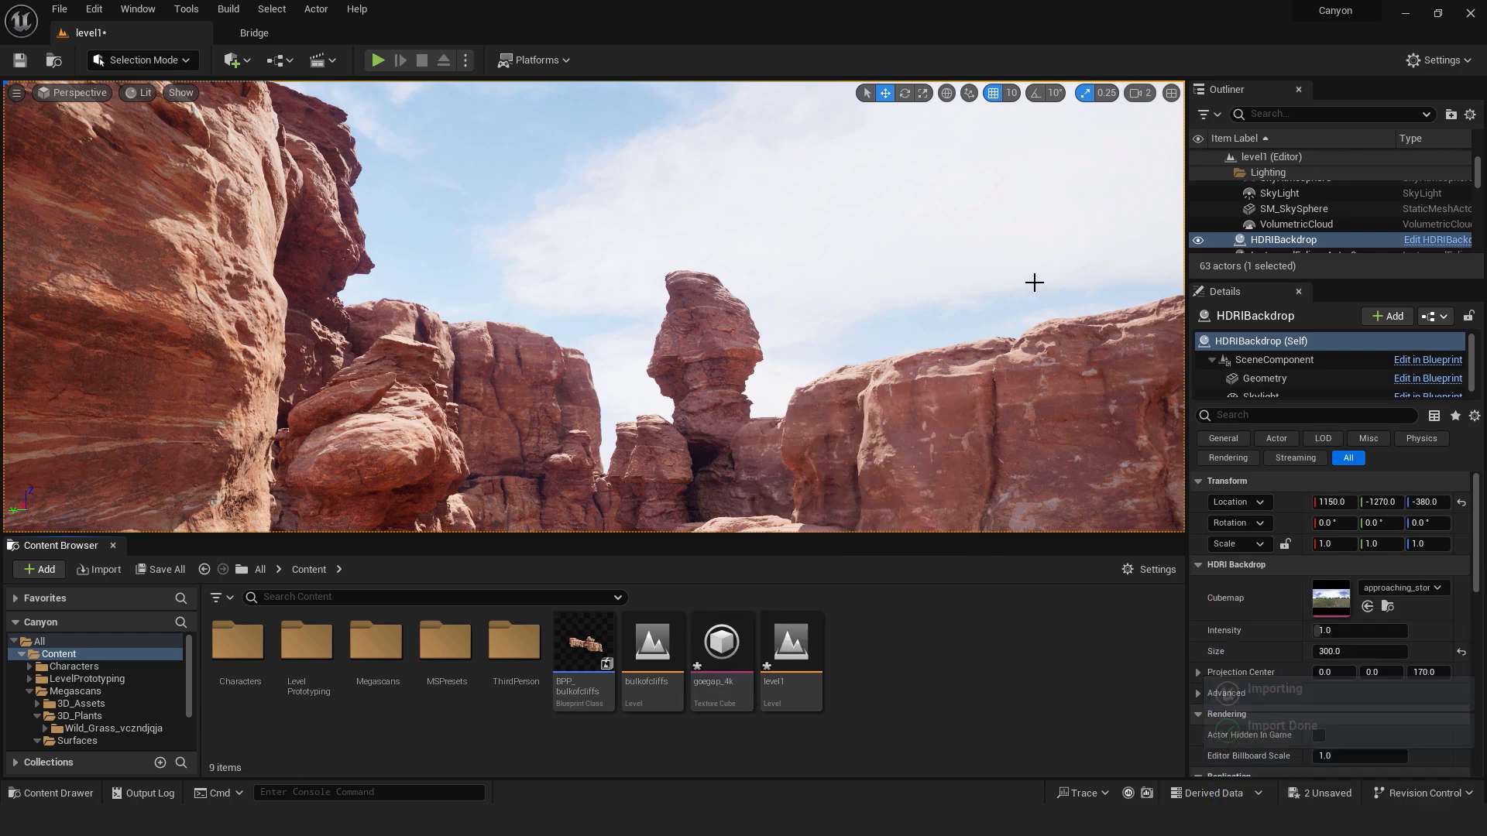
# Try the built-in circus_maximus and daylight textures as the HDRI Backdrop's Cubemap
pyautogui.moveTo(1033, 282); pyautogui.dragTo(1028, 331, button='right')
pyautogui.click(1289, 244)
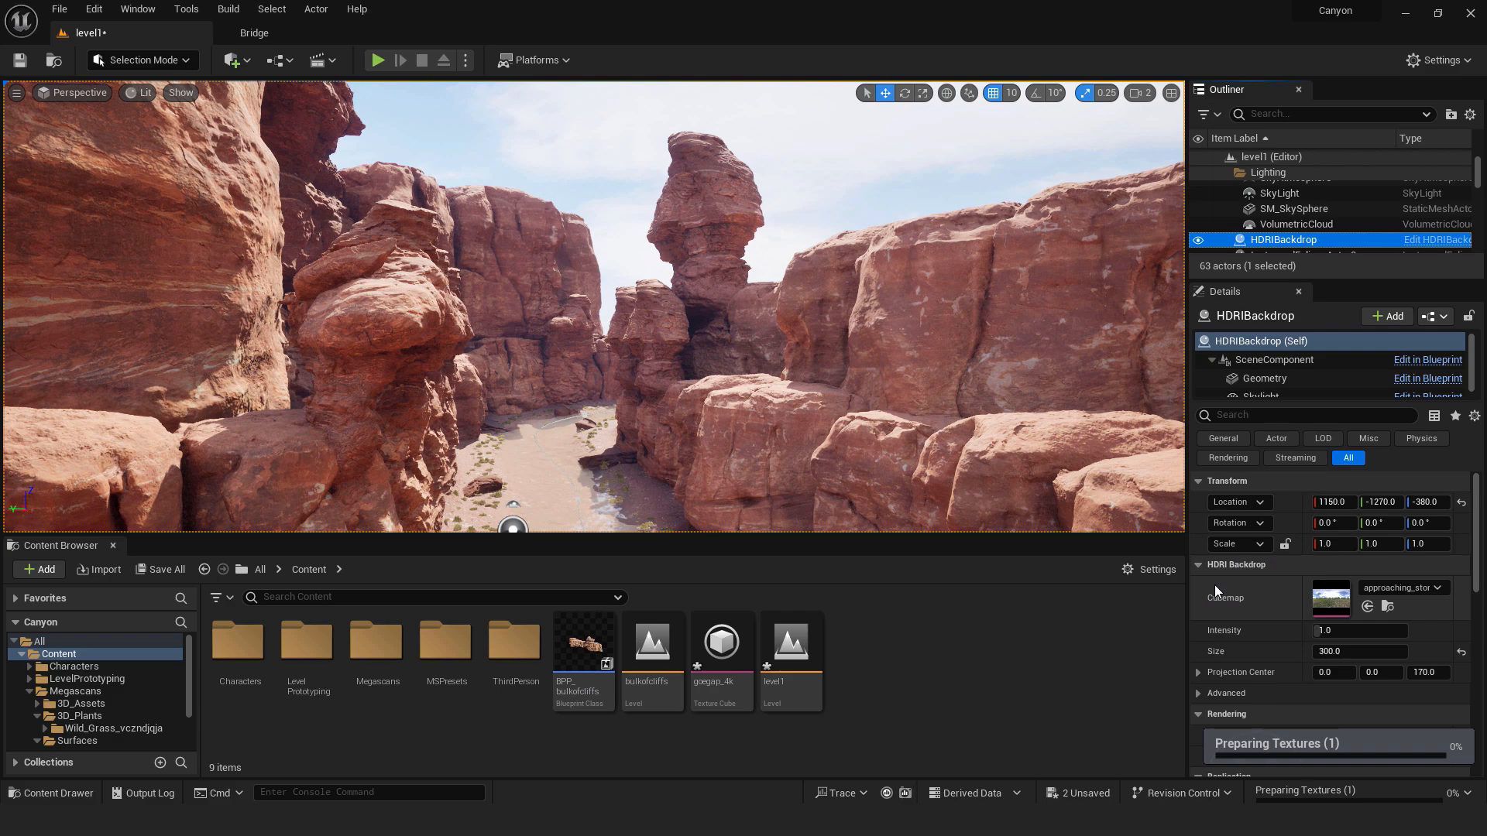
pyautogui.click(1419, 587)
pyautogui.click(1355, 462)
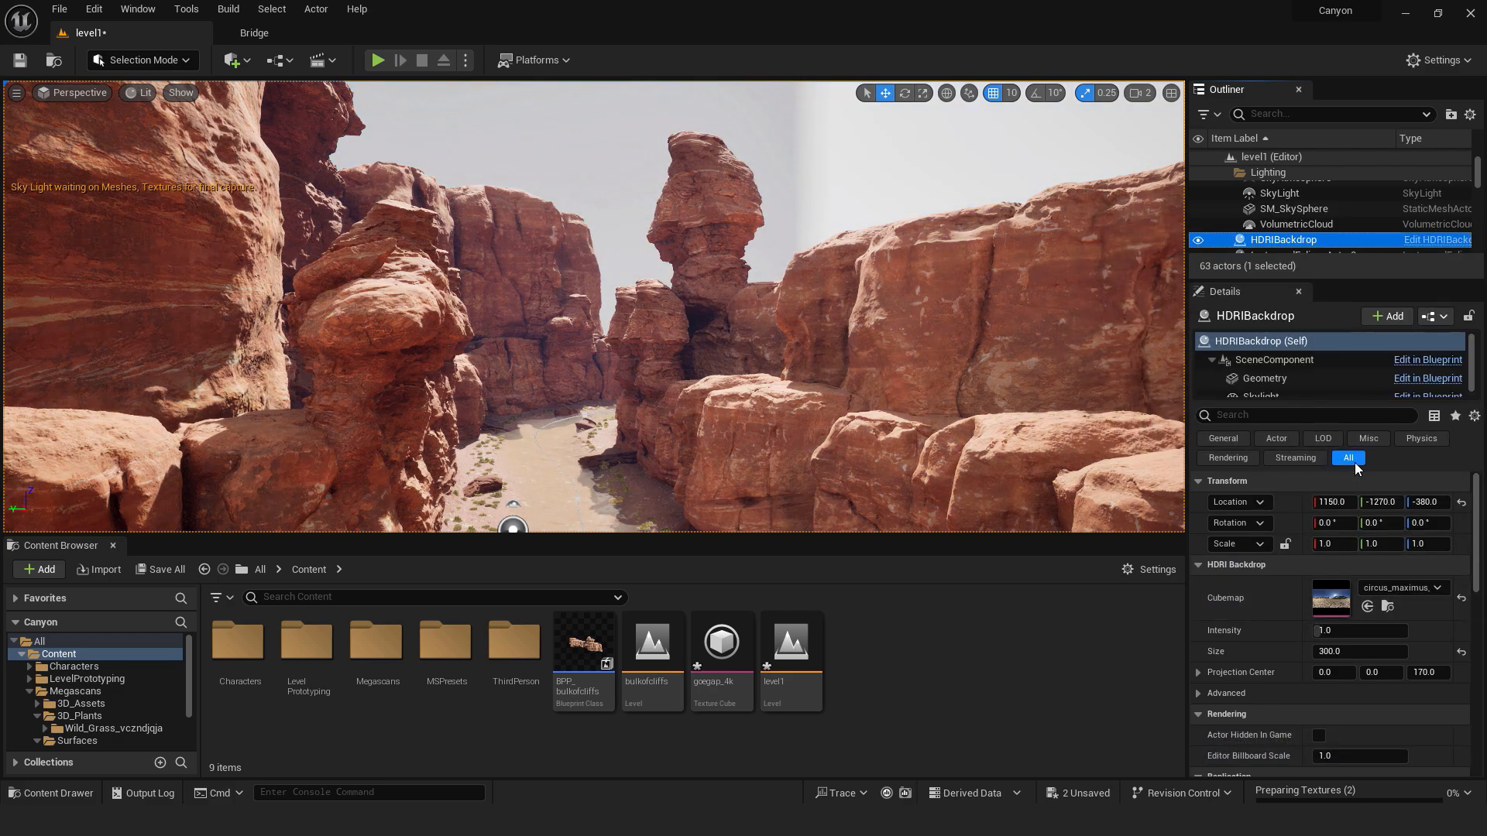
pyautogui.click(1429, 588)
pyautogui.click(1372, 493)
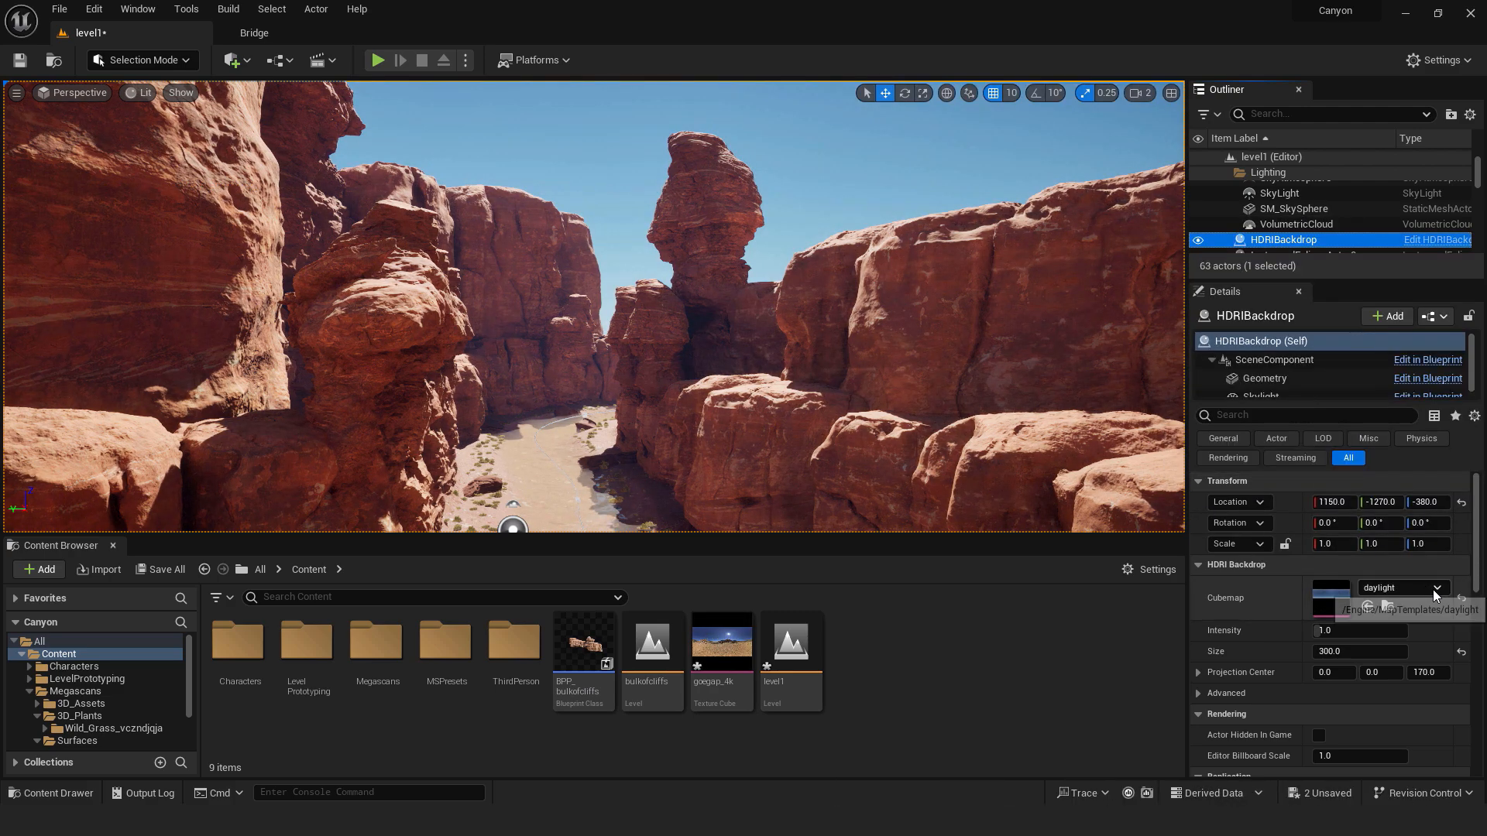
# Assign the imported goegap_4k texture as the HDRI Backdrop's Cubemap
pyautogui.click(692, 661)
pyautogui.moveTo(697, 661); pyautogui.dragTo(1329, 617)
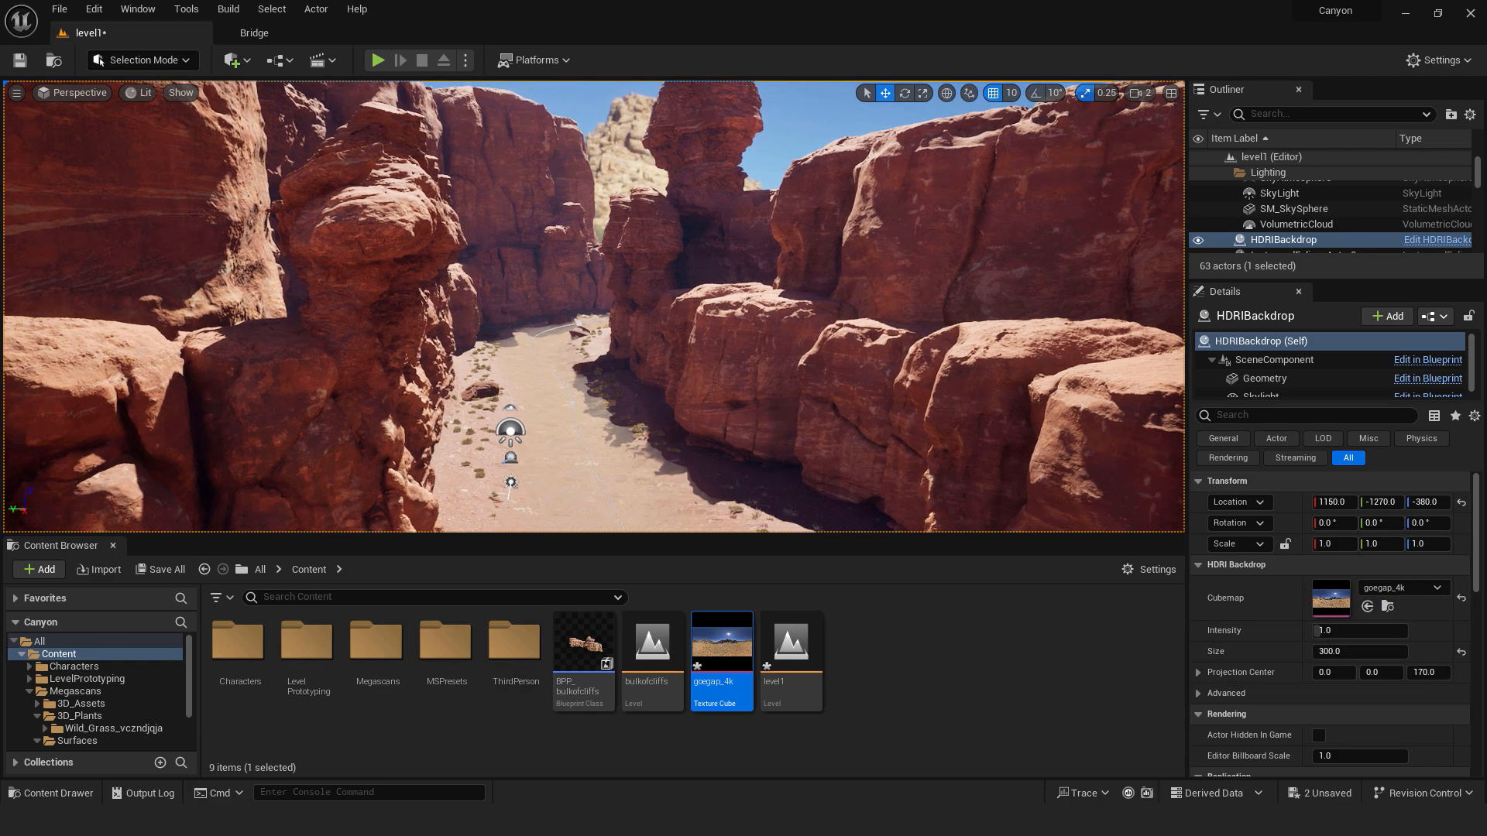
pyautogui.moveTo(732, 231); pyautogui.dragTo(713, 209, button='right')
pyautogui.press('w')
pyautogui.moveTo(804, 326); pyautogui.dragTo(372, 411, button='right')
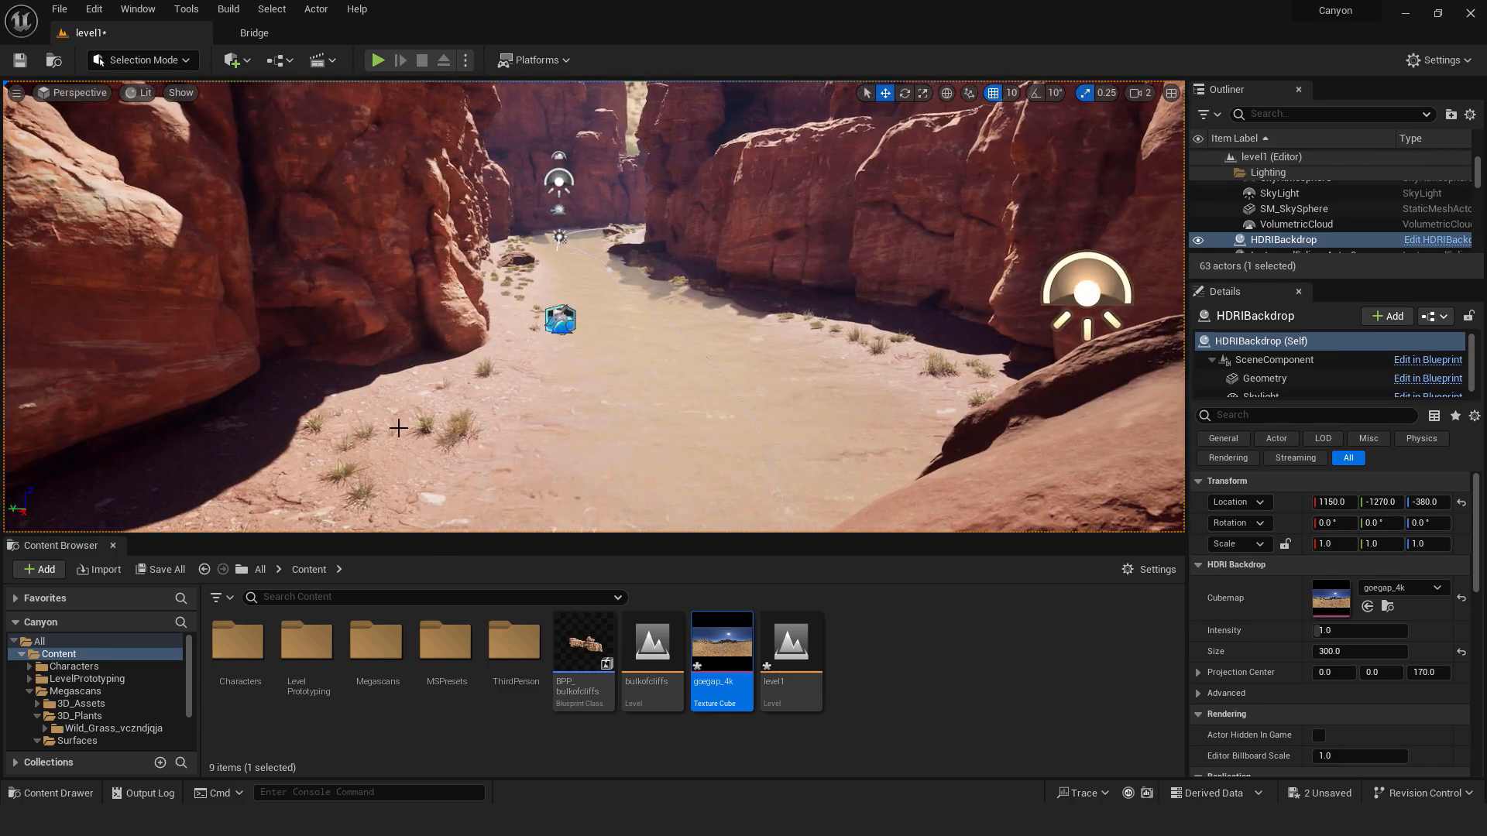
# Play-test the level full screen from the sandy riverbank, run the character through the canyon, and end the session
pyautogui.rightClick(491, 384)
pyautogui.click(542, 789)
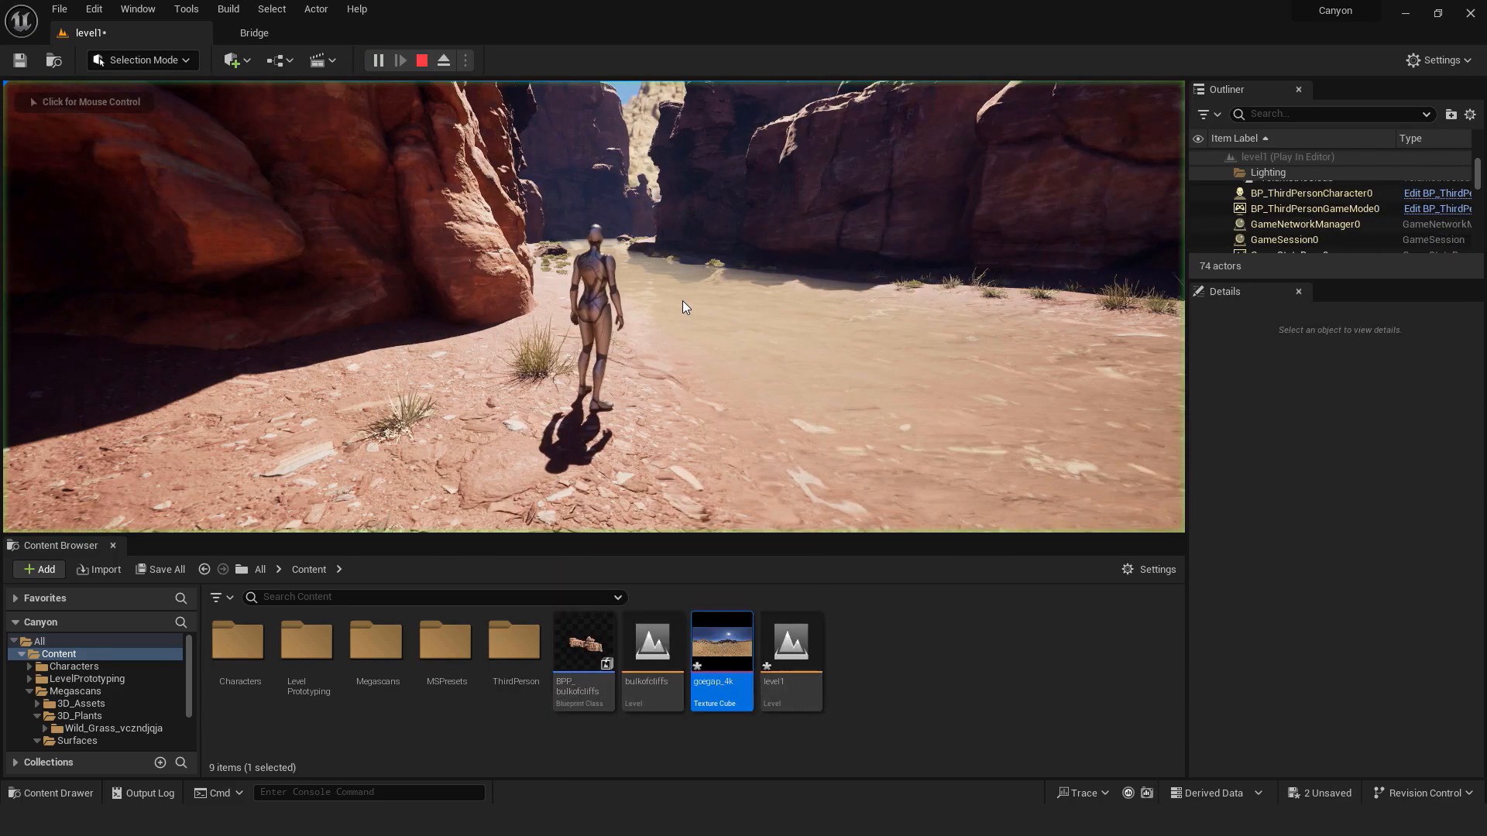
pyautogui.click(682, 301)
pyautogui.press('F11')
pyautogui.click(682, 302)
pyautogui.press('w')
pyautogui.press('w')
pyautogui.press('space')
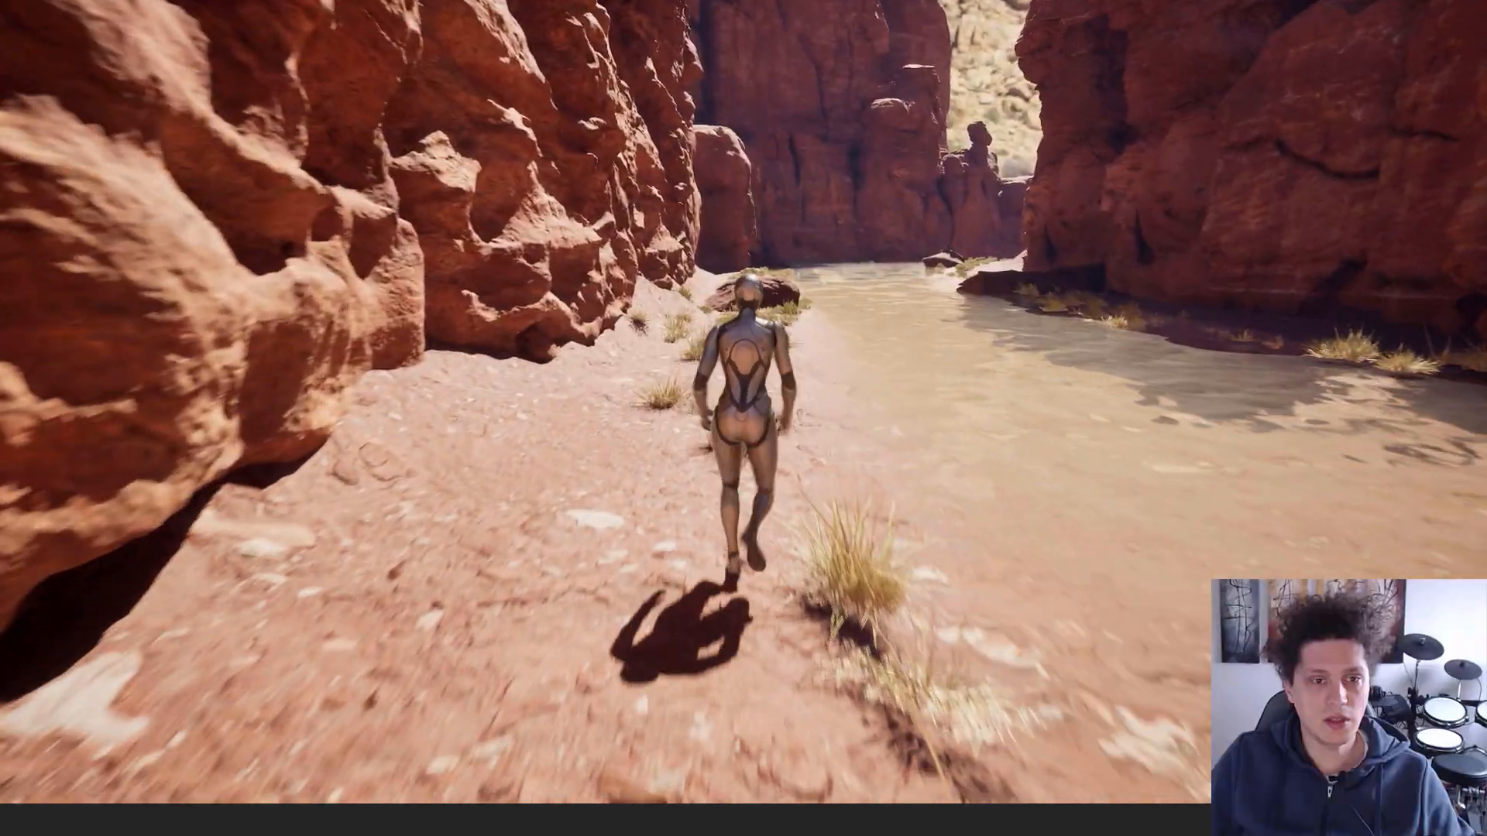
pyautogui.press('Escape')
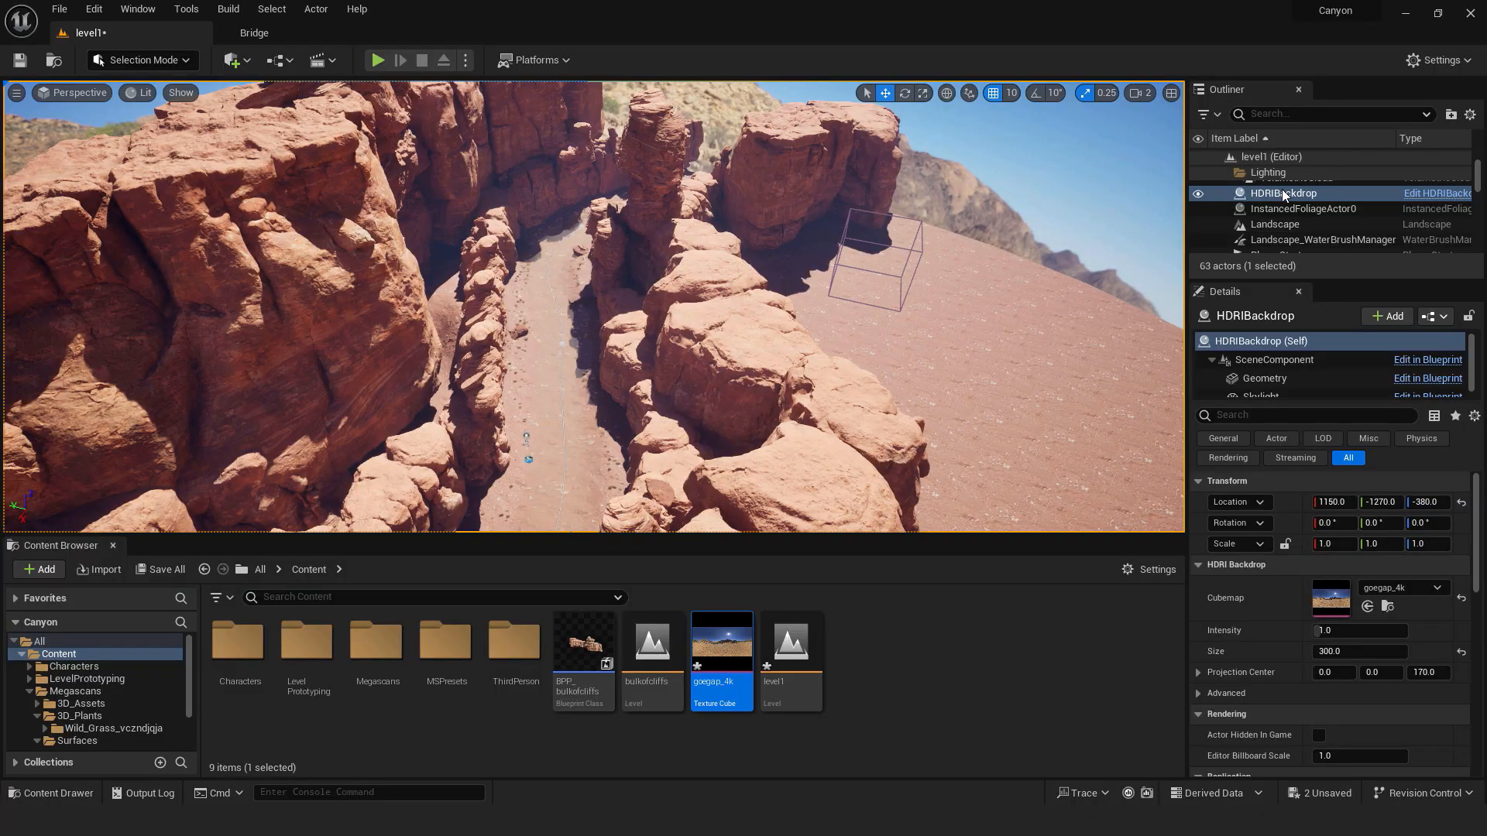
# Set the HDRI Backdrop's Size to 500 and lower it to a Z location of -1260
pyautogui.click(1354, 653)
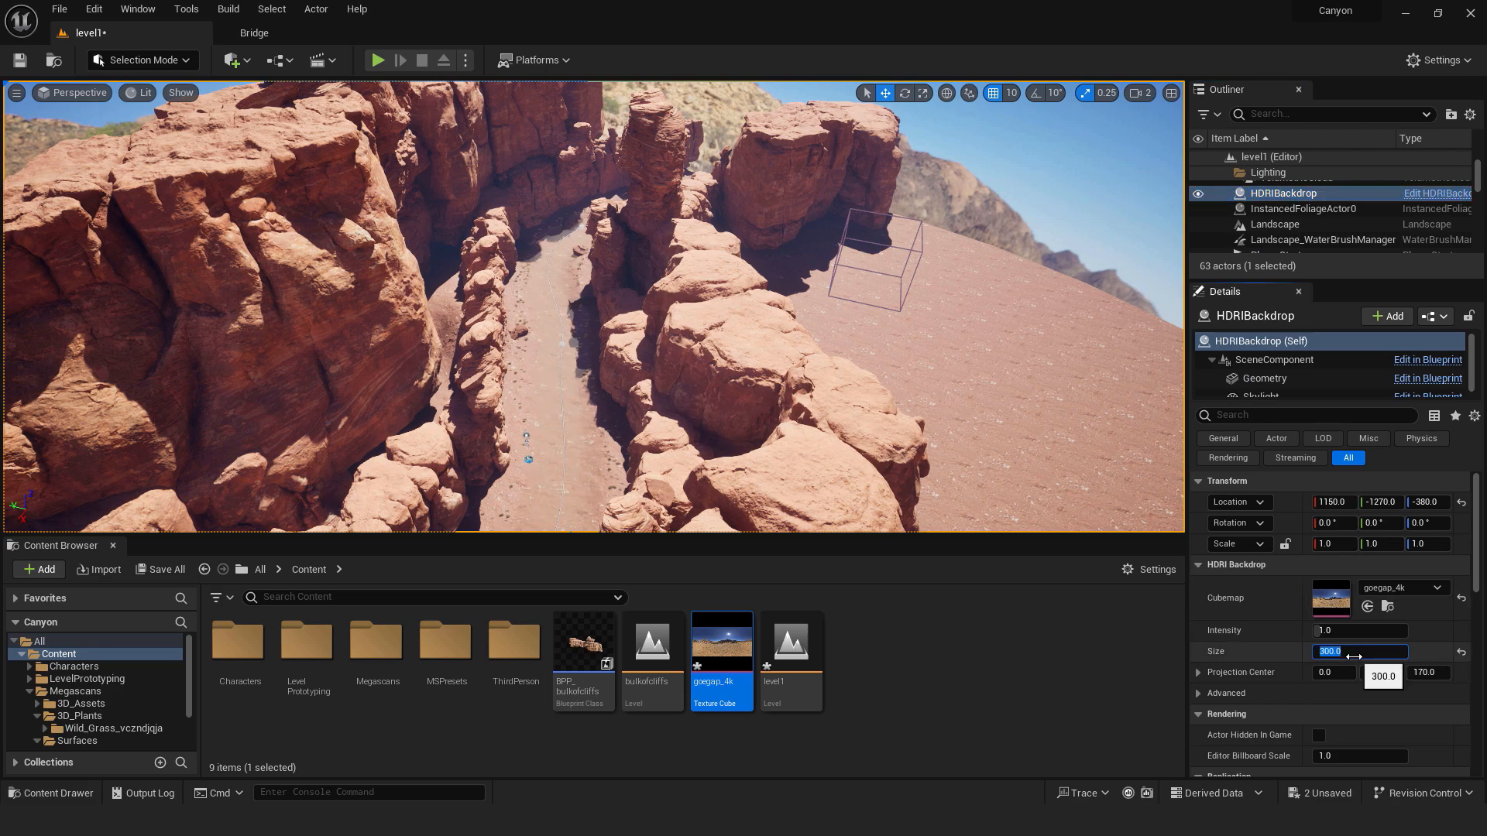
pyautogui.press('Return')
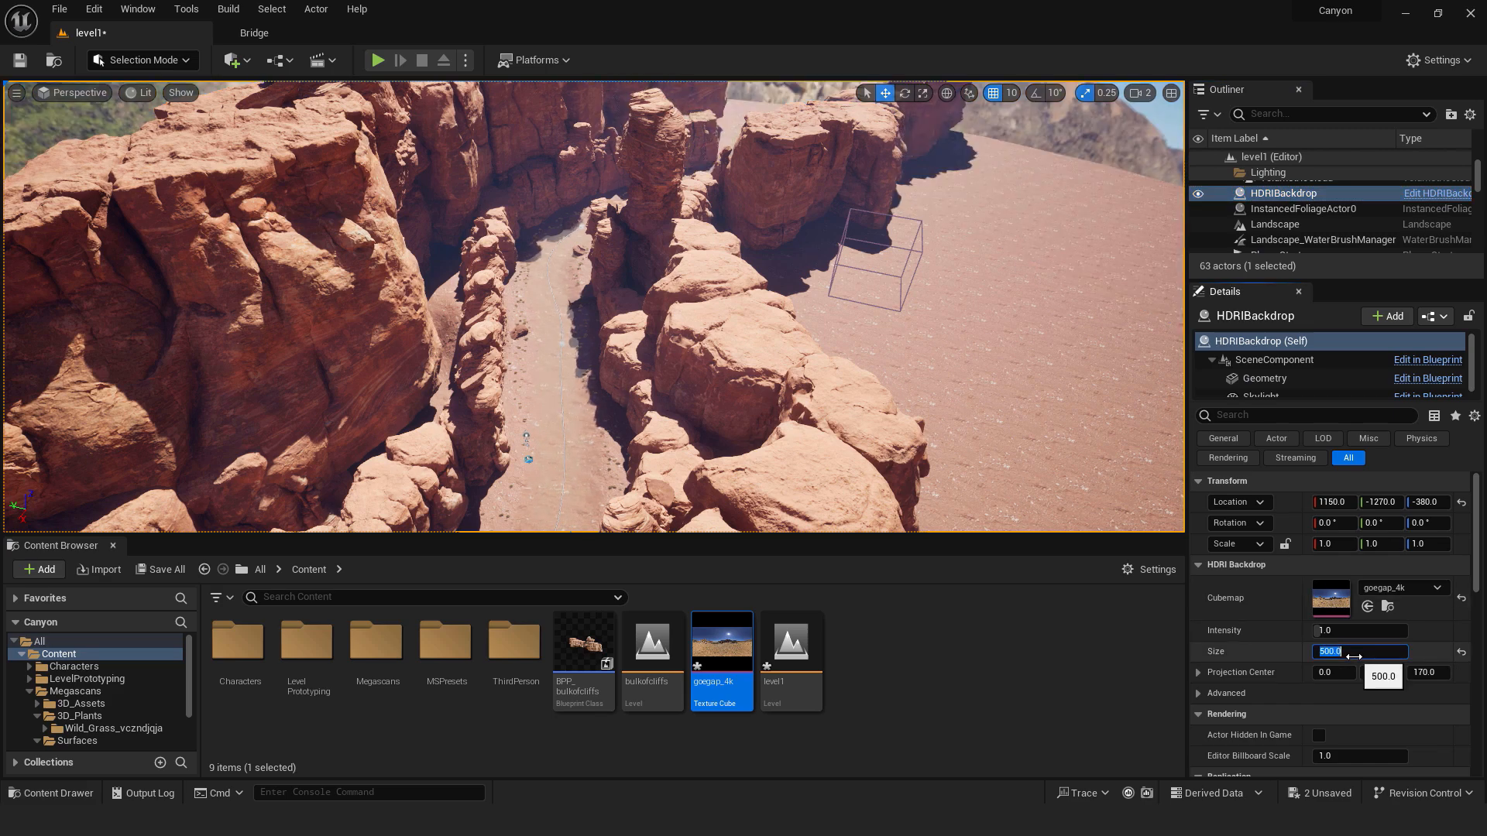
pyautogui.moveTo(760, 277); pyautogui.dragTo(753, 232, button='right')
pyautogui.moveTo(773, 307); pyautogui.dragTo(770, 338, button='right')
pyautogui.moveTo(710, 366); pyautogui.dragTo(704, 386)
pyautogui.moveTo(704, 385); pyautogui.dragTo(735, 309, button='right')
# Toggle the HDRI Backdrop's visibility off and on several times to compare the canyon lighting
pyautogui.click(1198, 194)
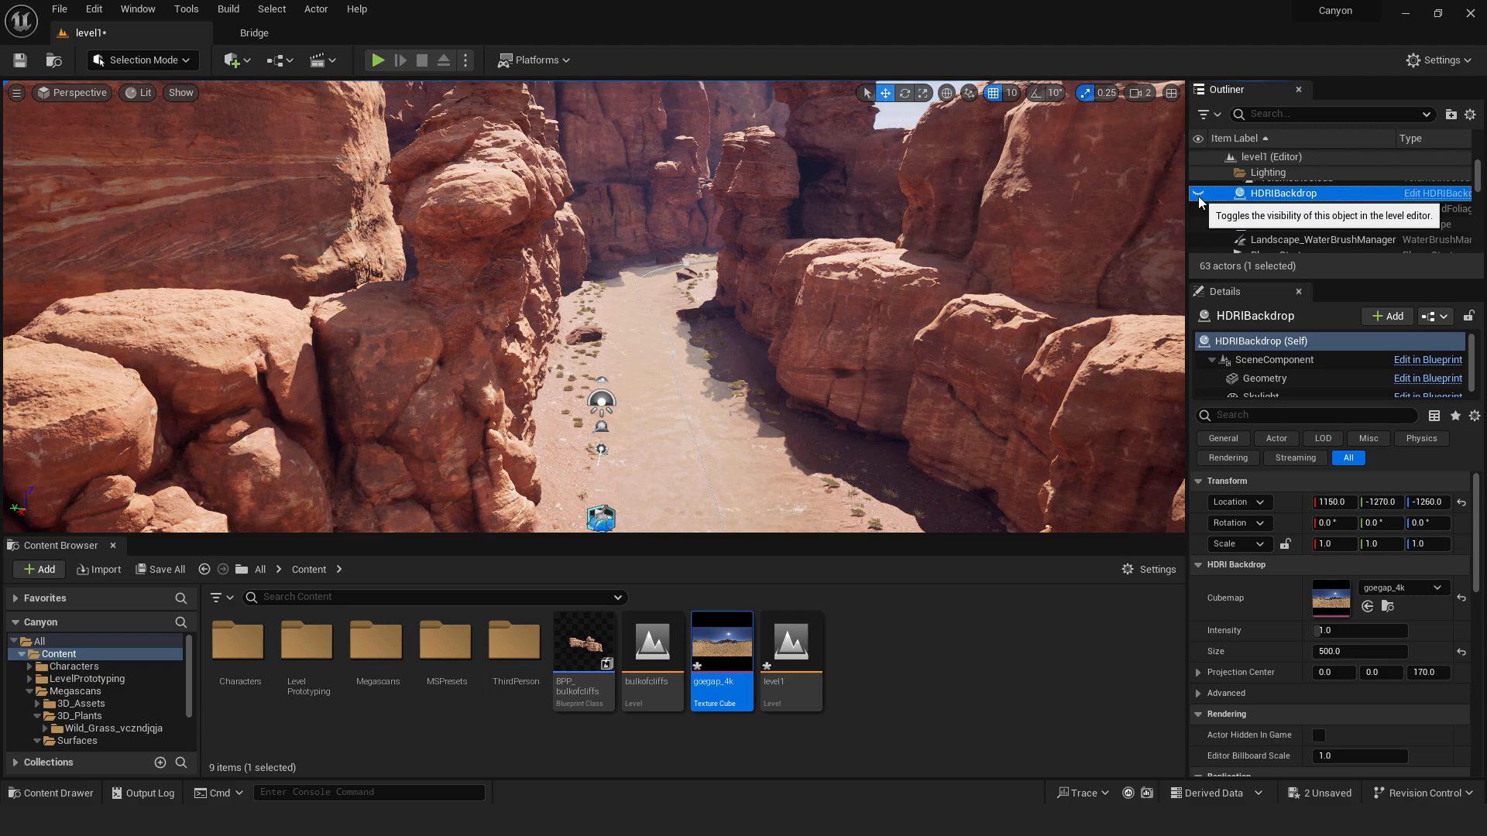
pyautogui.click(1198, 194)
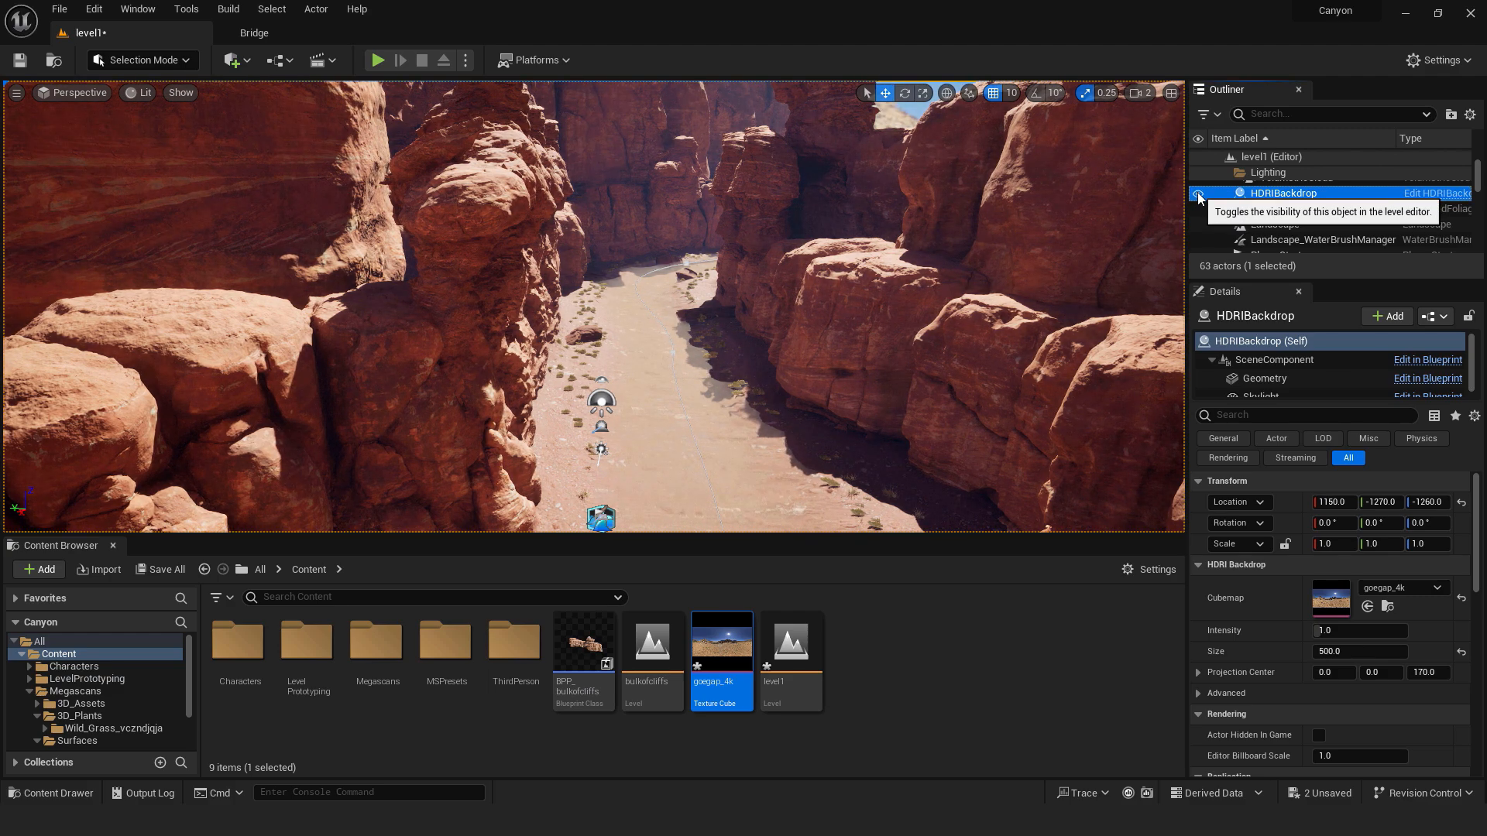
pyautogui.click(1198, 194)
pyautogui.click(1198, 193)
pyautogui.click(1198, 194)
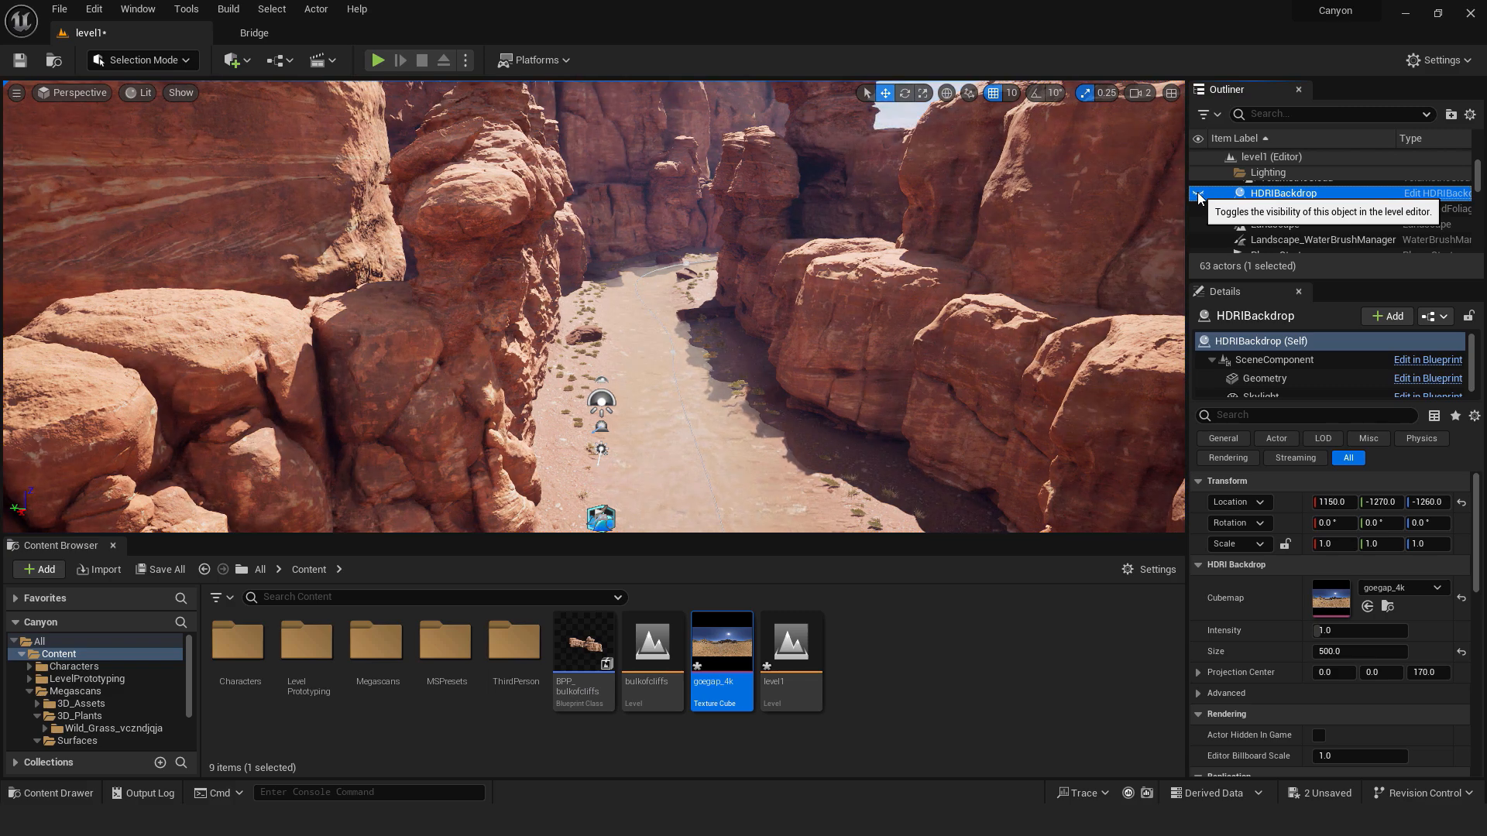
pyautogui.click(1198, 194)
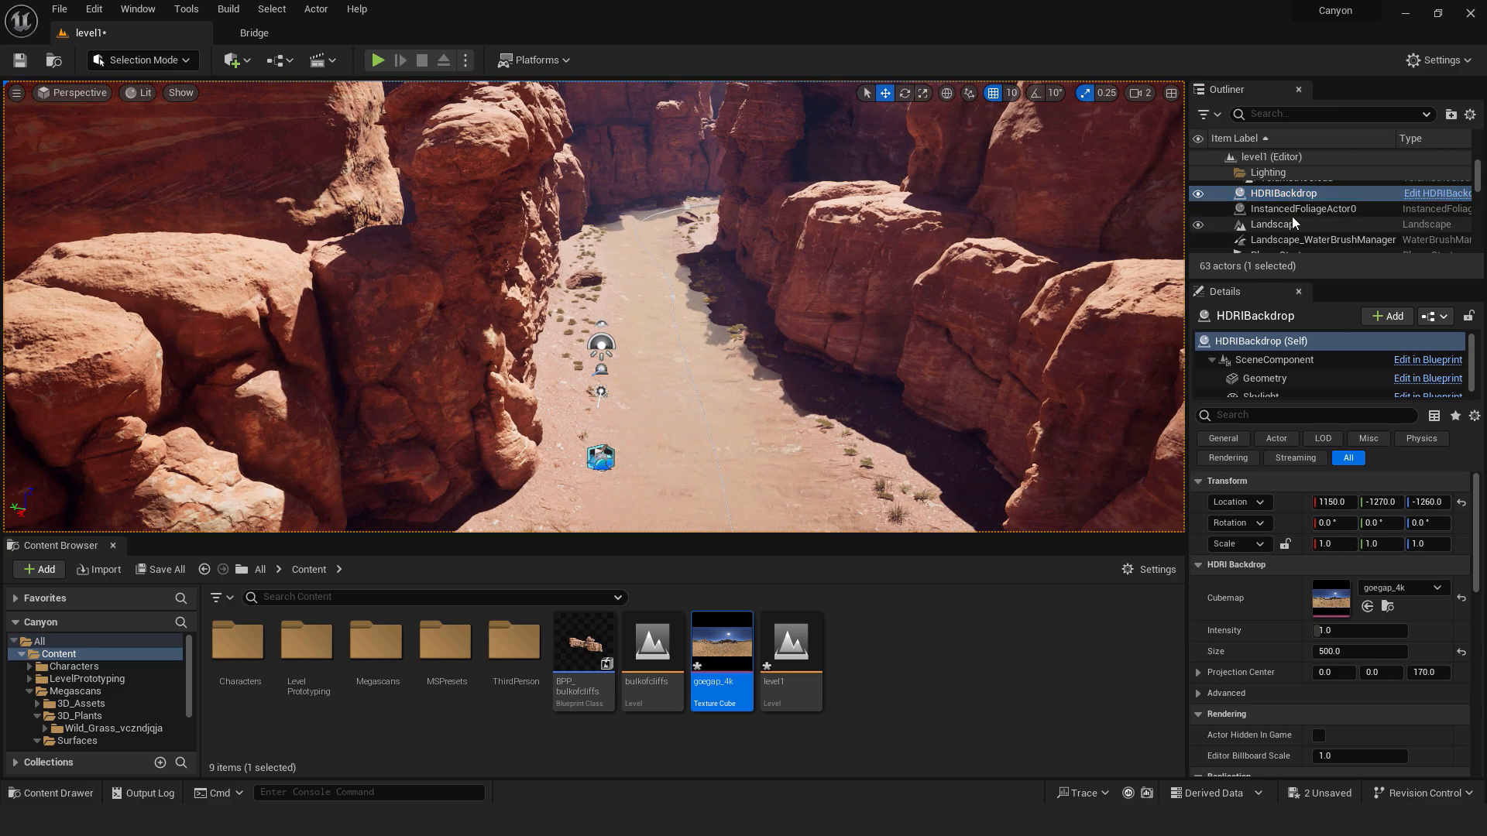
# Enable Volumetric Fog on the ExponentialHeightFog actor
pyautogui.scroll(3, 1294, 221)
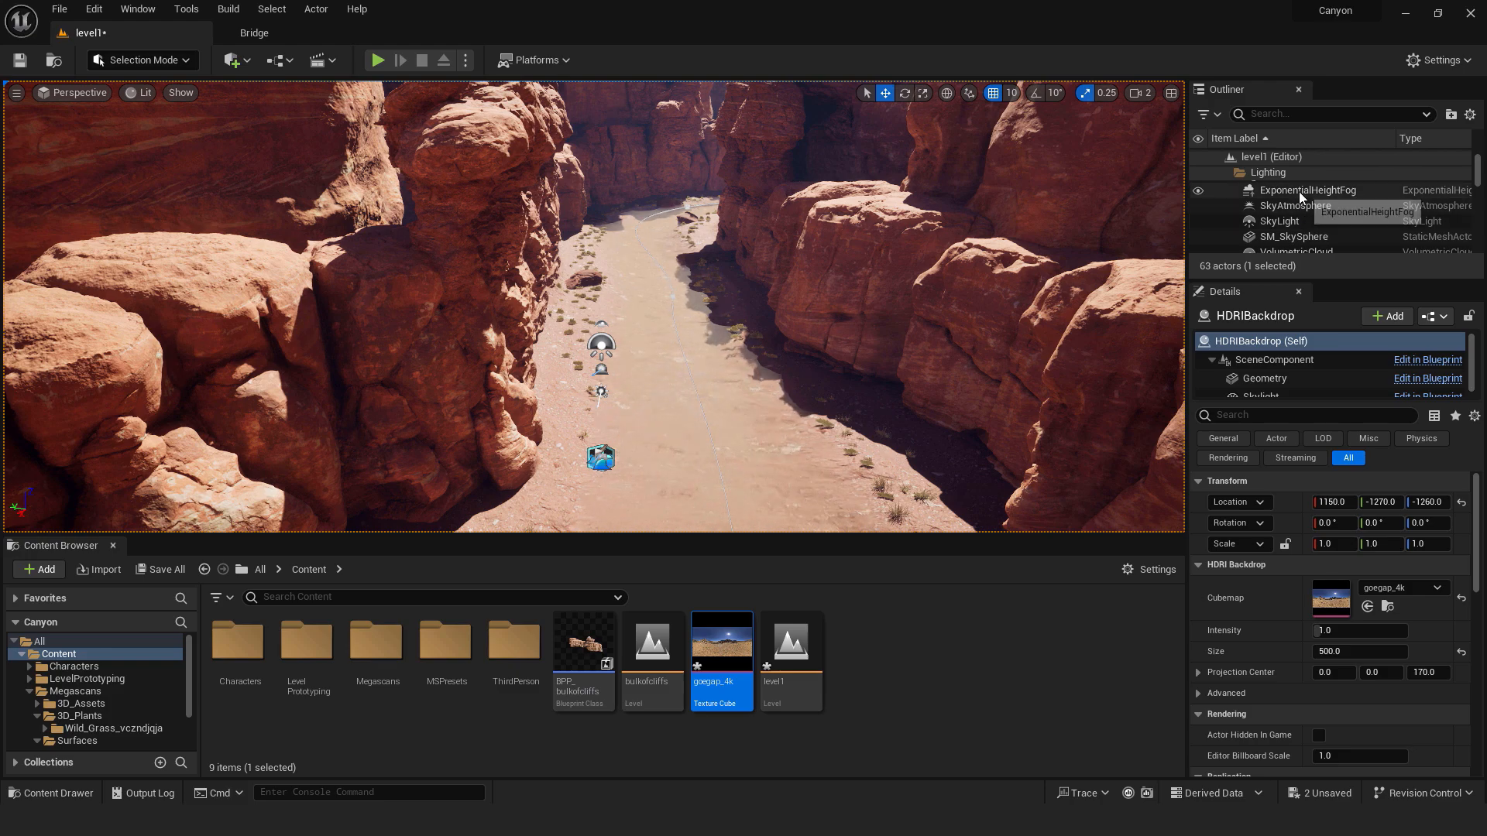
pyautogui.click(1299, 192)
pyautogui.press('f')
pyautogui.press('w')
pyautogui.moveTo(594, 306); pyautogui.dragTo(750, 367, button='right')
pyautogui.press('w')
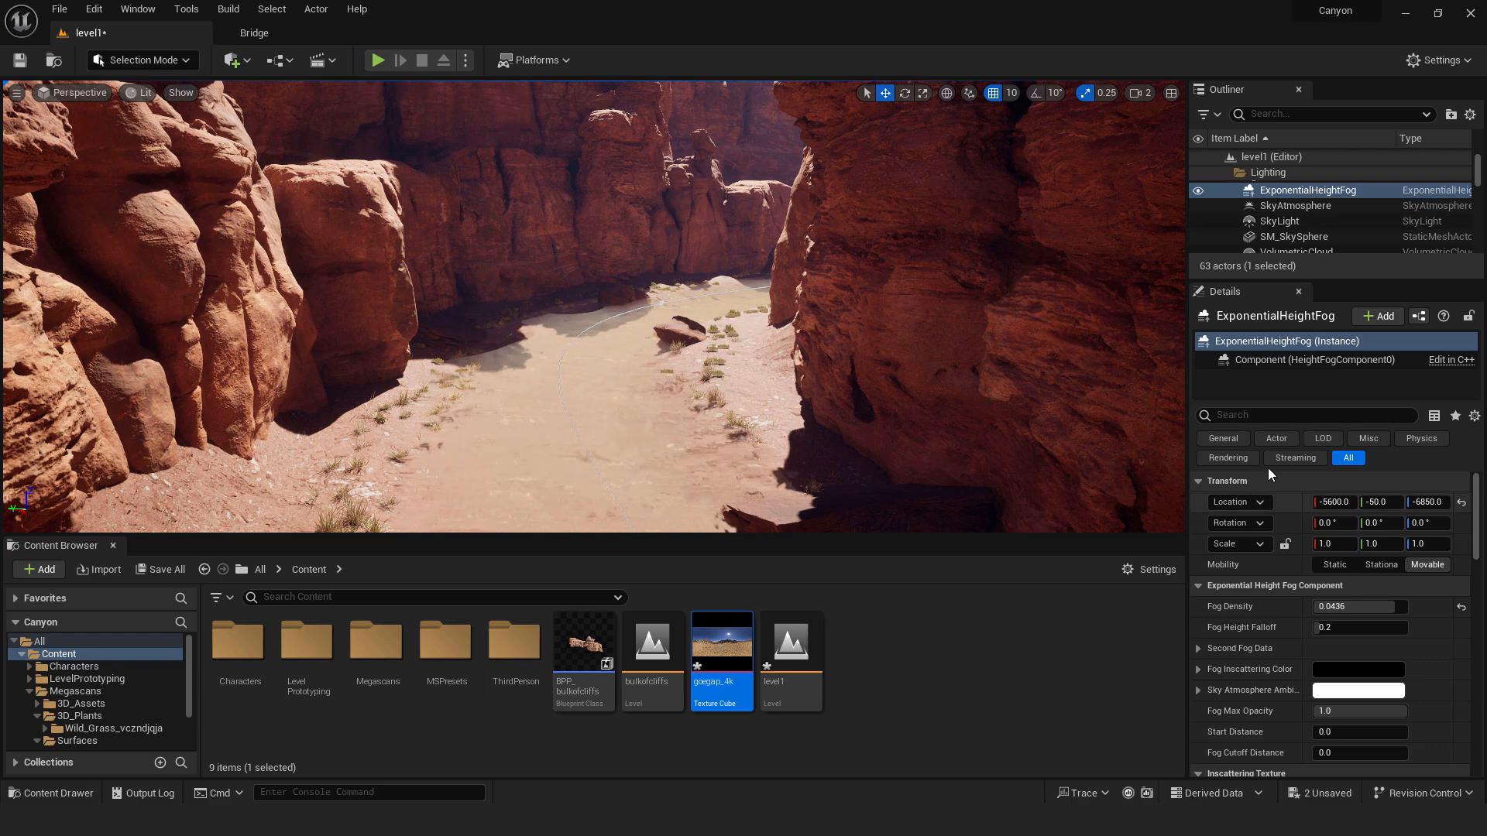
pyautogui.write('volu')
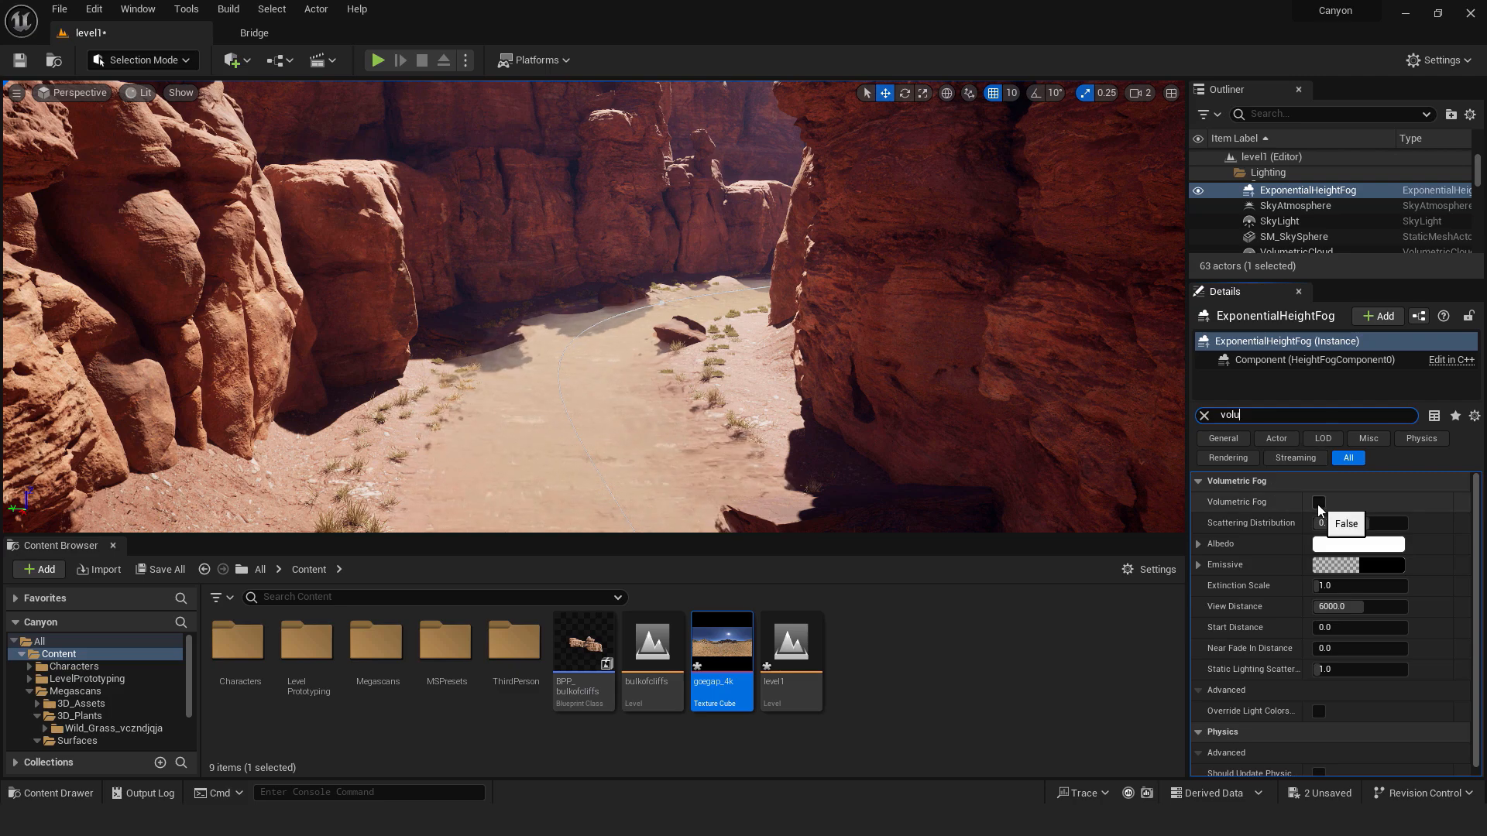
pyautogui.click(1319, 502)
pyautogui.moveTo(812, 298); pyautogui.dragTo(155, 279, button='right')
pyautogui.moveTo(1083, 477)
pyautogui.mouseDown(button='right')
pyautogui.moveTo(1107, 348)
pyautogui.moveTo(1084, 403)
pyautogui.moveTo(1083, 477)
pyautogui.mouseUp(button='right')
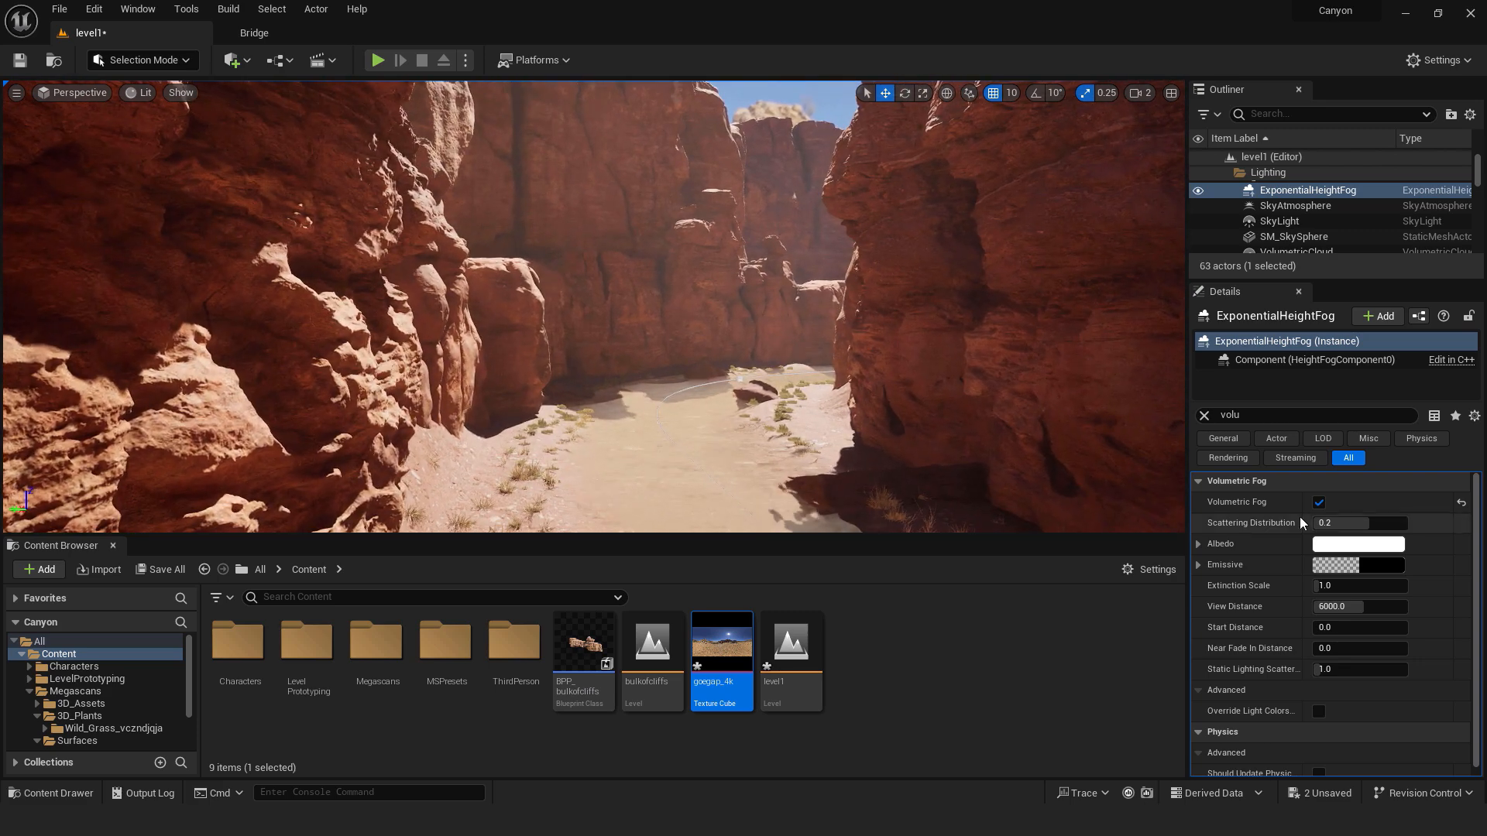
# Raise the volumetric fog's Extinction Scale to about 2.19
pyautogui.click(1205, 416)
pyautogui.write('extin')
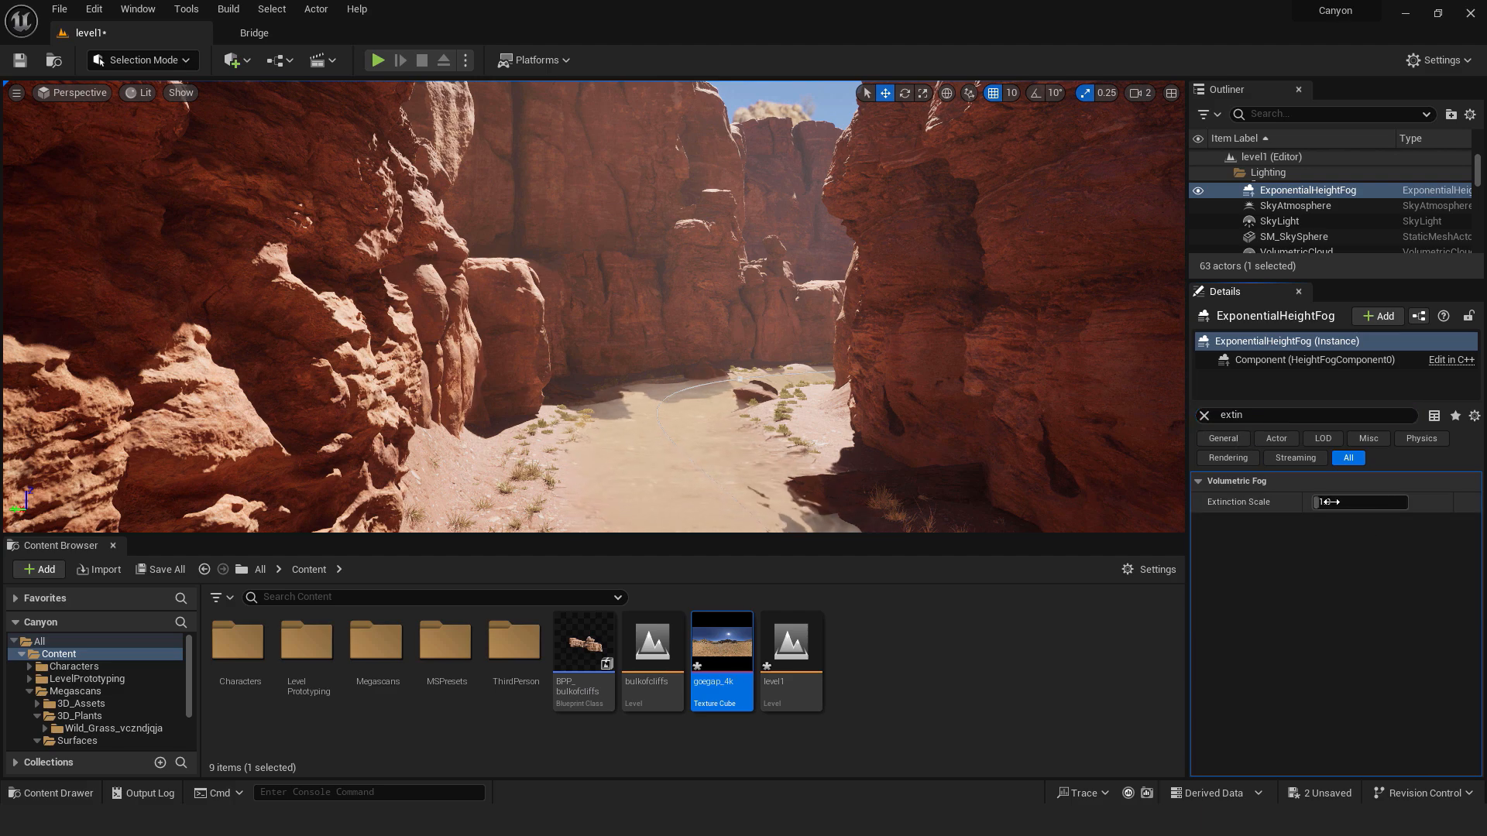
pyautogui.moveTo(1329, 502)
pyautogui.mouseDown()
pyautogui.moveTo(1369, 501)
pyautogui.moveTo(1317, 502)
pyautogui.moveTo(1330, 502)
pyautogui.mouseUp()
# Play the level from the canyon floor in full screen and run through it to check the fog, then stop
pyautogui.moveTo(898, 369); pyautogui.dragTo(902, 449, button='right')
pyautogui.press('w')
pyautogui.press('w')
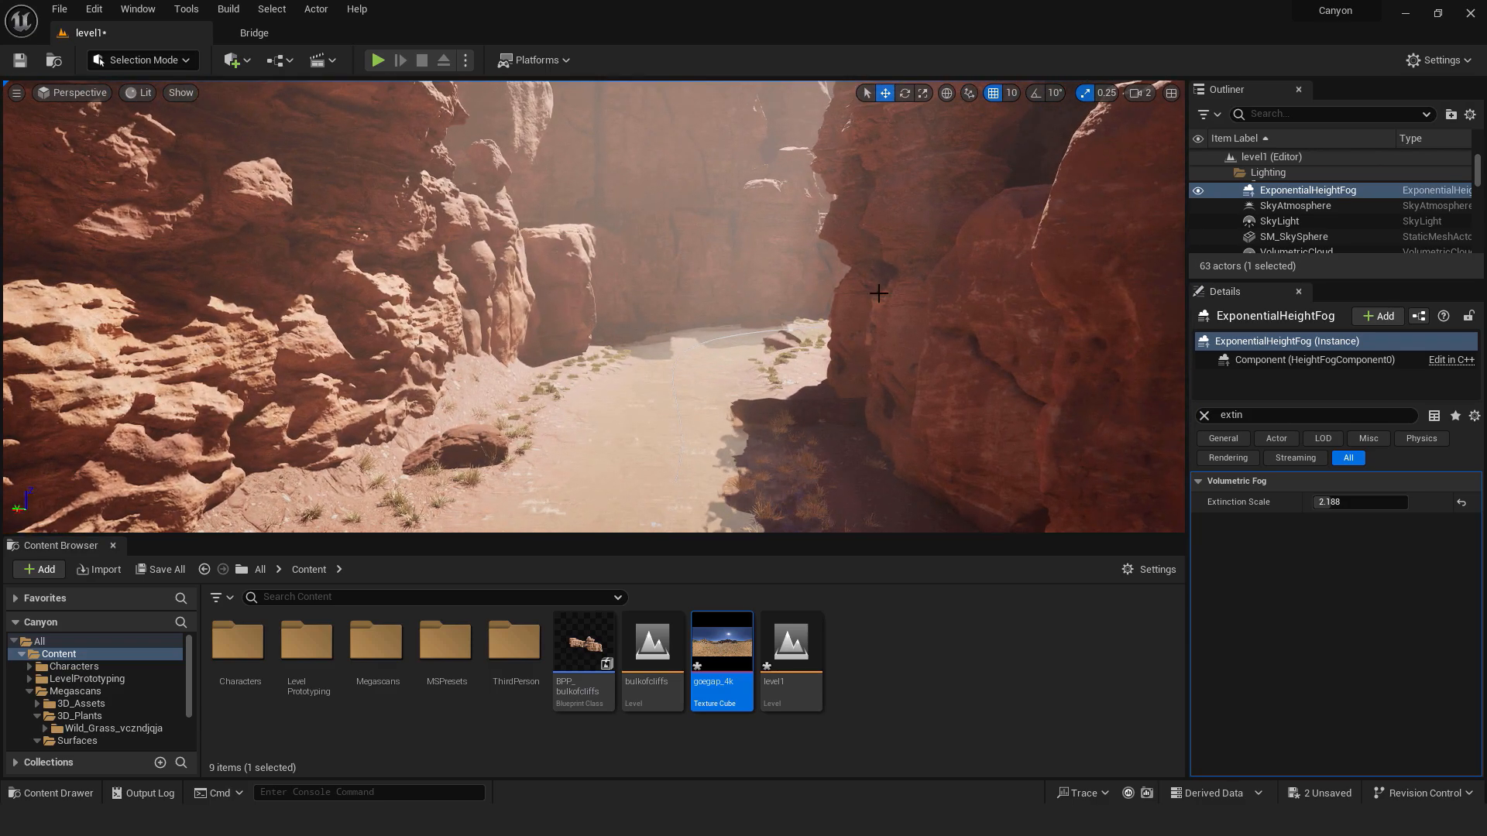
pyautogui.rightClick(537, 389)
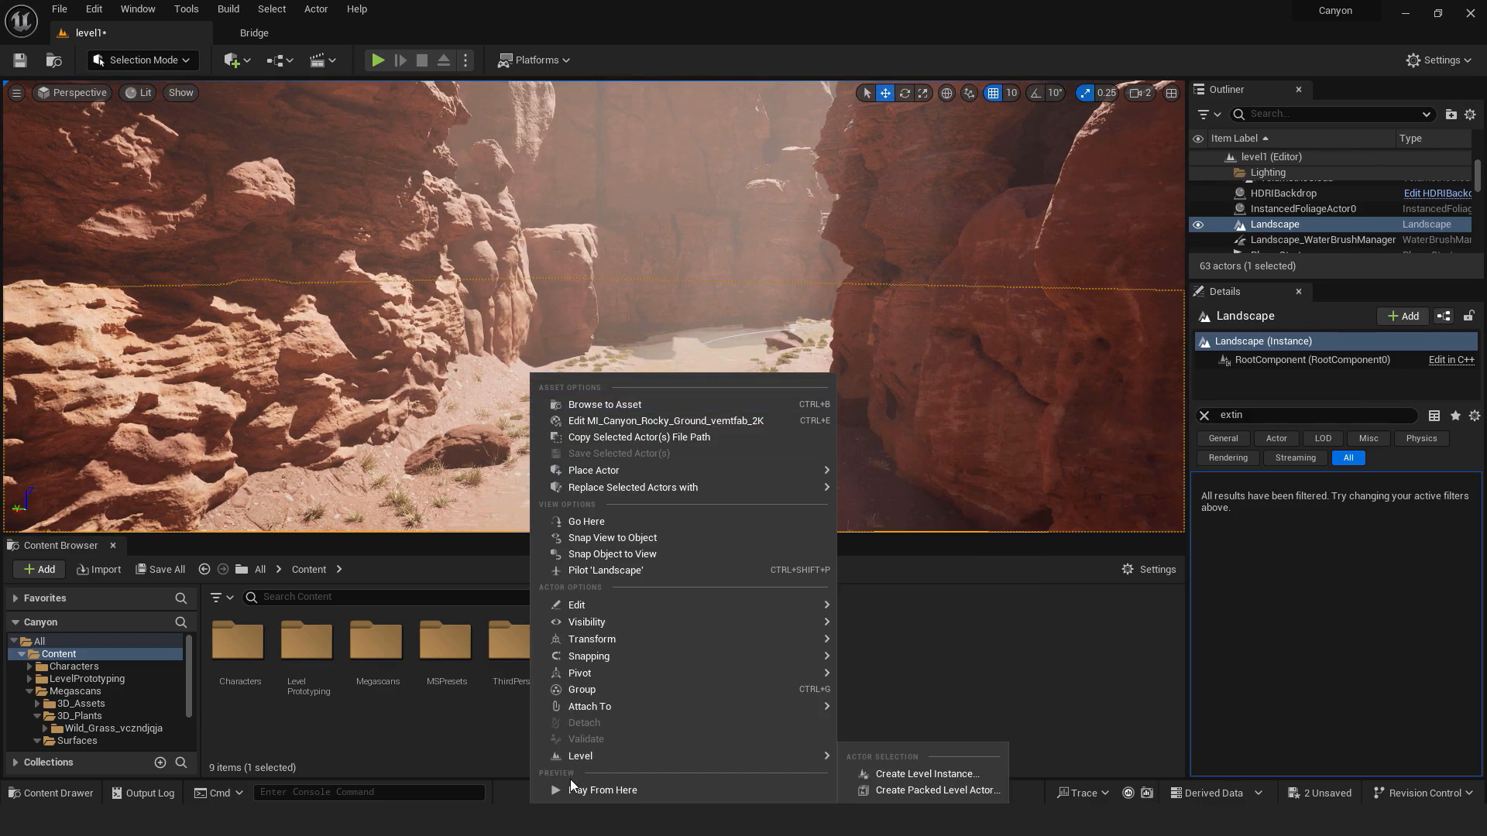
pyautogui.click(573, 787)
pyautogui.click(683, 330)
pyautogui.press('F11')
pyautogui.press('w')
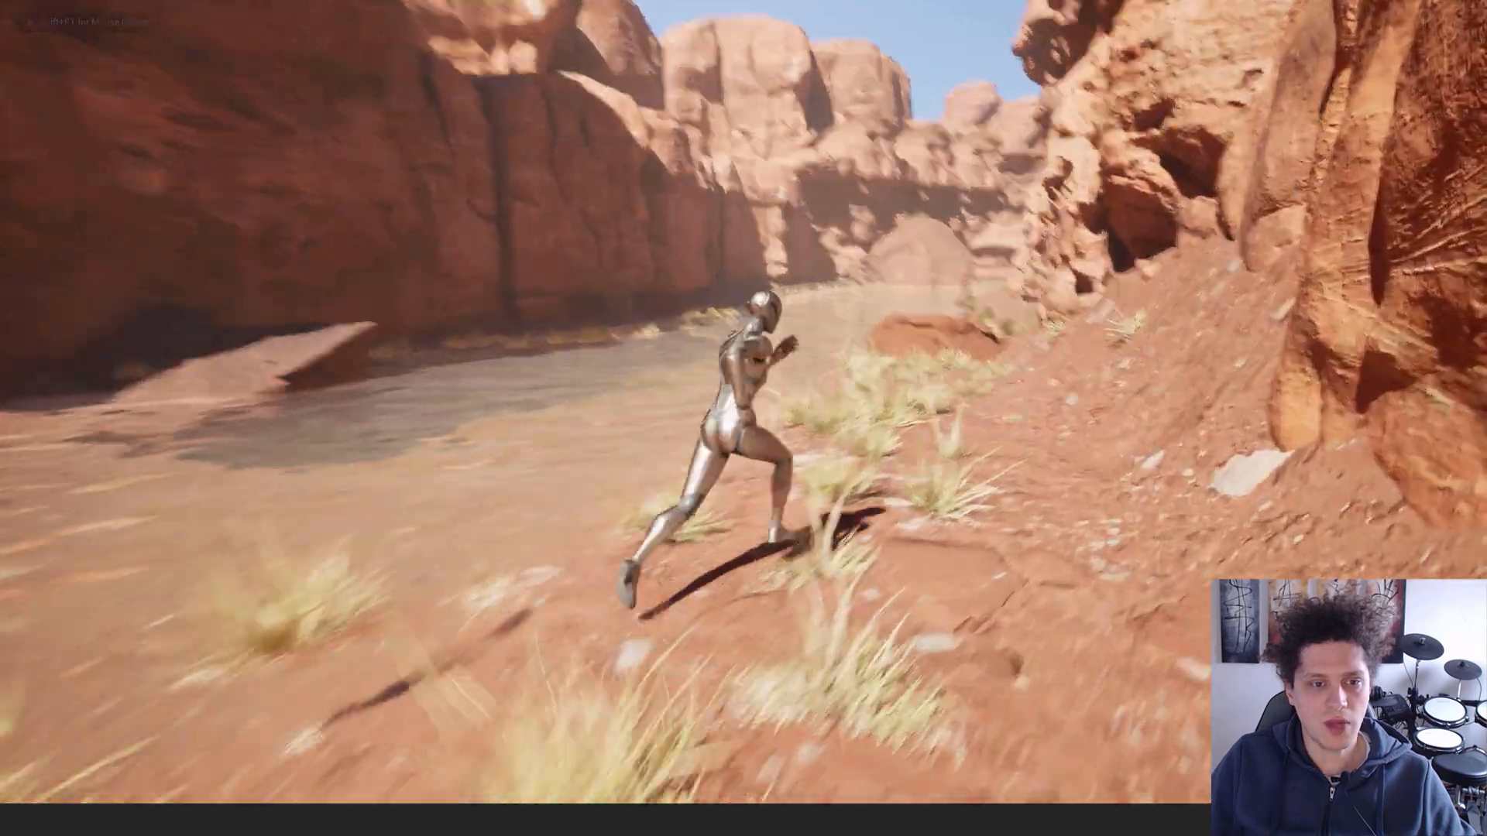
pyautogui.press('Escape')
pyautogui.press('F11')
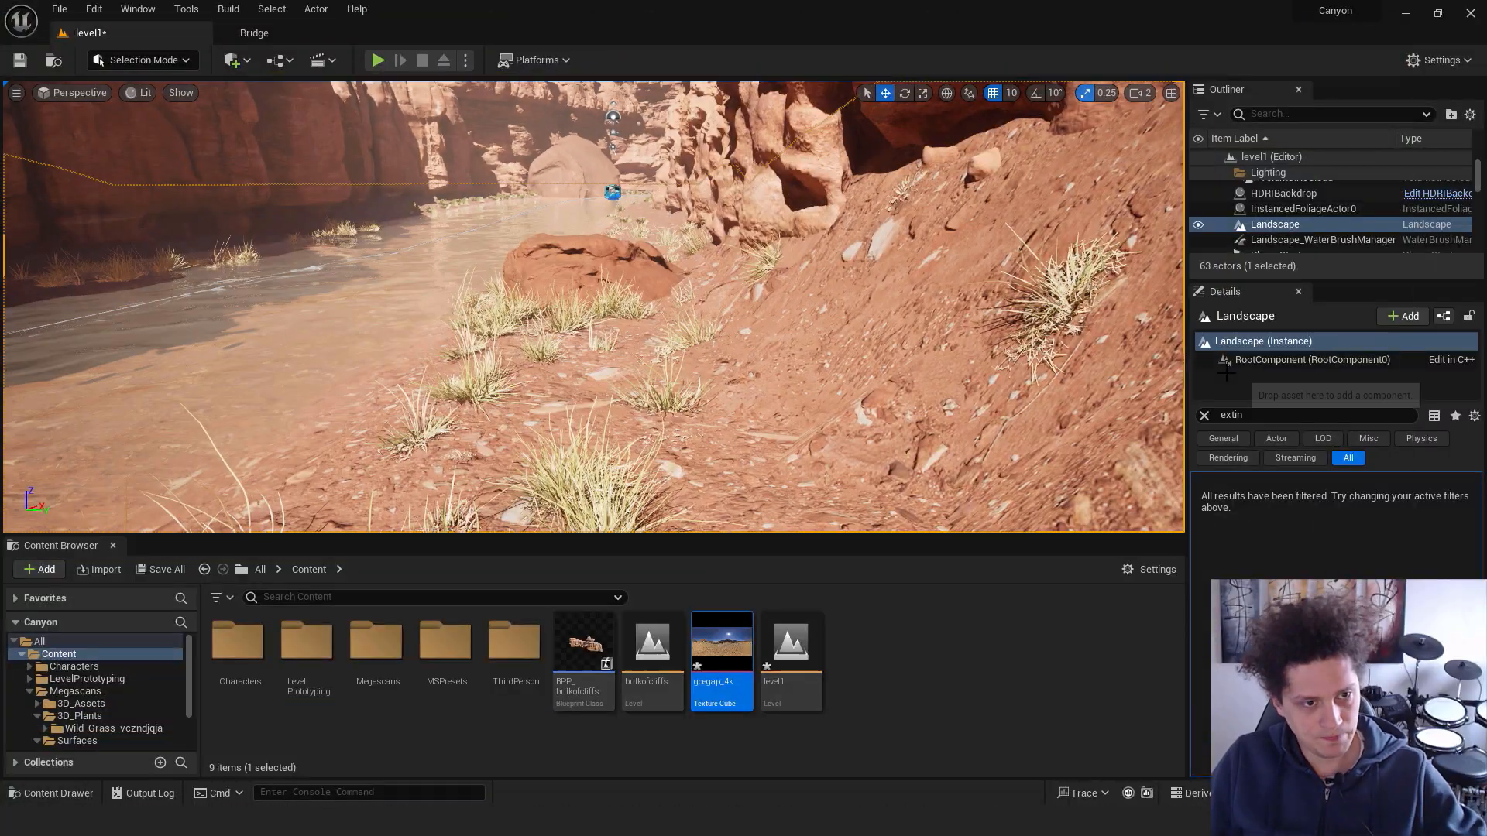
# Rotate the sunlight direction in the full-screen viewport so the sun lights the far canyon wall and shades the near riverbank
pyautogui.press('F11')
pyautogui.moveTo(905, 304); pyautogui.dragTo(915, 357, button='right')
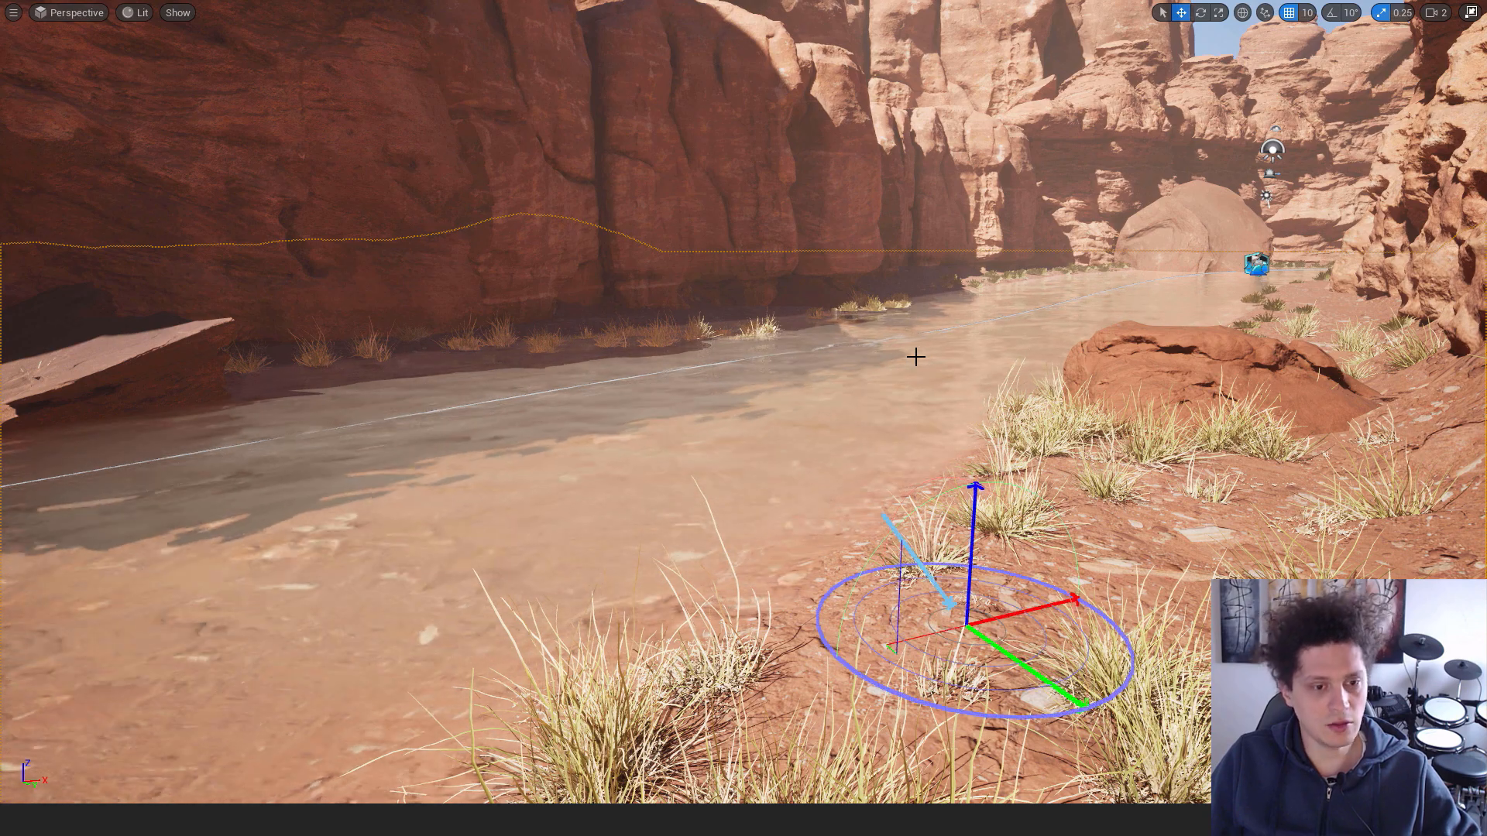
pyautogui.hotkey('ctrl', 'l')
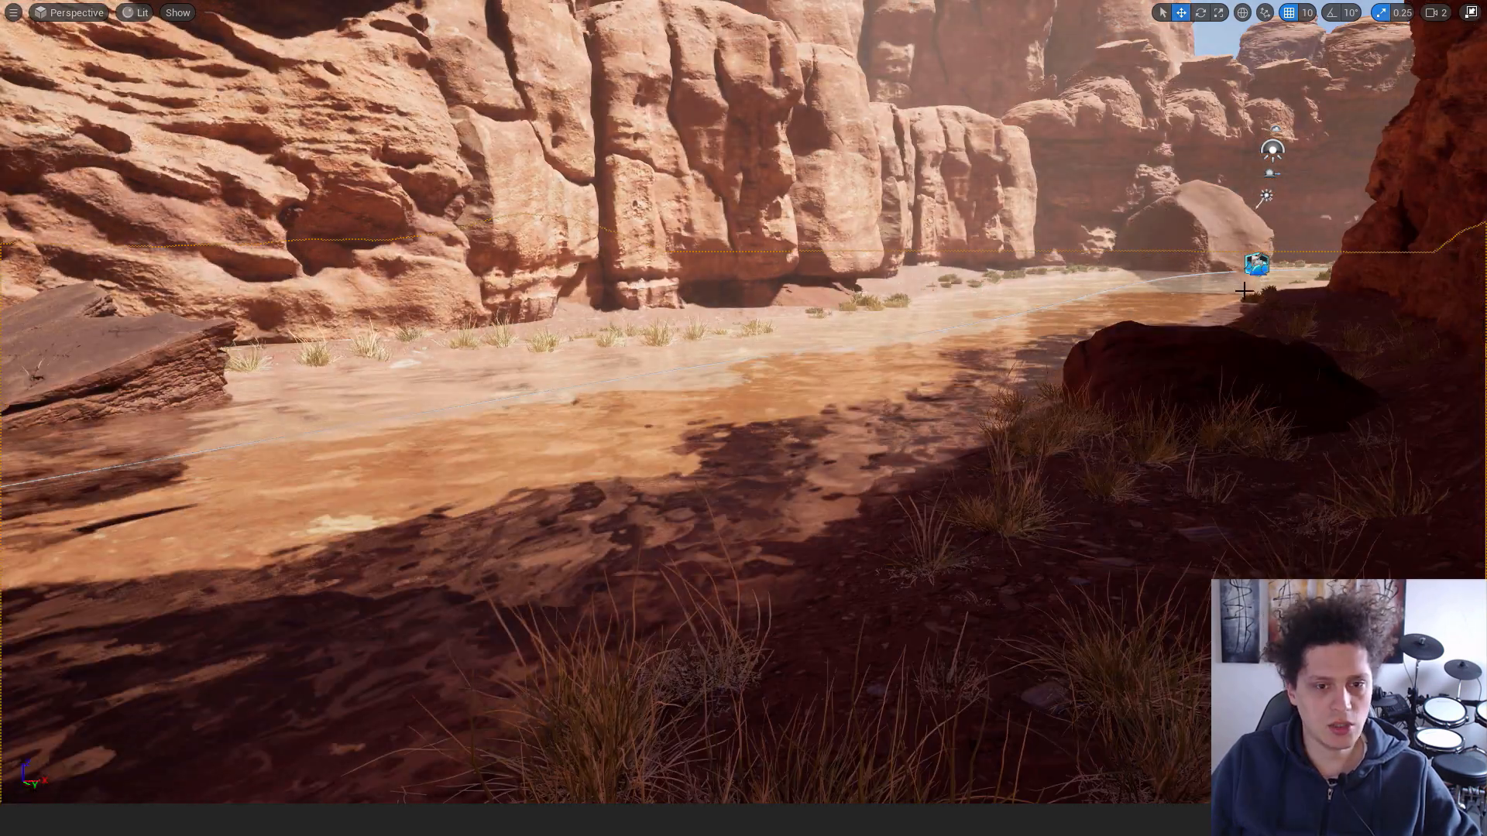
pyautogui.moveTo(1244, 291)
pyautogui.mouseDown(button='right')
pyautogui.moveTo(913, 297)
pyautogui.moveTo(1224, 291)
pyautogui.mouseUp(button='right')
pyautogui.hotkey('ctrl', 'l')
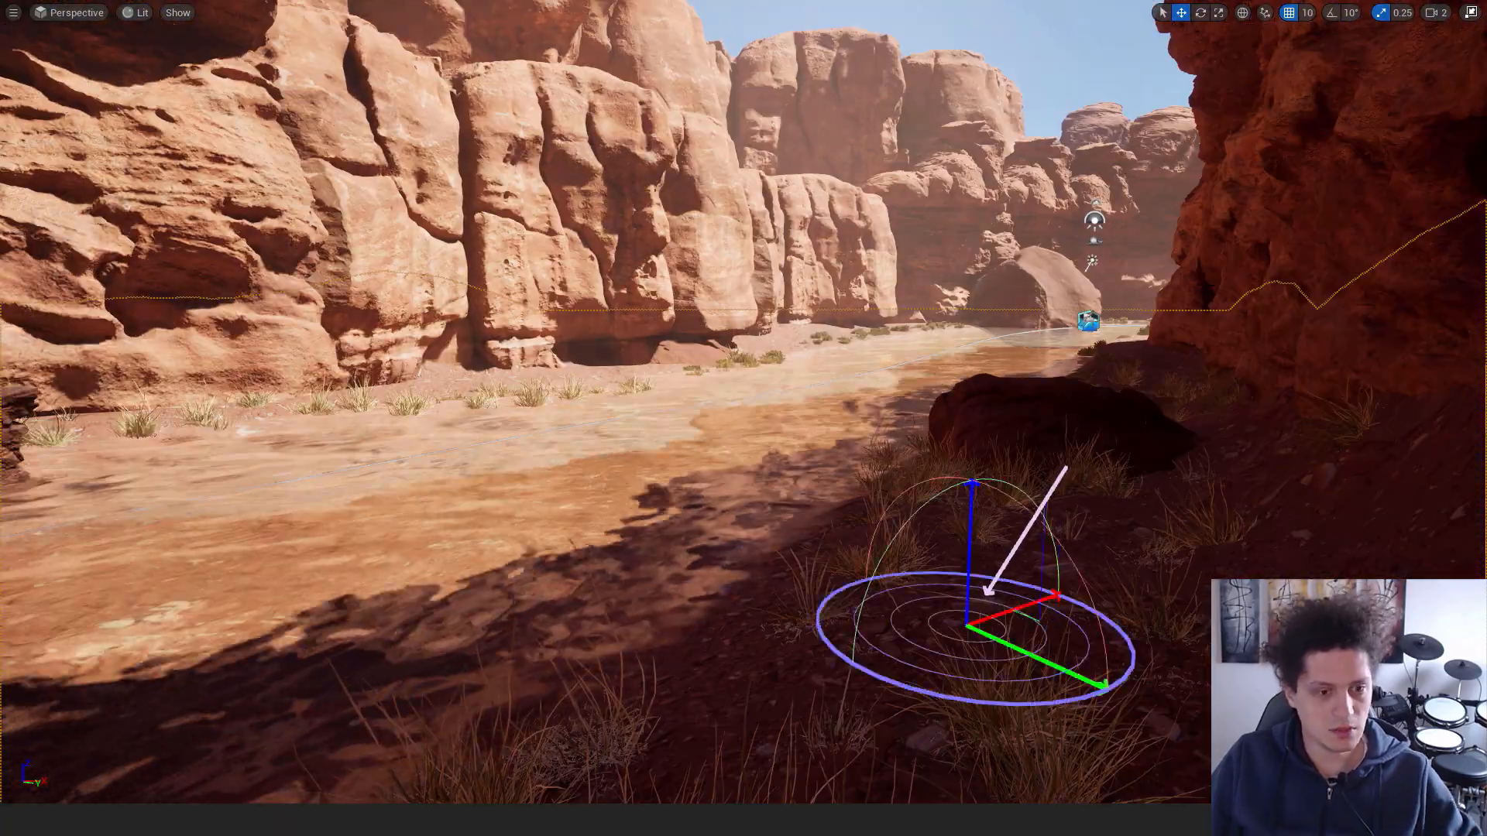
pyautogui.hotkey('ctrl', 'l')
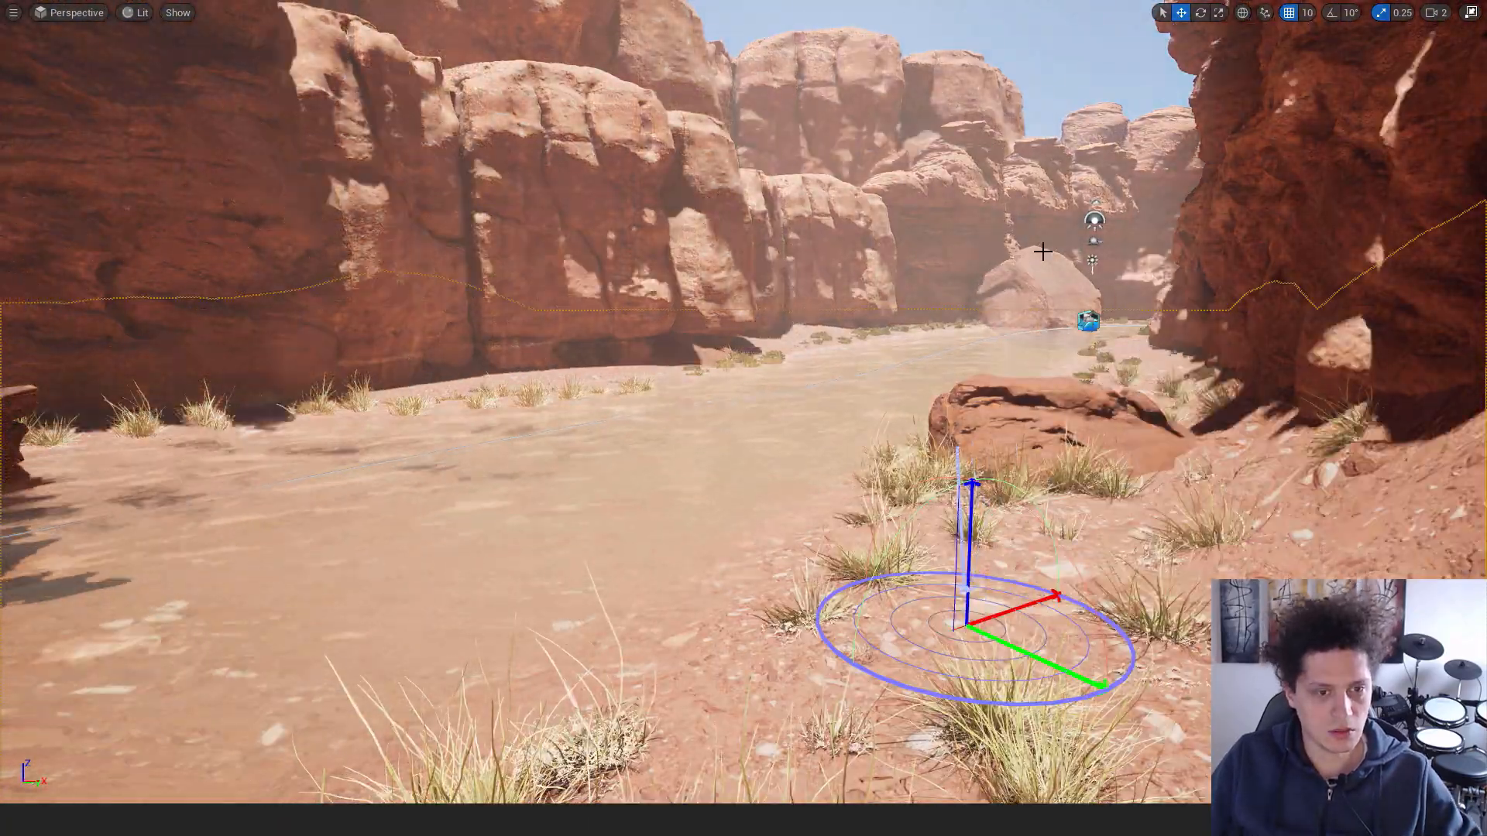
pyautogui.hotkey('ctrl', 'l')
# Play the level from the river in full screen, run along the water to review the new sunlight, and stop playing
pyautogui.rightClick(561, 357)
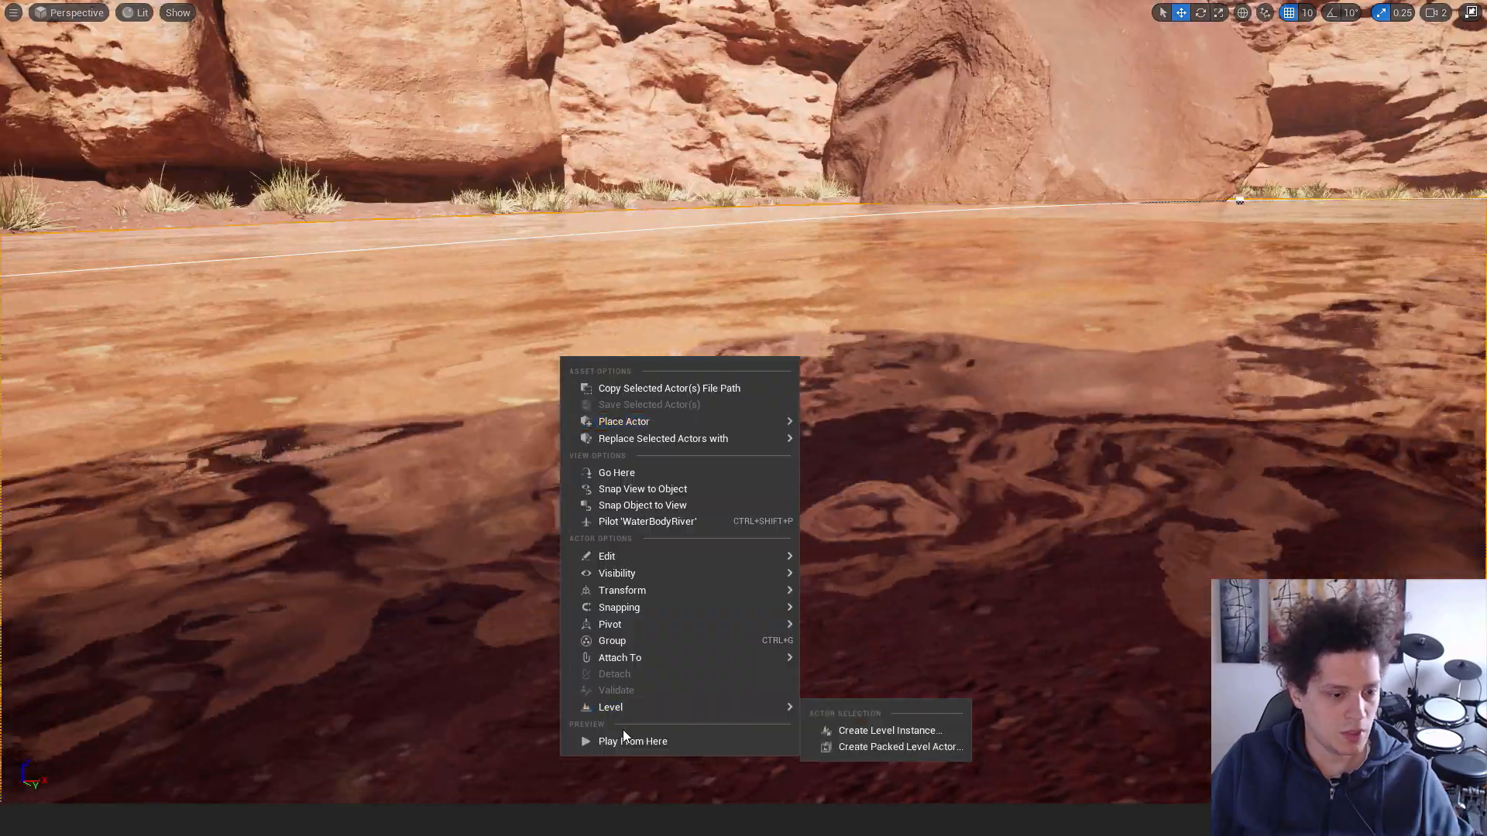
pyautogui.click(623, 738)
pyautogui.press('w')
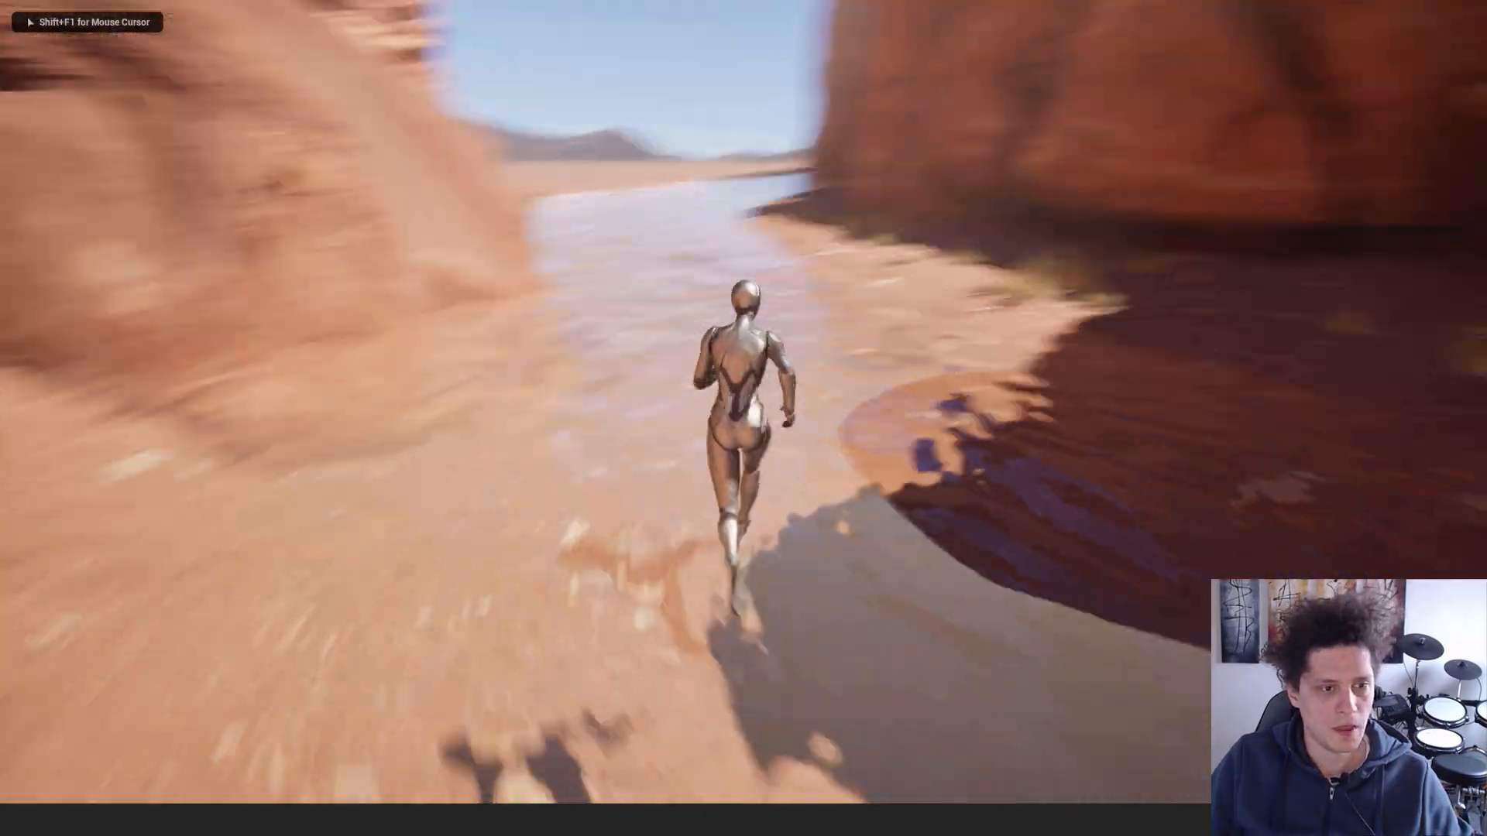
pyautogui.press('w')
pyautogui.press('w')
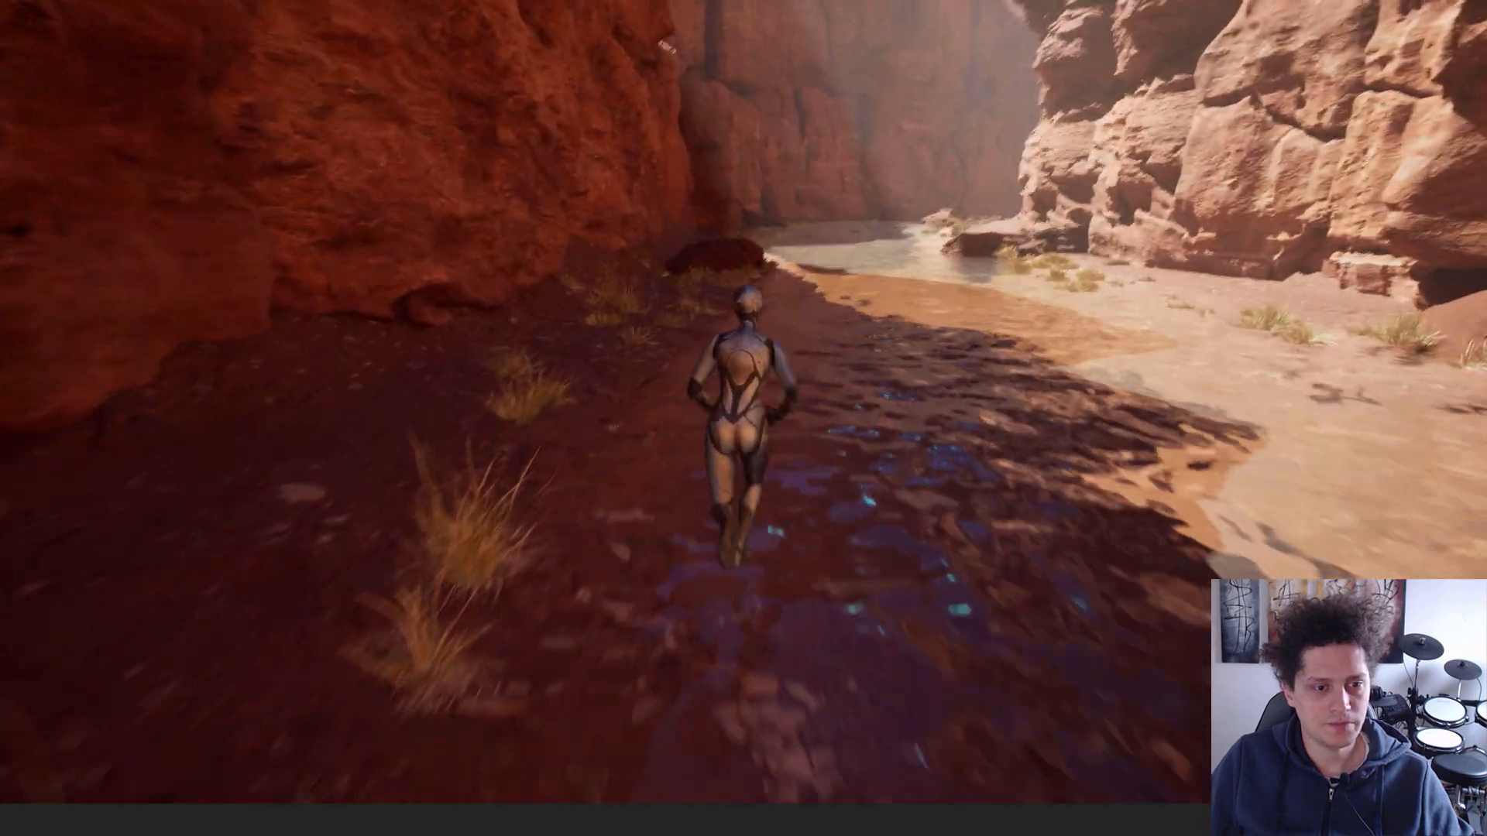
pyautogui.press('w')
pyautogui.press('w')
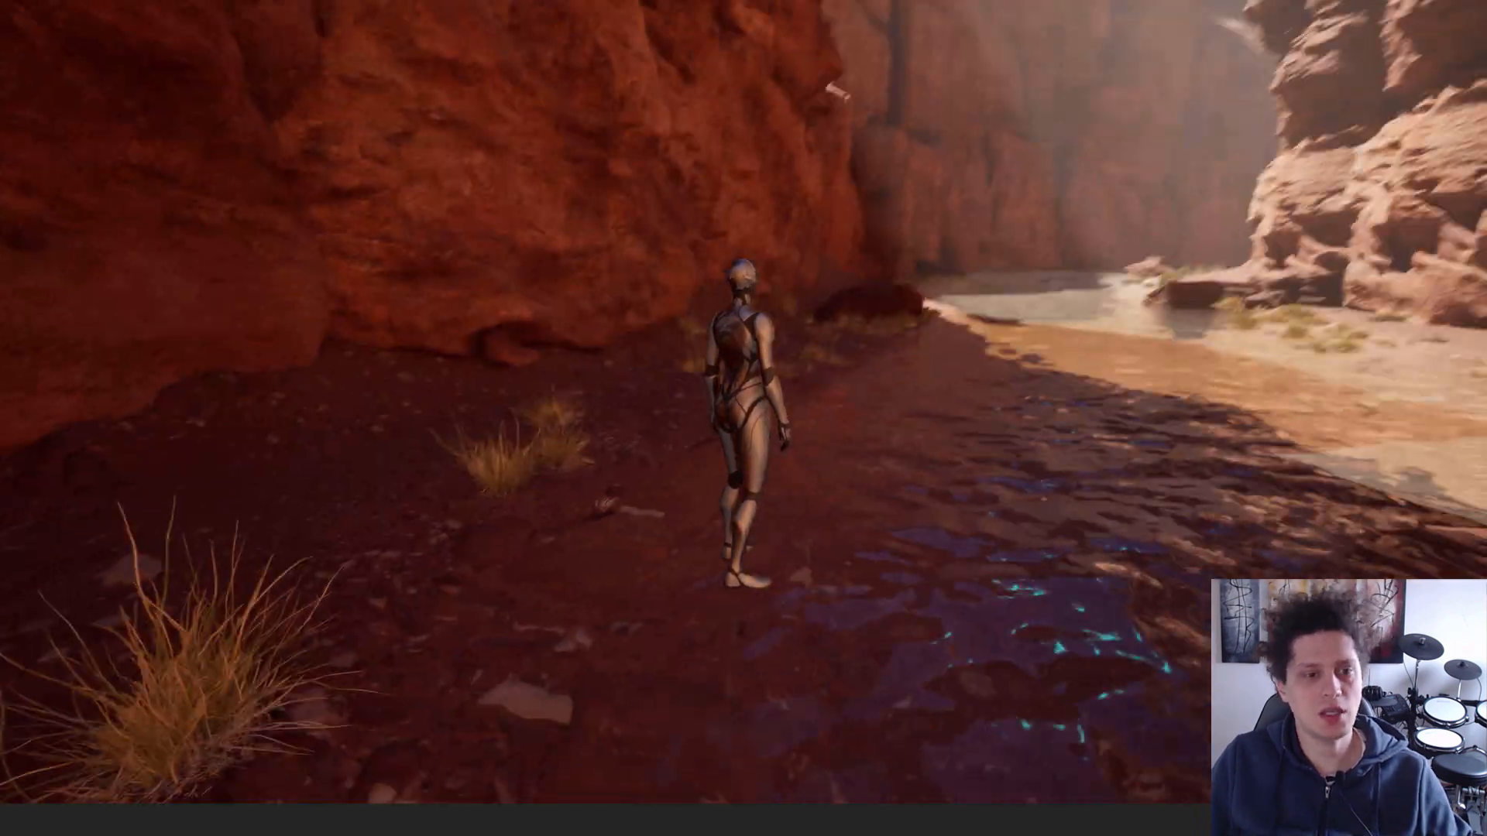
pyautogui.press('w')
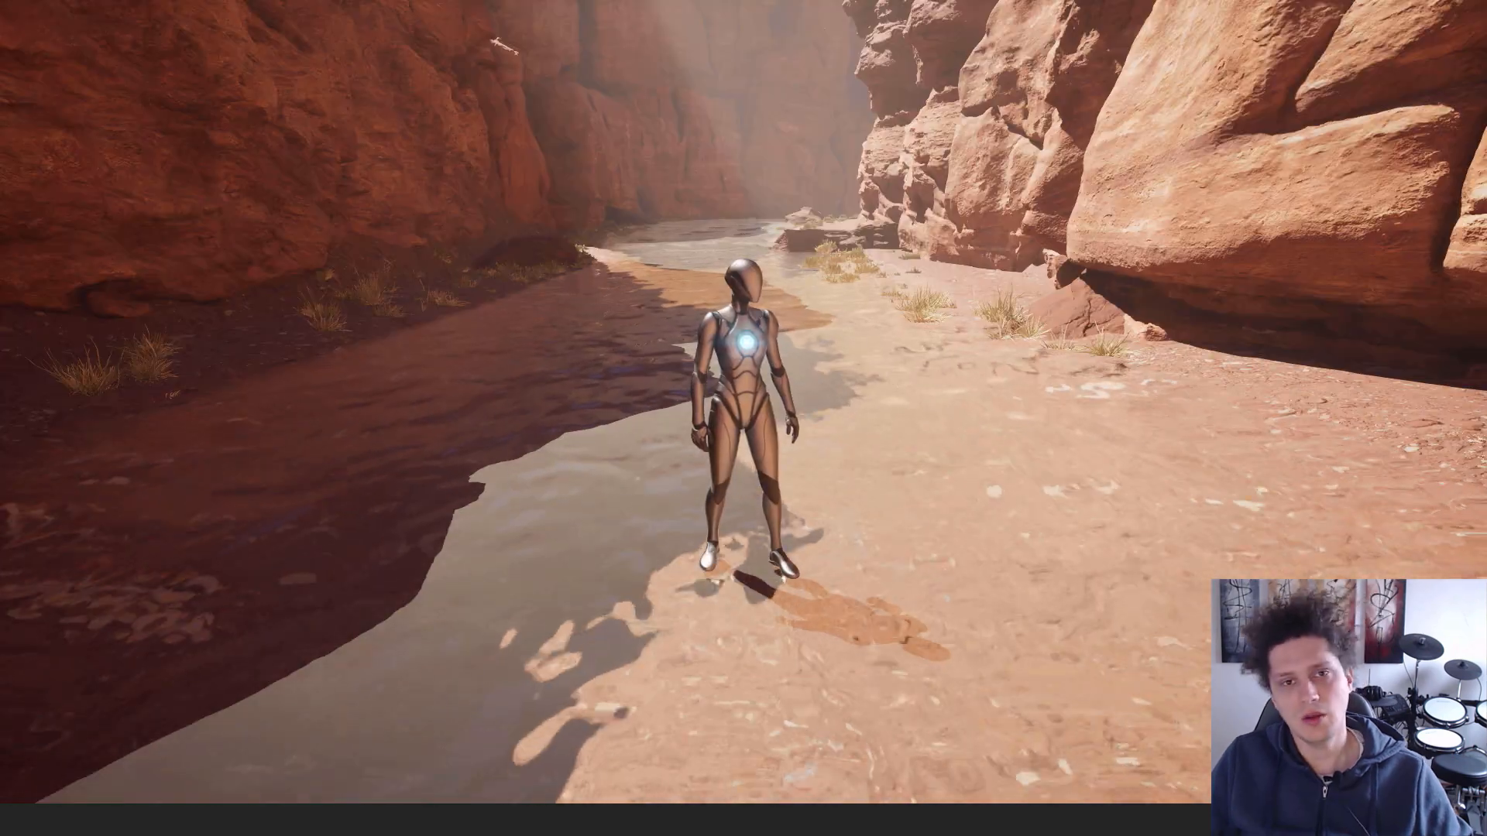
pyautogui.press('w')
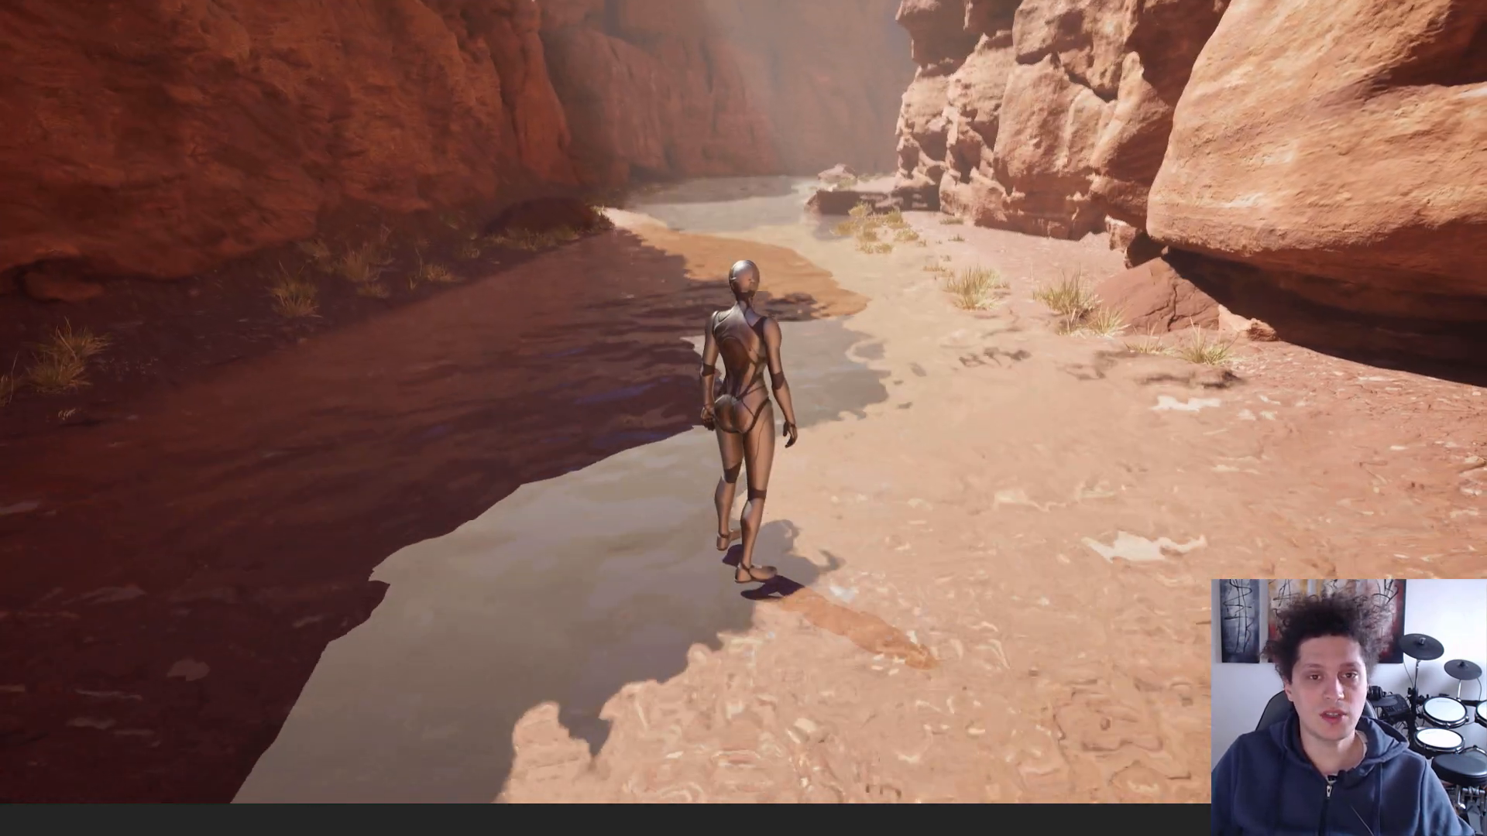
pyautogui.press('F11')
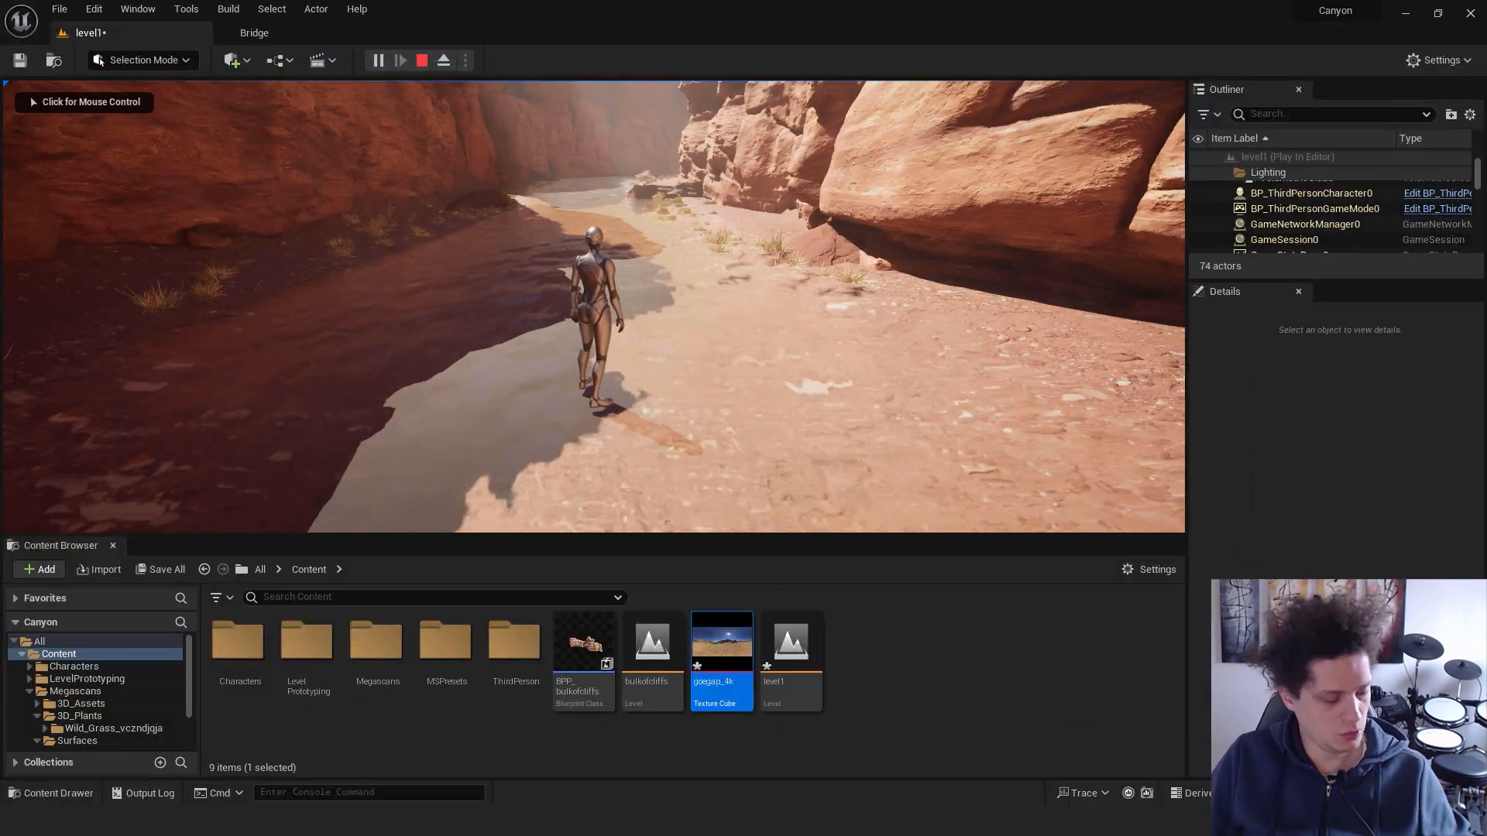
pyautogui.press('s')
pyautogui.click(422, 60)
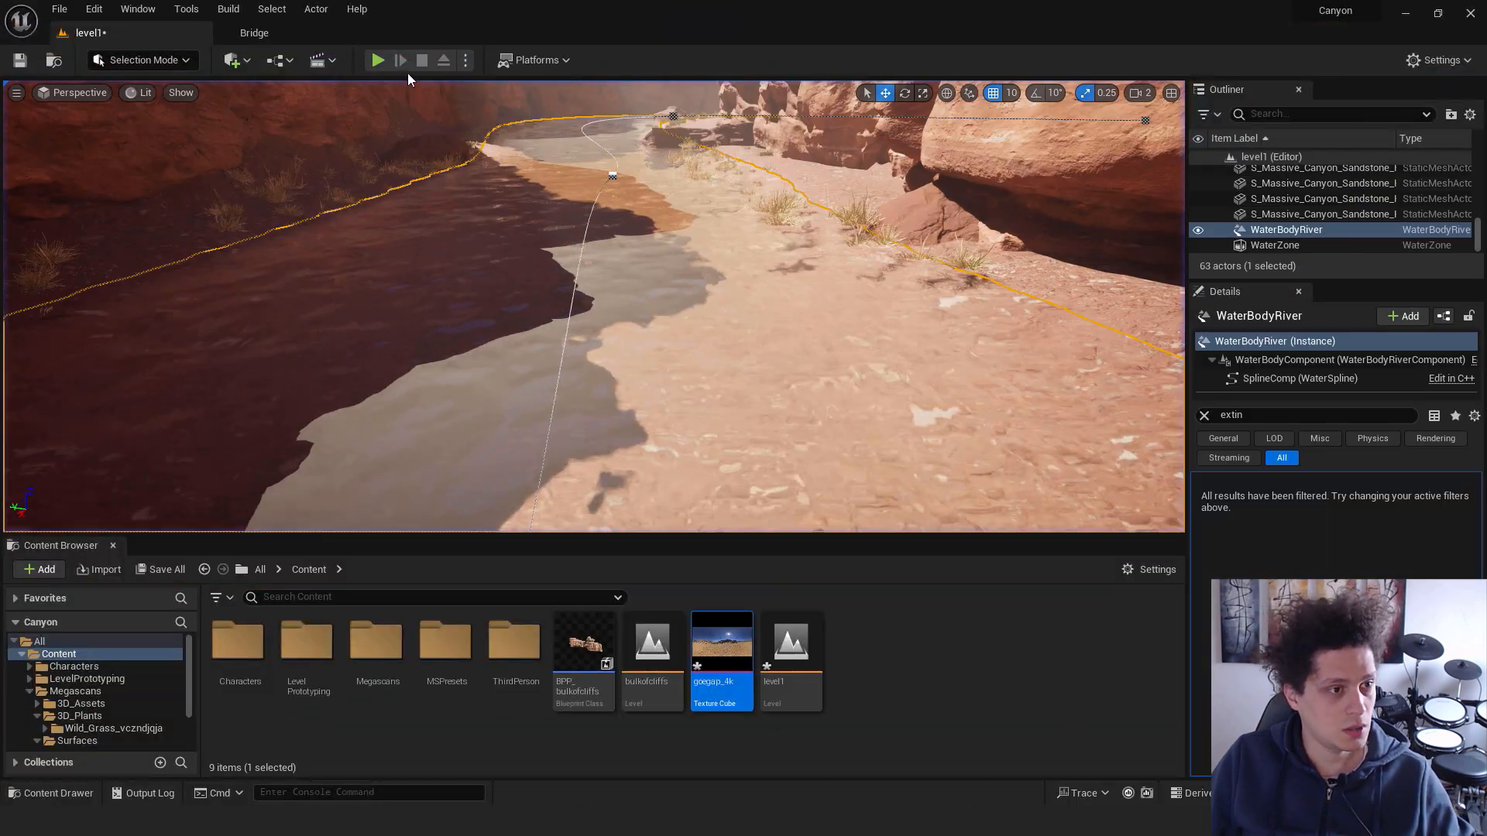
# Save the work, reopen level1 from the Content folder, and close the Message Log
pyautogui.click(59, 9)
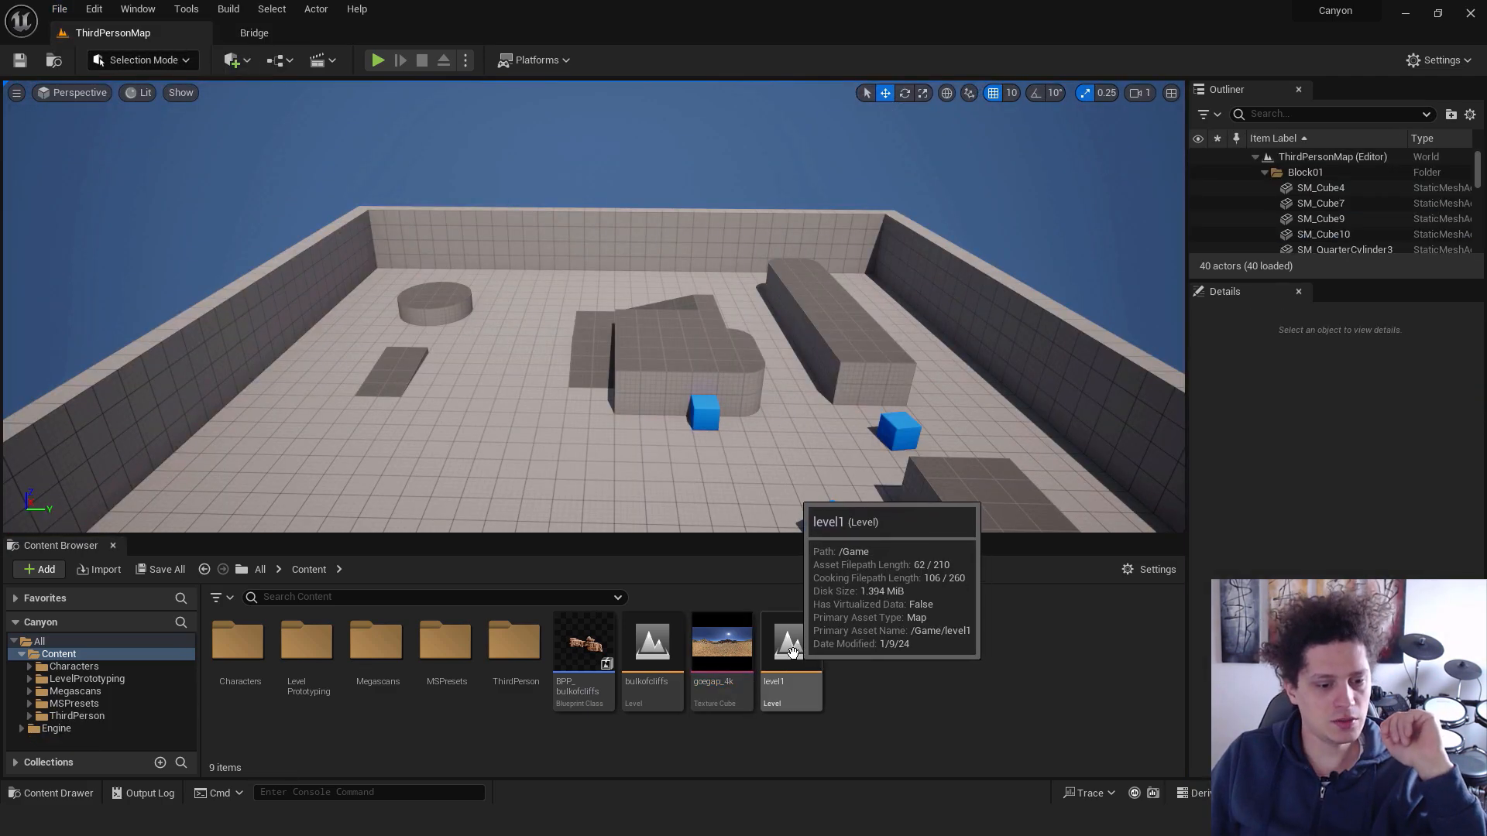
pyautogui.doubleClick(790, 647)
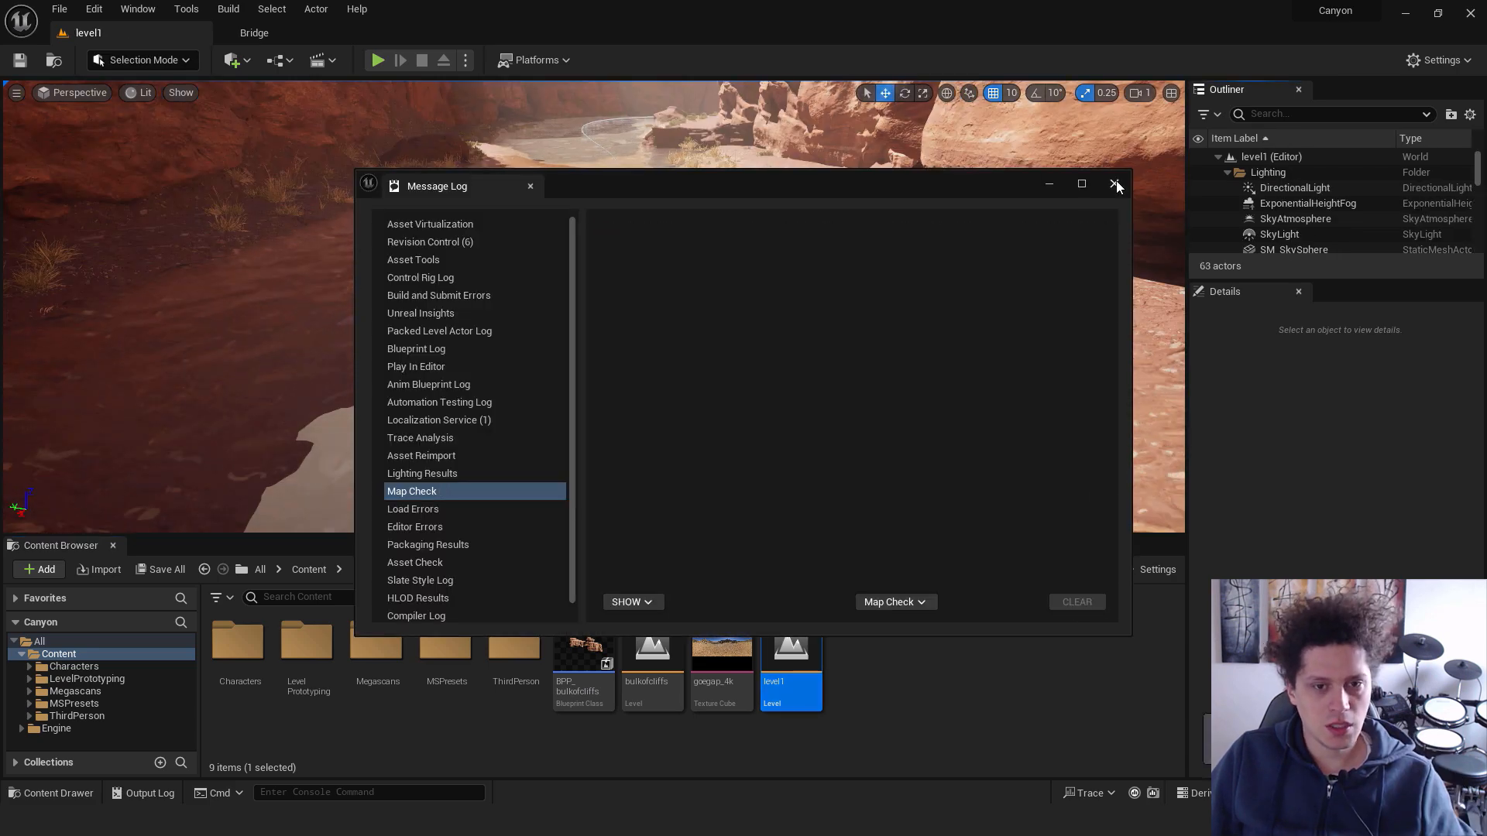
pyautogui.click(1115, 184)
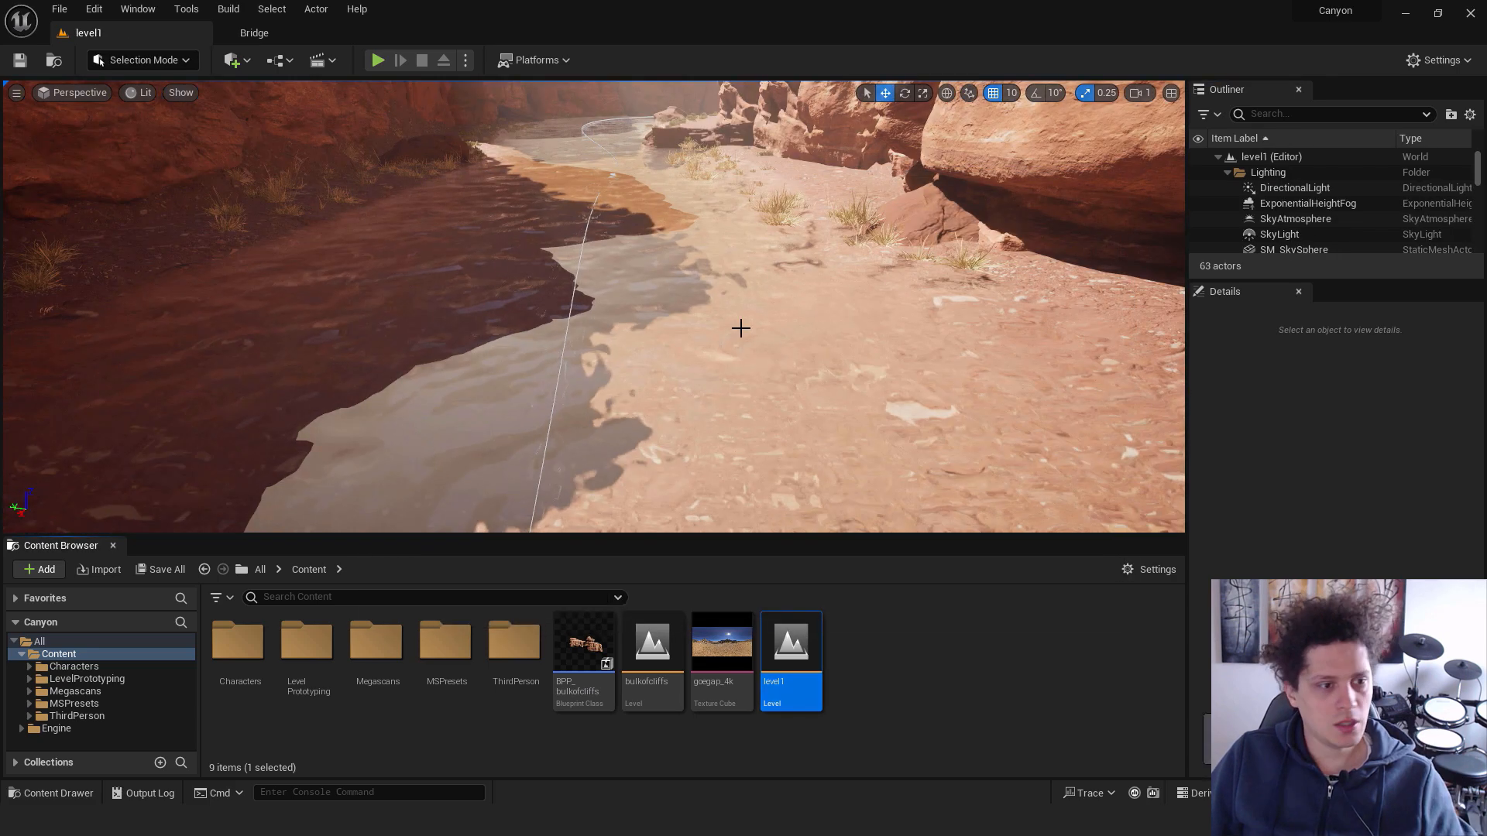
# Play the reopened level from the river area and run along the water and banks, then stop playing
pyautogui.rightClick(511, 280)
pyautogui.click(569, 664)
pyautogui.click(634, 245)
pyautogui.press('w')
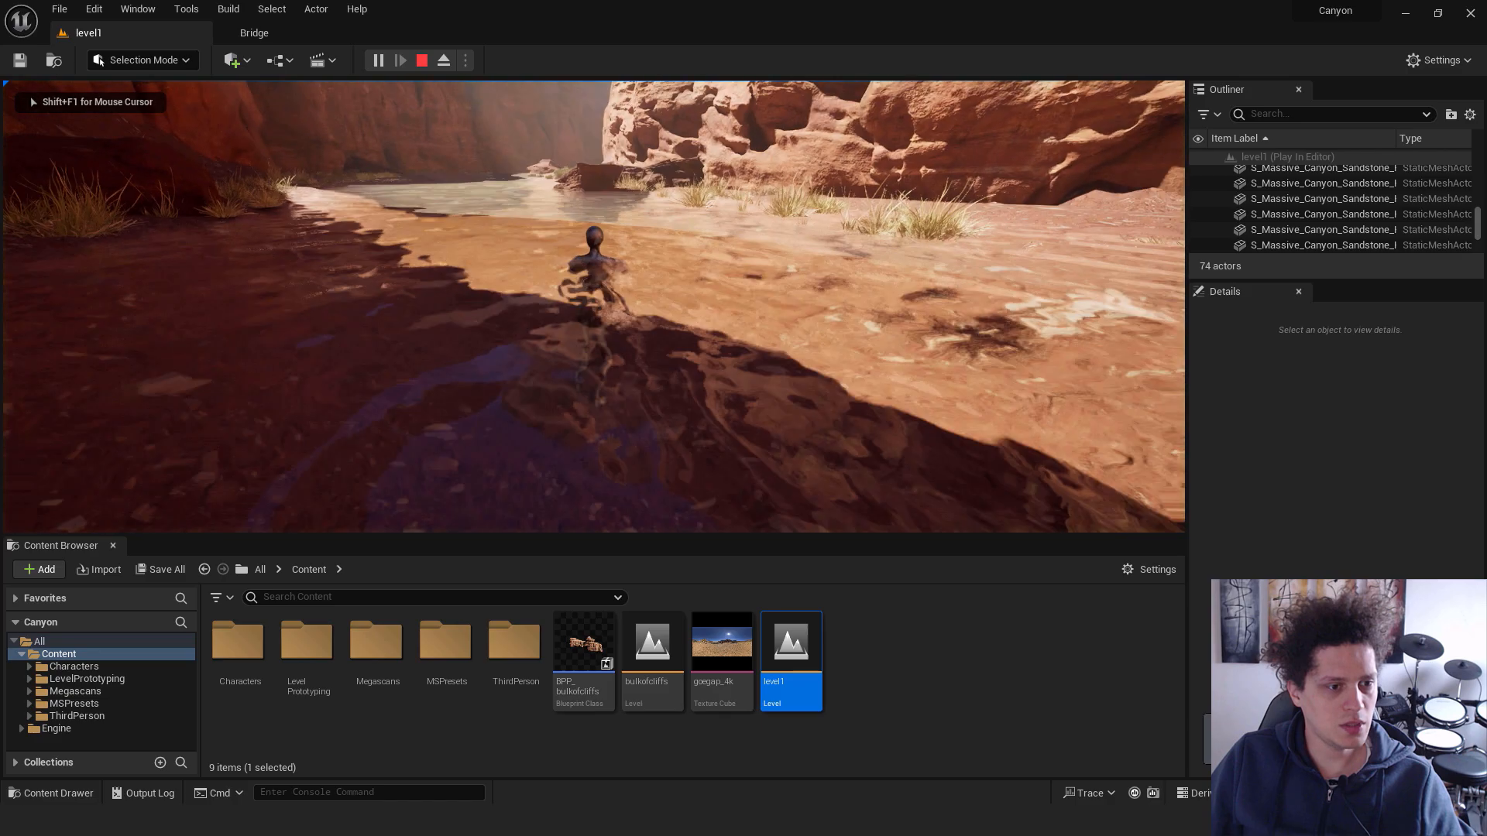
pyautogui.press('w')
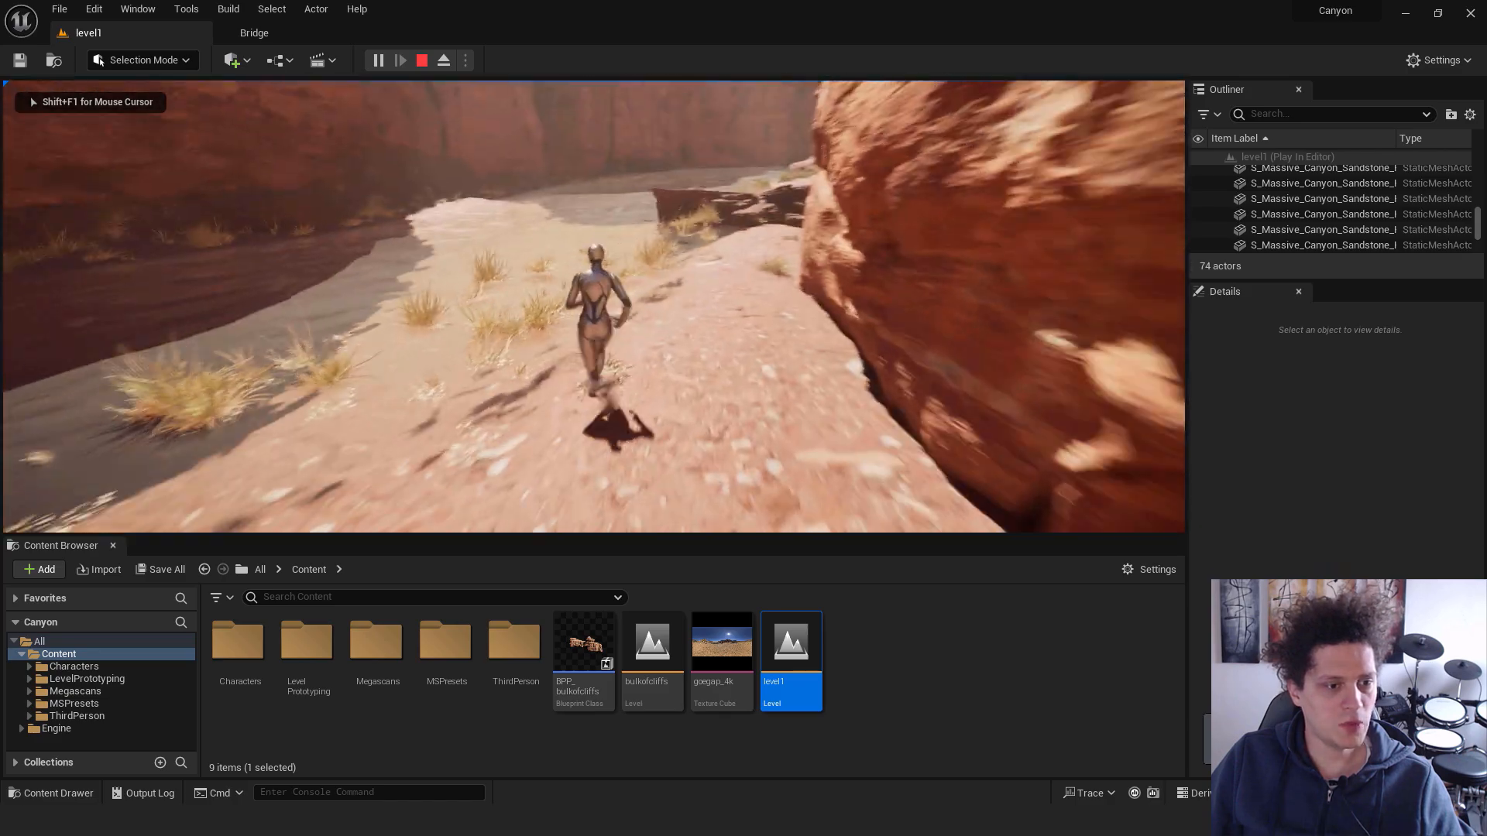
pyautogui.press('w')
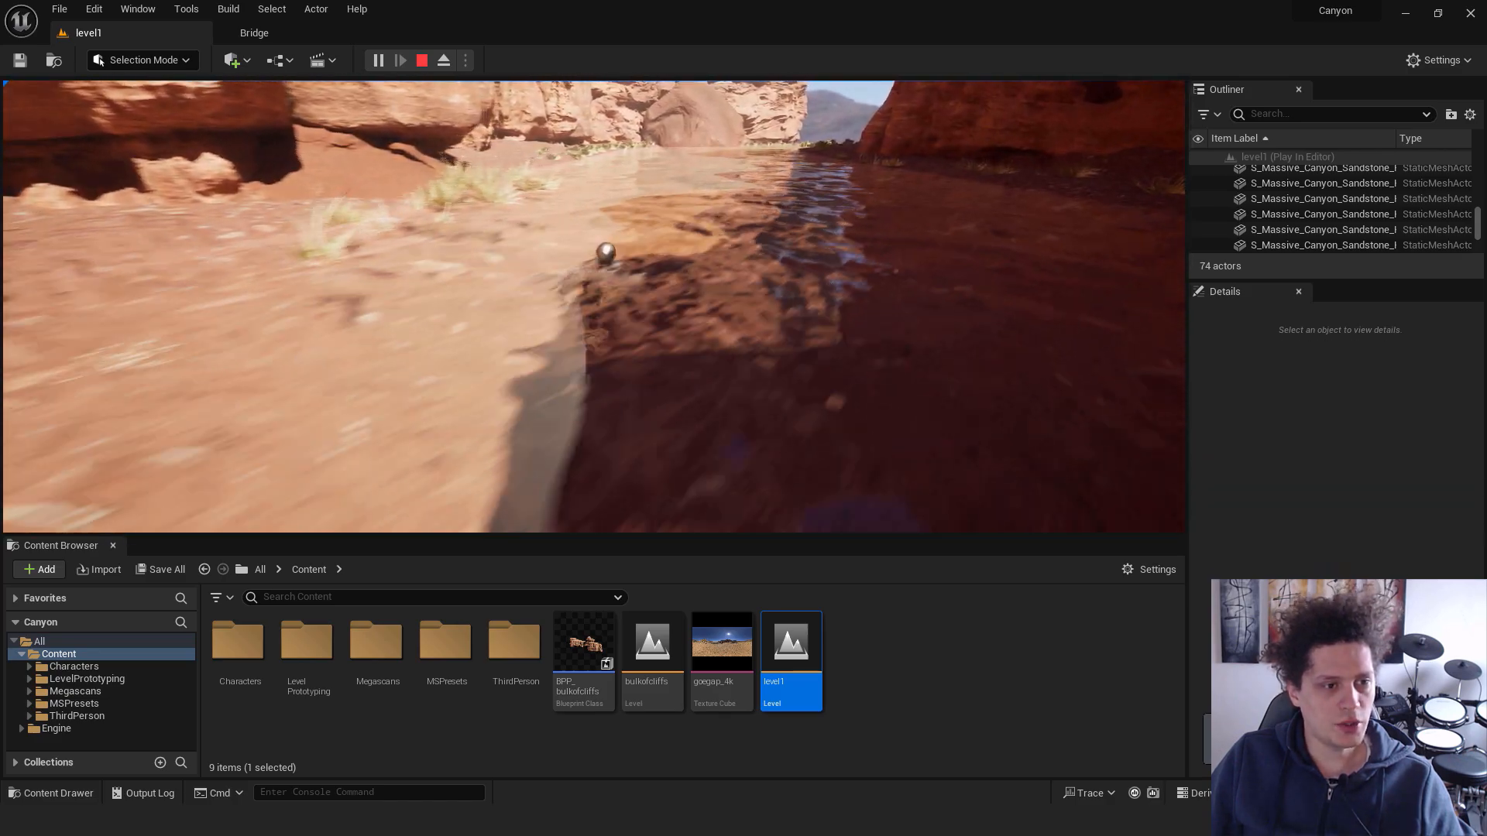
pyautogui.press('w')
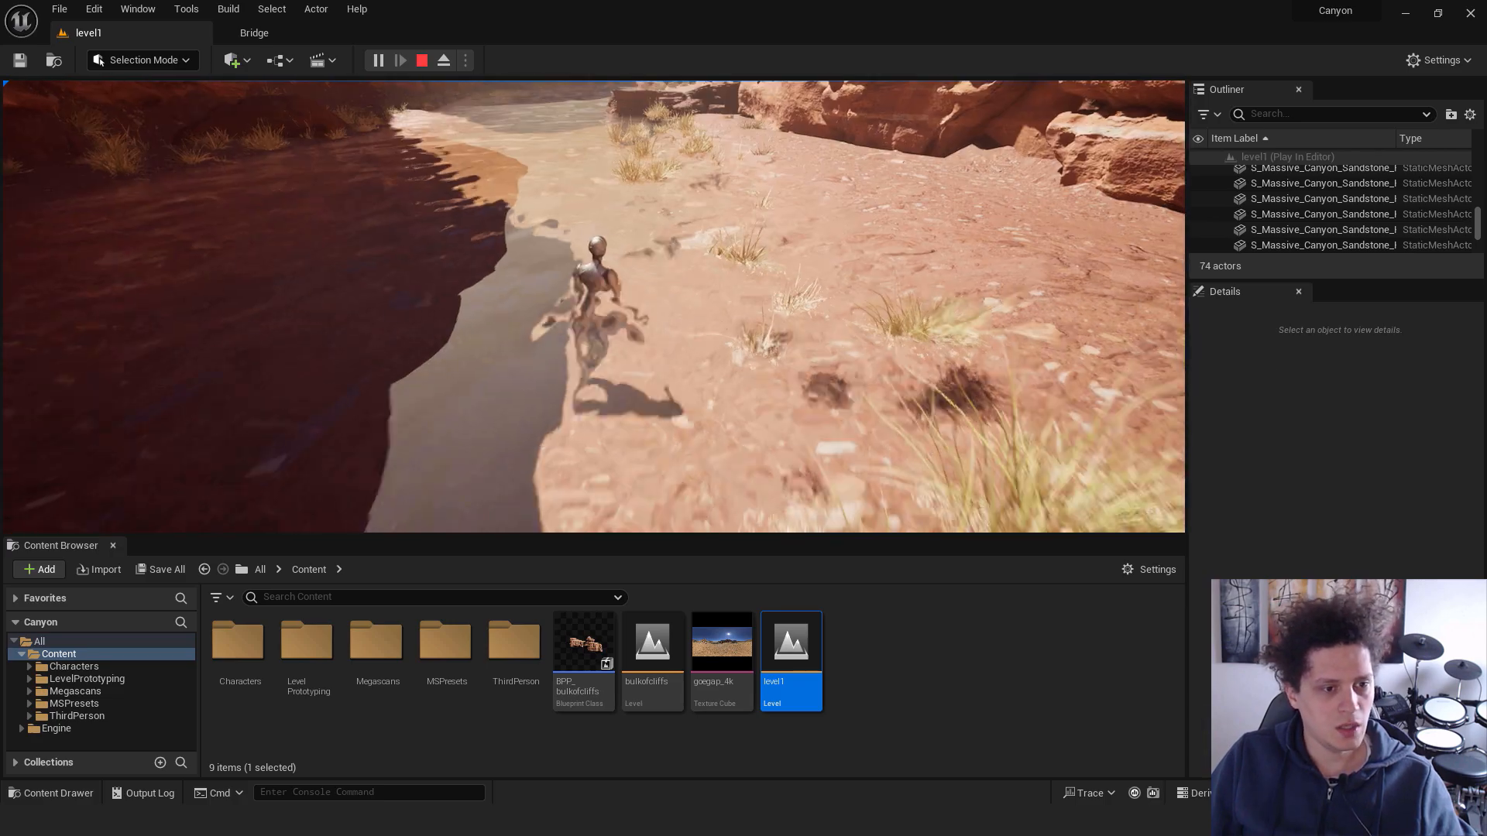
pyautogui.press('Escape')
# In Foliage mode, activate all the foliage types and erase the grass in the river with a brush size of about 128
pyautogui.press('s')
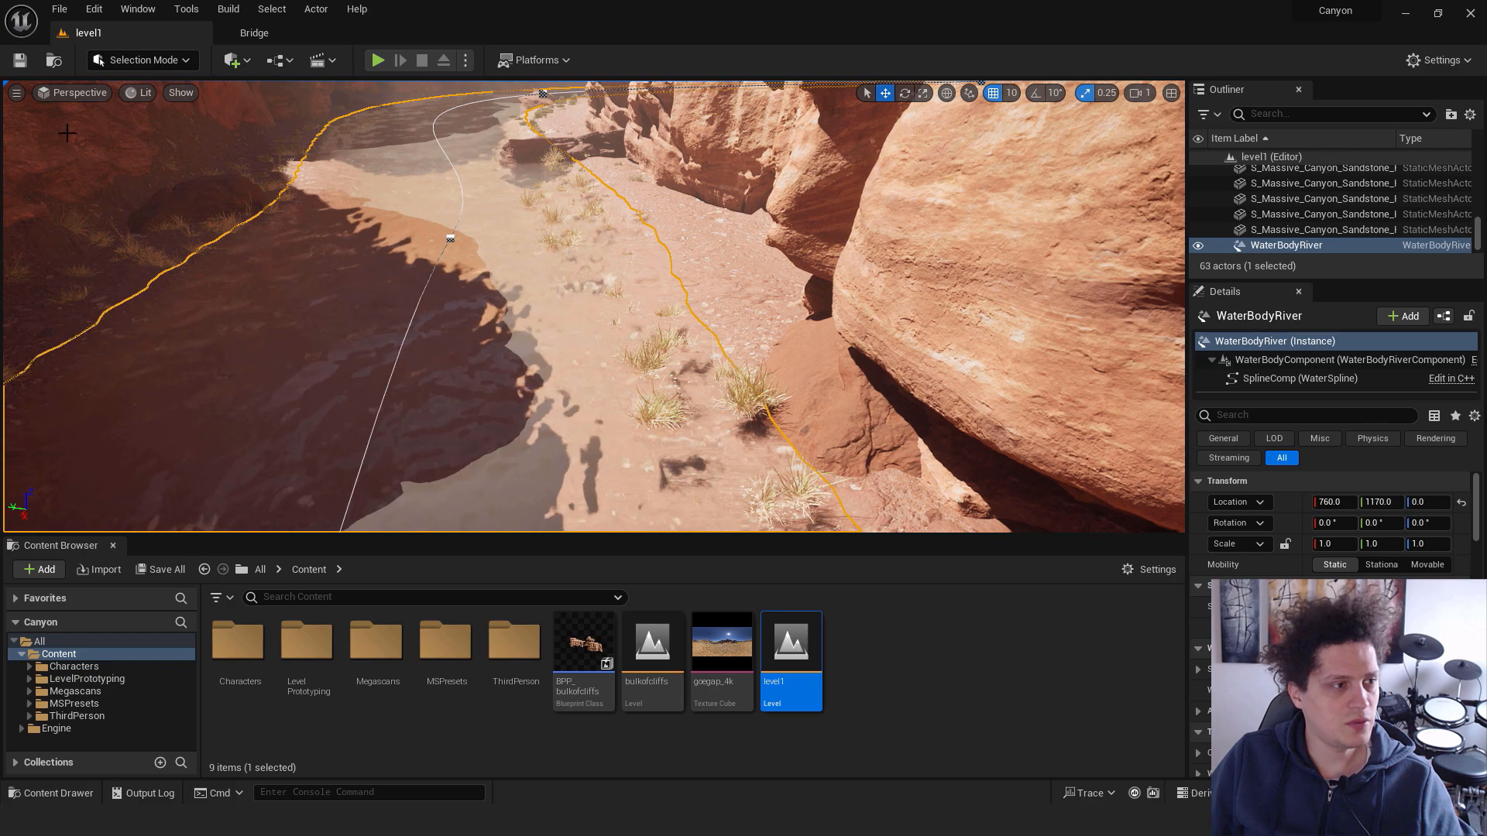
pyautogui.click(141, 118)
pyautogui.press('w')
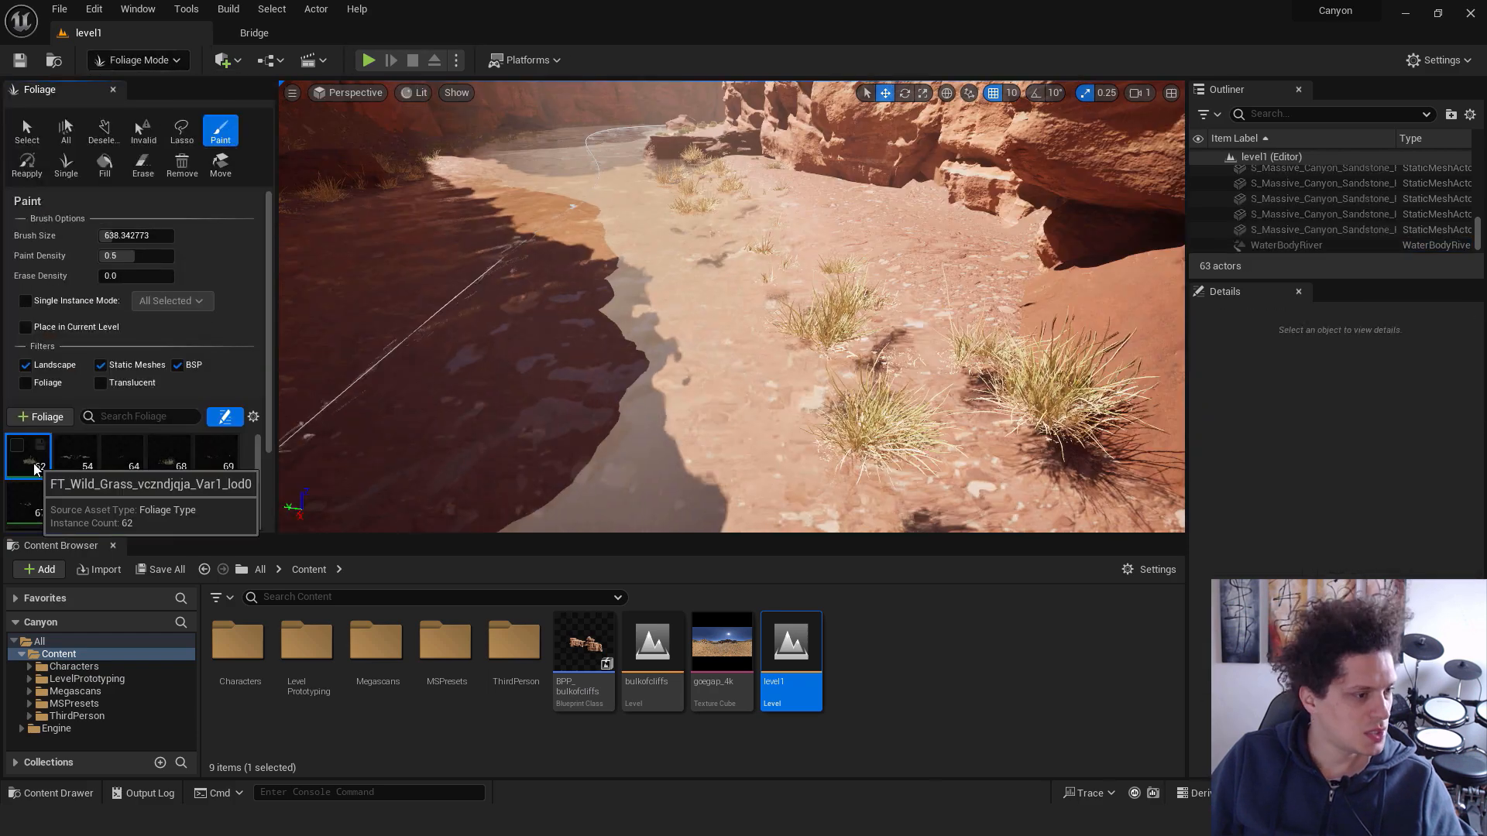
pyautogui.click(18, 448)
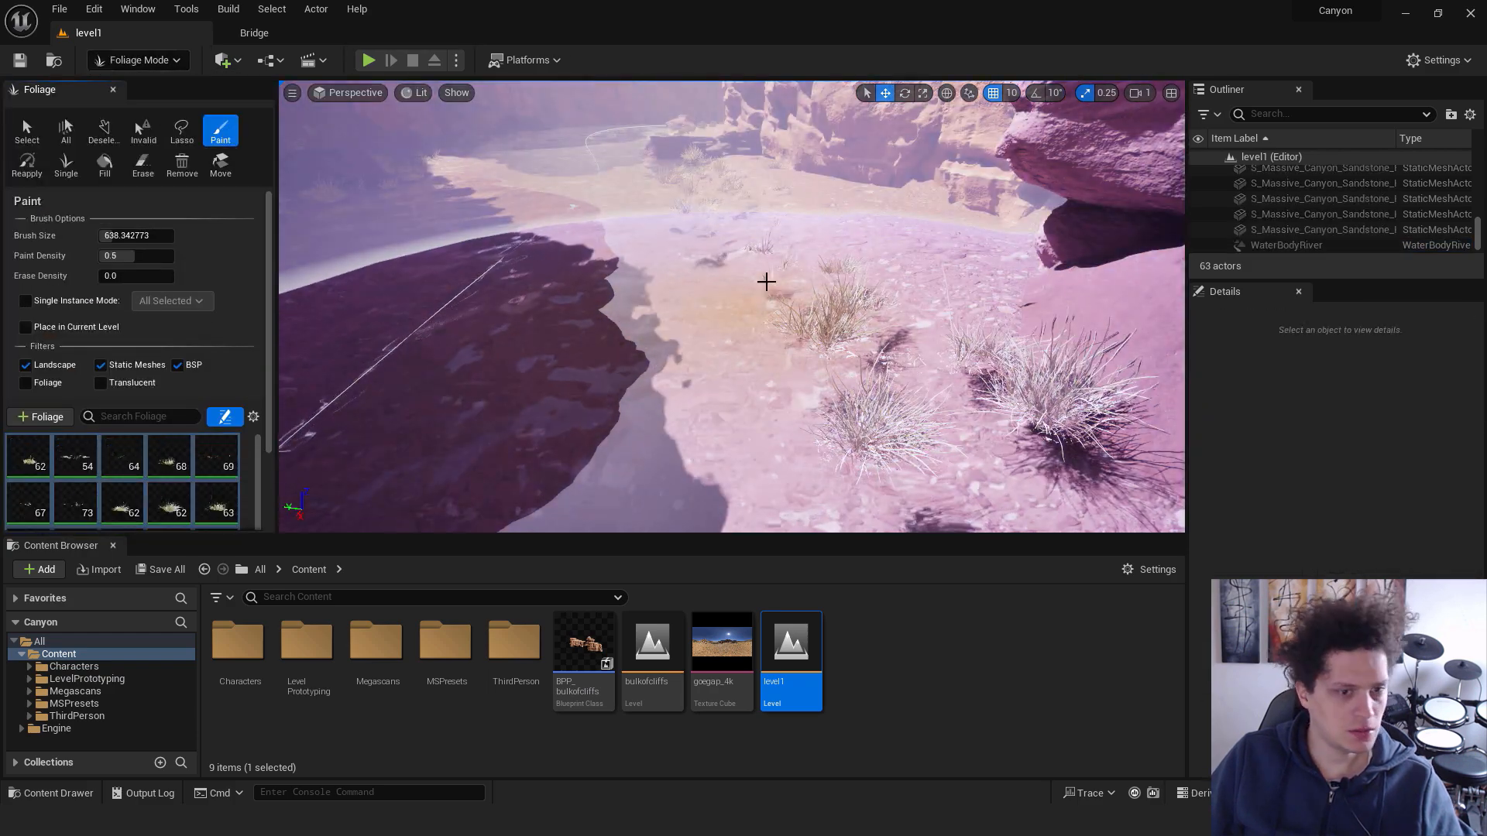
pyautogui.moveTo(133, 237); pyautogui.dragTo(119, 237)
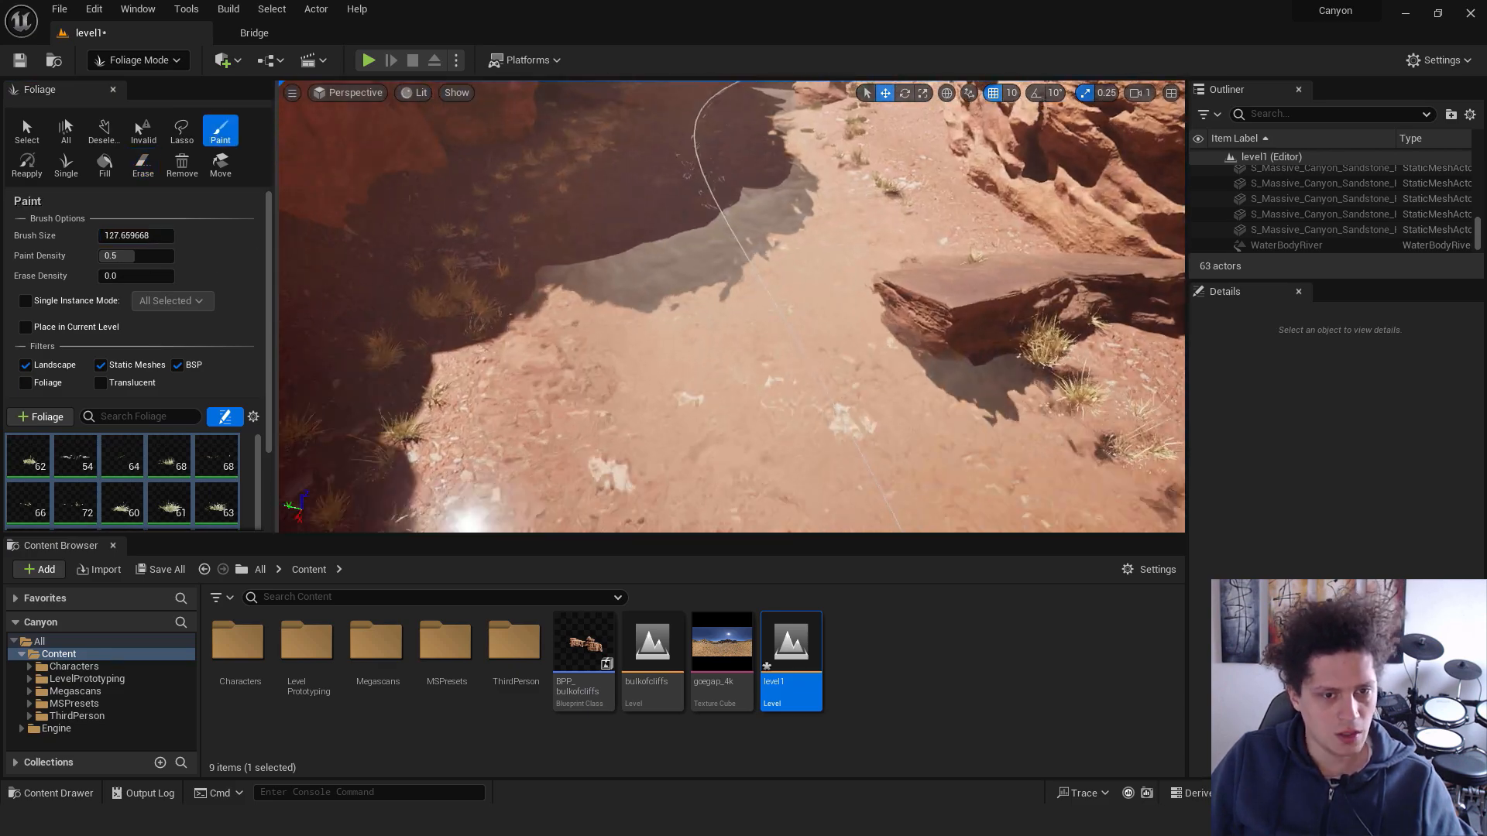
pyautogui.keyDown('shift'); pyautogui.moveTo(873, 272); pyautogui.dragTo(896, 303); pyautogui.keyUp('shift')
pyautogui.keyDown('shift'); pyautogui.moveTo(456, 287); pyautogui.dragTo(525, 250); pyautogui.keyUp('shift')
pyautogui.moveTo(526, 249); pyautogui.dragTo(538, 170, button='right')
# Play the level in full screen and run along the grassy riverbank to review the finished canyon
pyautogui.moveTo(301, 91); pyautogui.dragTo(31, 93, button='right')
pyautogui.press('w')
pyautogui.moveTo(680, 316)
pyautogui.mouseDown(button='right')
pyautogui.moveTo(542, 350)
pyautogui.moveTo(709, 309)
pyautogui.moveTo(667, 333)
pyautogui.mouseUp(button='right')
pyautogui.press('w')
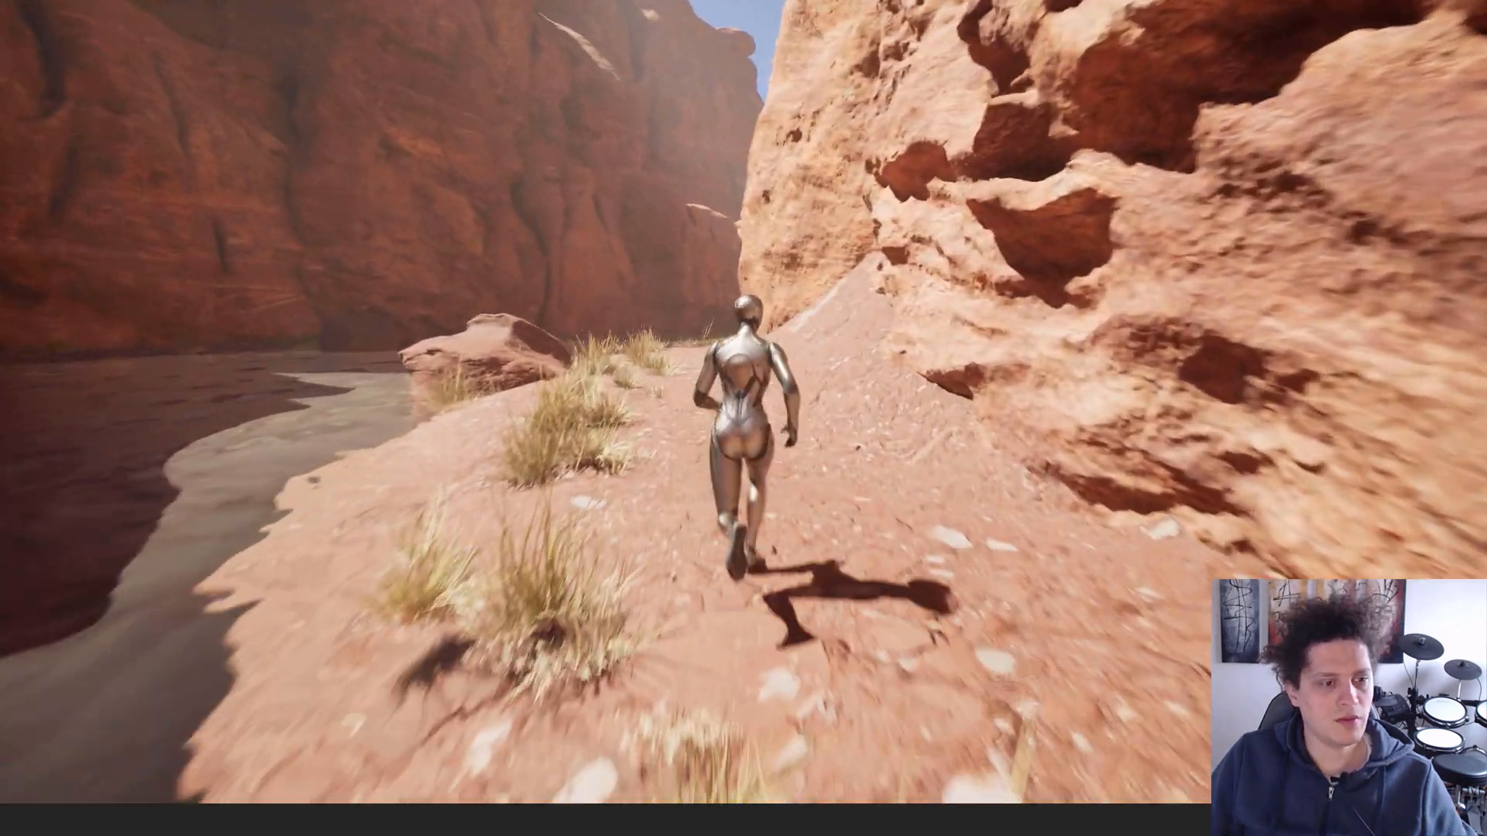
pyautogui.press('w')
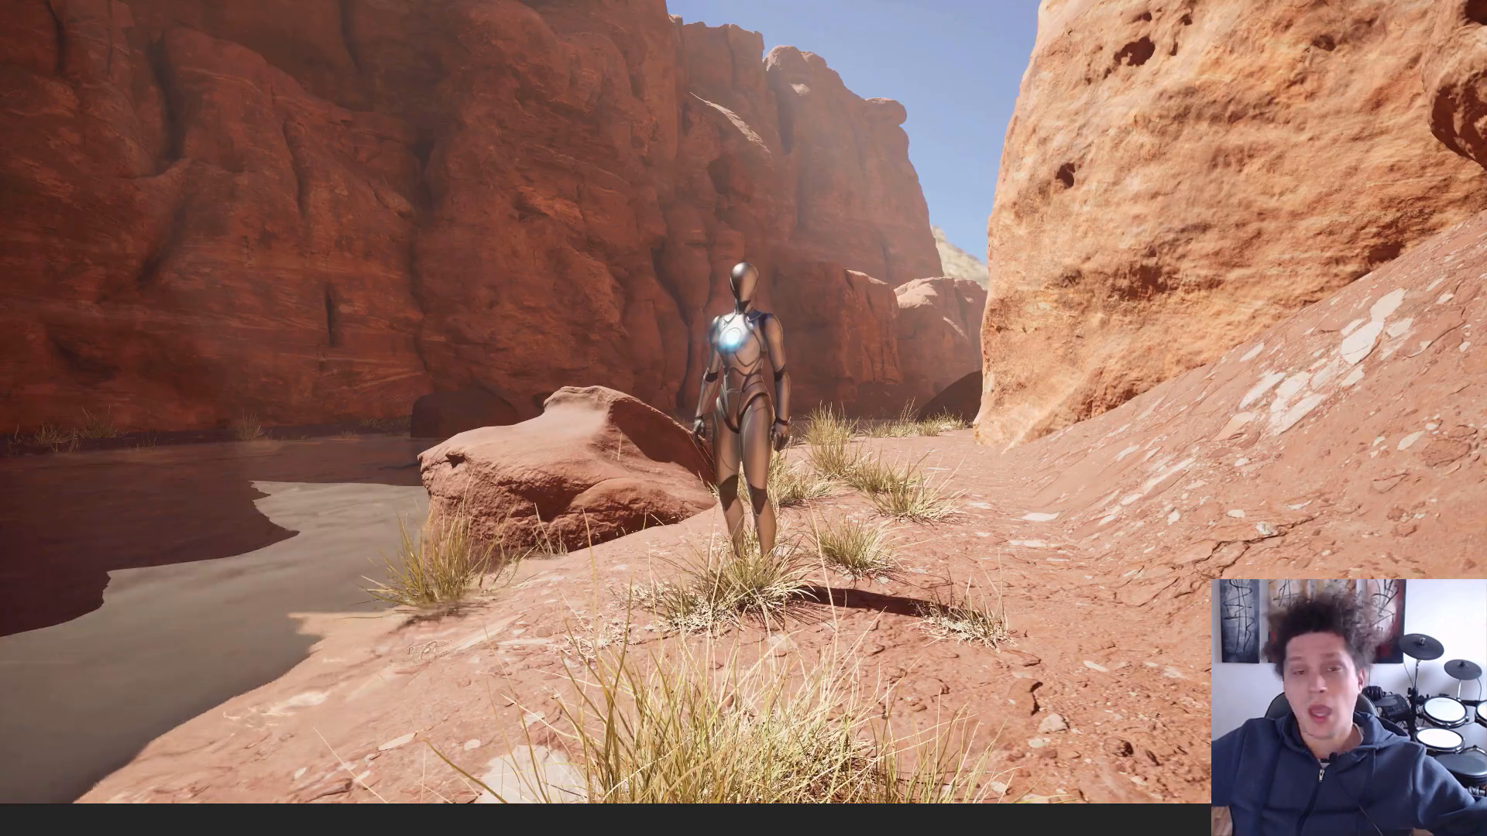